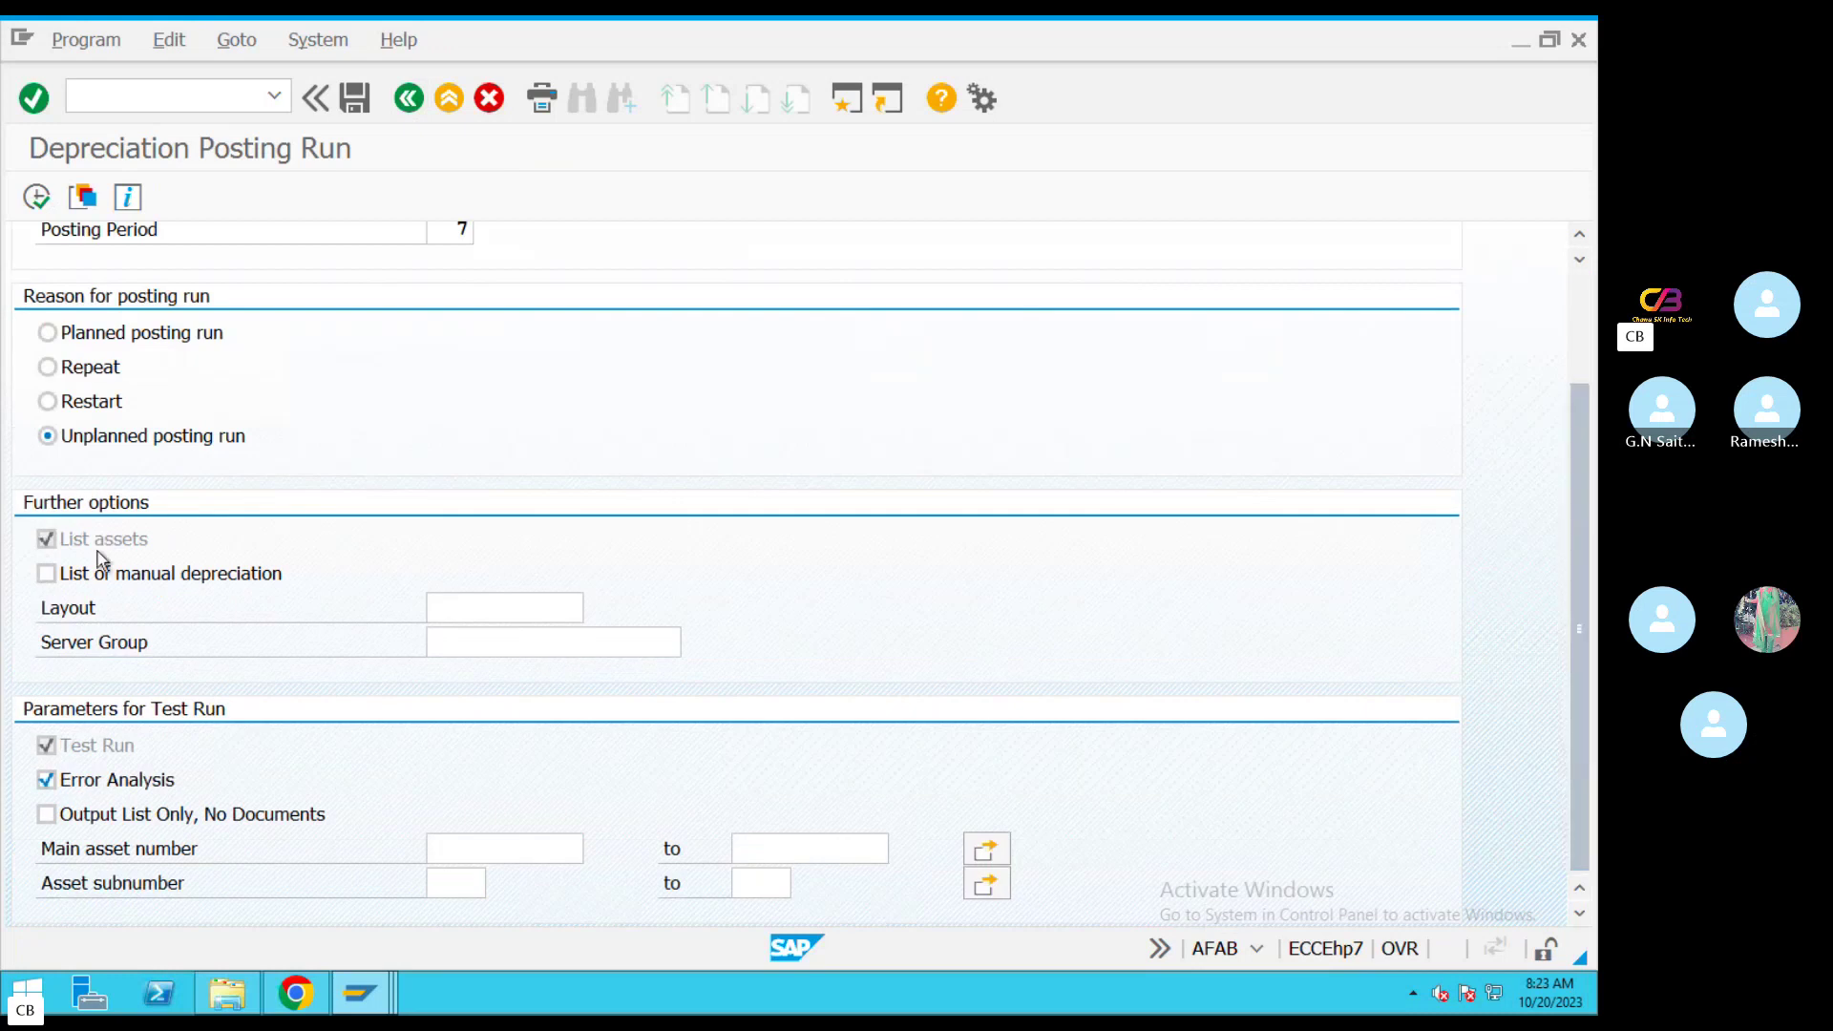
Turn off Error Analysis and Test Run for the unplanned depreciation posting run
left_click(69, 781)
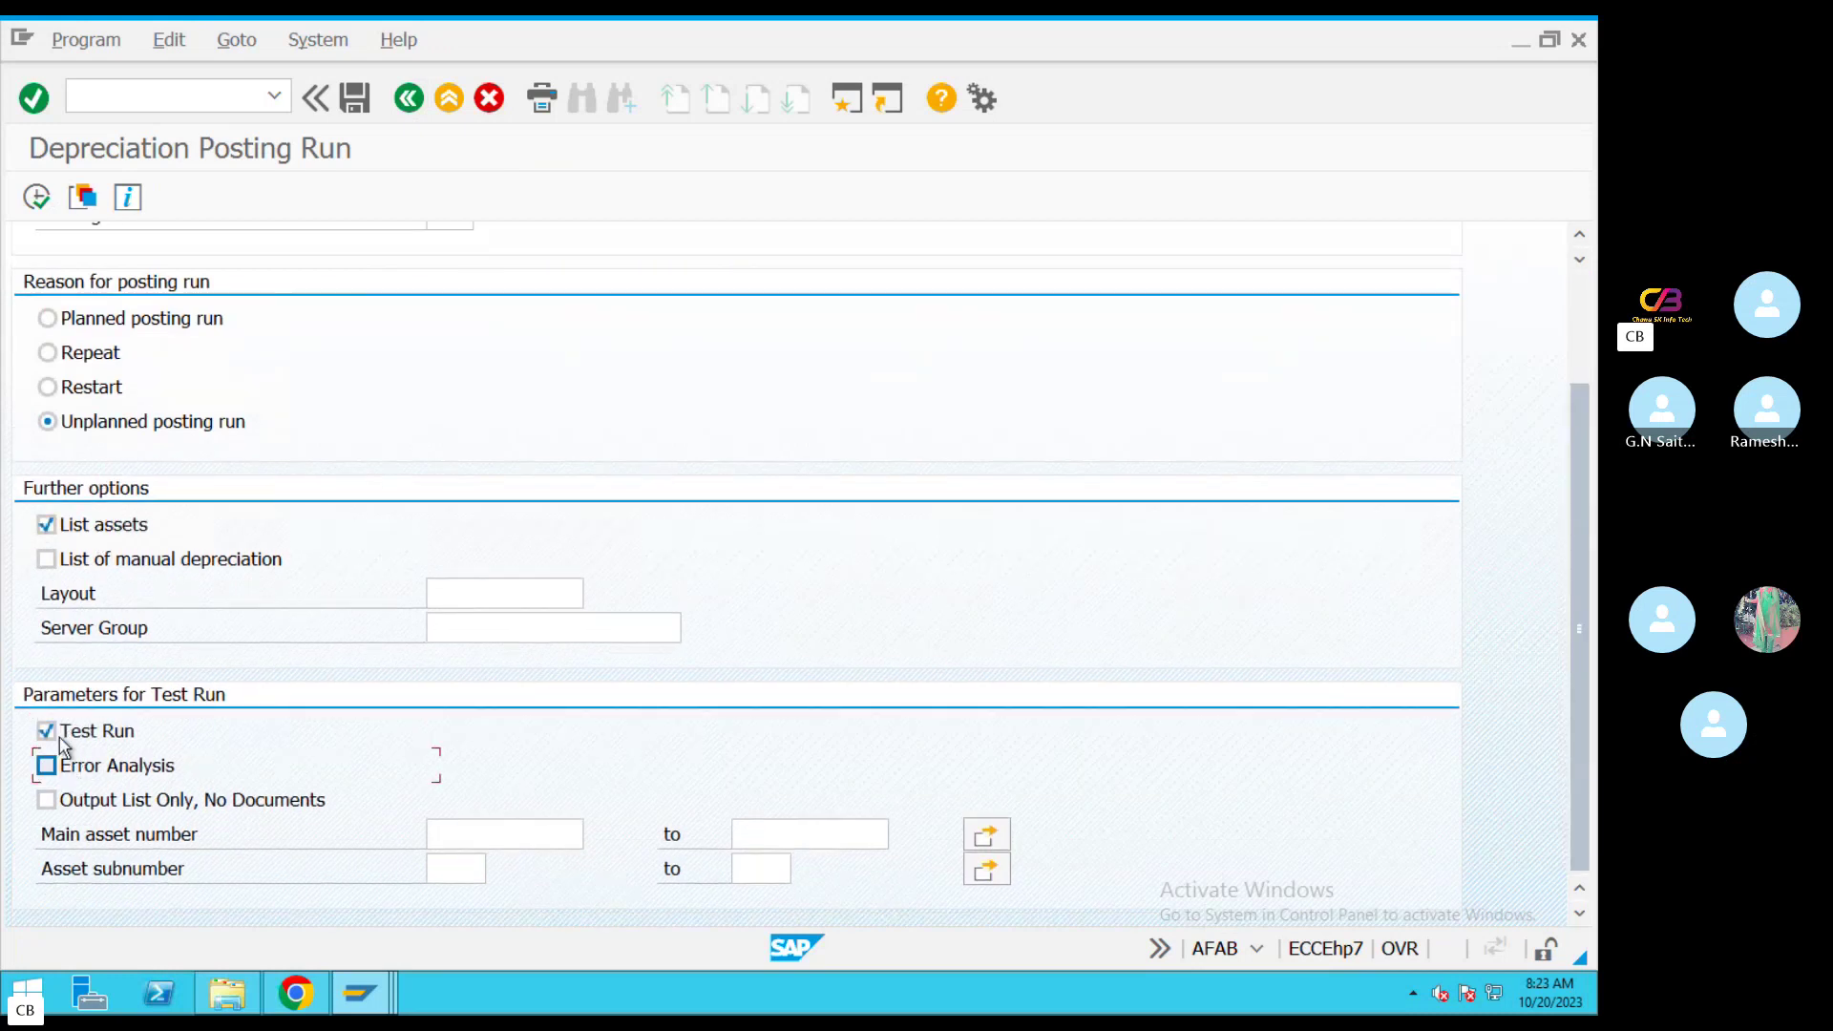
left_click(46, 731)
left_click_drag(1574, 521, 1379, 277)
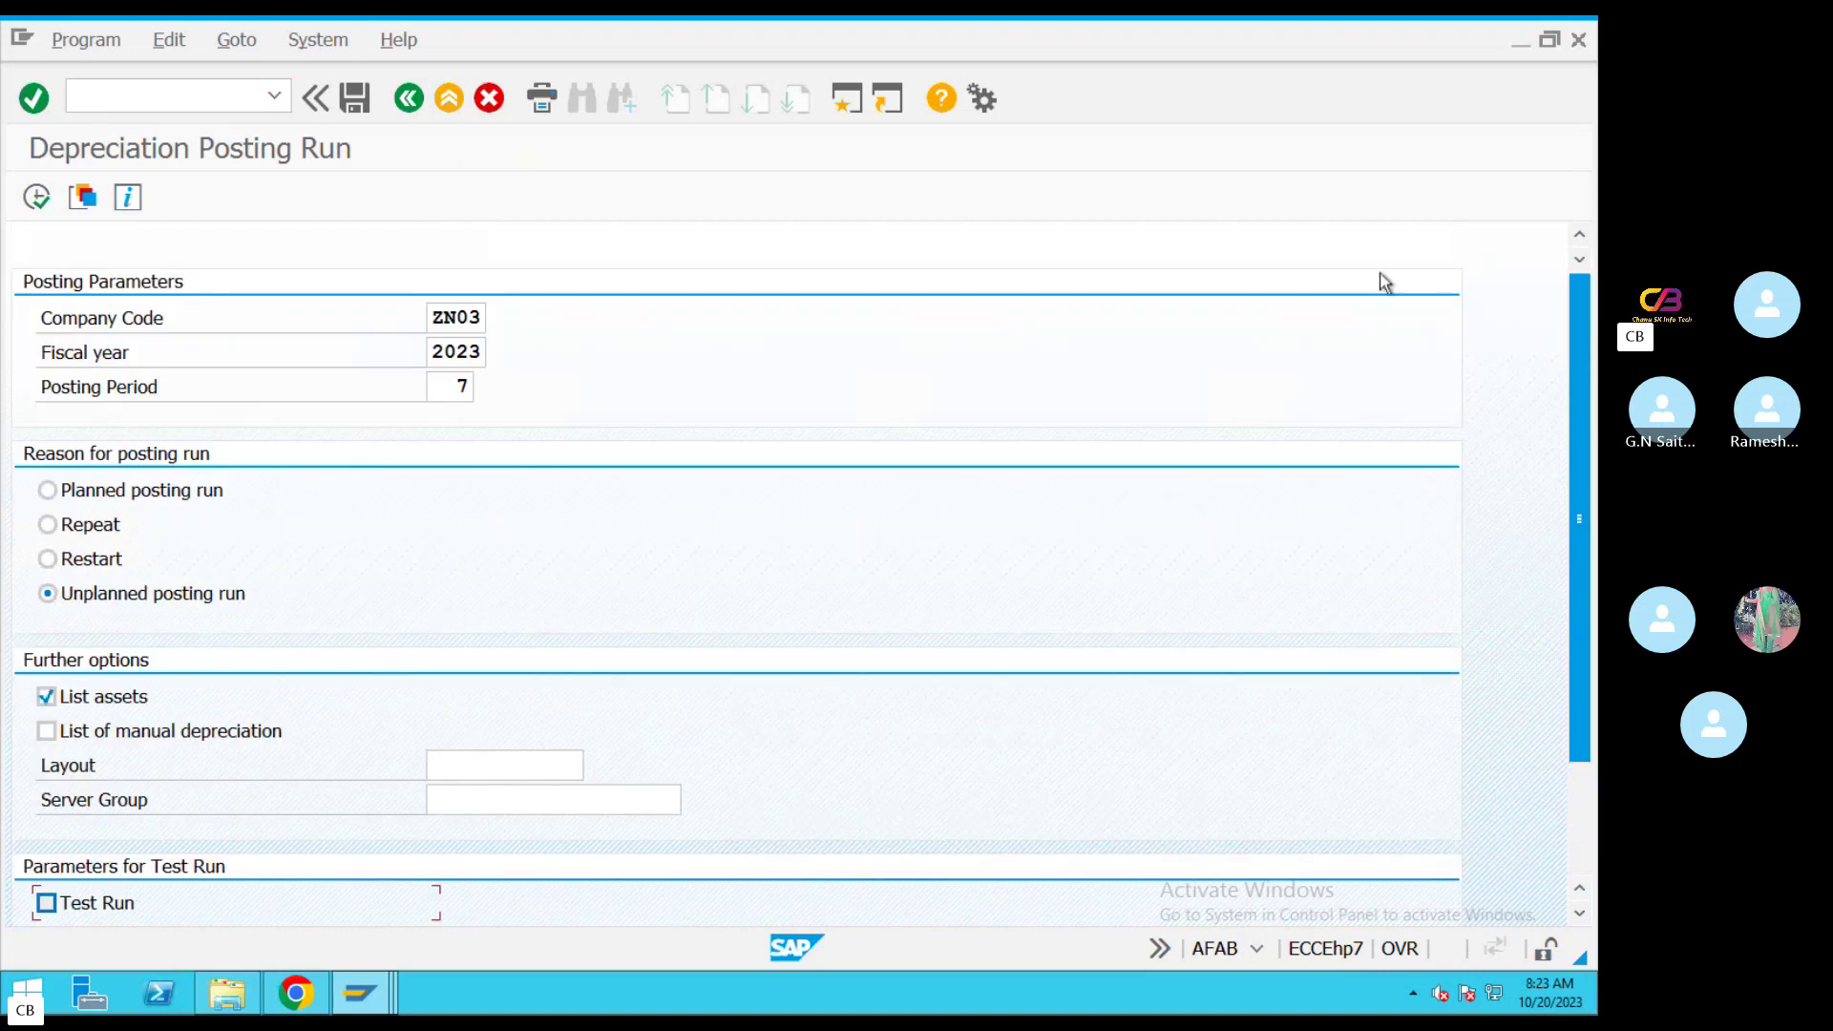
Try to execute the depreciation posting run directly, and read and close the resulting information message
left_click(36, 195)
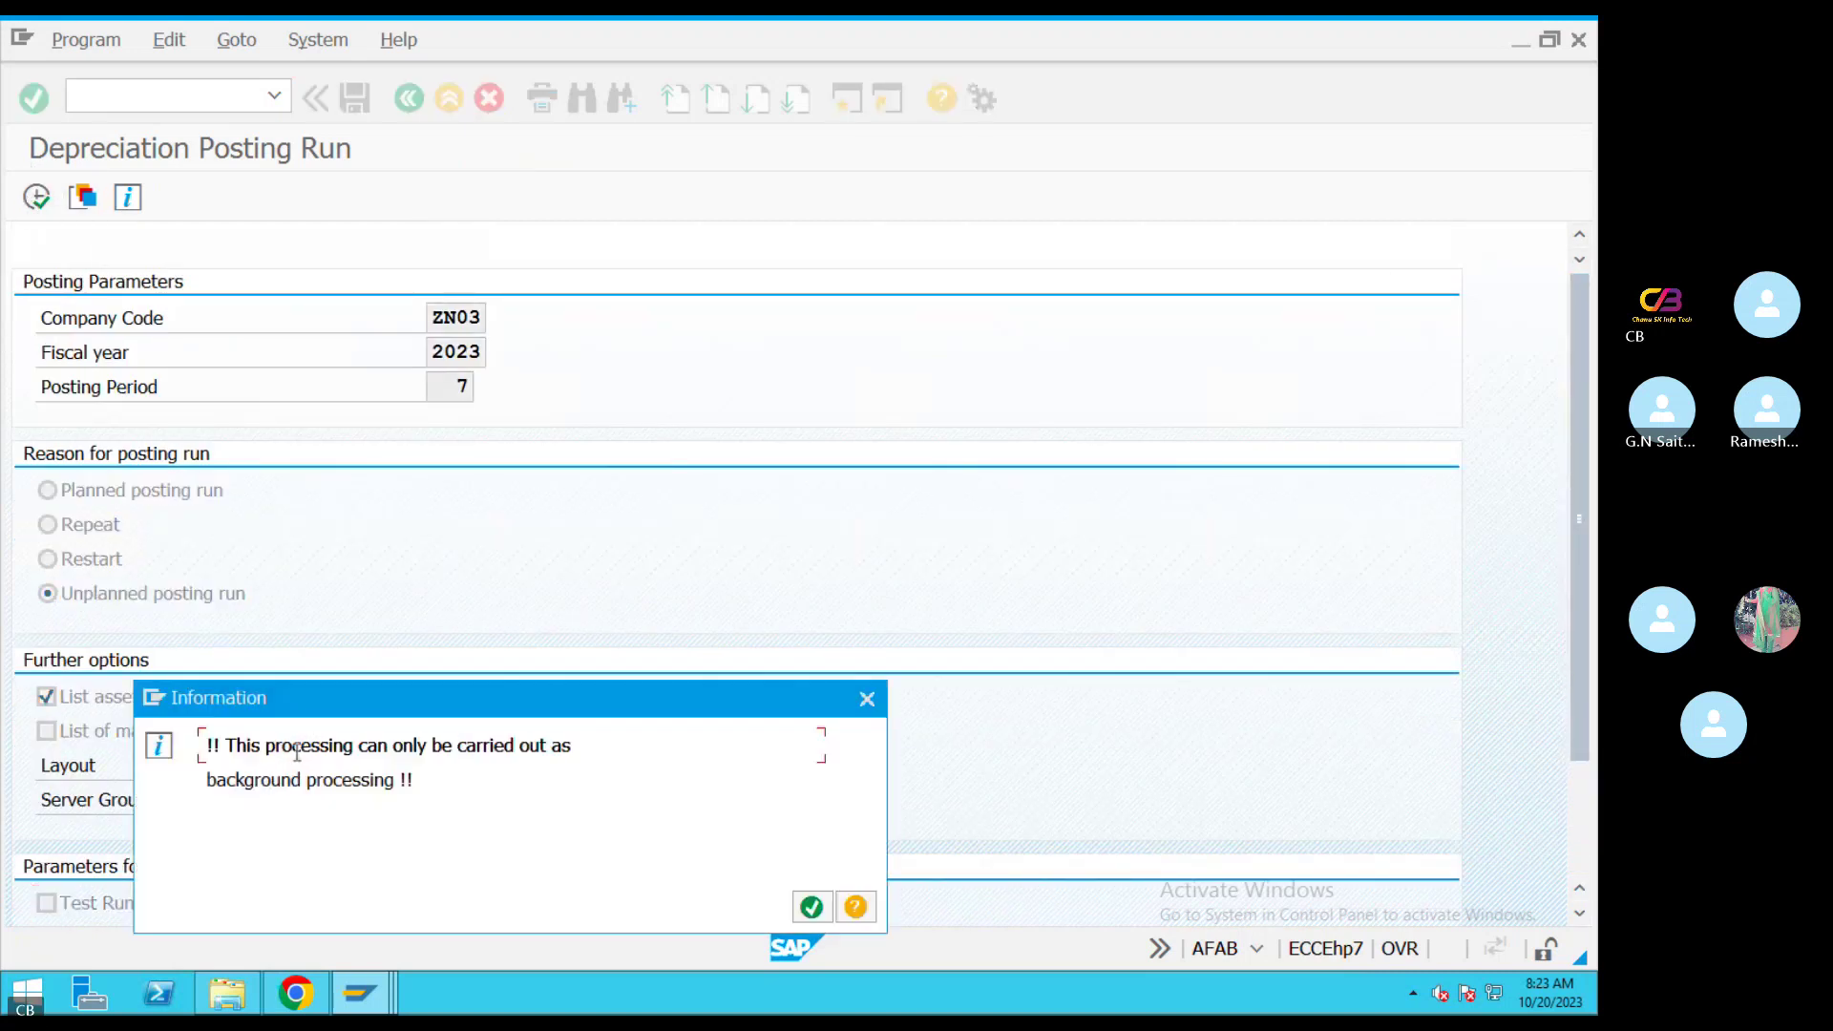
left_click_drag(439, 701, 573, 341)
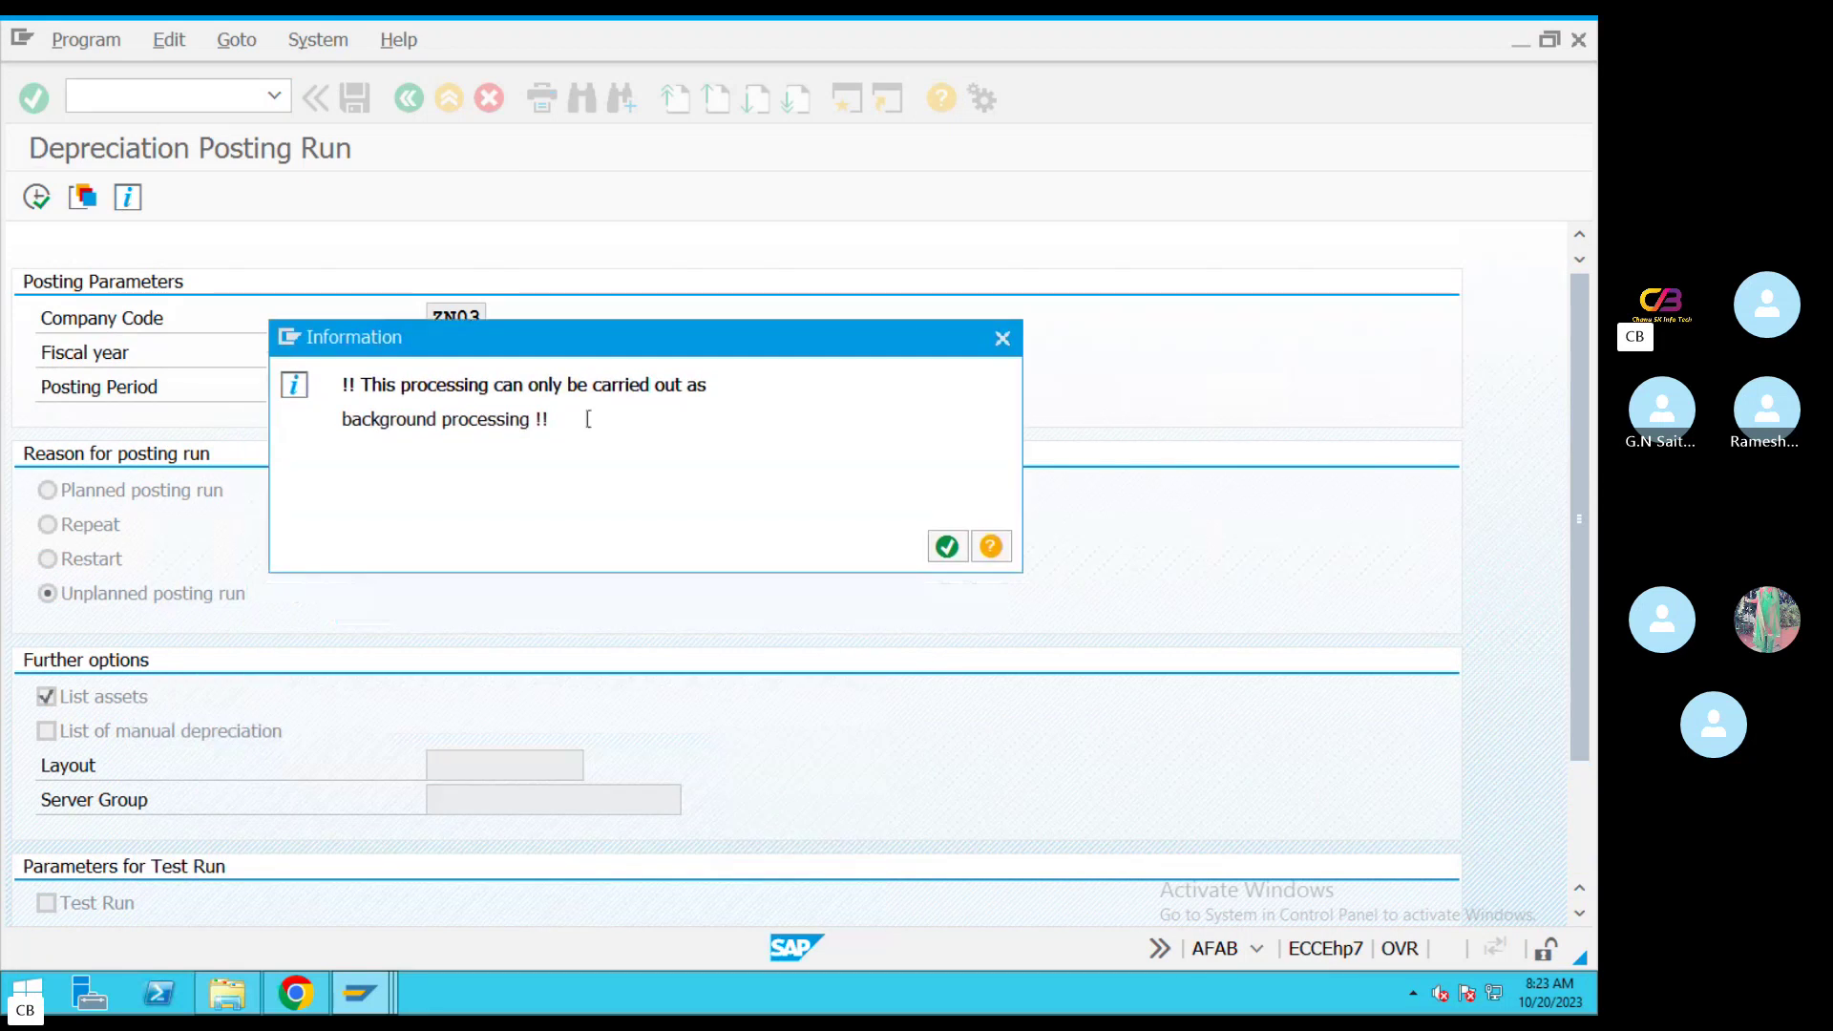
left_click_drag(552, 420, 245, 399)
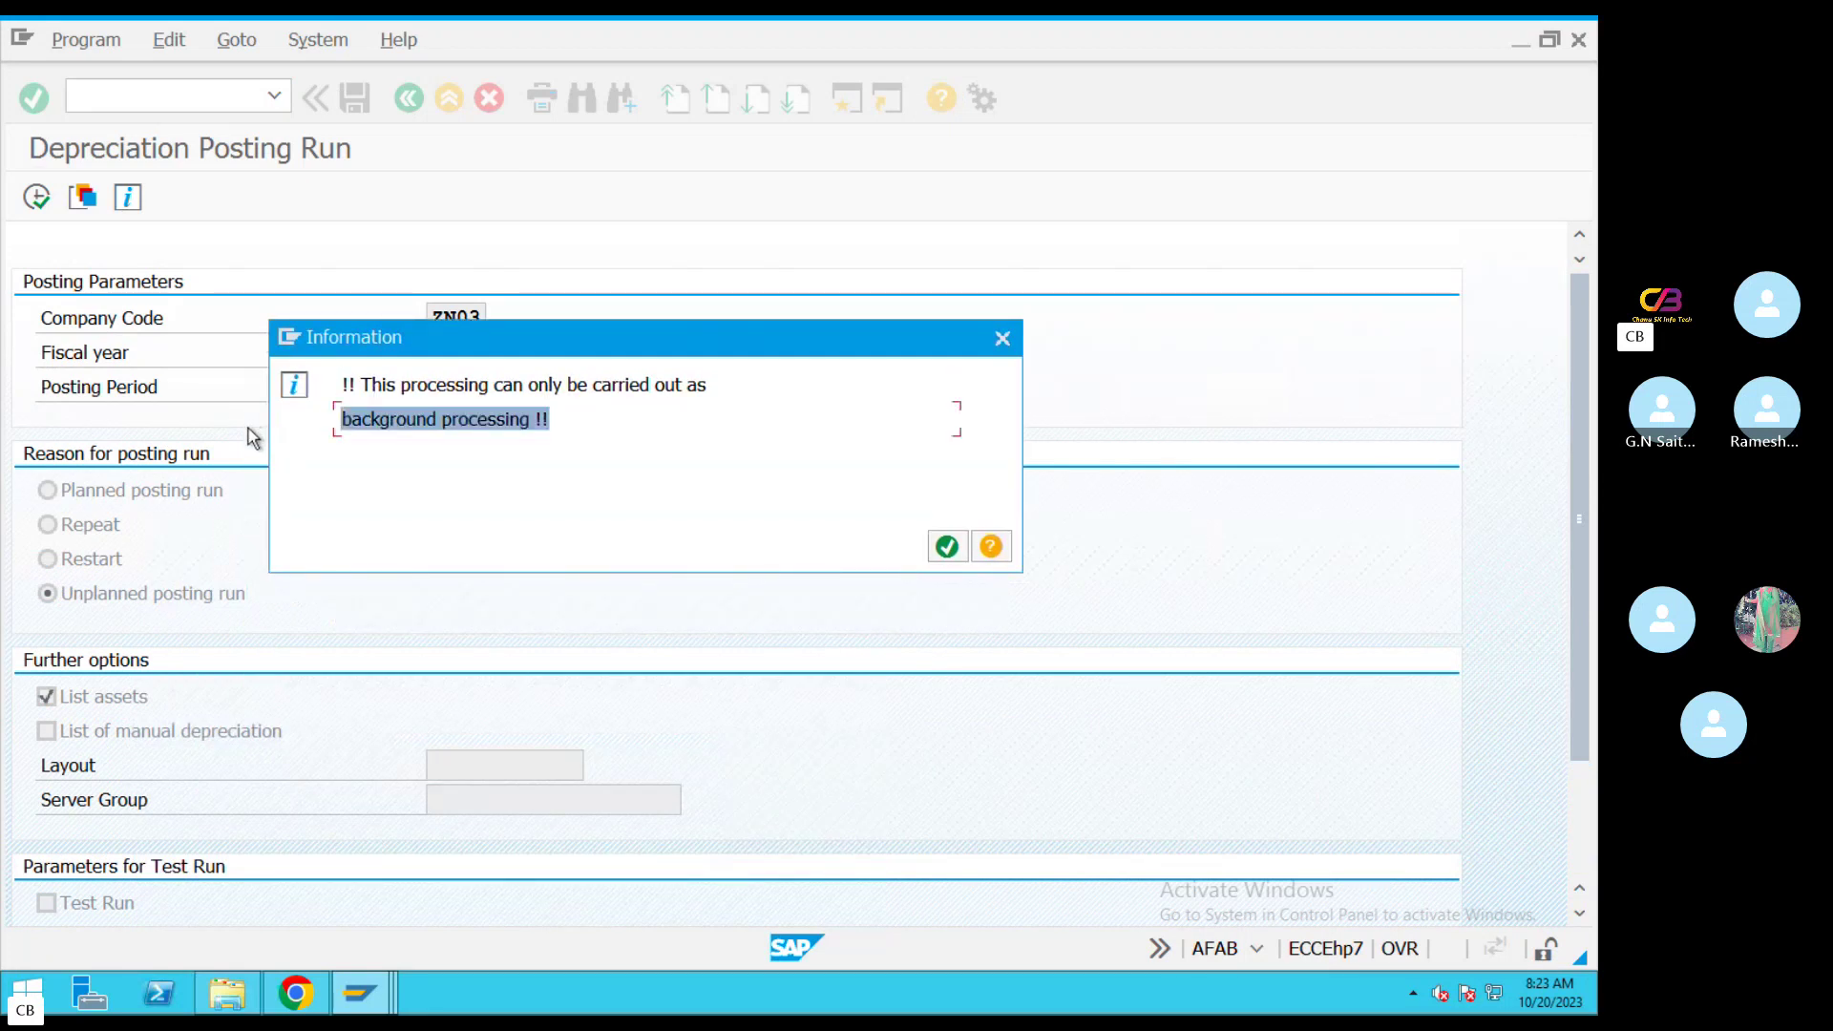
left_click_drag(536, 432, 301, 391)
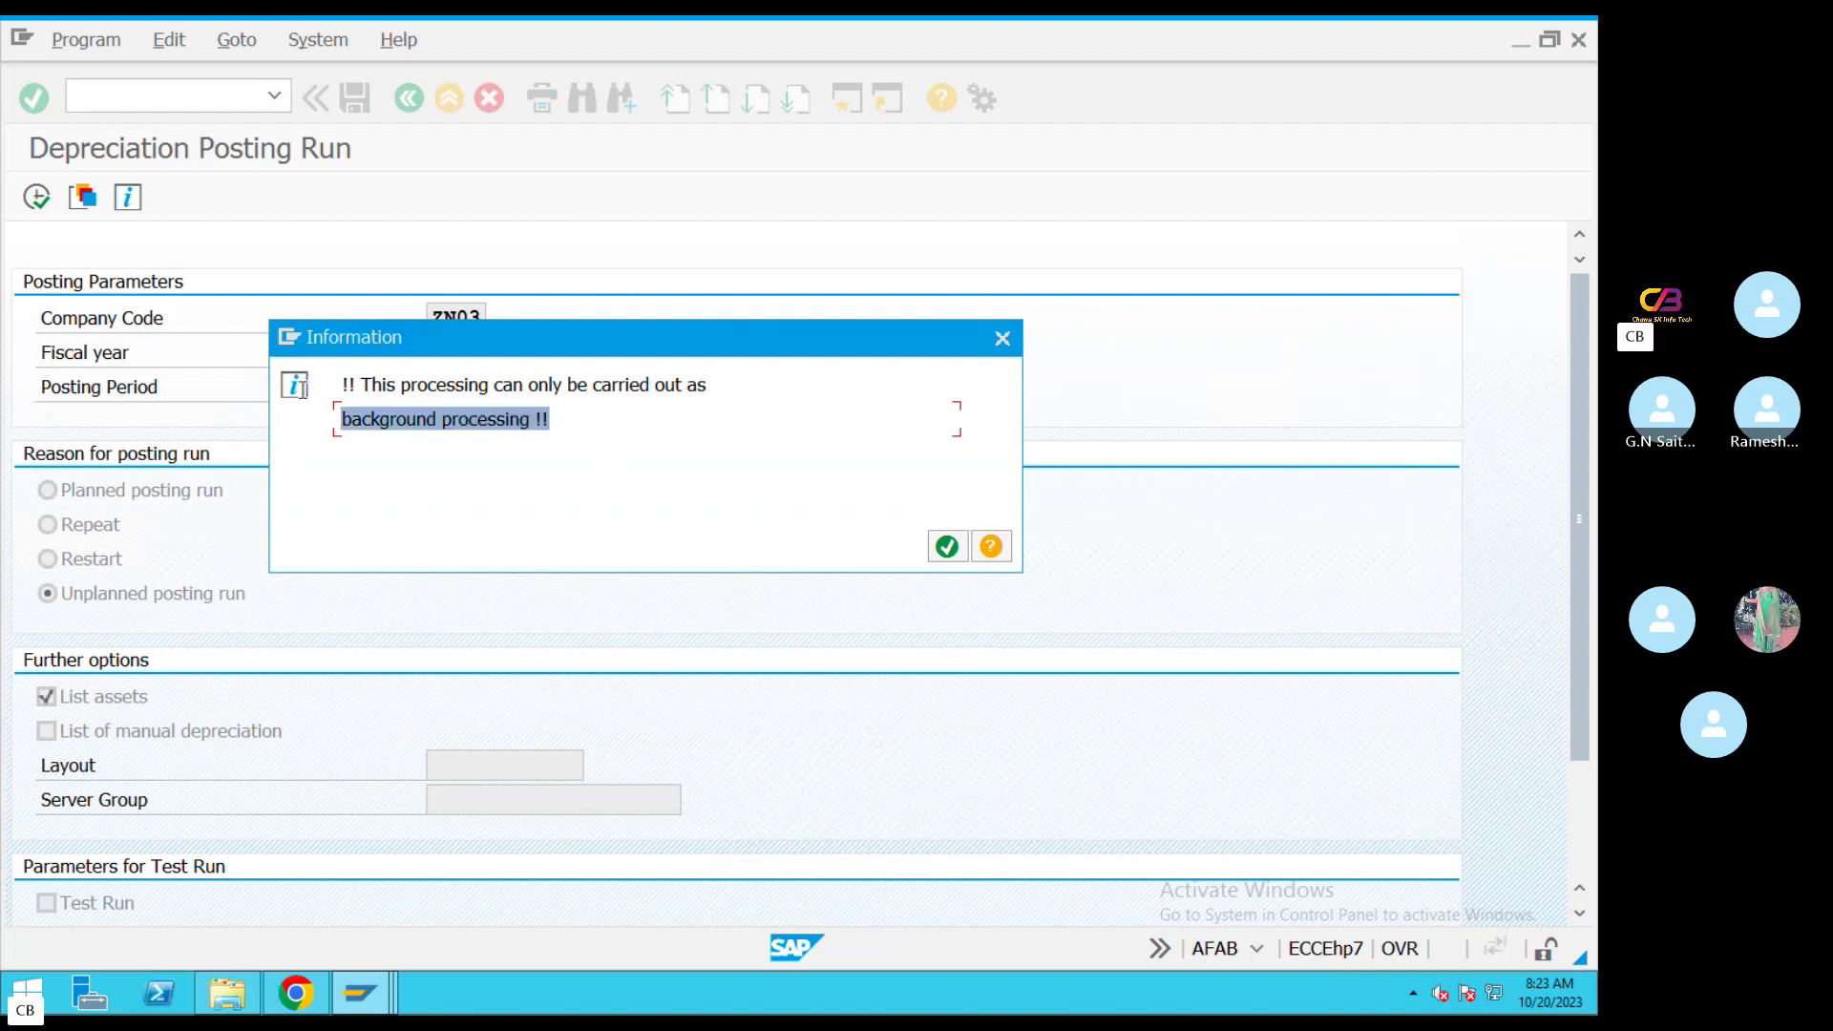
left_click(945, 548)
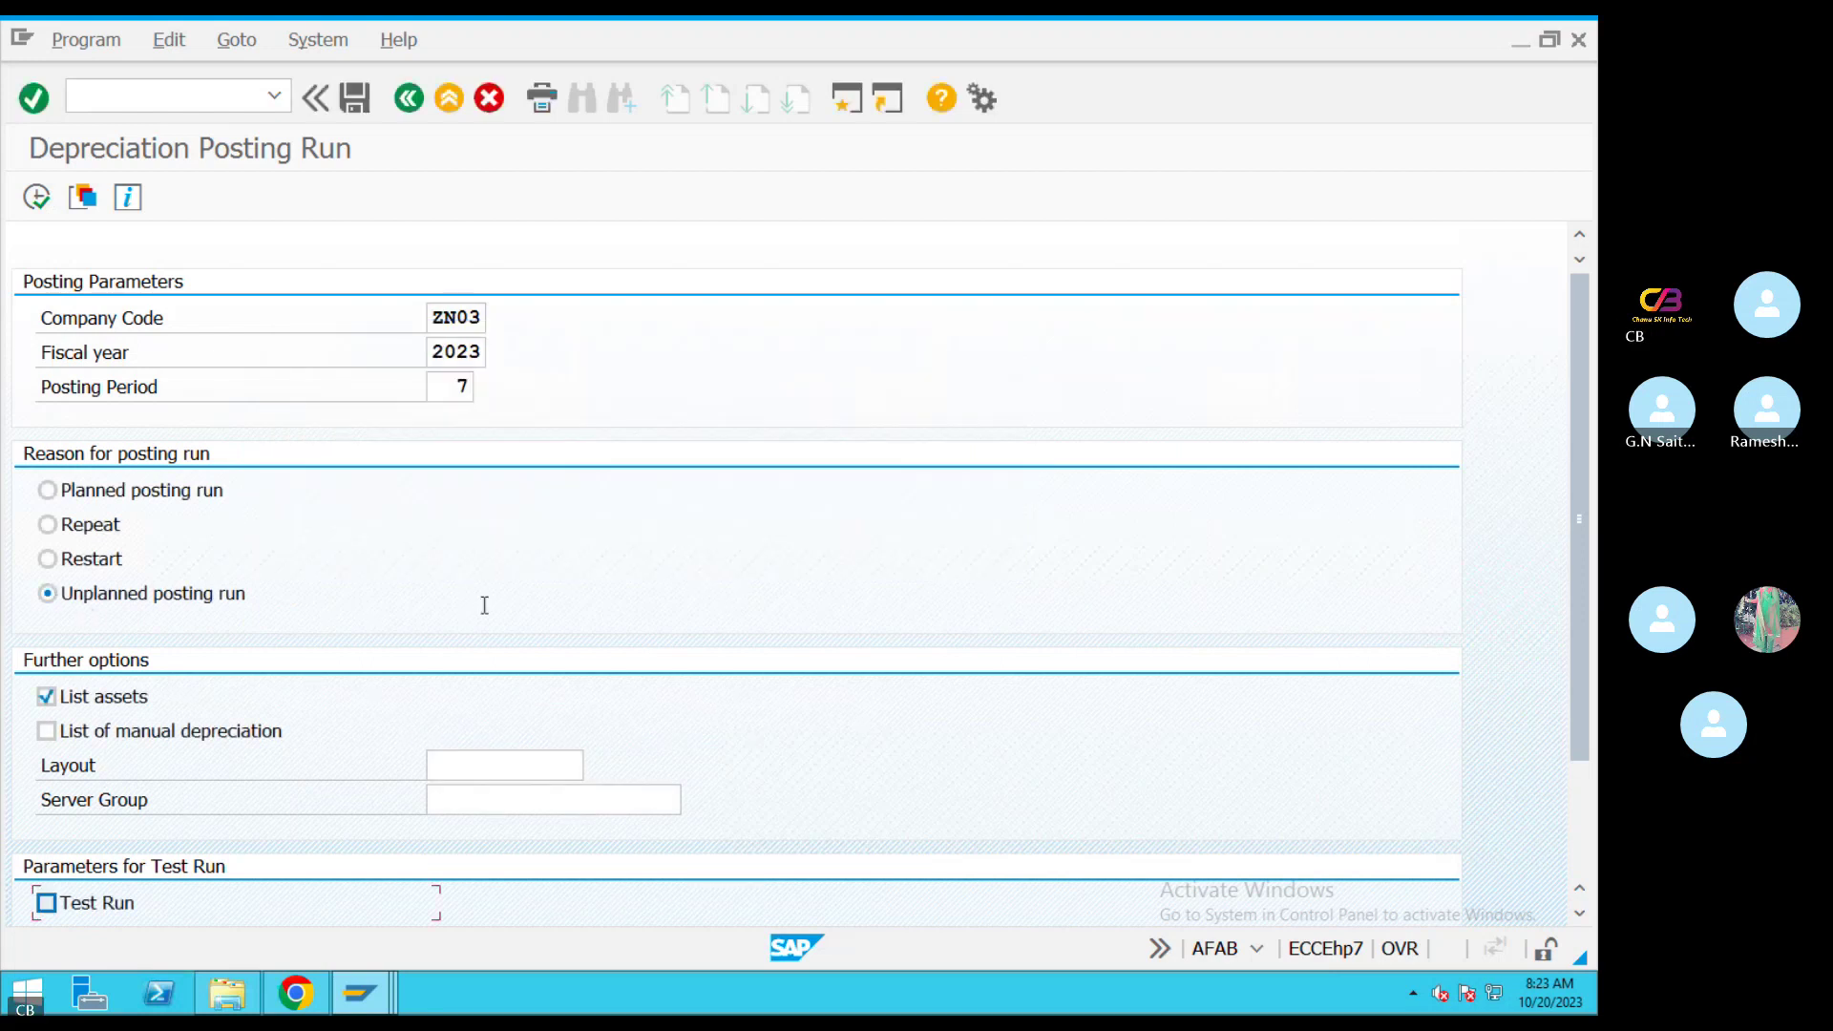
Schedule the posting run as a background job on output device LP01 with an immediate start
left_click(86, 39)
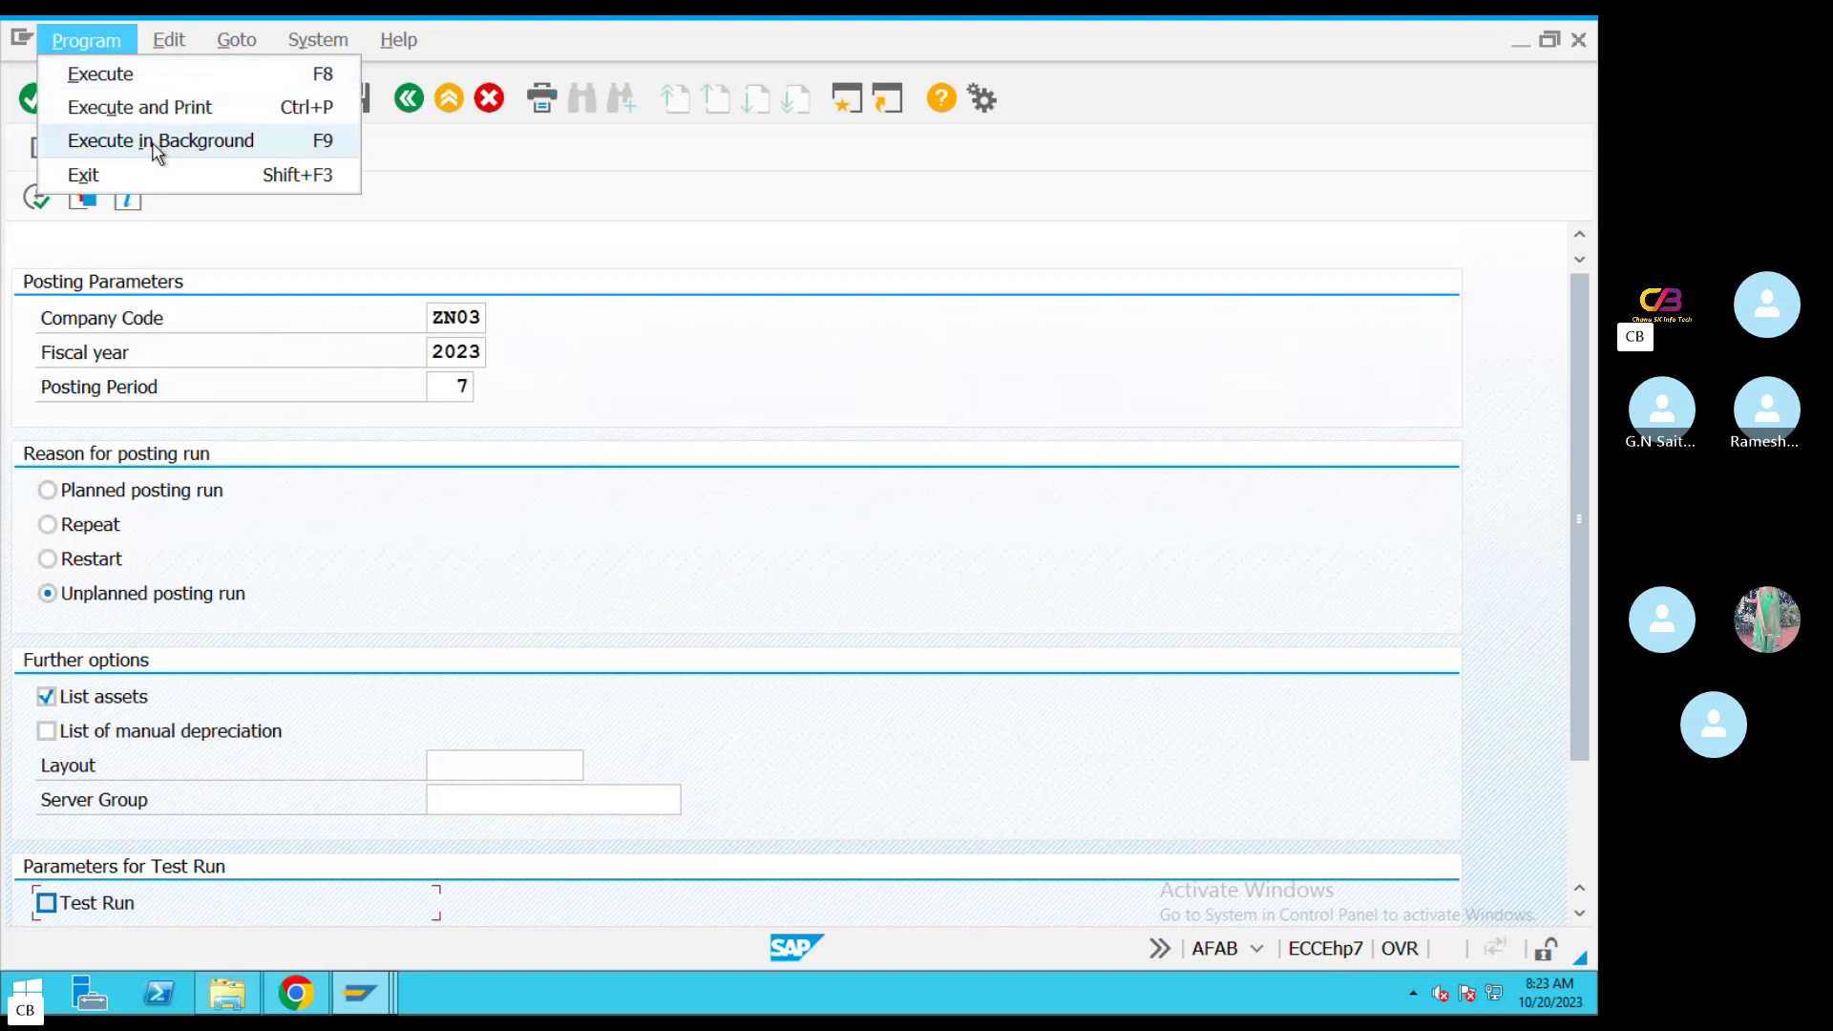
left_click(158, 151)
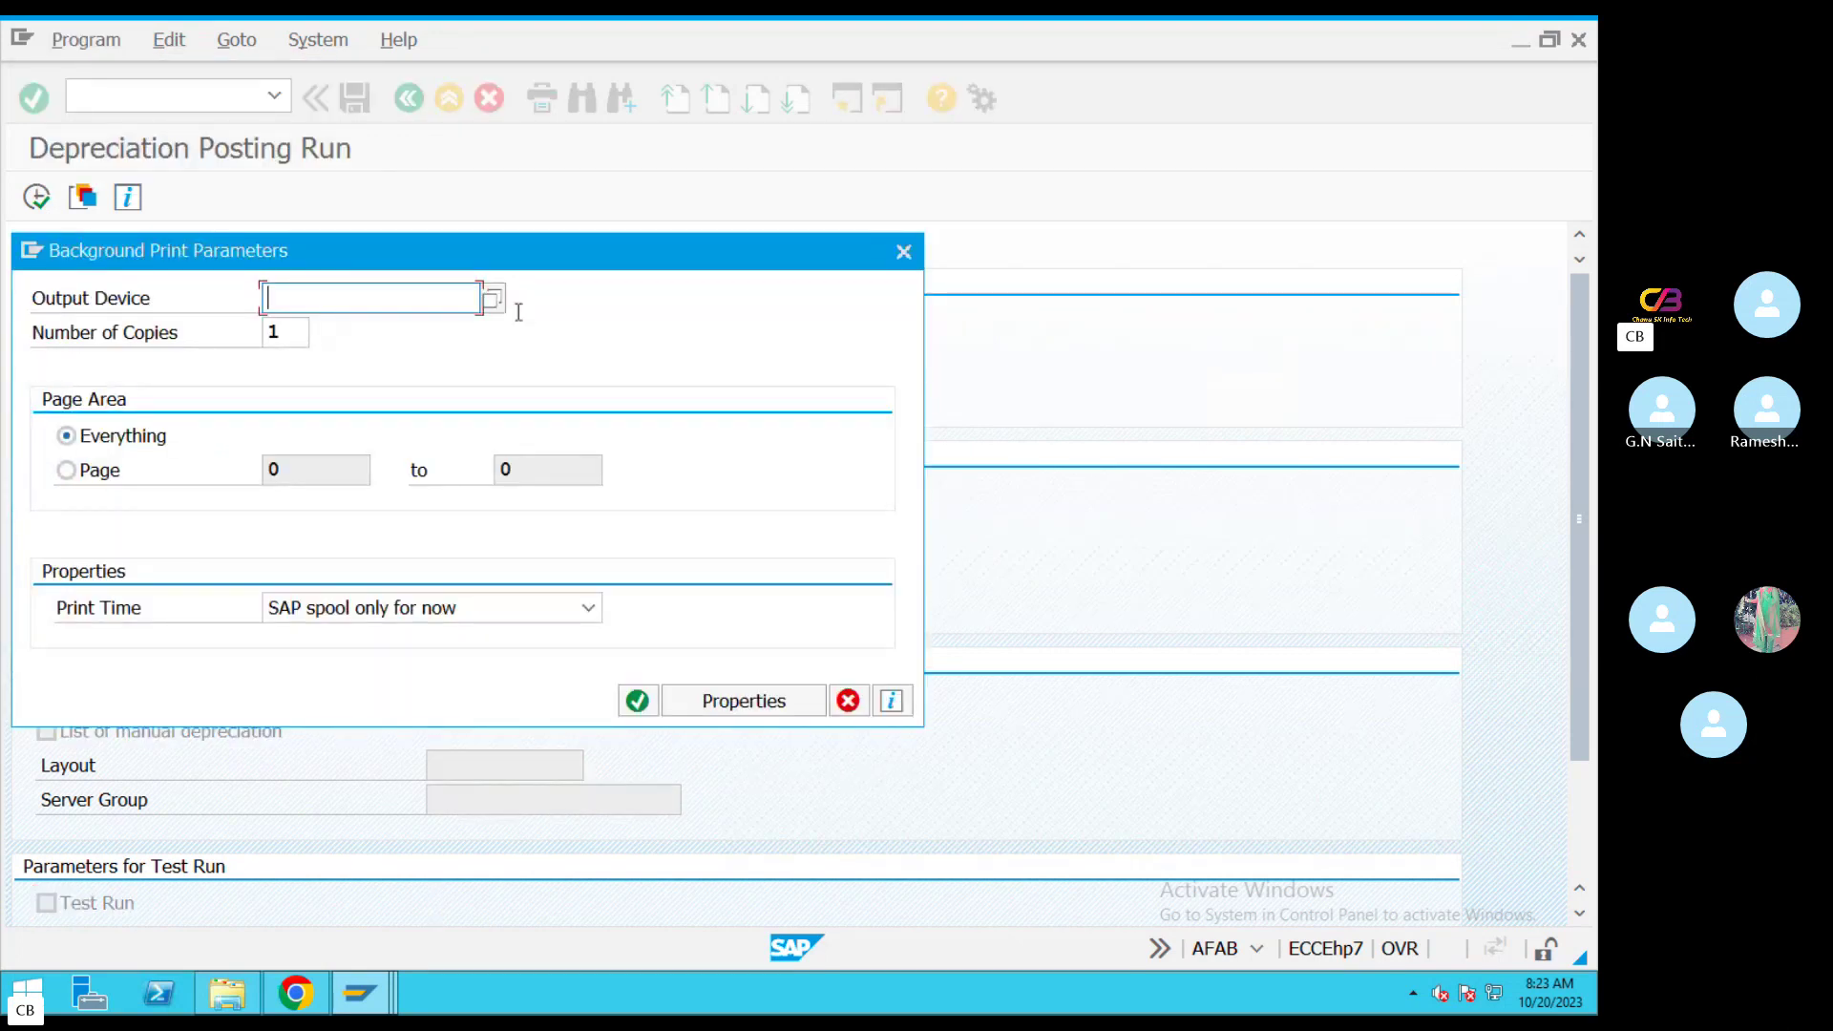
type("Lp01")
left_click(637, 702)
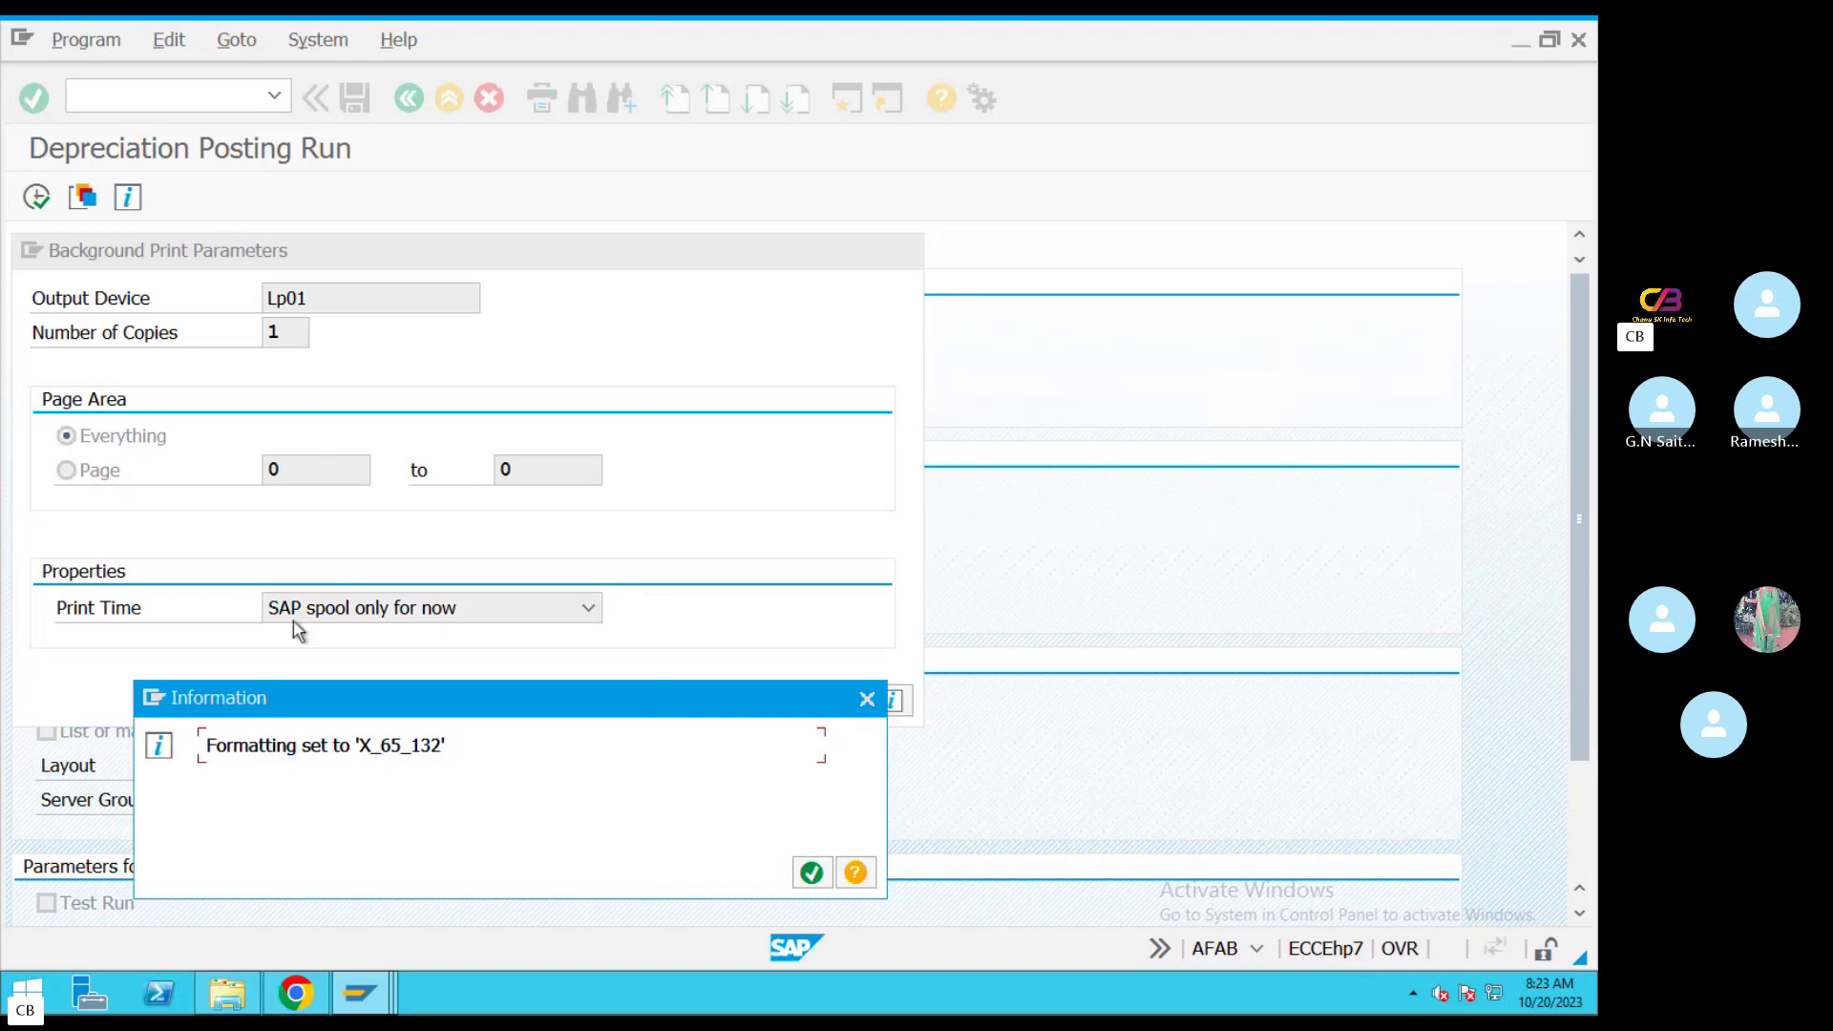
left_click(811, 873)
left_click(157, 271)
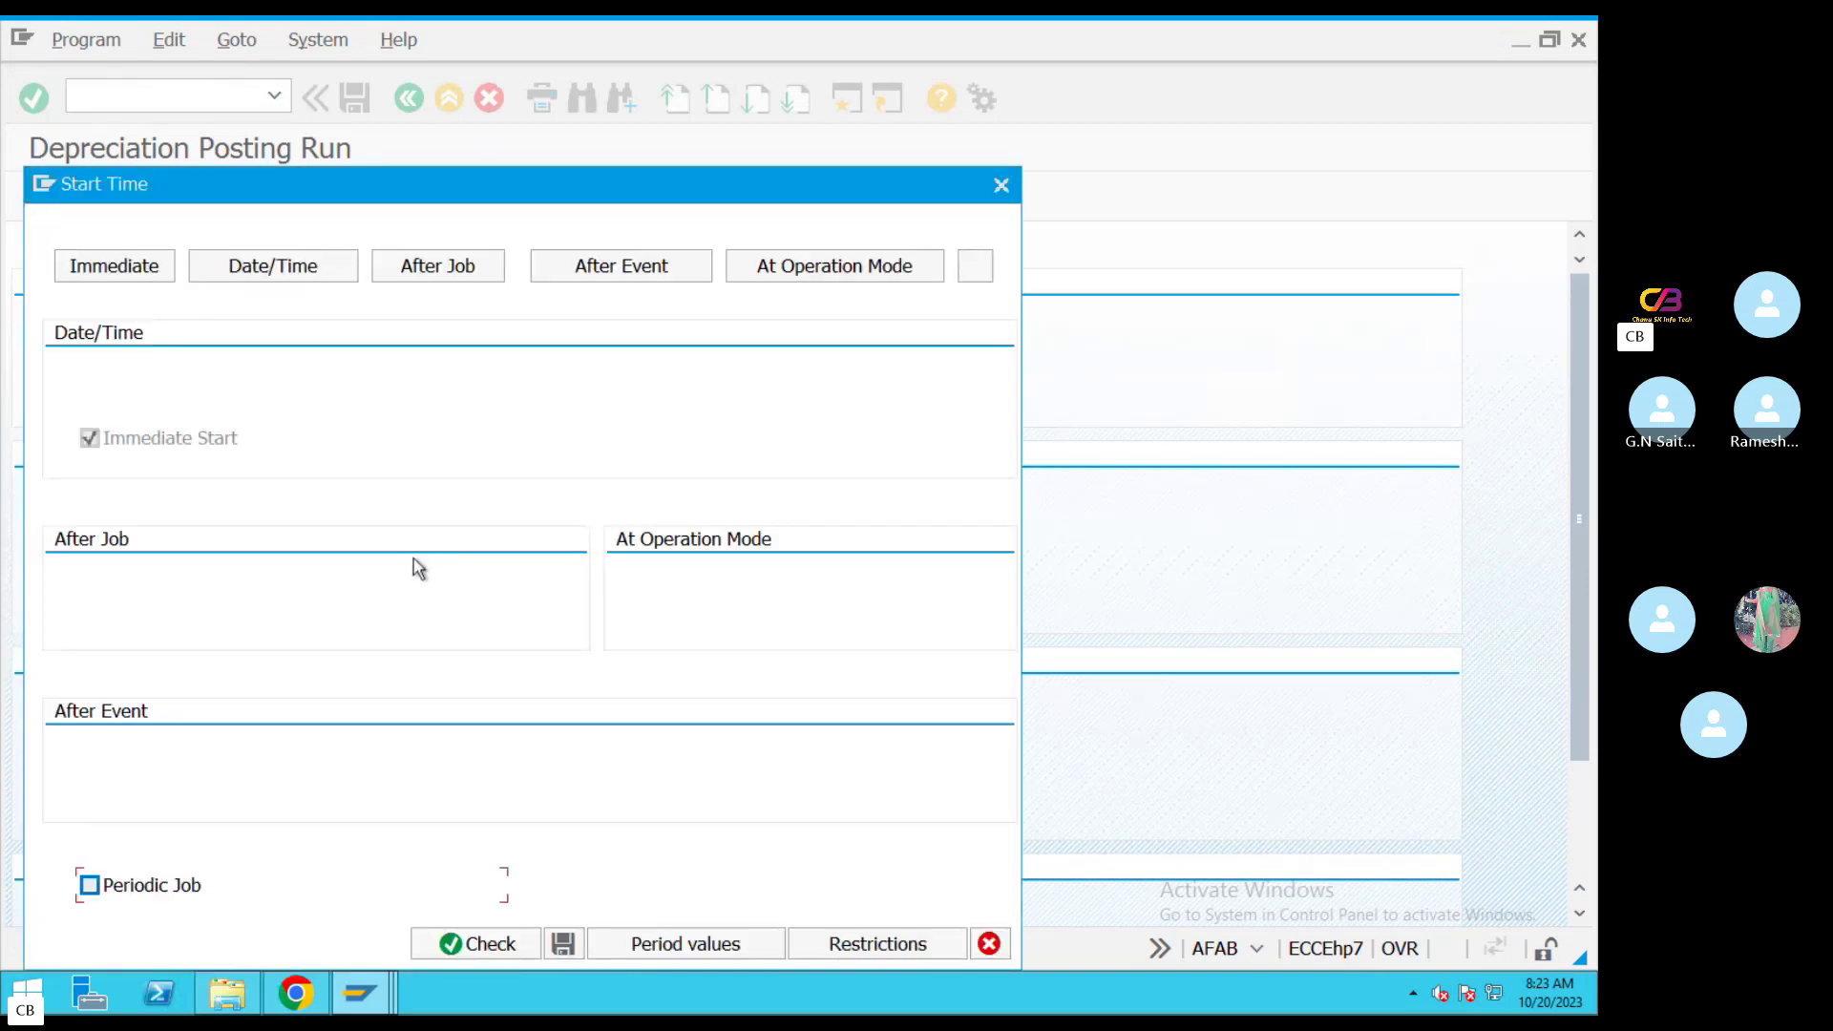
left_click(565, 945)
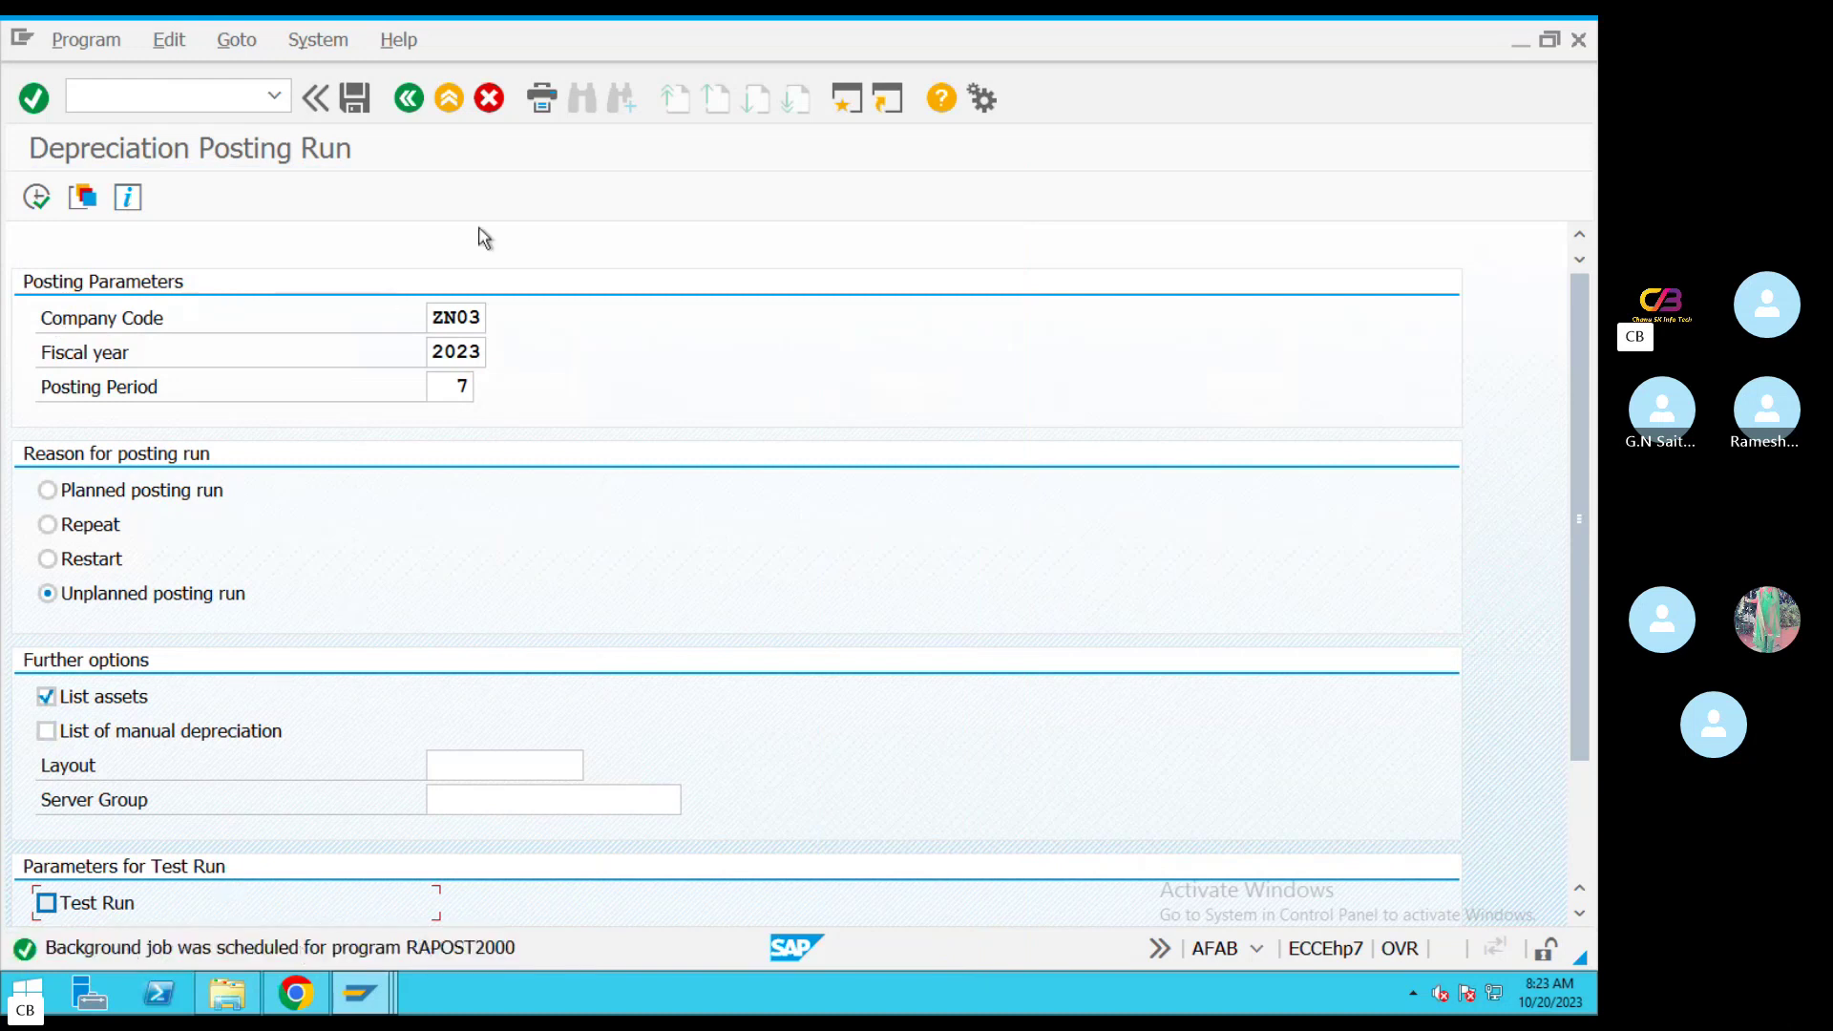
Read the detailed explanation of the background job status message and close it
double_click(464, 948)
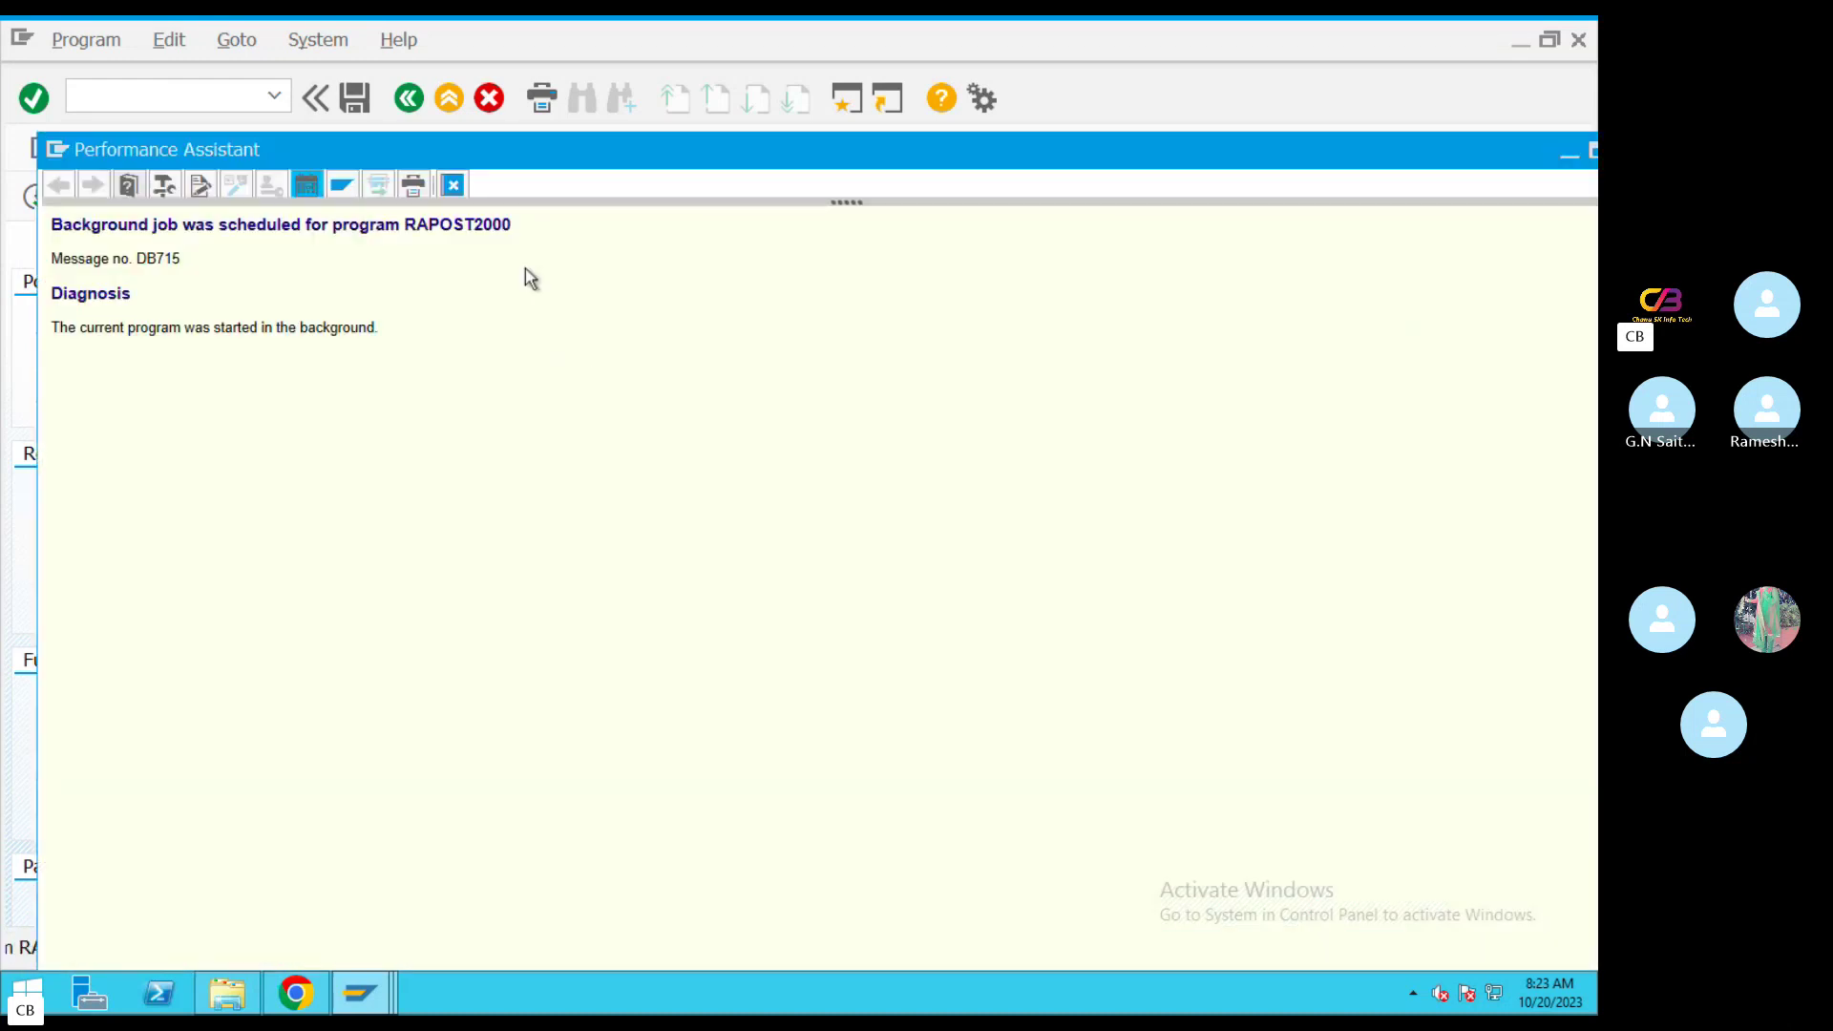
left_click_drag(514, 226, 49, 227)
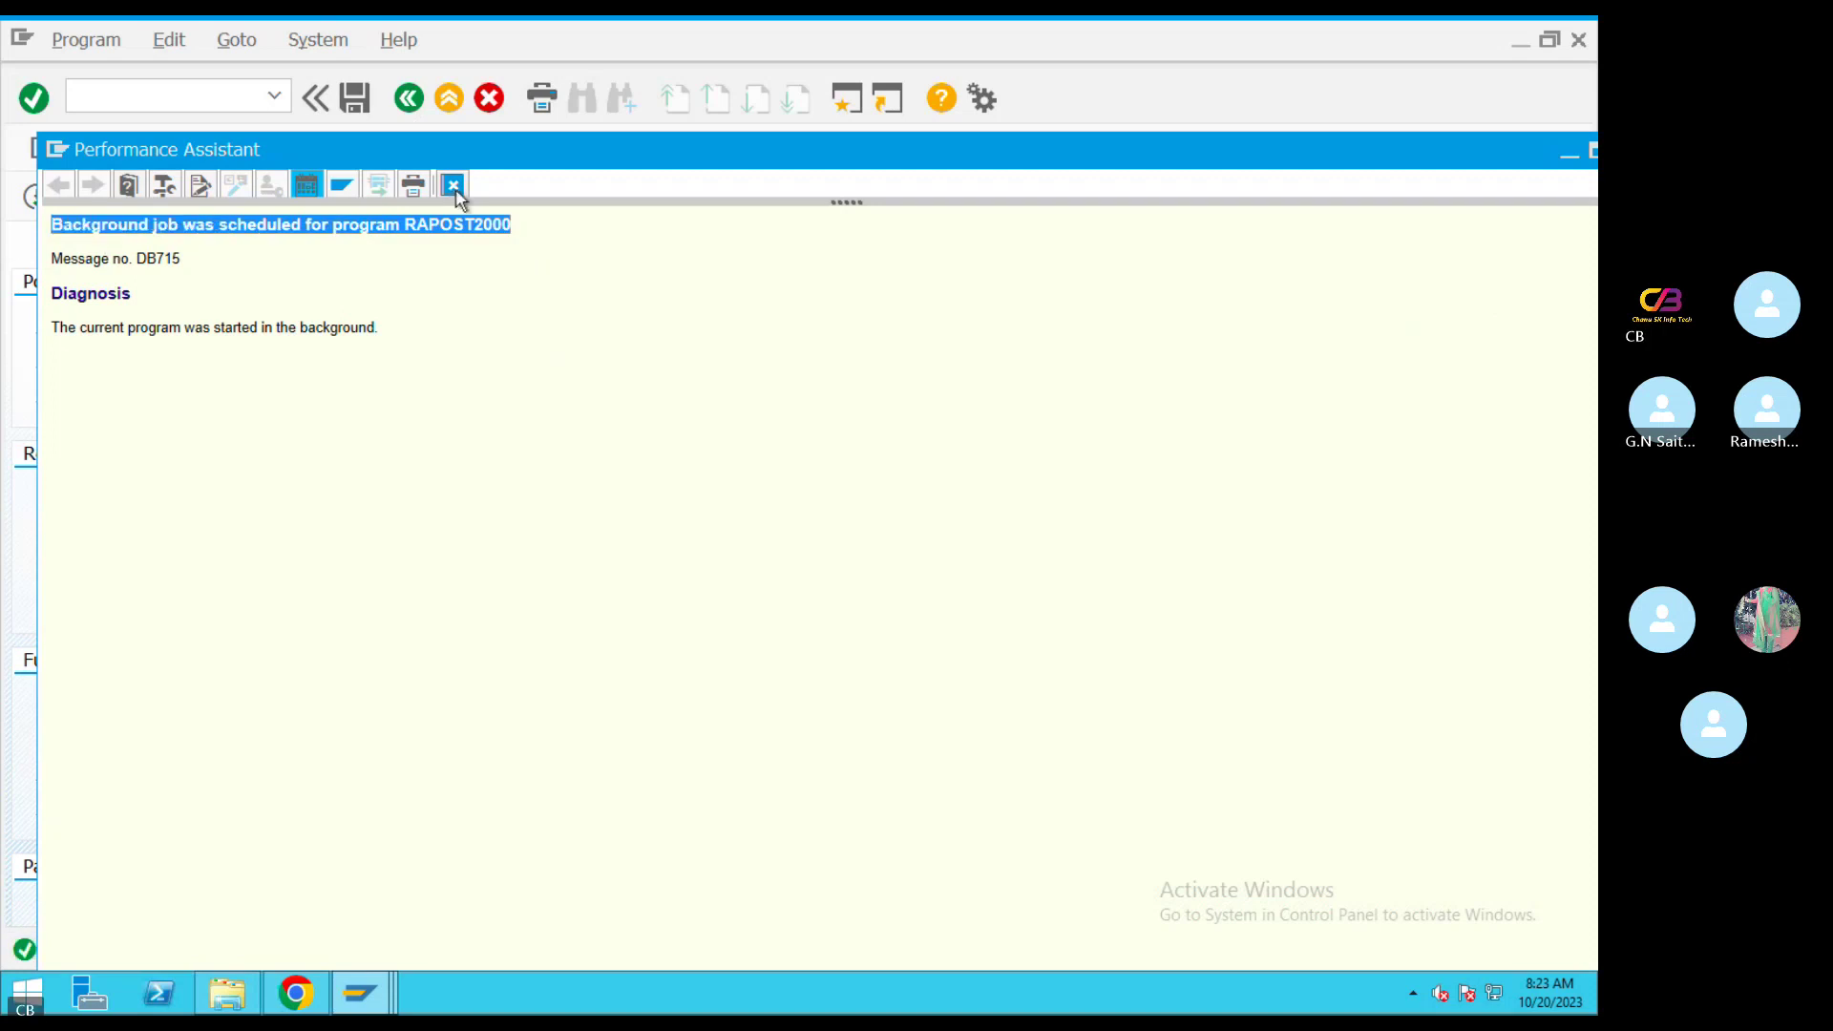
left_click(455, 188)
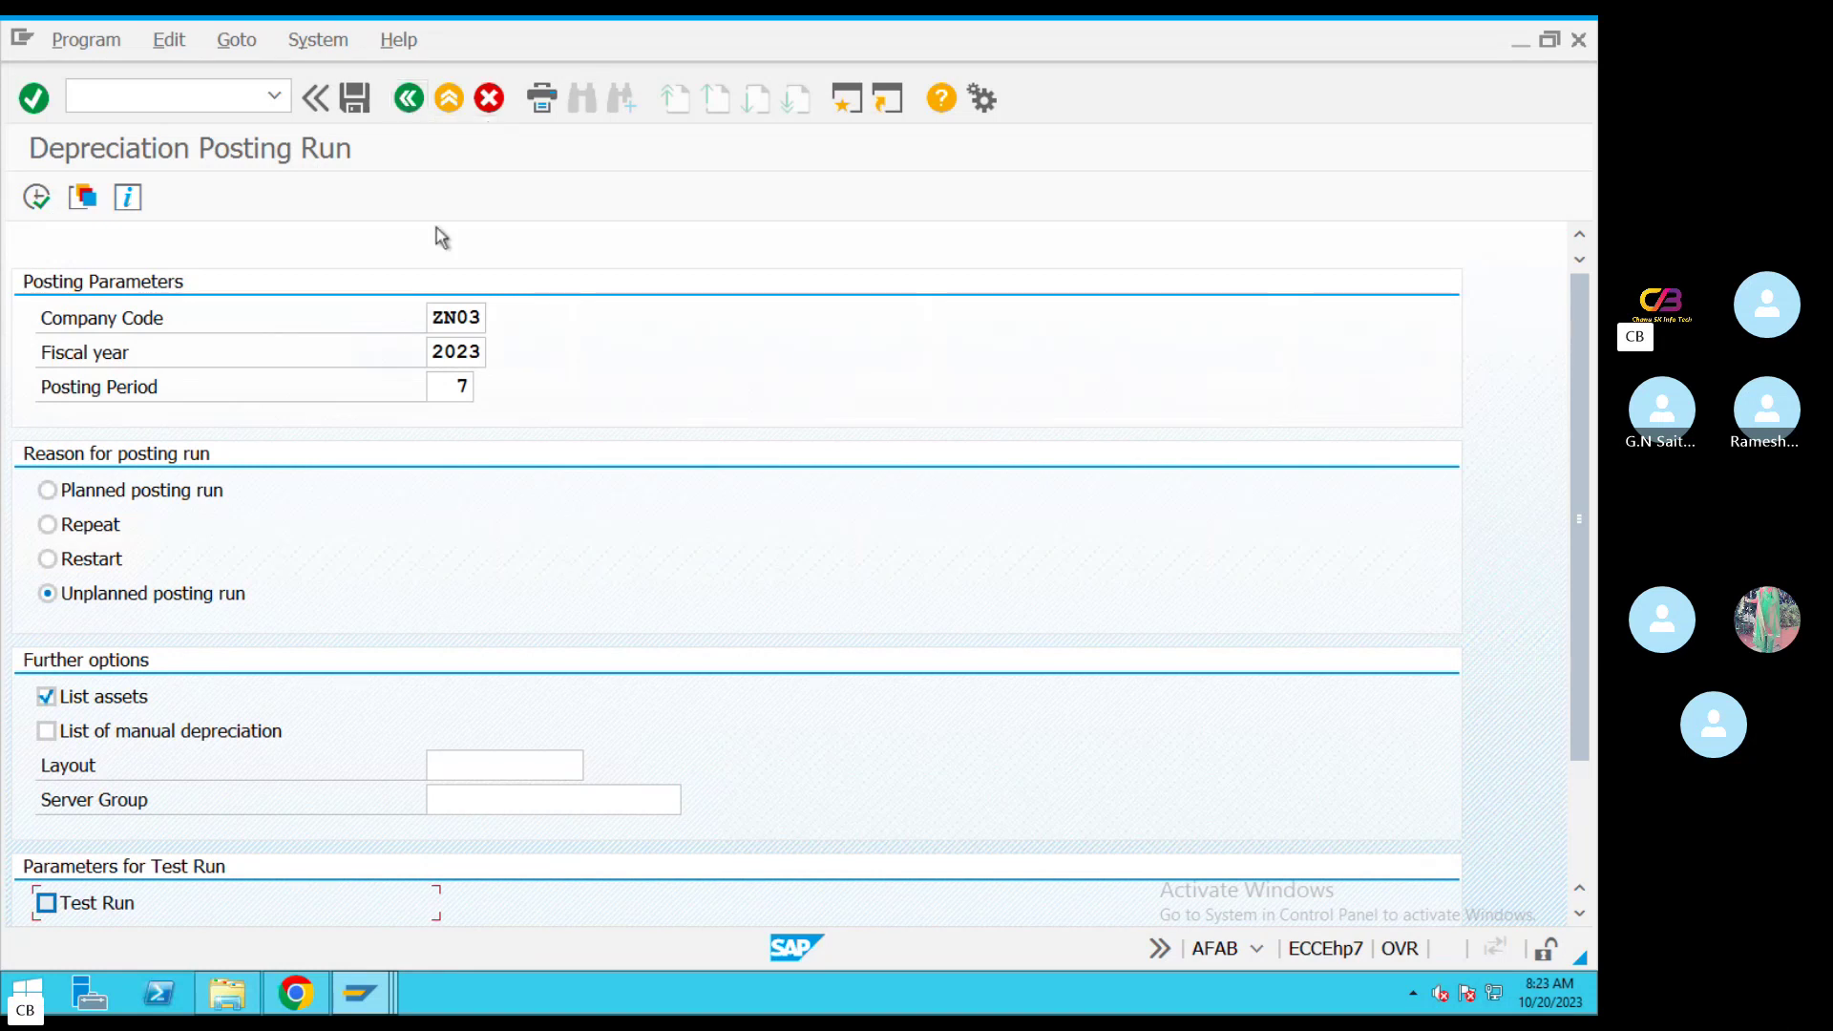
Leave the posting run and list the day's background jobs with transaction SM37, keeping the default selection
left_click(408, 97)
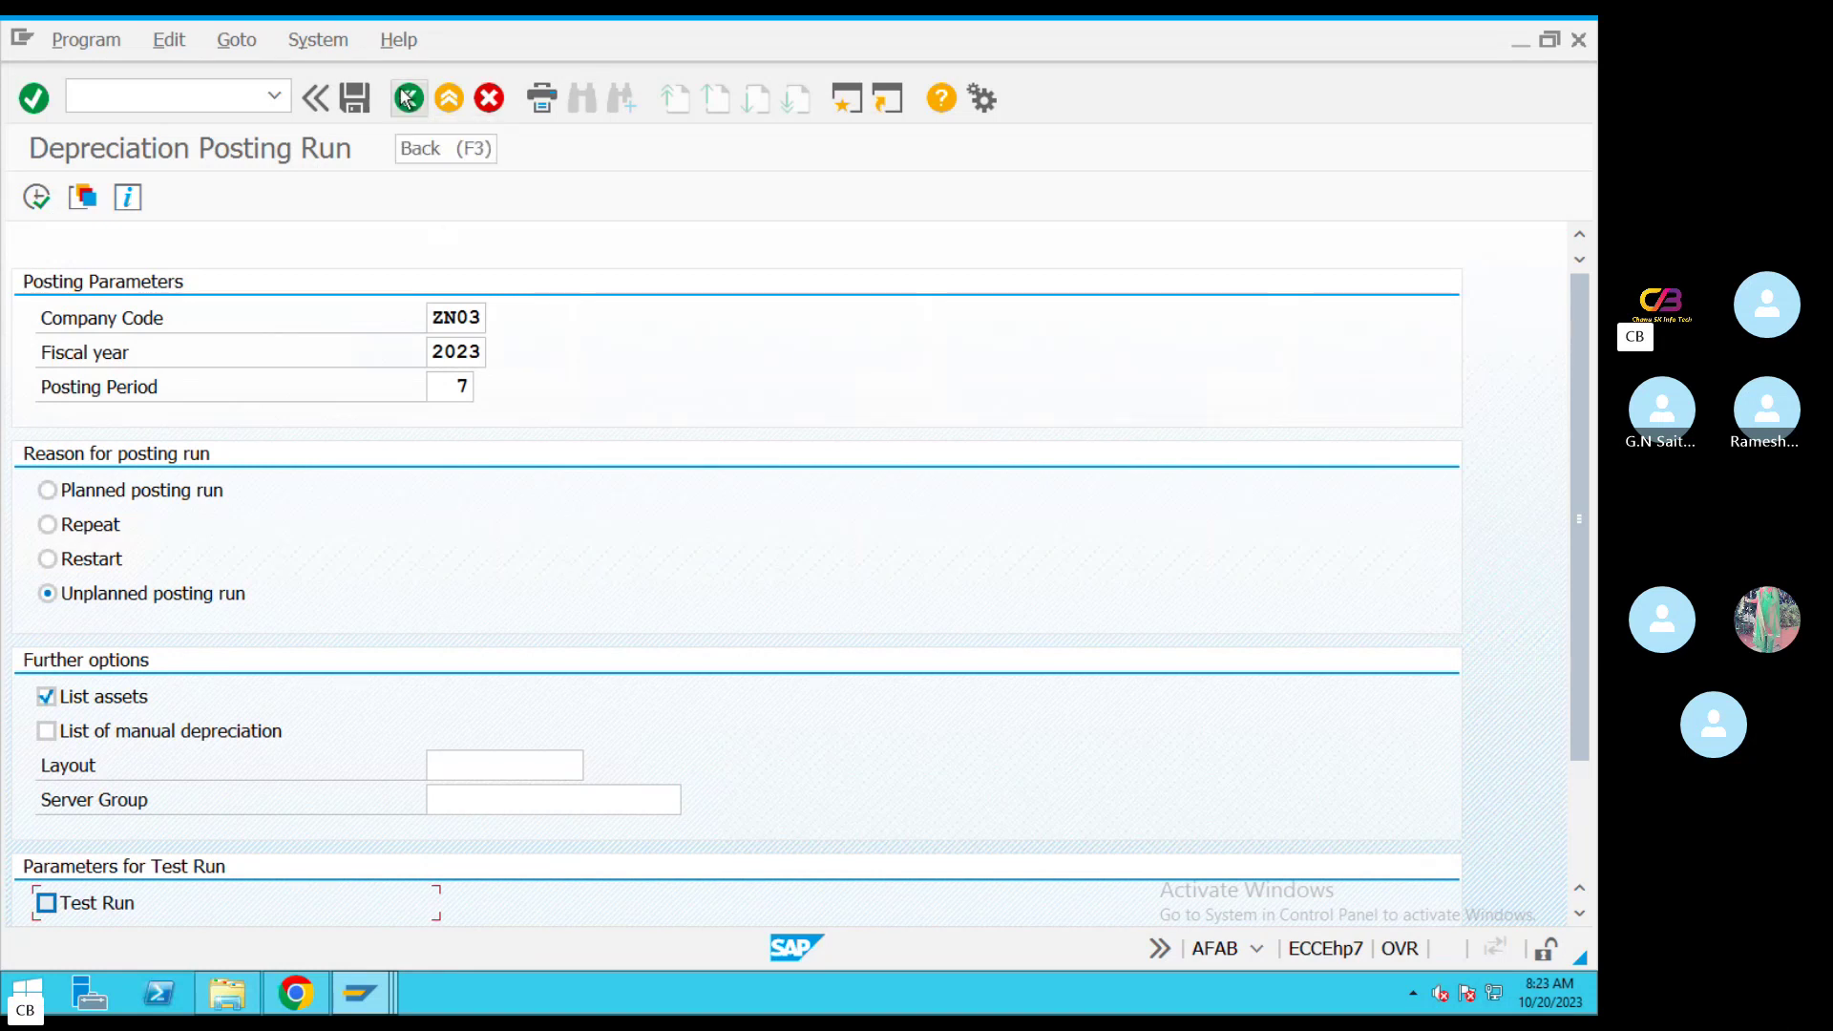
left_click(407, 97)
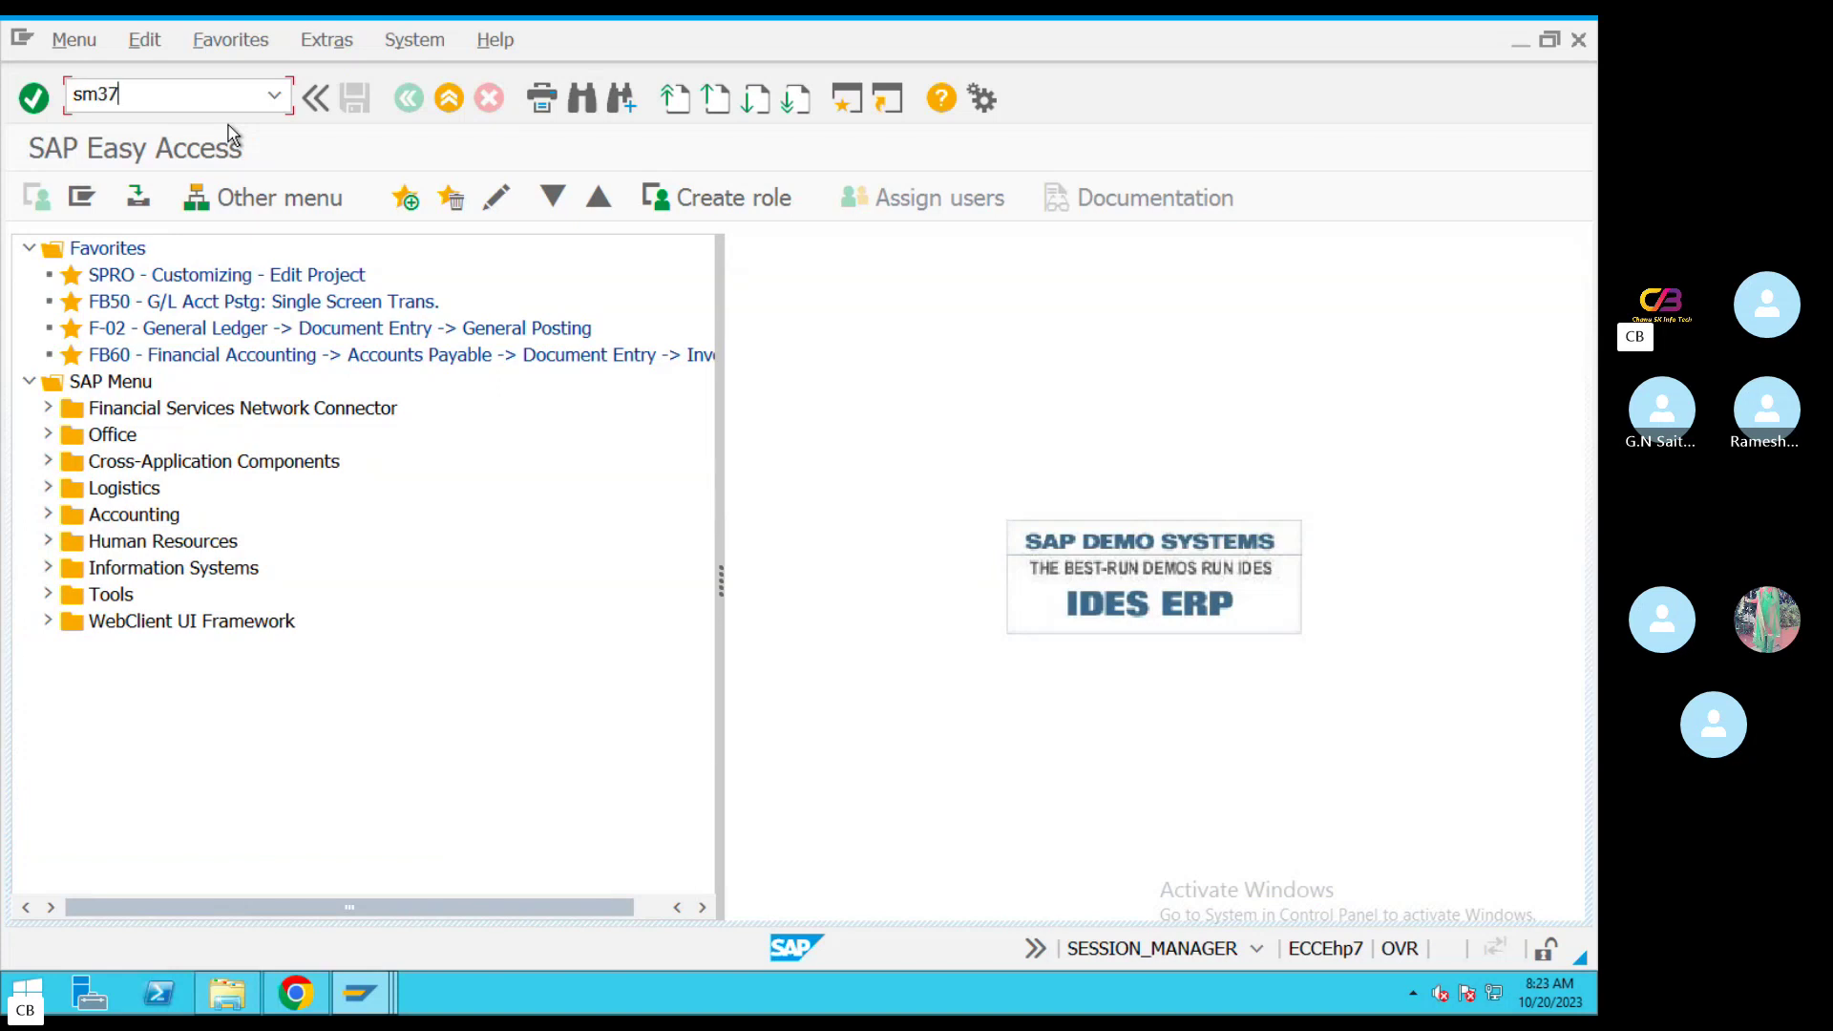
type("sm37")
key("Return")
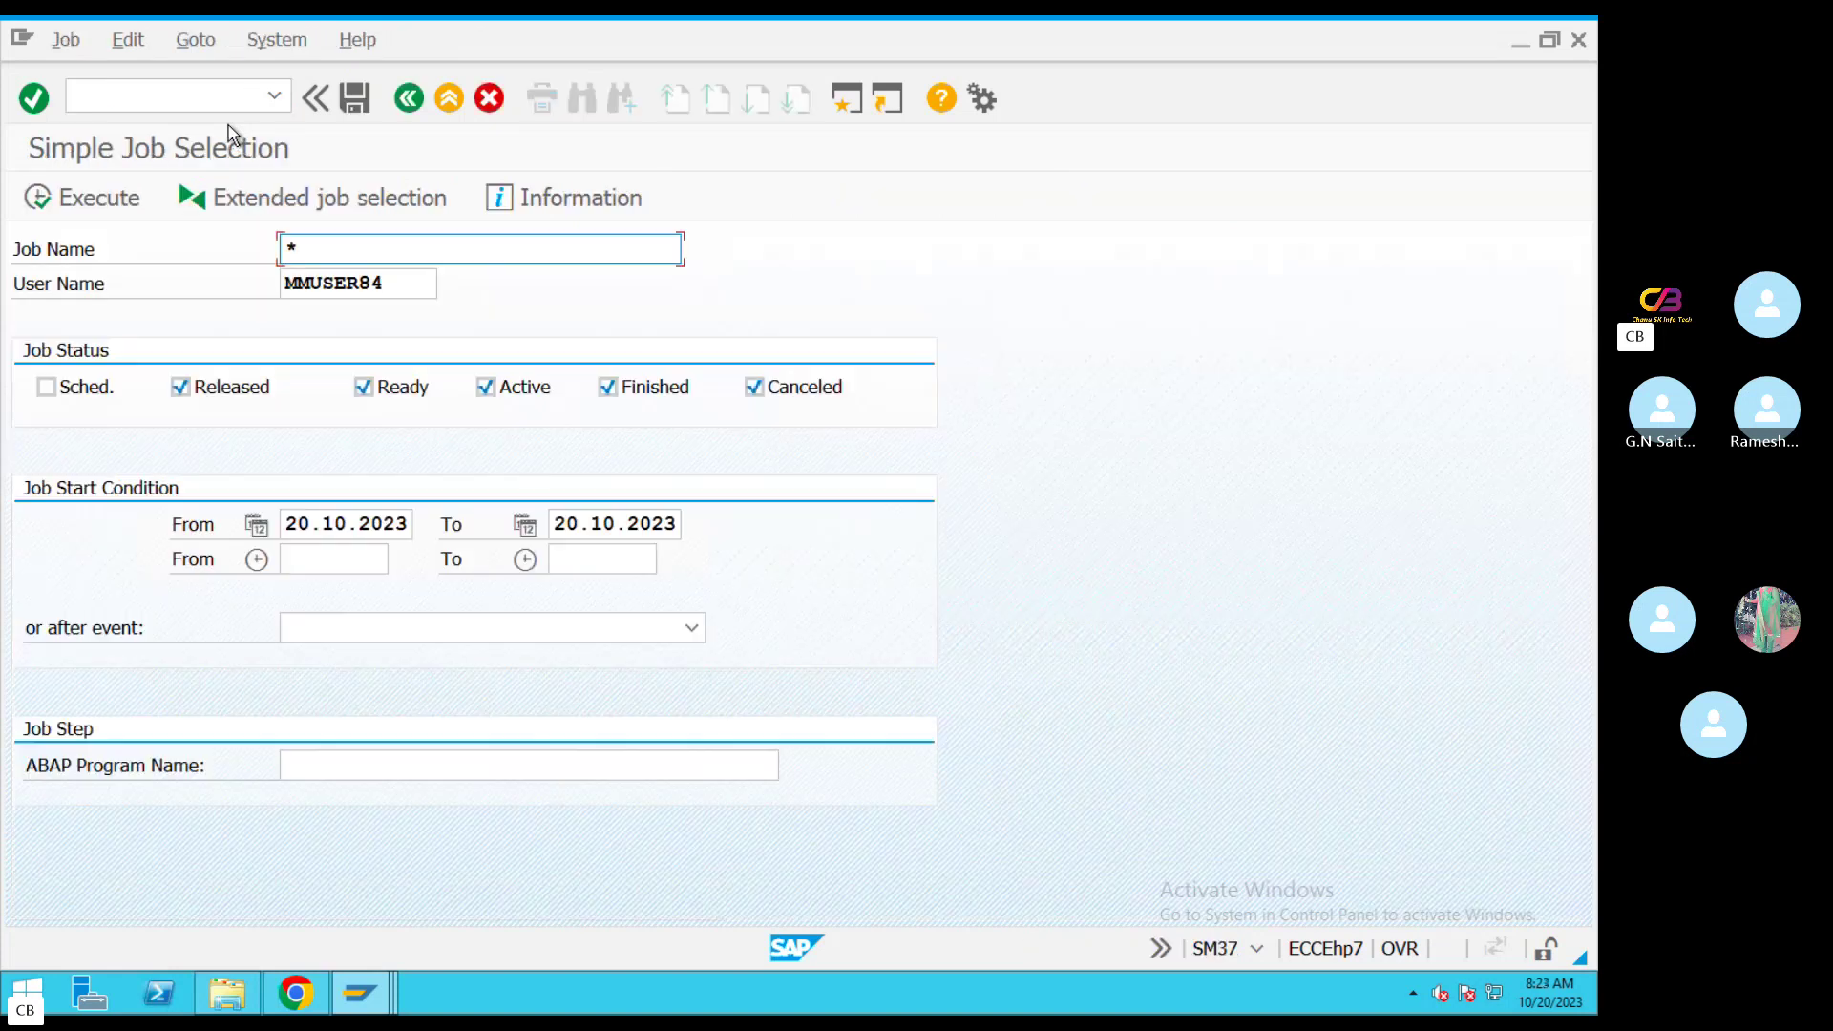
left_click(42, 200)
scroll(387, 399, "down", 5)
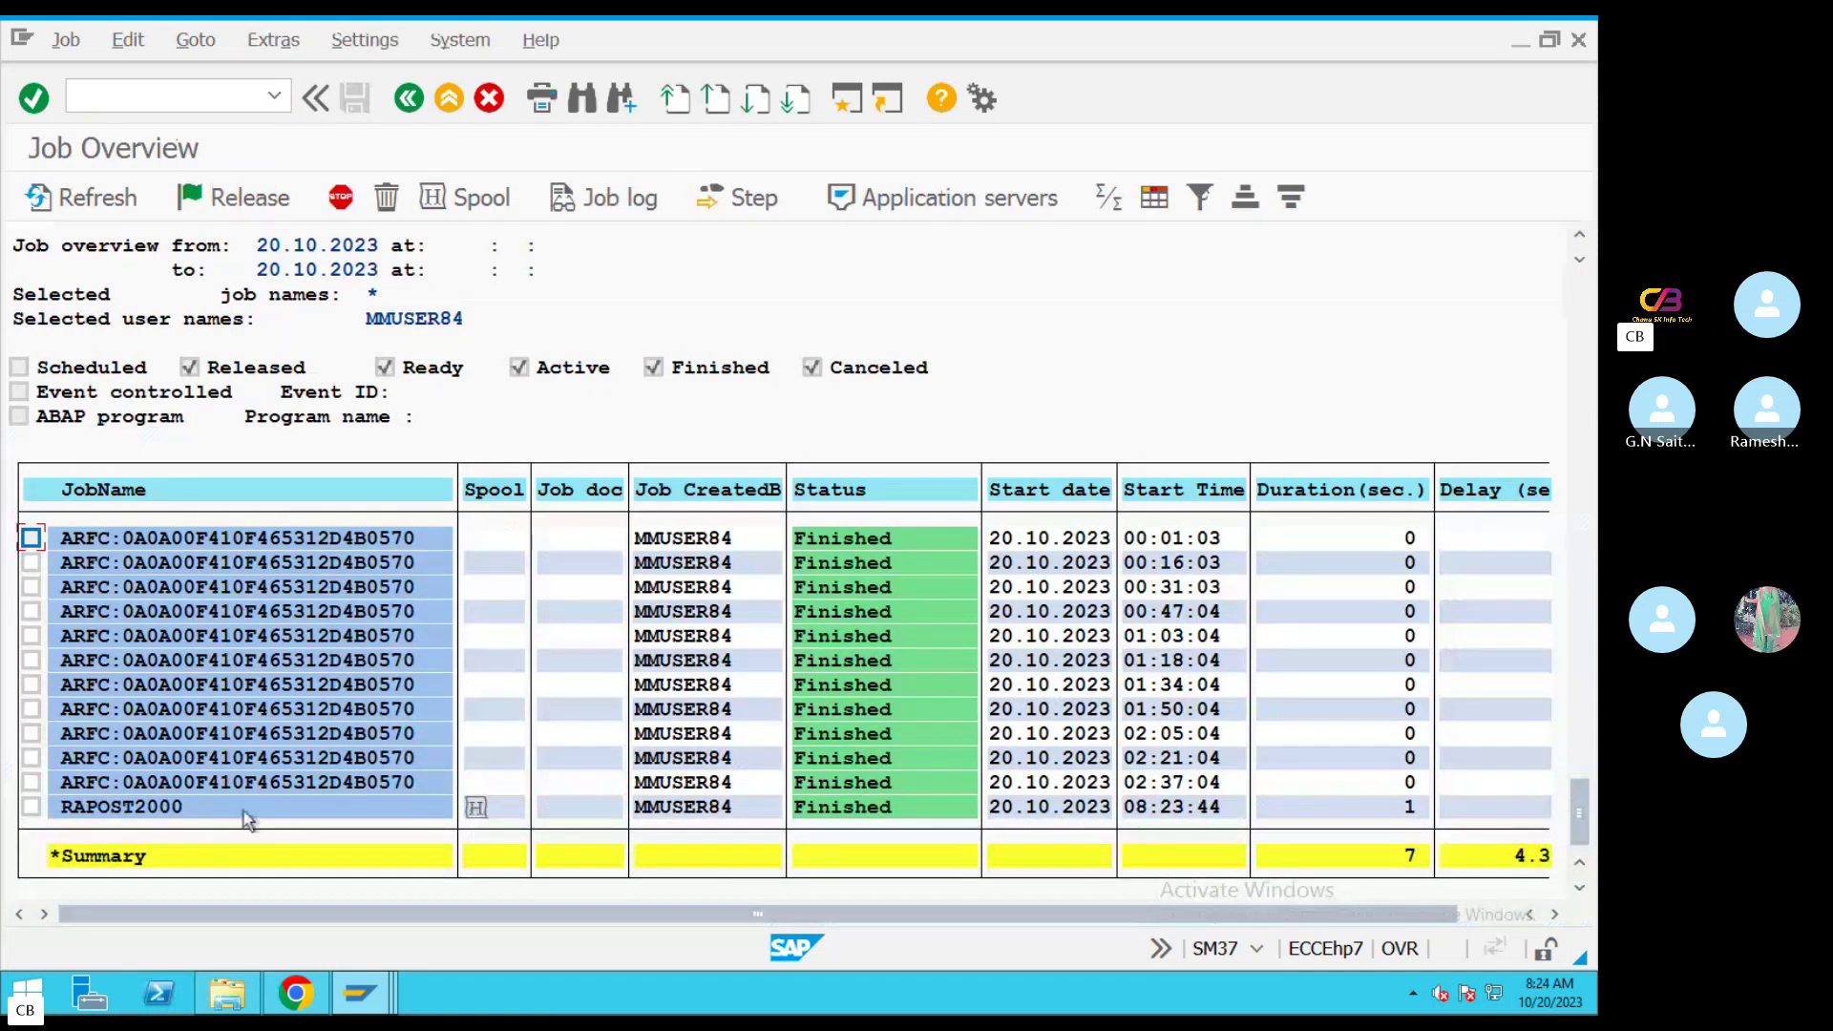
Open the spool output of the RAPOST2000 job and examine each asset's amount to be posted and cumulative amount
left_click(160, 813)
left_click(476, 808)
left_click(197, 320)
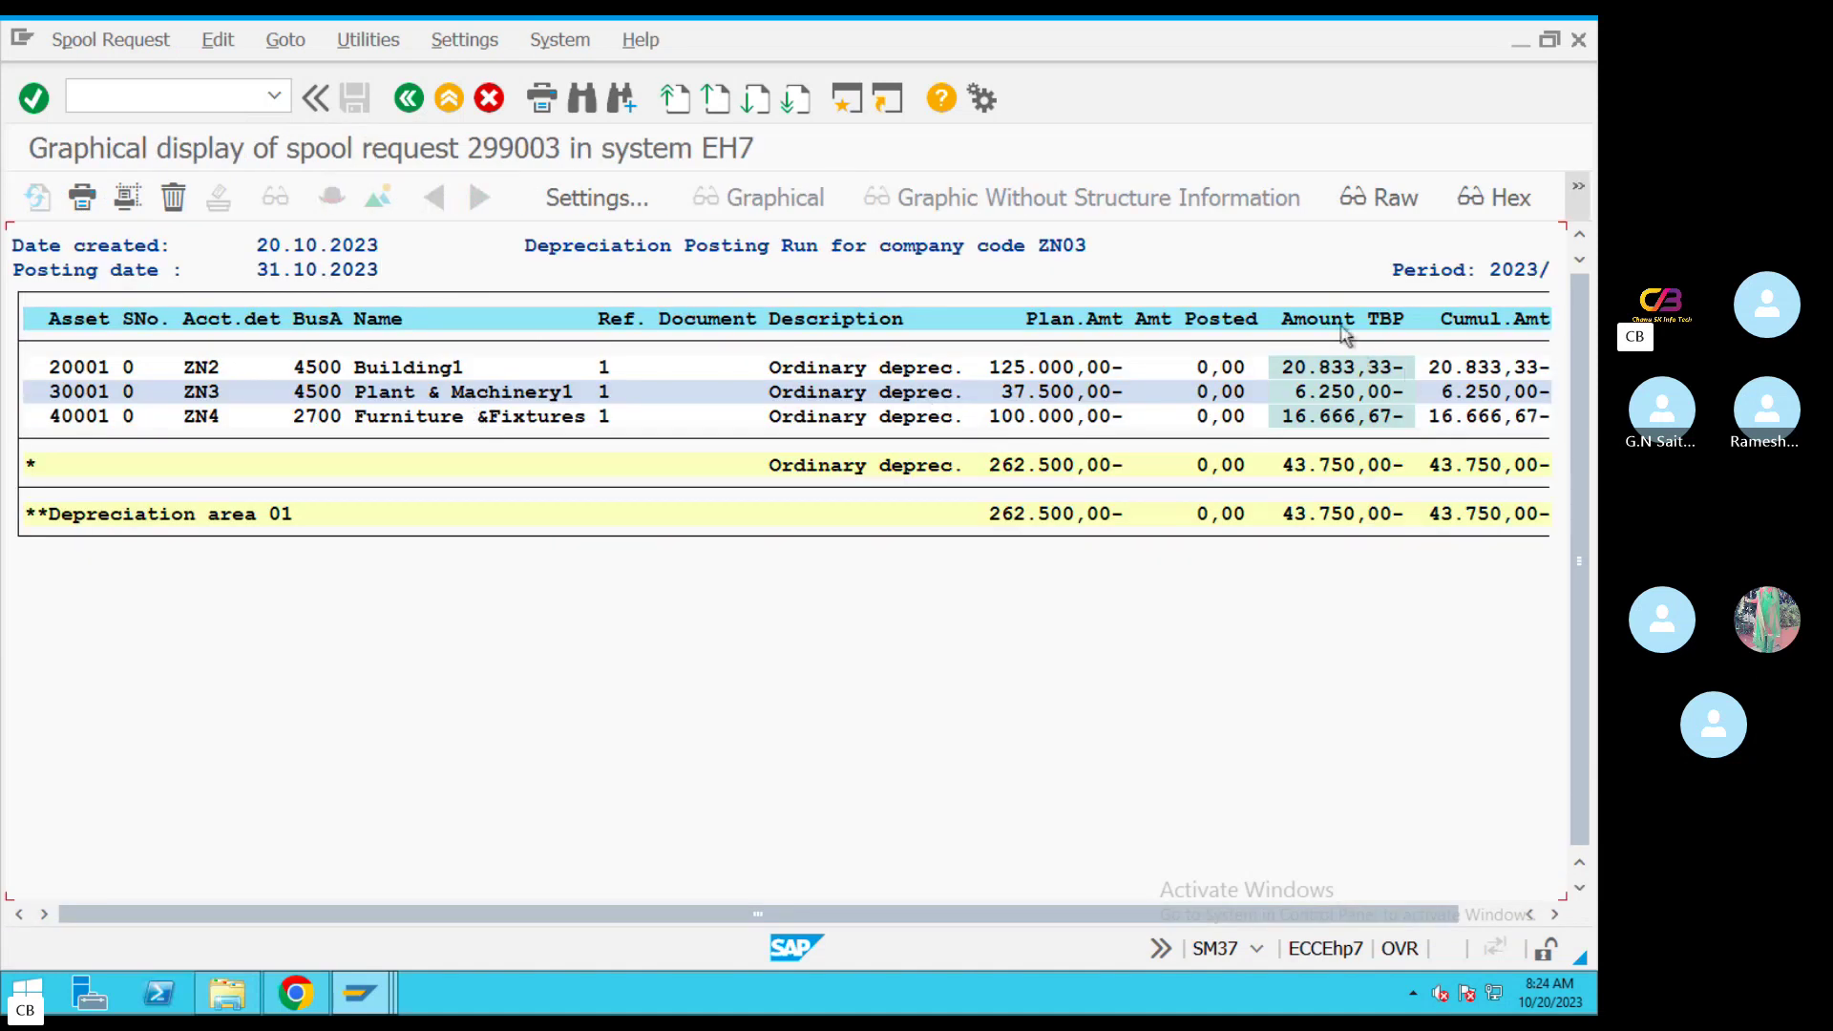
left_click(1341, 325)
left_click_drag(1272, 910, 1337, 911)
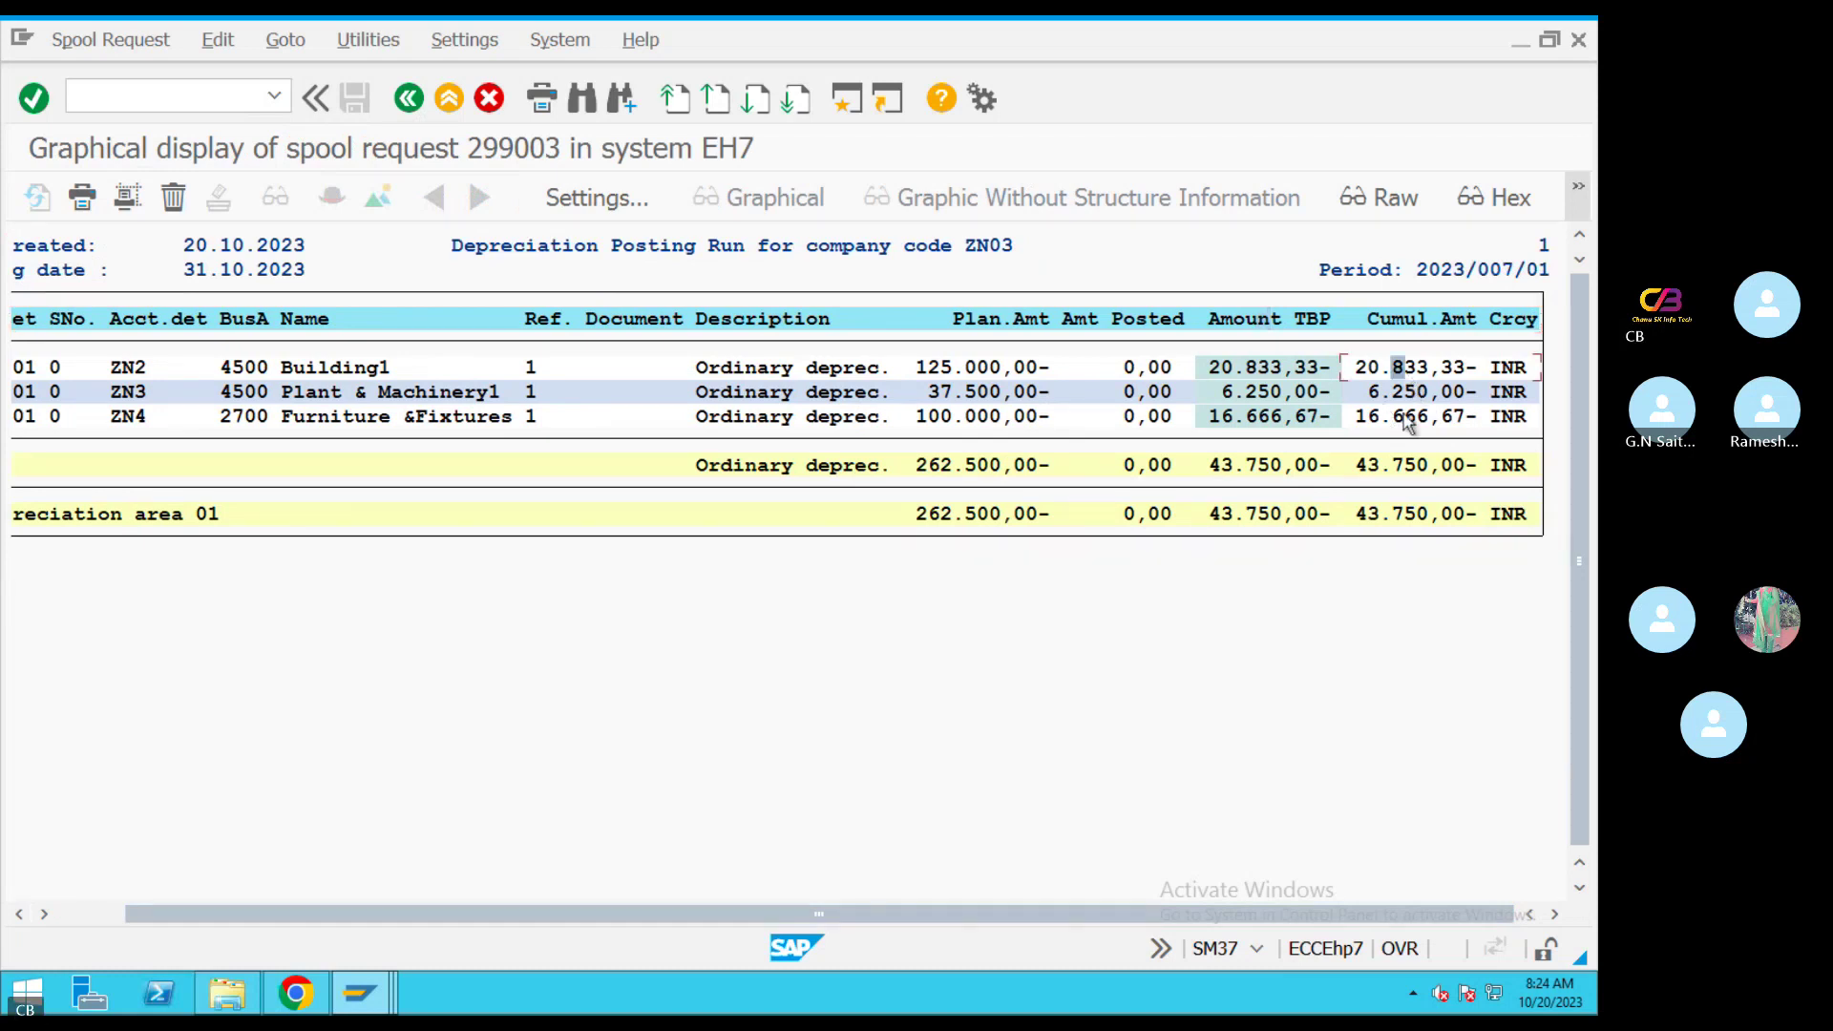
left_click(1399, 468)
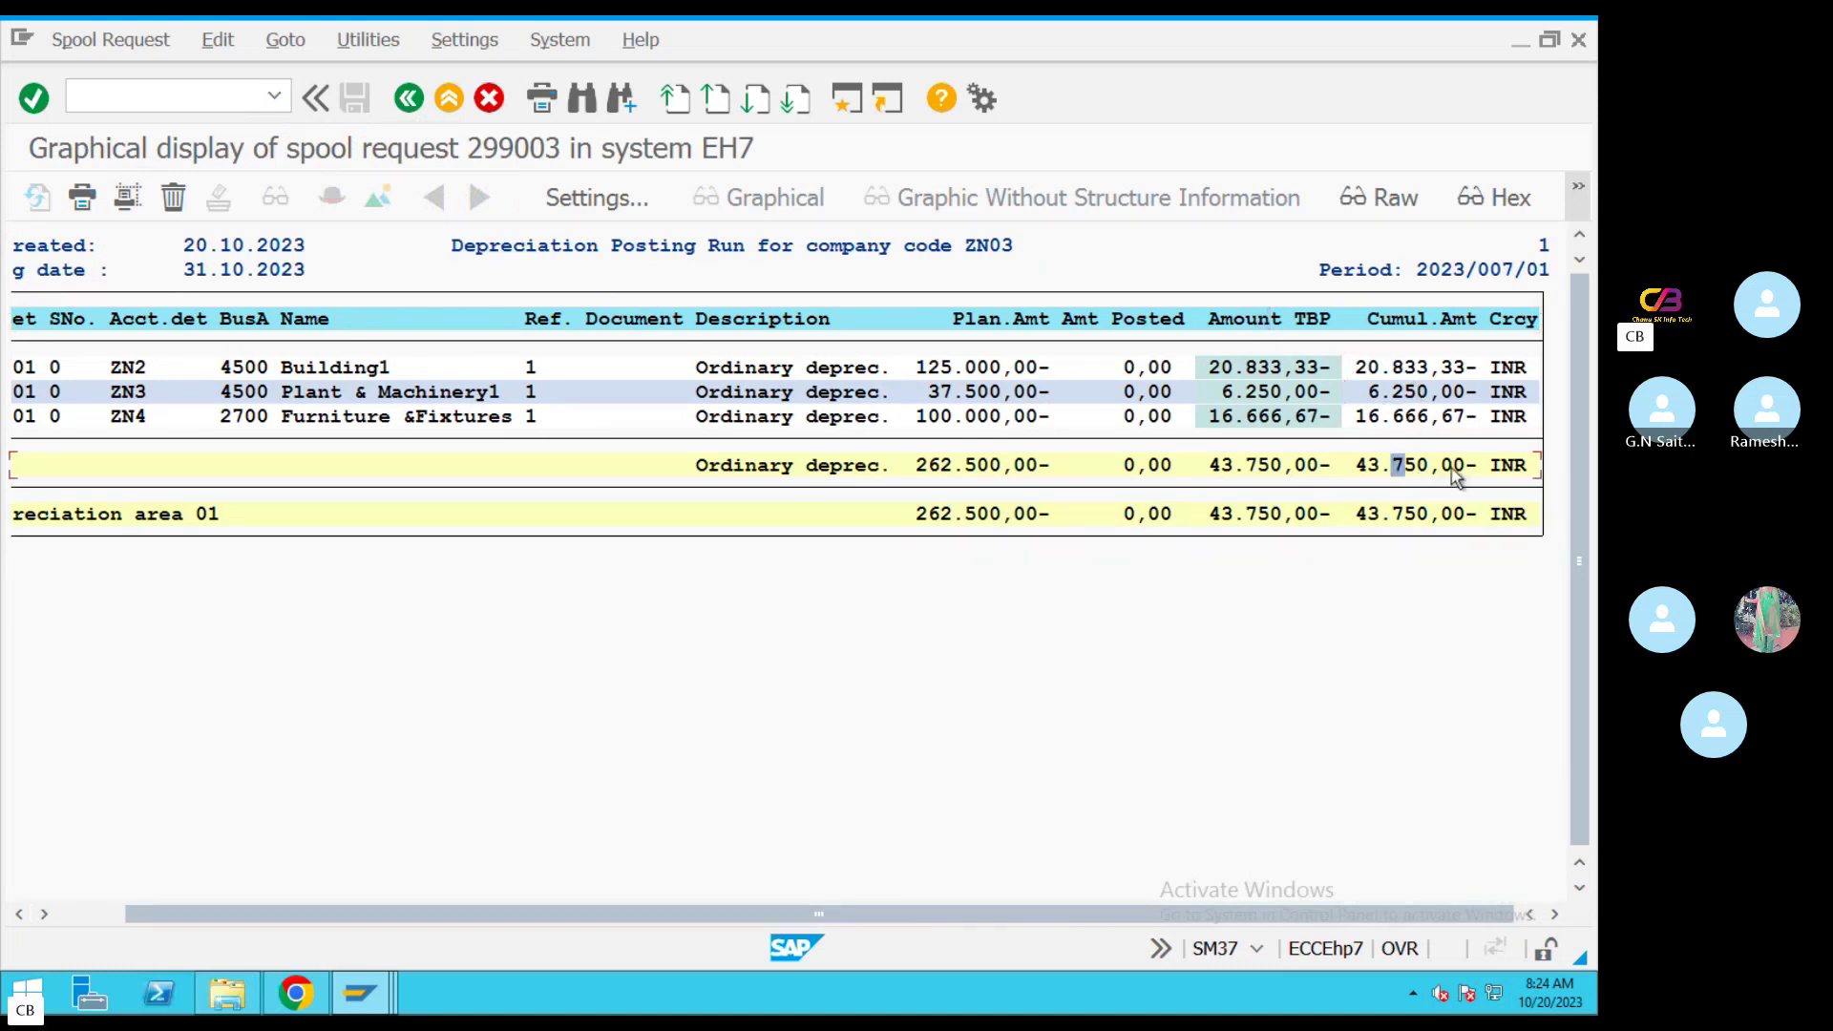
Open the Asset Explorer (AW01N) in a new session and check that it shows asset 30001
left_click(848, 99)
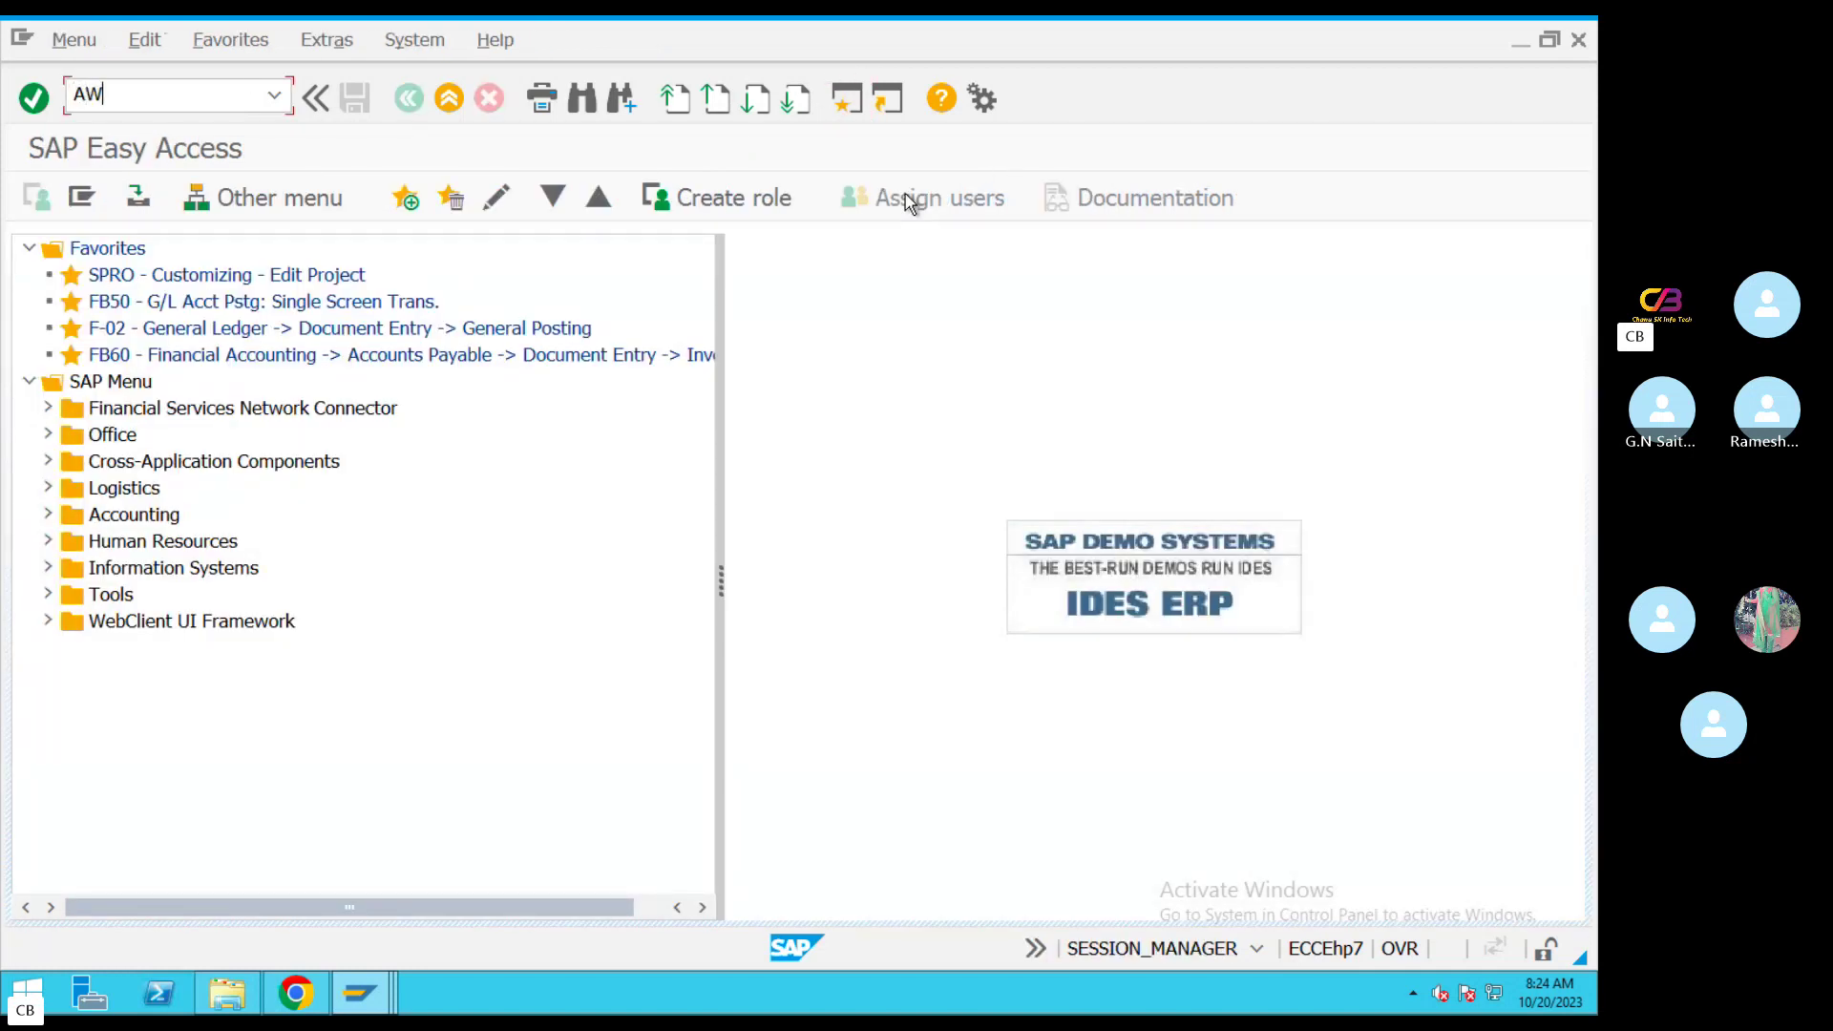
type("AW01N")
key("Return")
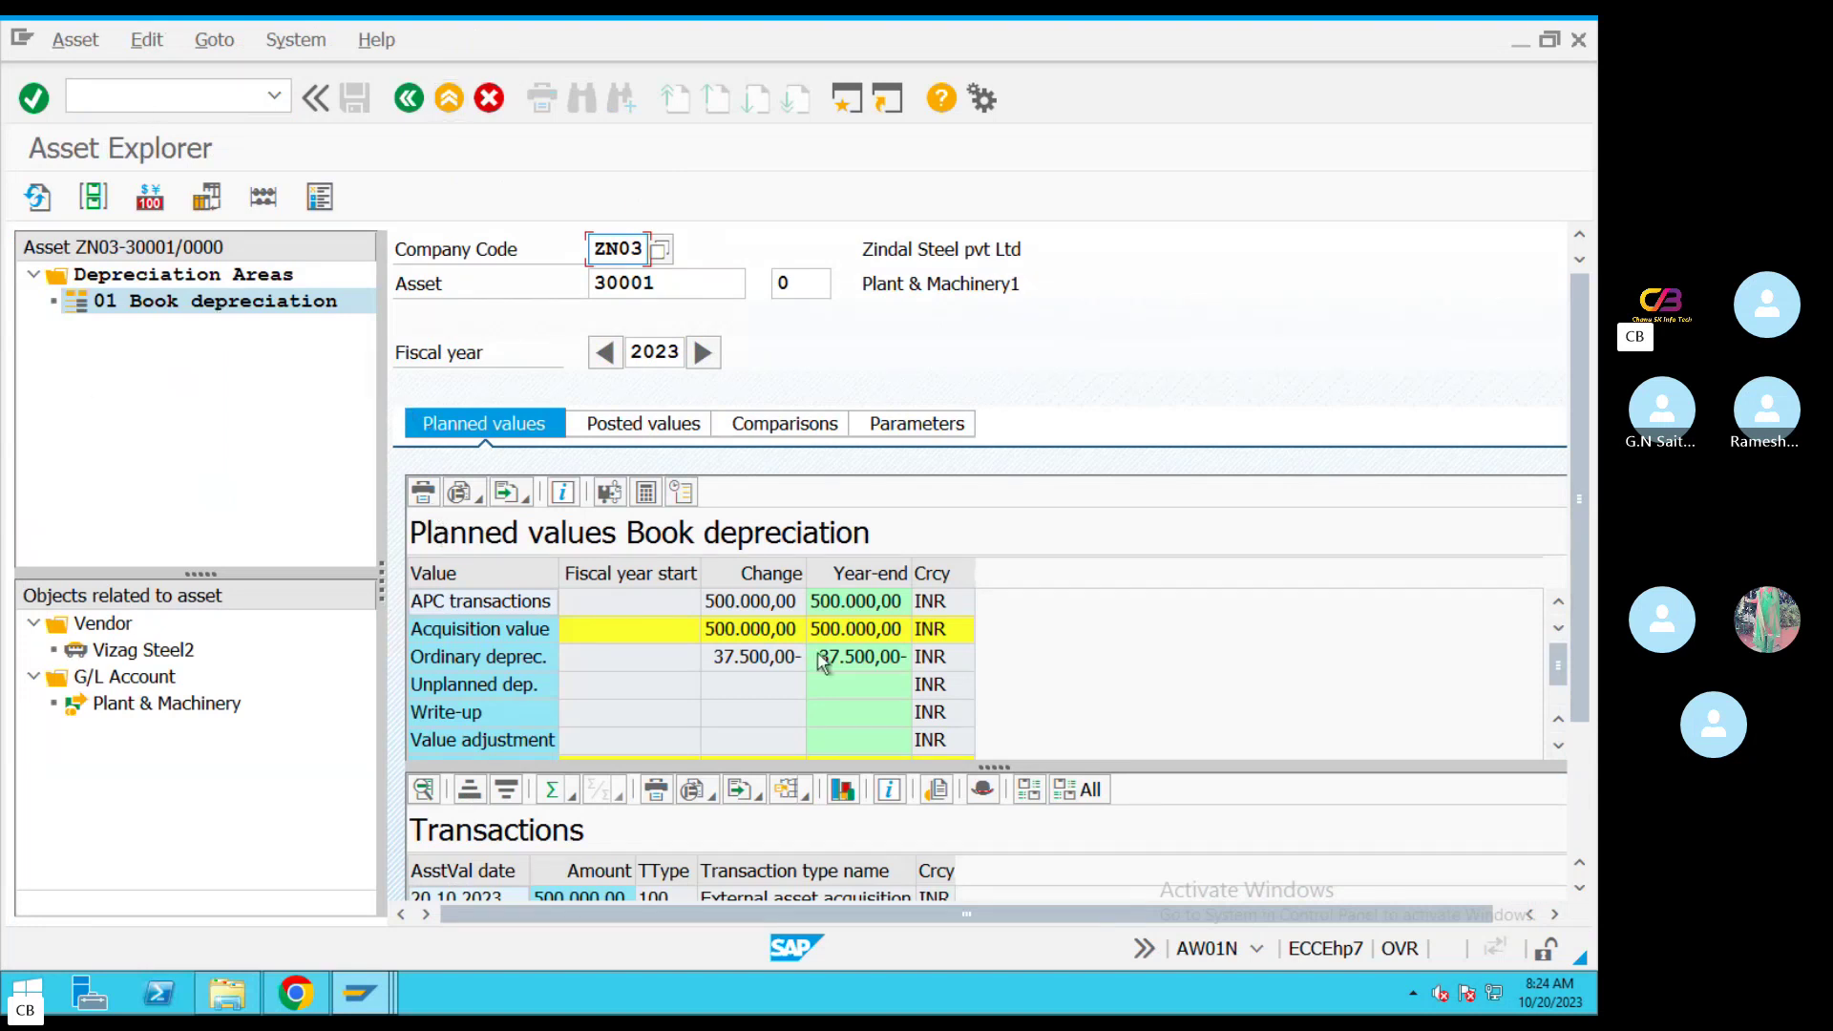
double_click(666, 286)
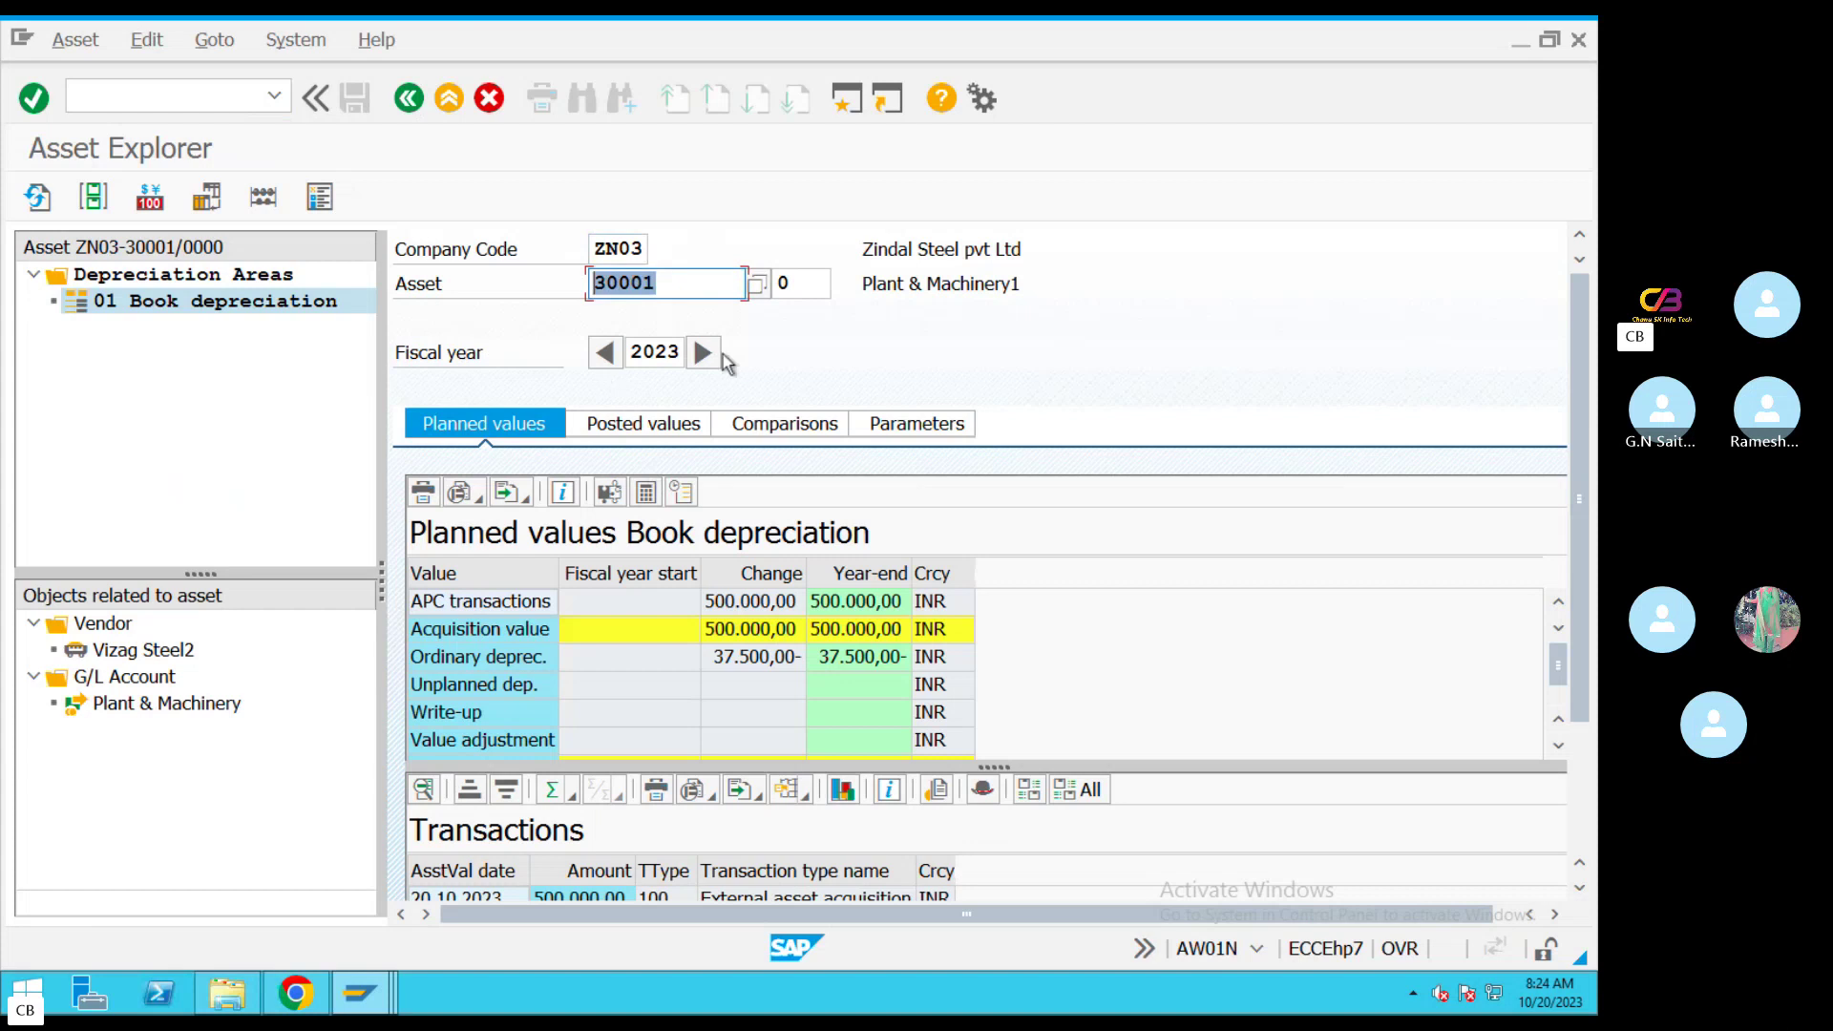
Compare asset 30001's planned and posted depreciation, and examine the depreciation status of period 7
left_click(637, 423)
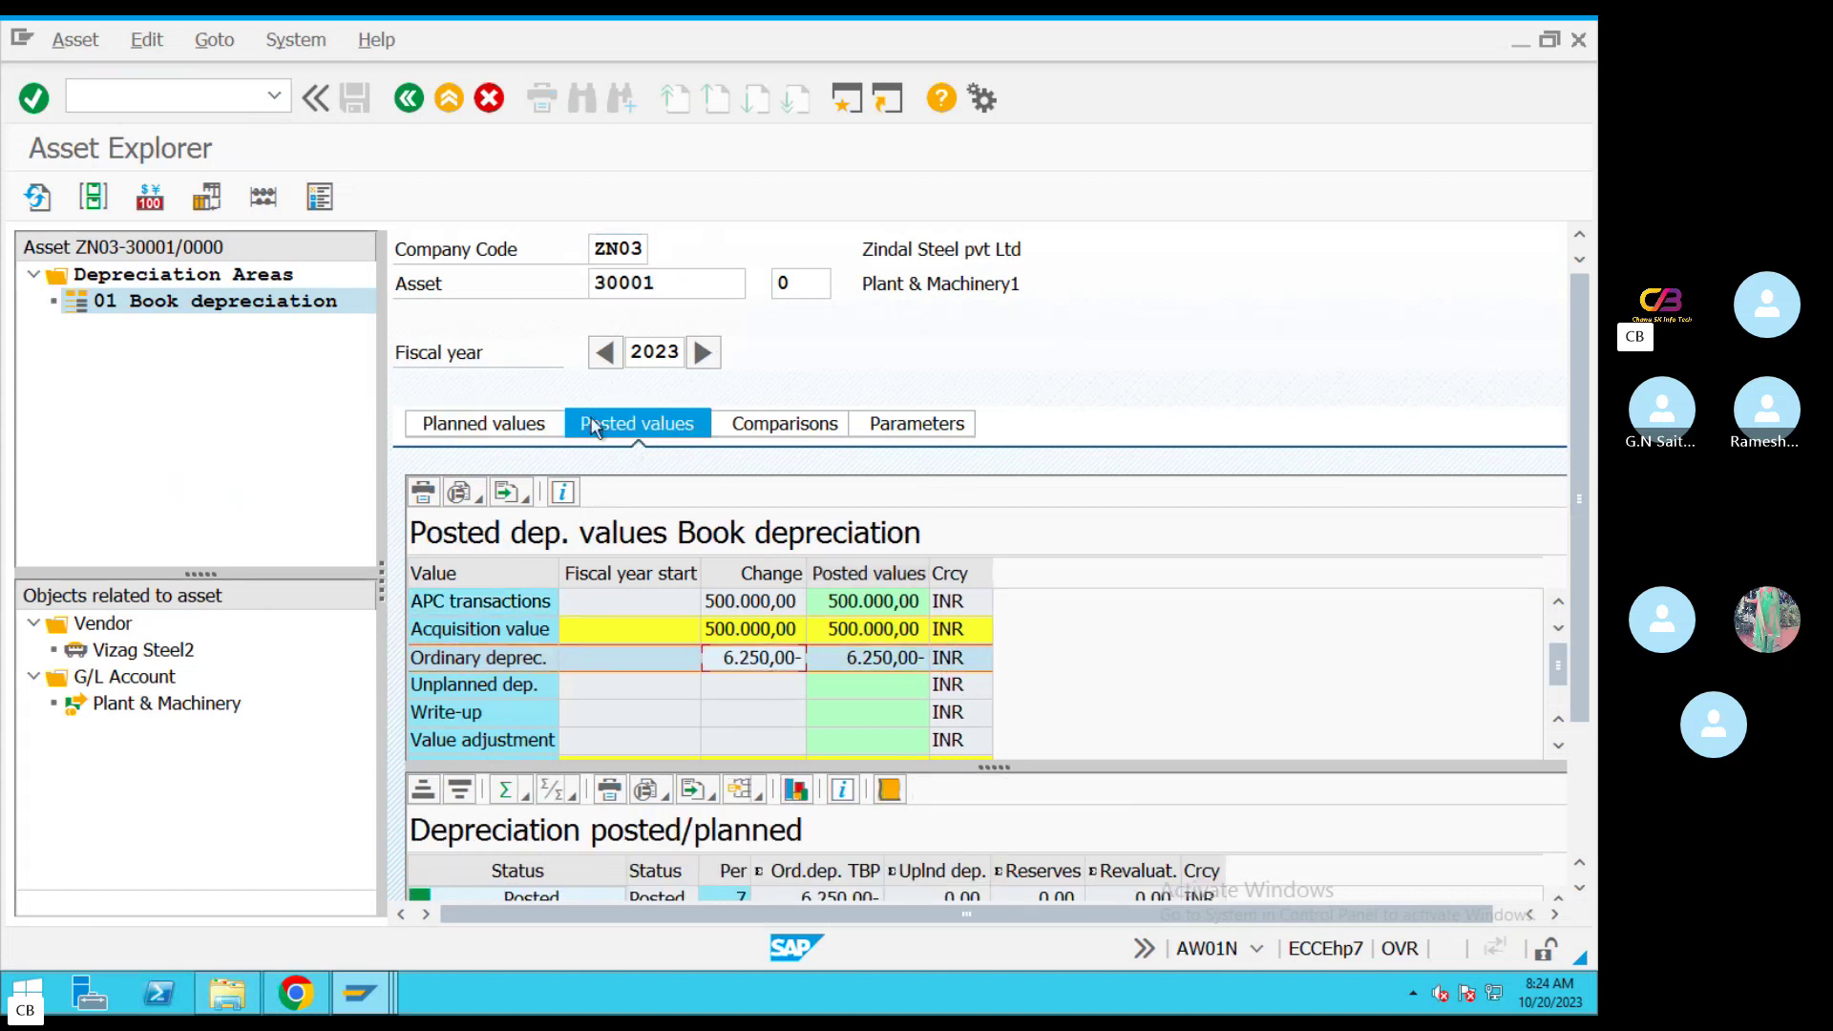
left_click(445, 423)
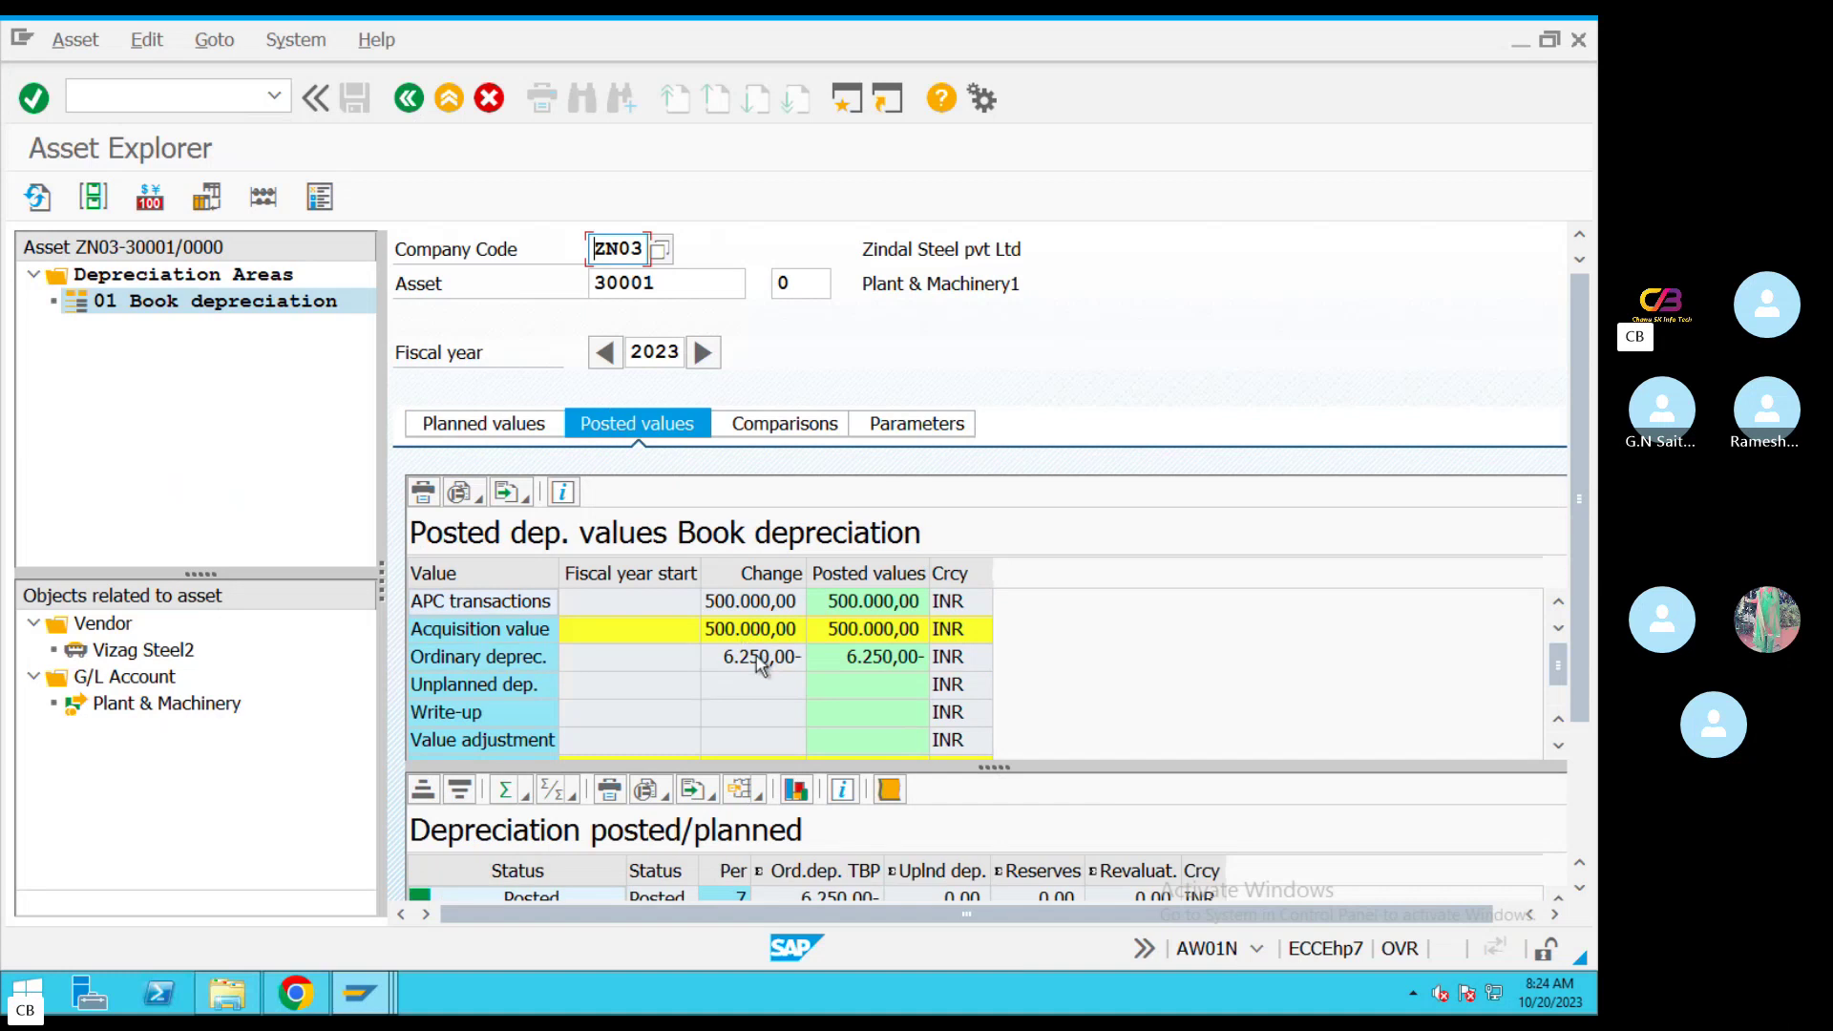
scroll(1580, 573, "down", 3)
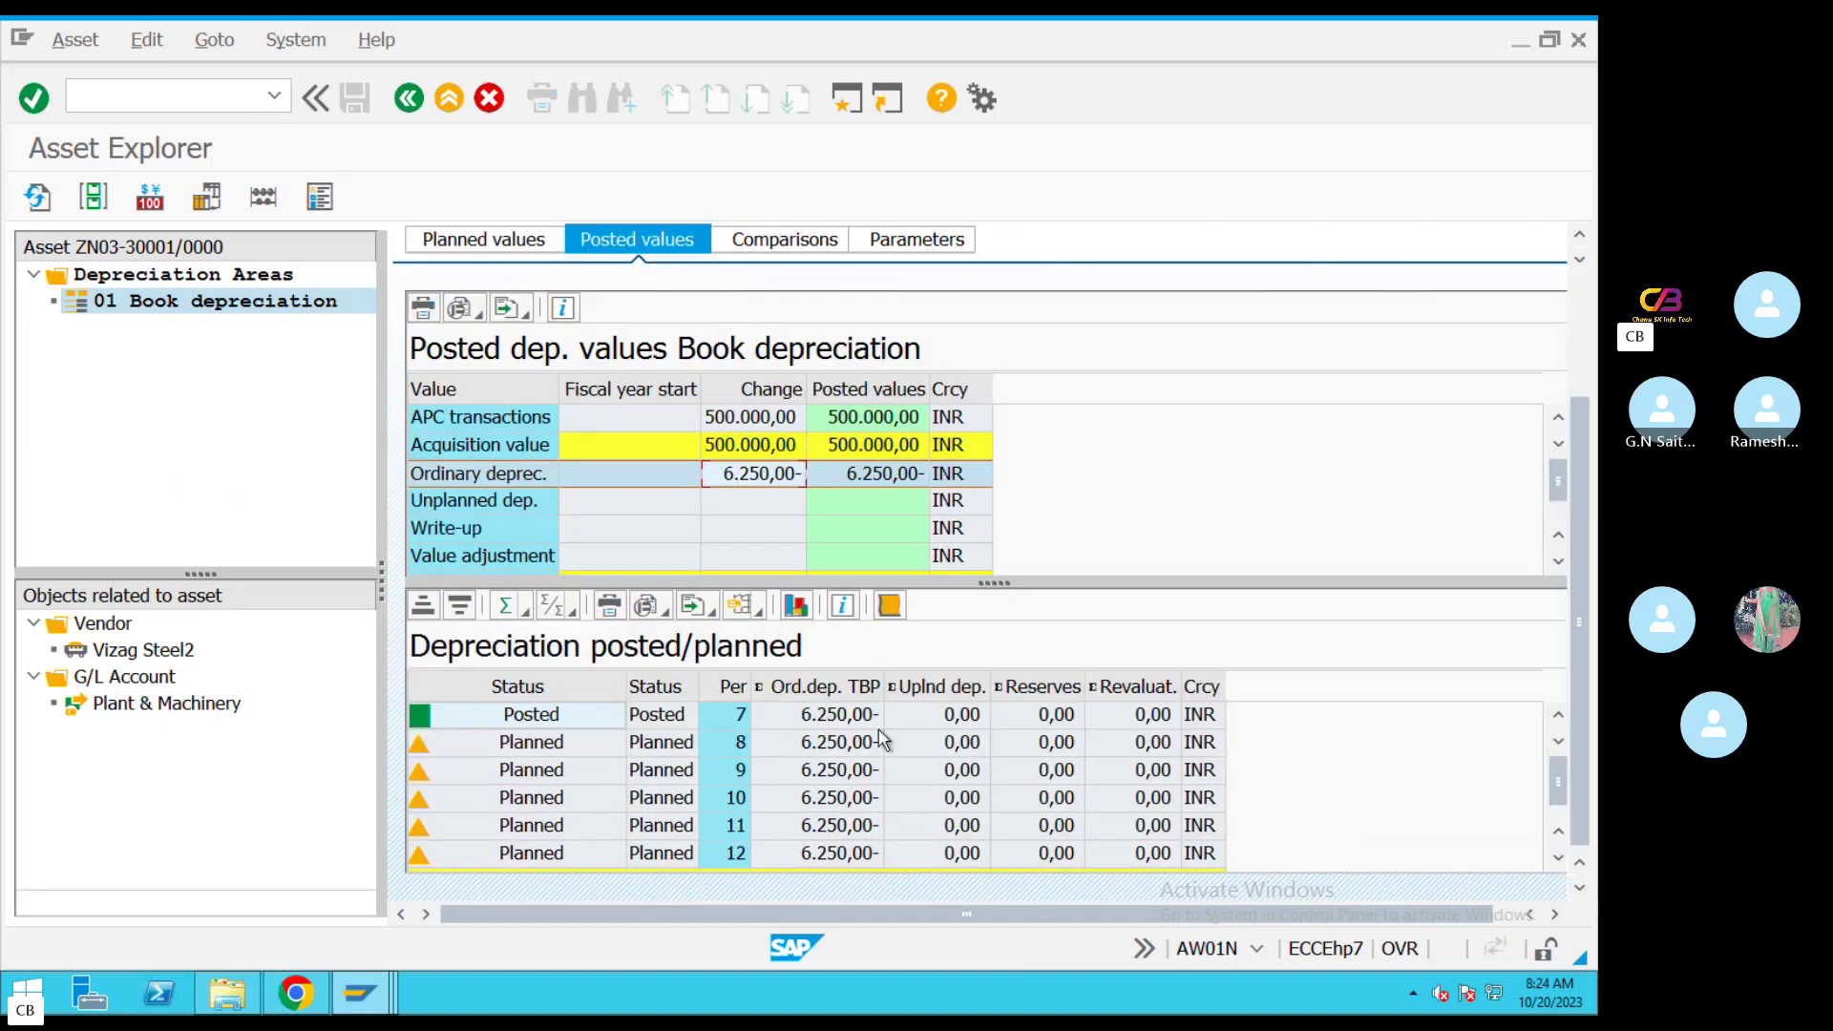
left_click(444, 720)
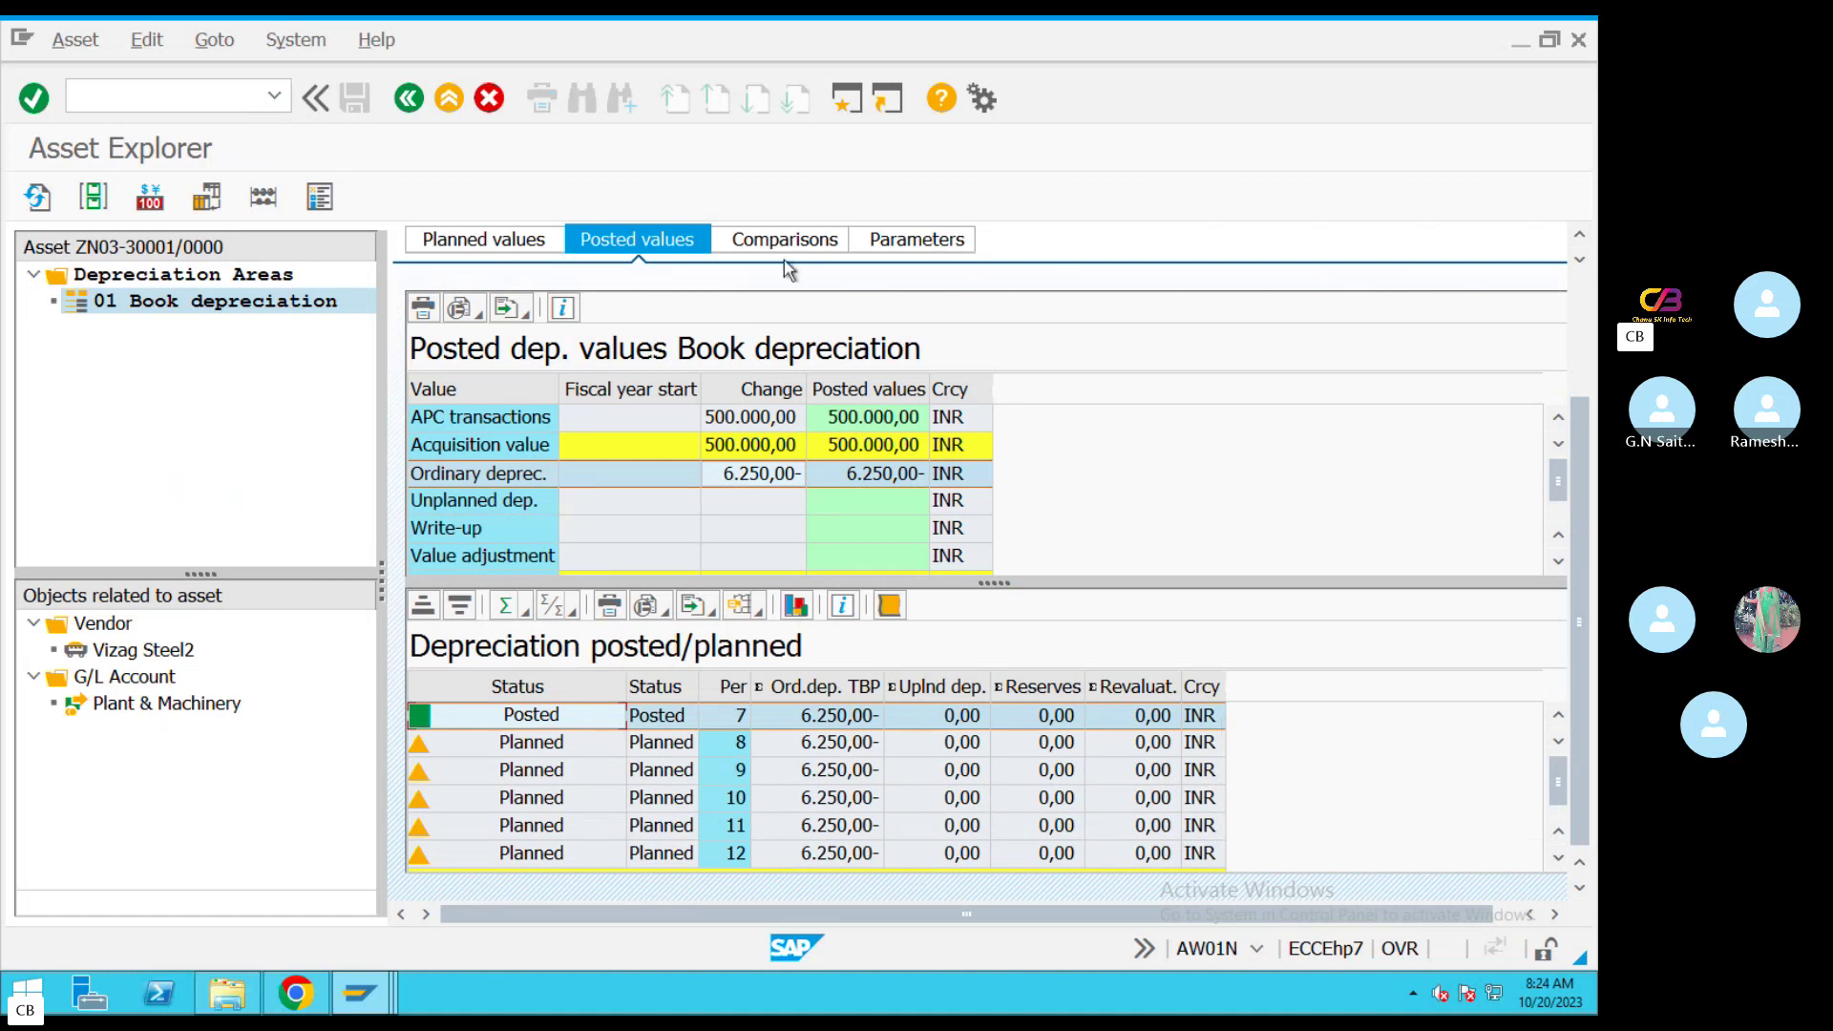
scroll(786, 266, "up", 3)
Examine the year-by-year depreciation comparison for 2023 to 2033, including the 2024 ordinary depreciation
left_click(787, 416)
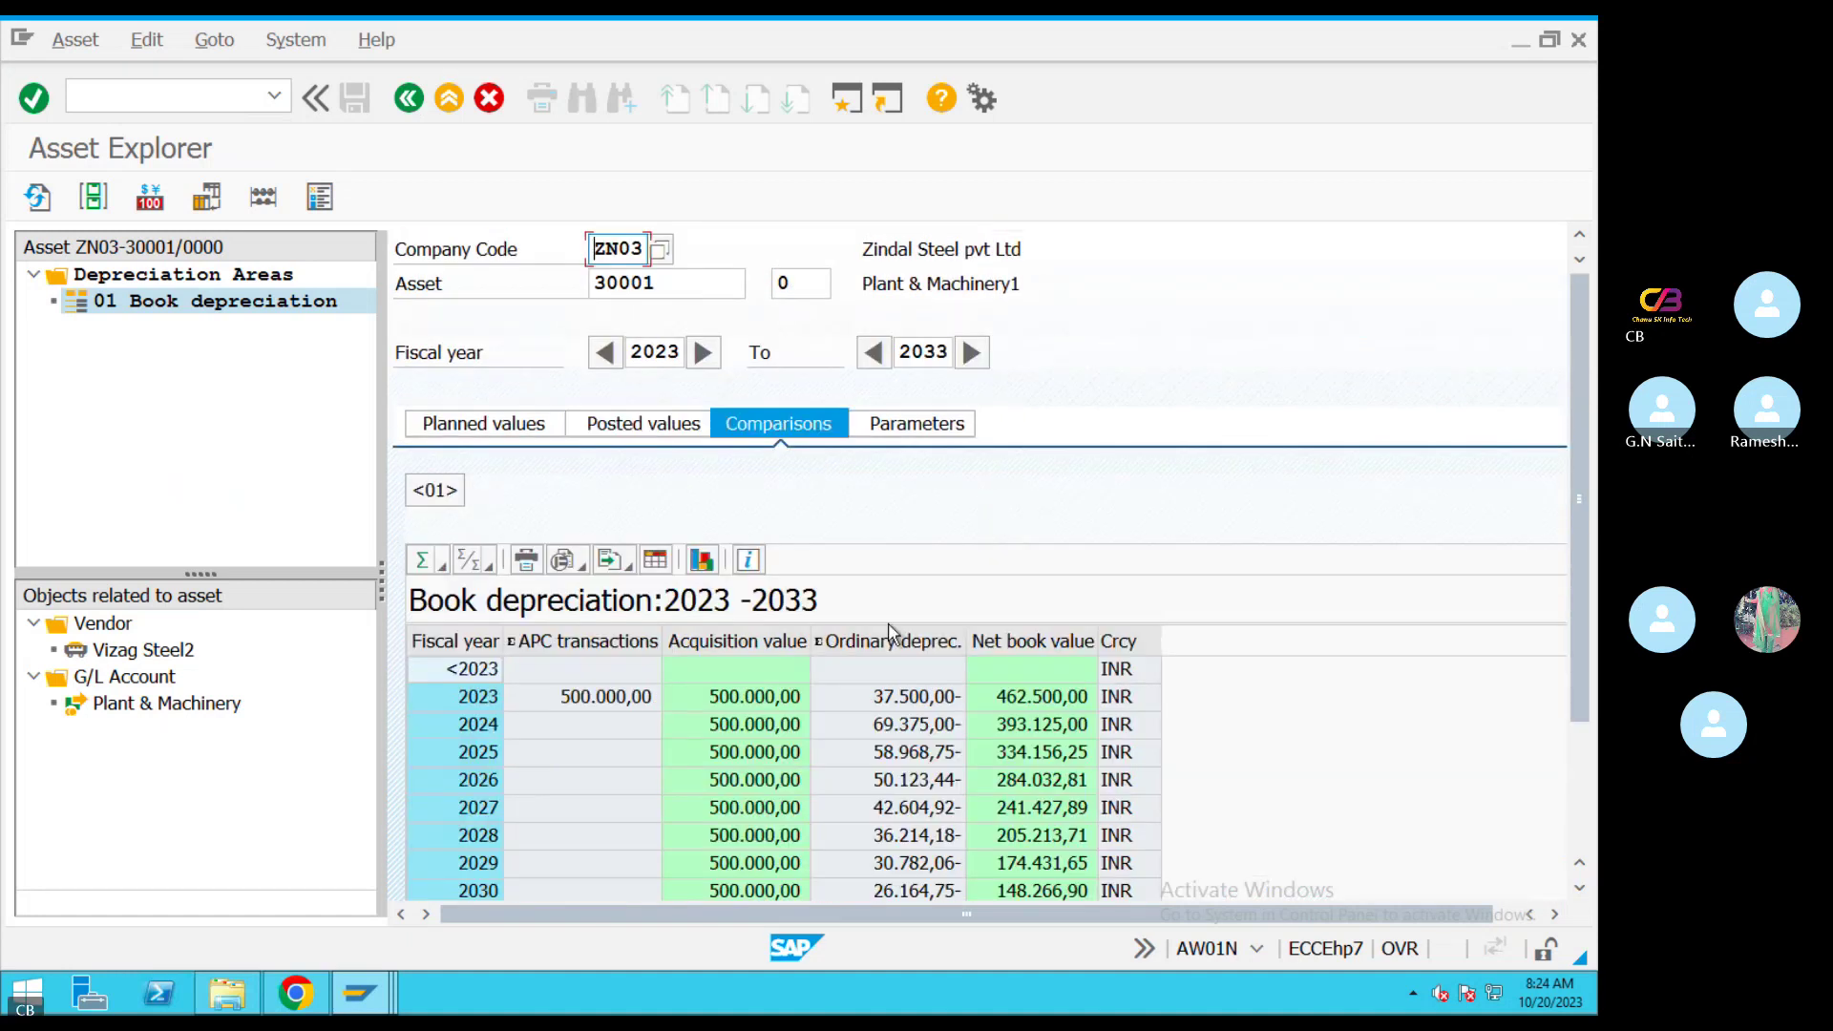
left_click(893, 725)
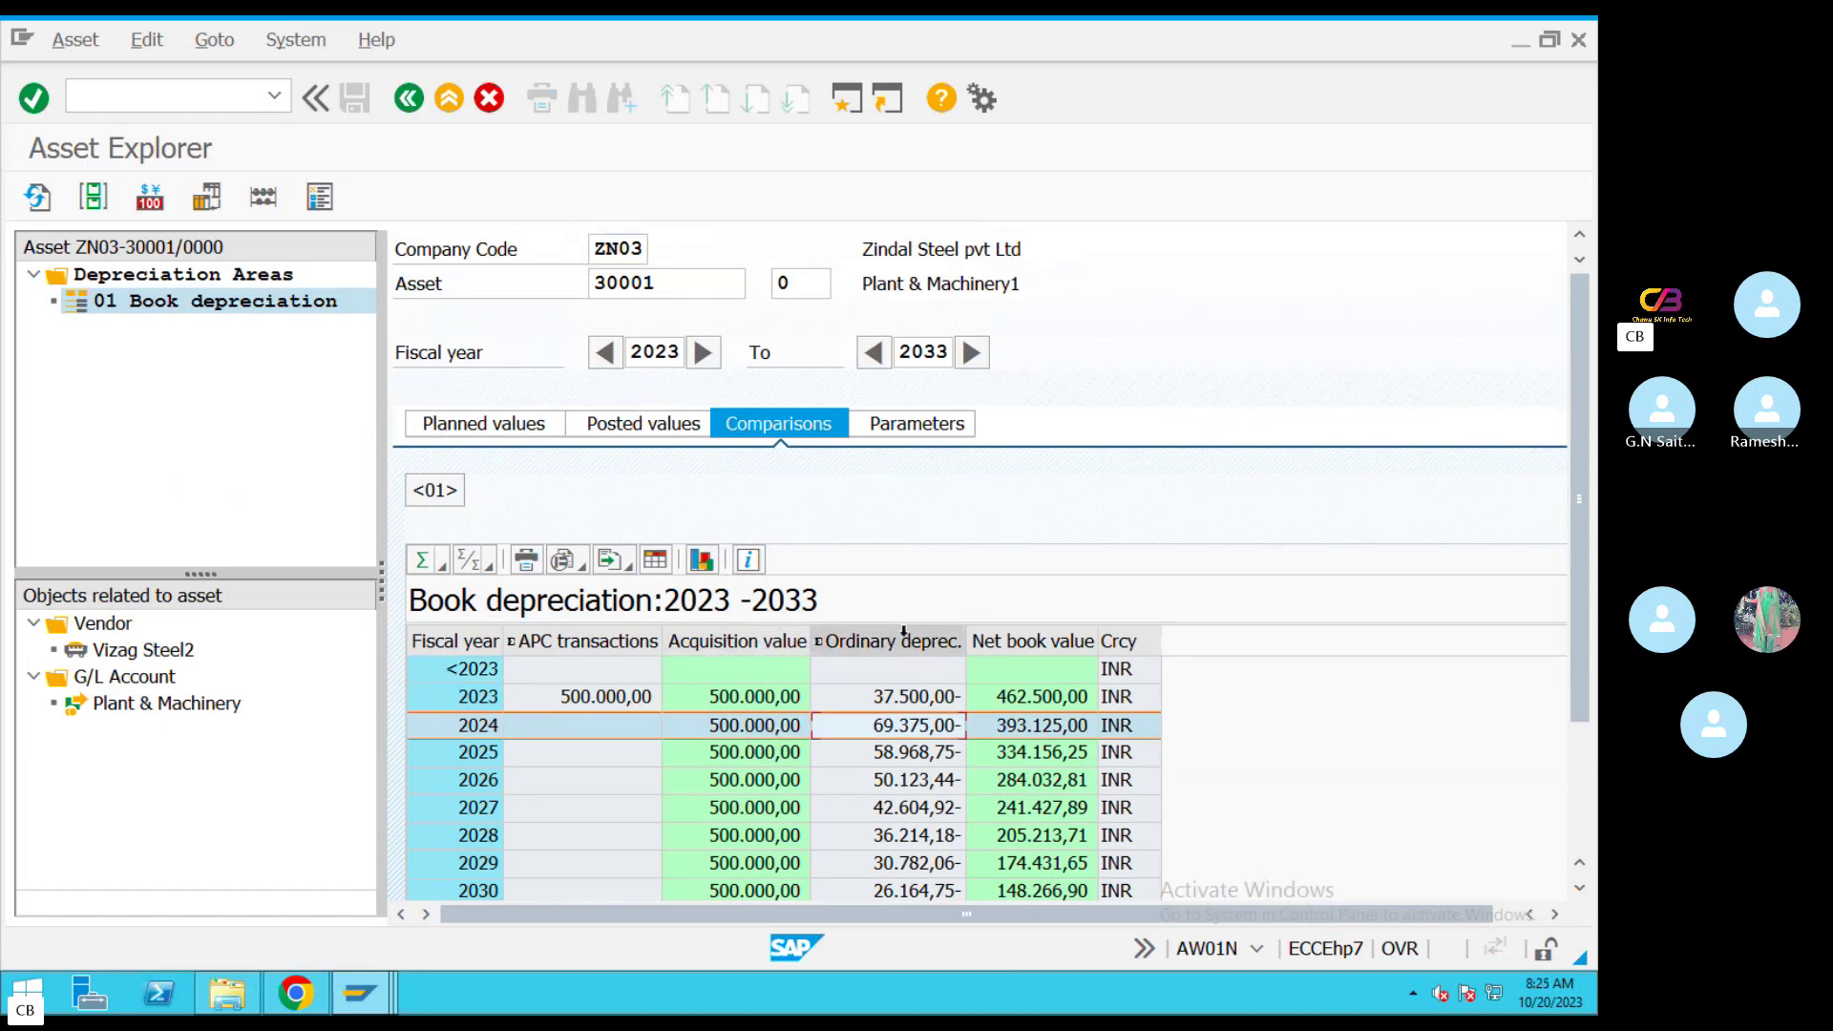
left_click(664, 424)
Examine the asset's depreciation parameters, covering its useful life, expired useful life and remaining life
left_click(929, 428)
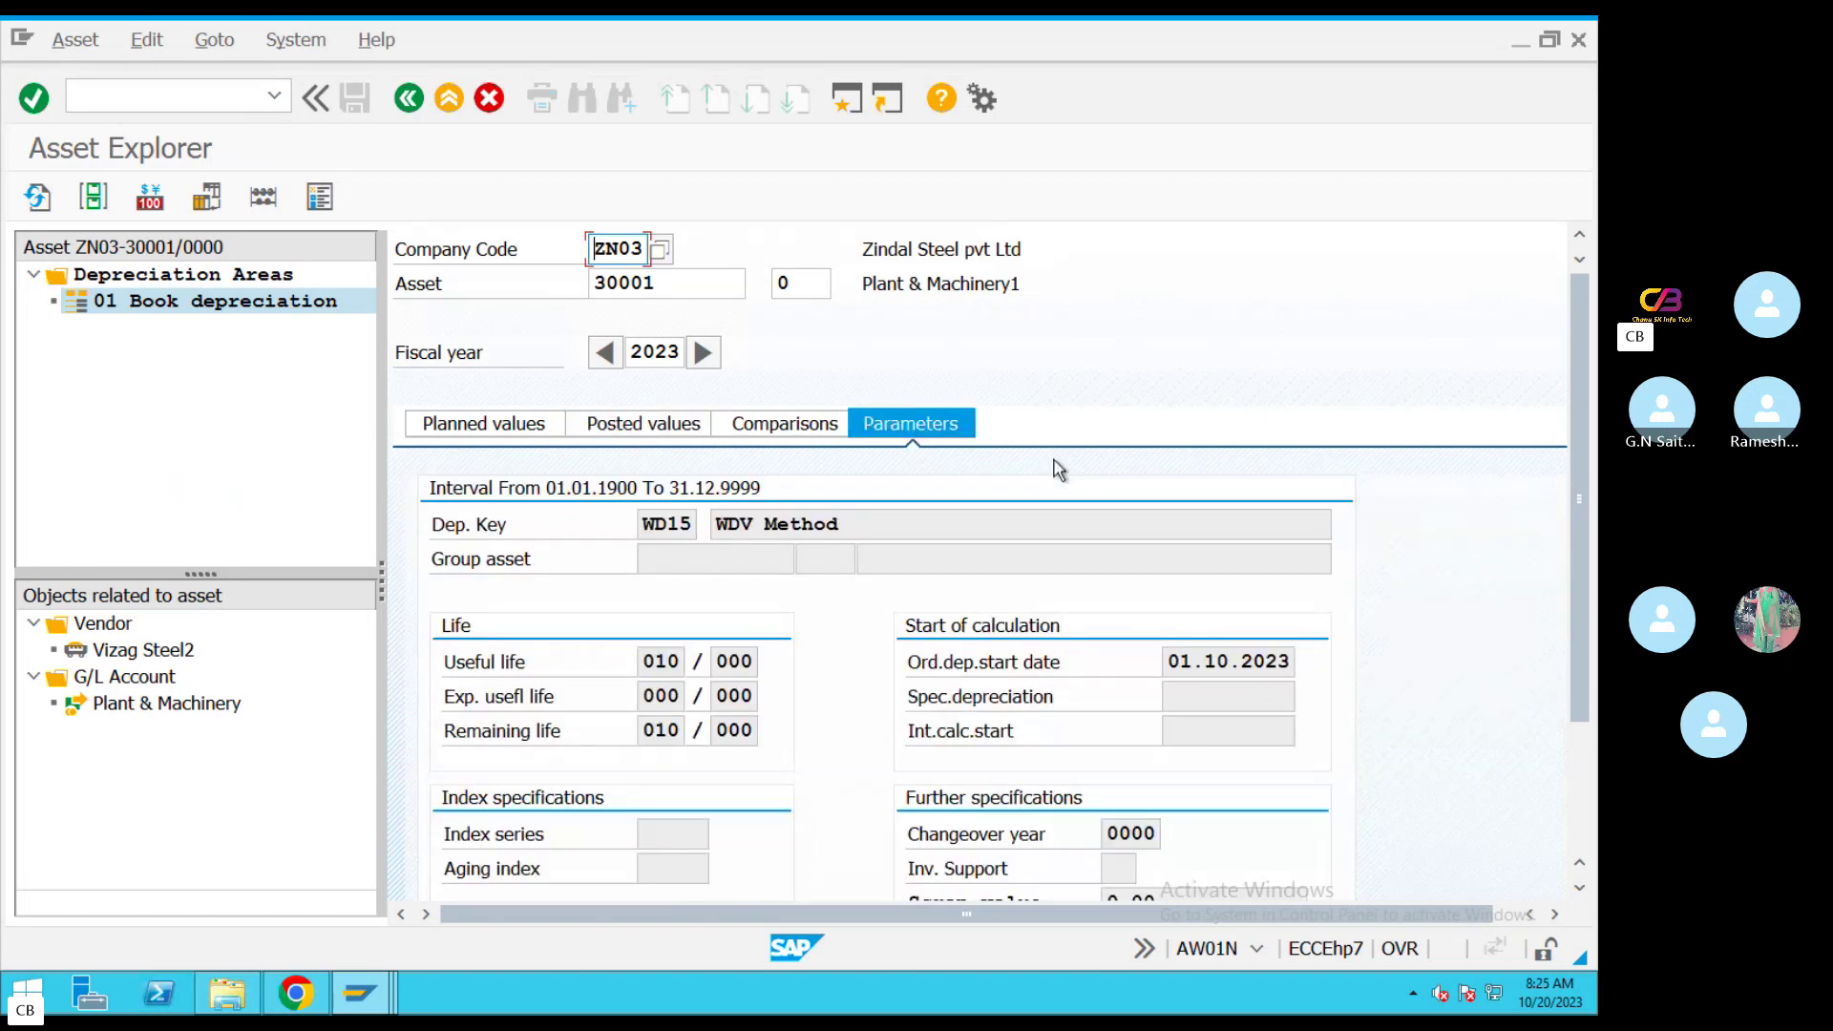
double_click(650, 668)
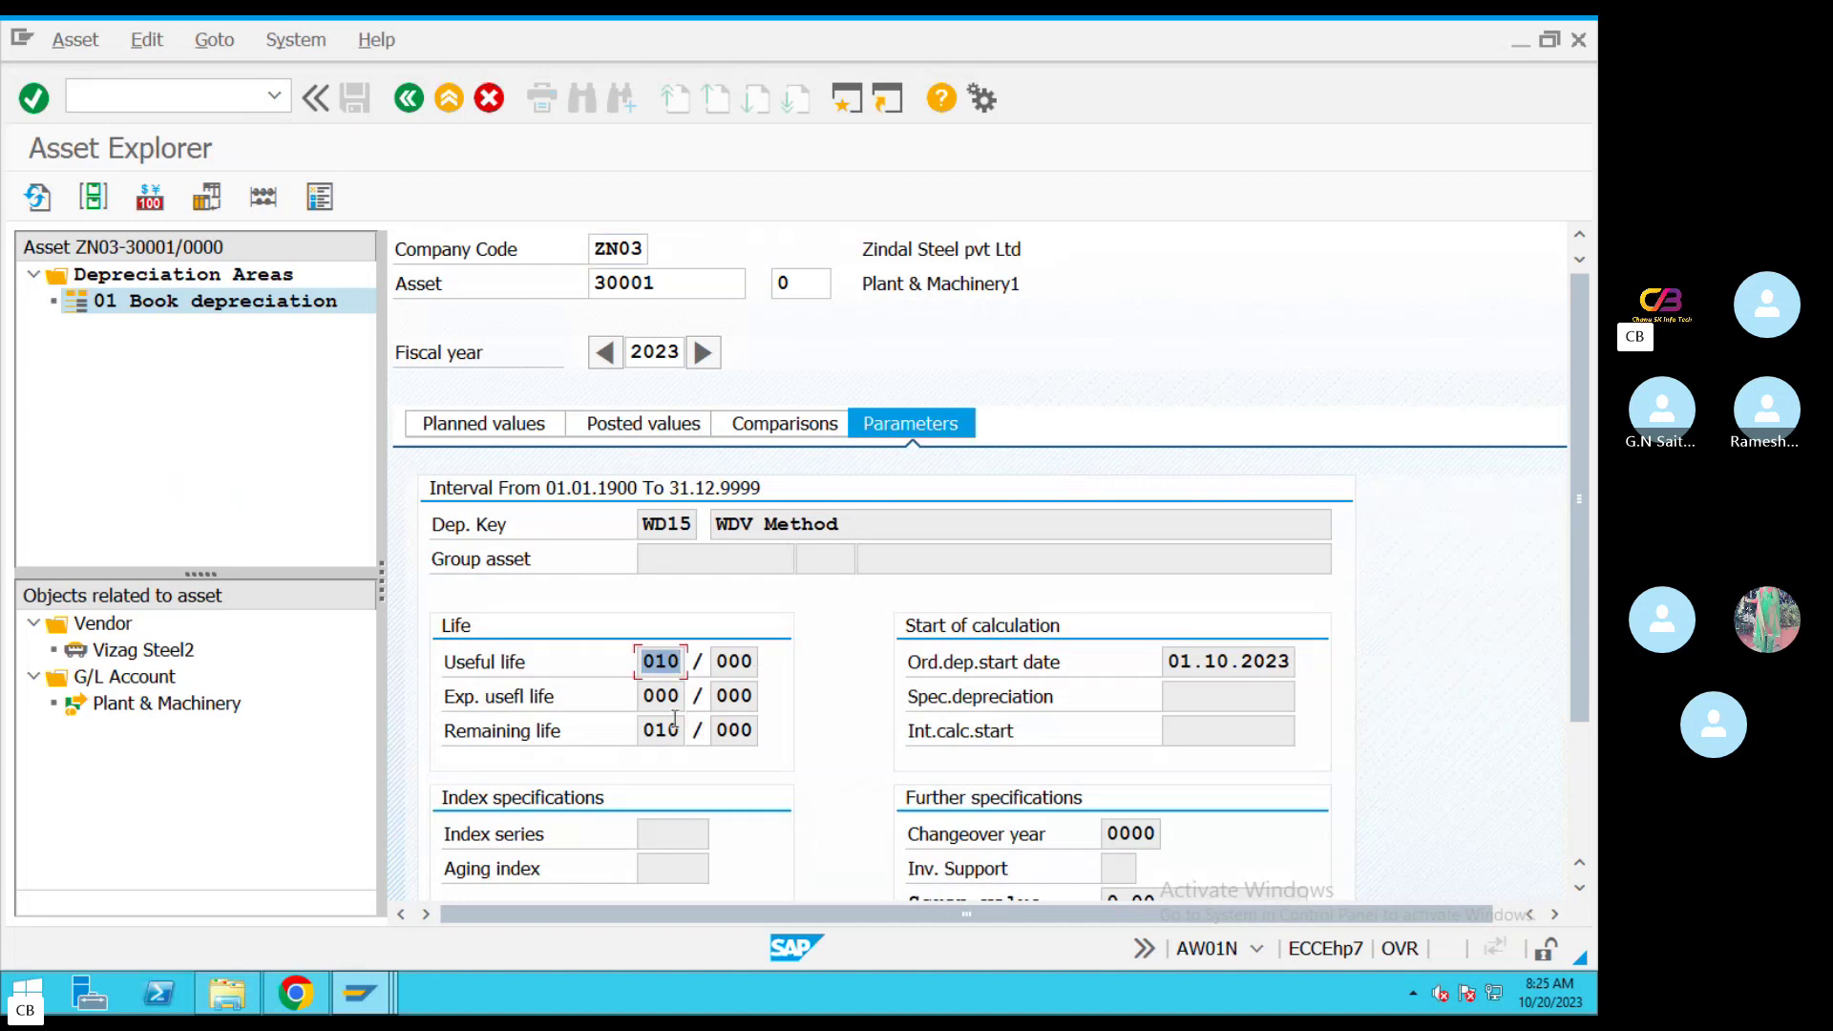
double_click(644, 698)
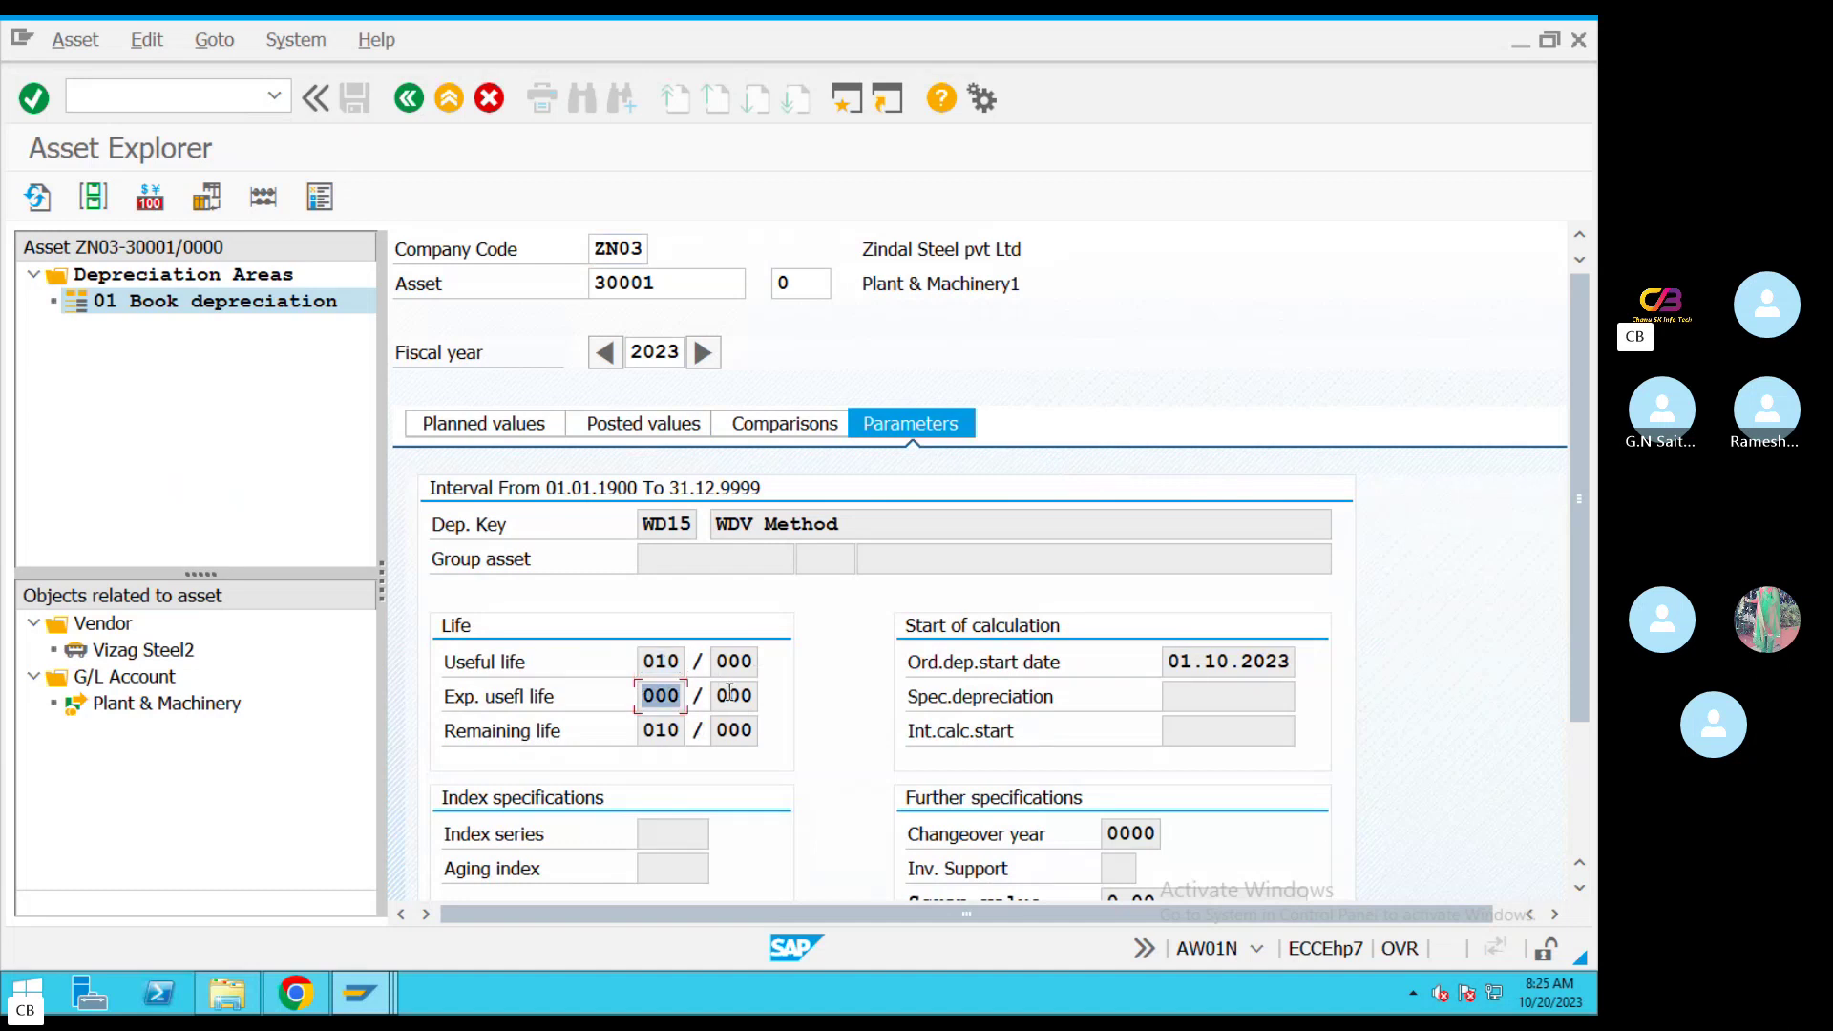
double_click(650, 733)
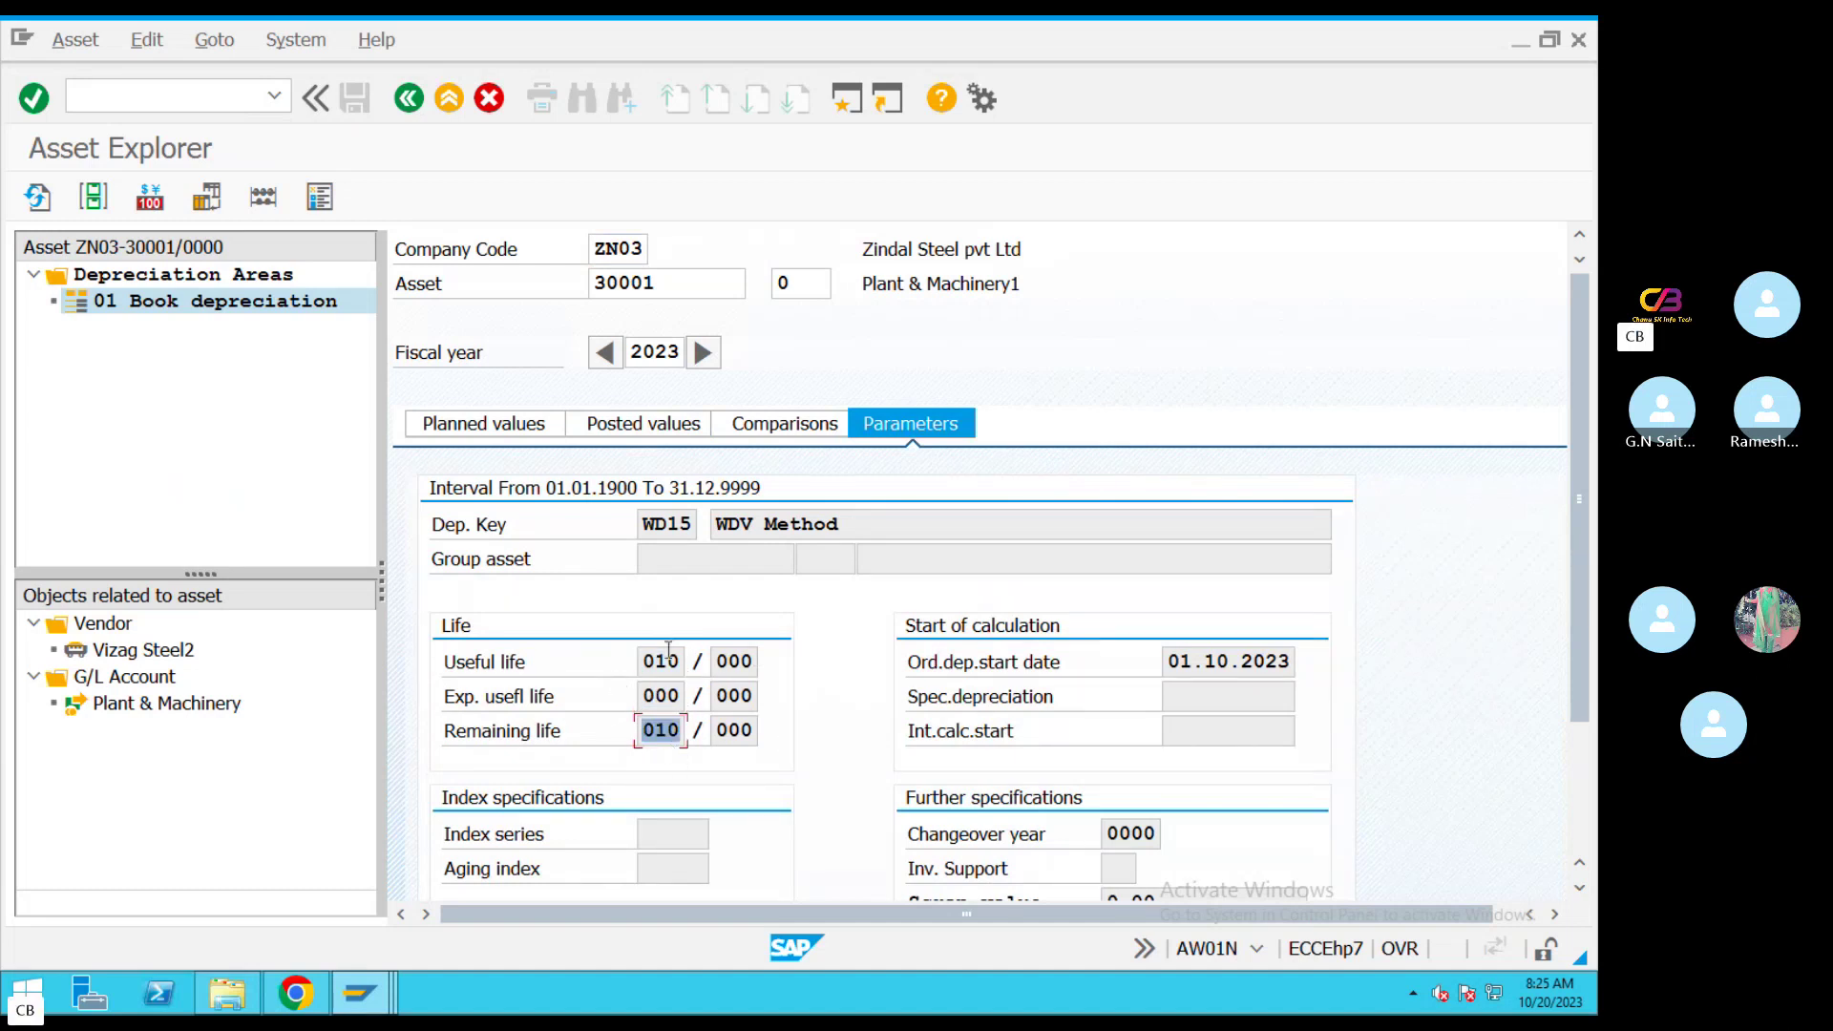
Check the years and periods of asset 30001's expired useful life, and leave the Asset Explorer
double_click(650, 698)
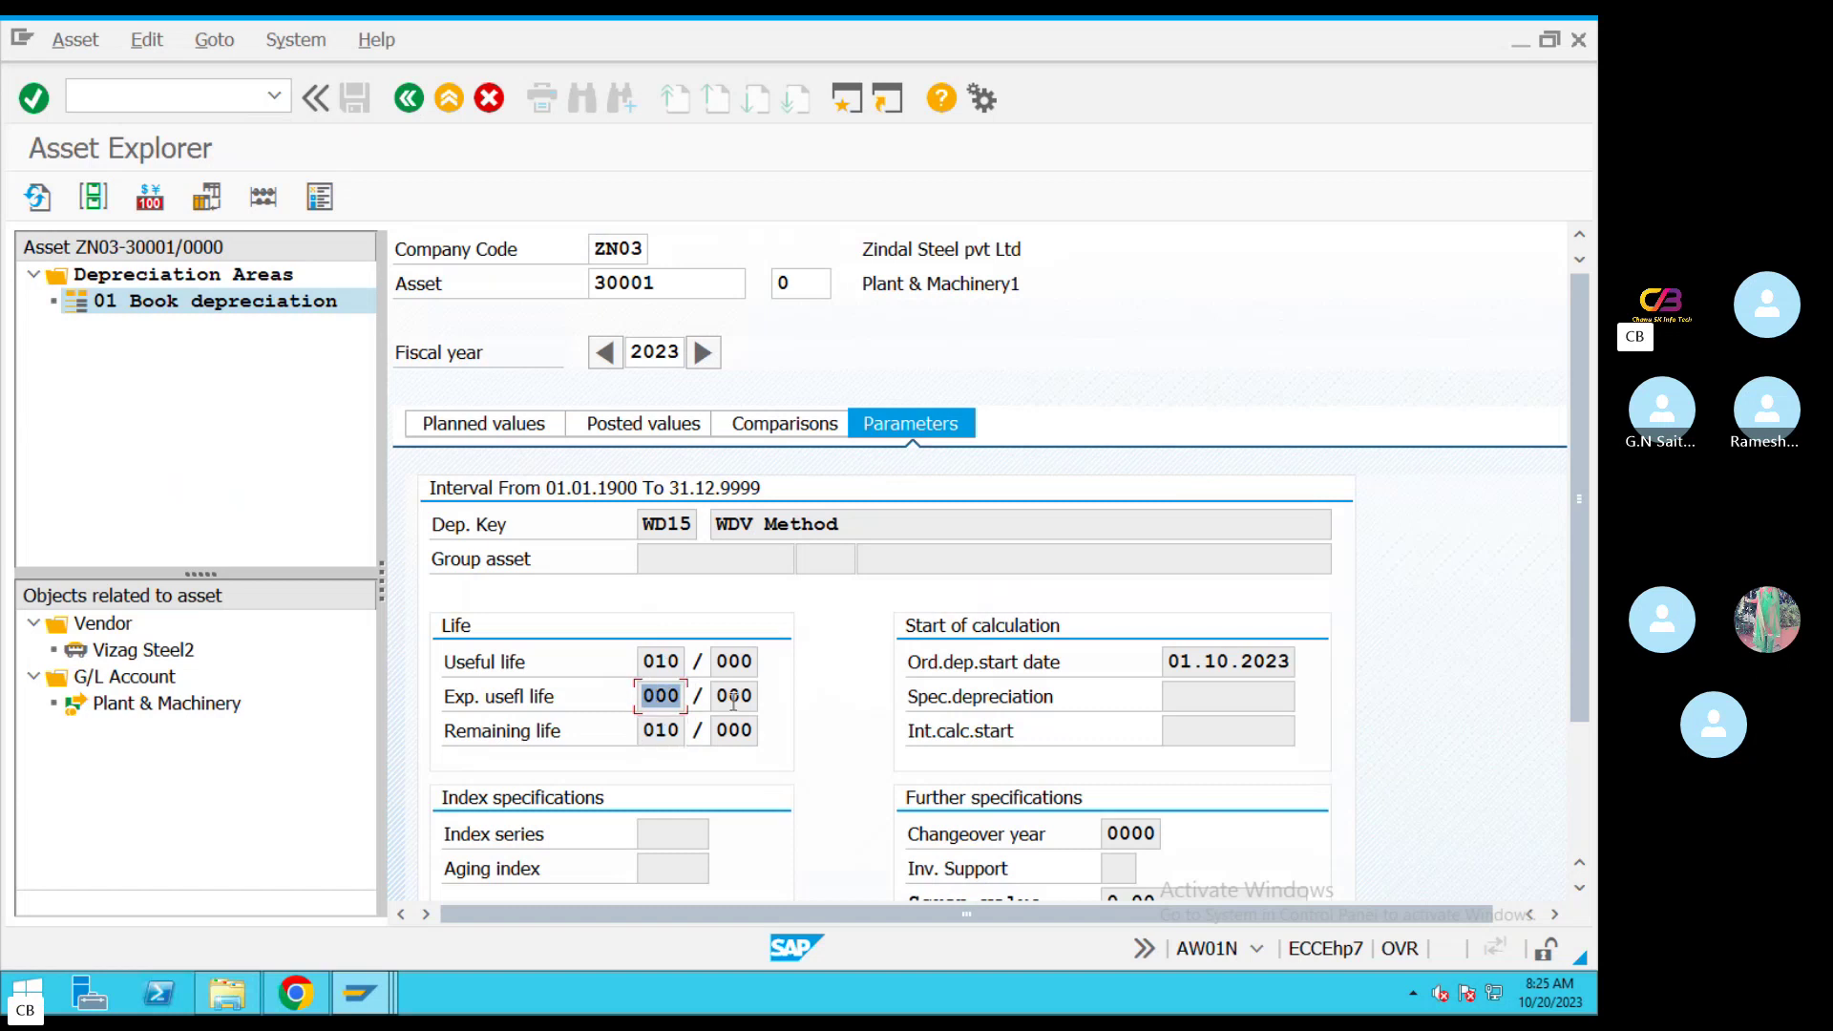
double_click(734, 698)
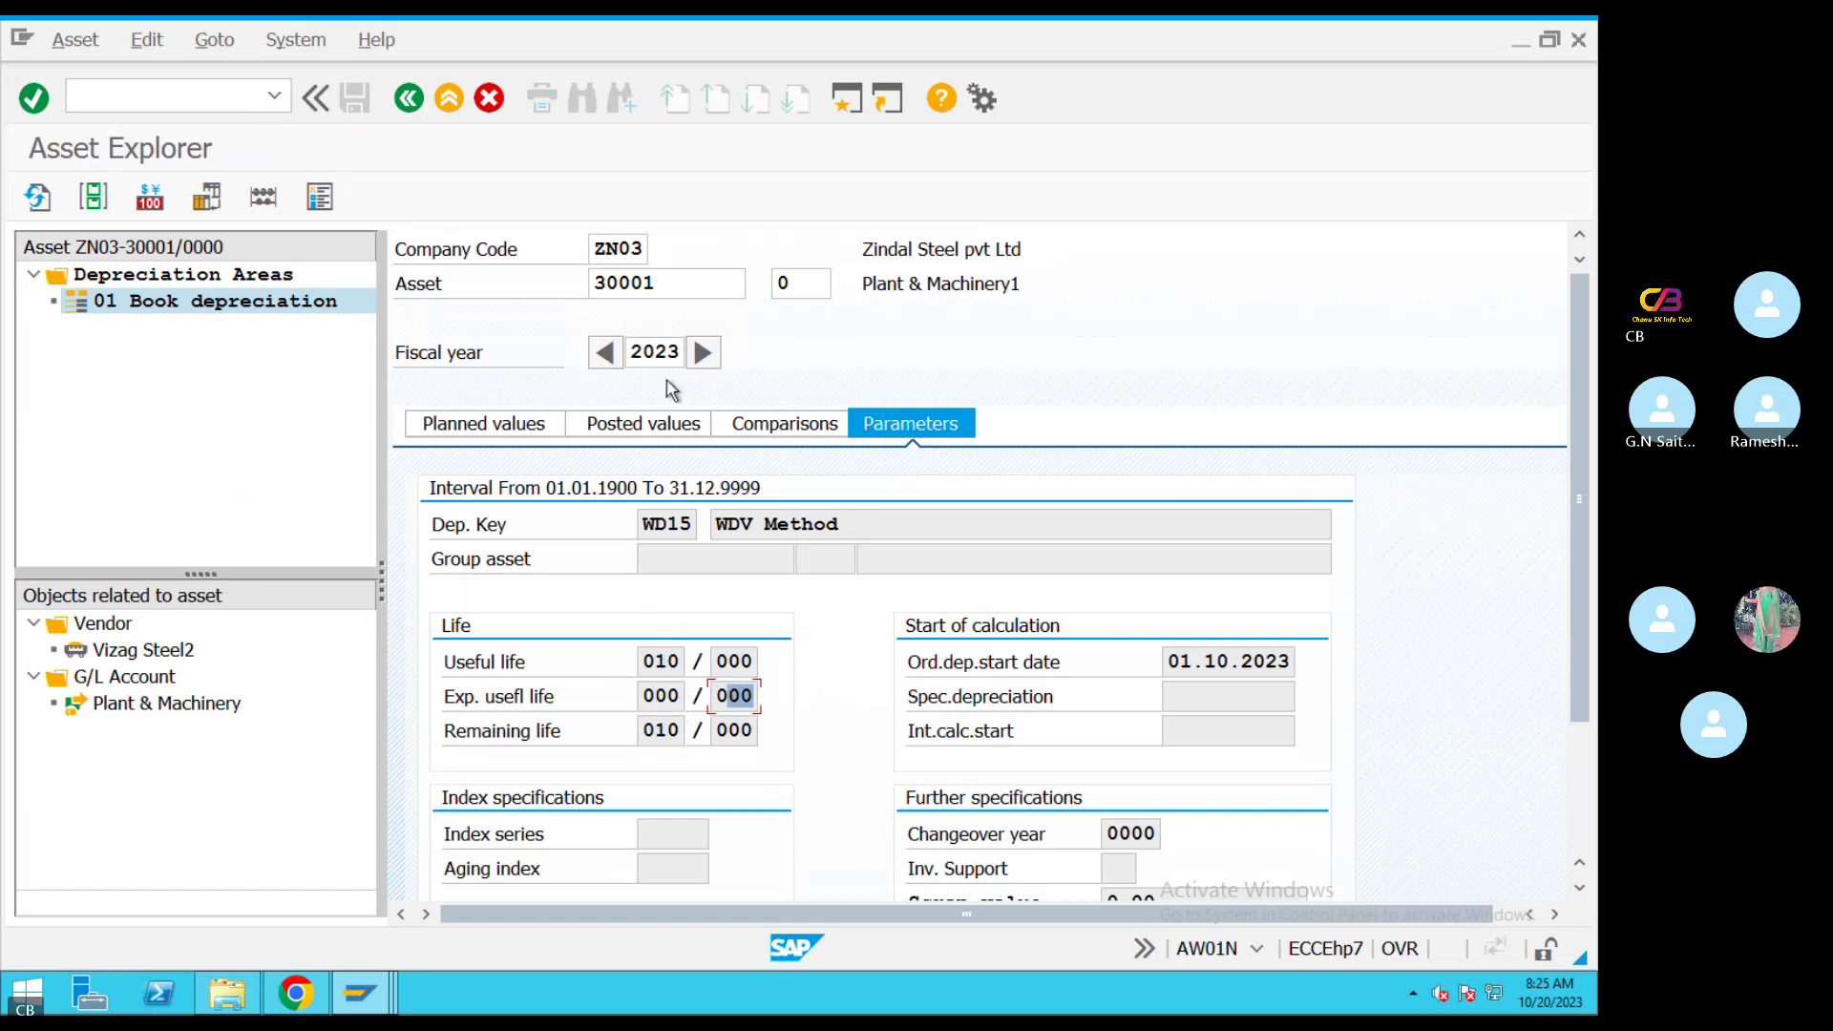
left_click(408, 98)
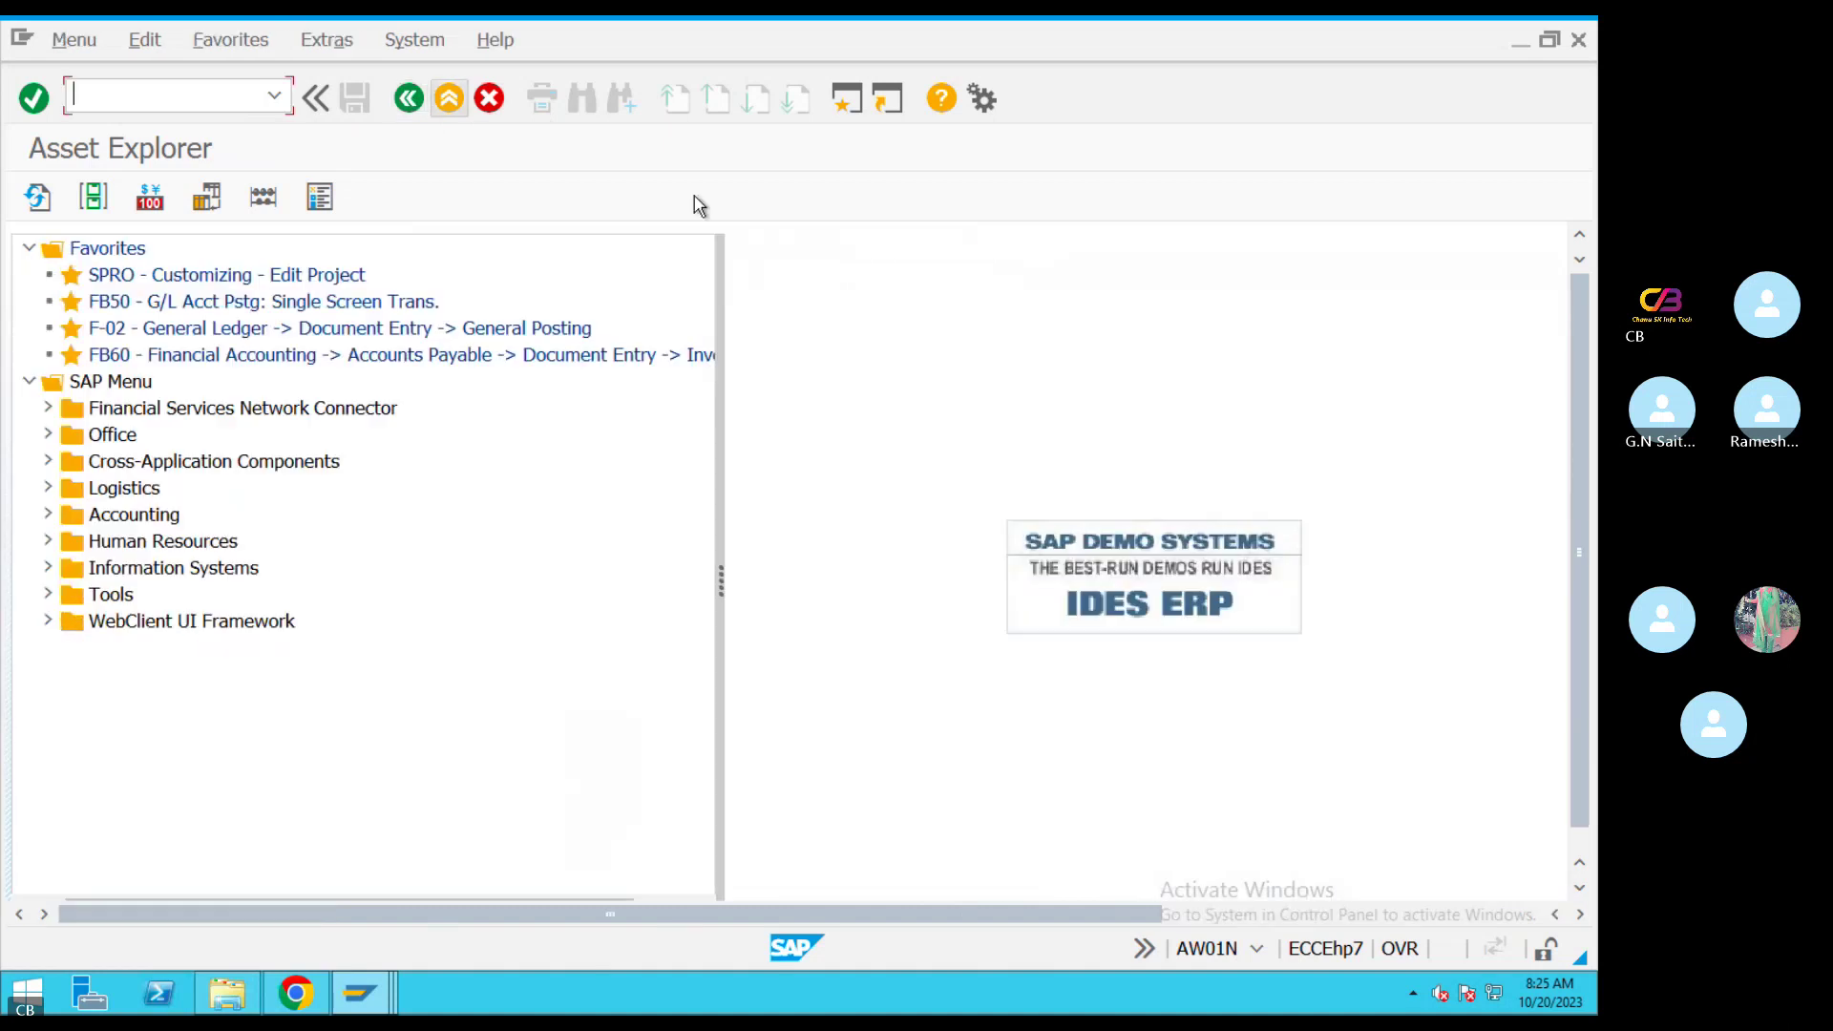
Reopen the Asset Explorer (AW01N), load asset 20001 of company code ZN03 from the value list, and check its posted ordinary depreciation
type("AW01")
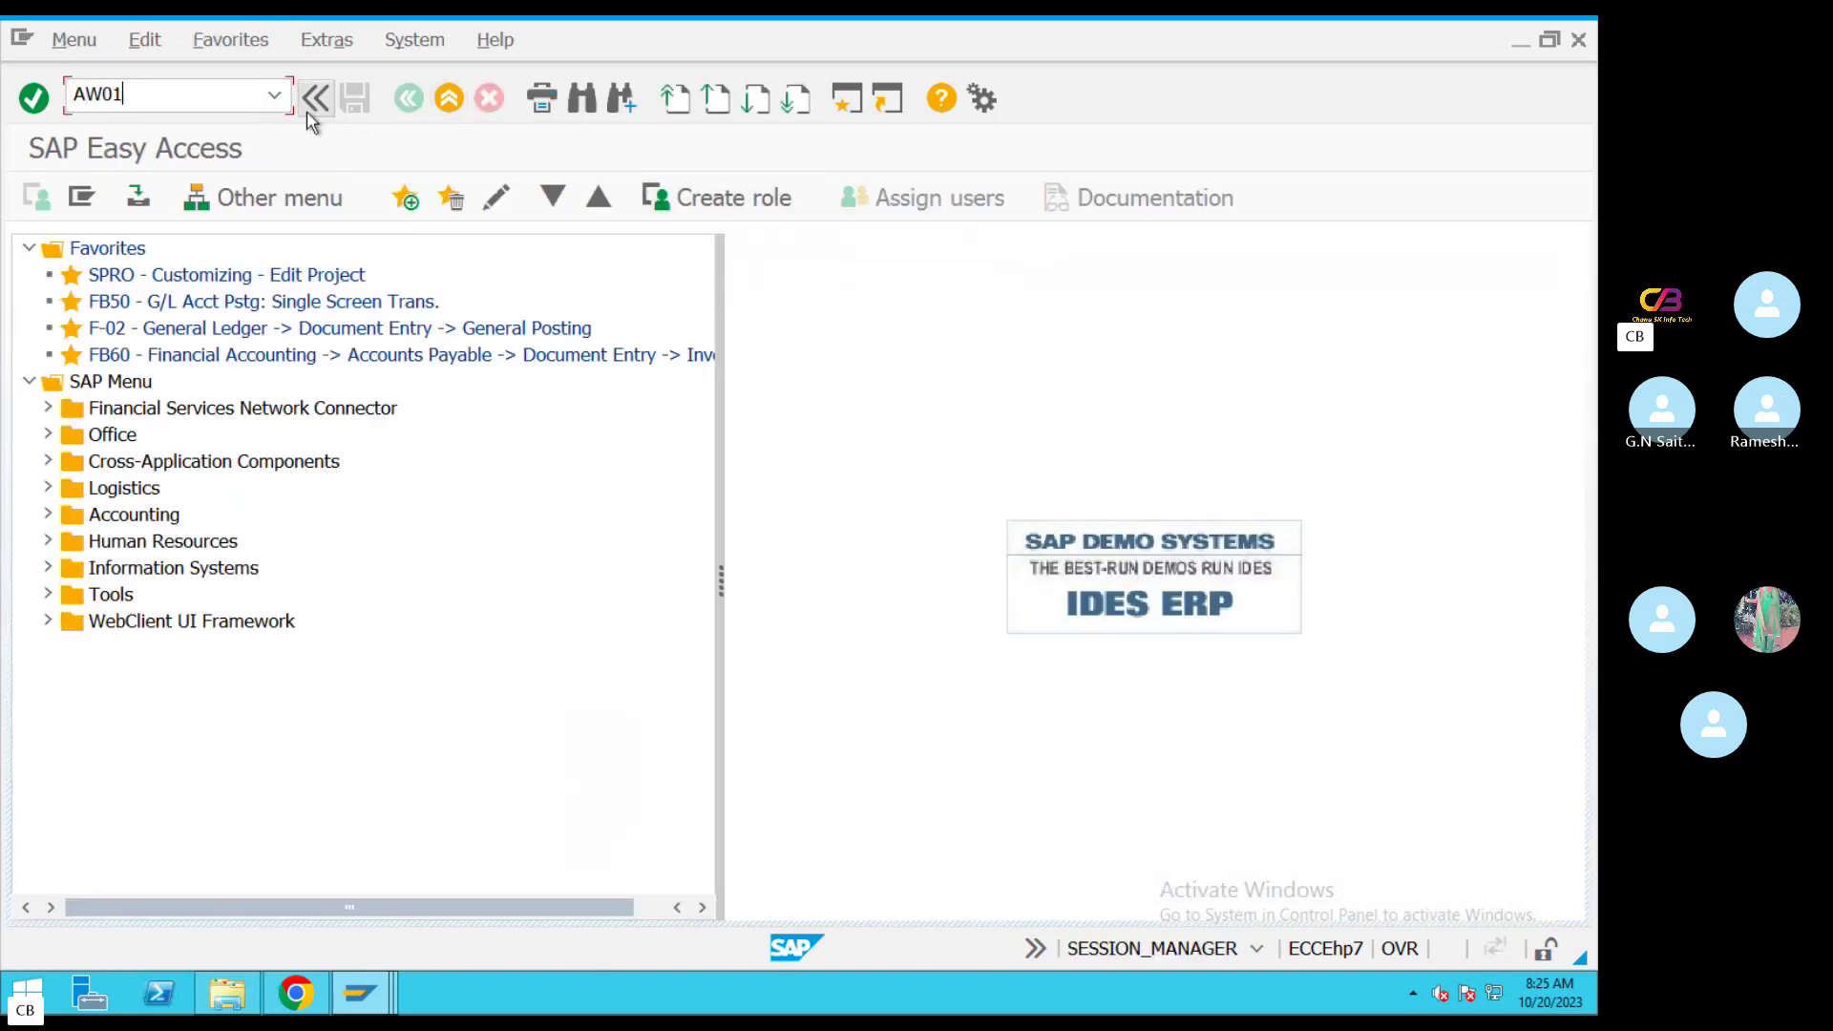
key("Return")
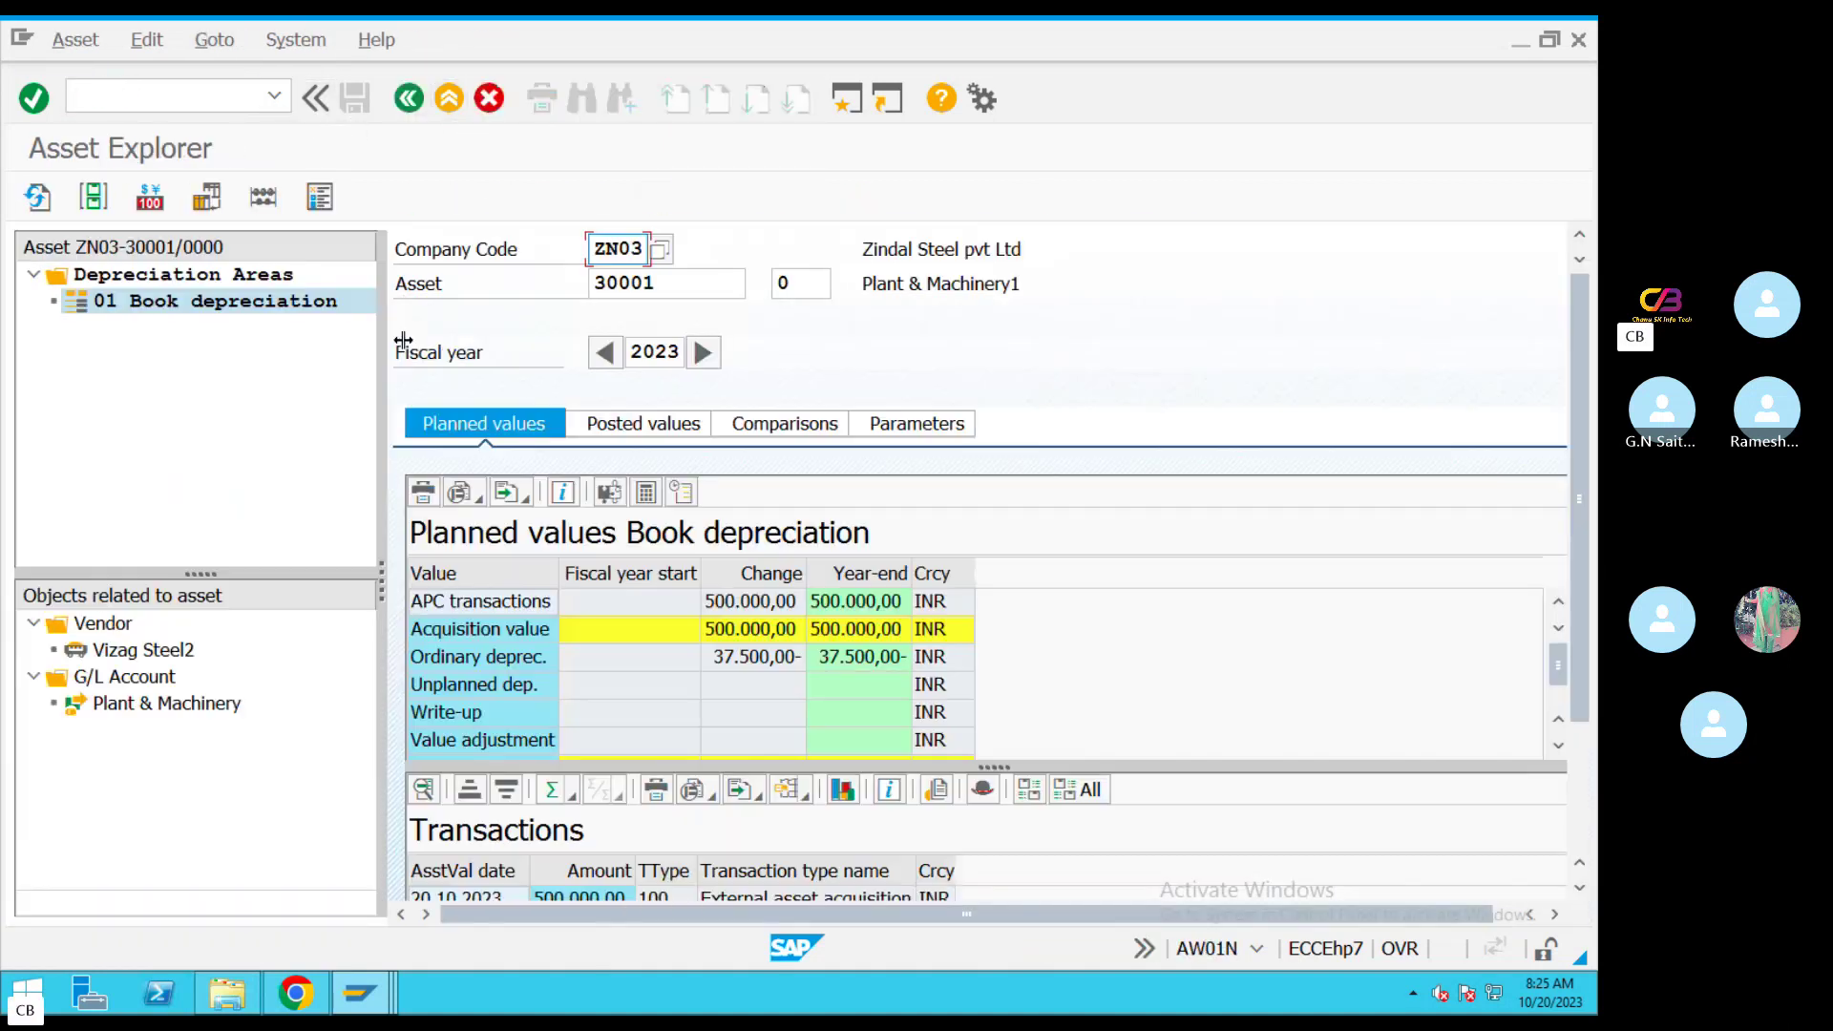
left_click(665, 284)
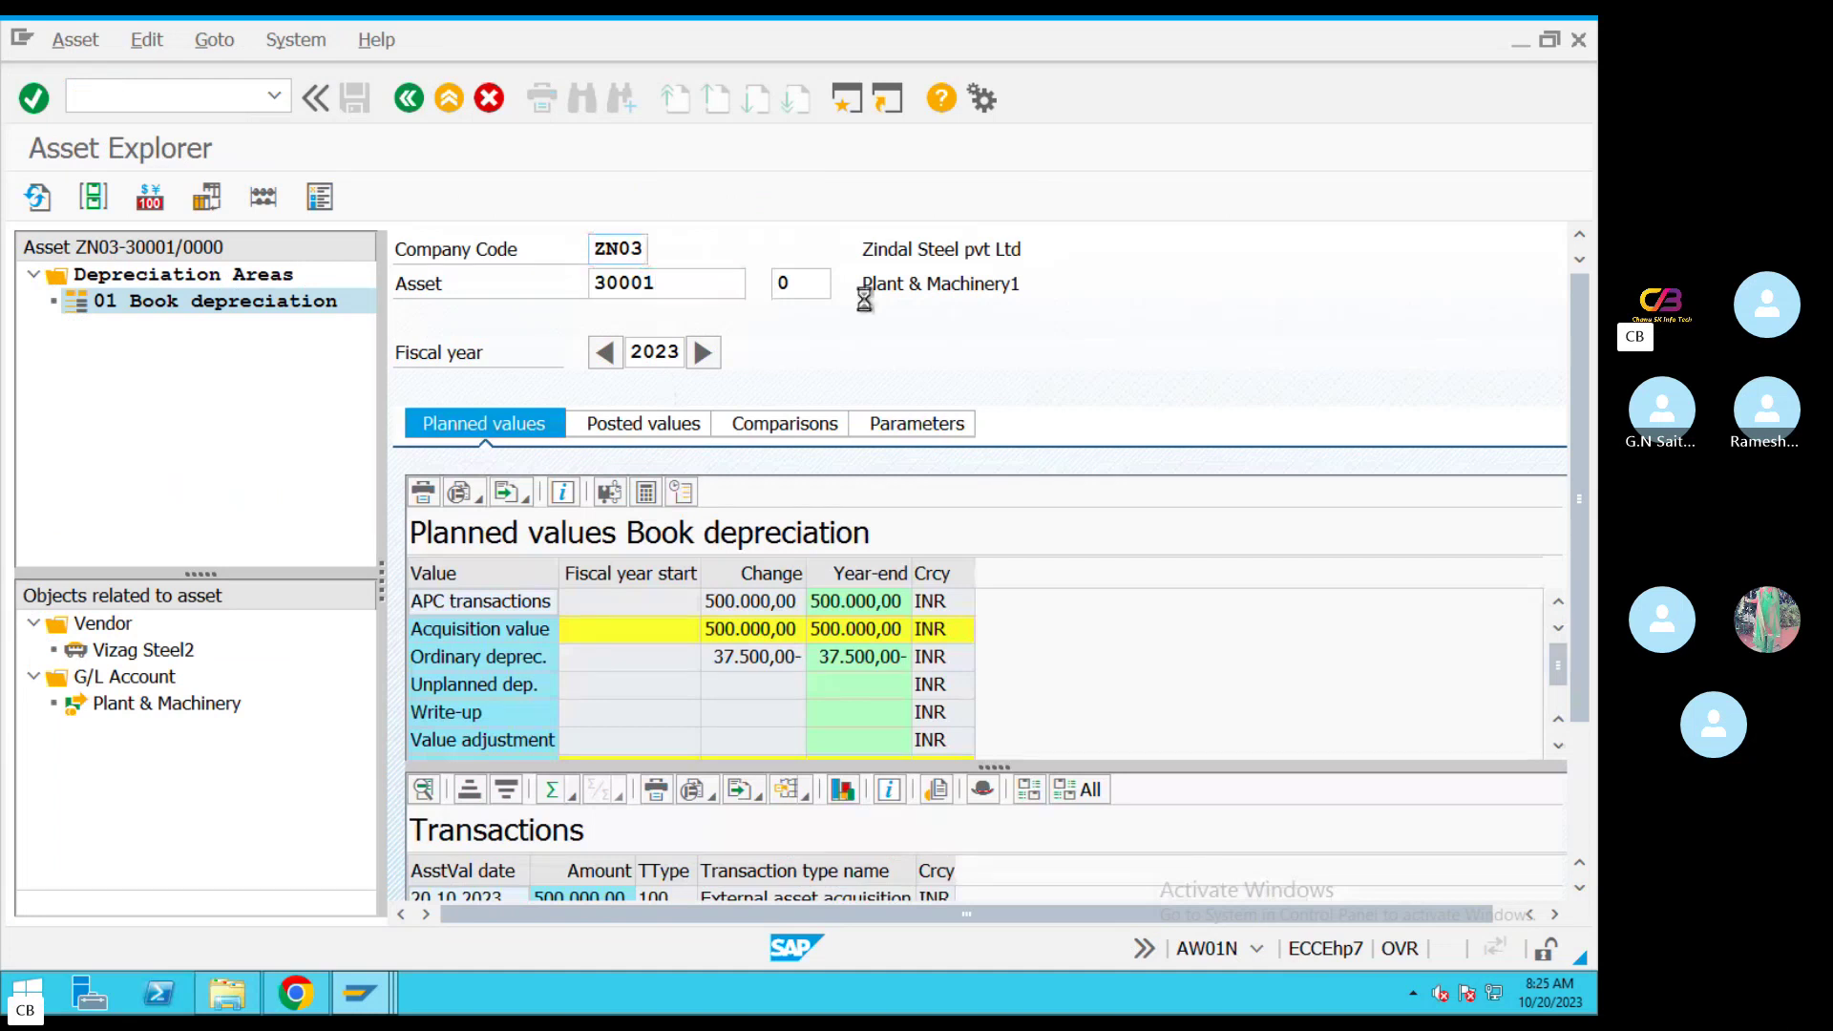
key("F4")
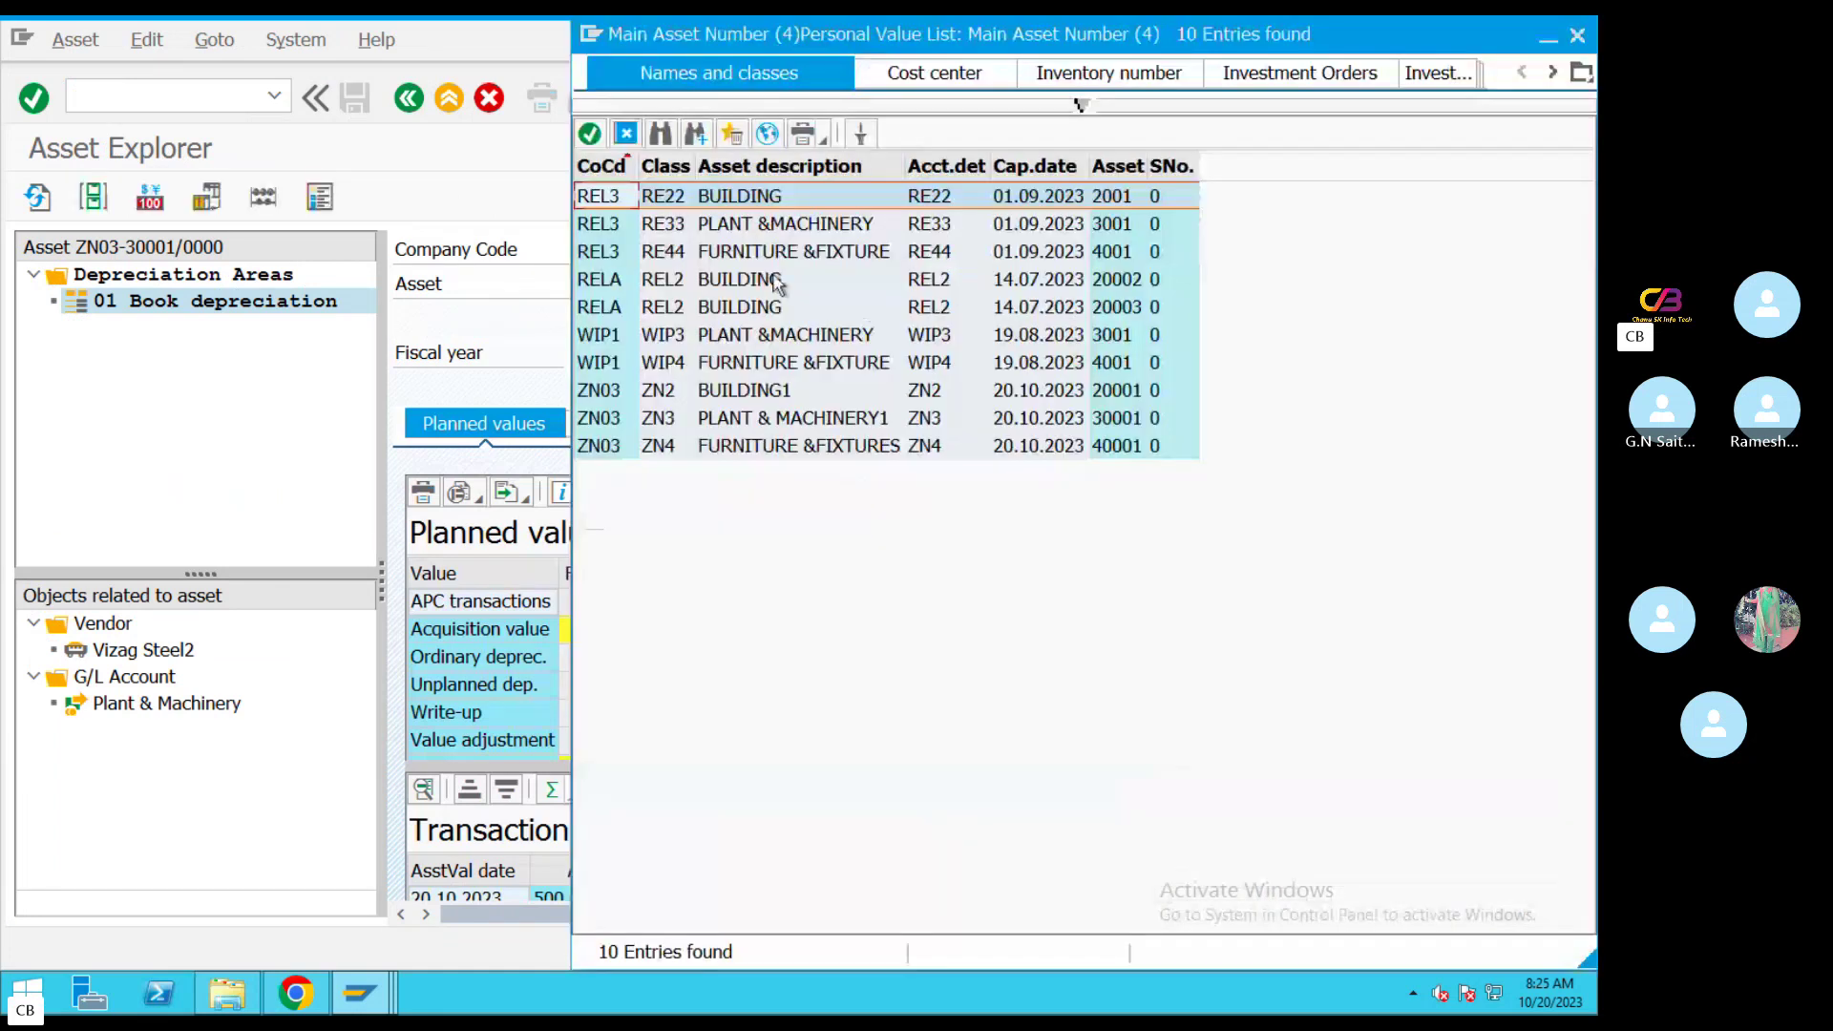
double_click(733, 399)
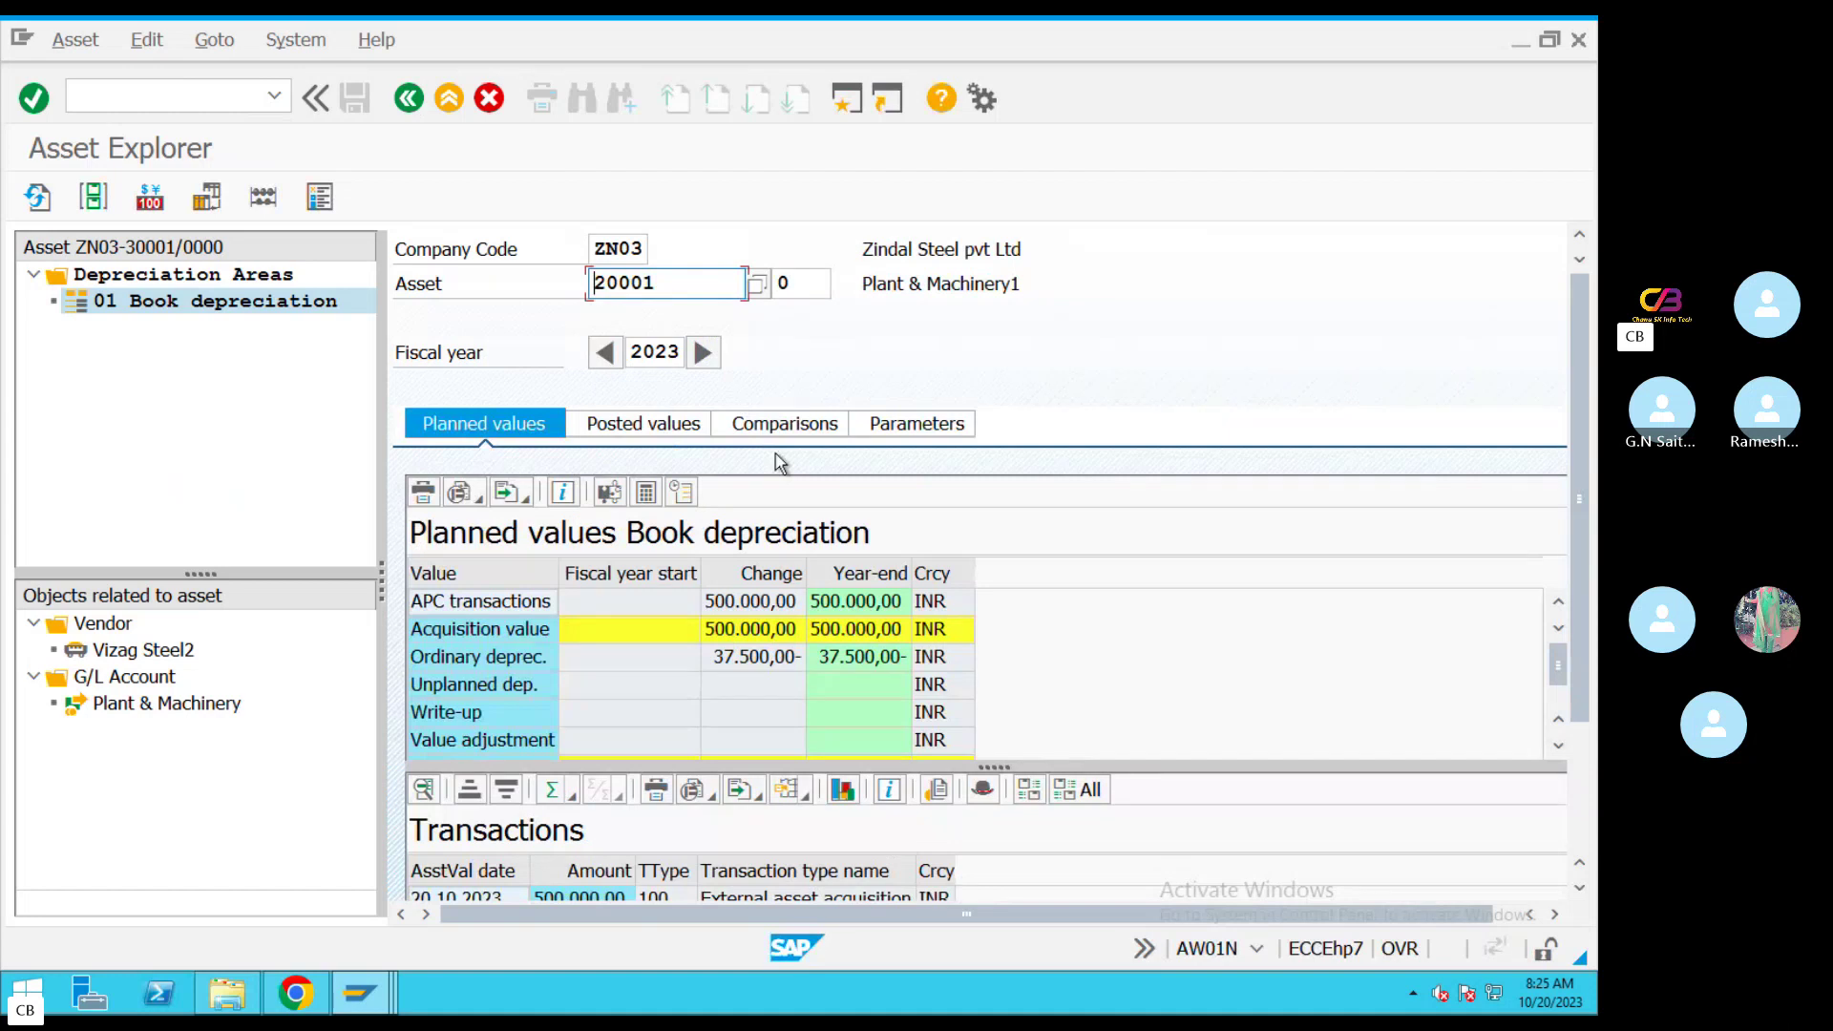
key("Return")
left_click(658, 423)
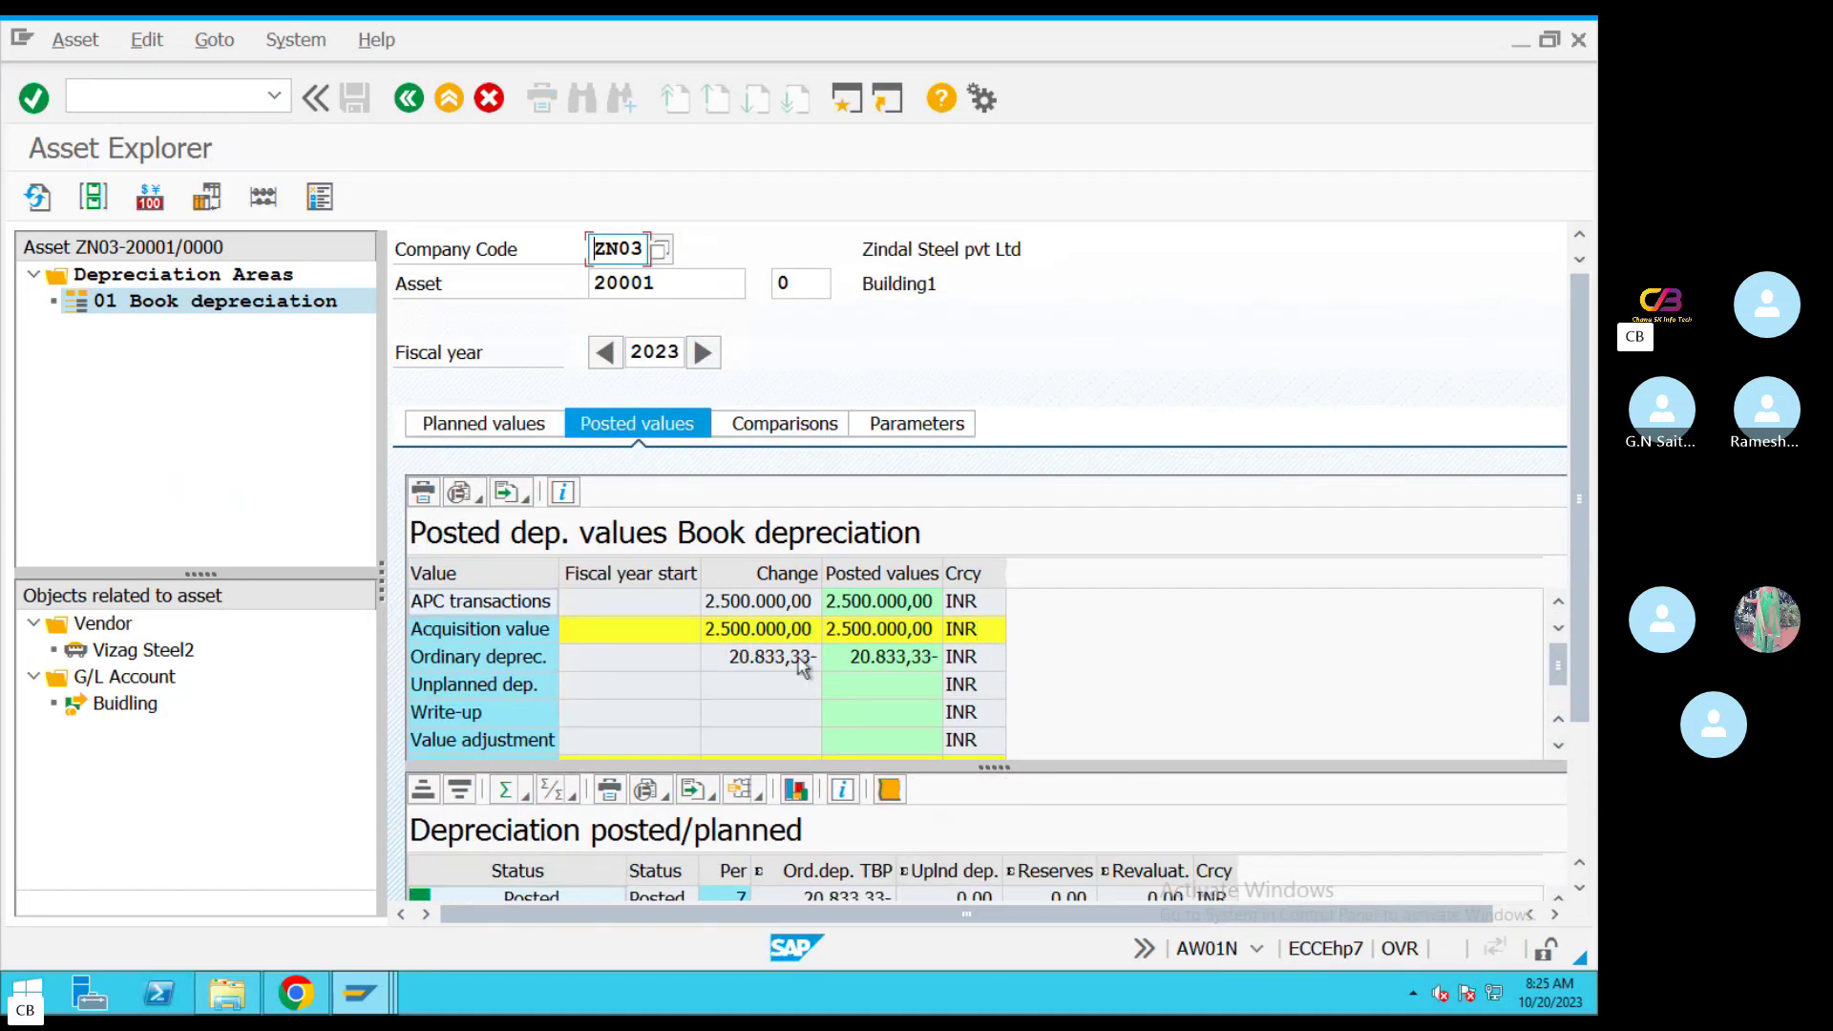
left_click(798, 657)
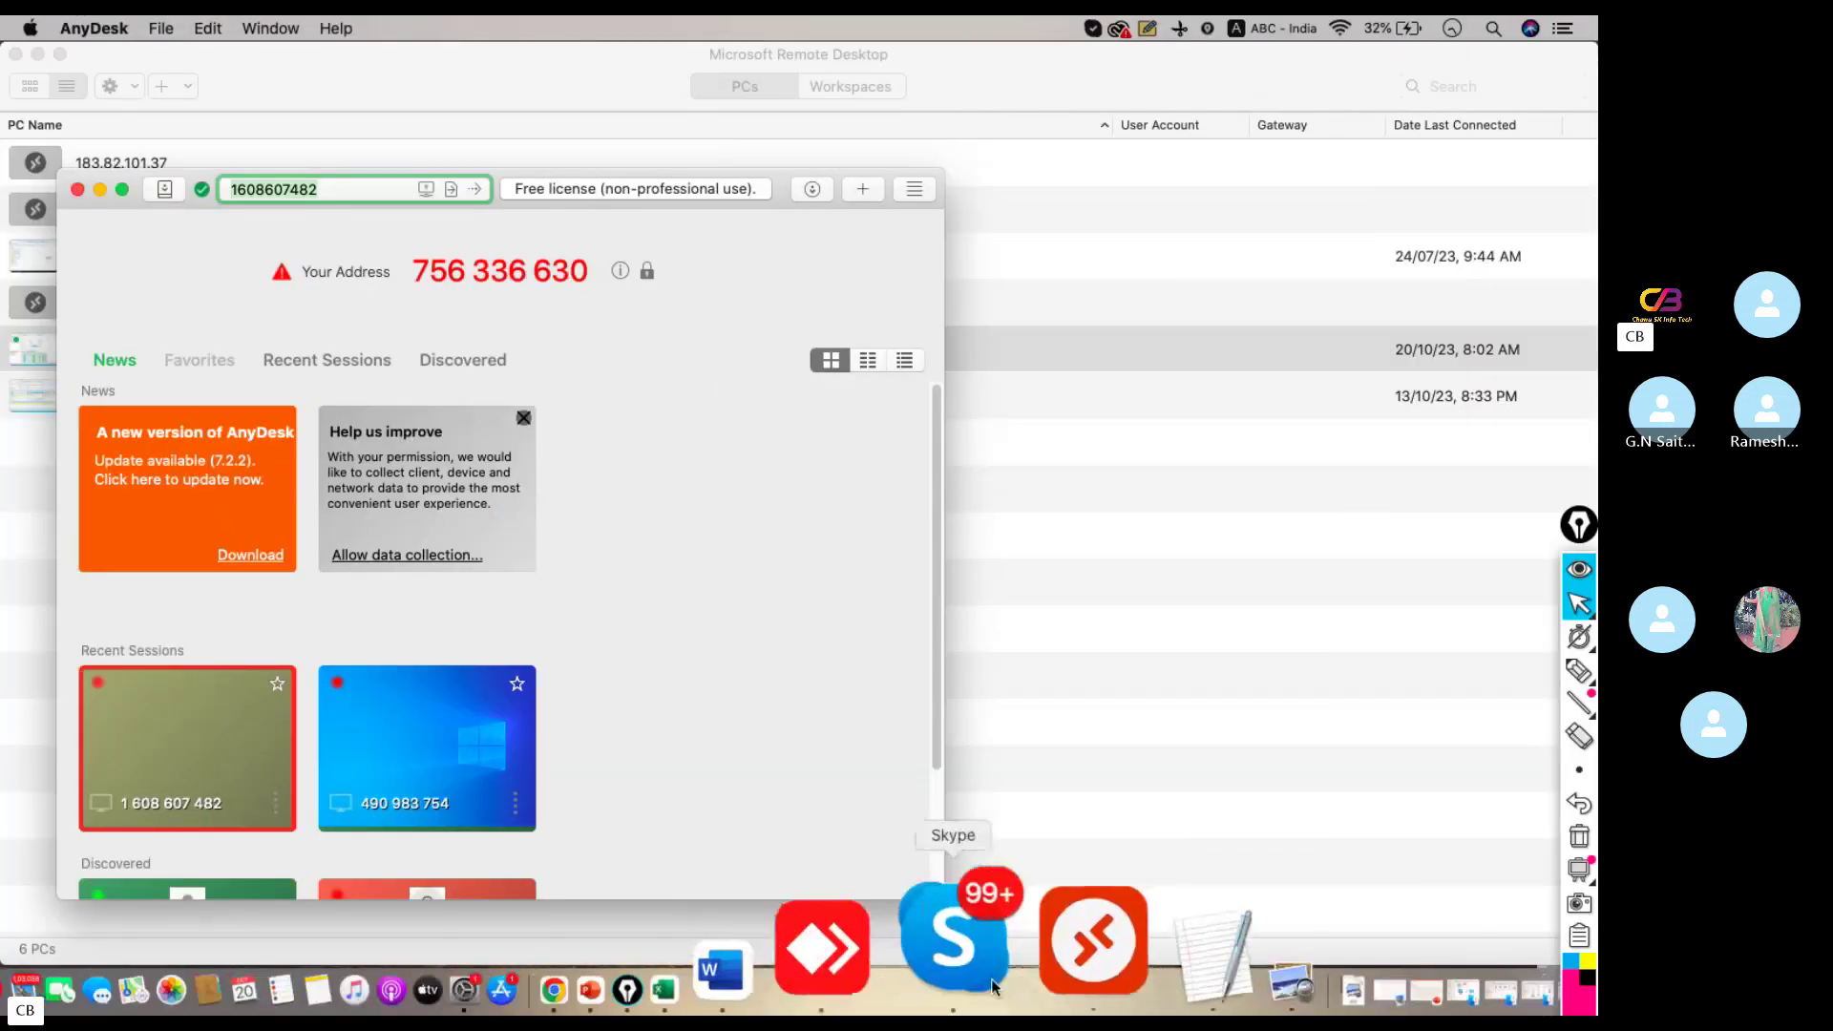
Switch back to the Microsoft Remote Desktop session and exit the Asset Explorer to SAP Easy Access
left_click(983, 968)
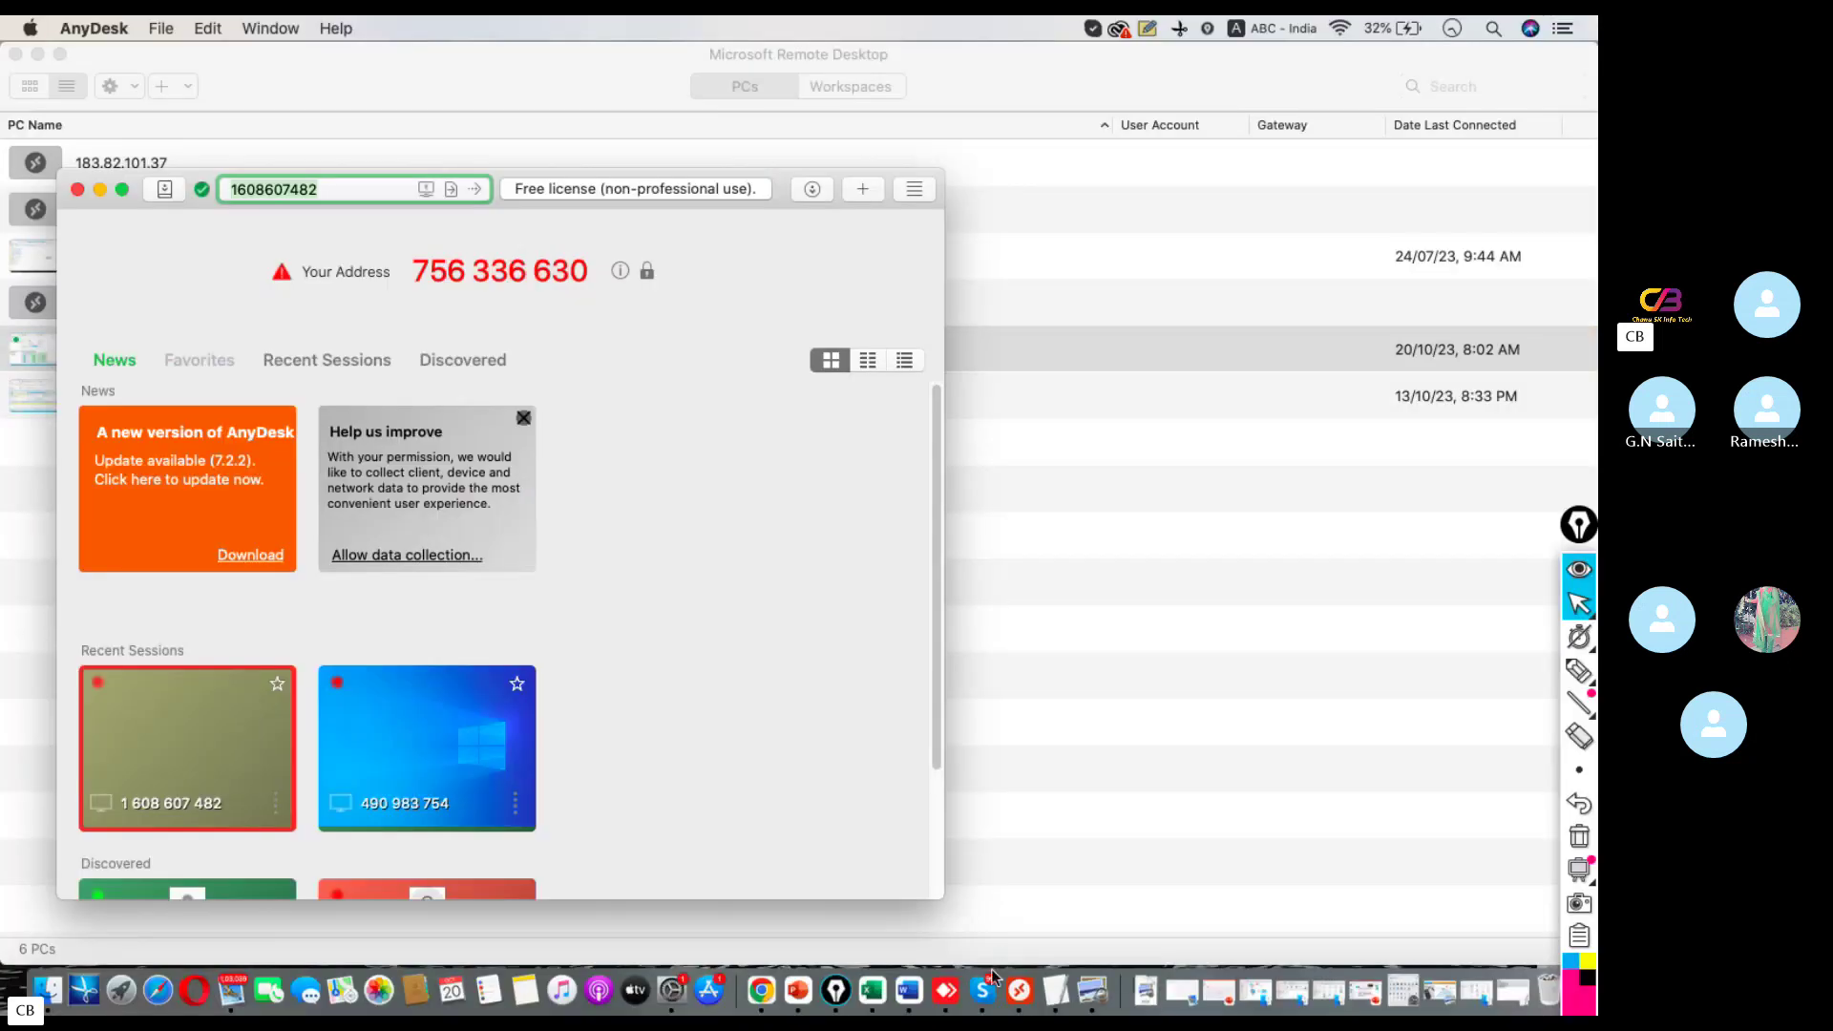
left_click(1015, 968)
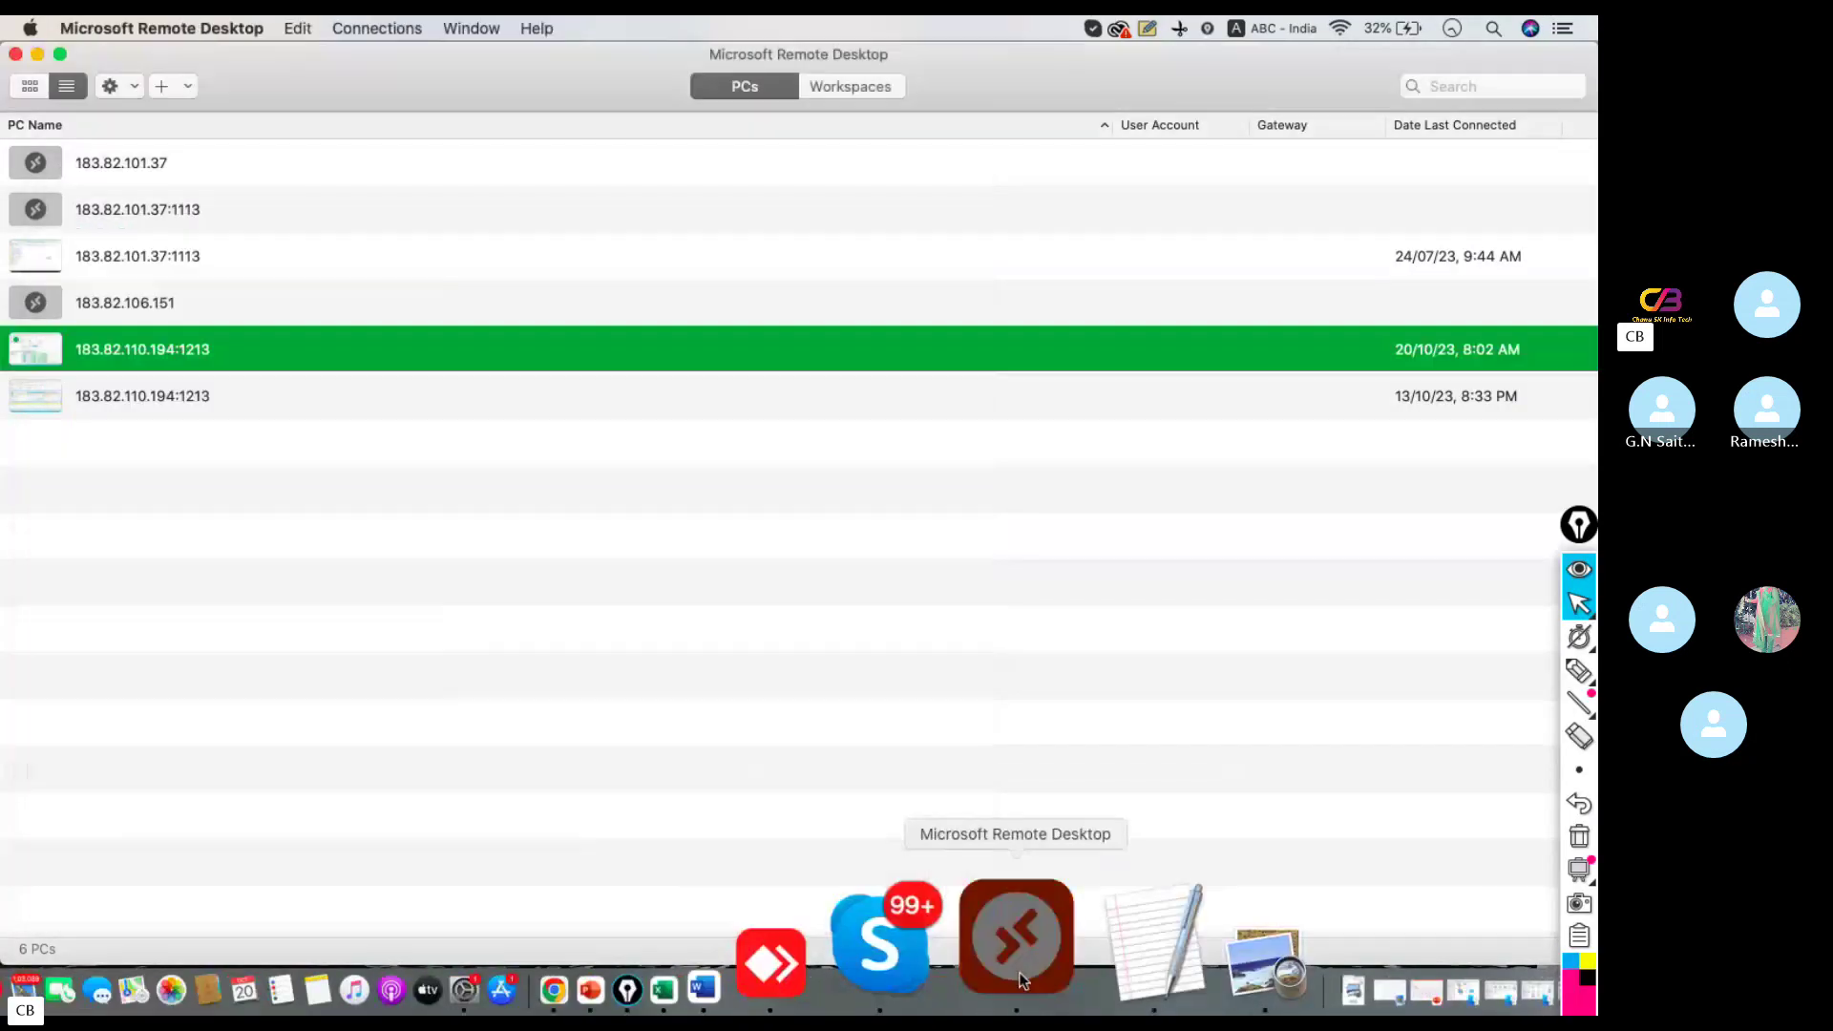
left_click(448, 98)
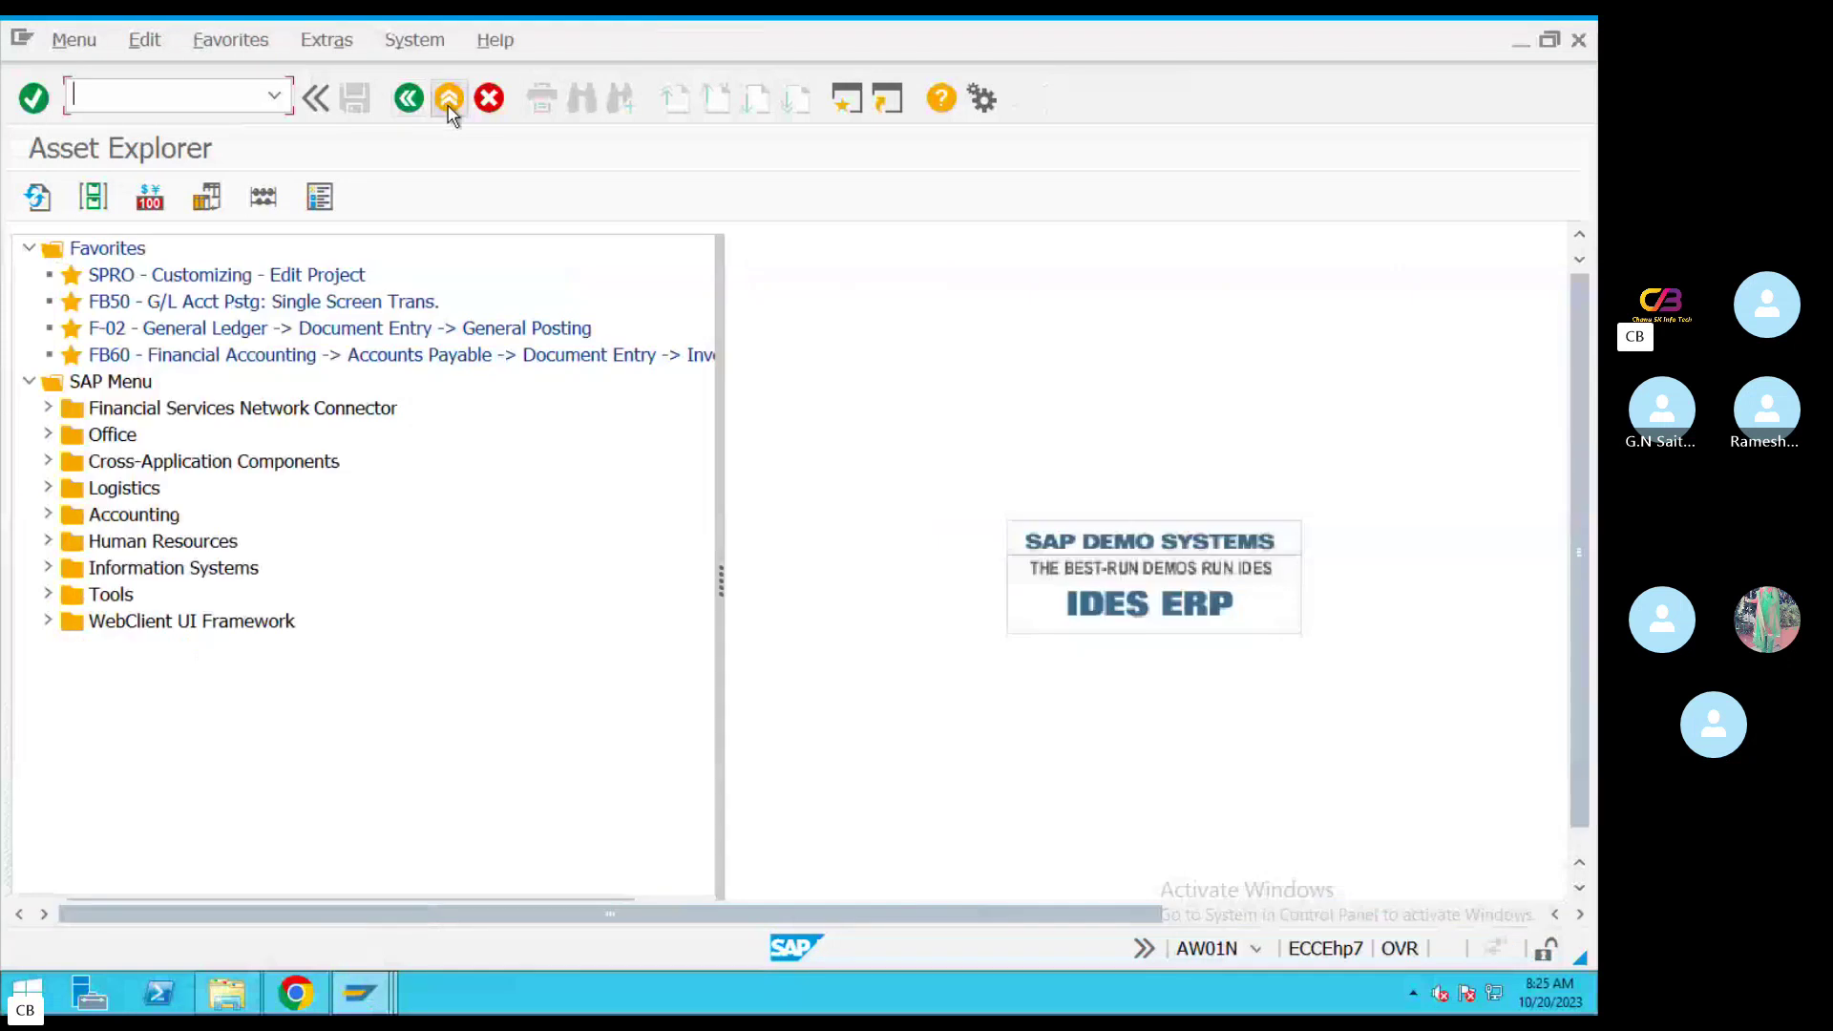
Expand the Accounting tree down to Reports on Asset Accounting in the Fixed Assets information system
left_click(47, 515)
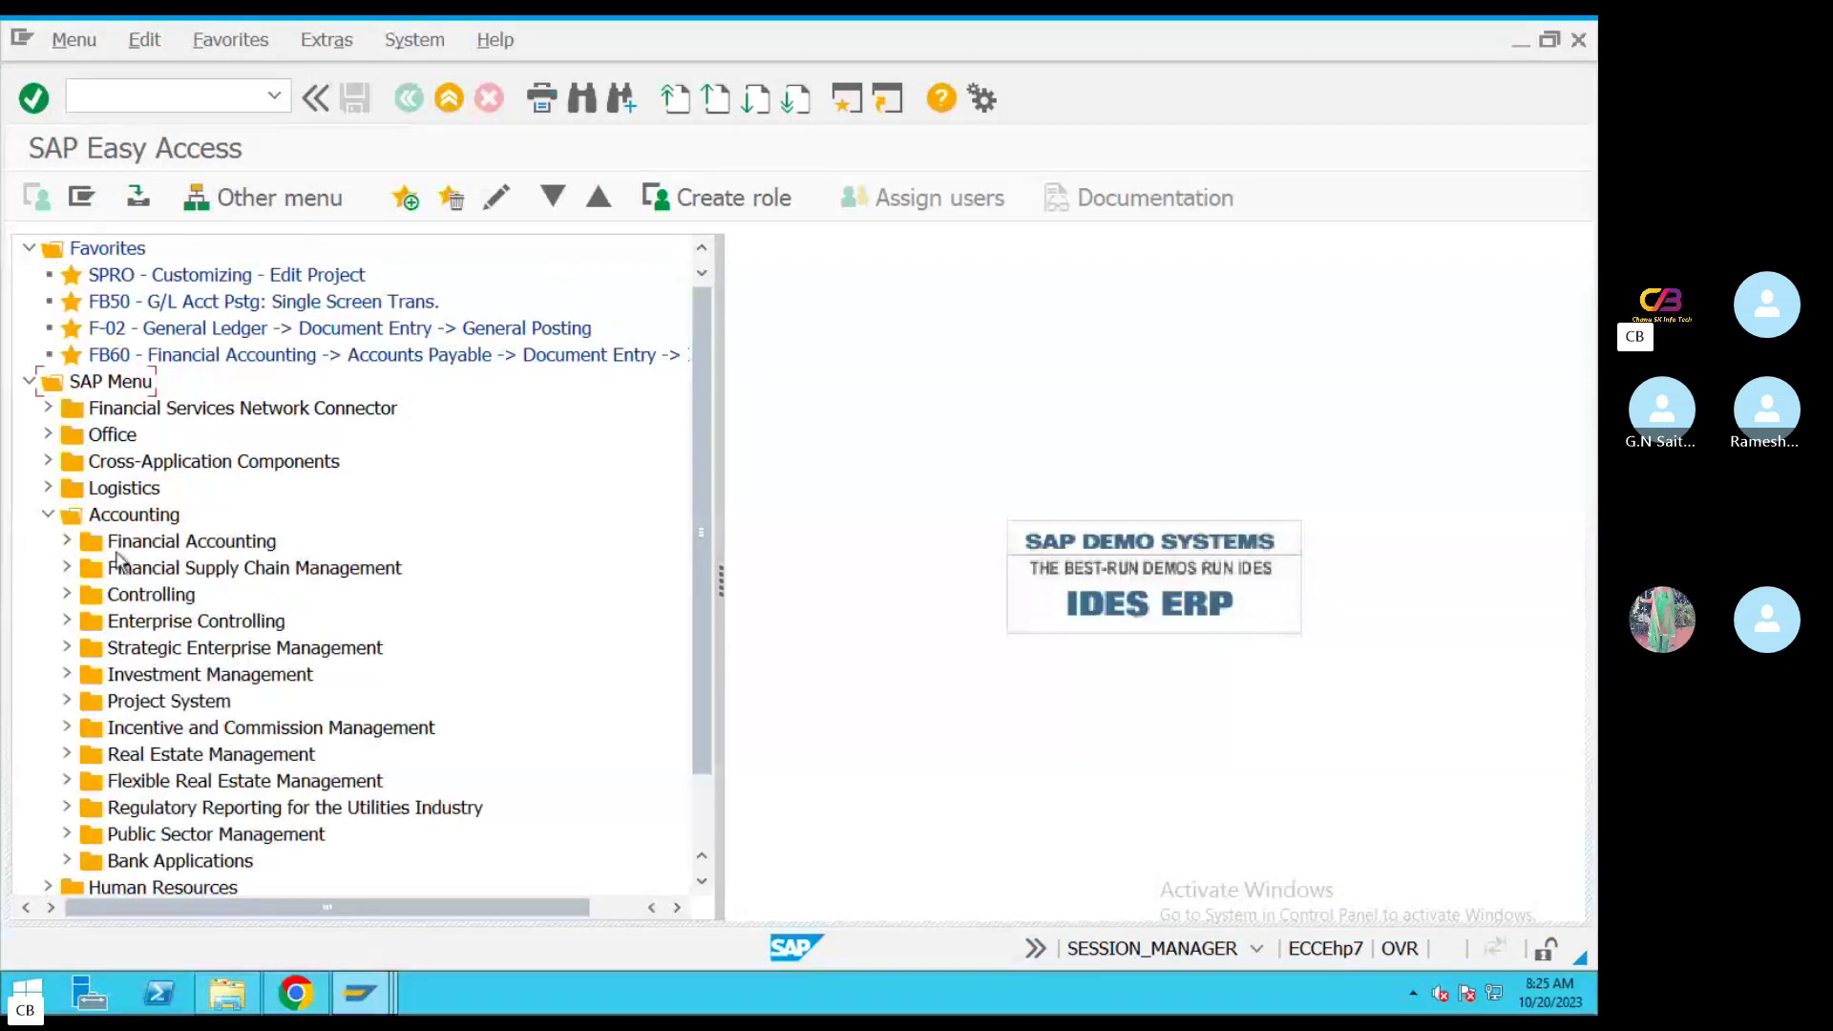
left_click(66, 541)
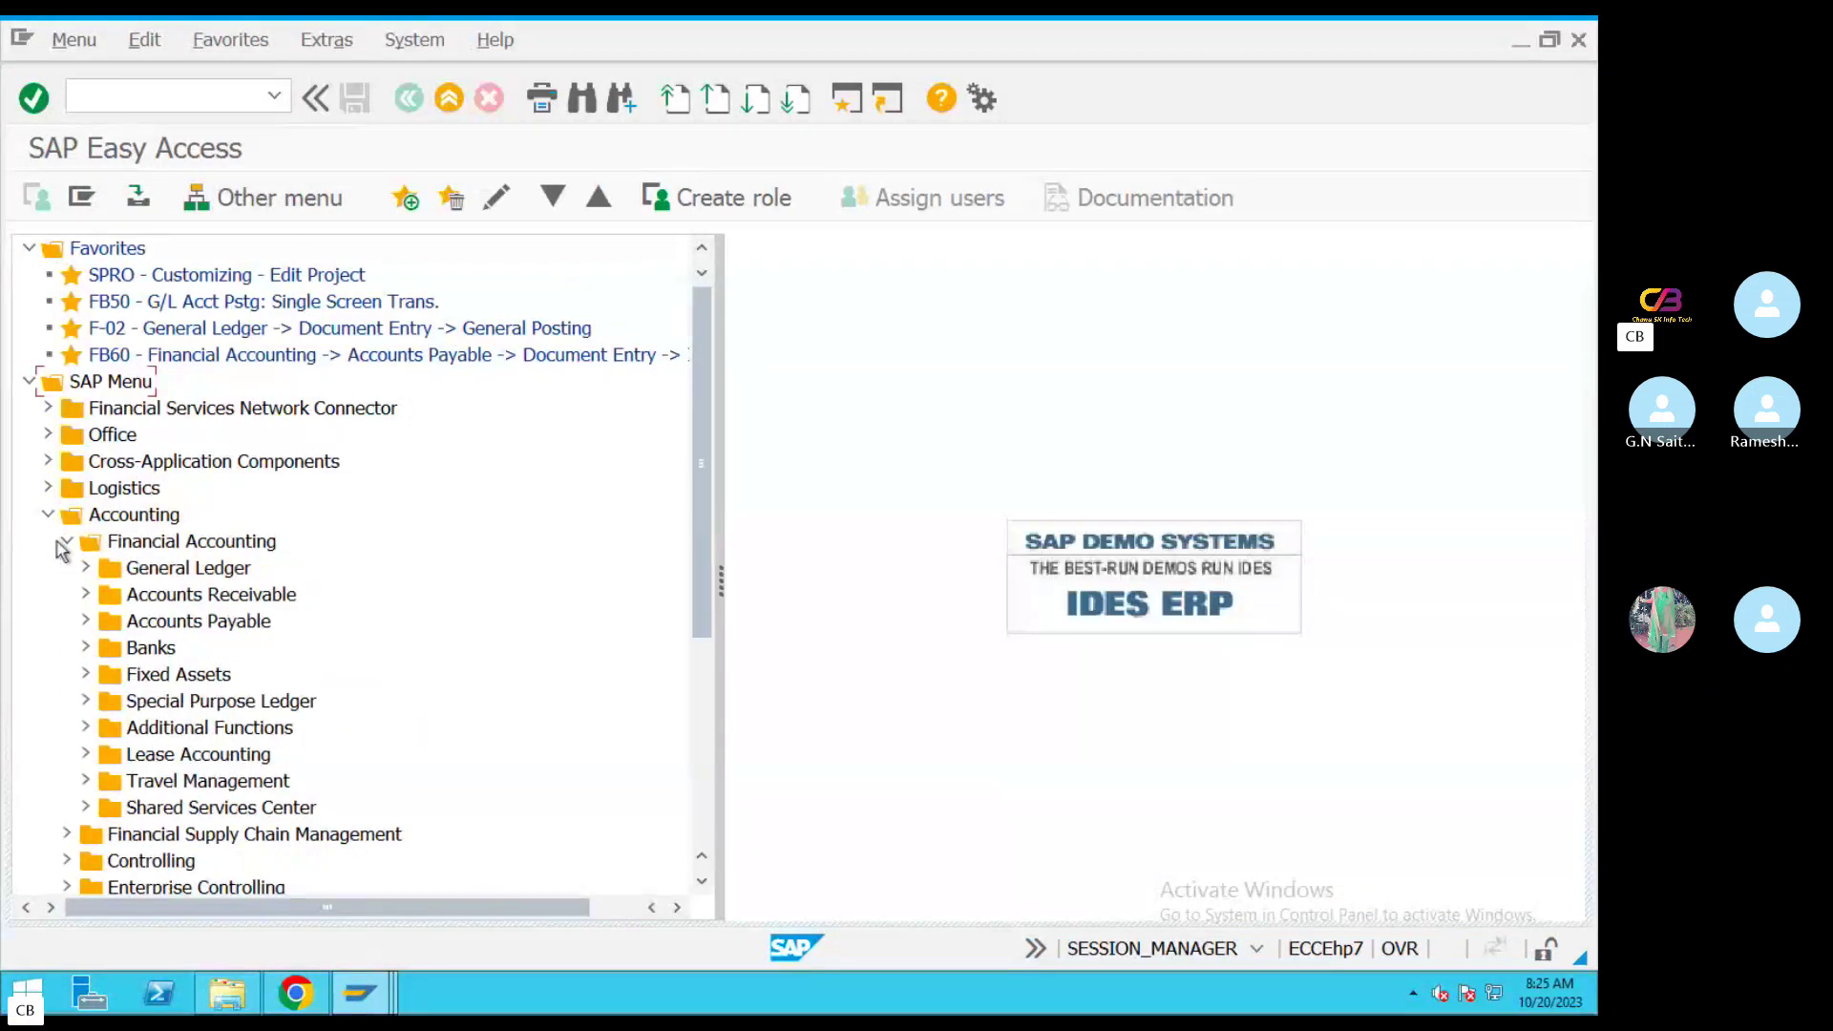
left_click(86, 675)
left_click_drag(703, 474, 702, 532)
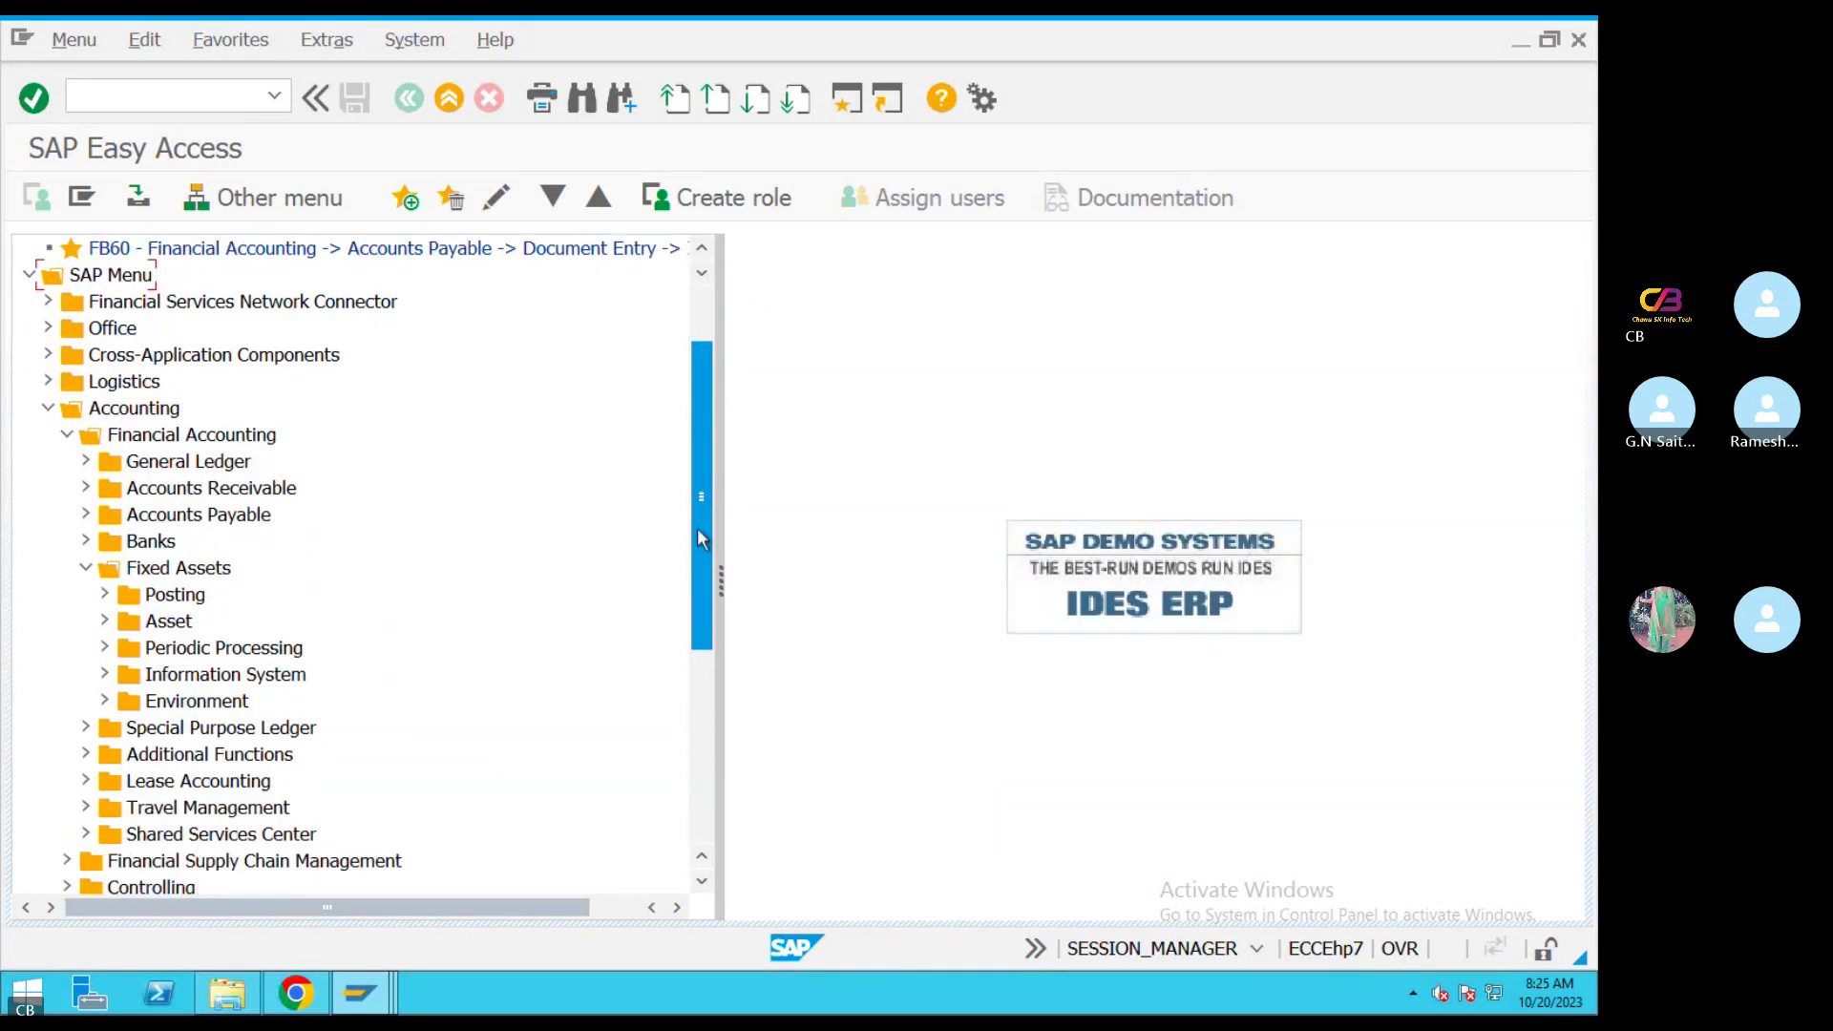
left_click(103, 675)
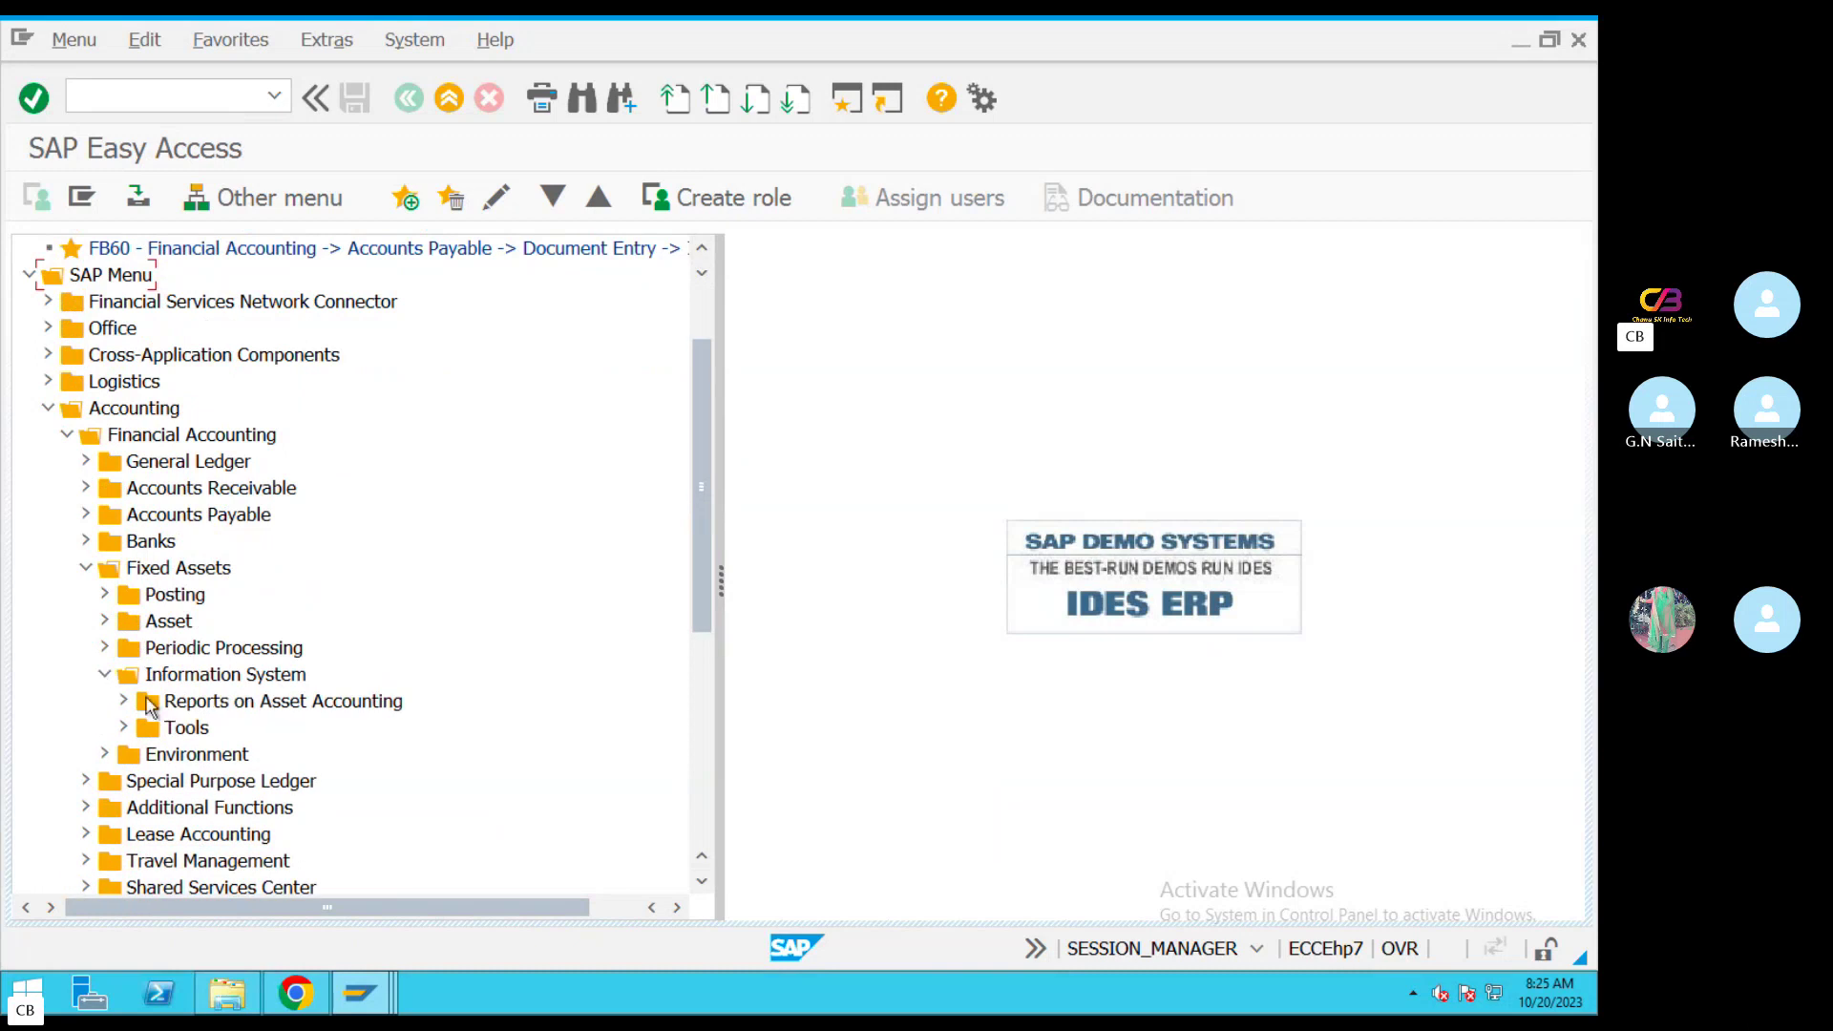
left_click(122, 703)
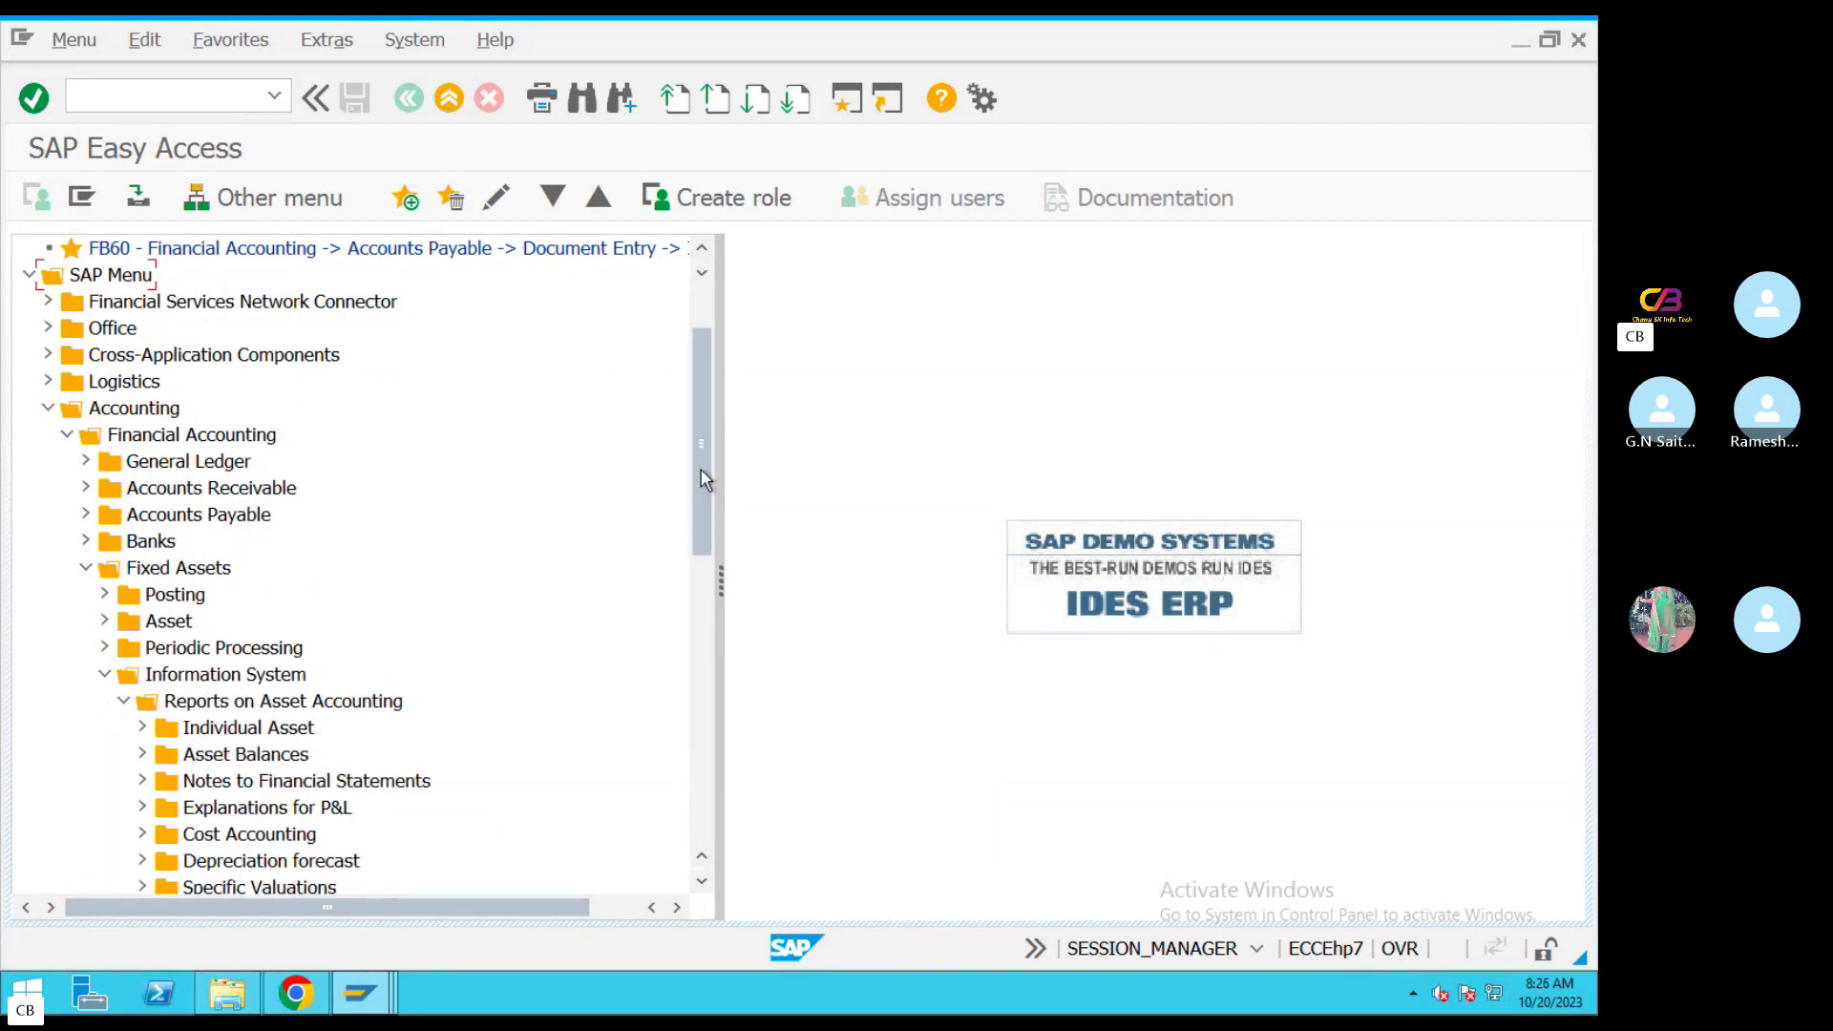
Examine the asset accounting report folders, including Individual Asset, Asset Balances and its Balance Lists
left_click_drag(704, 478, 702, 566)
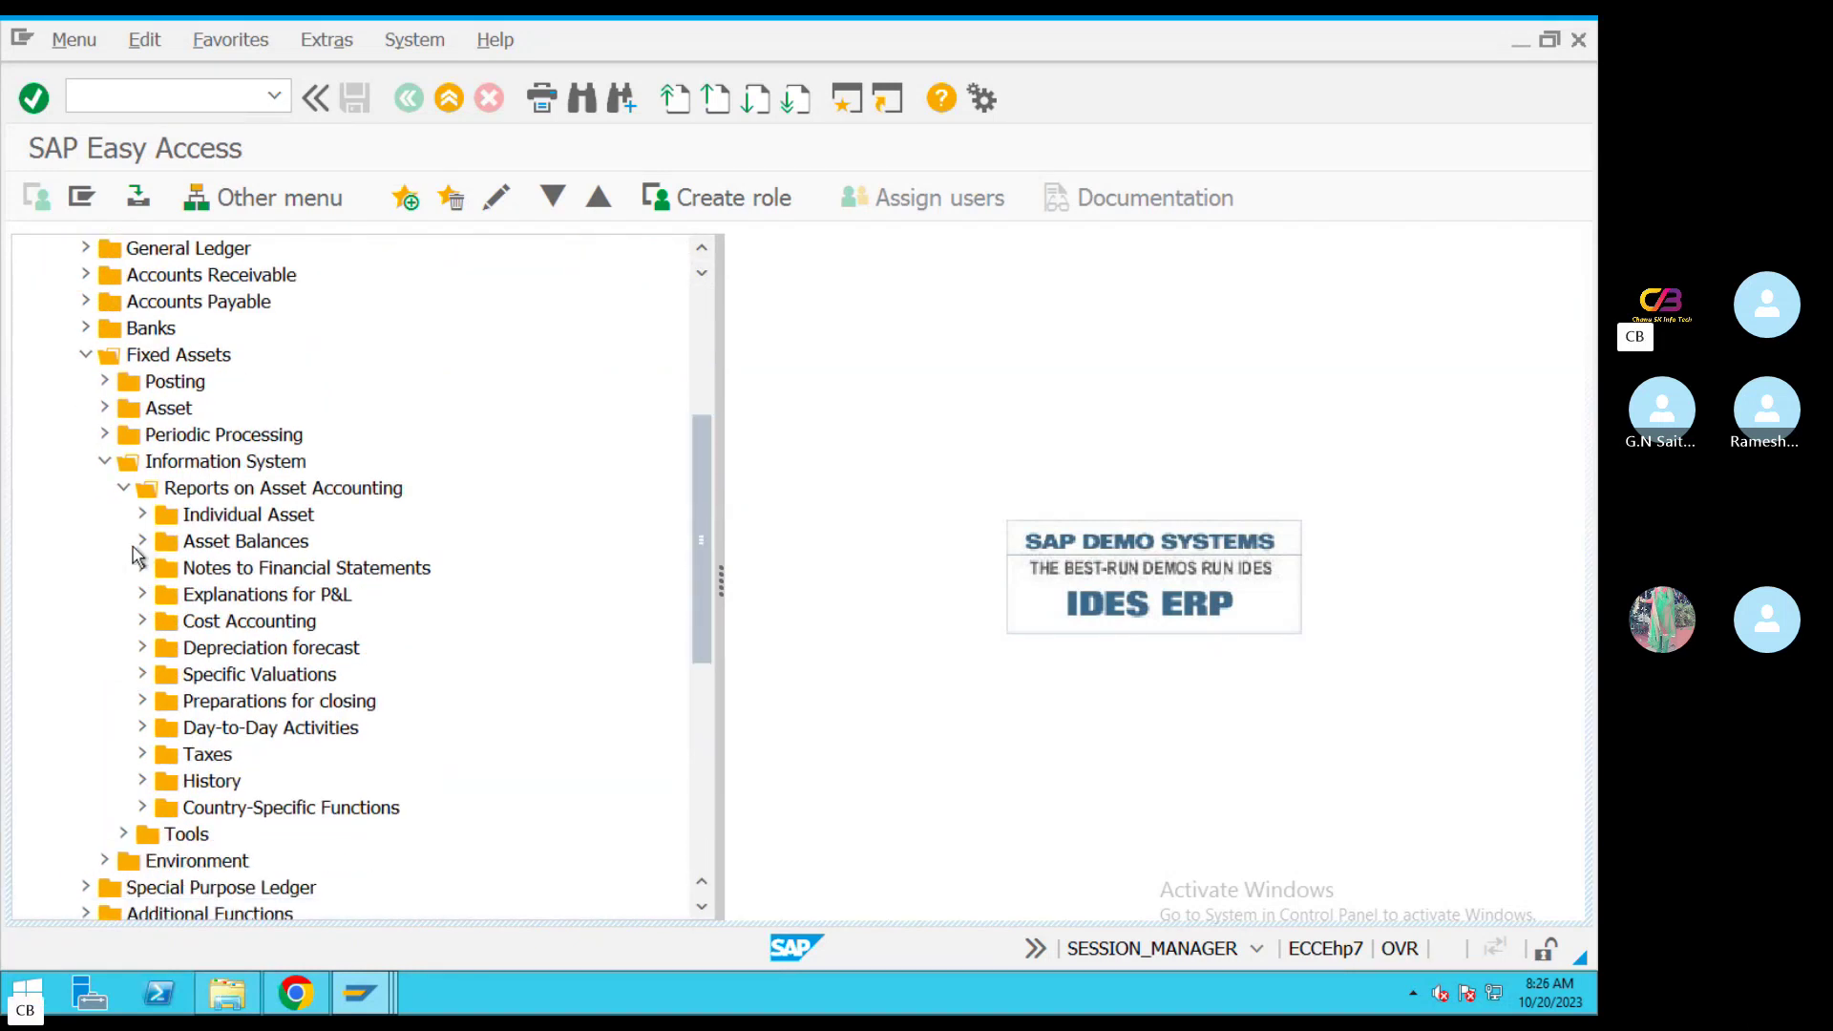
left_click(141, 542)
left_click(145, 516)
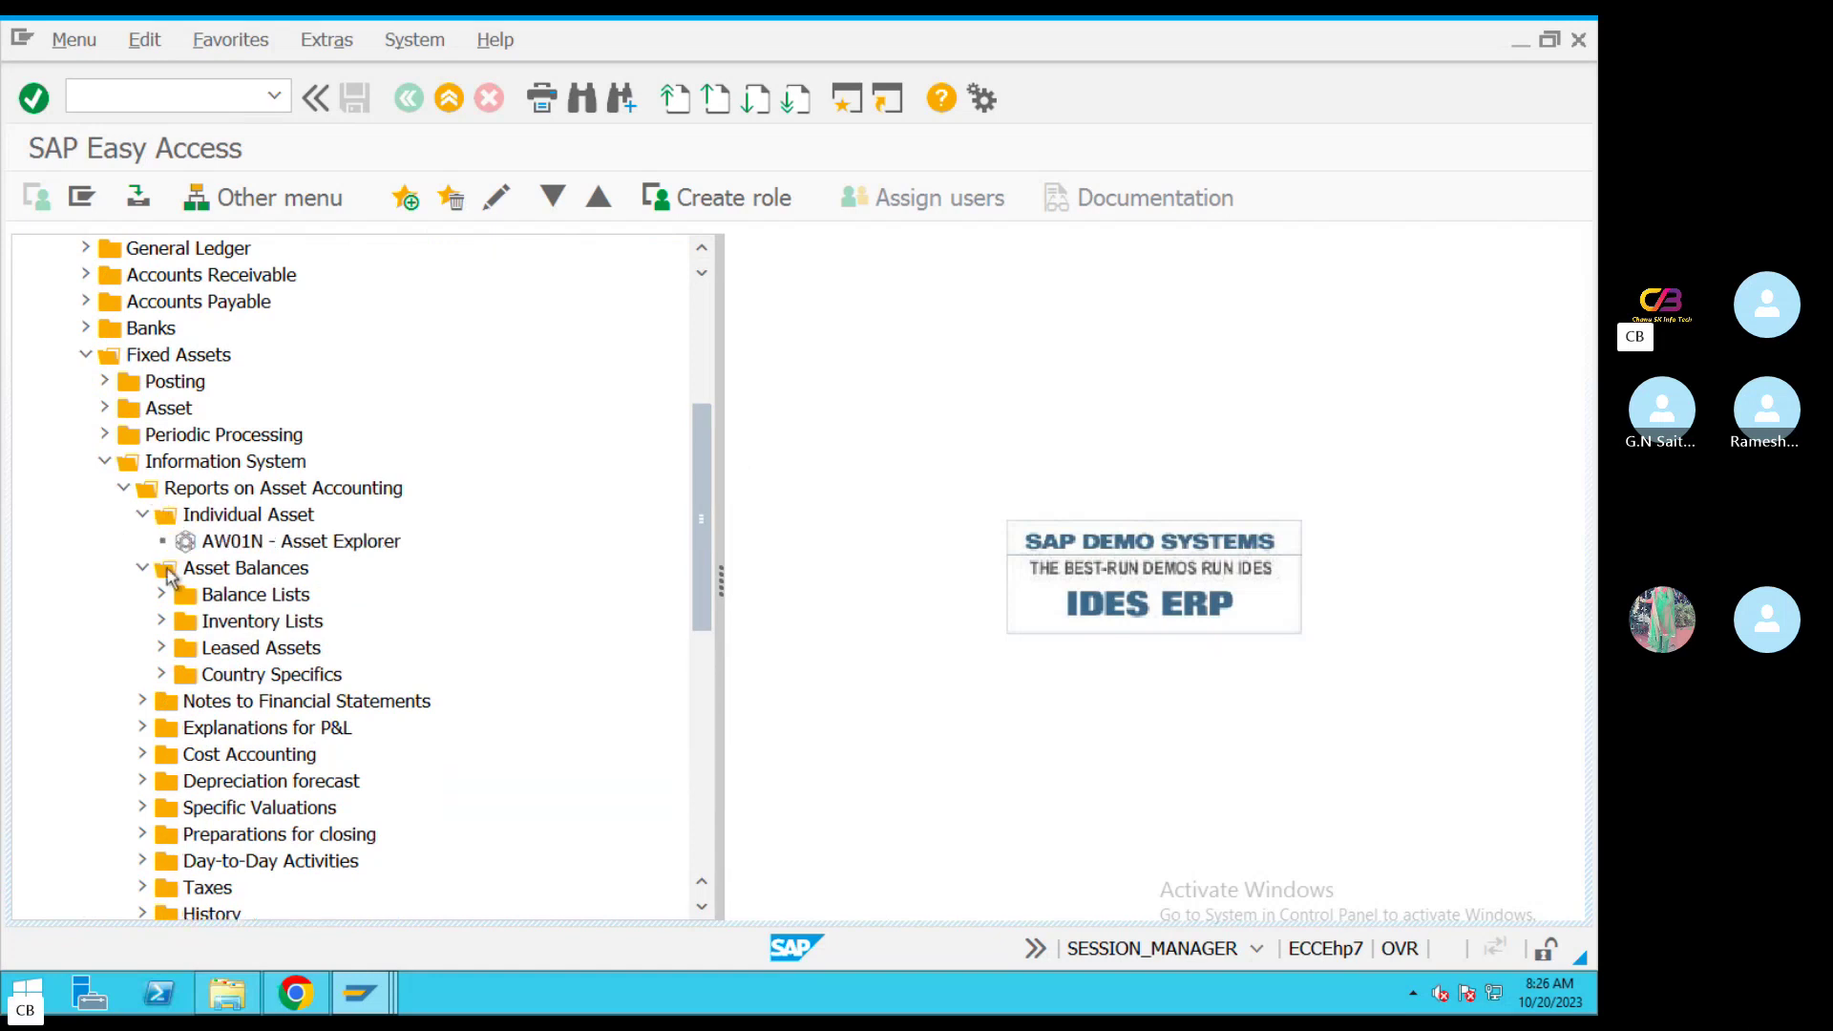
left_click(159, 596)
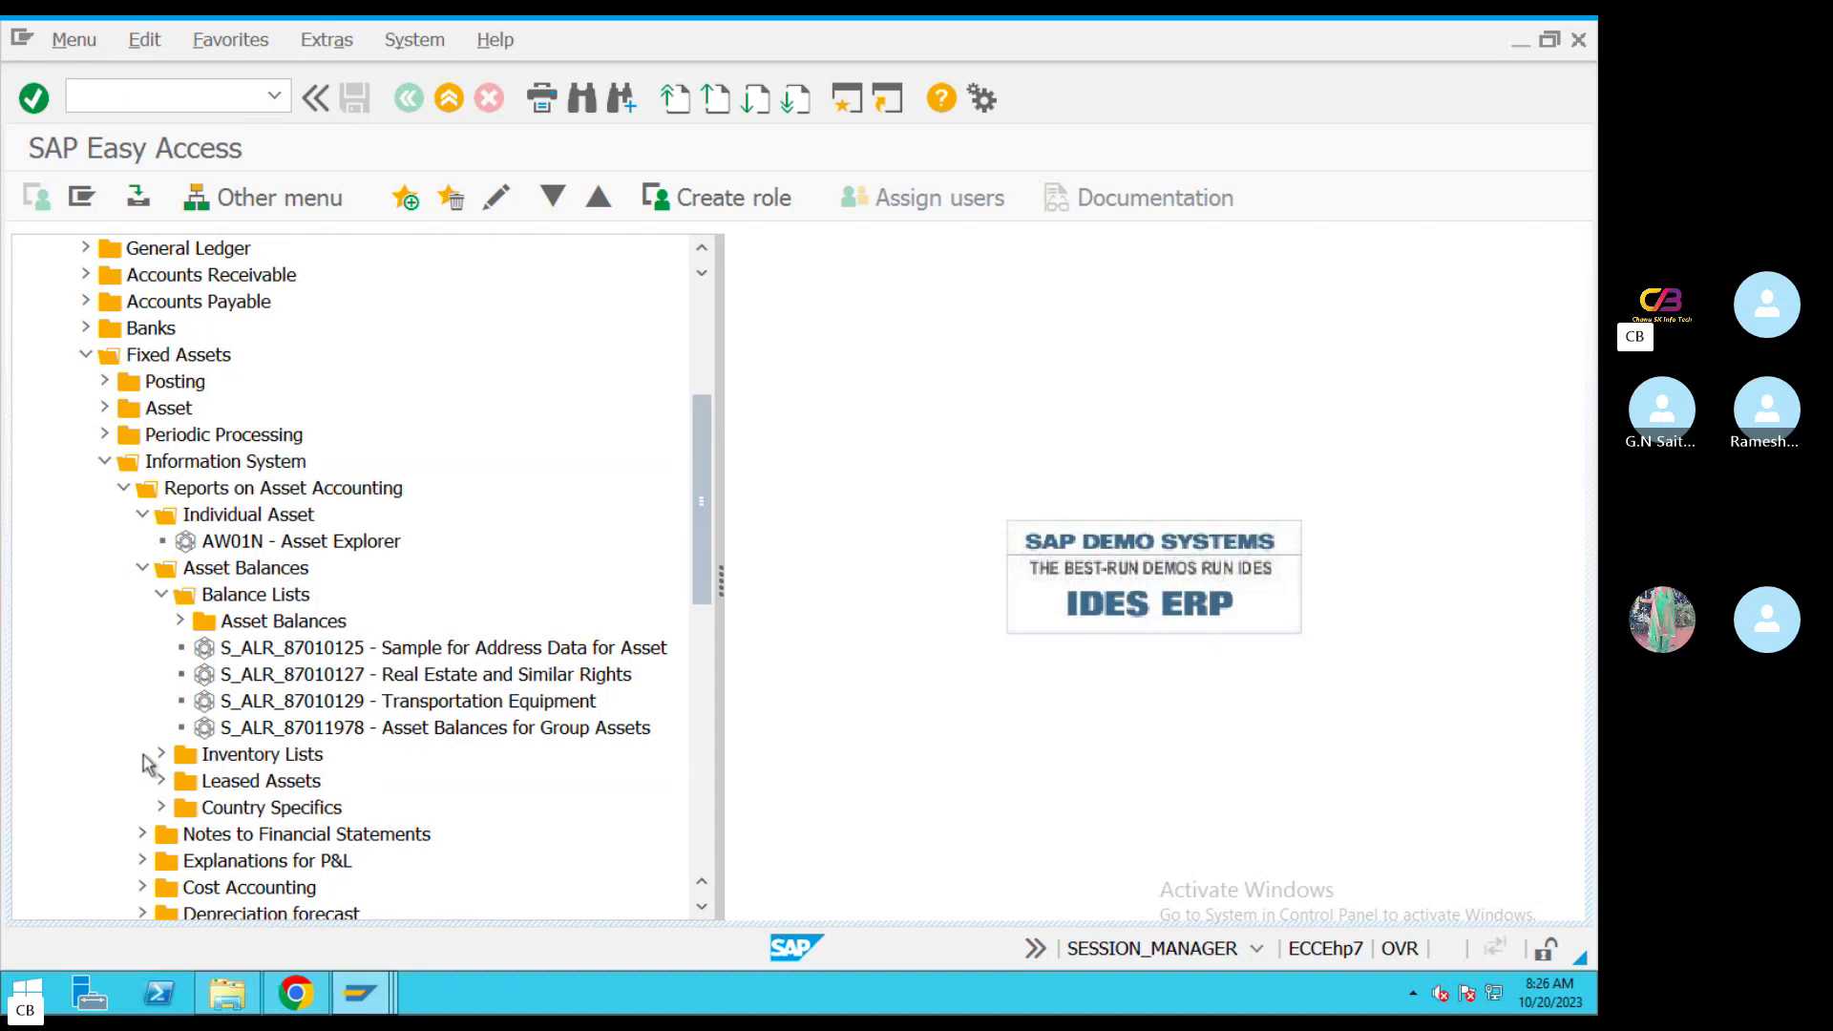
left_click_drag(699, 519, 696, 614)
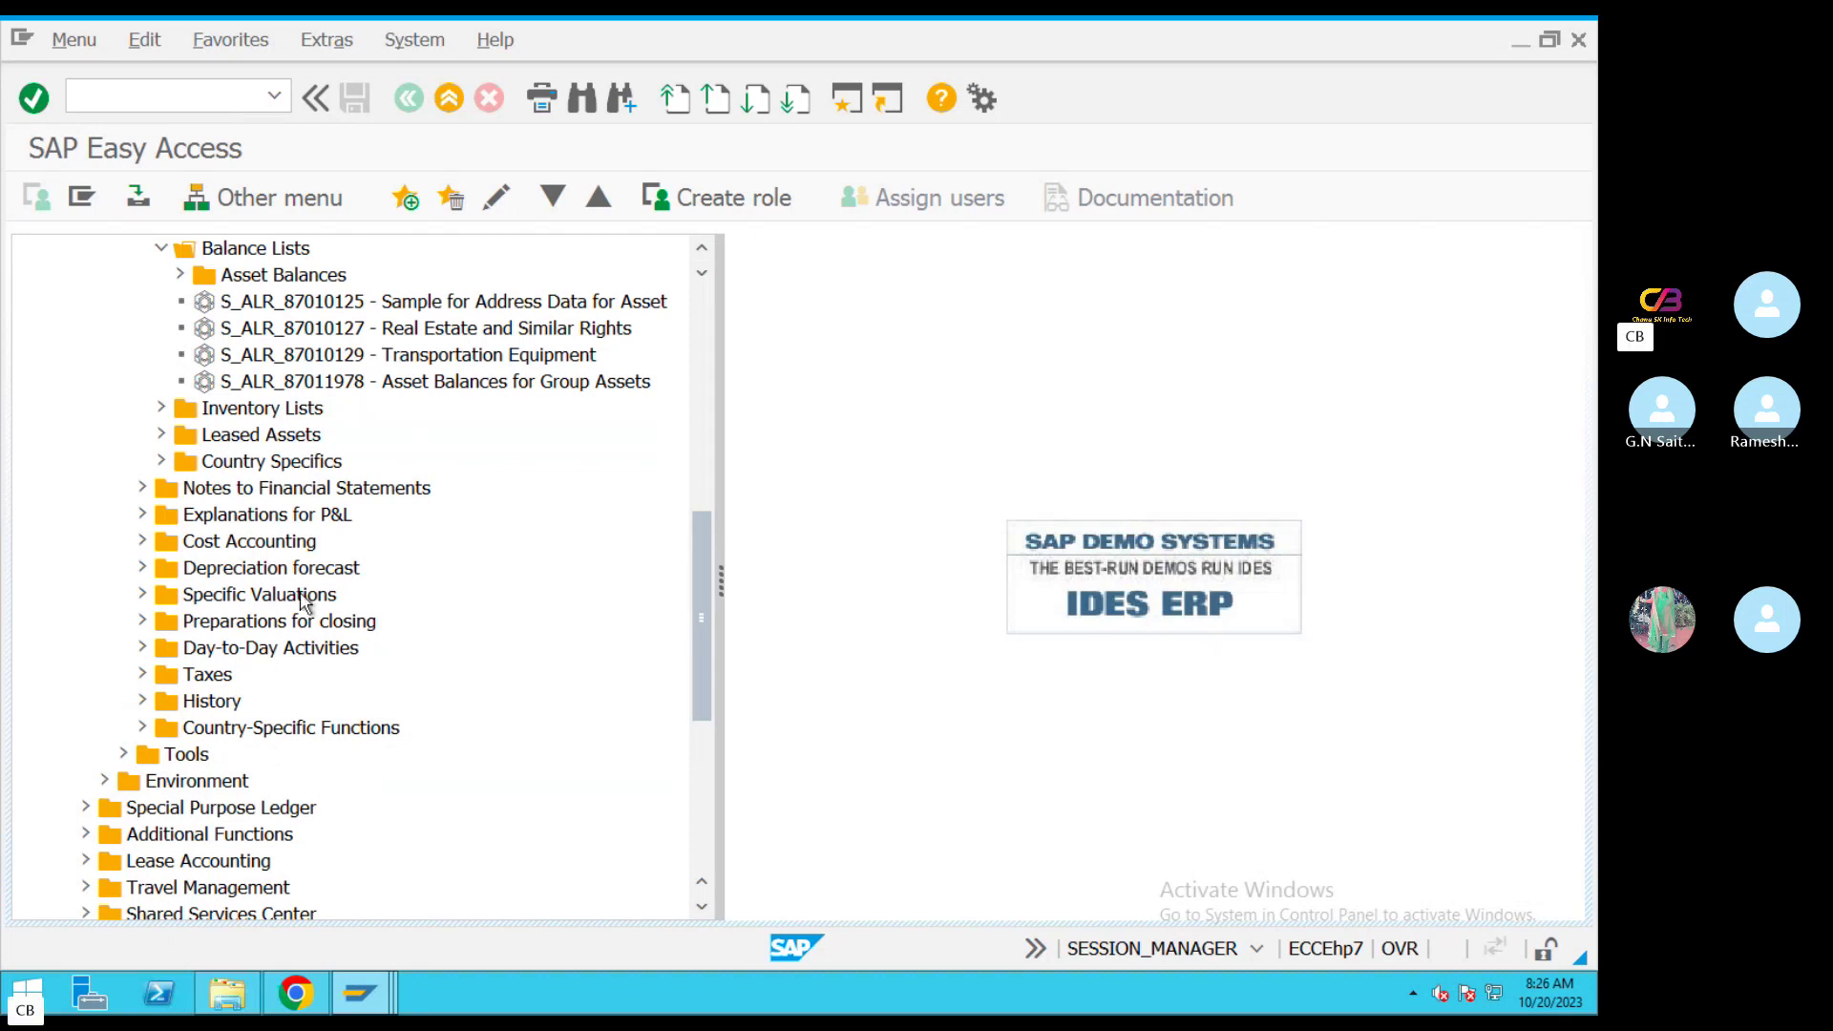
scroll(372, 600, "down", 1)
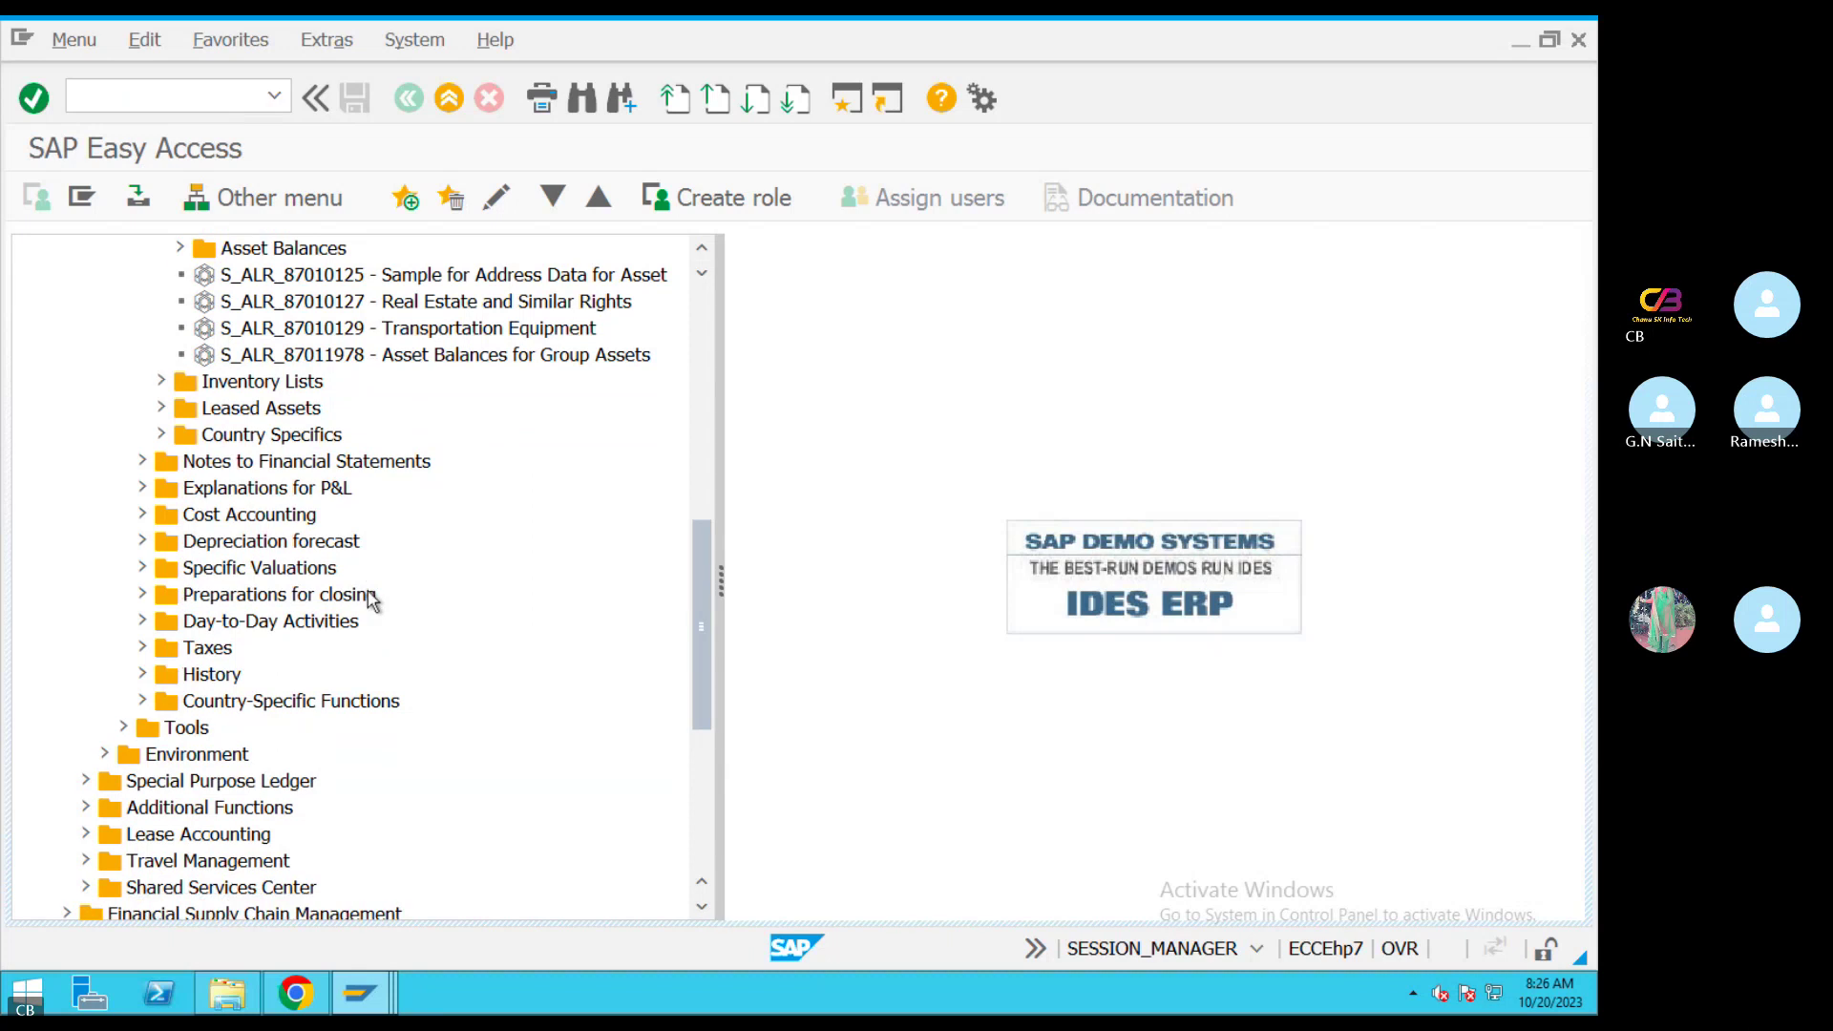
scroll(373, 600, "up", 3)
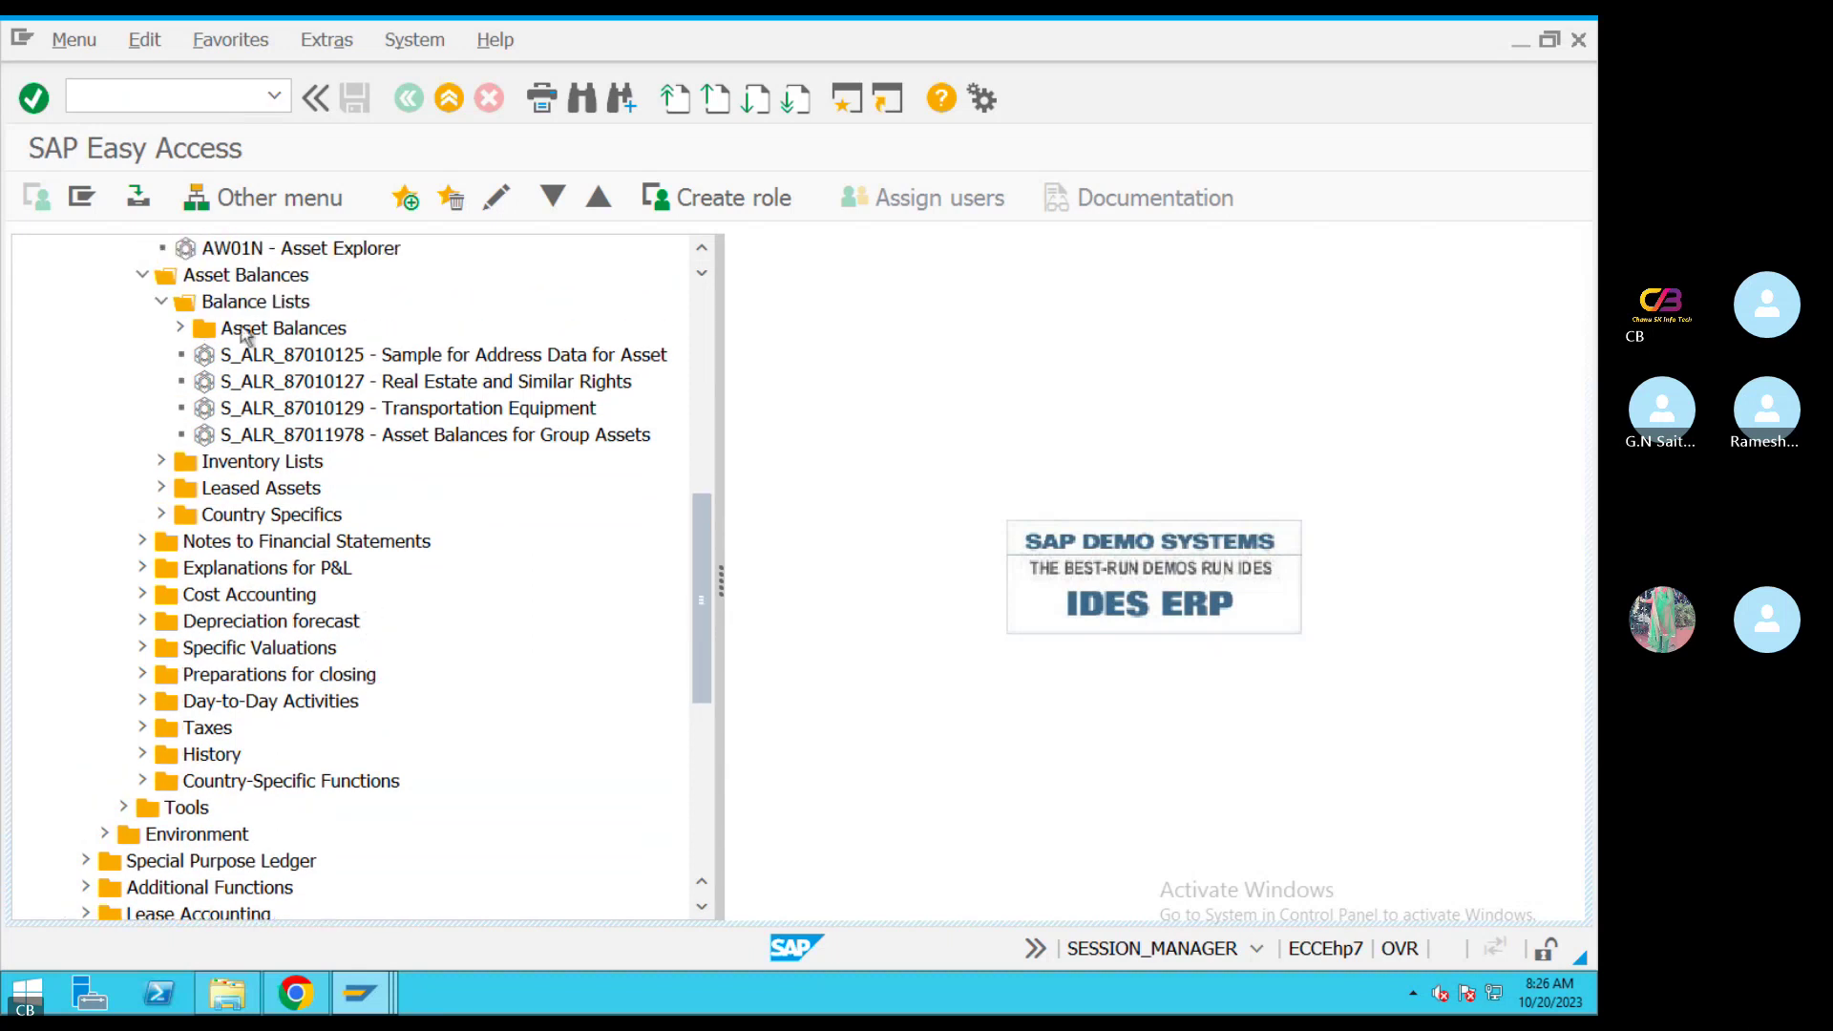
left_click(161, 303)
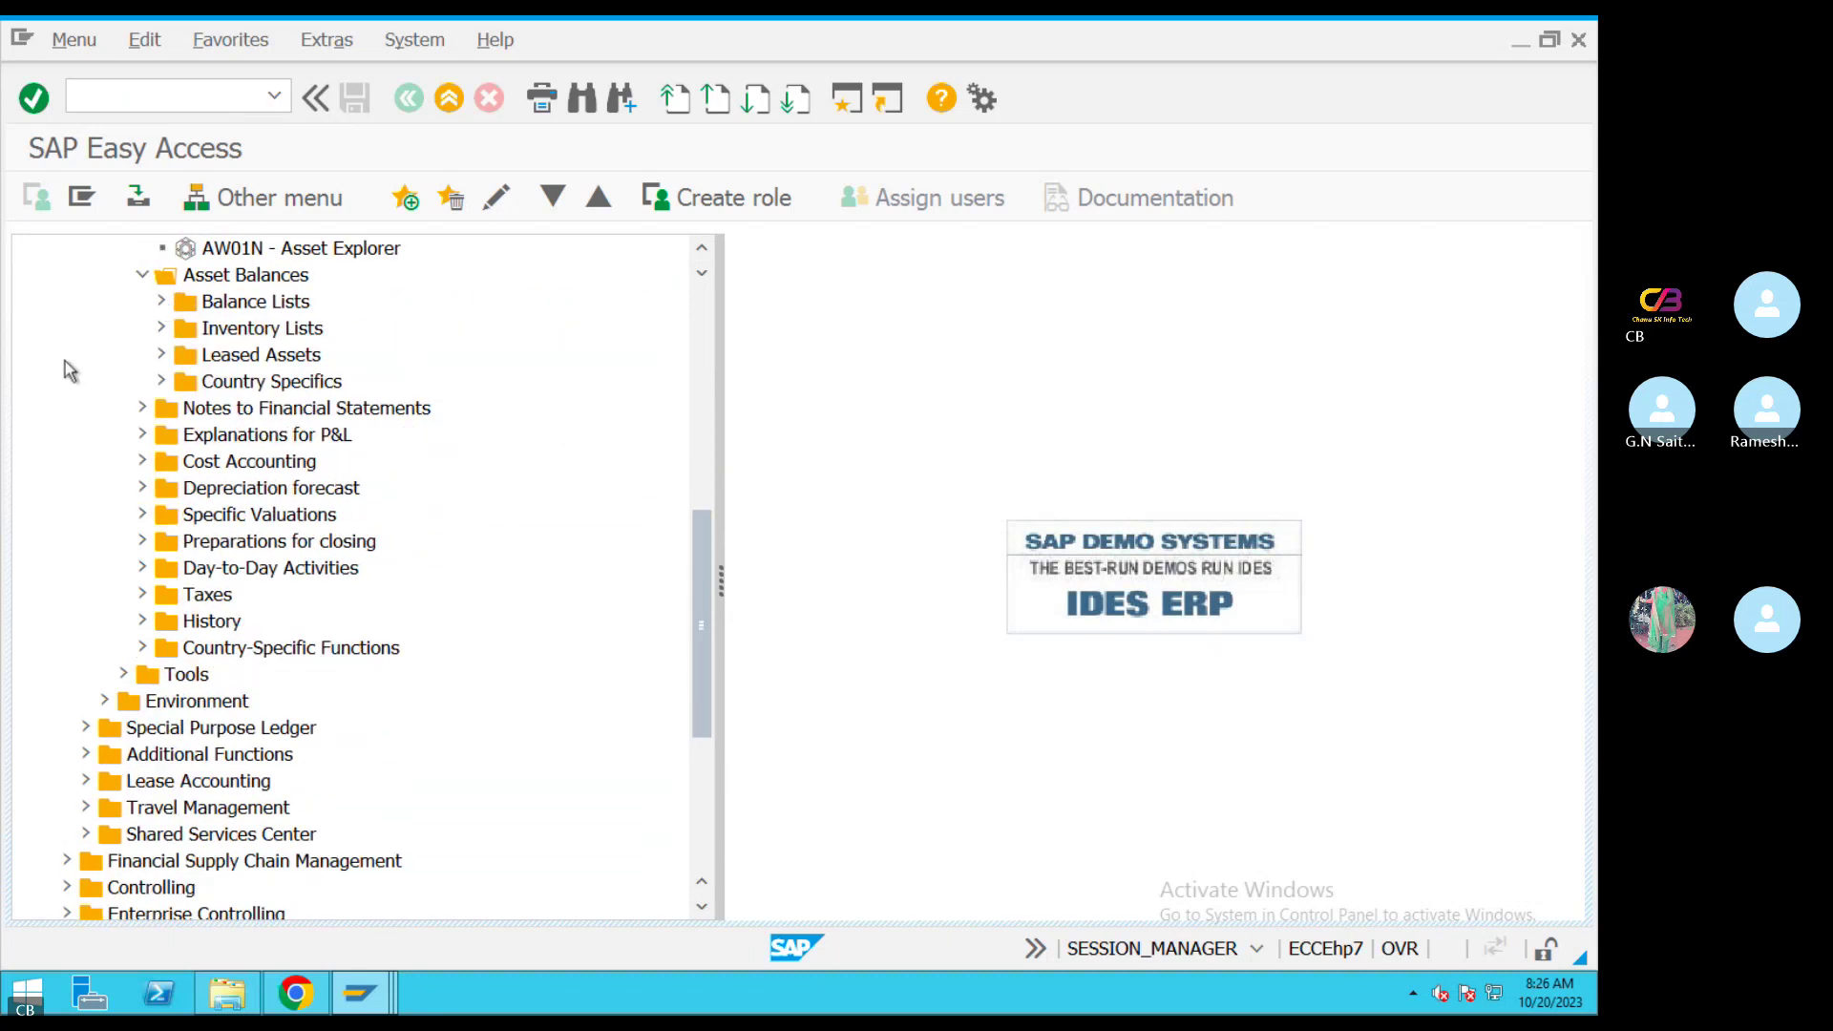
scroll(63, 372, "up", 1)
scroll(61, 377, "up", 4)
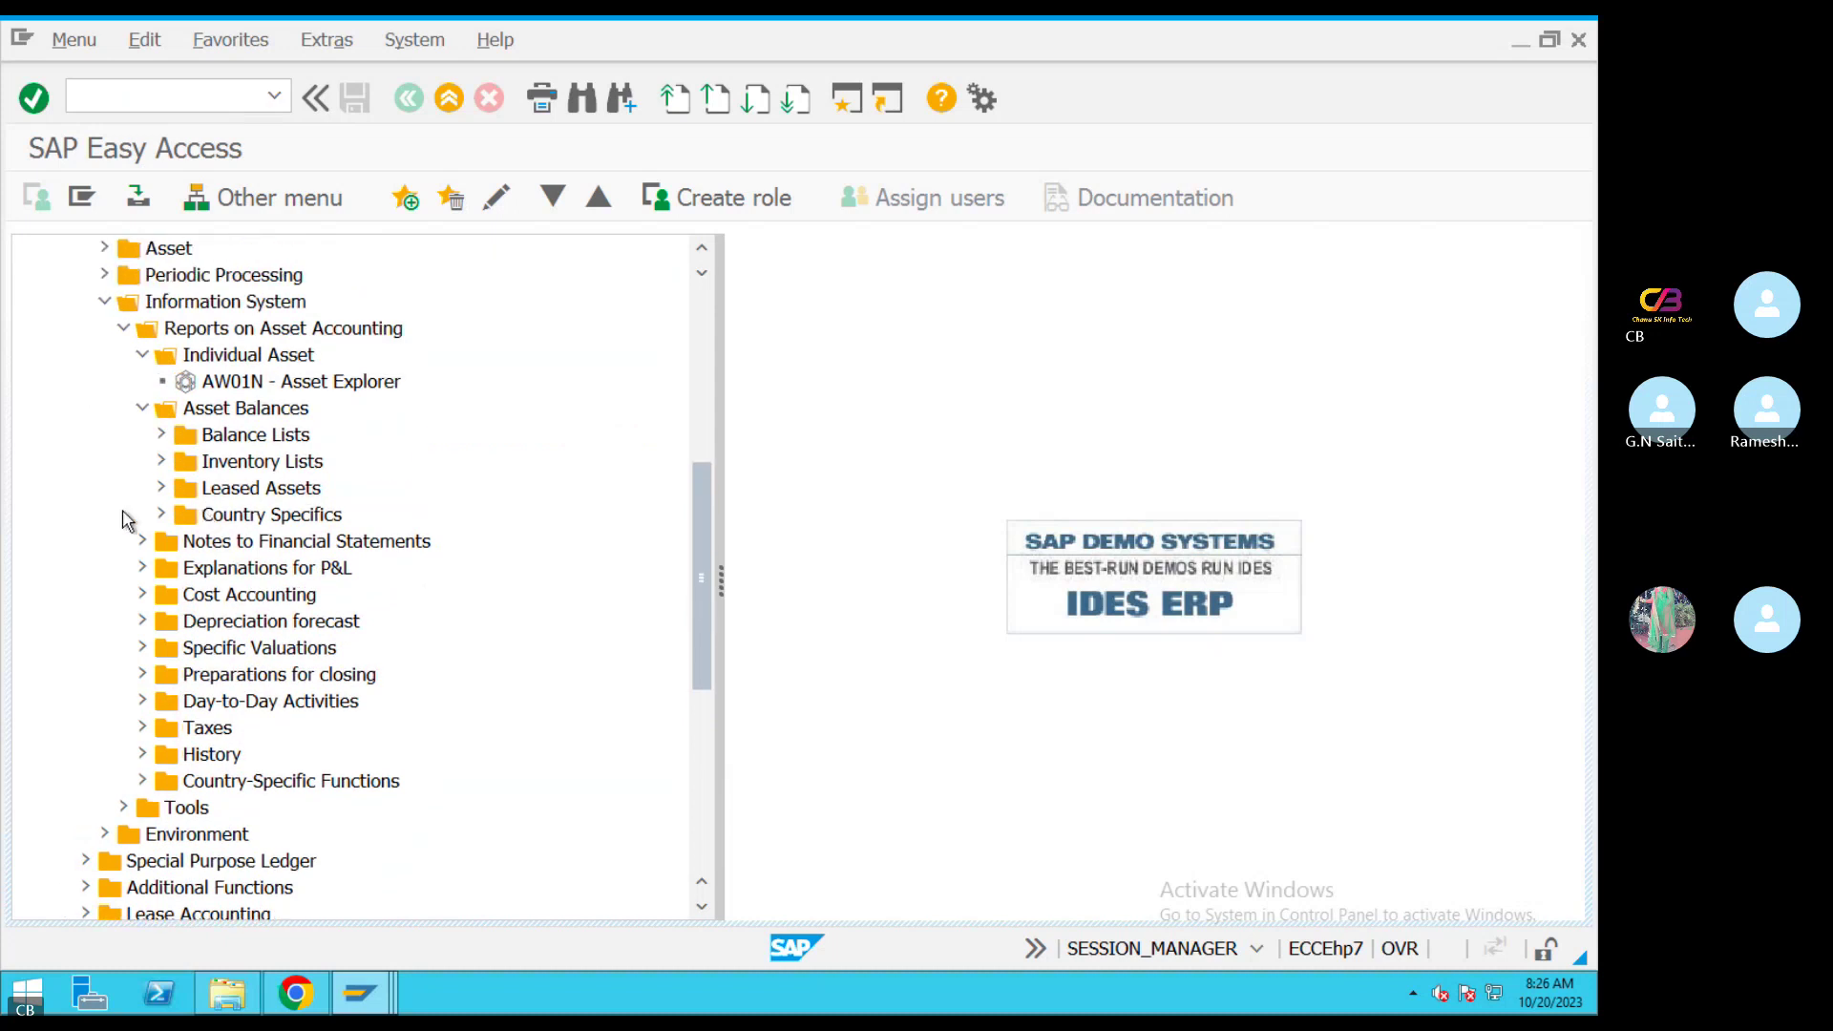
Run the Depreciation Current Year report (S_ALR_87012026) for company code ZN03, asset class ZN4, report date 31.03.2024, and exit after checking the totals
left_click(142, 622)
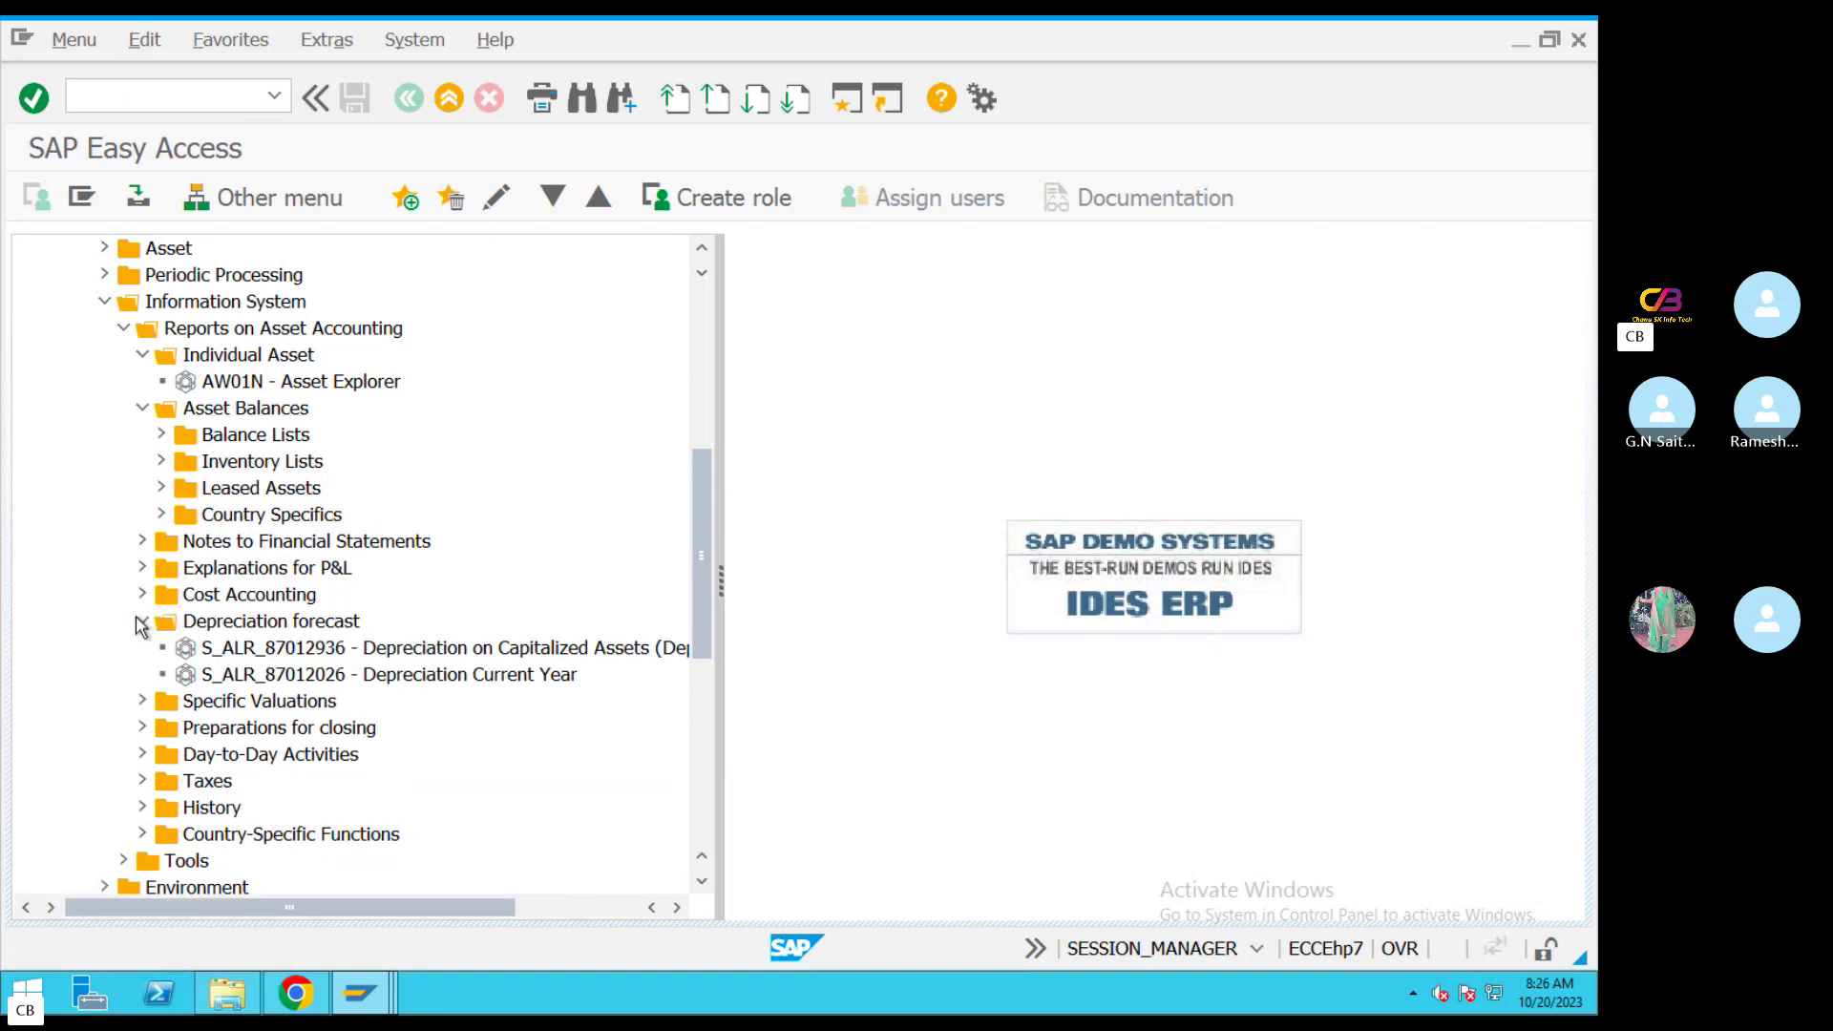
double_click(497, 676)
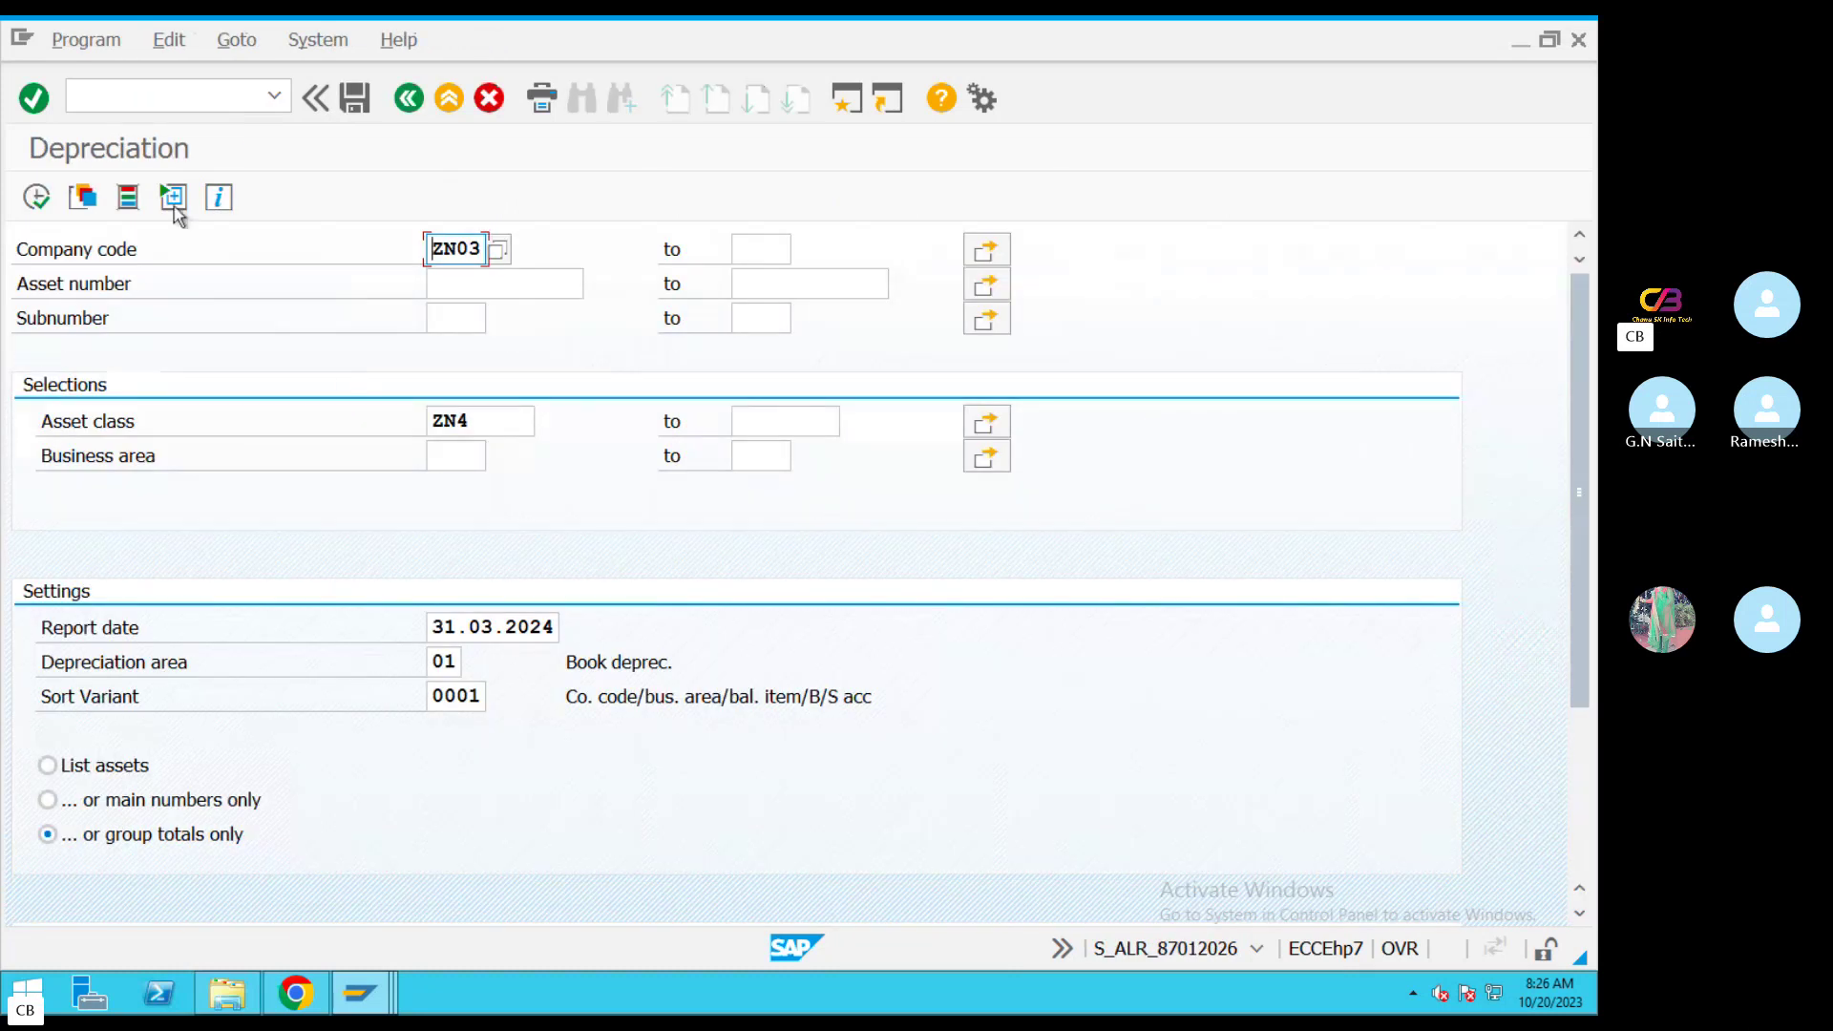
left_click(44, 198)
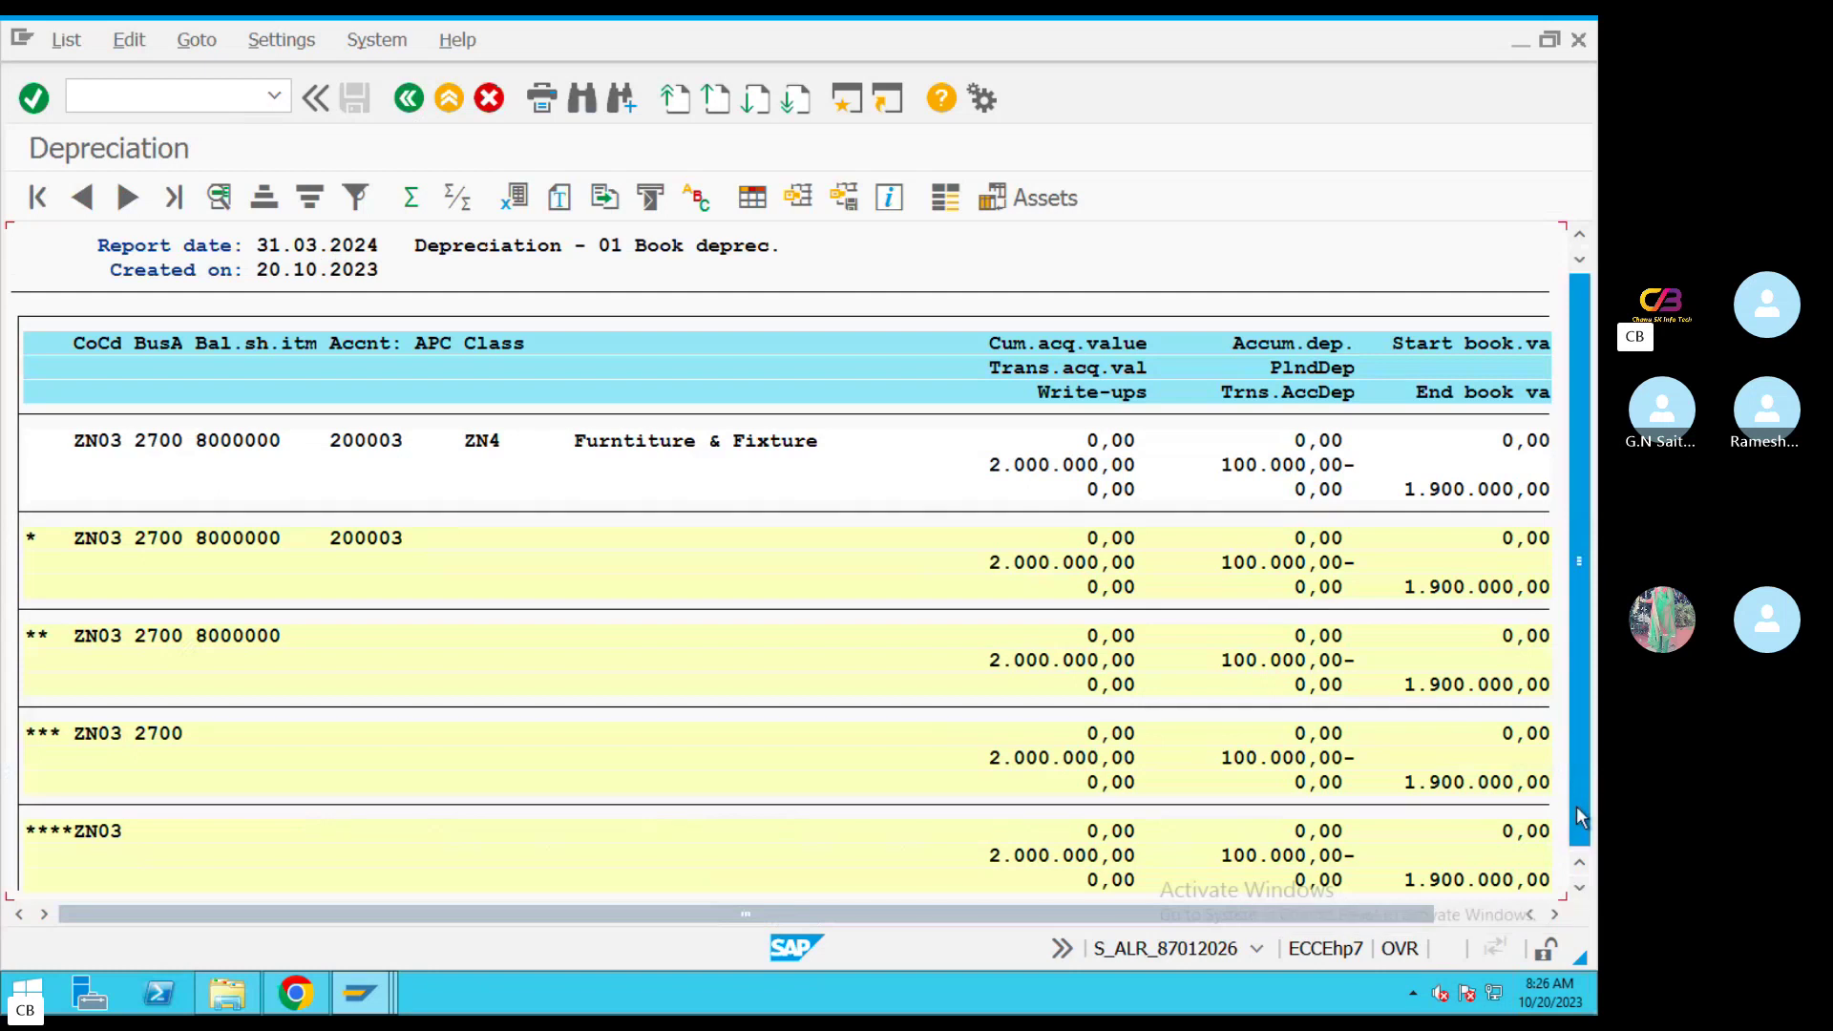
scroll(1577, 799, "down", 1)
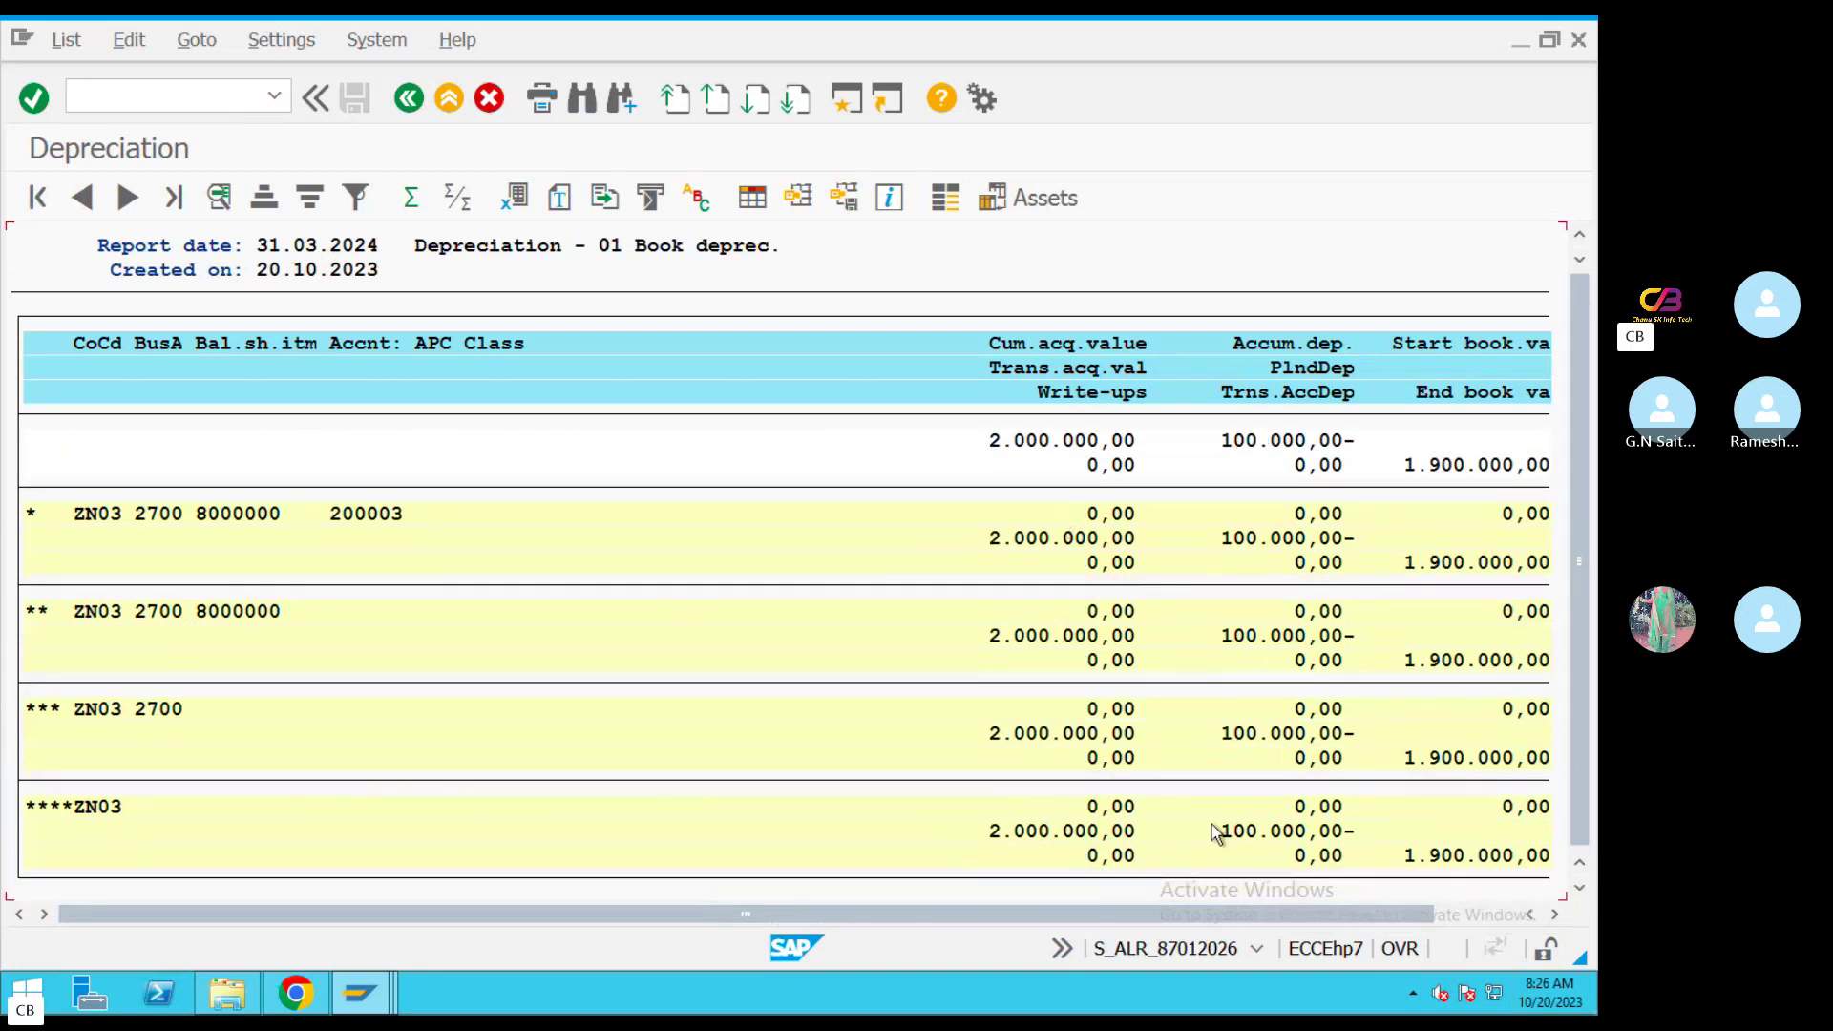
left_click(411, 99)
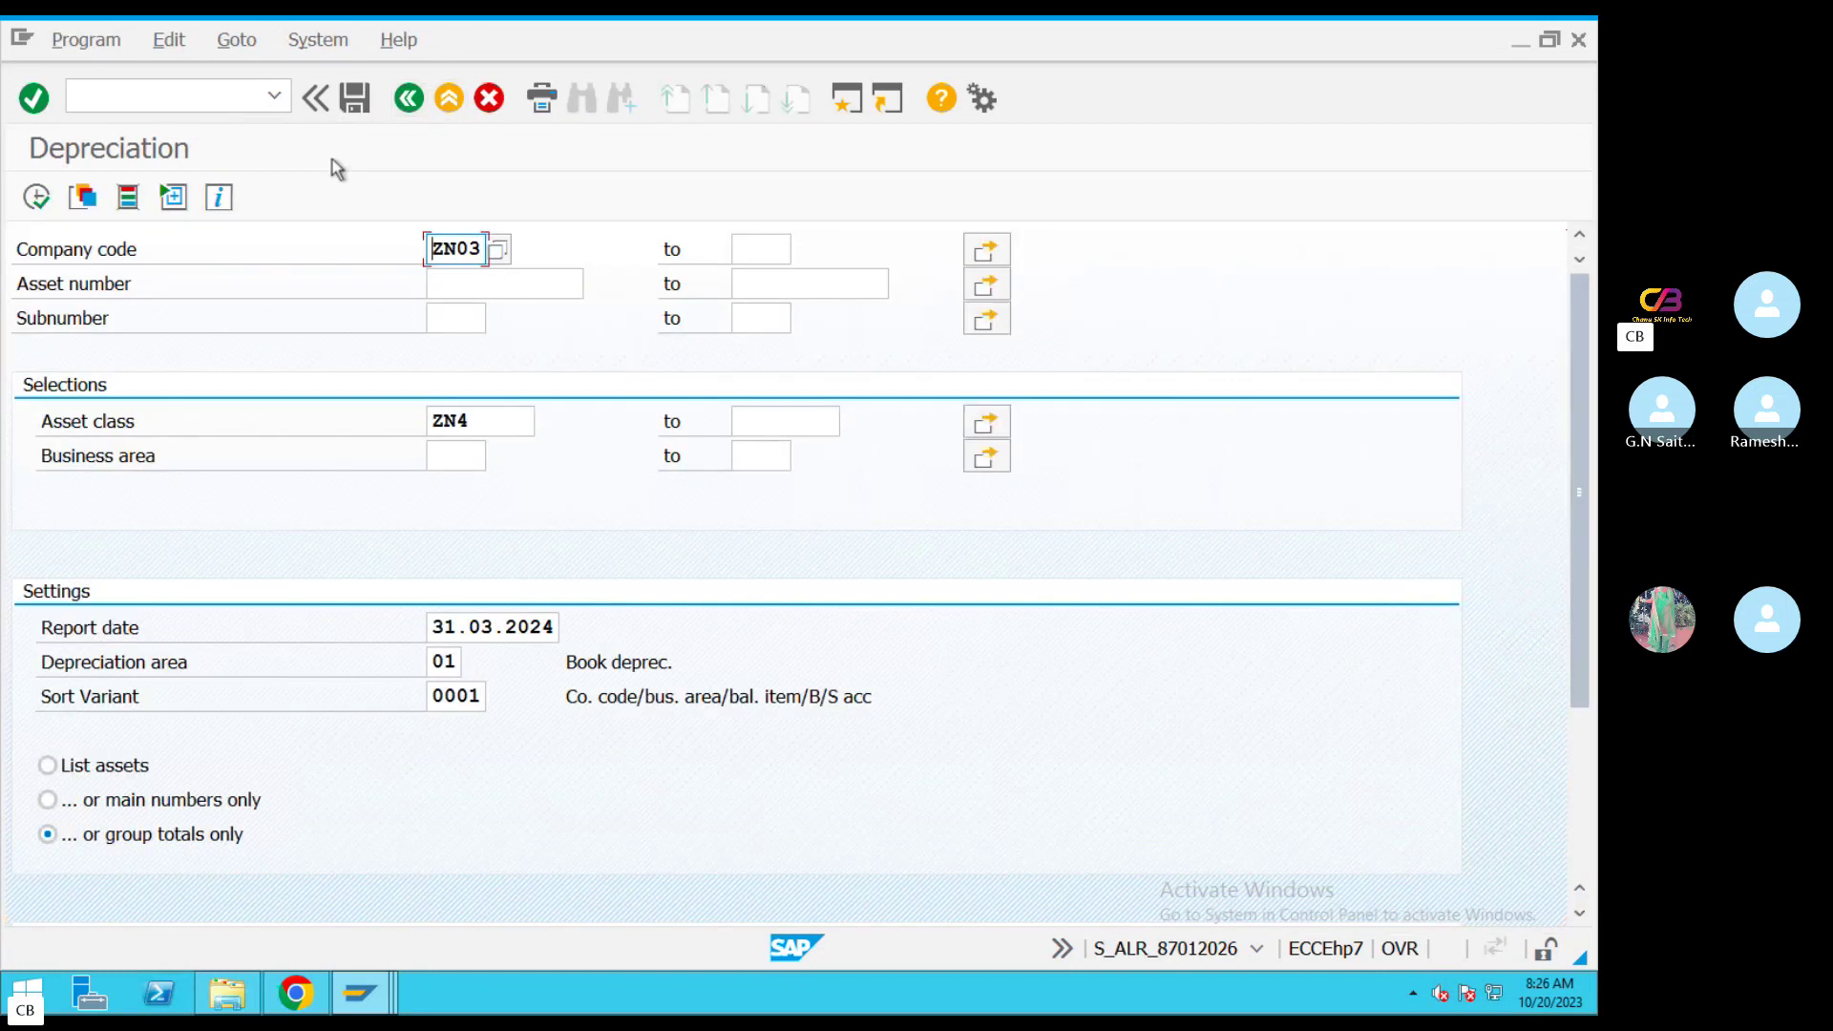
left_click(408, 98)
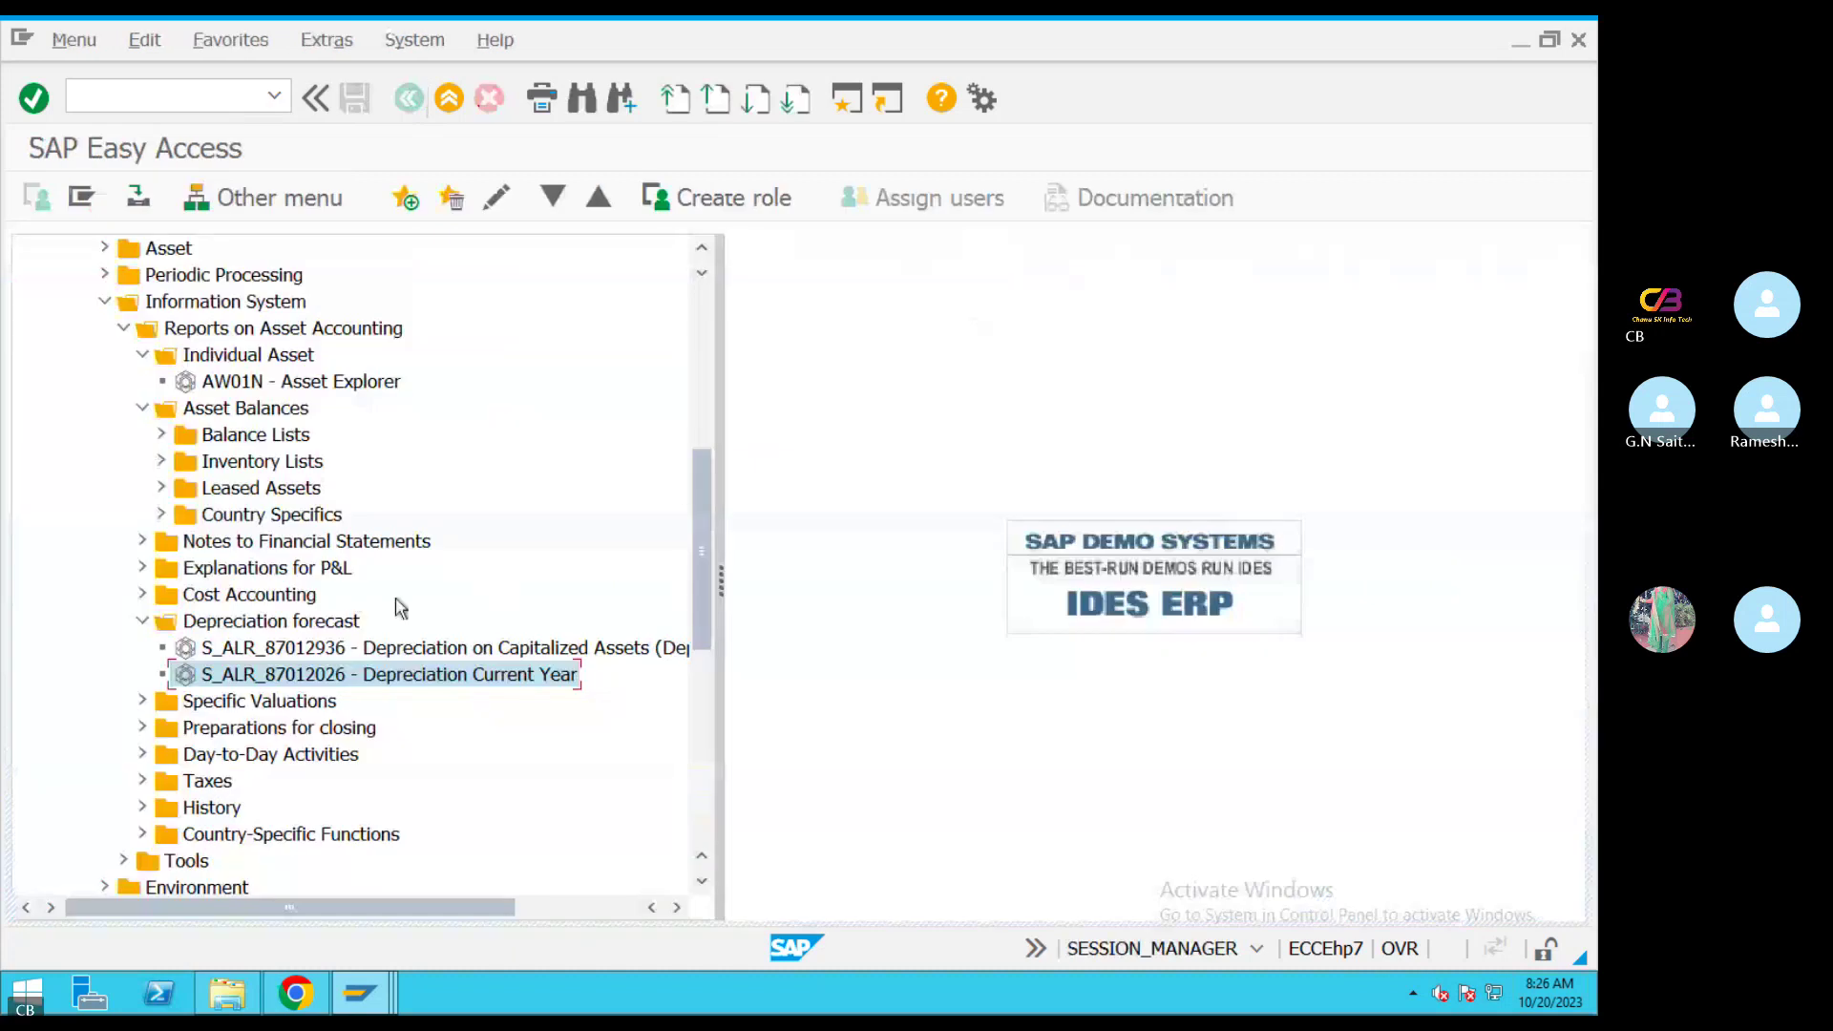
Look through the reports offered under Balance Lists and Inventory Lists in Asset Balances, and switch away from the remote session
left_click(162, 436)
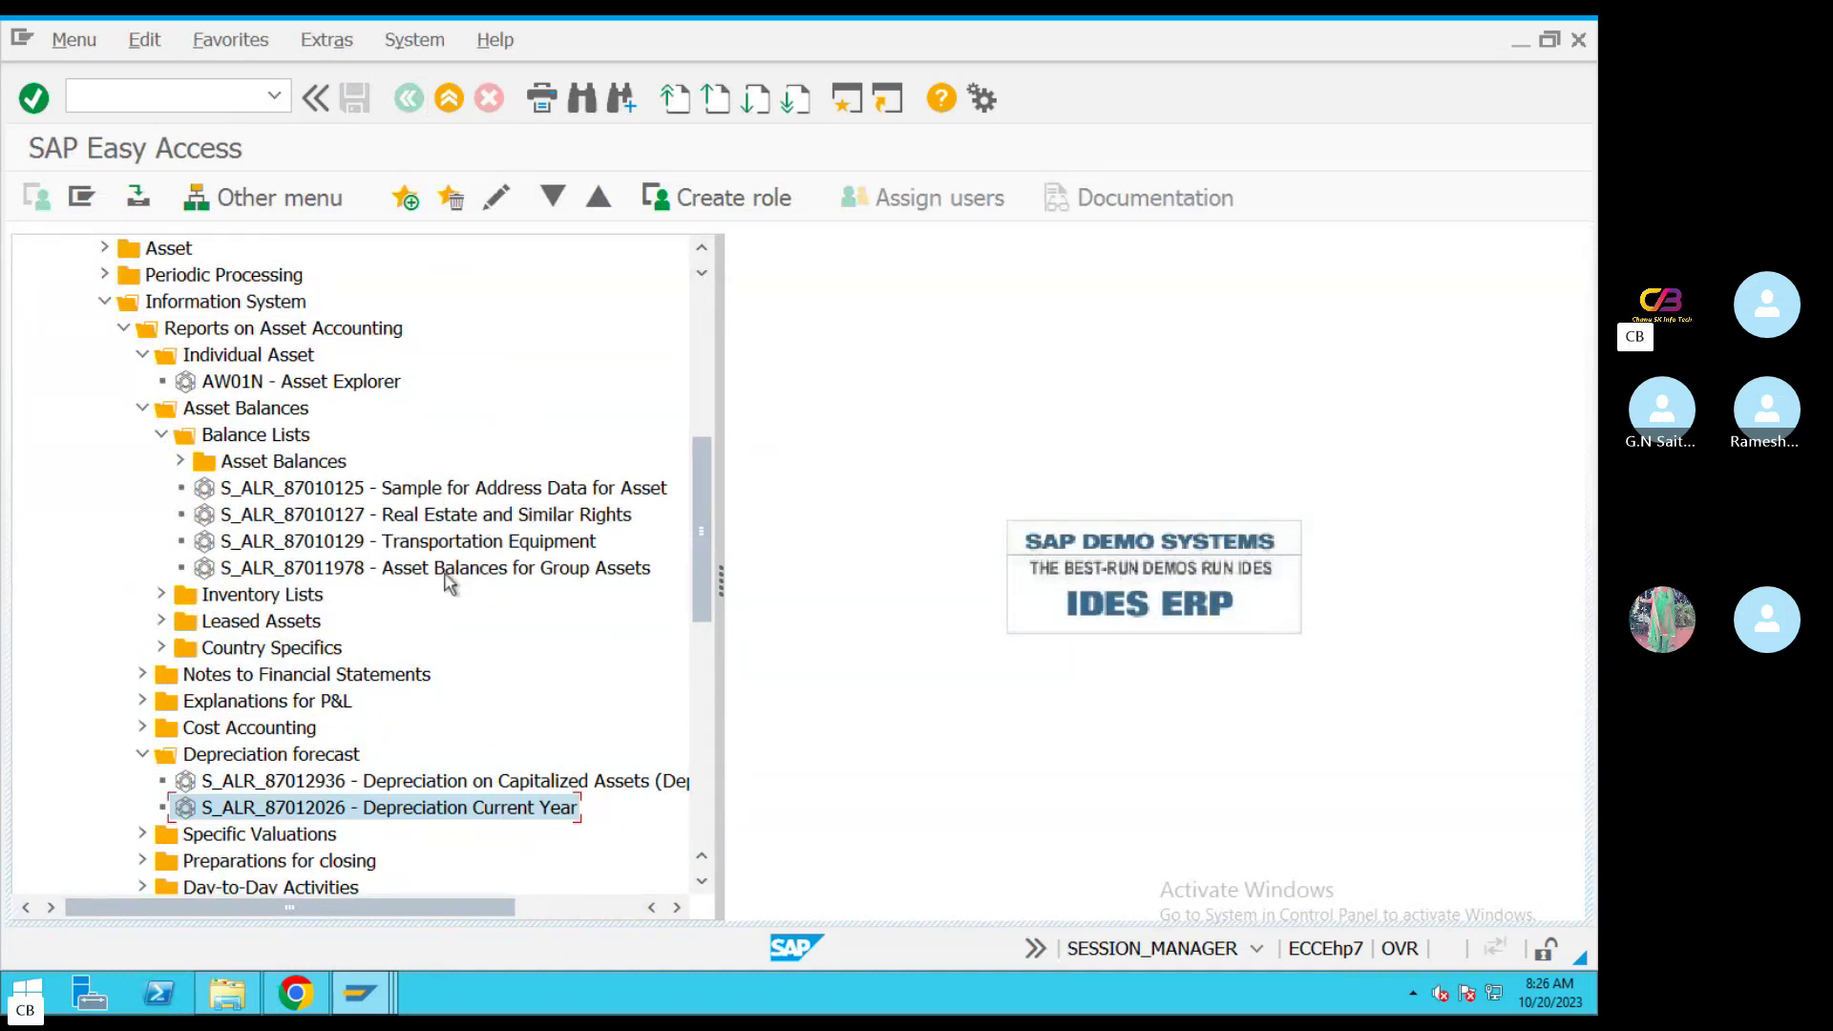
left_click(160, 595)
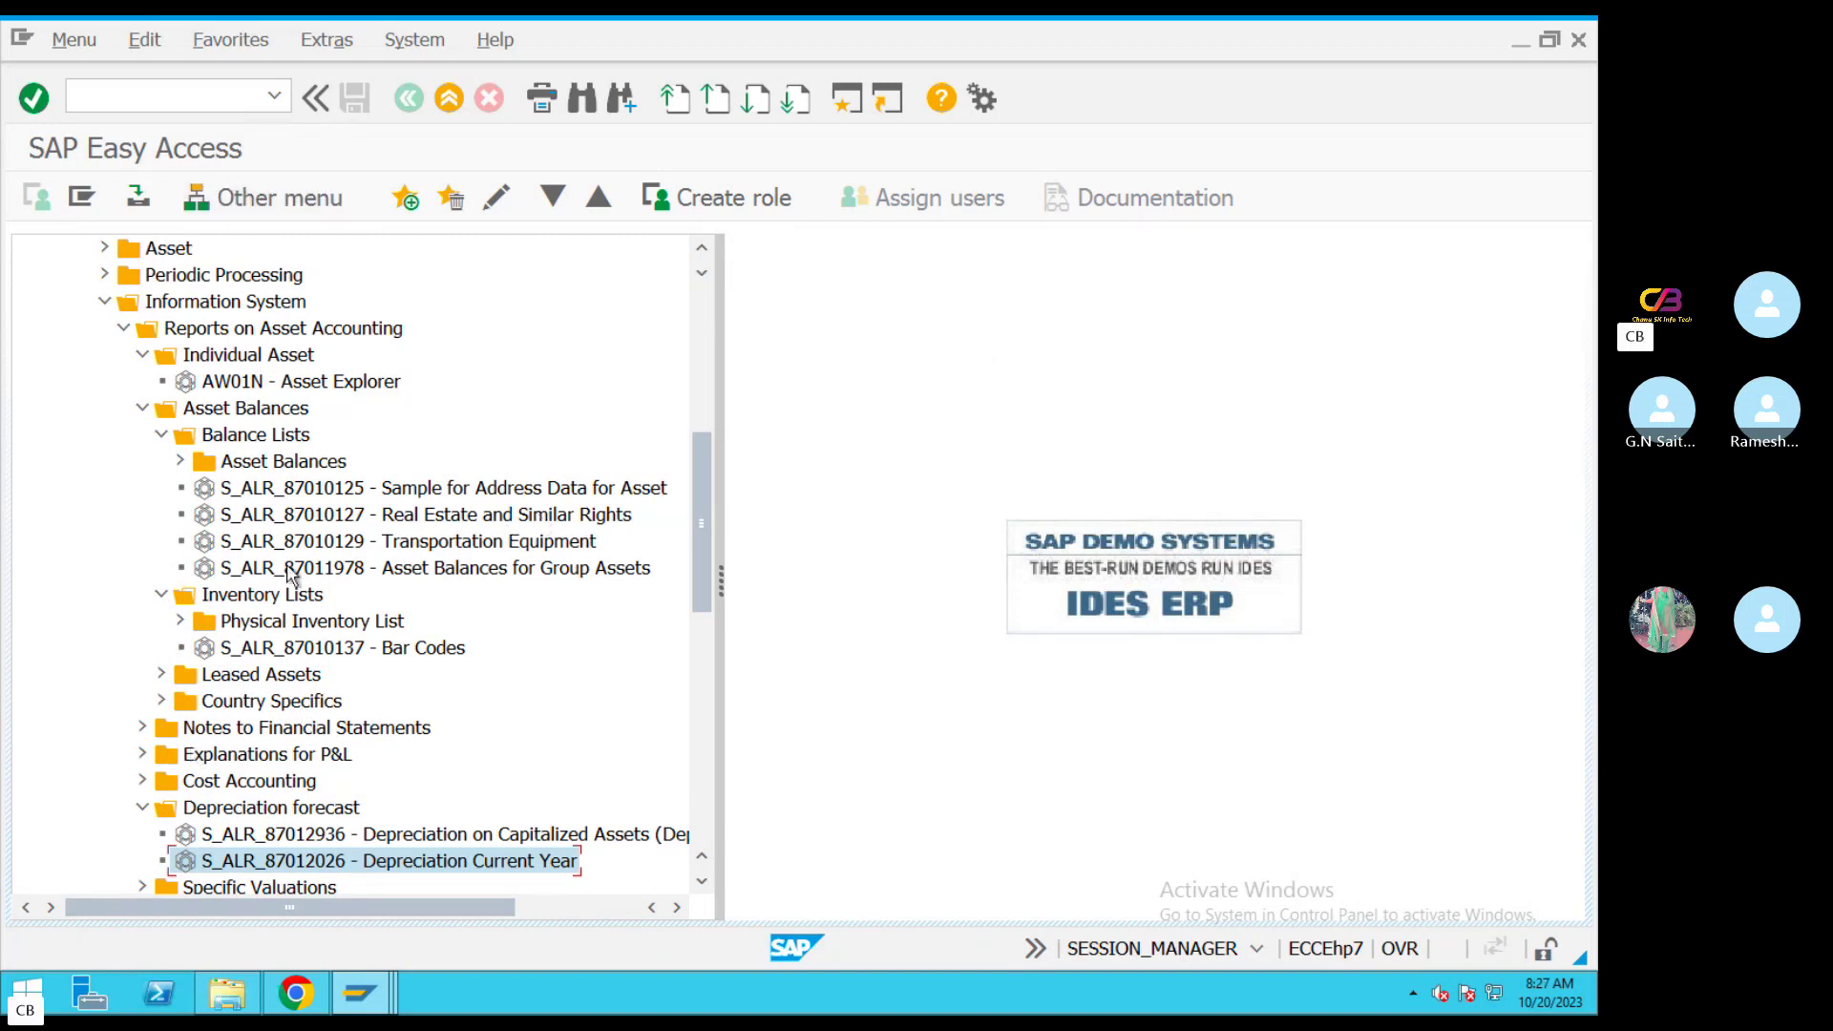
key("super+Tab")
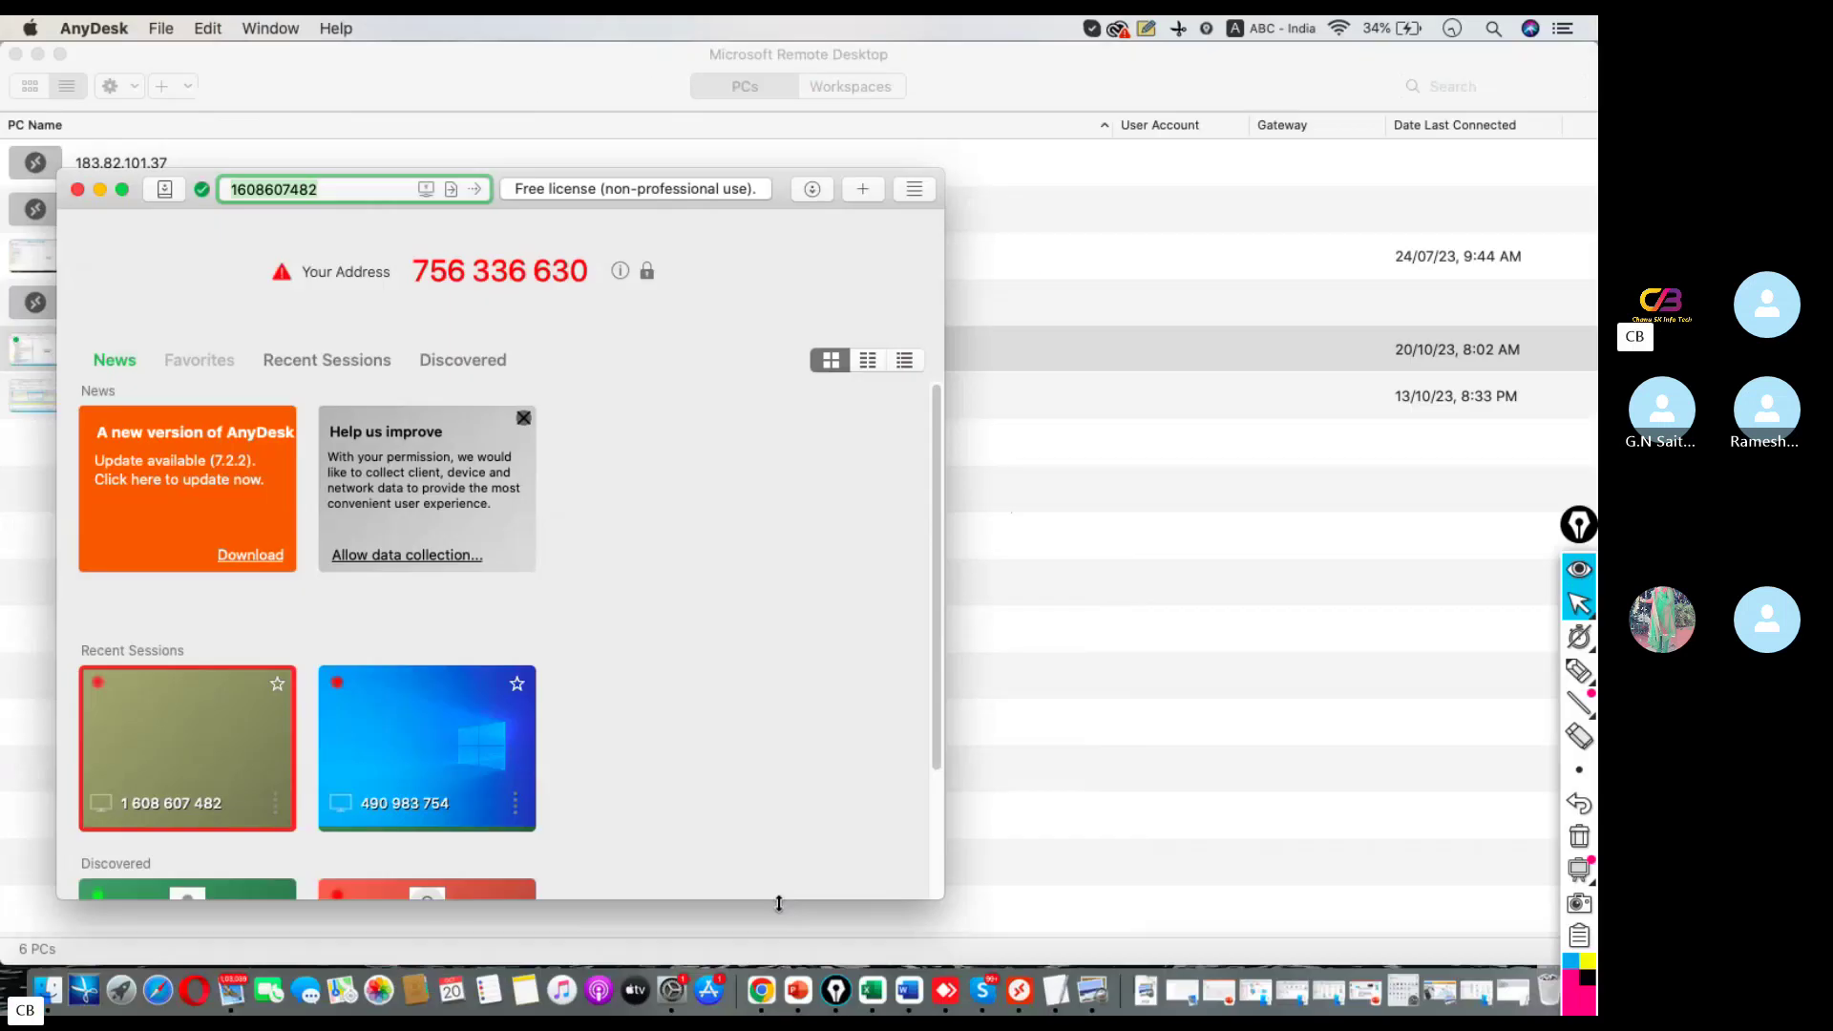
Switch to Chrome and expand its new window to full screen
left_click(764, 965)
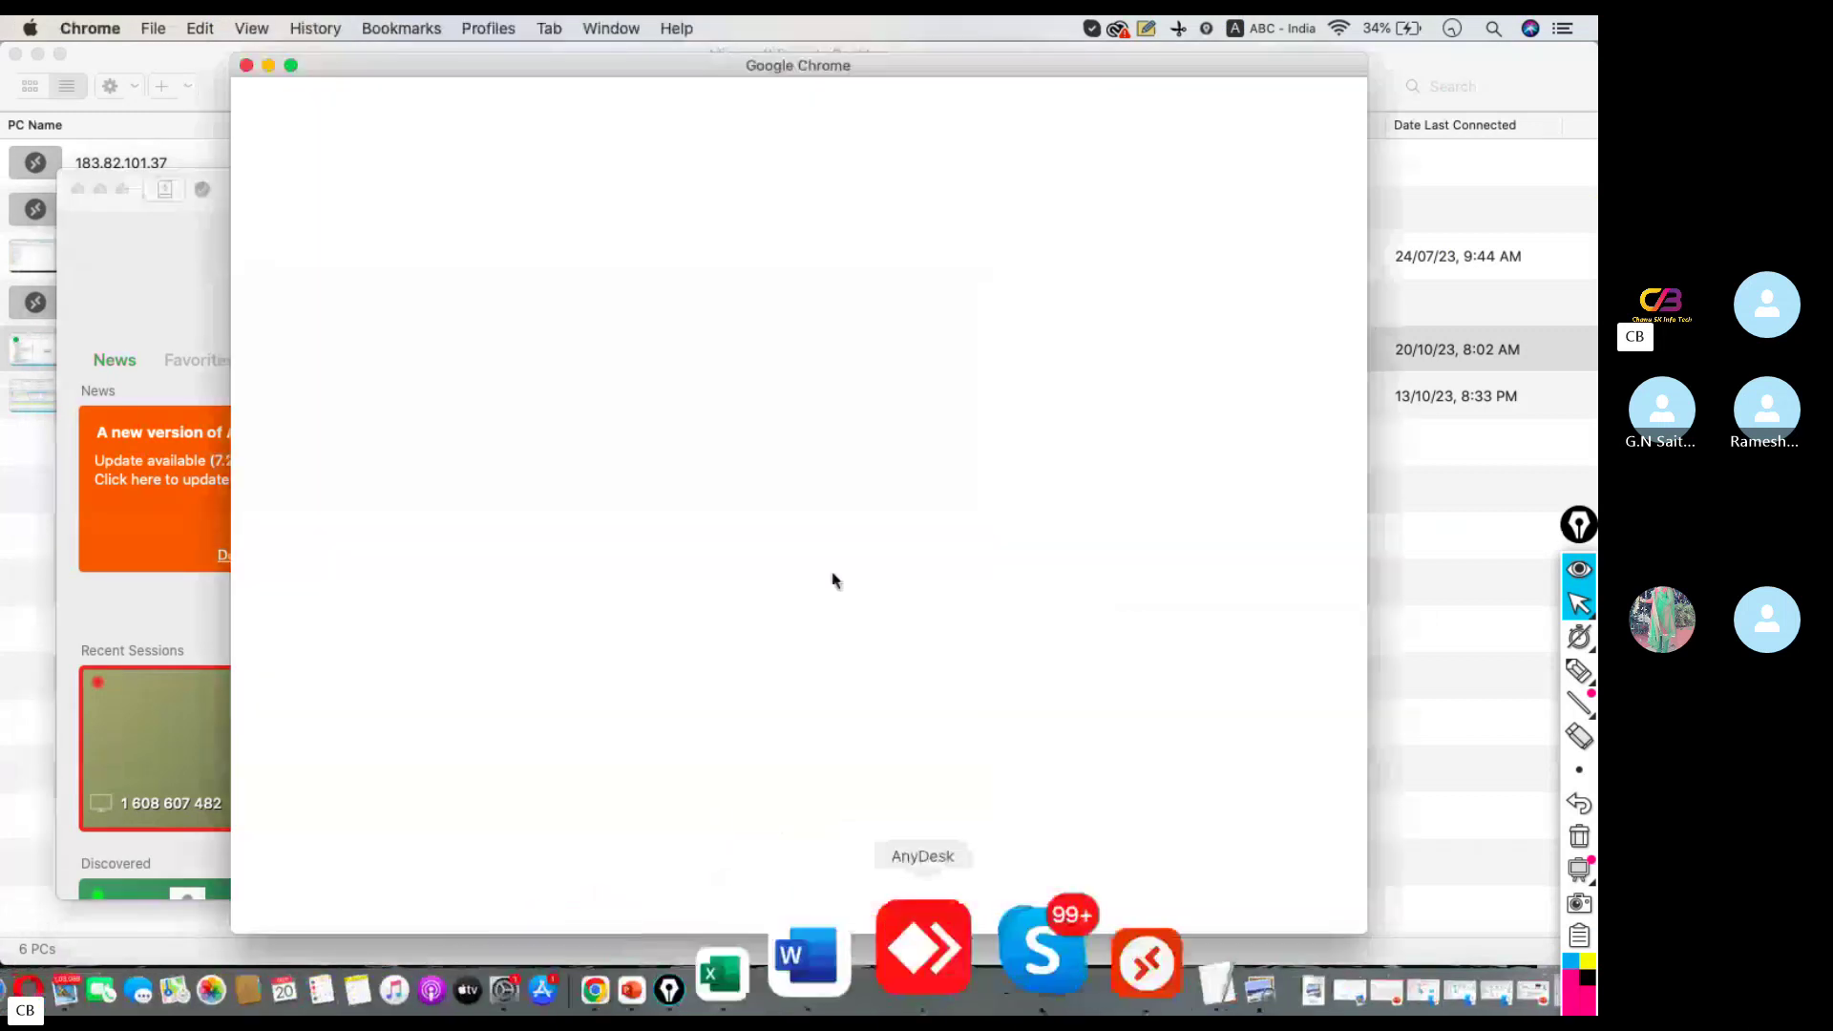
left_click(290, 65)
left_click(439, 616)
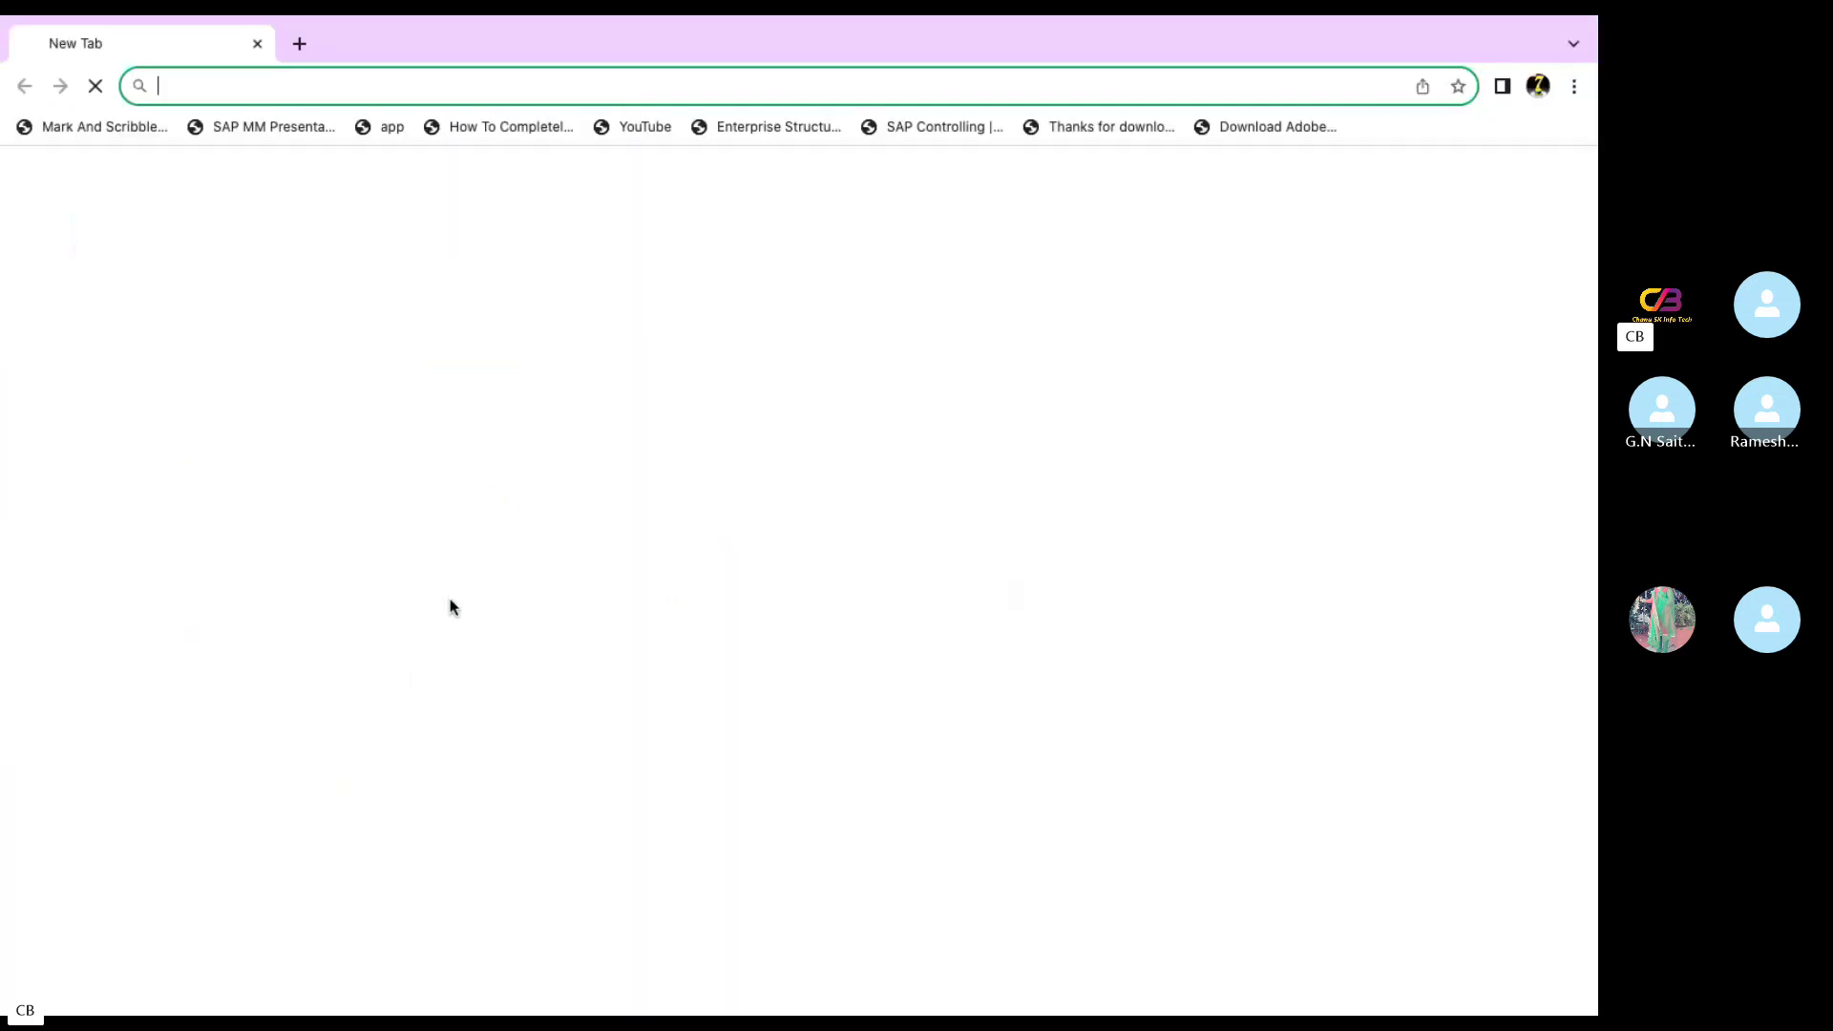
Search Google for "asset depreciation report in sap"
type("Asset")
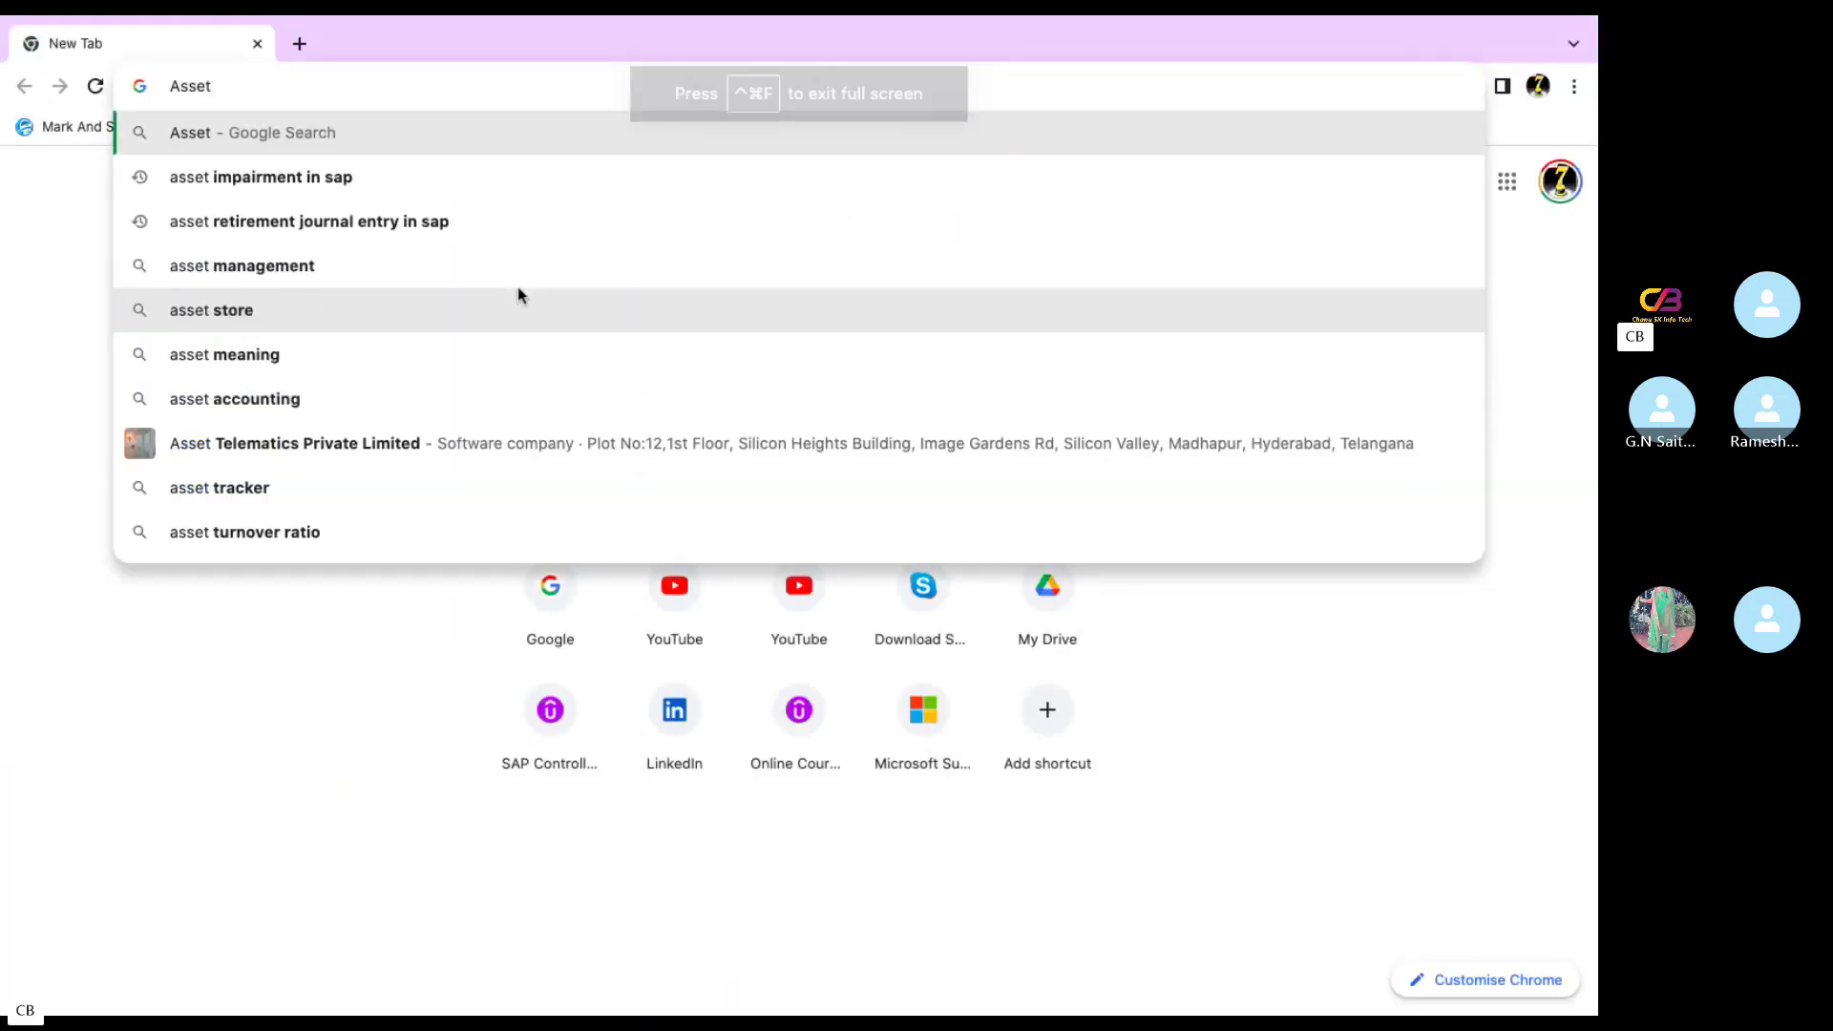
type(" dpr")
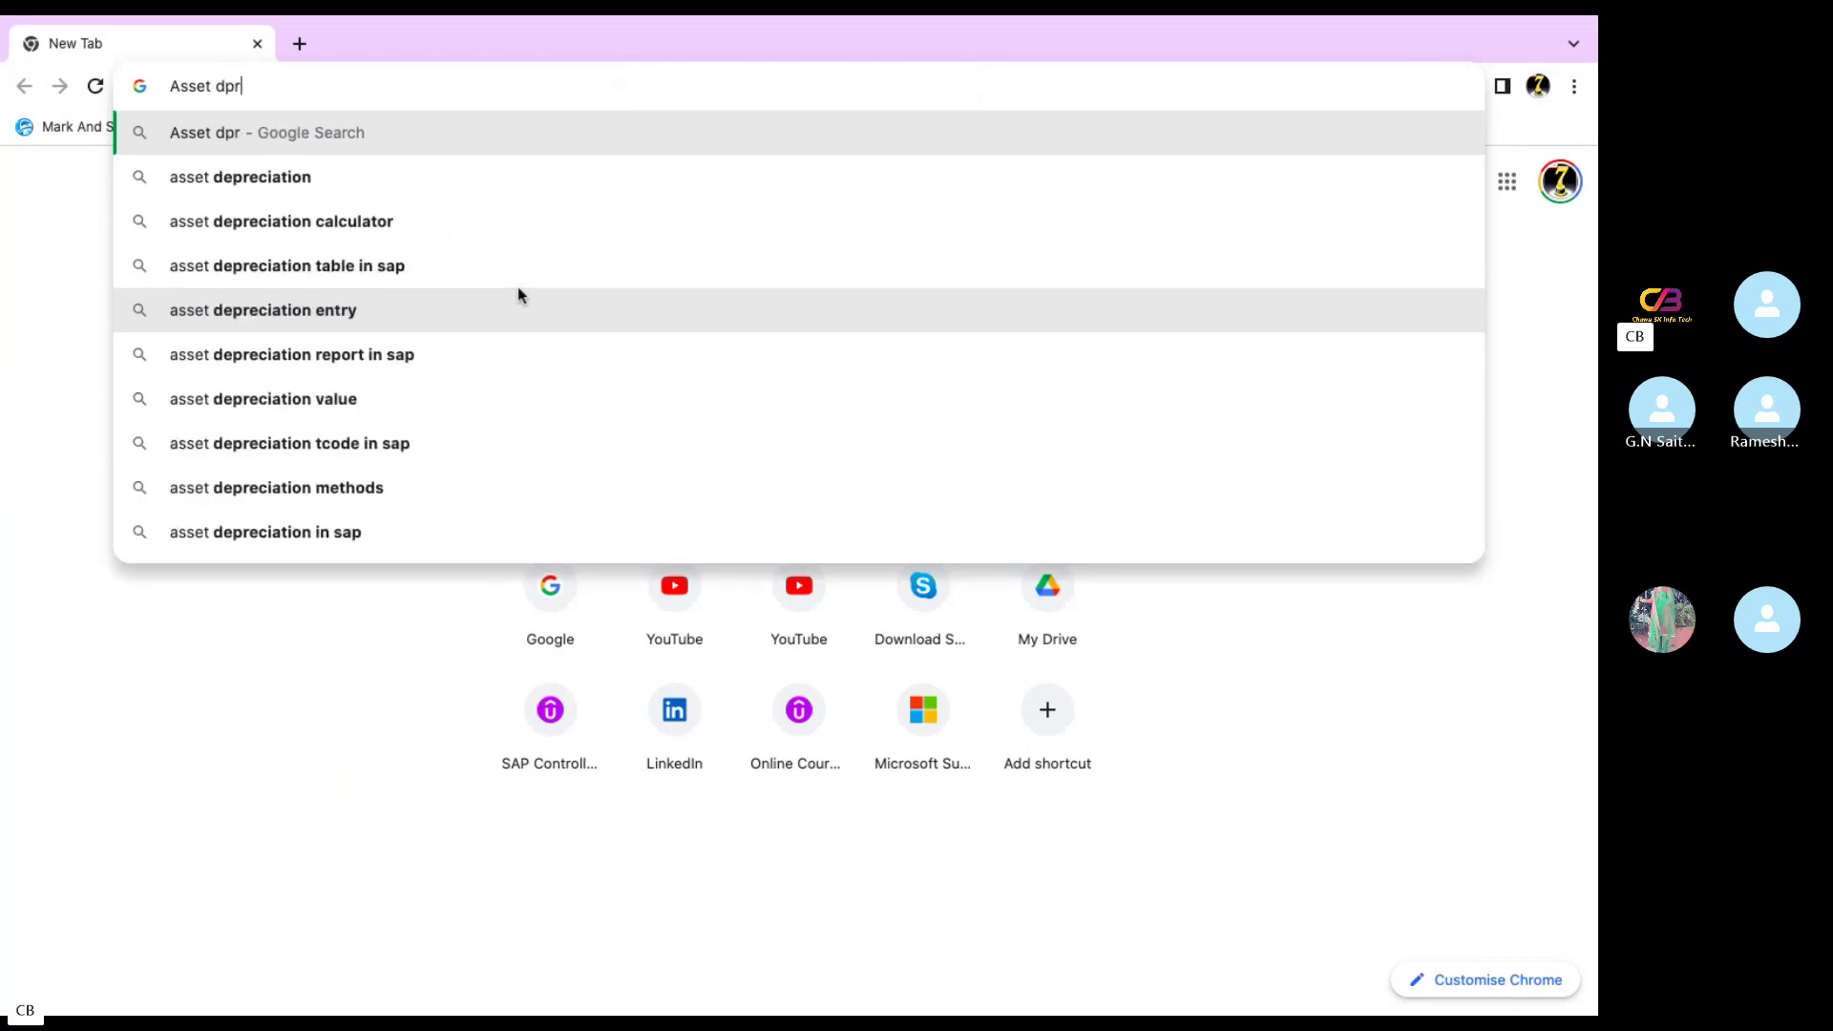
key("BackSpace")
key("BackSpace")
type("e")
key("BackSpace")
type("r")
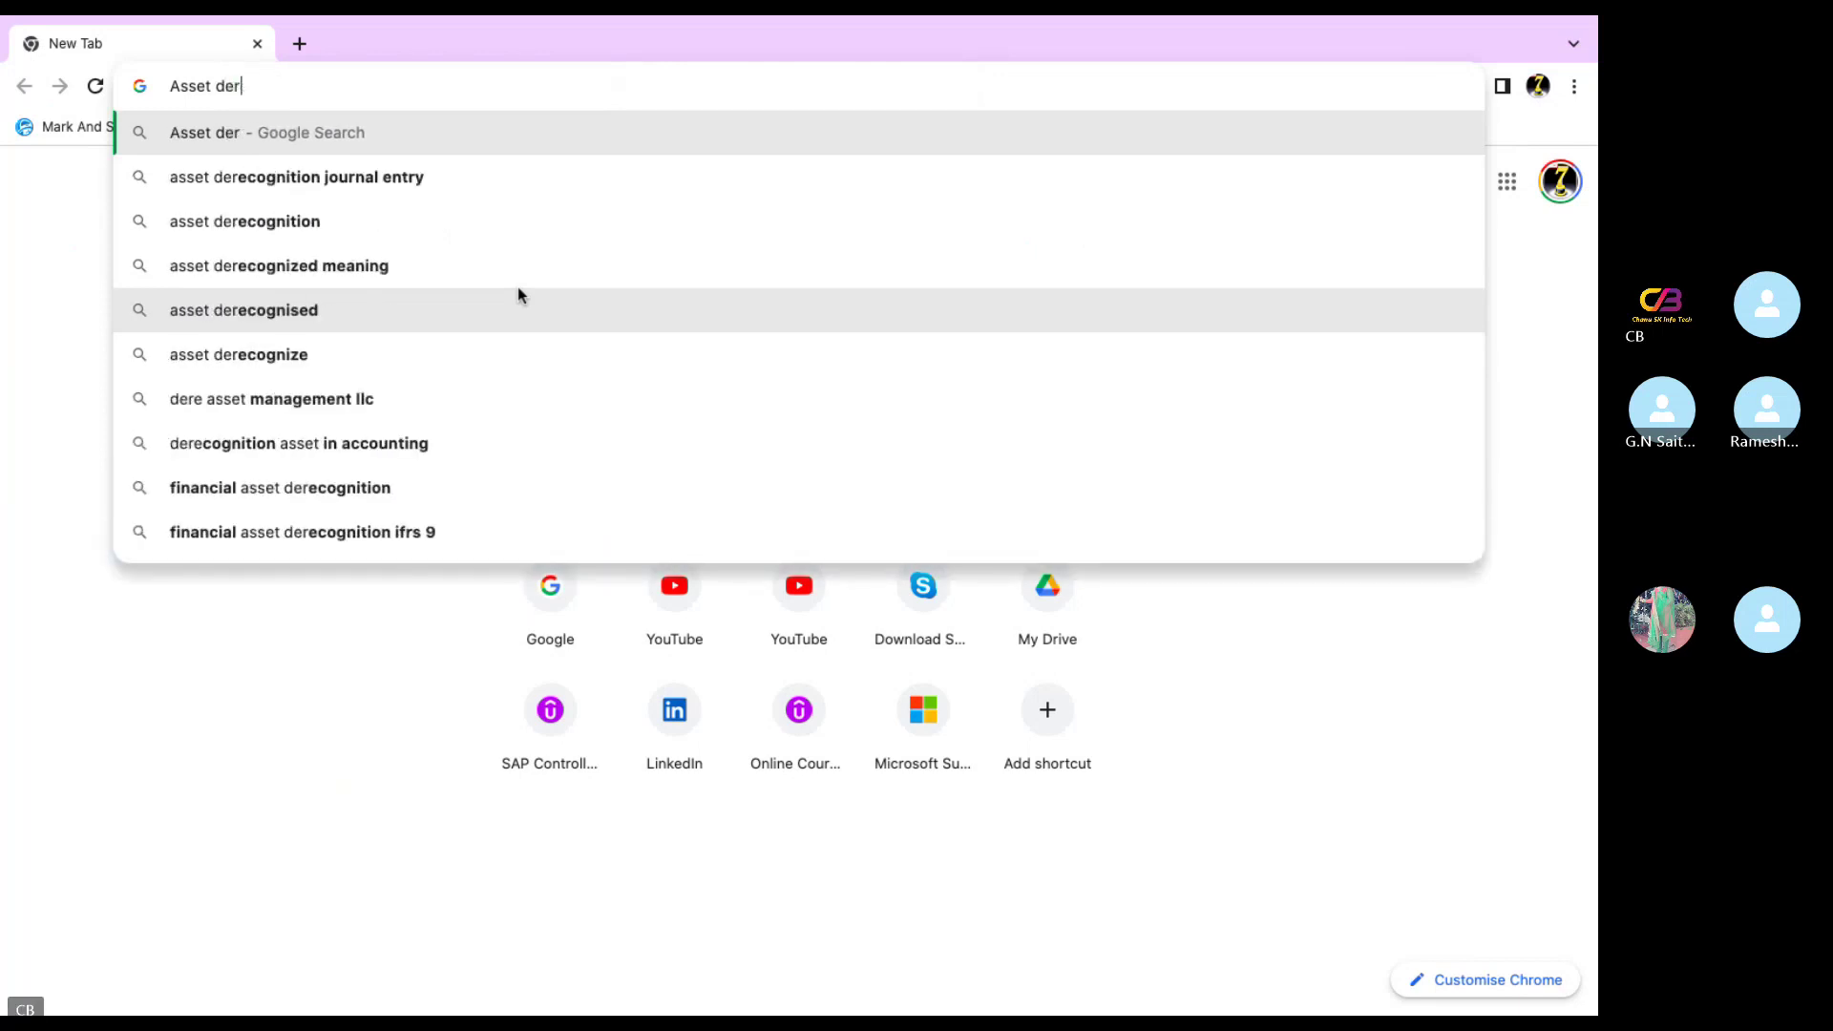
key("BackSpace")
type("preciatin")
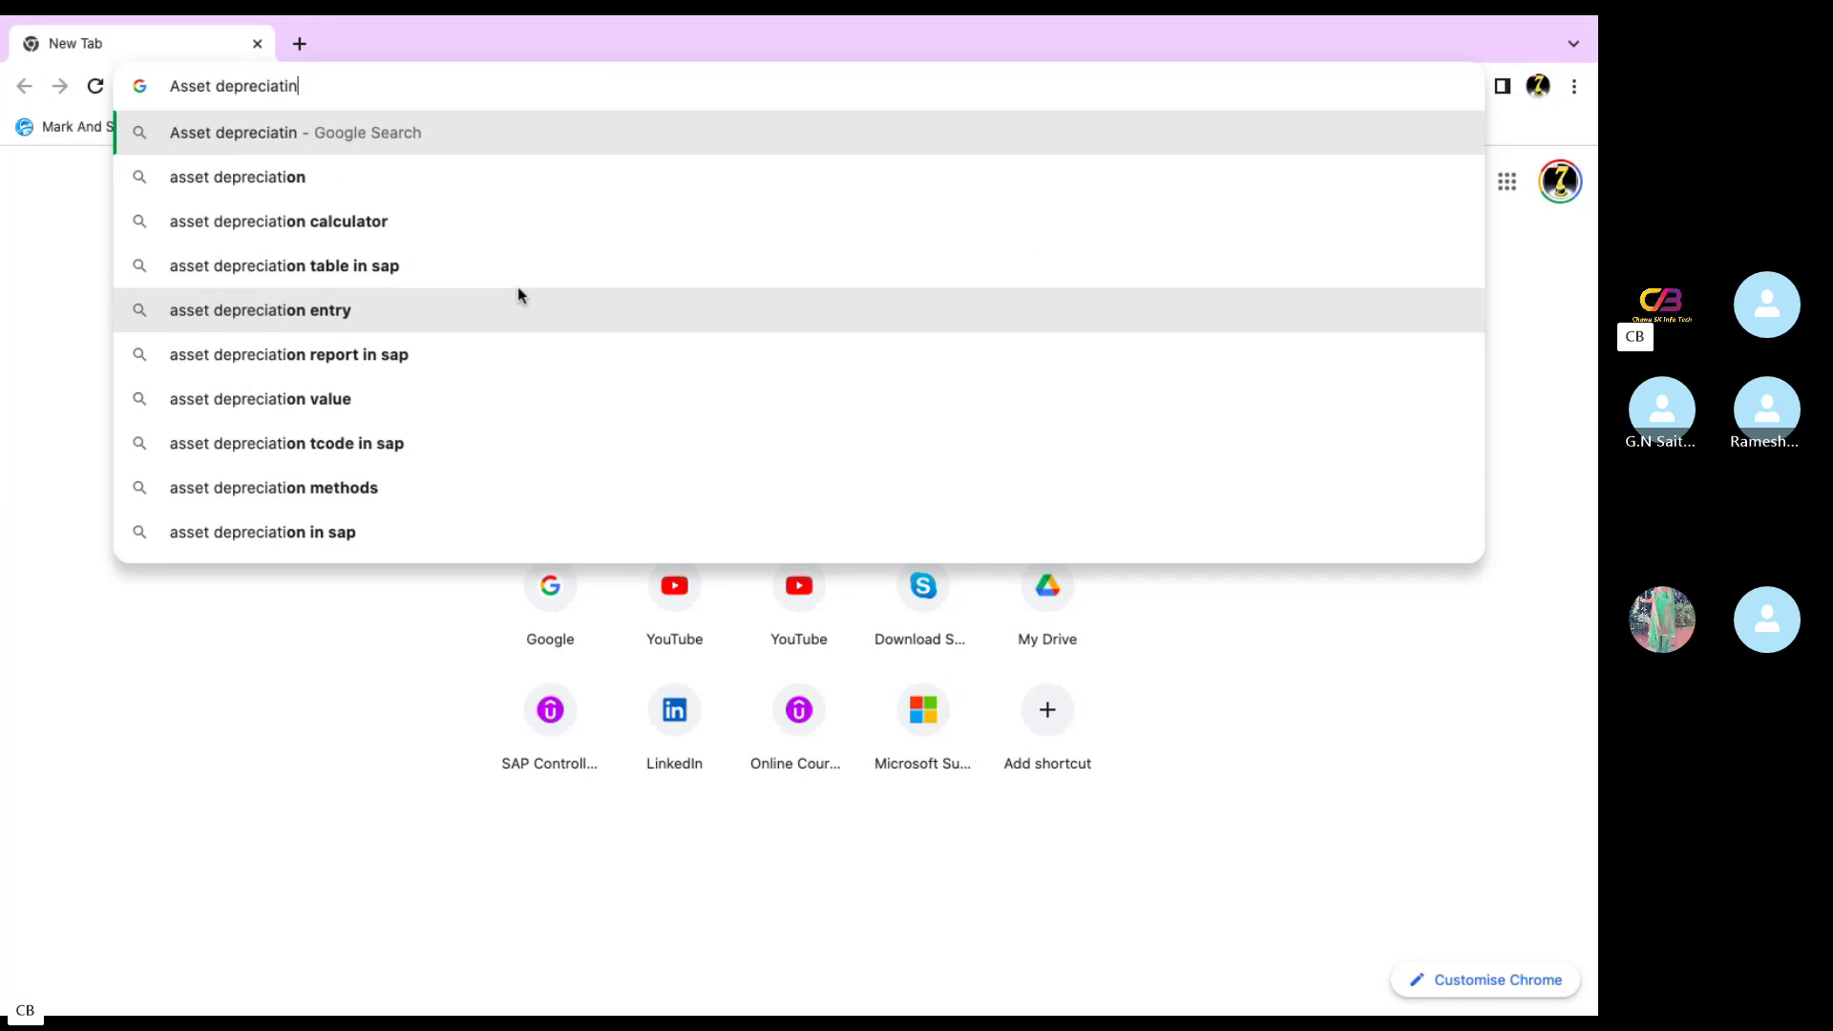
key("BackSpace")
type("on repo")
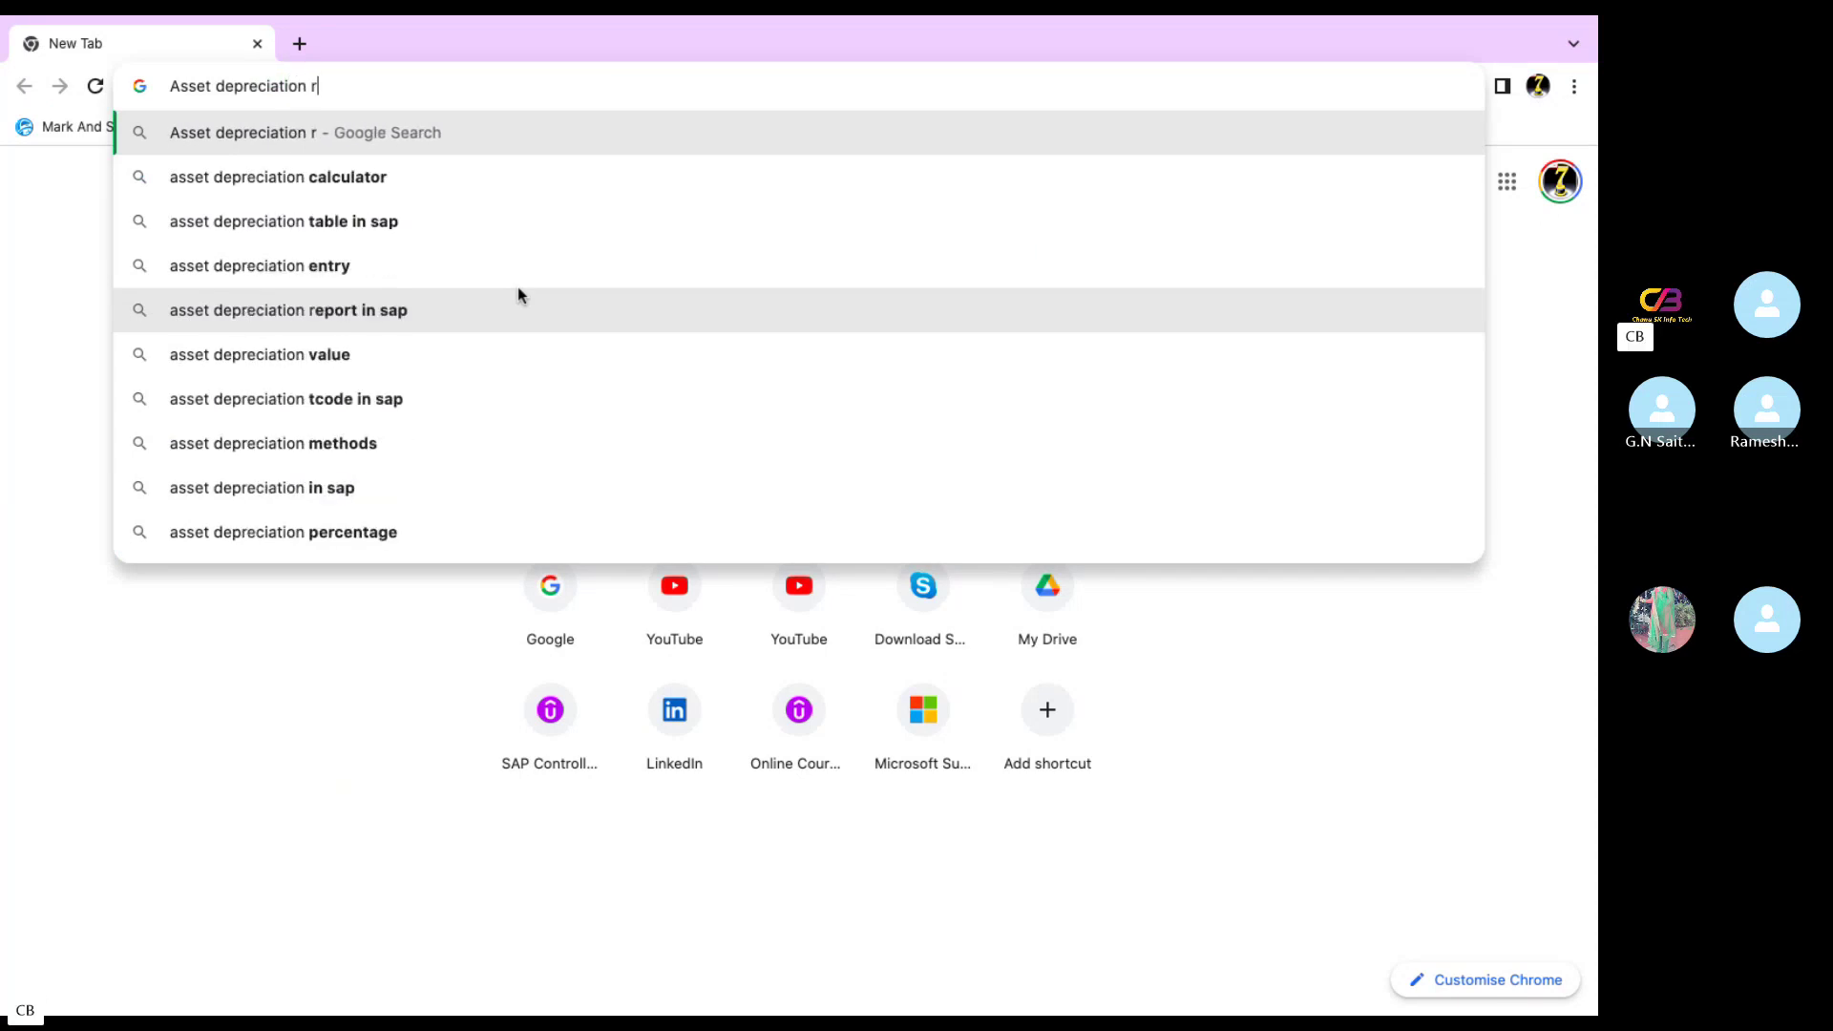
type("rt")
key("Return")
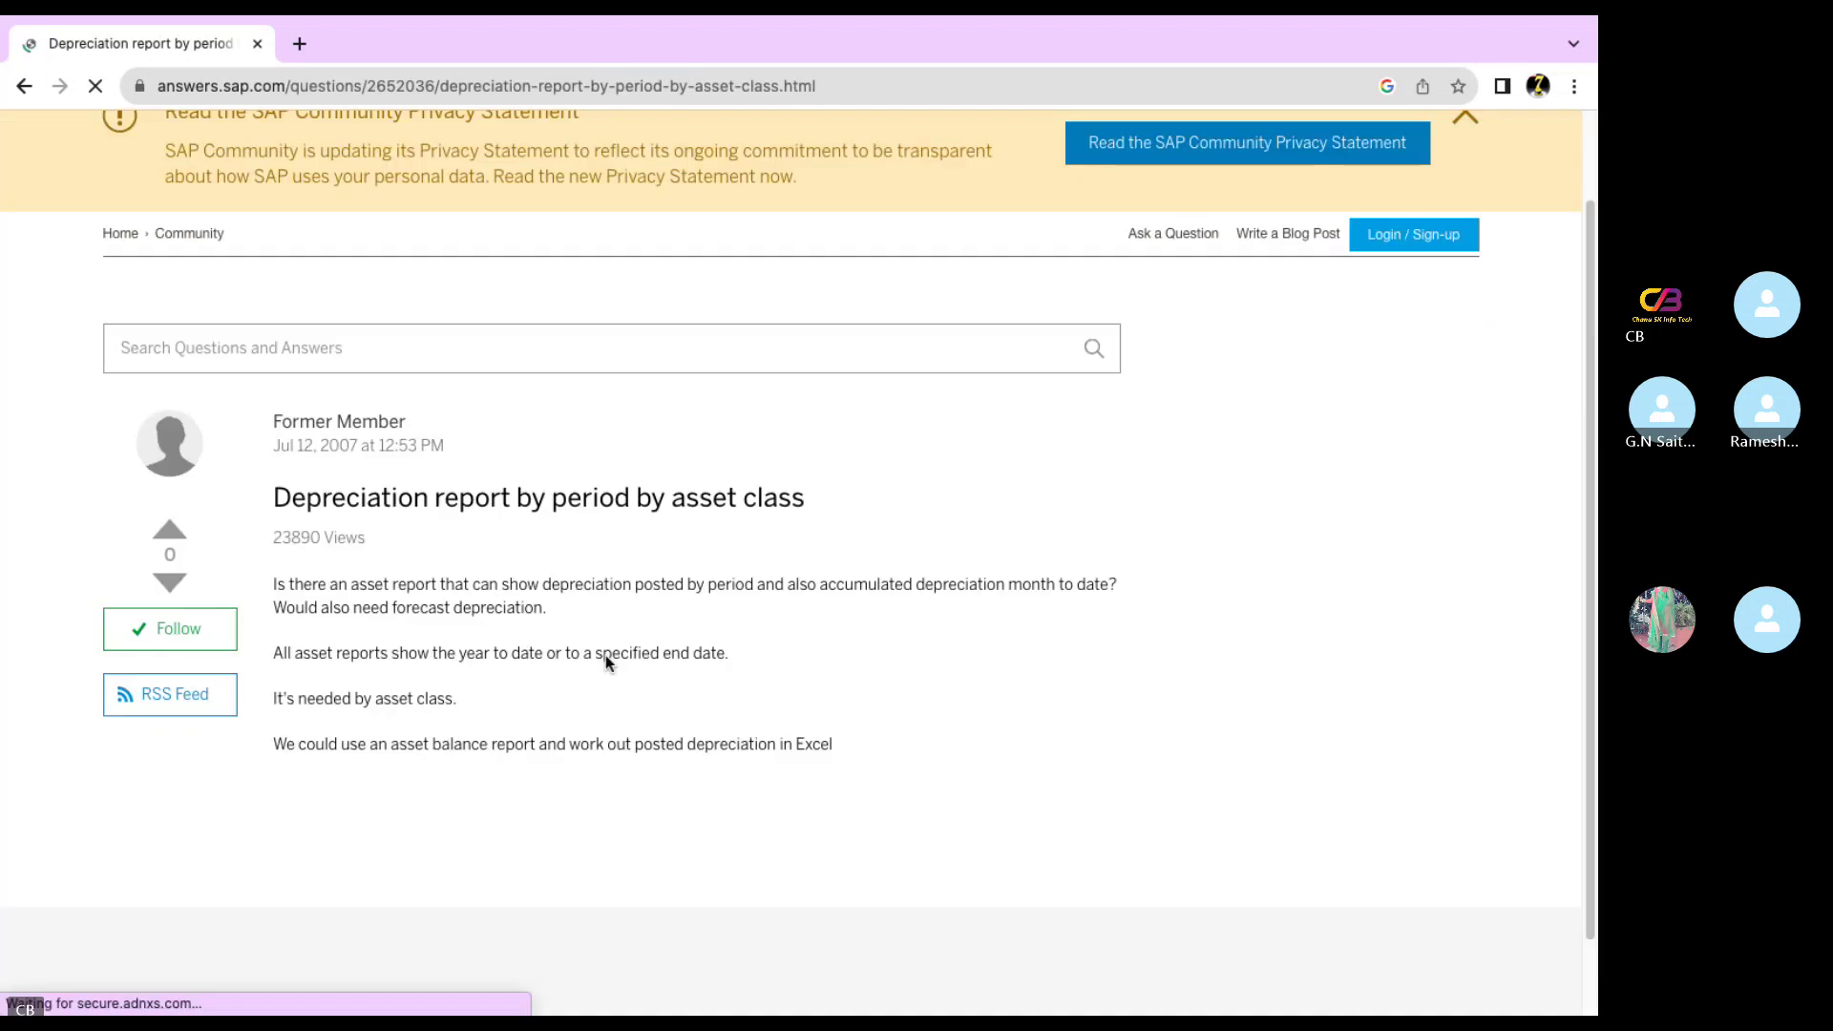
Read the answers to "Depreciation report by period by asset class" and highlight the transaction code S_P99_41000192
scroll(602, 630, "down", 1)
scroll(649, 592, "down", 15)
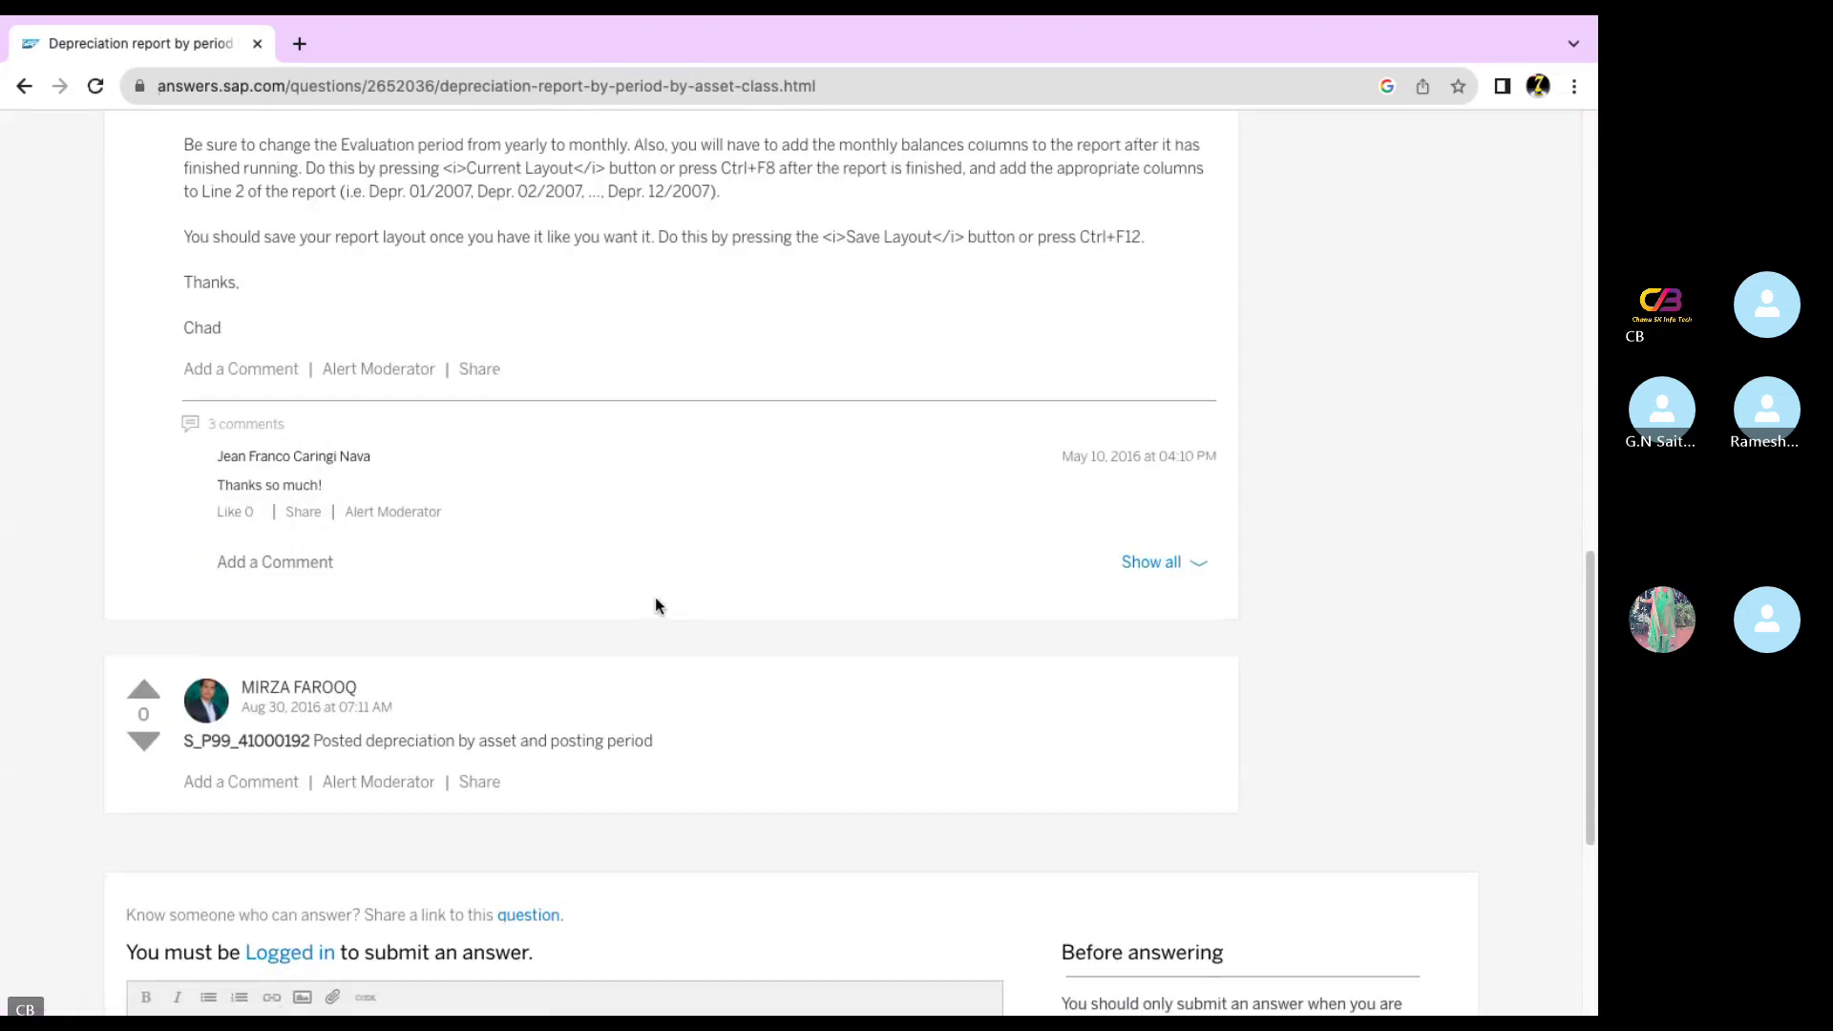
scroll(655, 601, "down", 2)
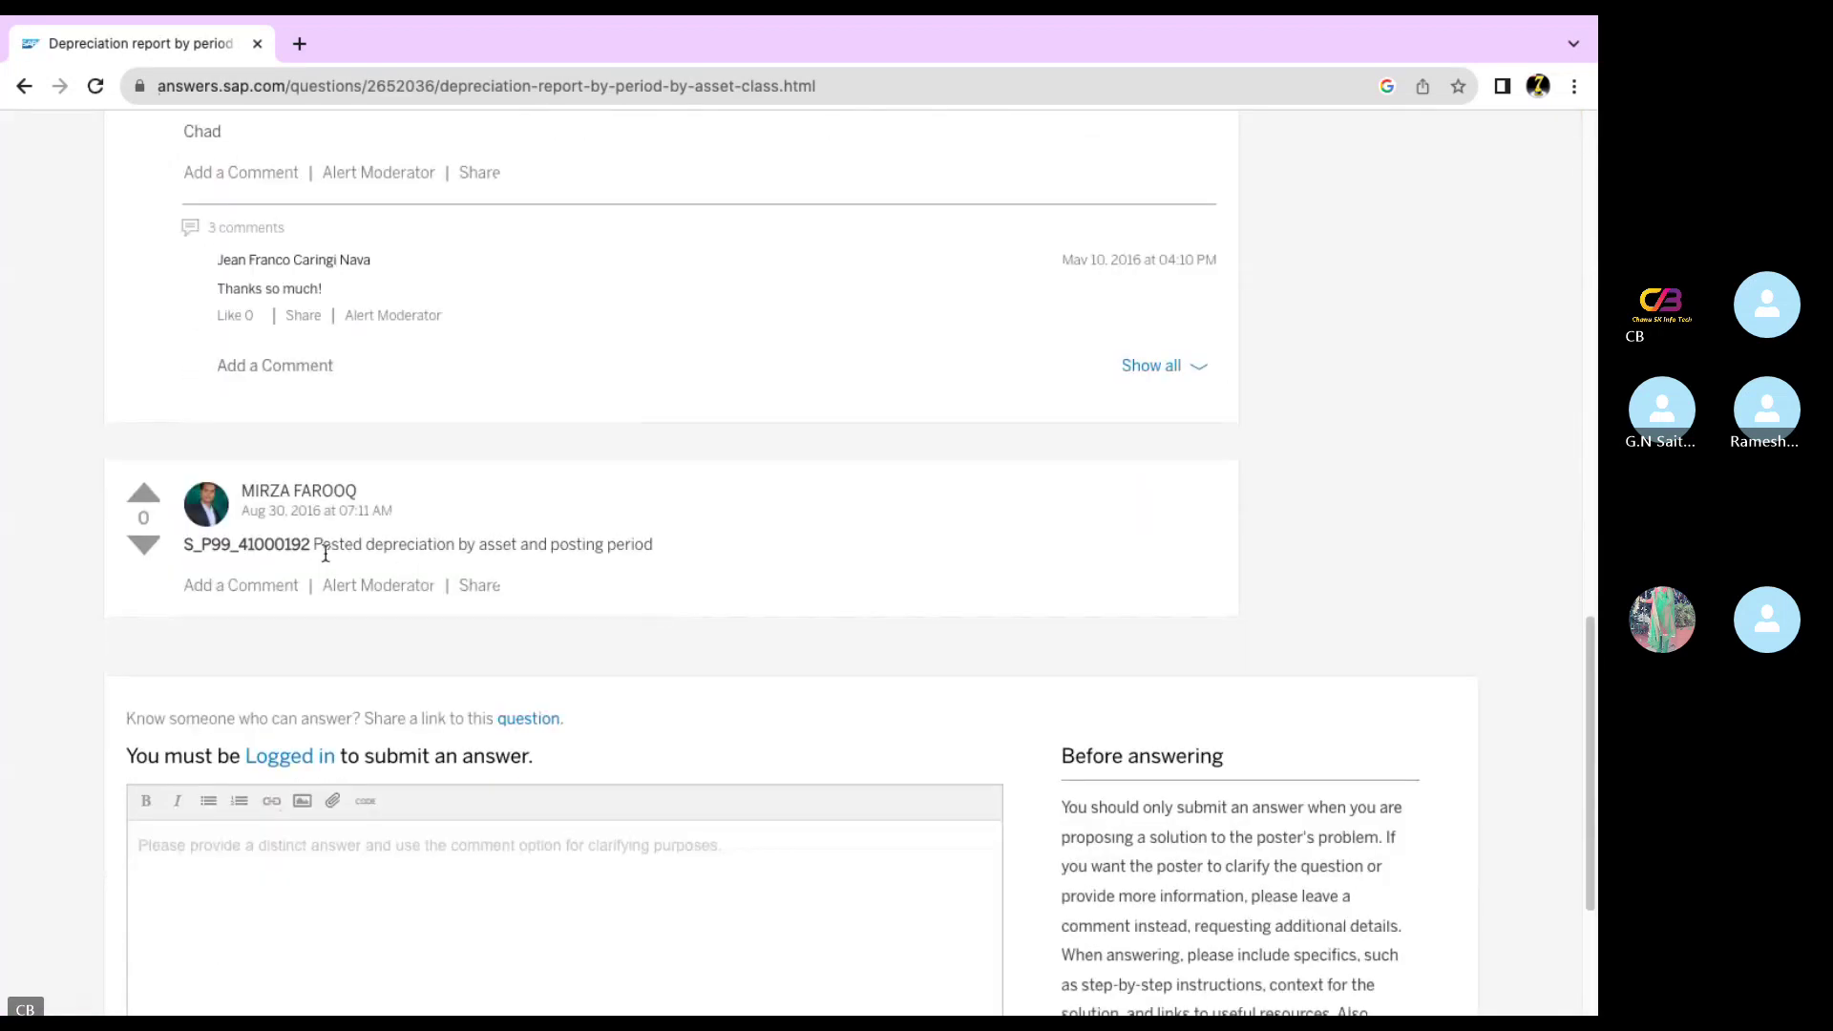
left_click_drag(326, 554, 176, 553)
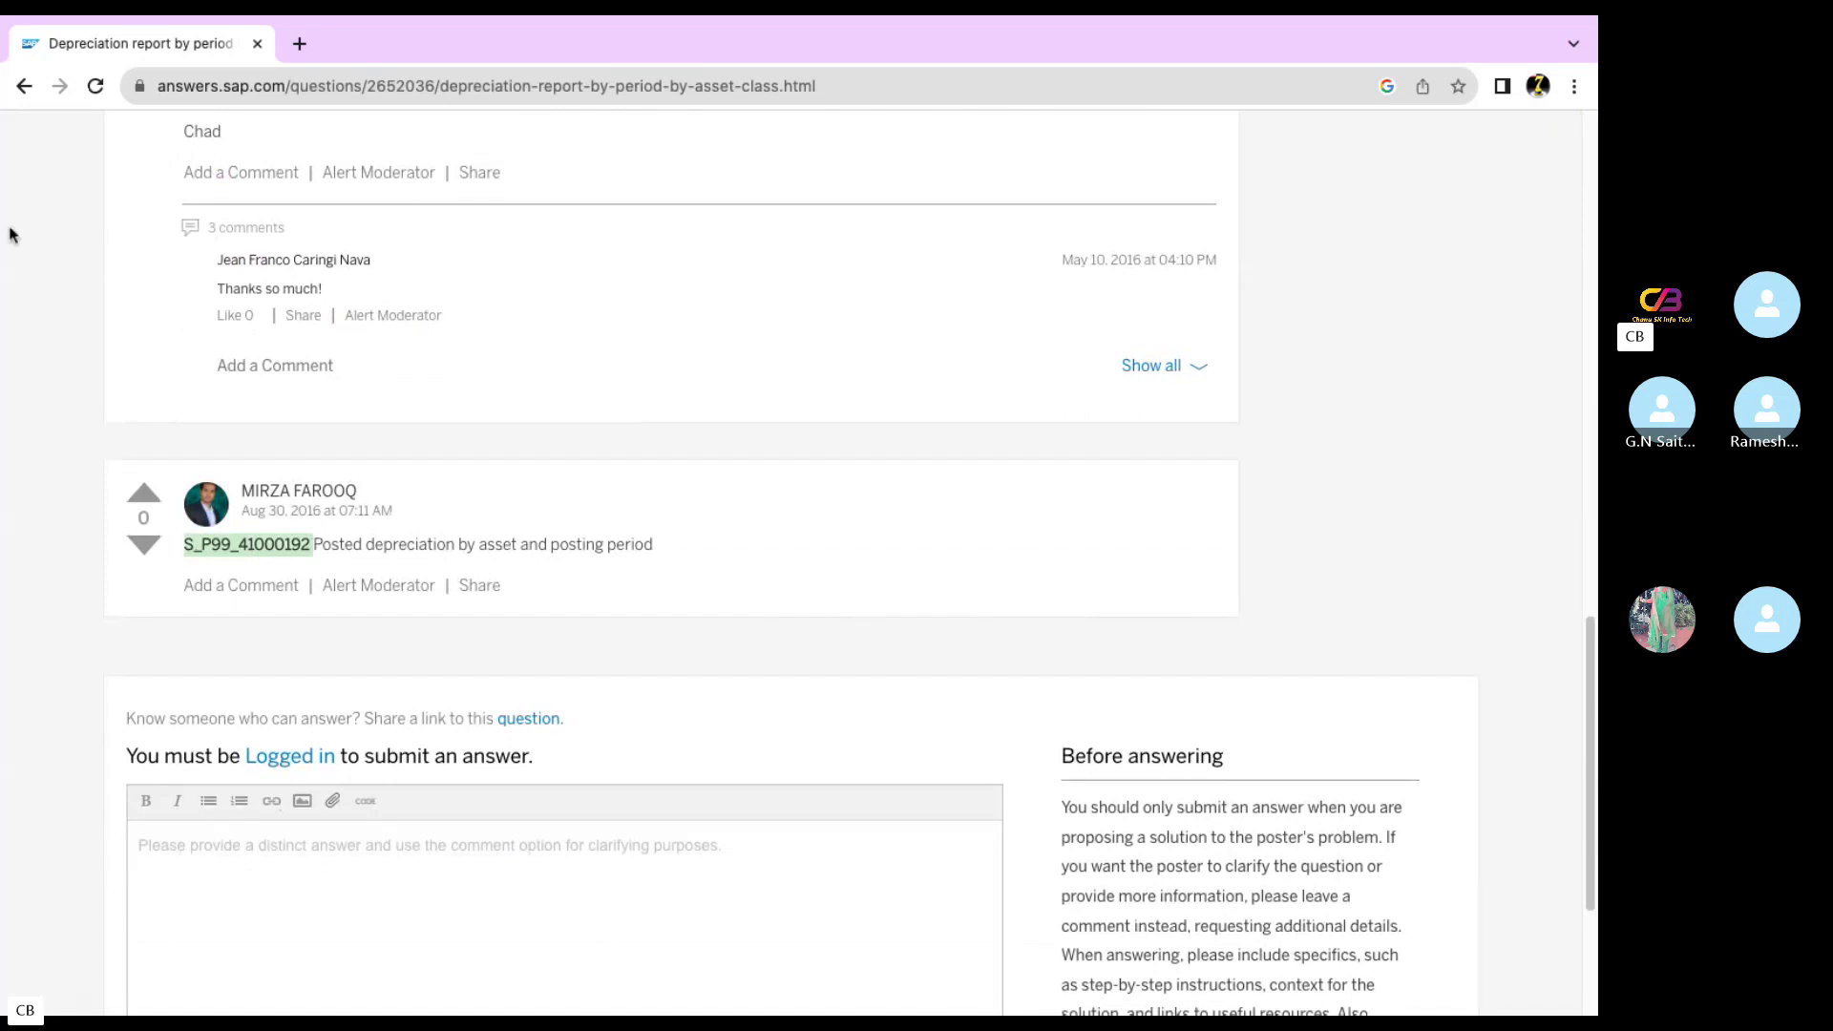
Return to the search results, open the "Asset Report for Depreciation" question and select the code AR03 in its answers
left_click(25, 85)
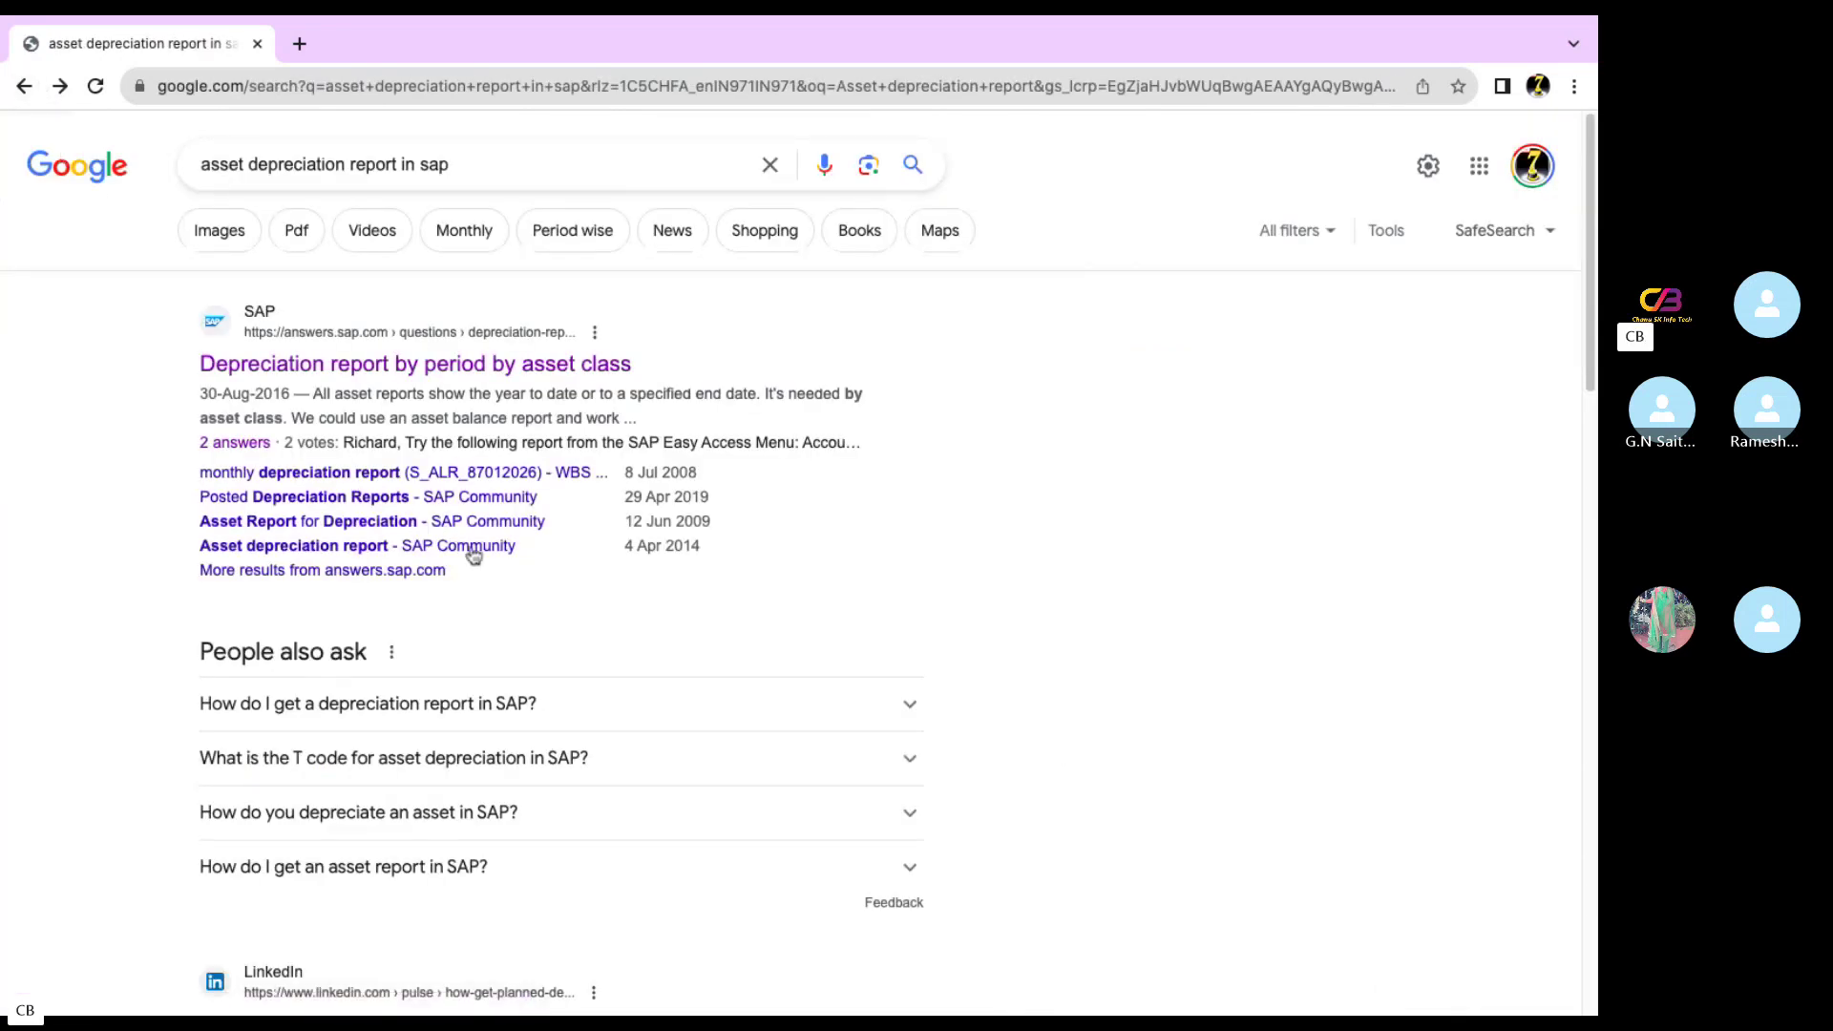
left_click(347, 527)
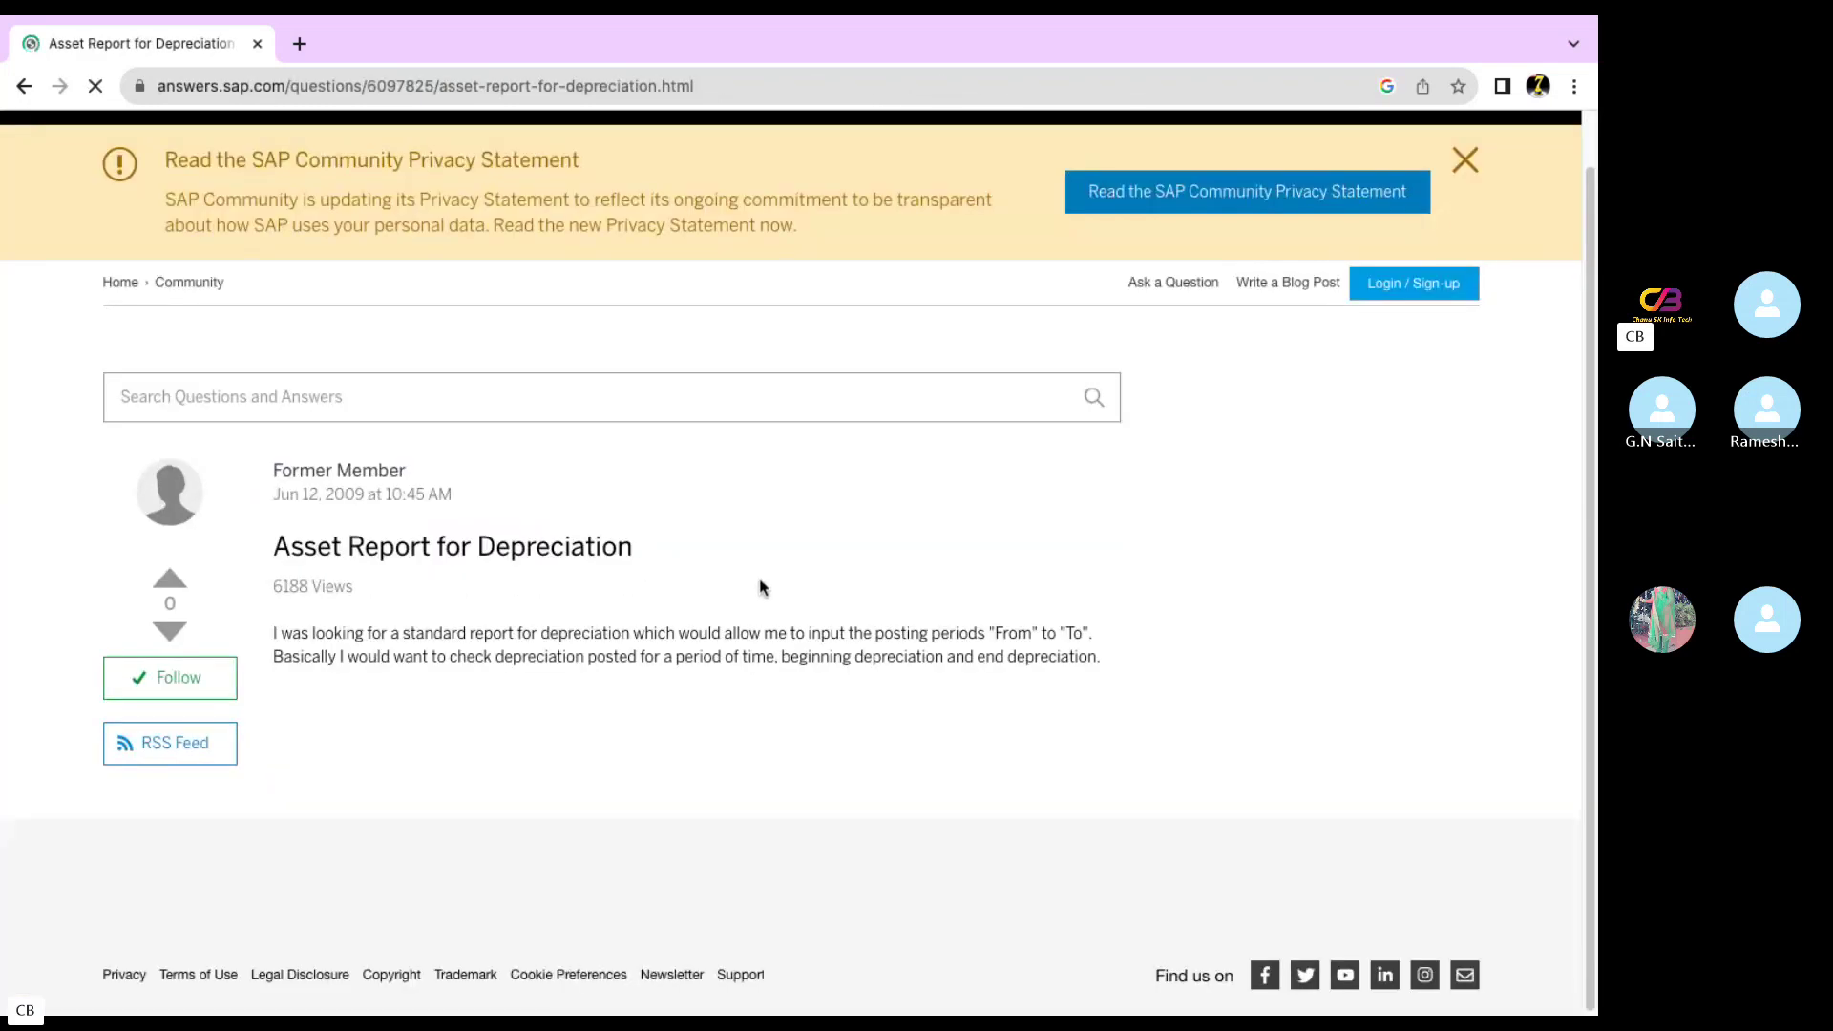
scroll(749, 584, "down", 8)
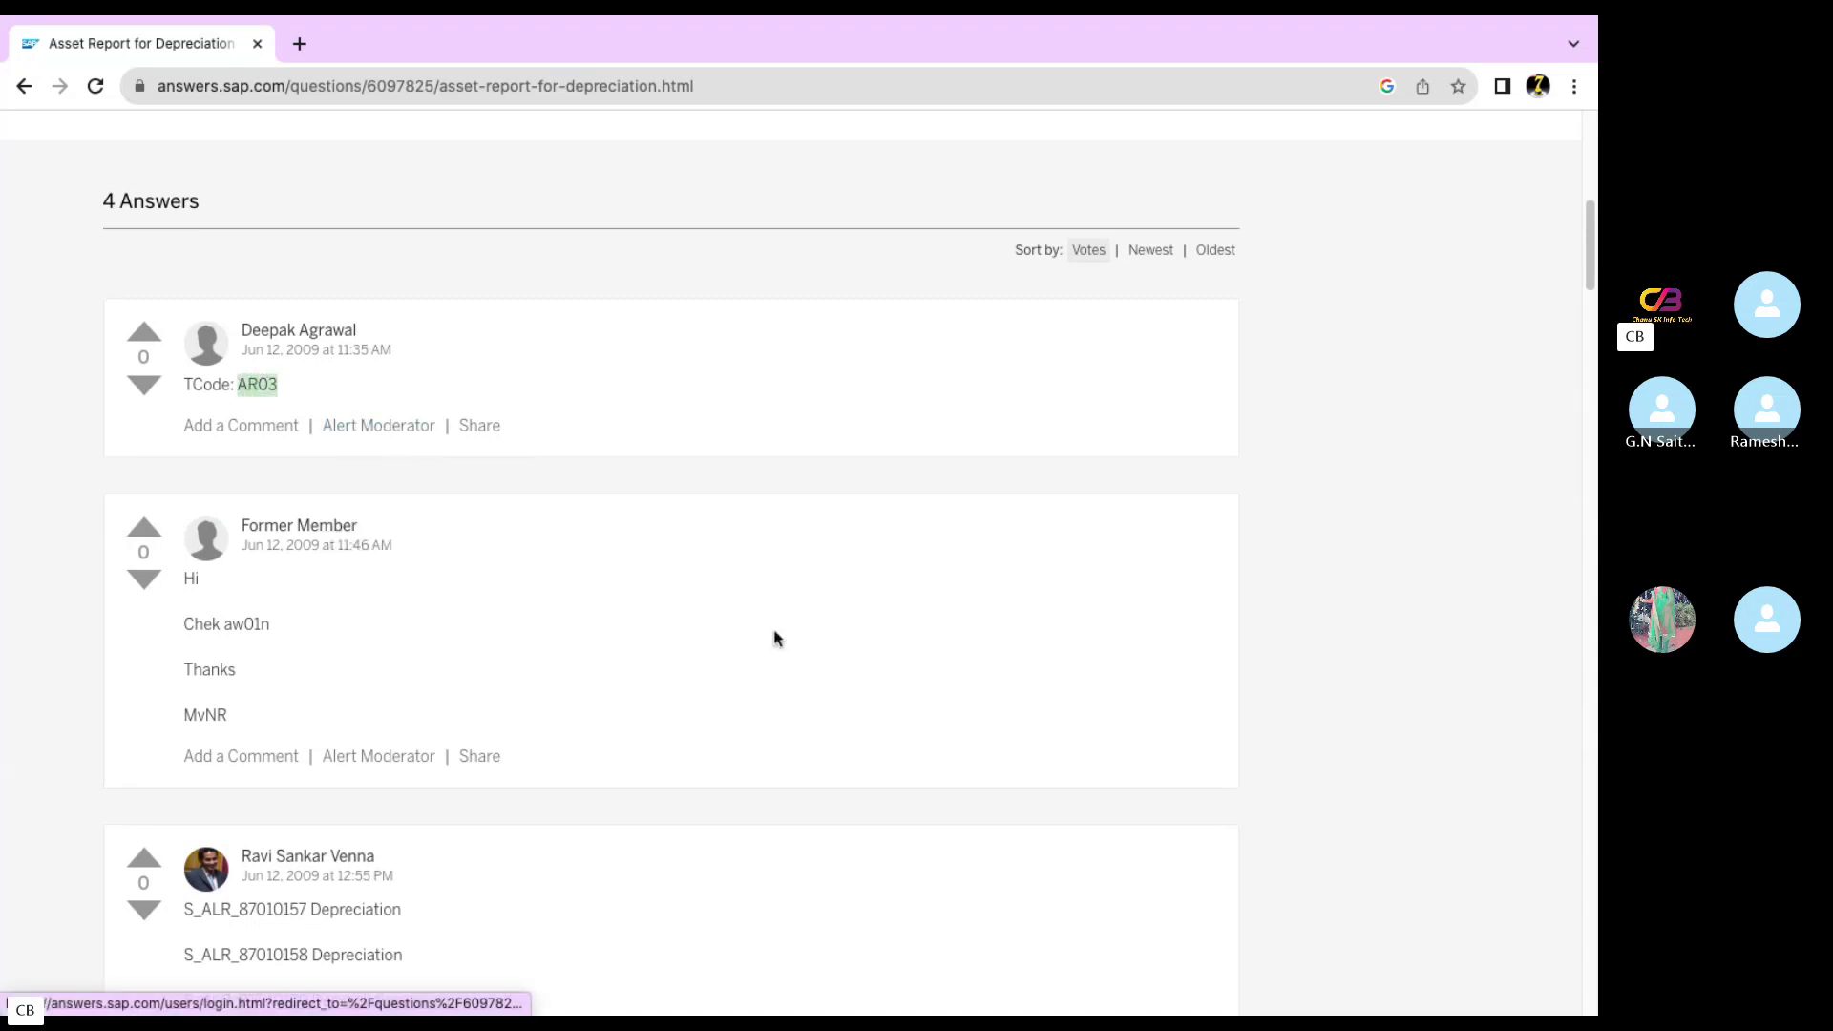
Switch back to the SAP session and run transaction AR03 for company code ZN03, asset class ZN4, report date 31.03.2024
left_click(970, 952)
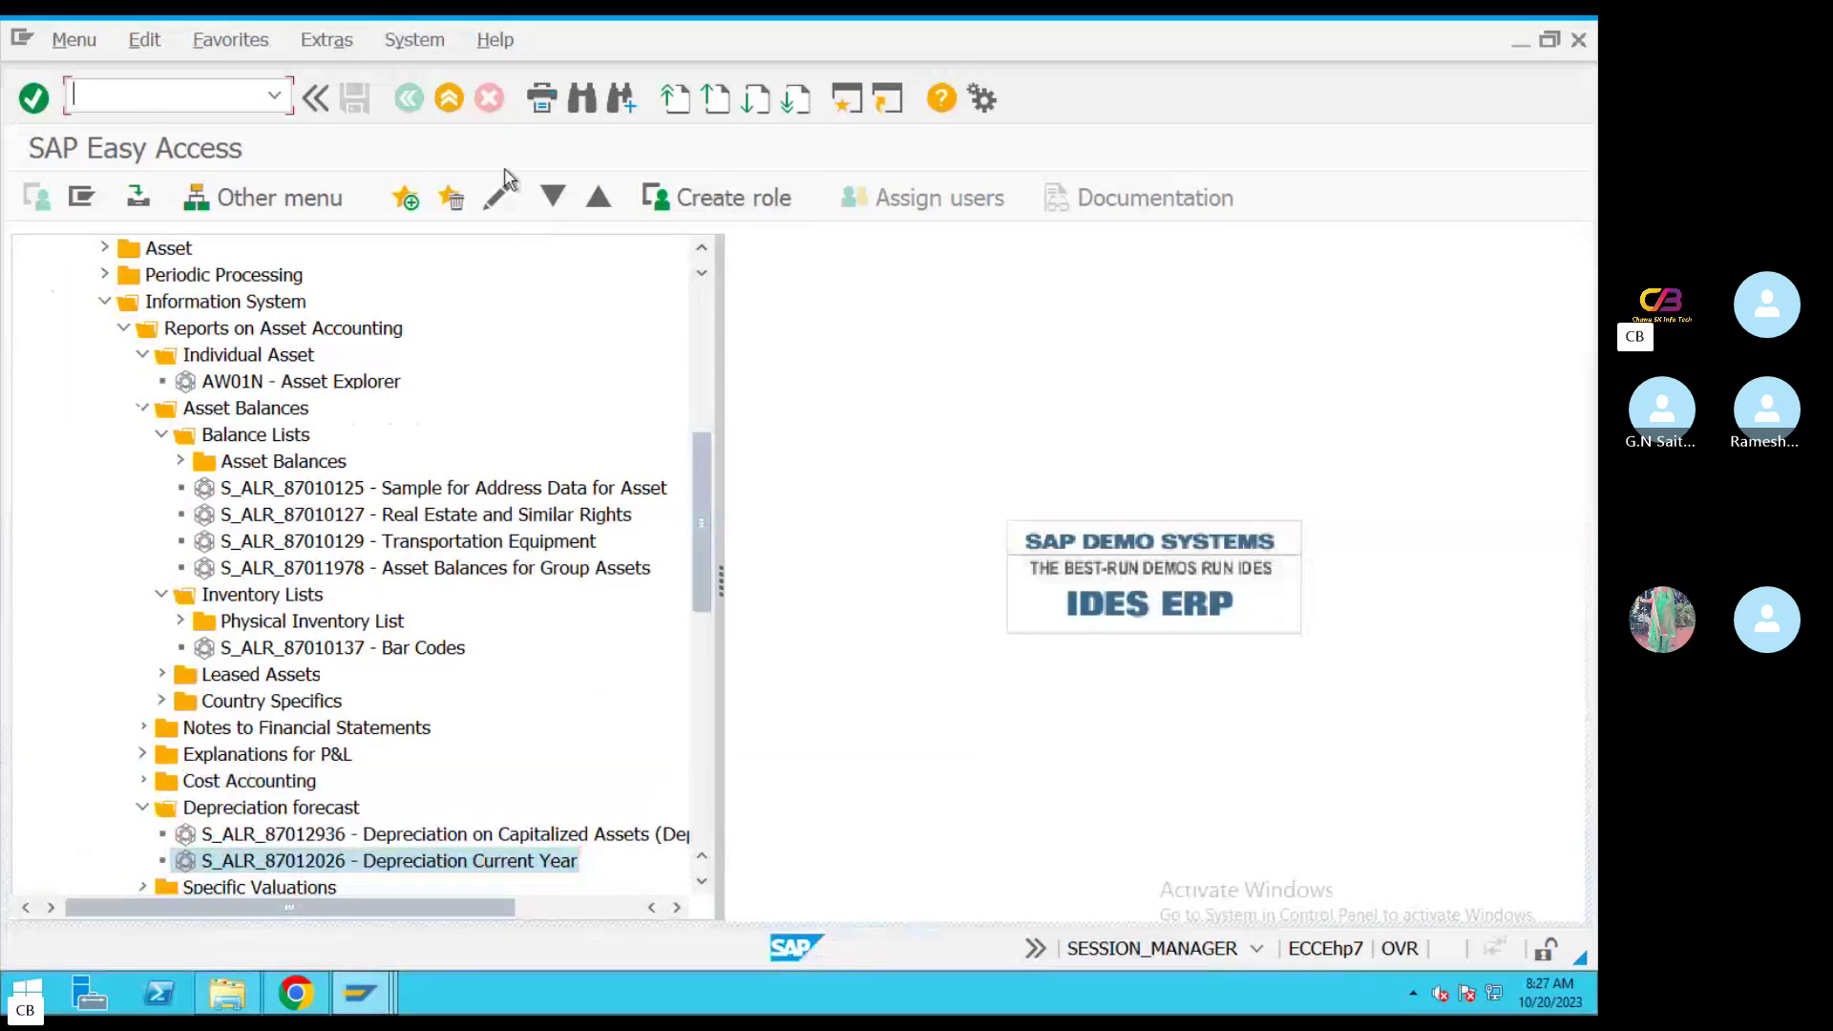
key("Return")
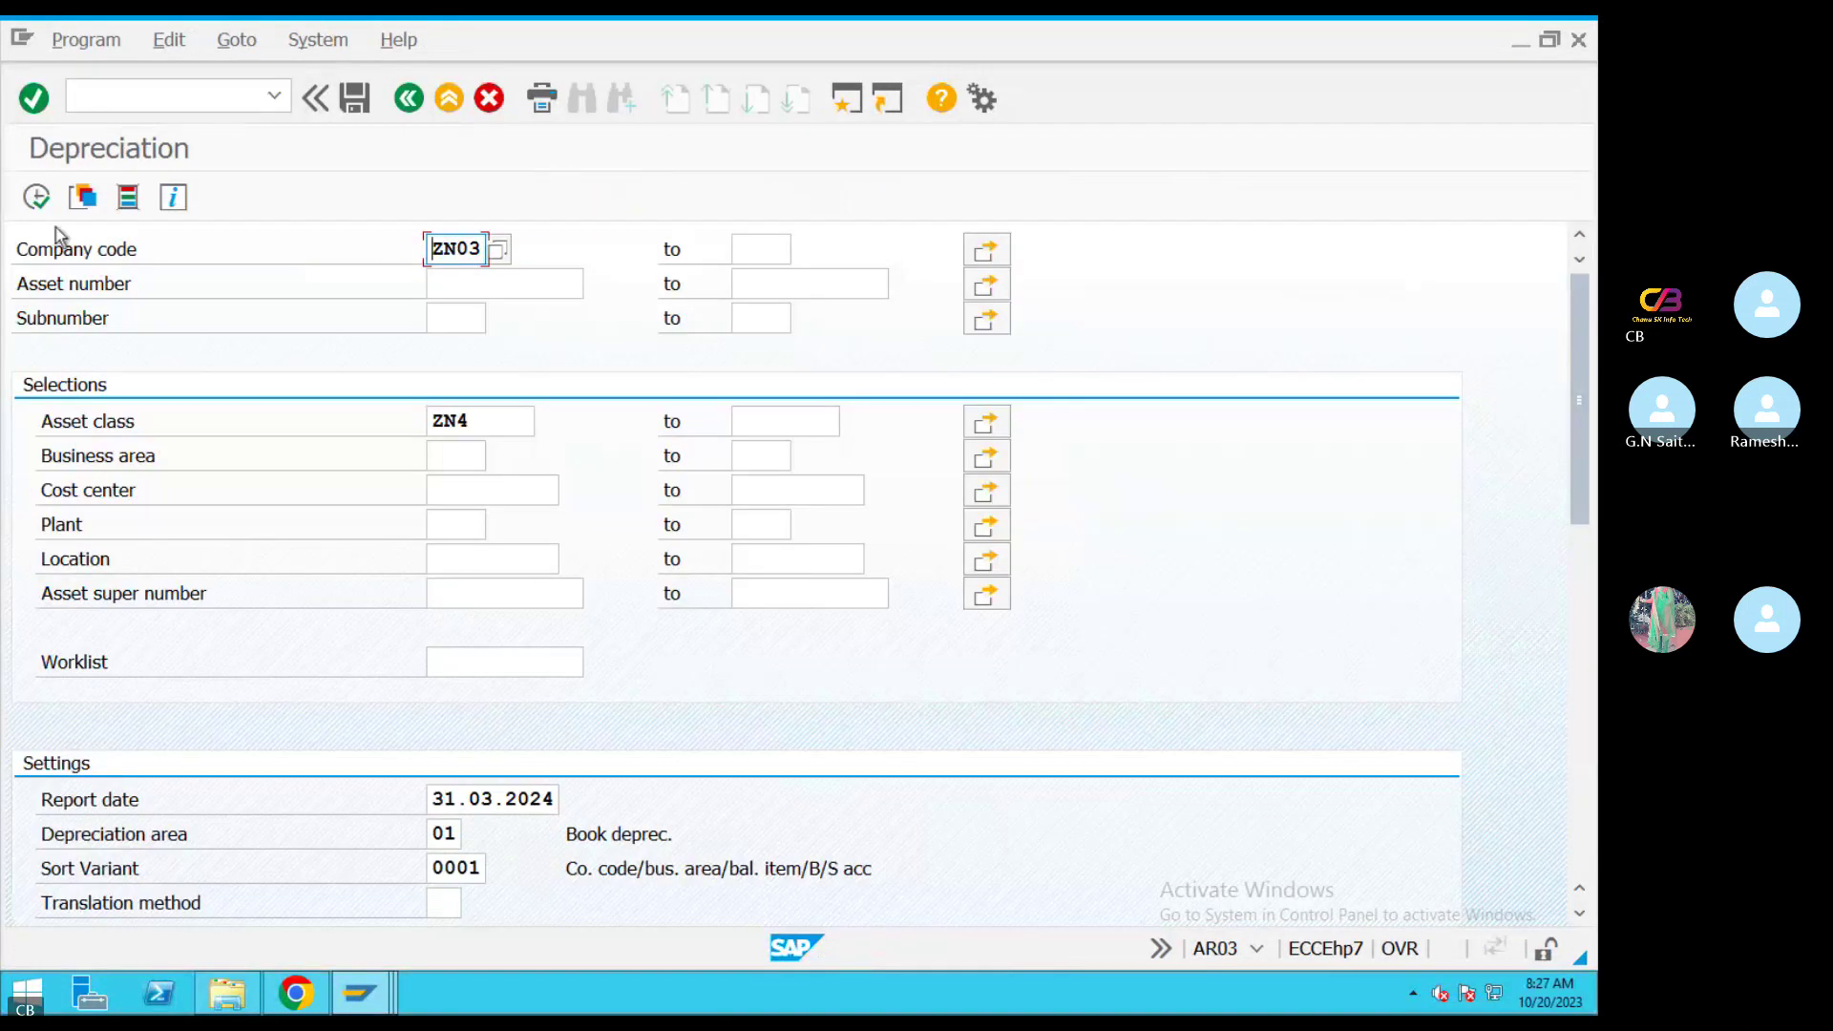
left_click(36, 197)
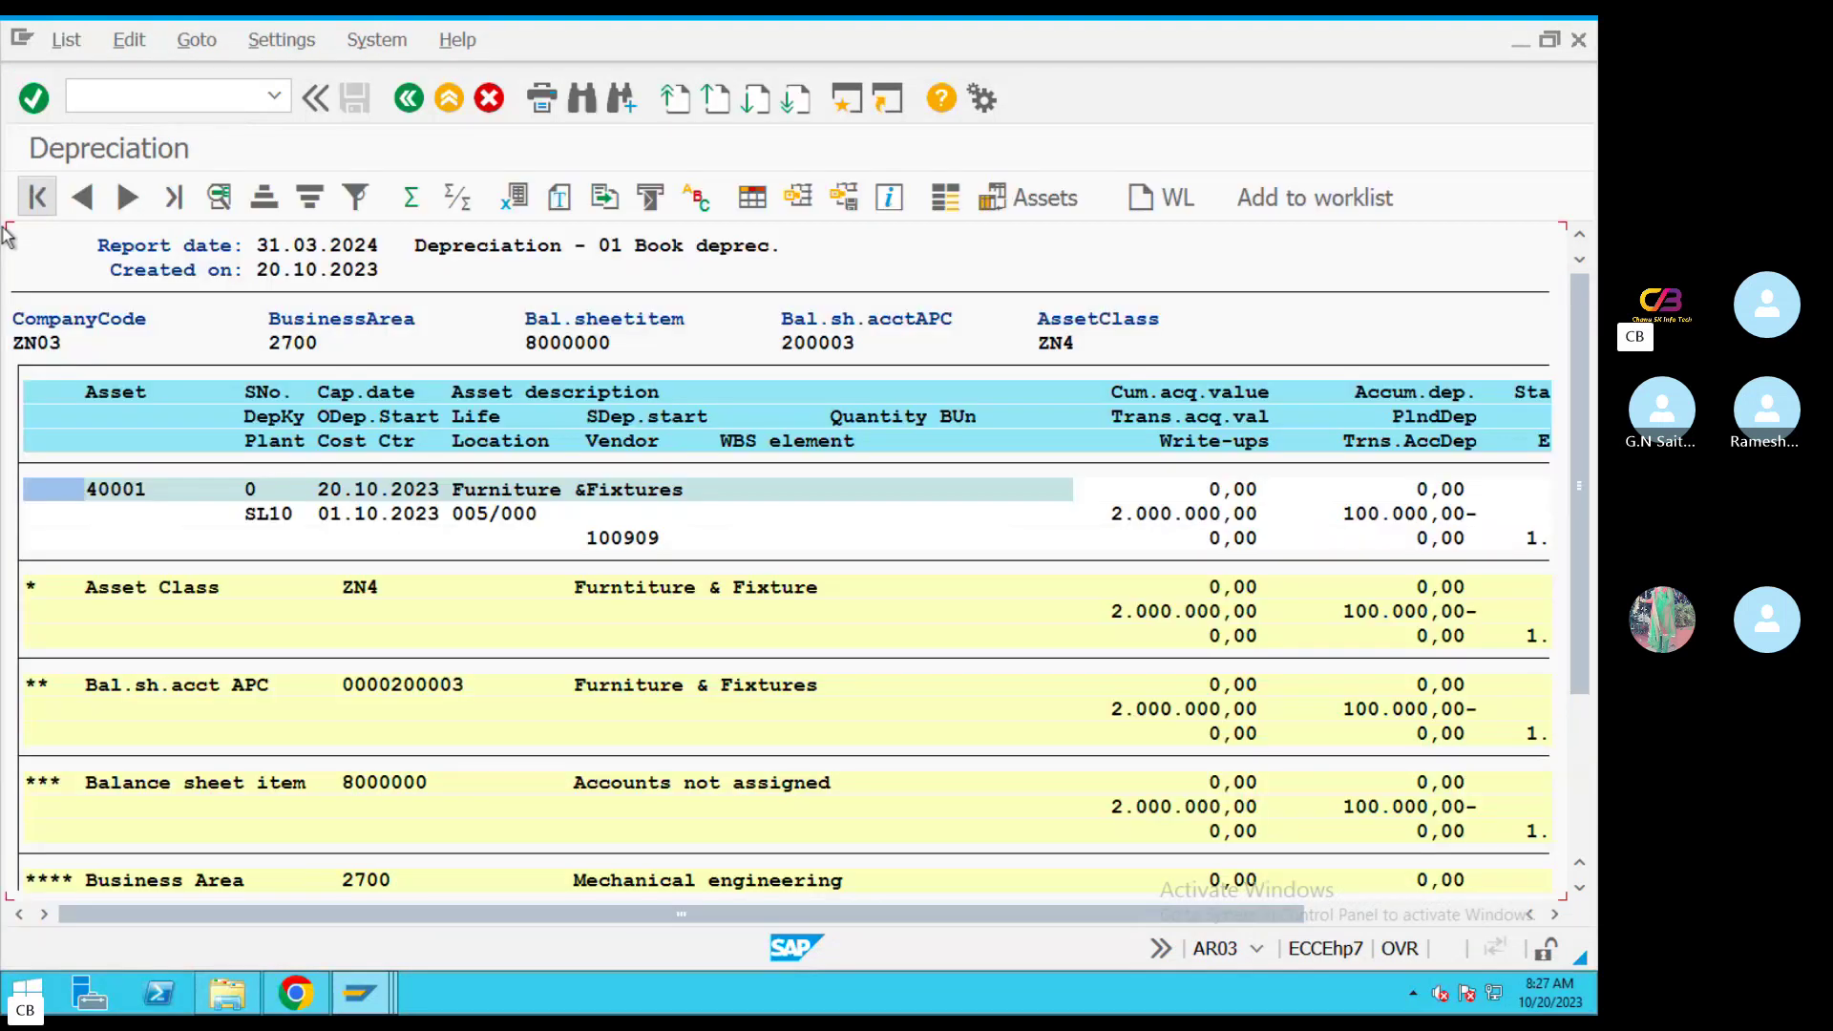
Examine the depreciation report's acquisition value, planned depreciation and end book value columns, including the balance sheet totals
left_click(1337, 912)
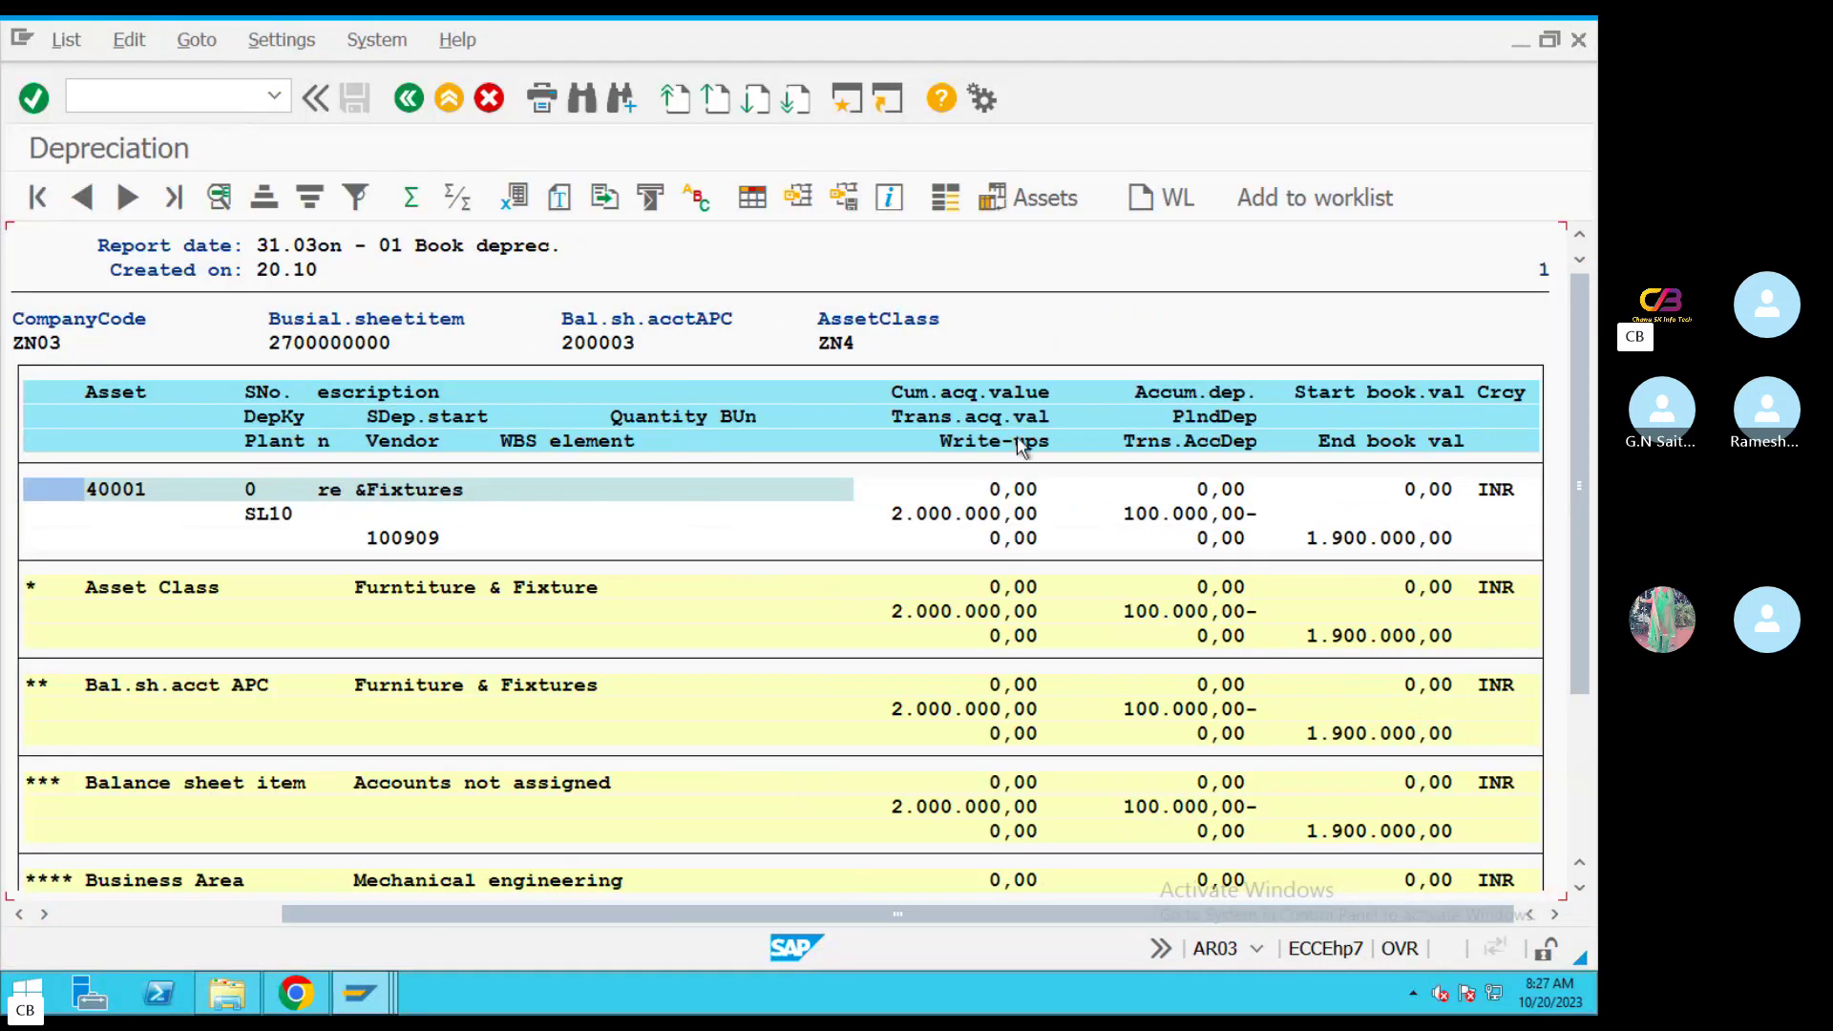
left_click(960, 514)
left_click(1396, 441)
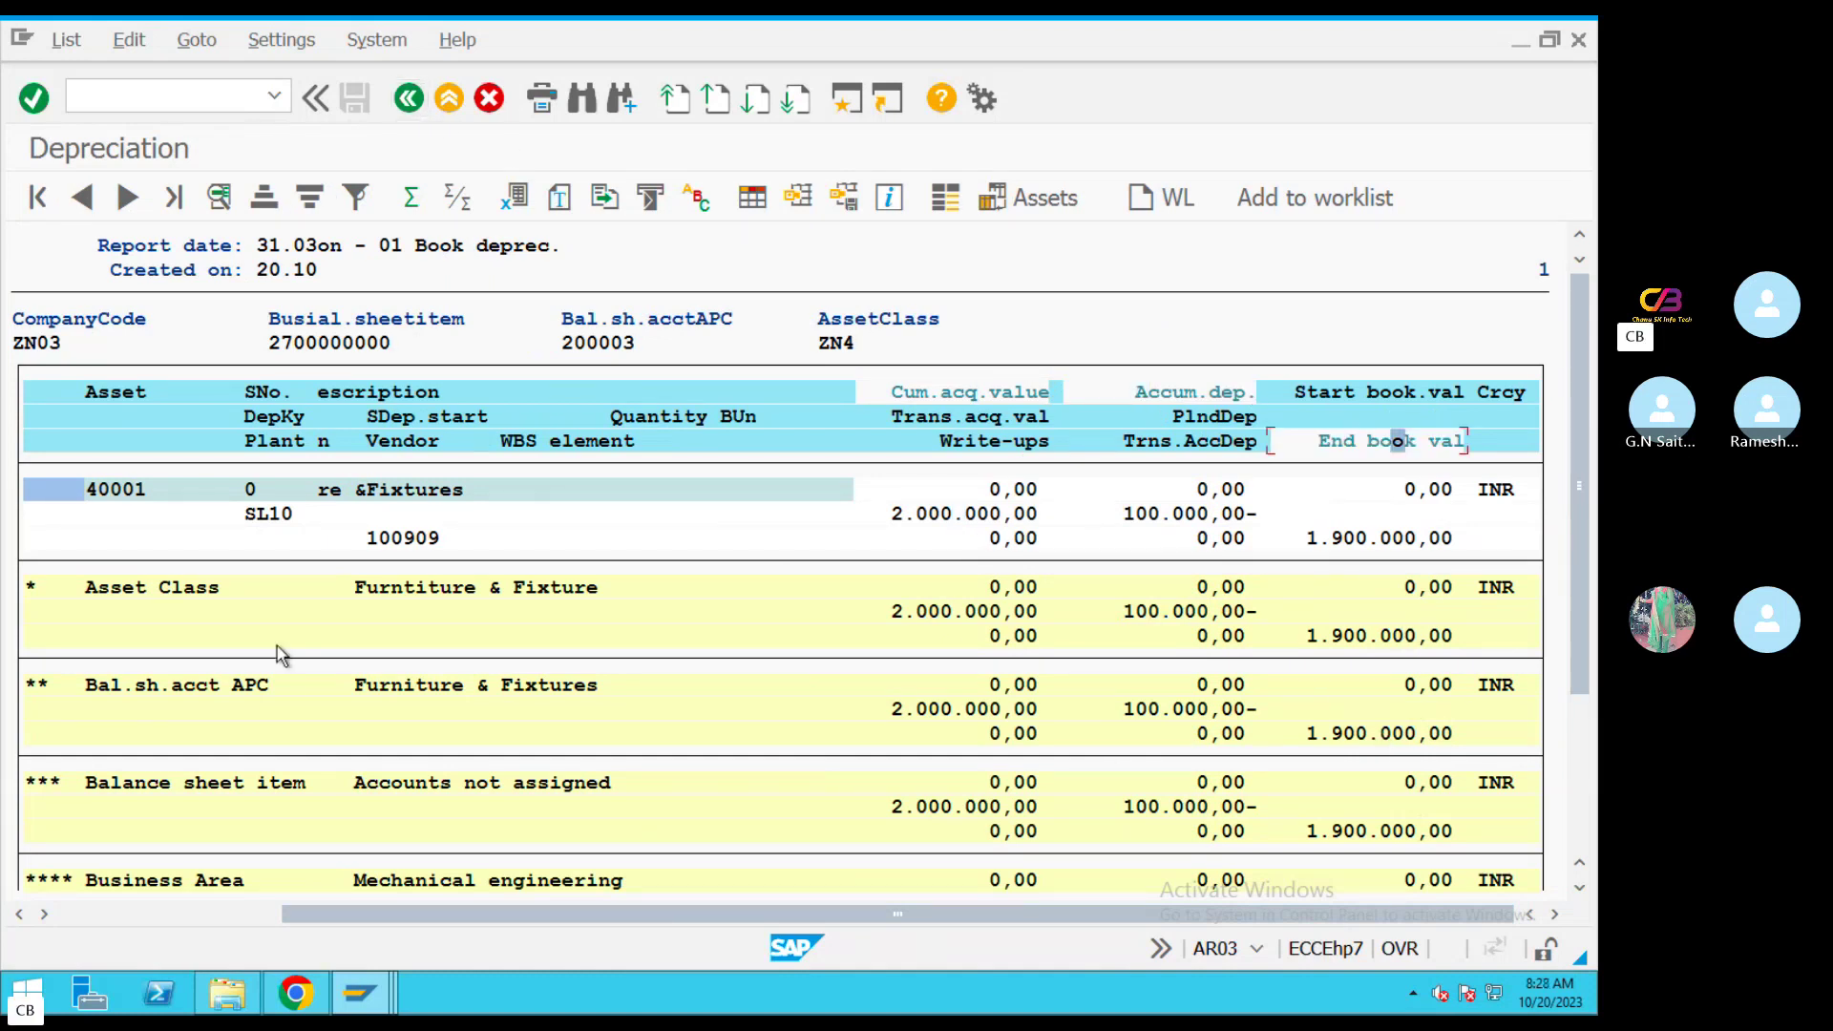
left_click(176, 684)
left_click(1479, 711)
left_click(903, 808)
left_click(1235, 835)
Switch to Chrome and copy the answer's list of depreciation reports from S_ALR_87010157 through S_ALR_87012833
key("super+Tab")
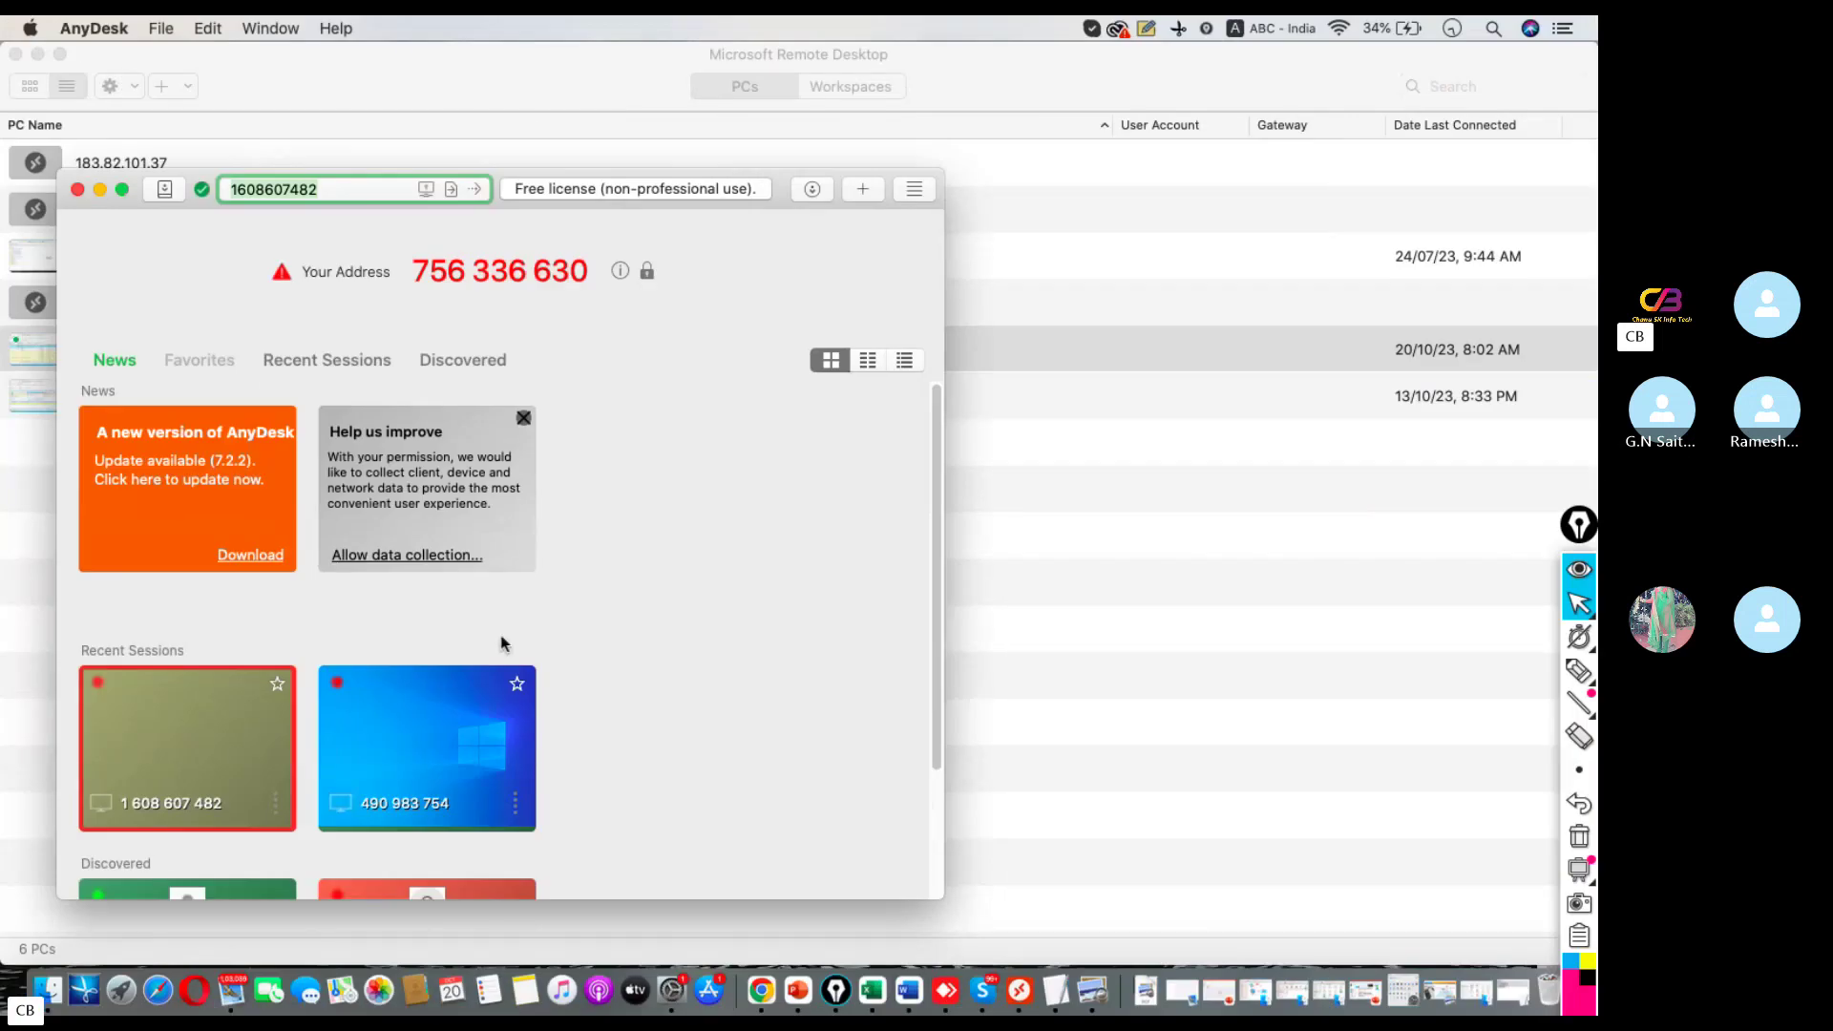
left_click(761, 990)
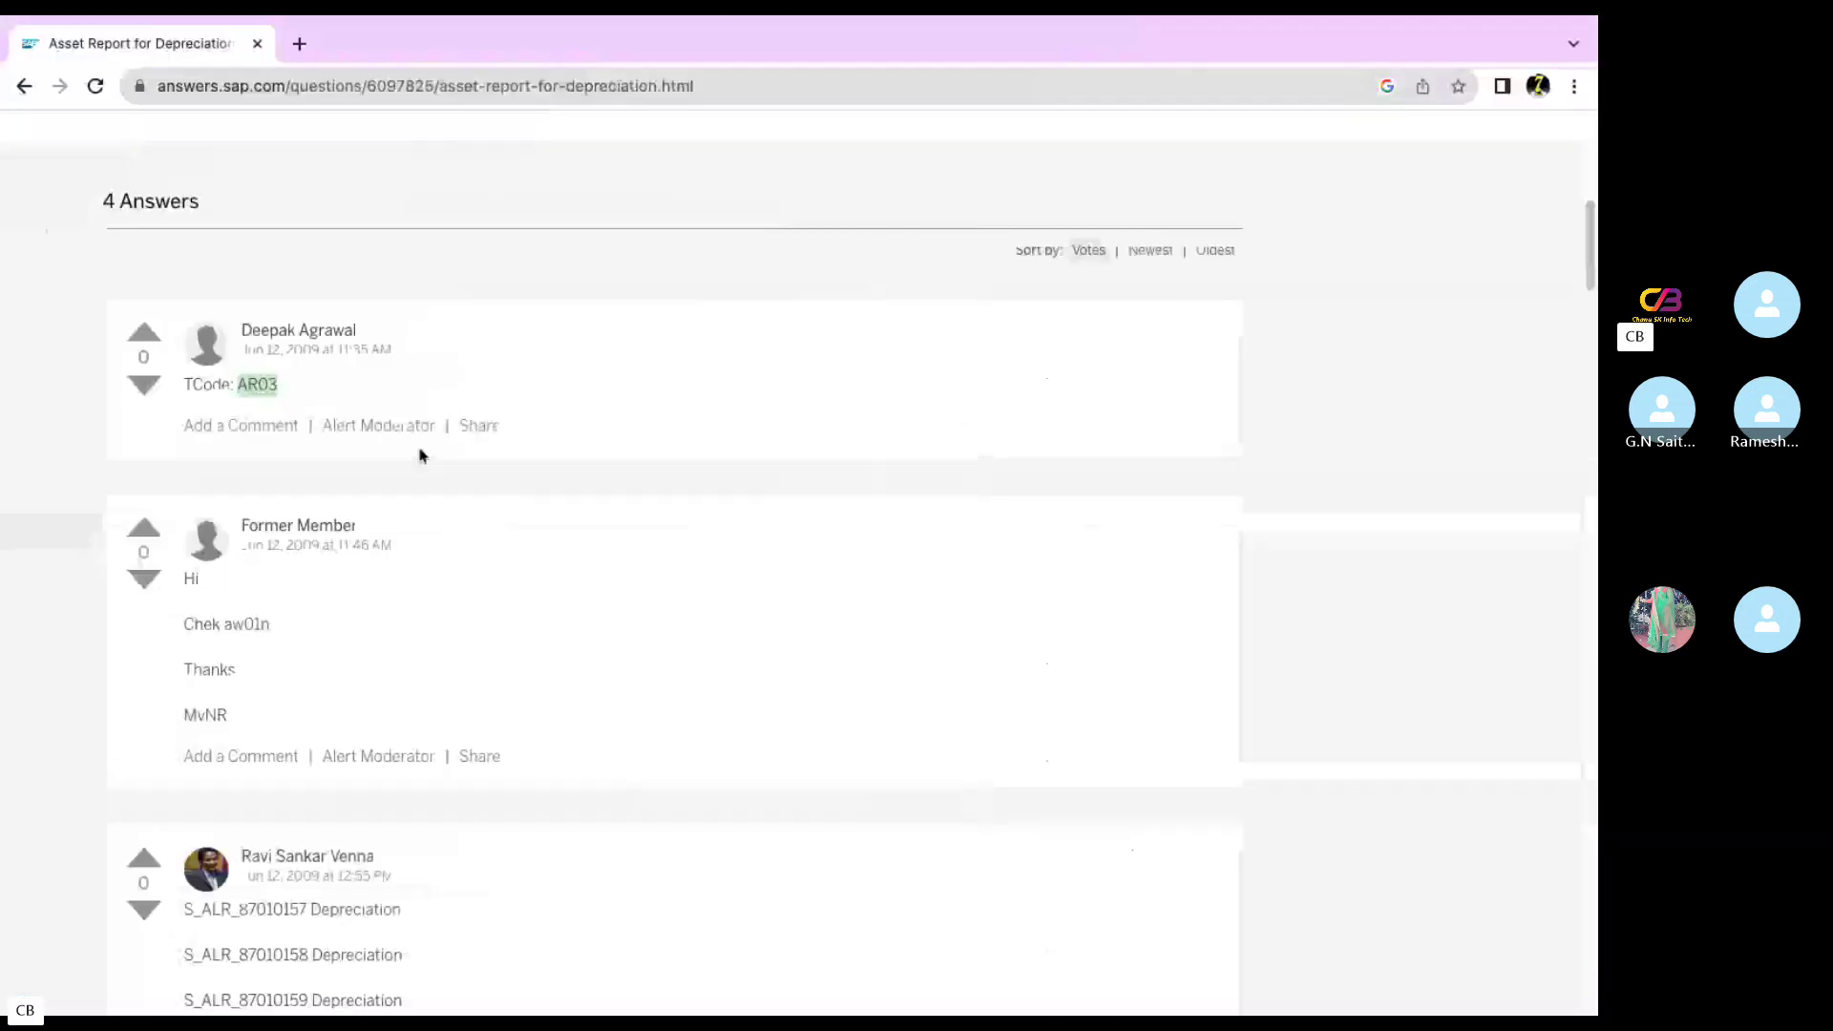
scroll(547, 630, "down", 7)
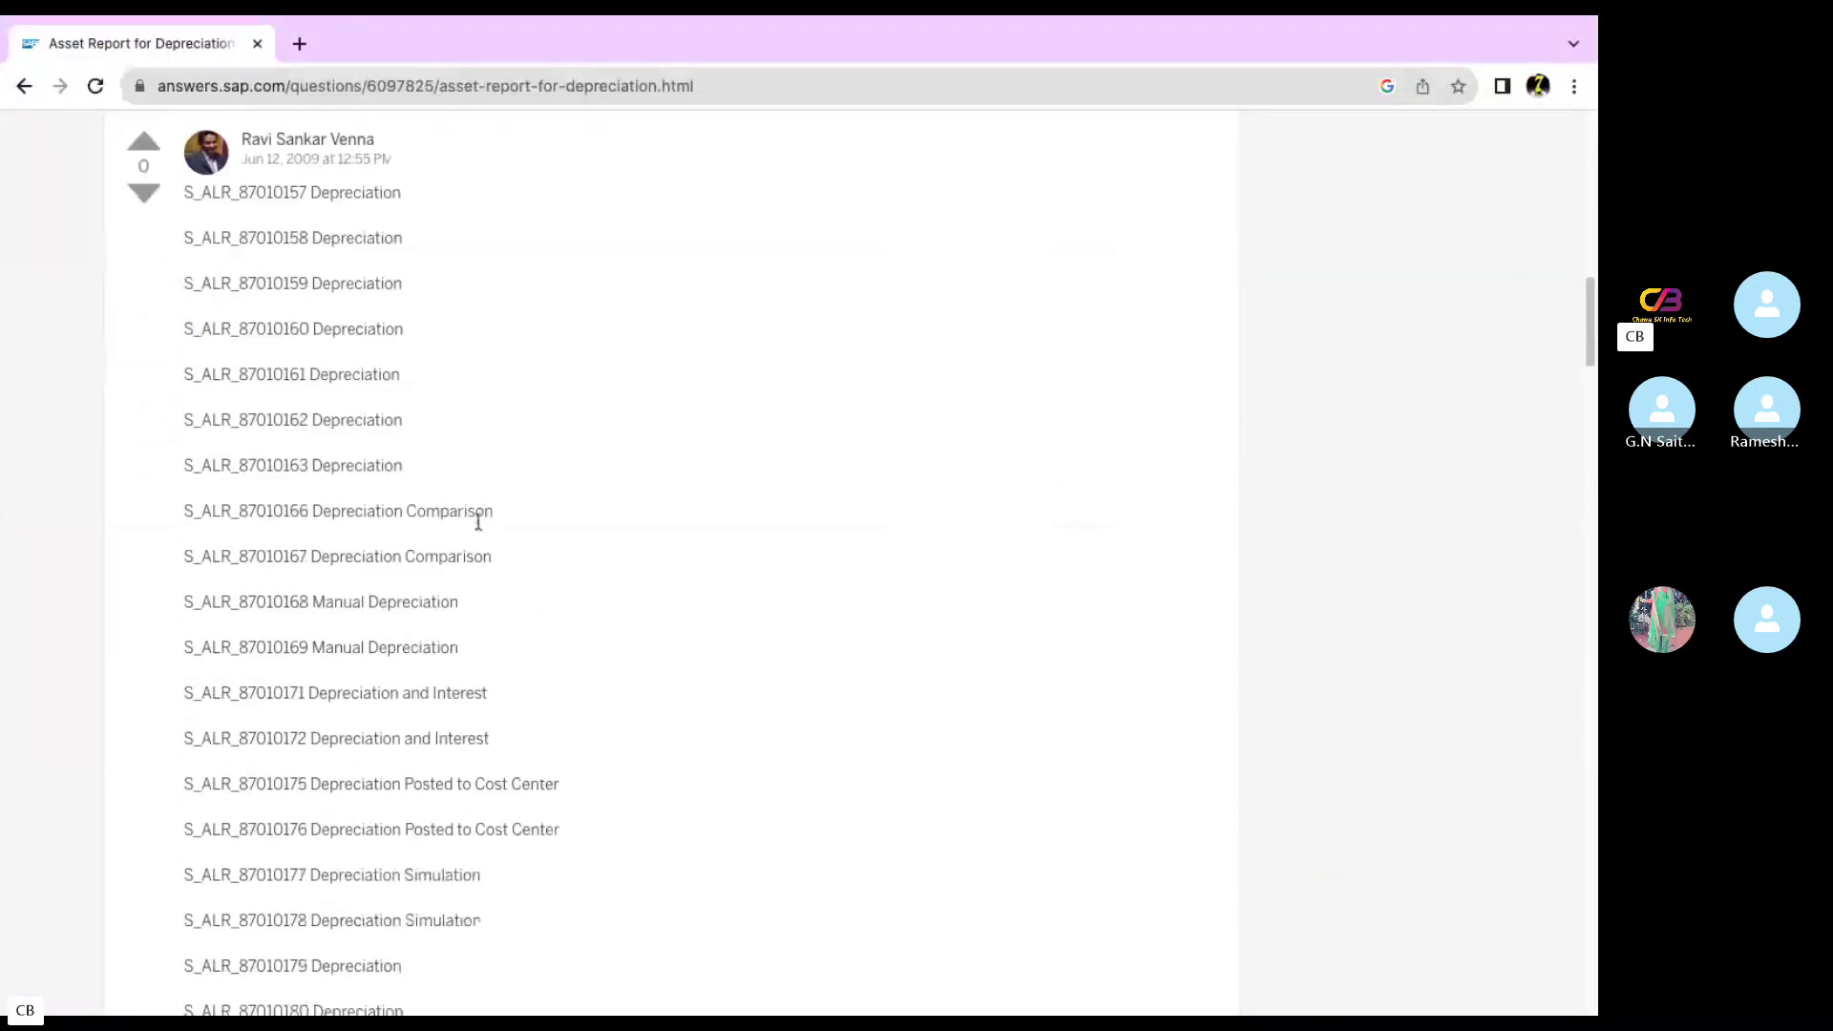
left_click_drag(186, 195, 548, 1010)
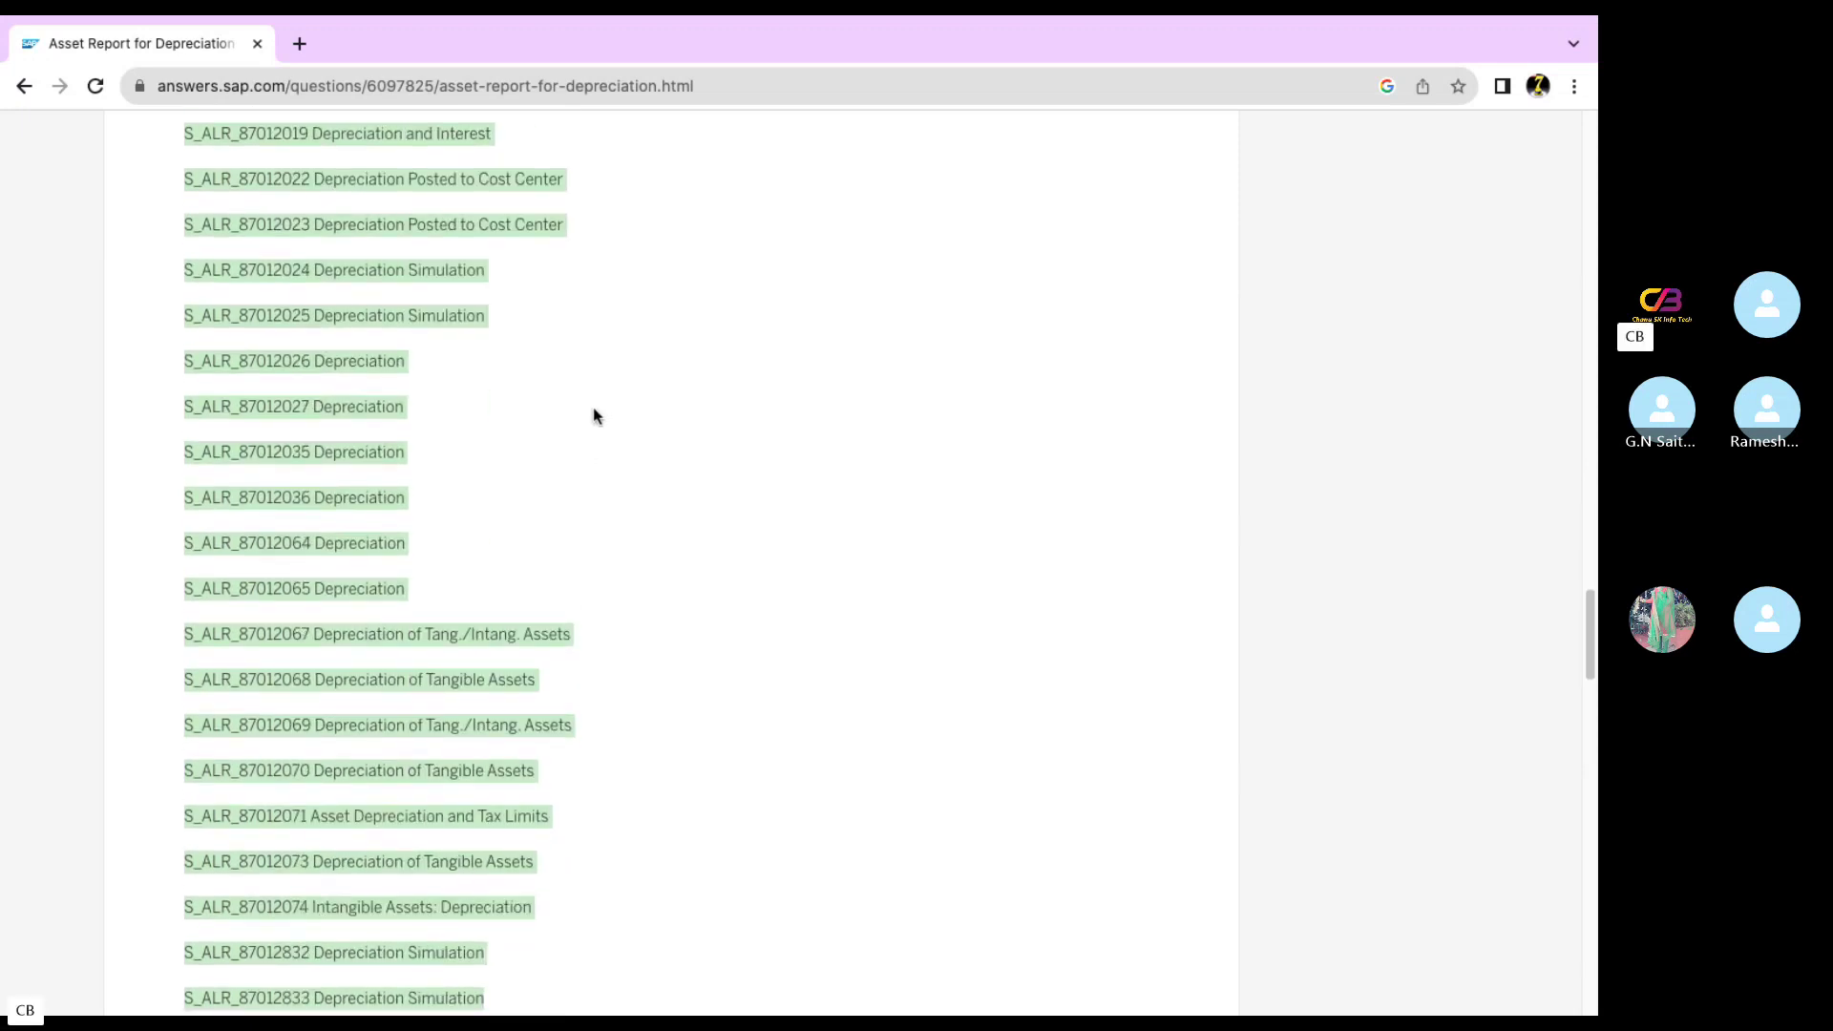
Switch to the Skype call and send the copied list of depreciation reports in the group chat
key("ctrl+Left")
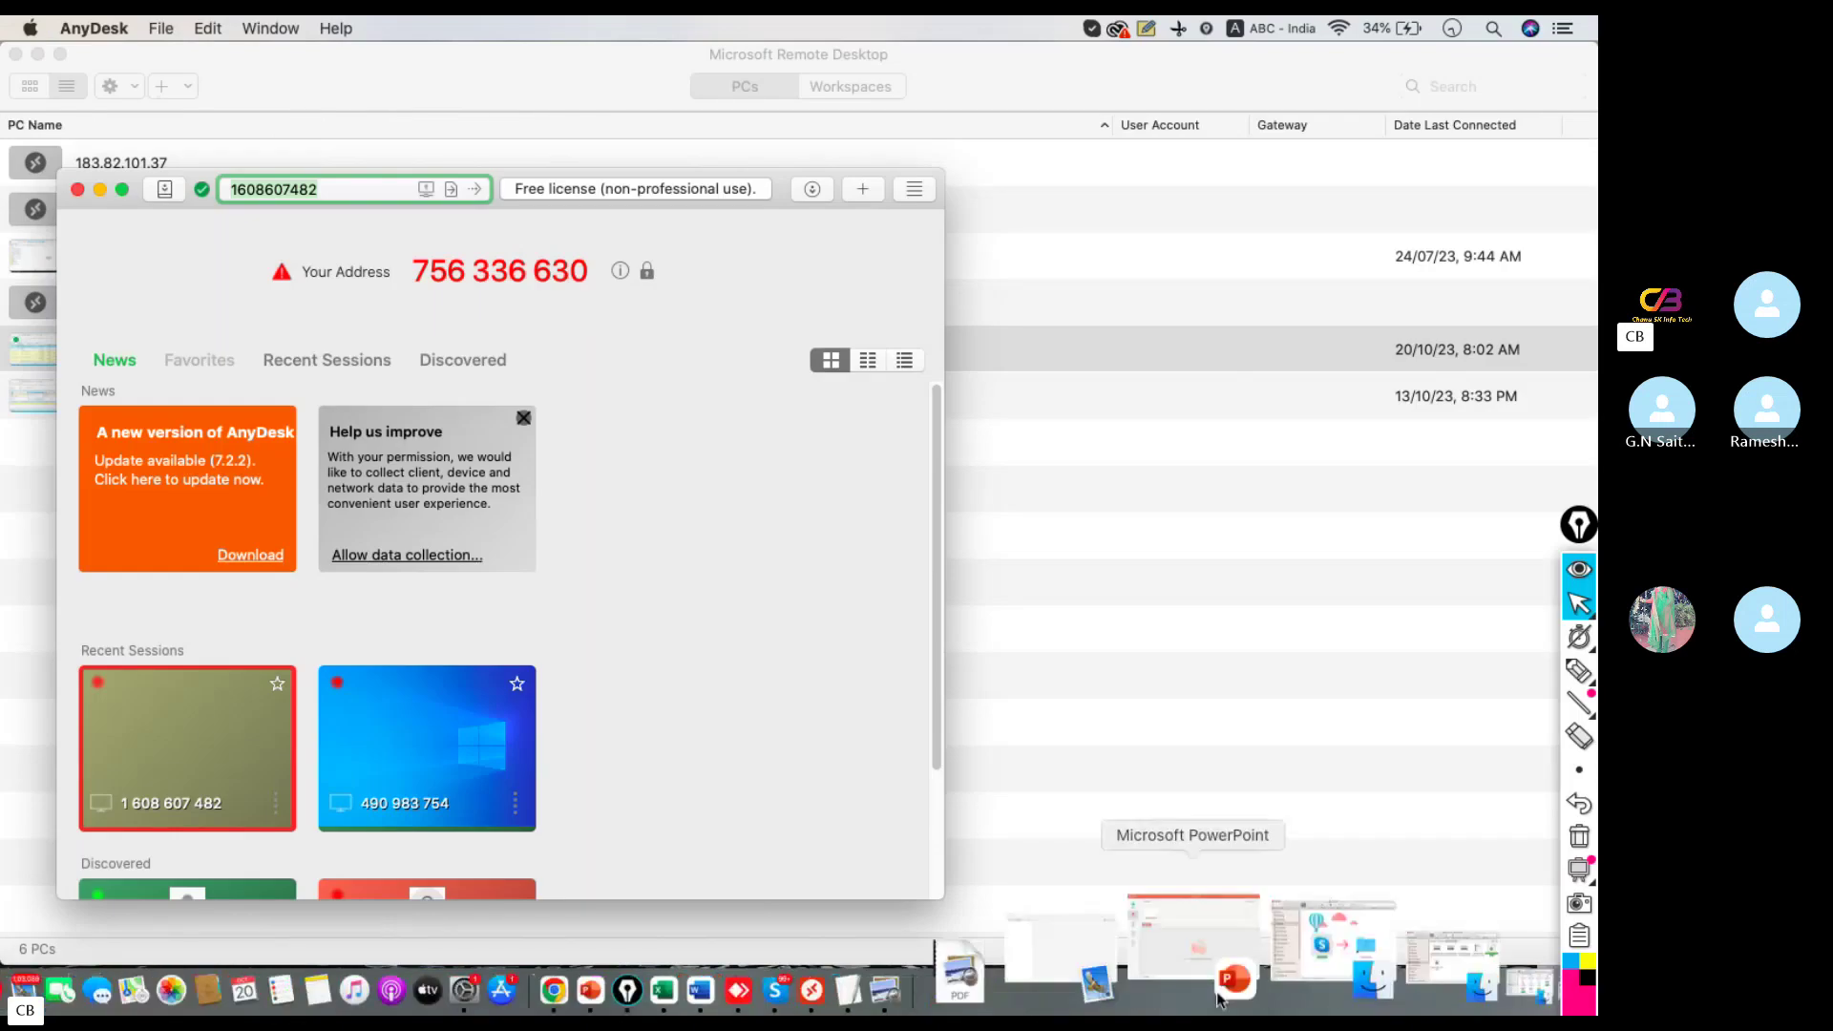
left_click(891, 941)
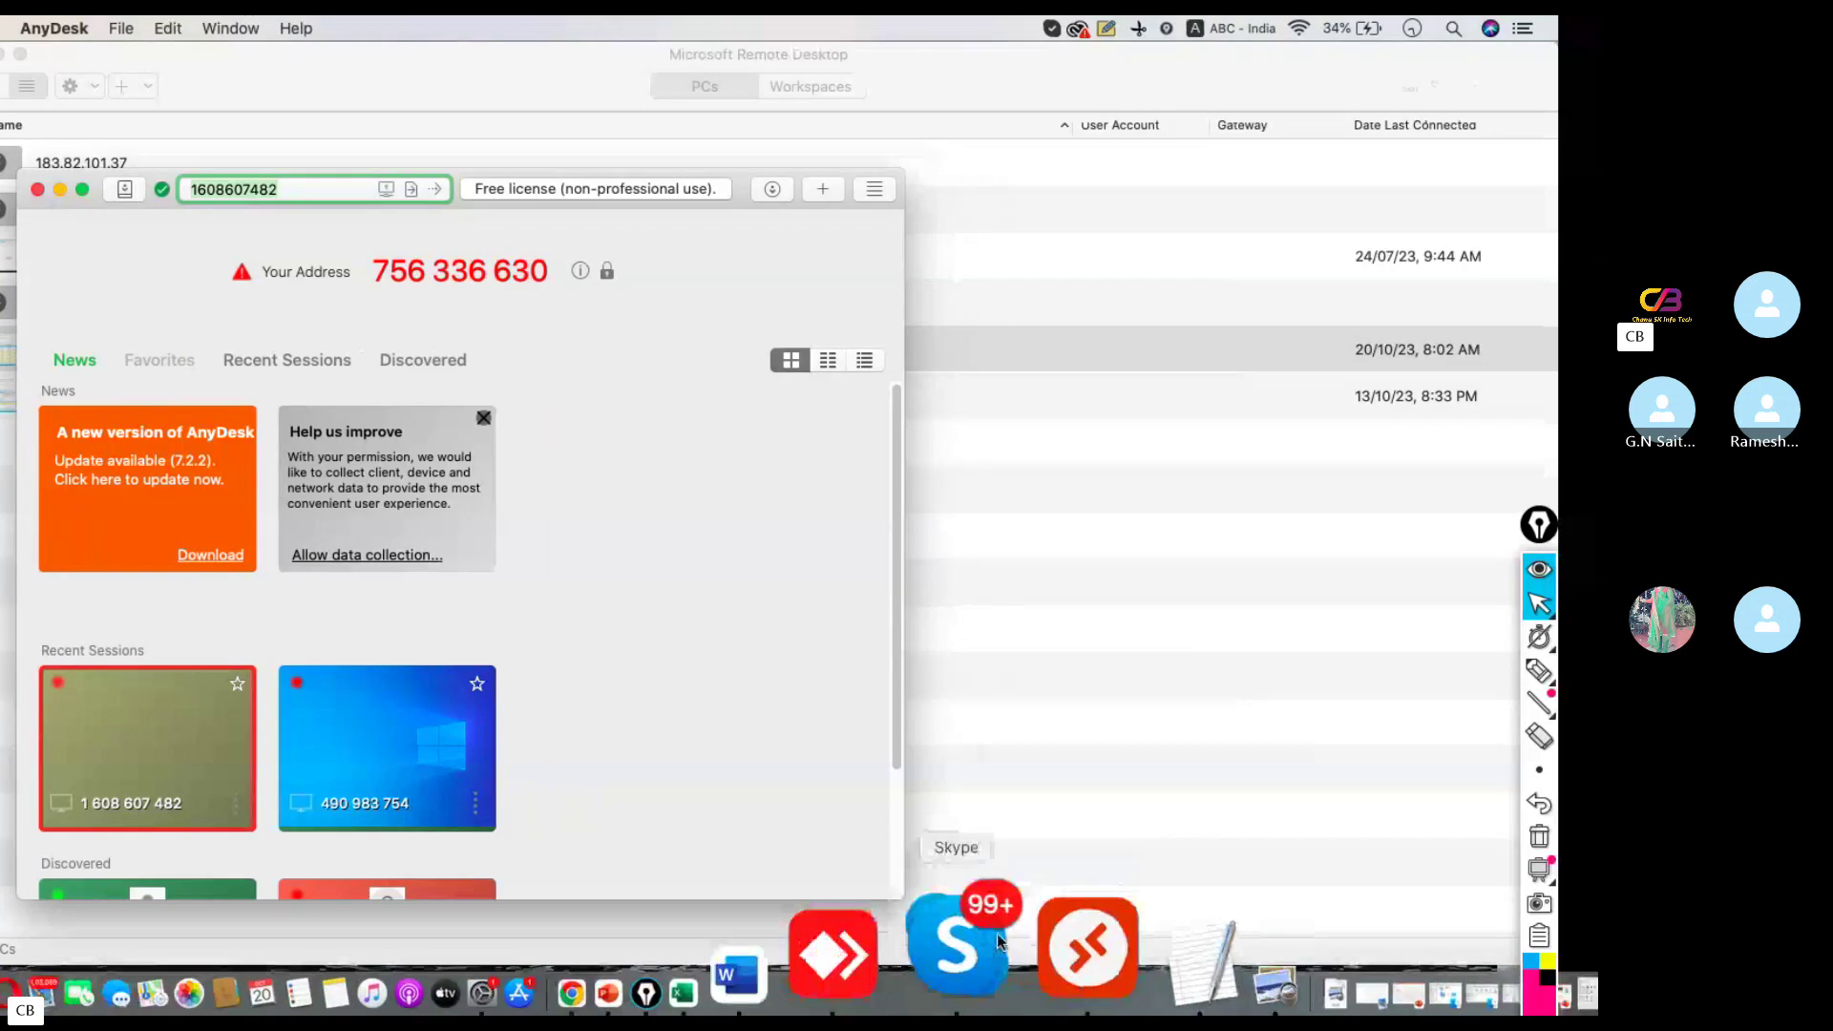
left_click(1242, 967)
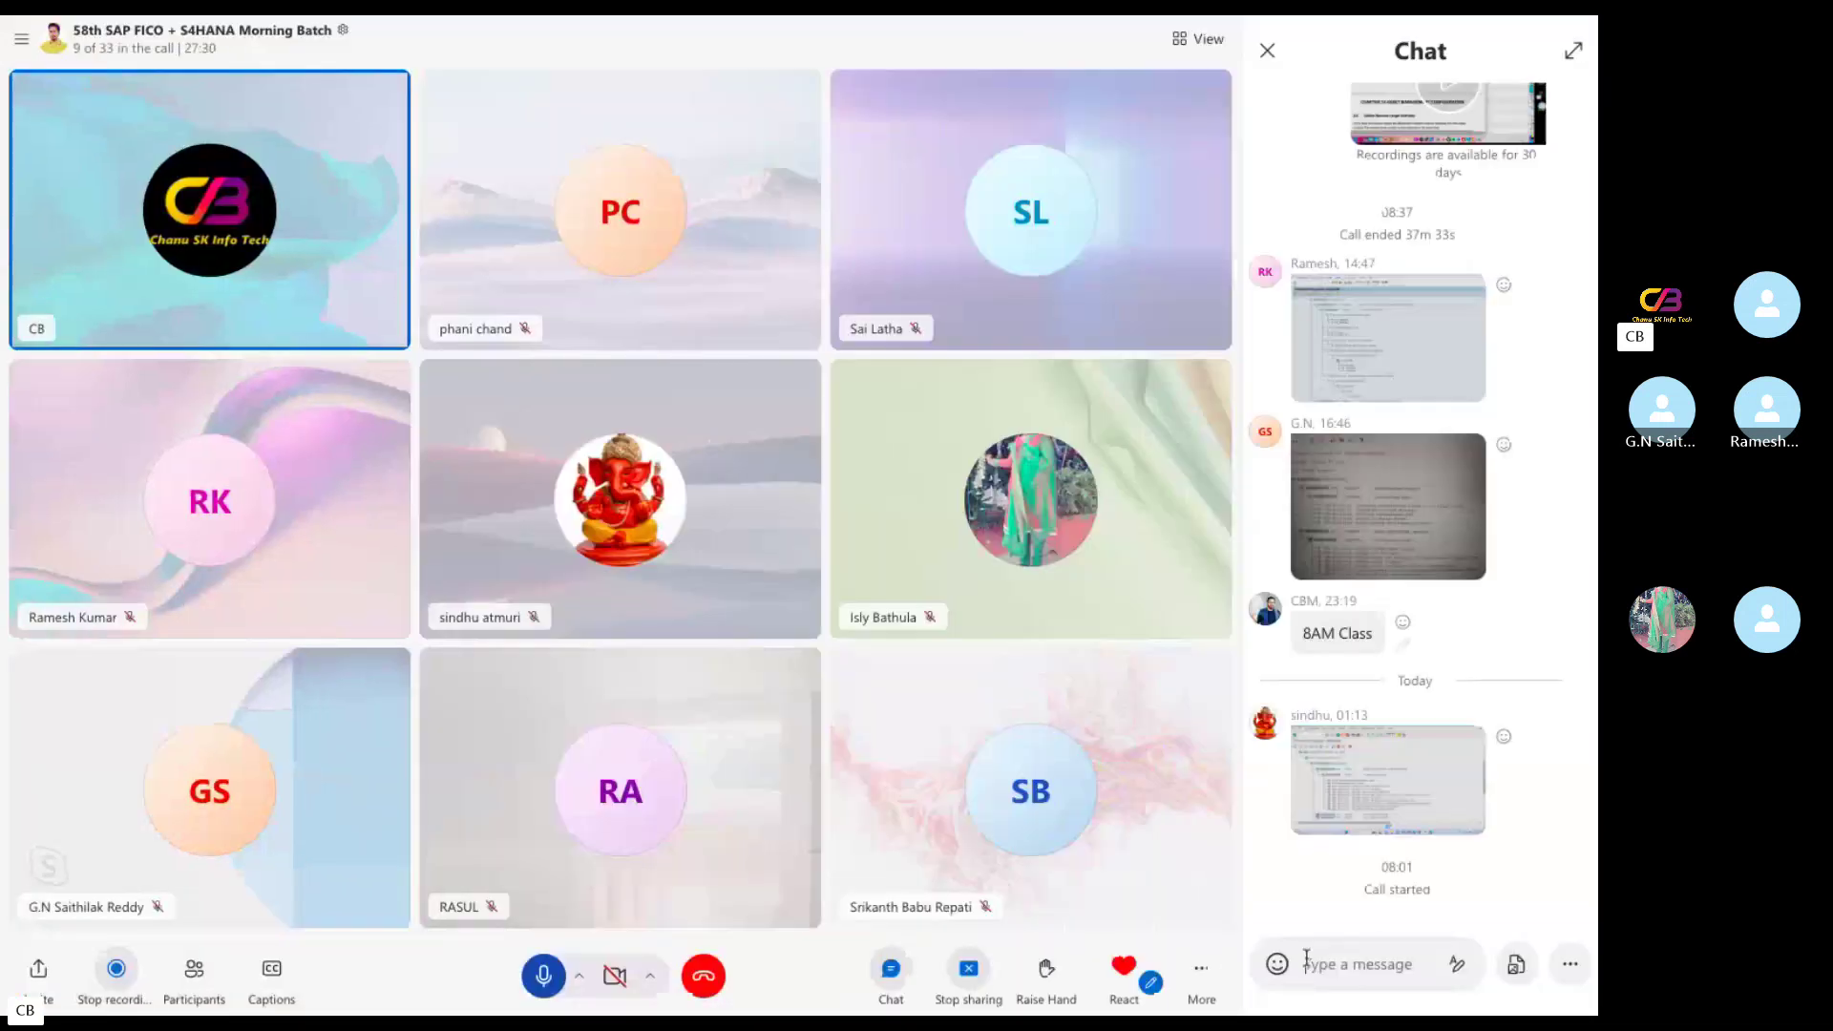
key("ctrl+v")
key("Return")
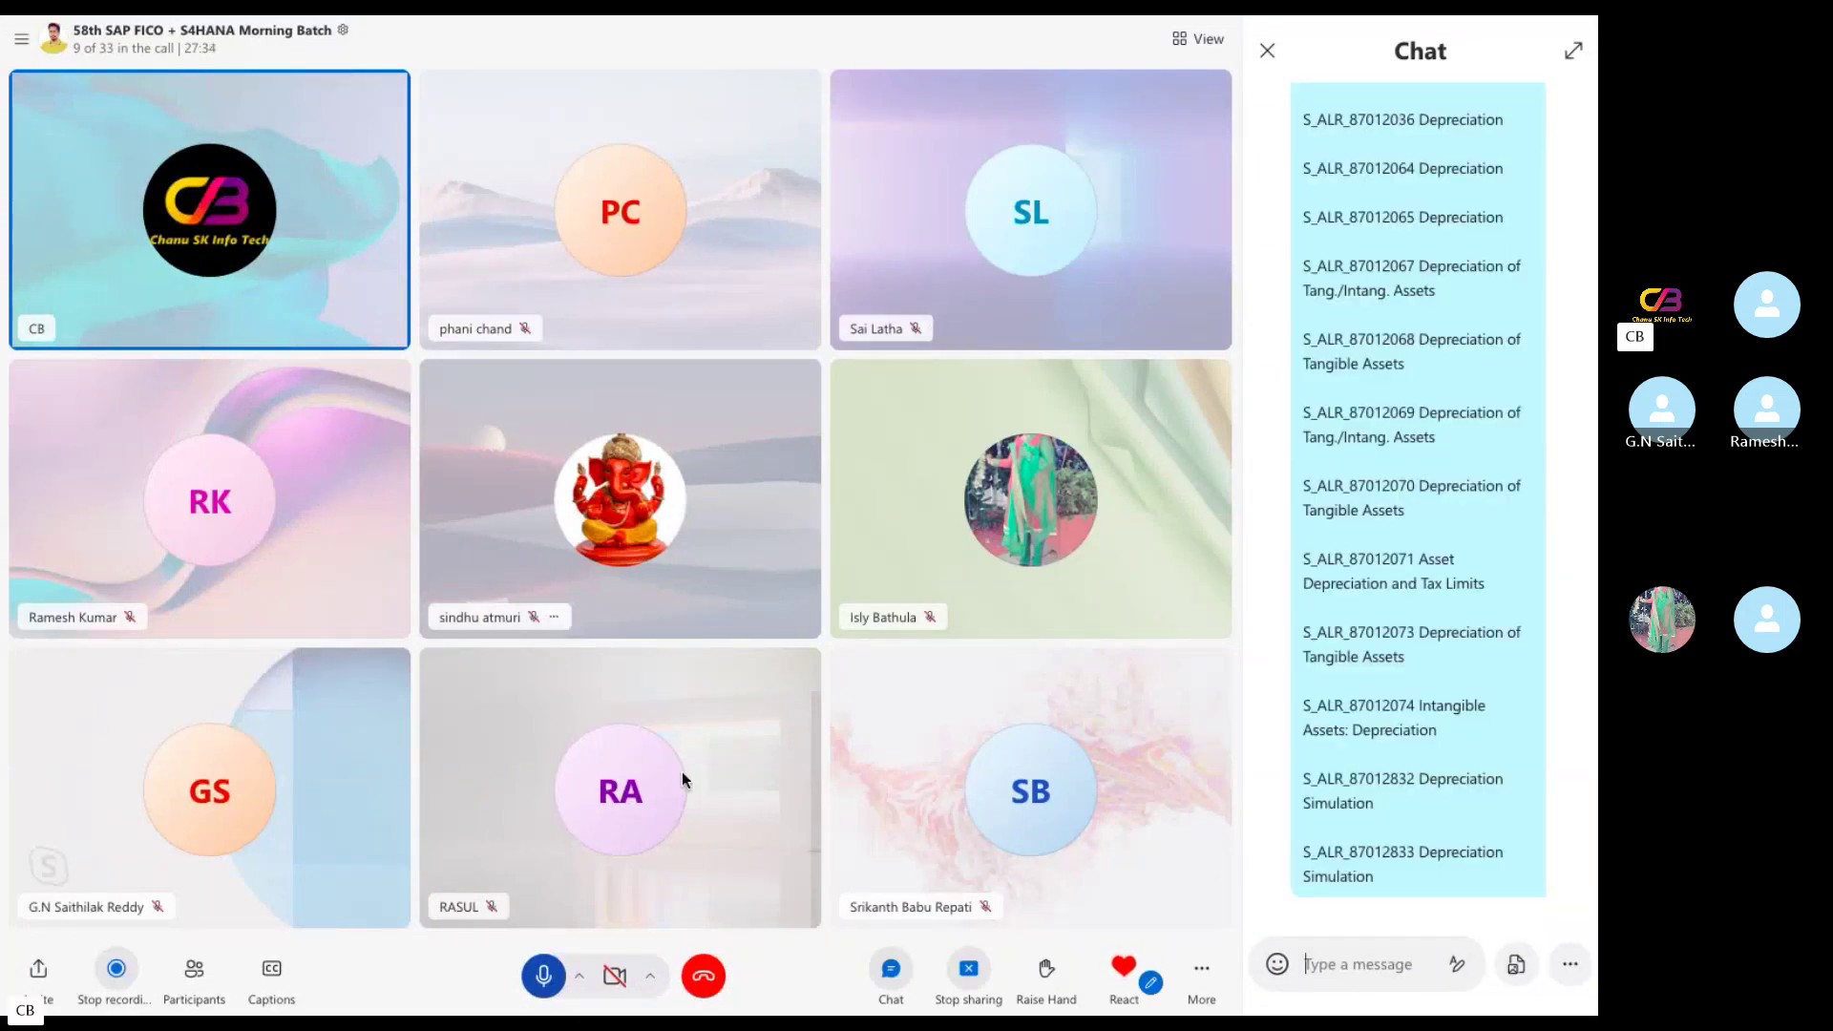
Close the AnyDesk window, reopen the SAP remote session and exit the depreciation report to SAP Easy Access
key("super+Tab")
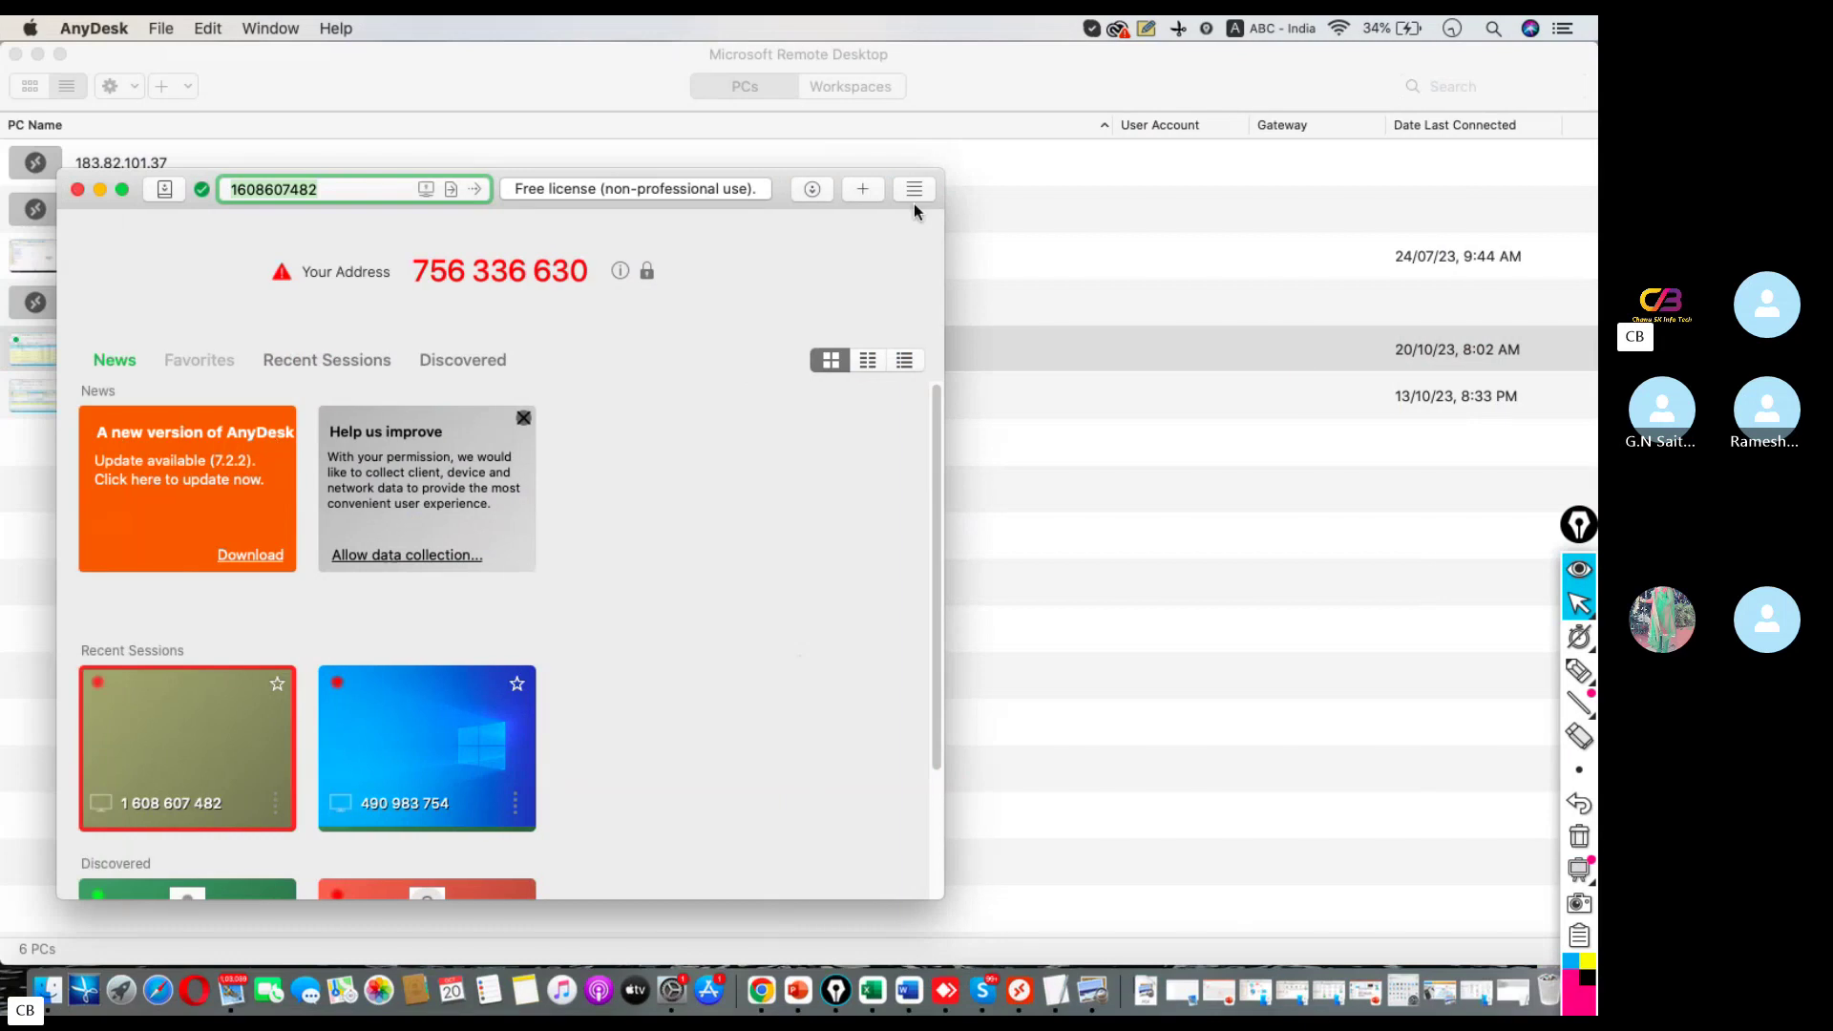
left_click(78, 189)
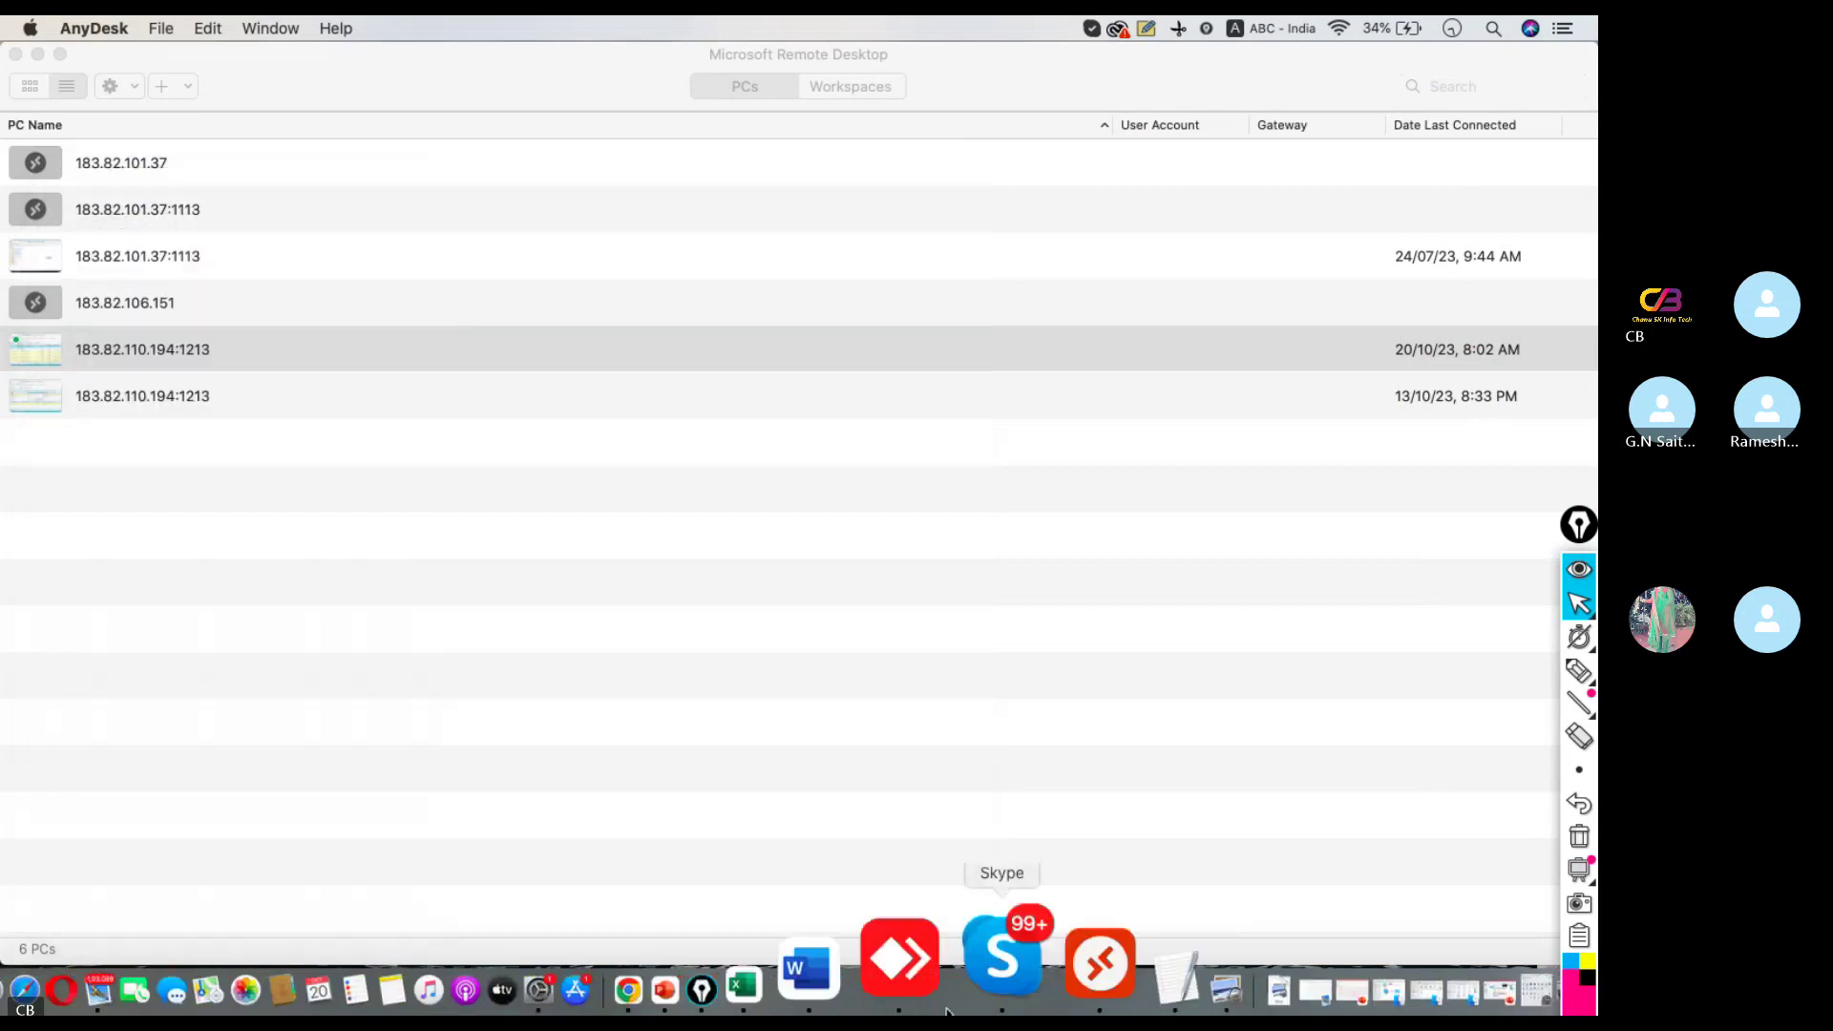
double_click(175, 350)
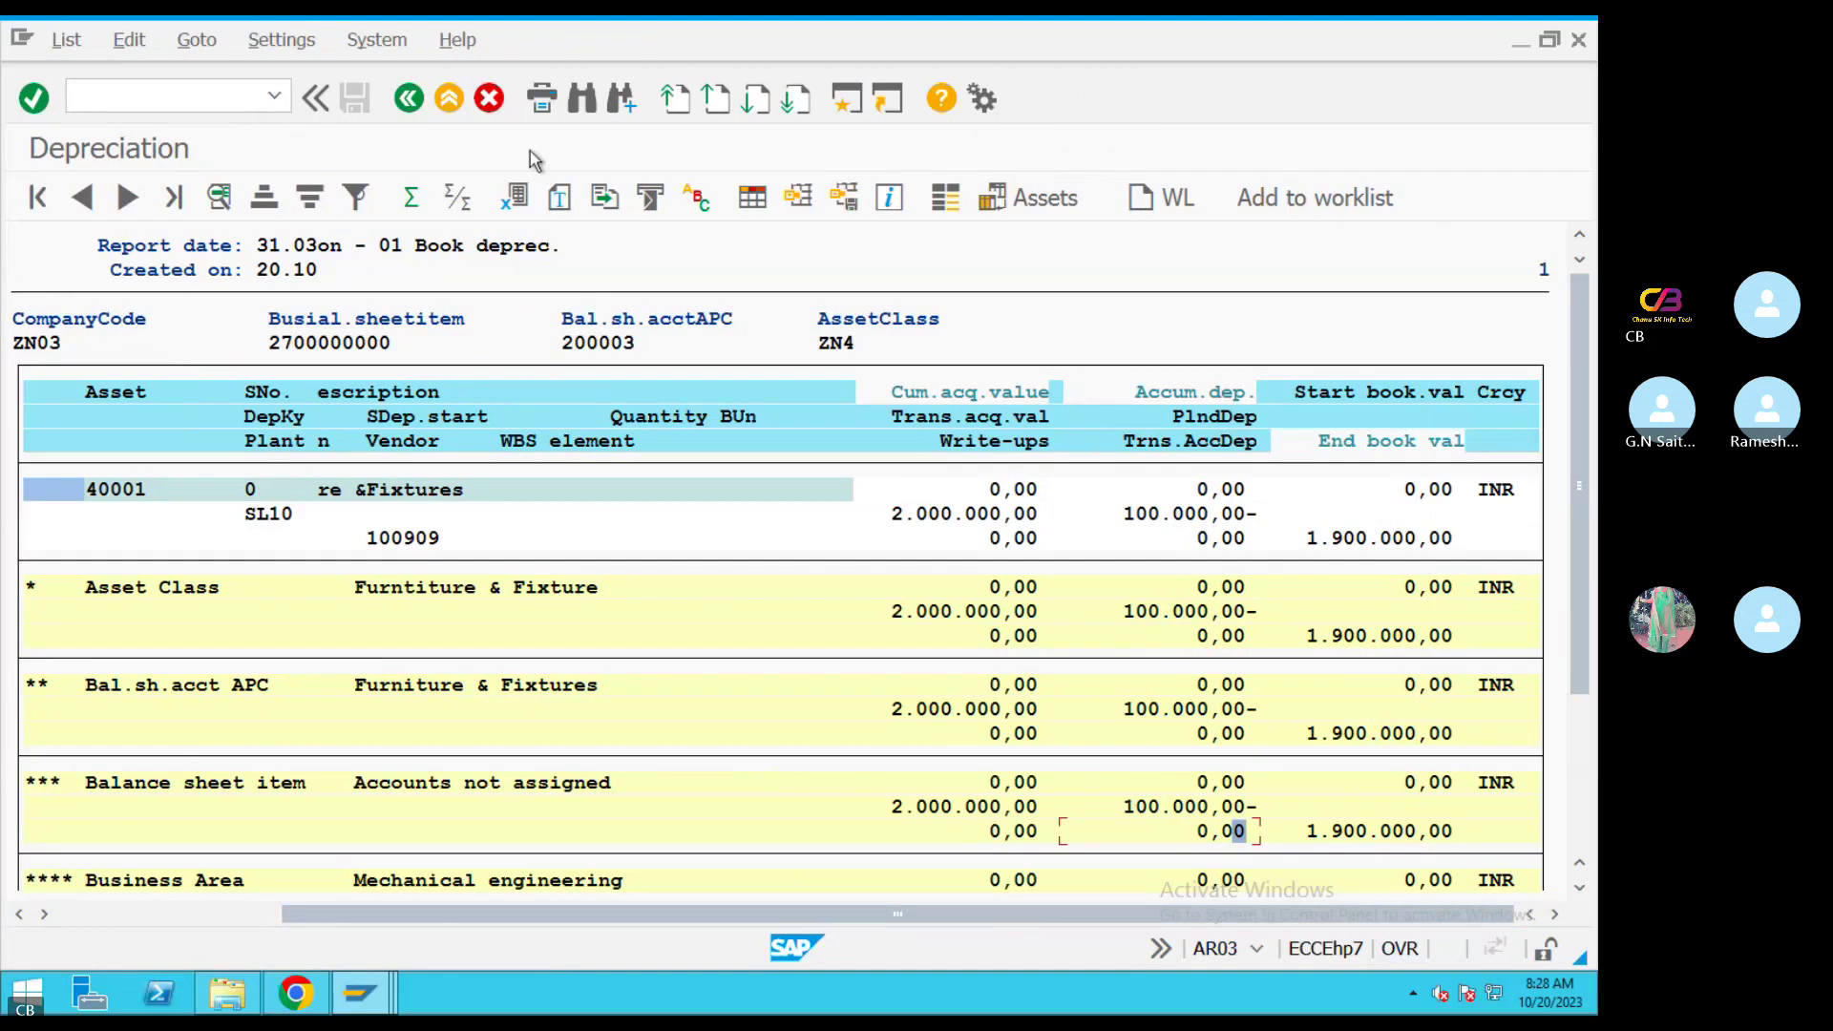
left_click(412, 99)
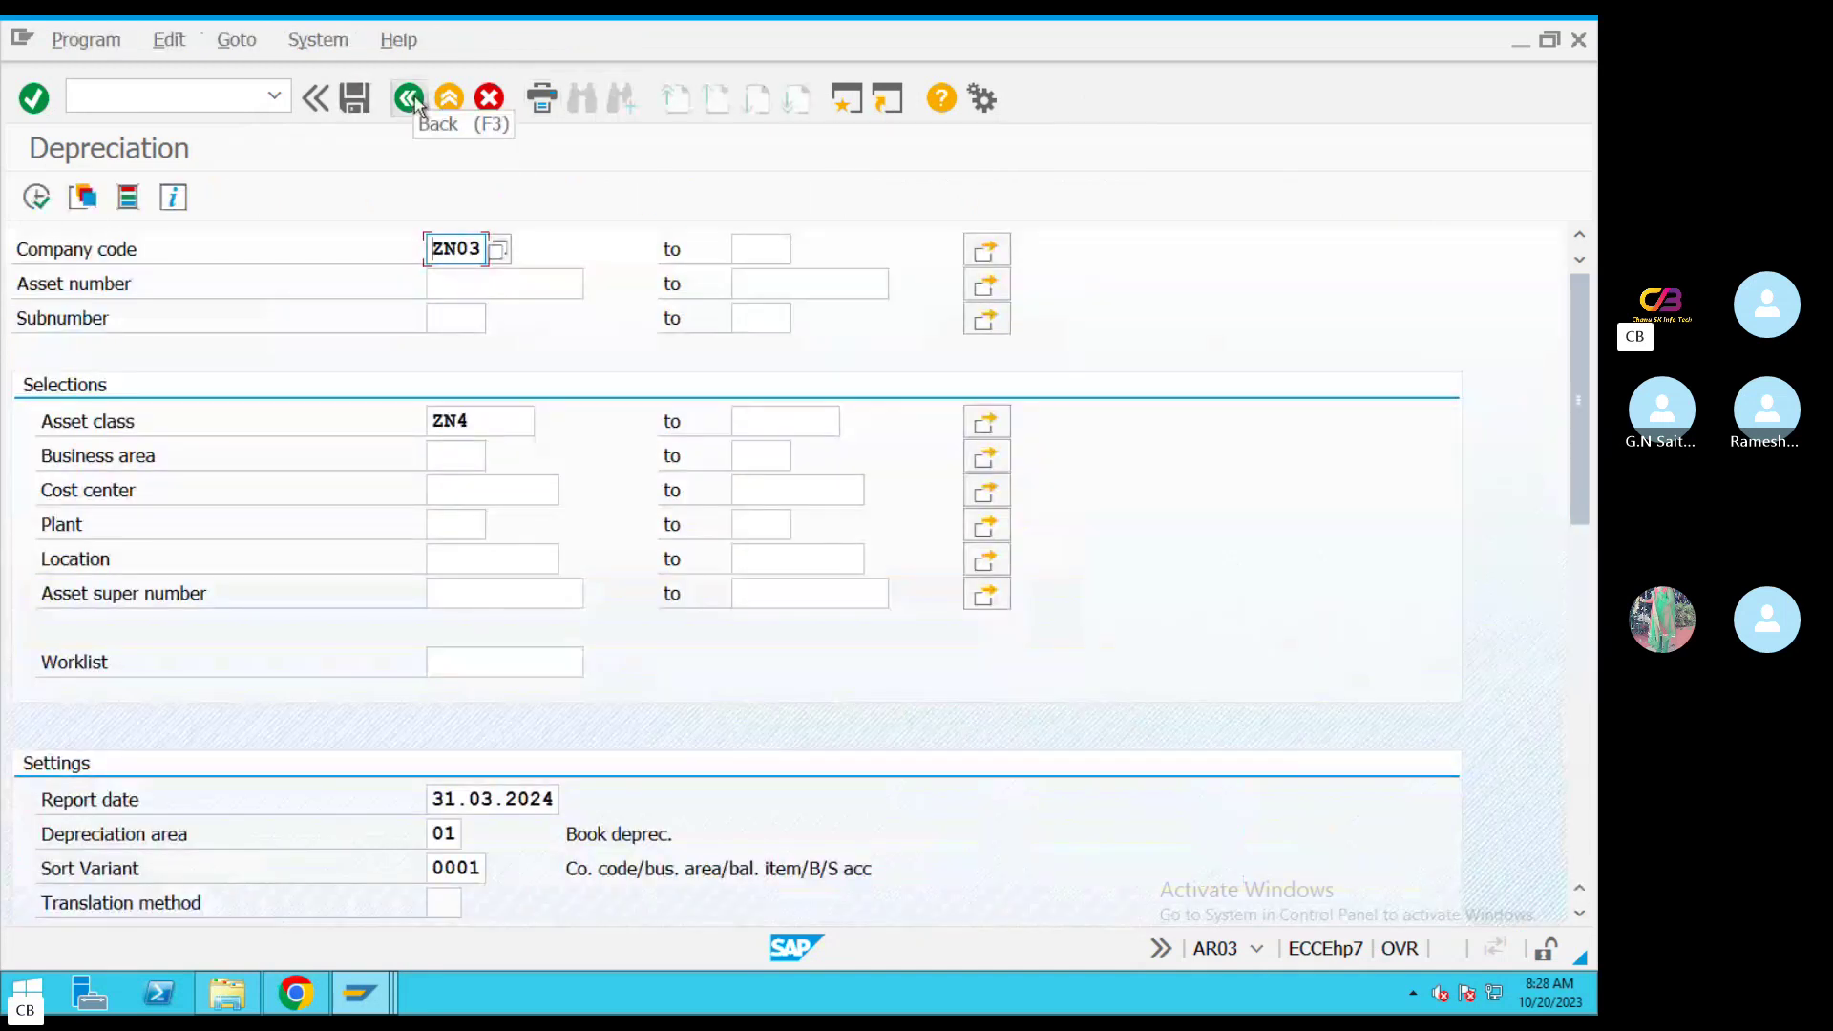
left_click(412, 99)
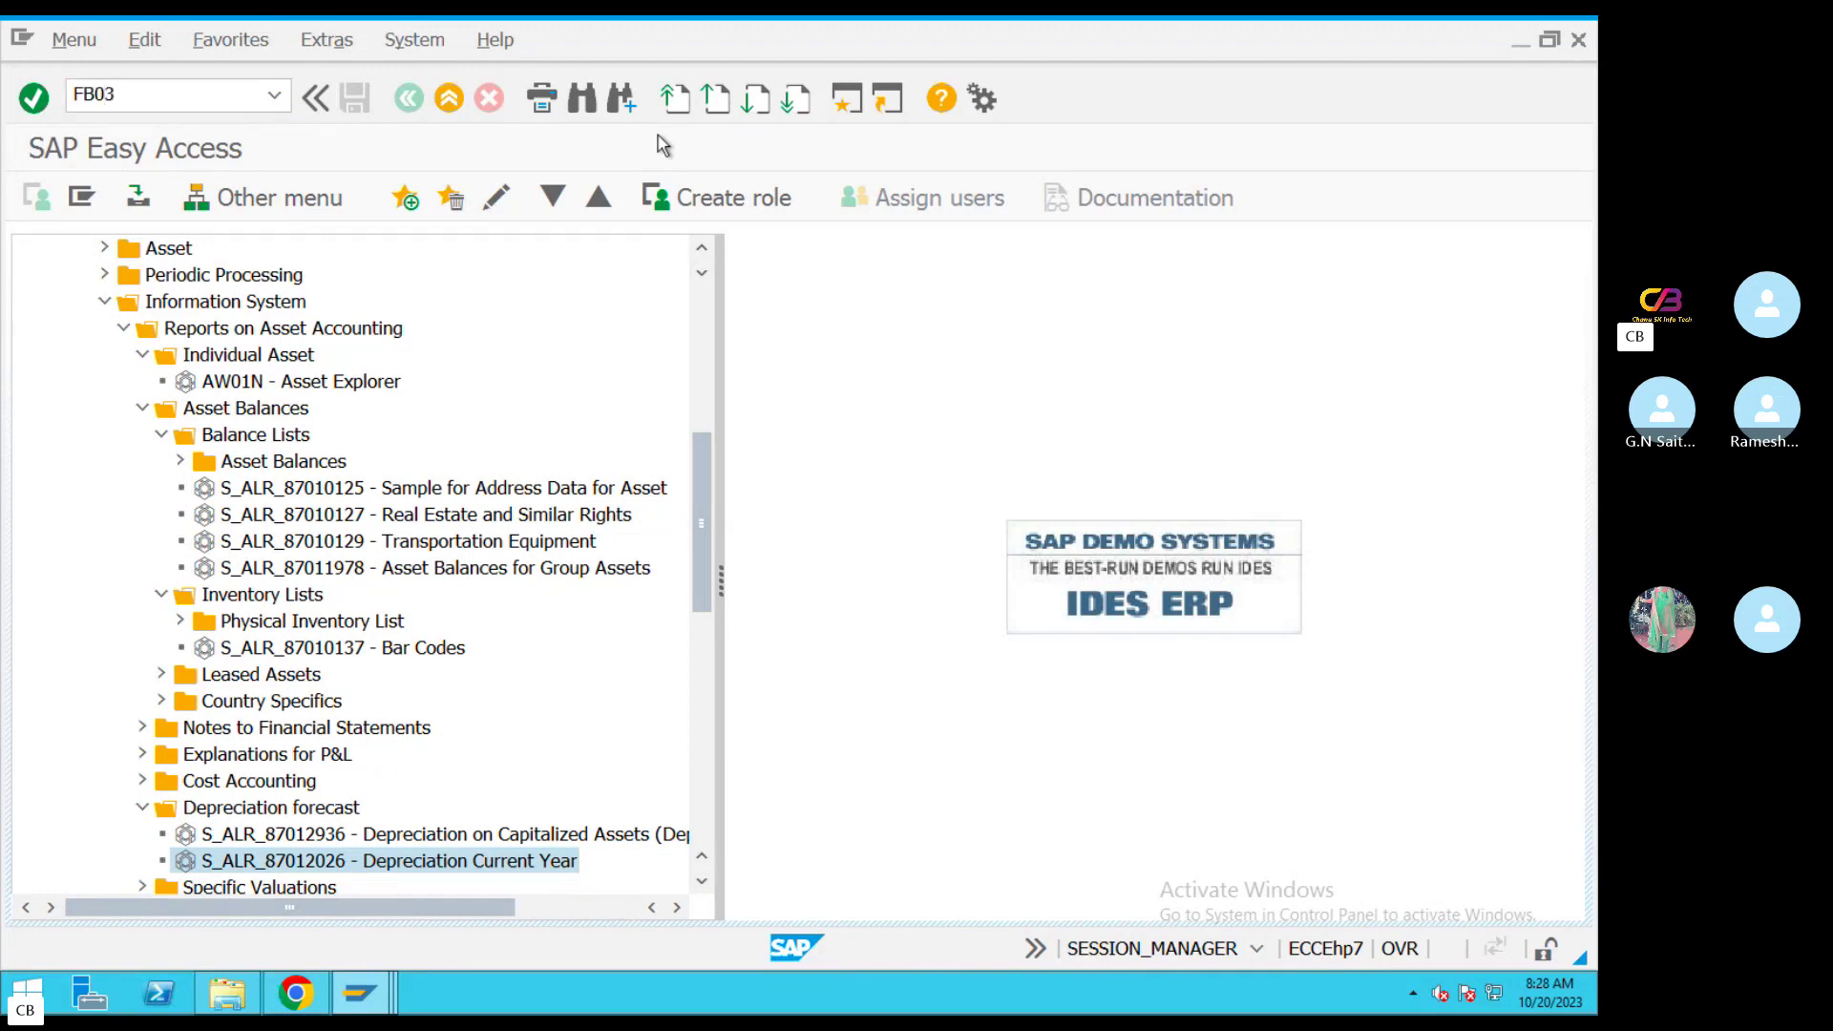
Display document 1028 of company code ZN03 with transaction FB03 and go through its line items down to item 4
key("Return")
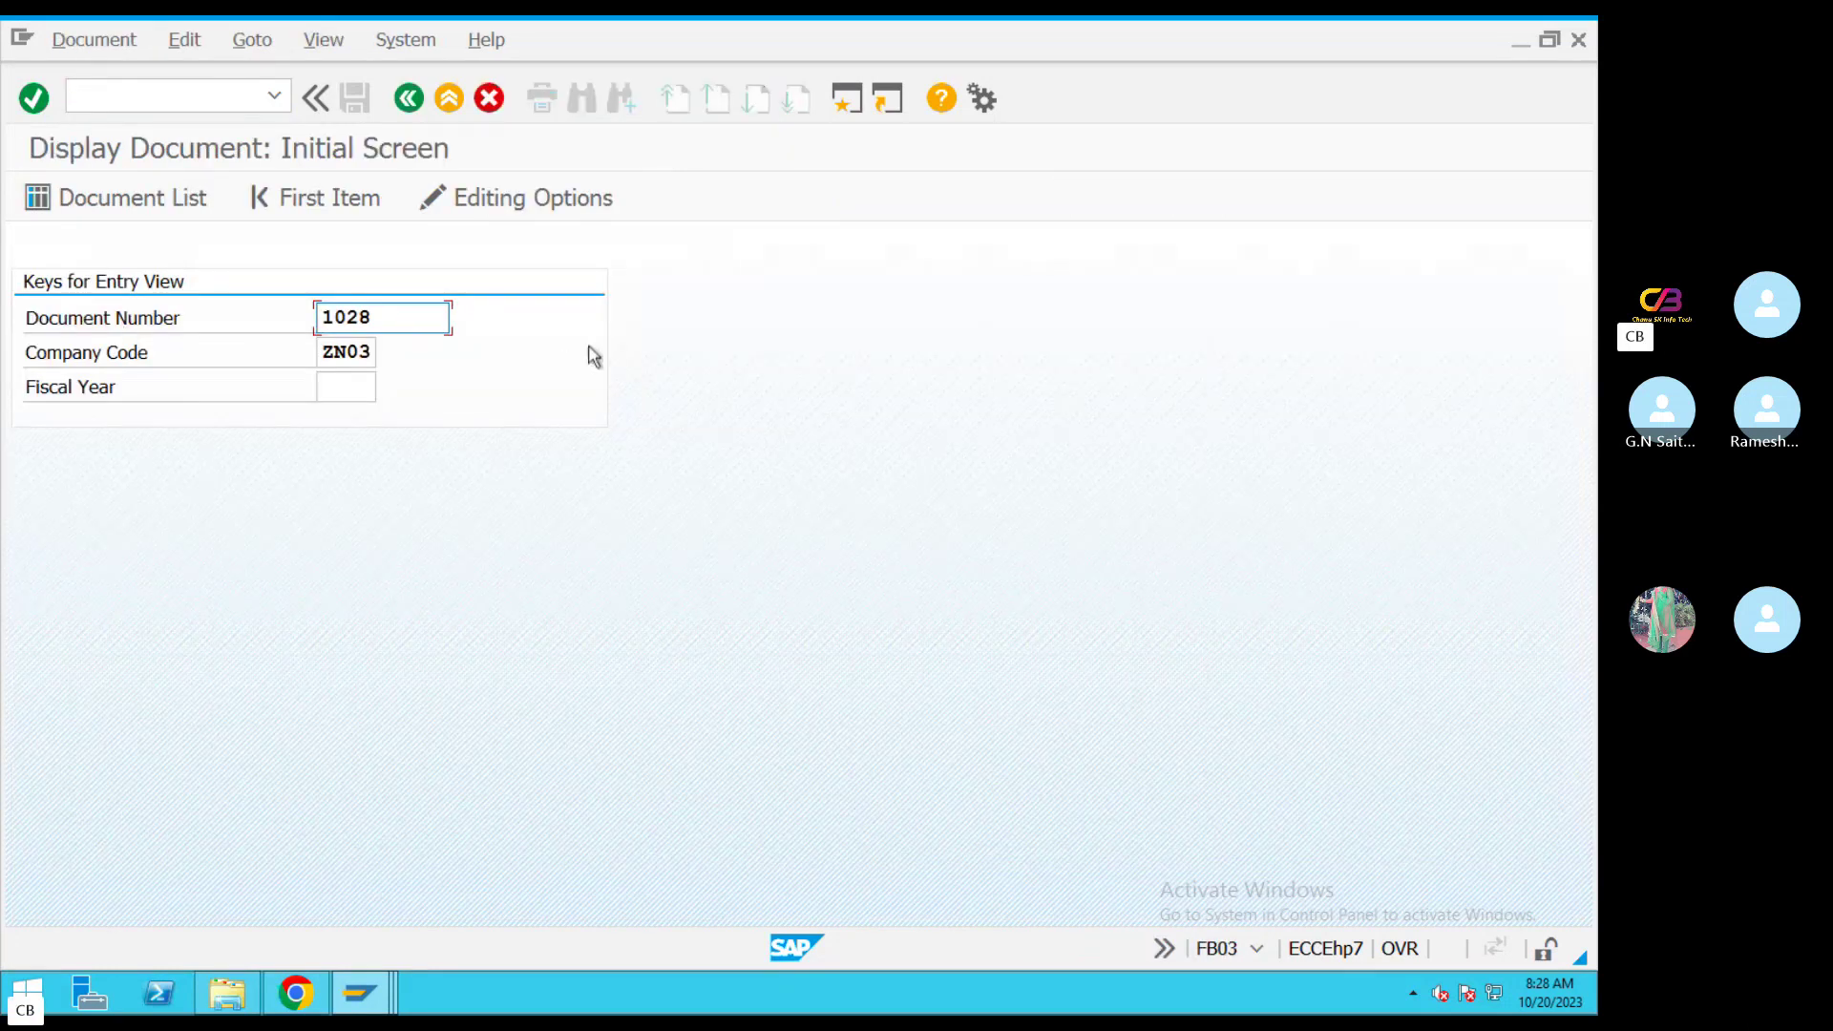
key("Return")
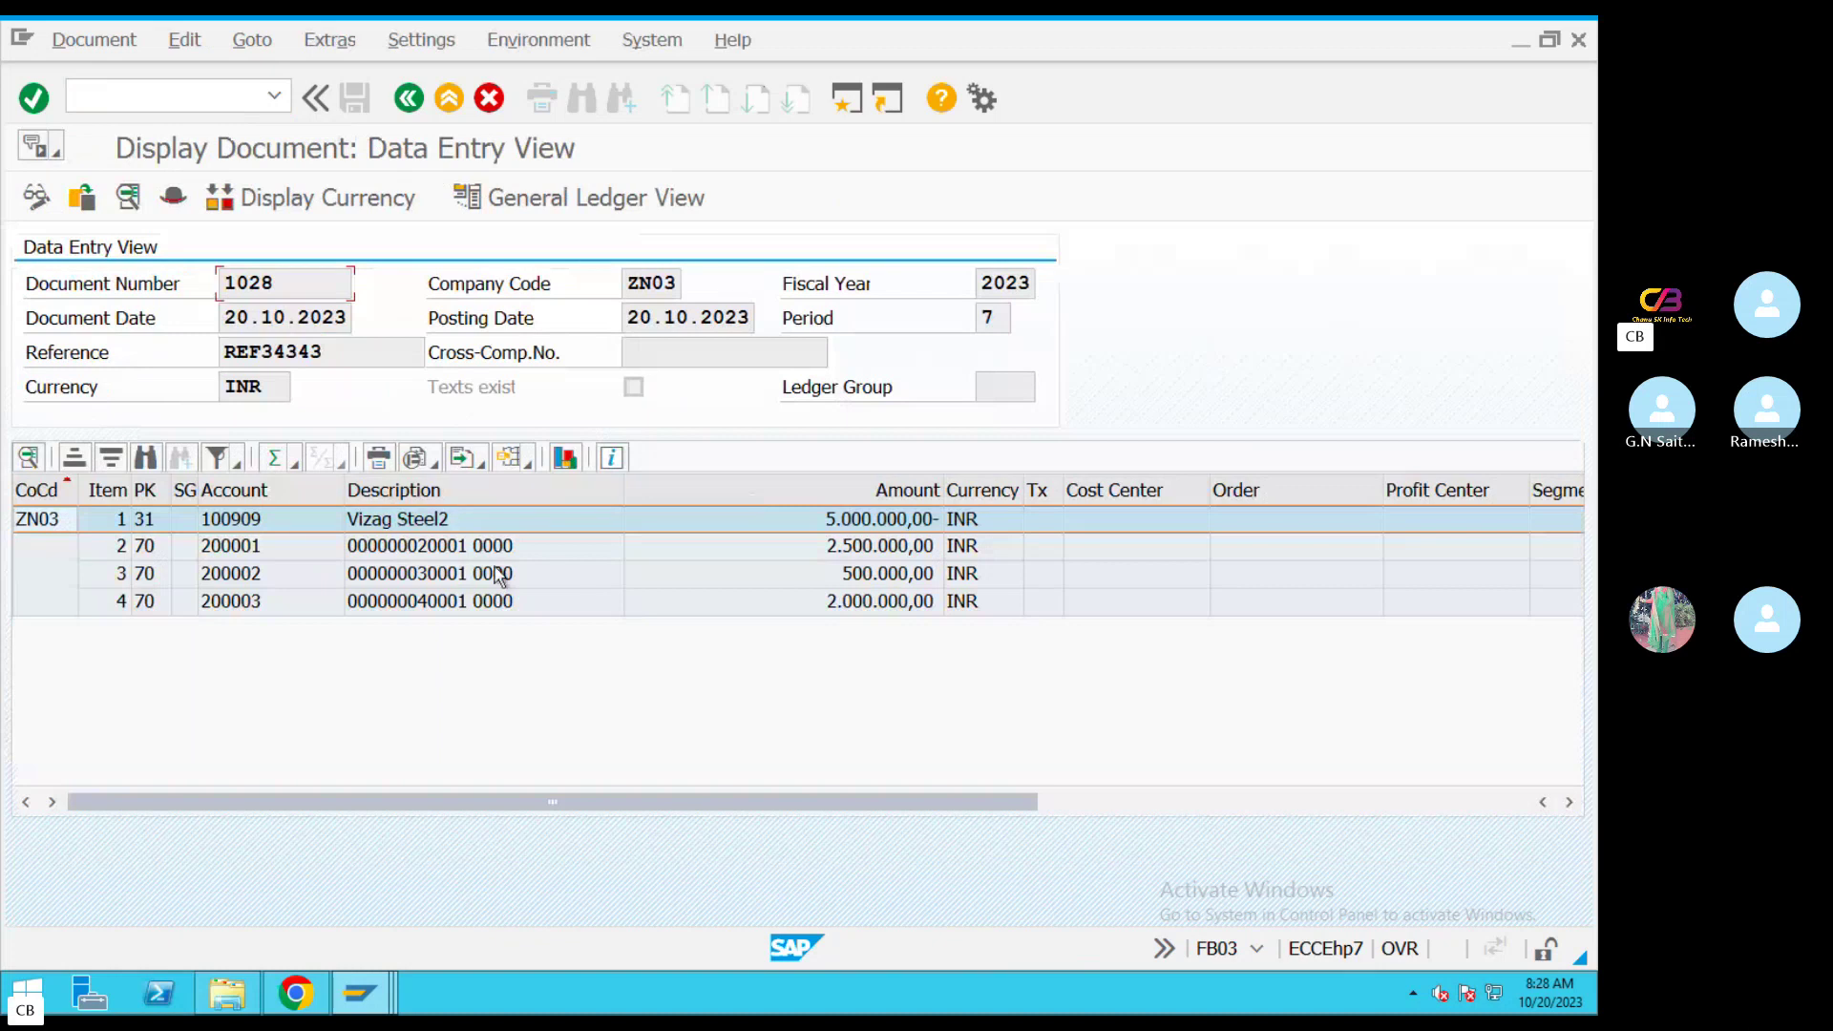
key("Down")
key("Down")
key("Down")
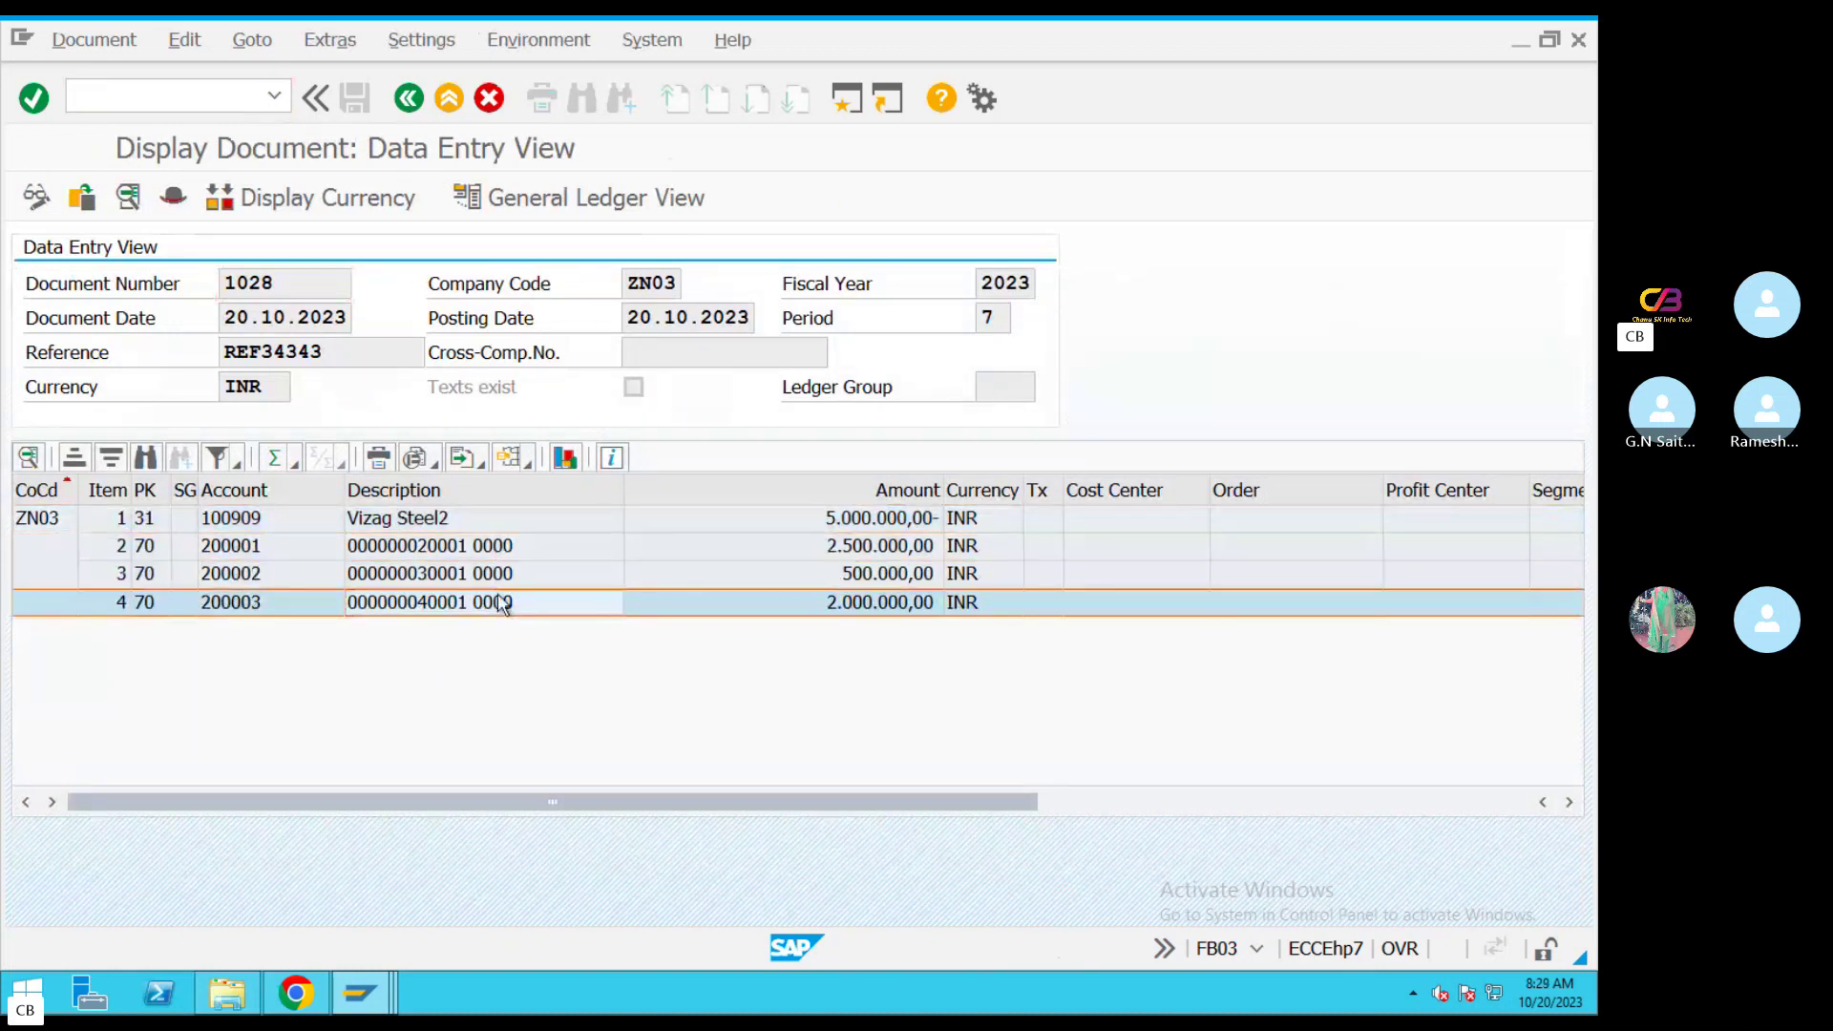
Open line item 4 of document 1028, check its document header and return to the document display's initial screen
double_click(502, 604)
left_click(265, 198)
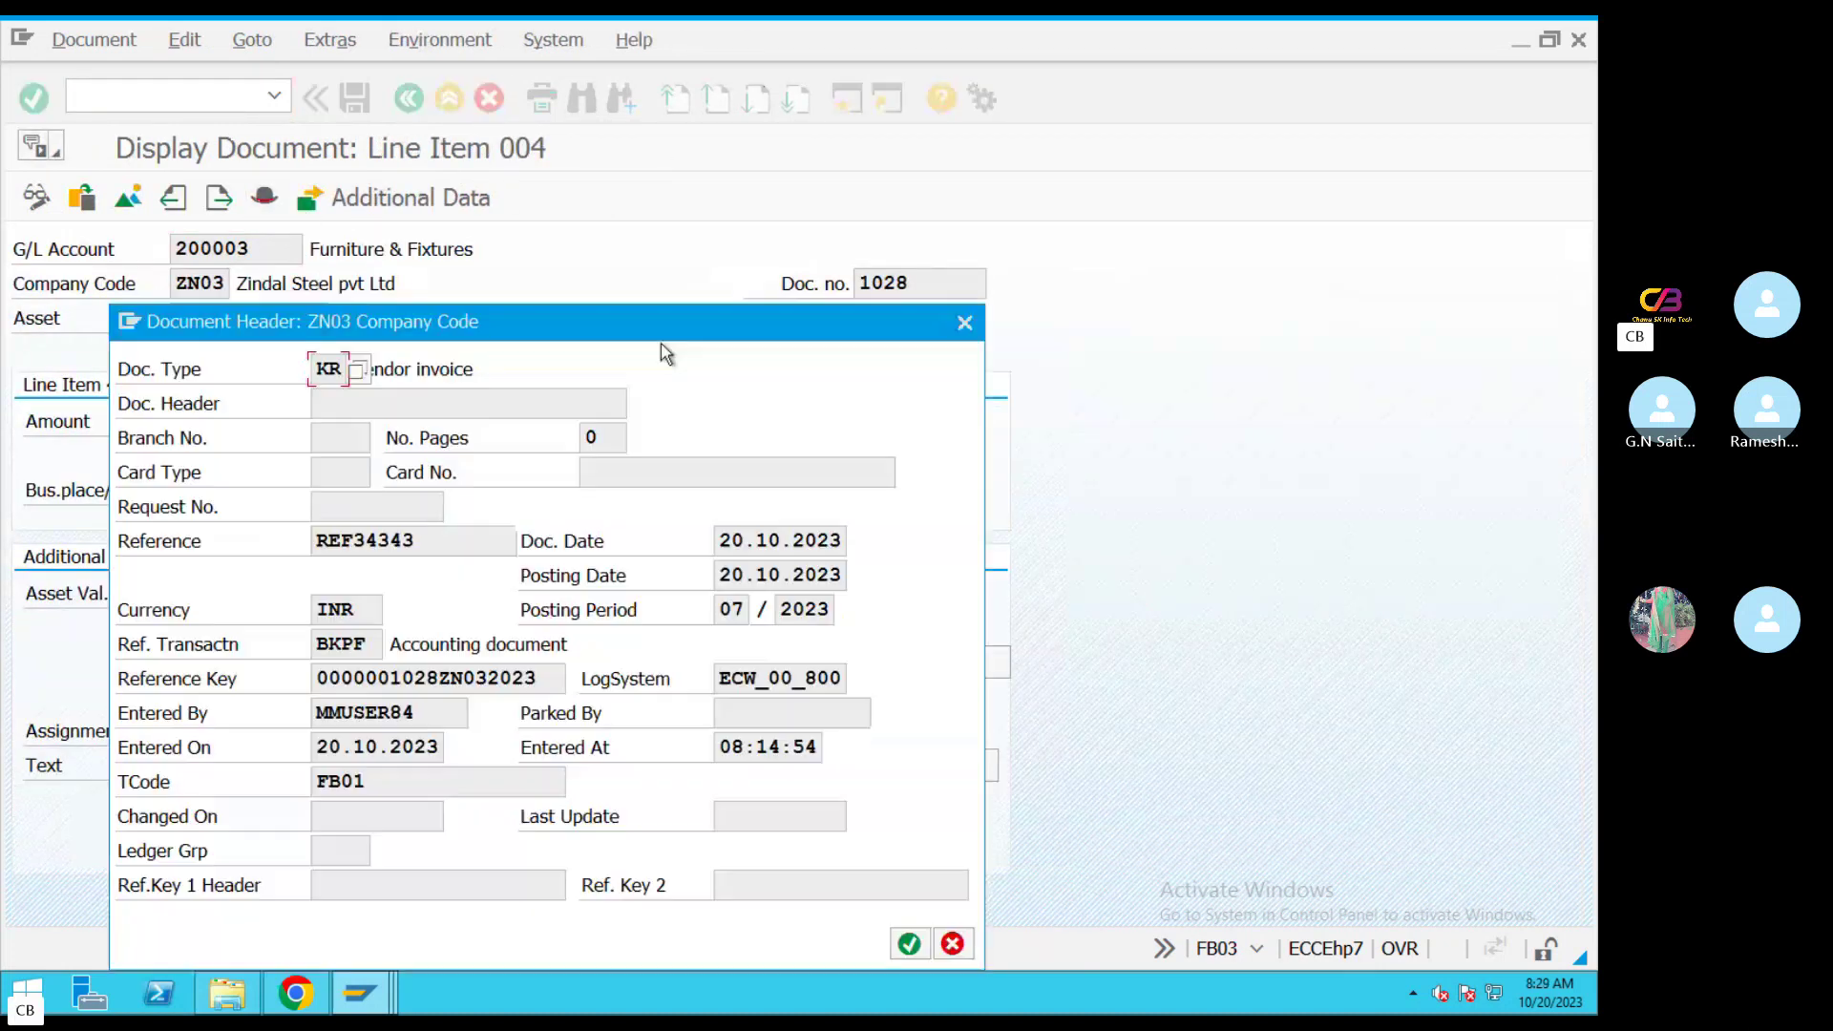
left_click(964, 325)
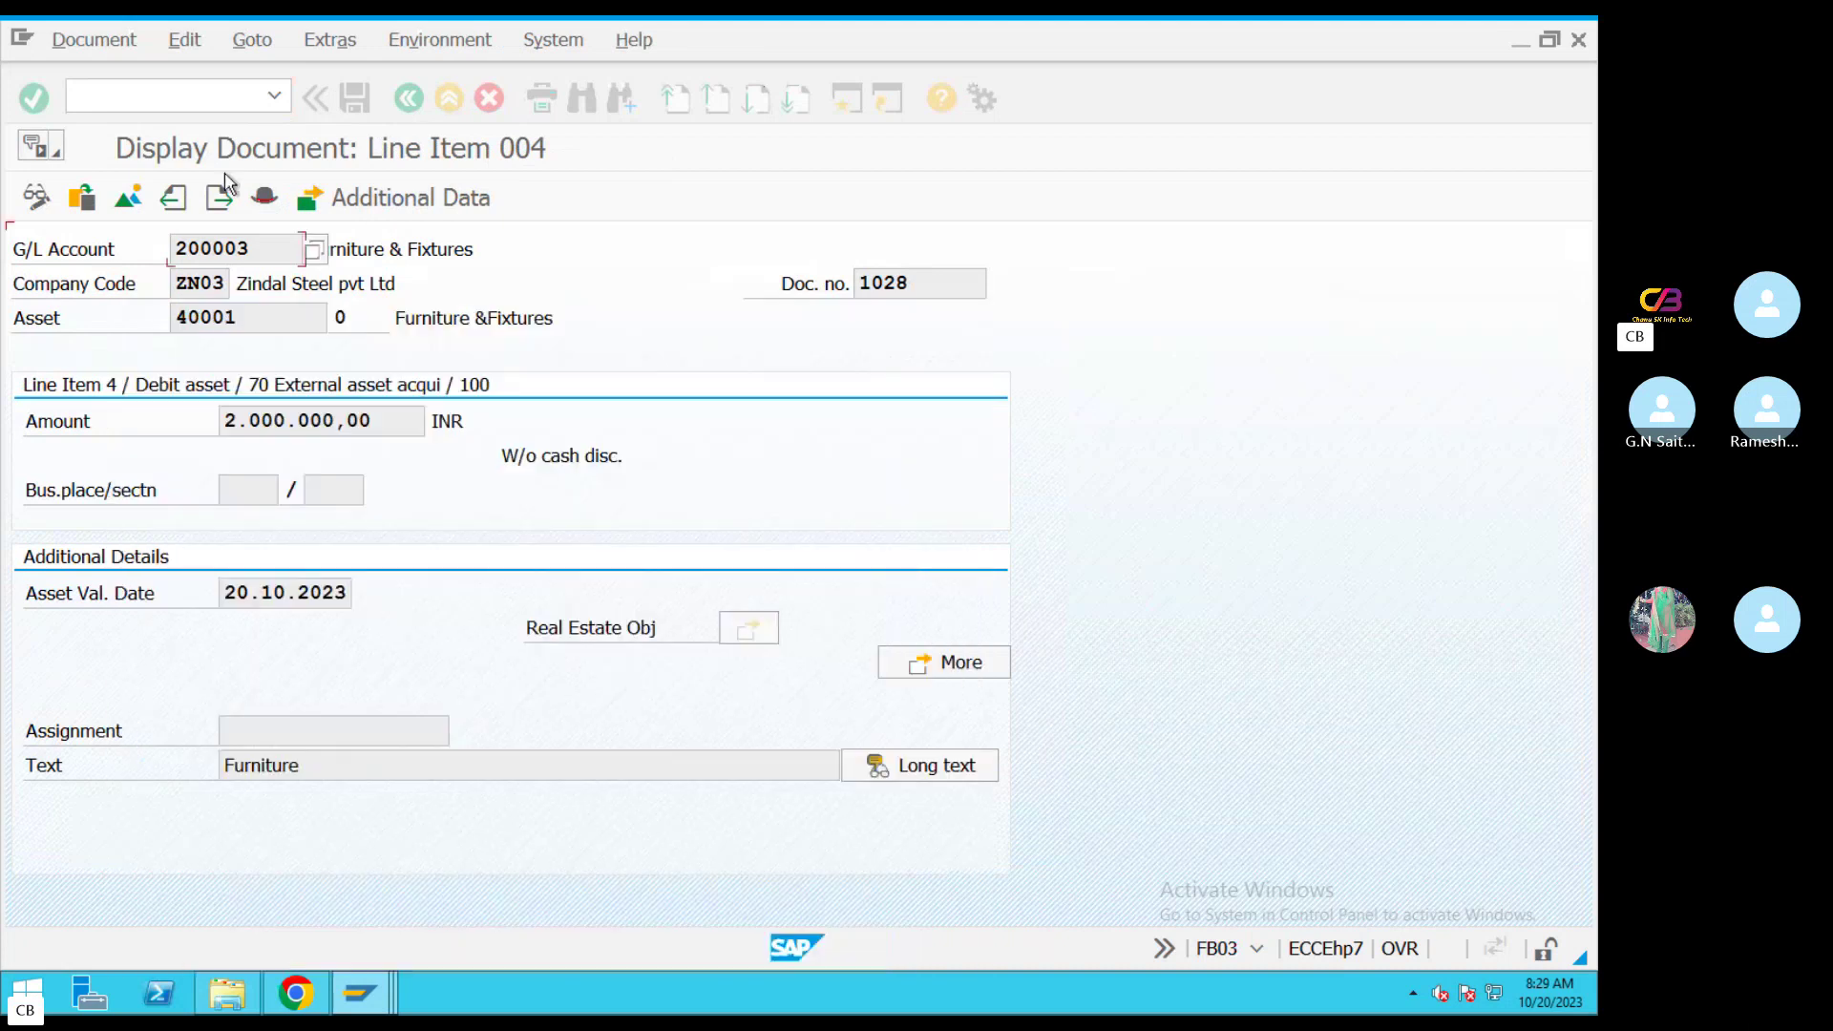
left_click(409, 100)
left_click(407, 101)
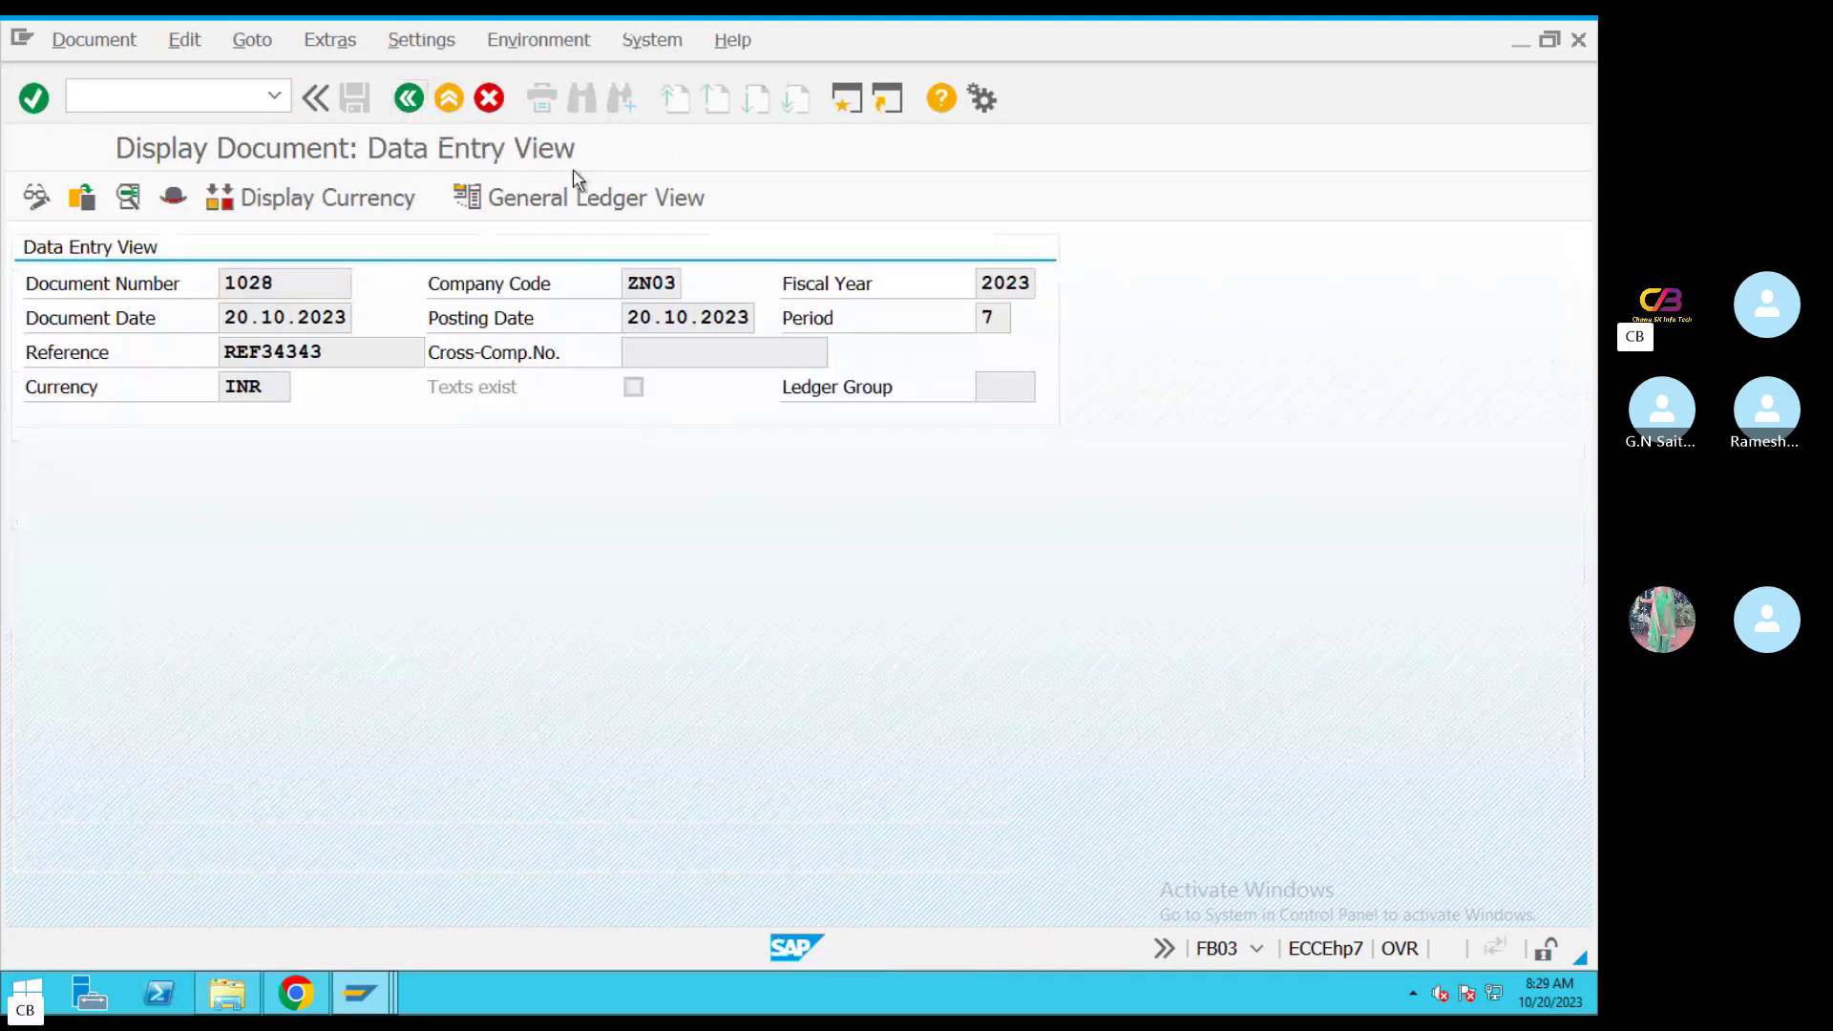
Clear the document number and list the documents of type AF for company code ZN03
double_click(371, 361)
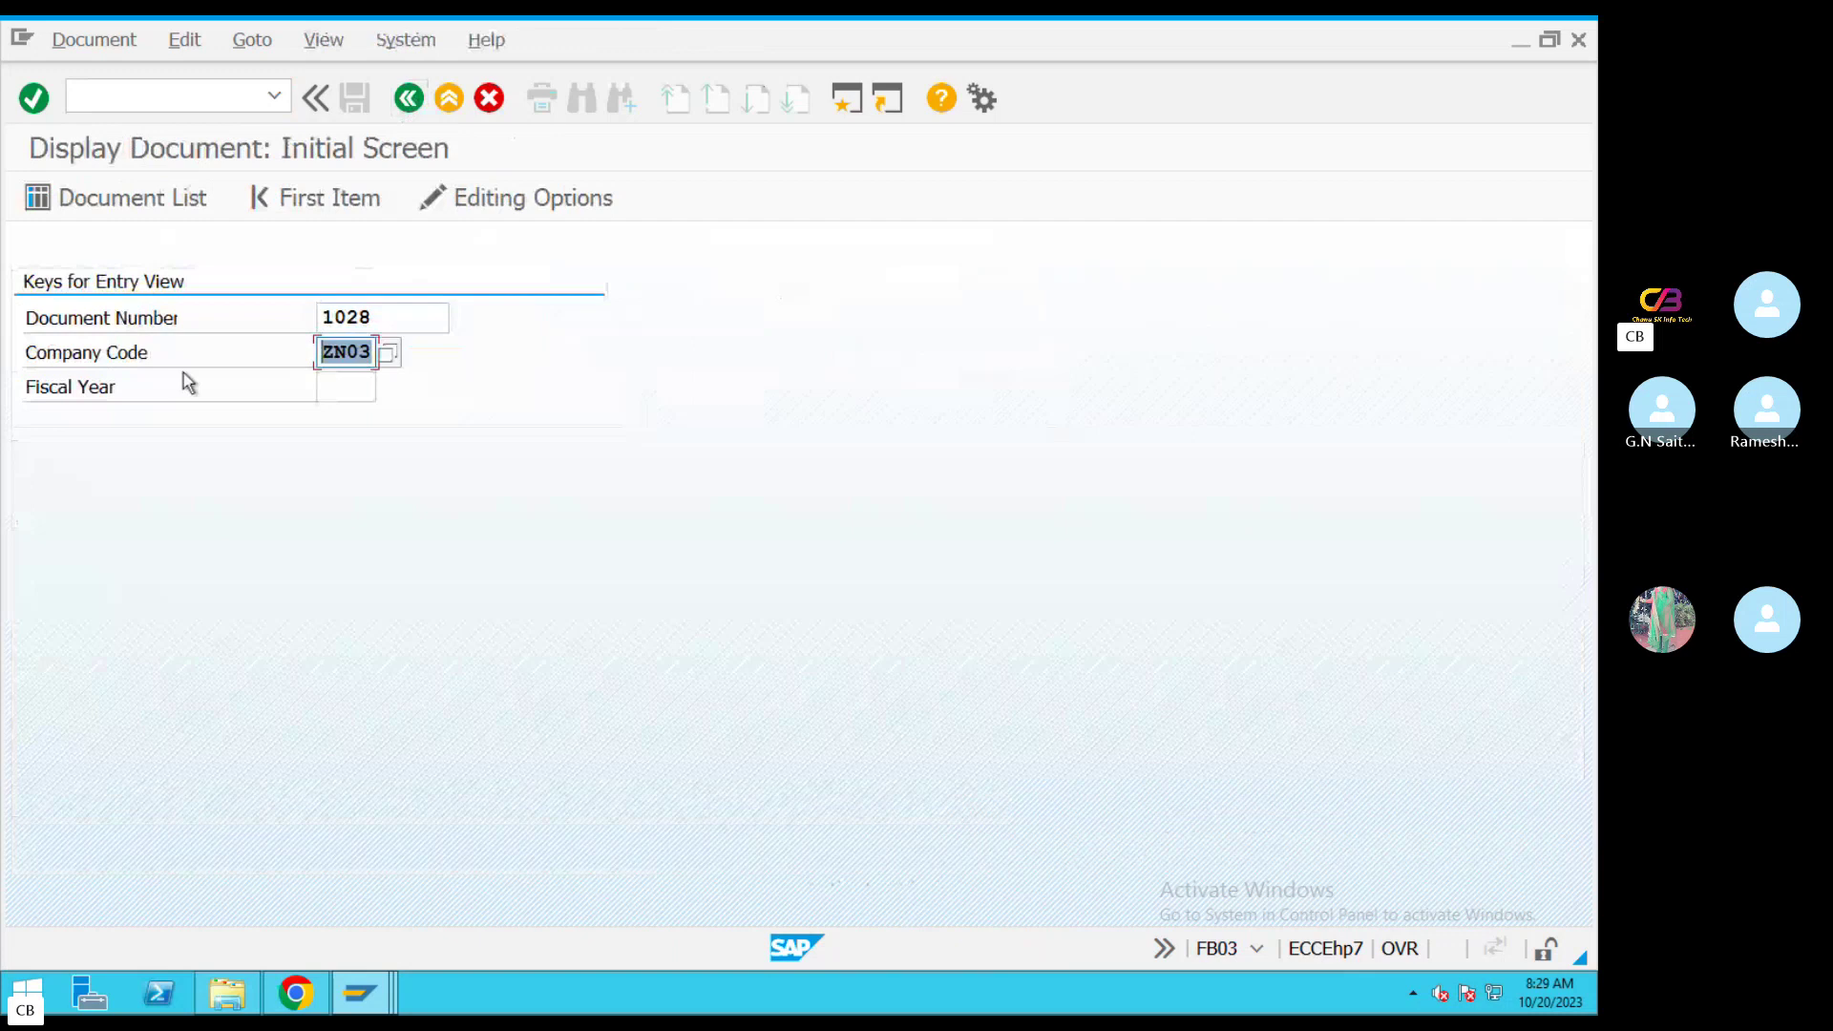
double_click(374, 319)
key("BackSpace")
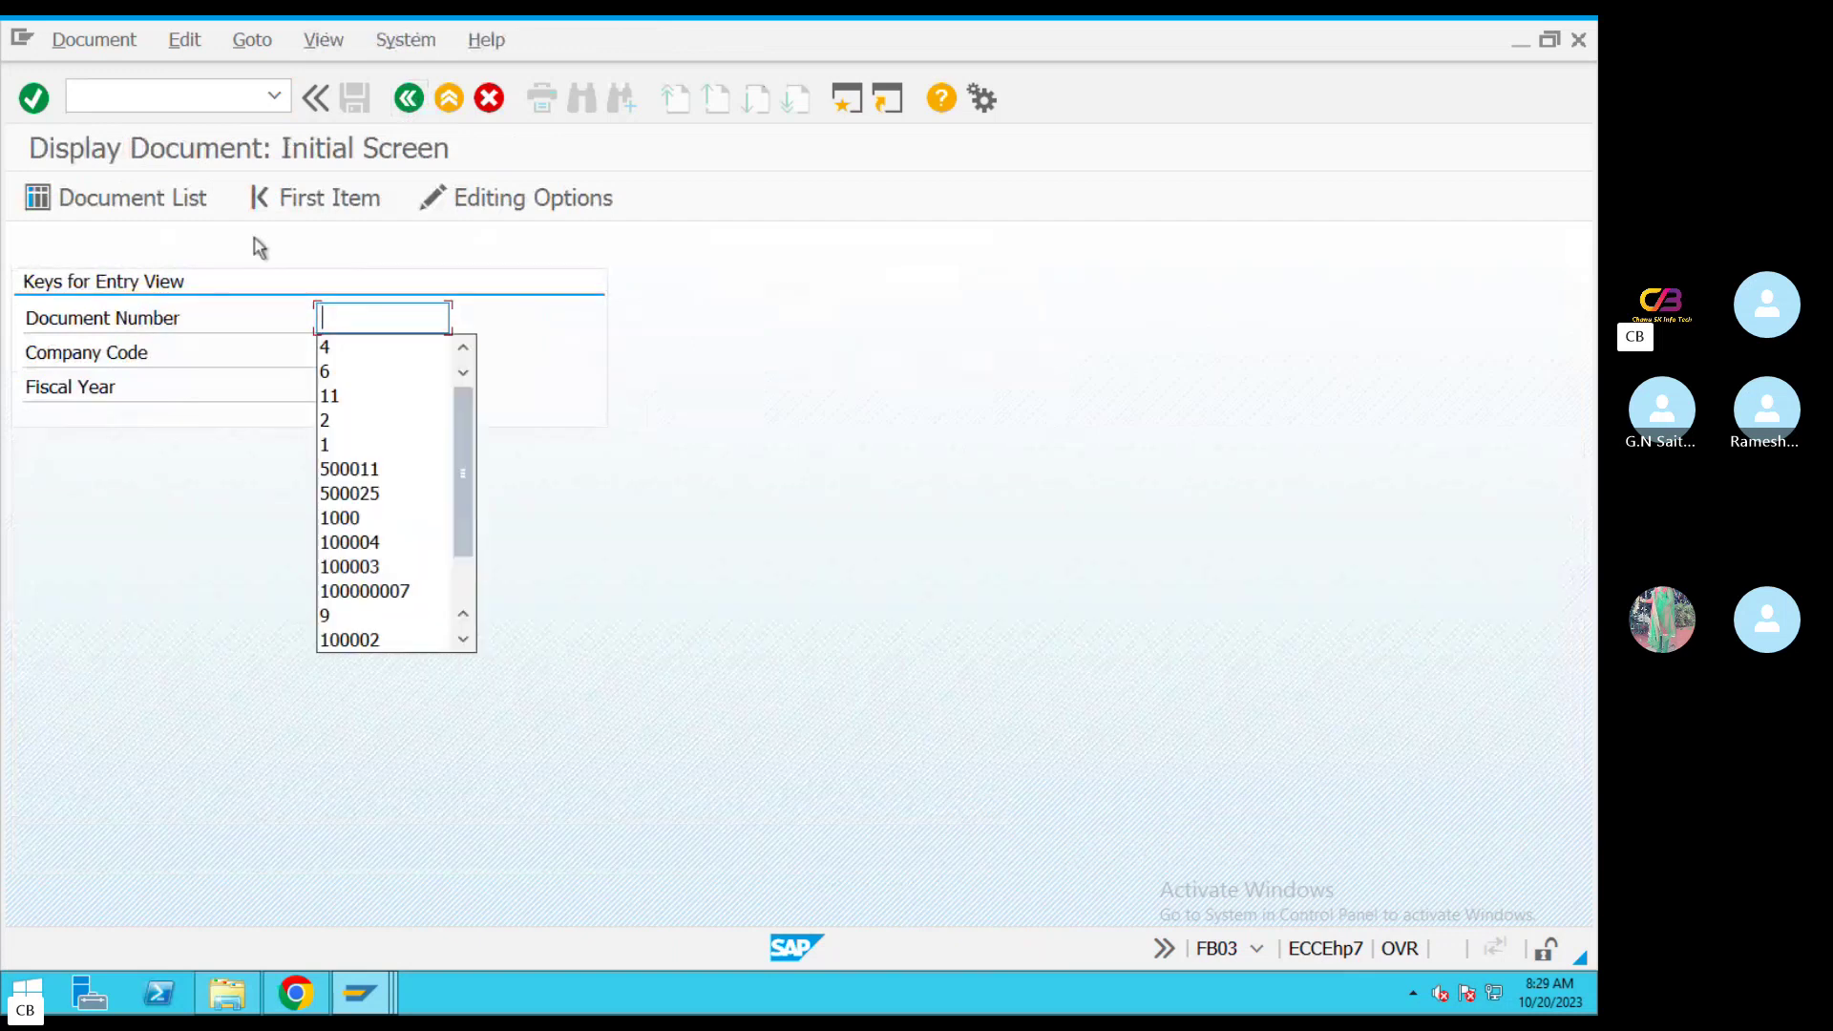
left_click(967, 394)
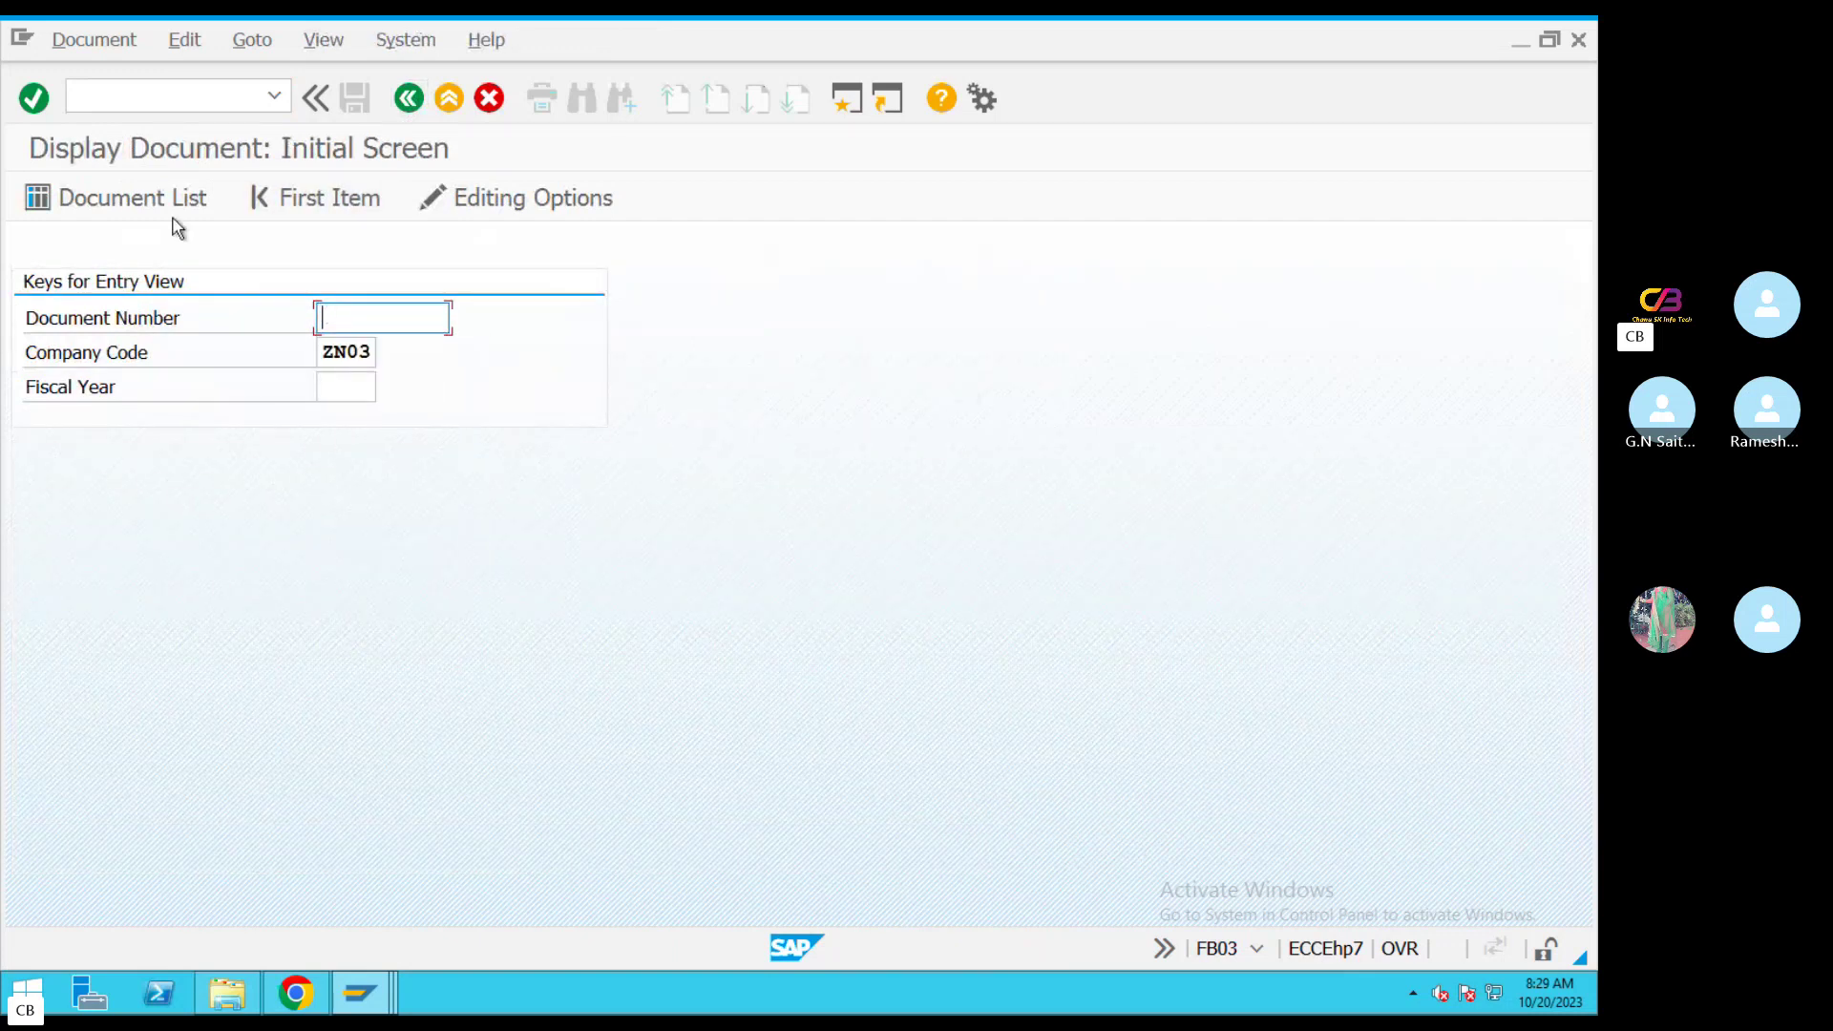
left_click(144, 203)
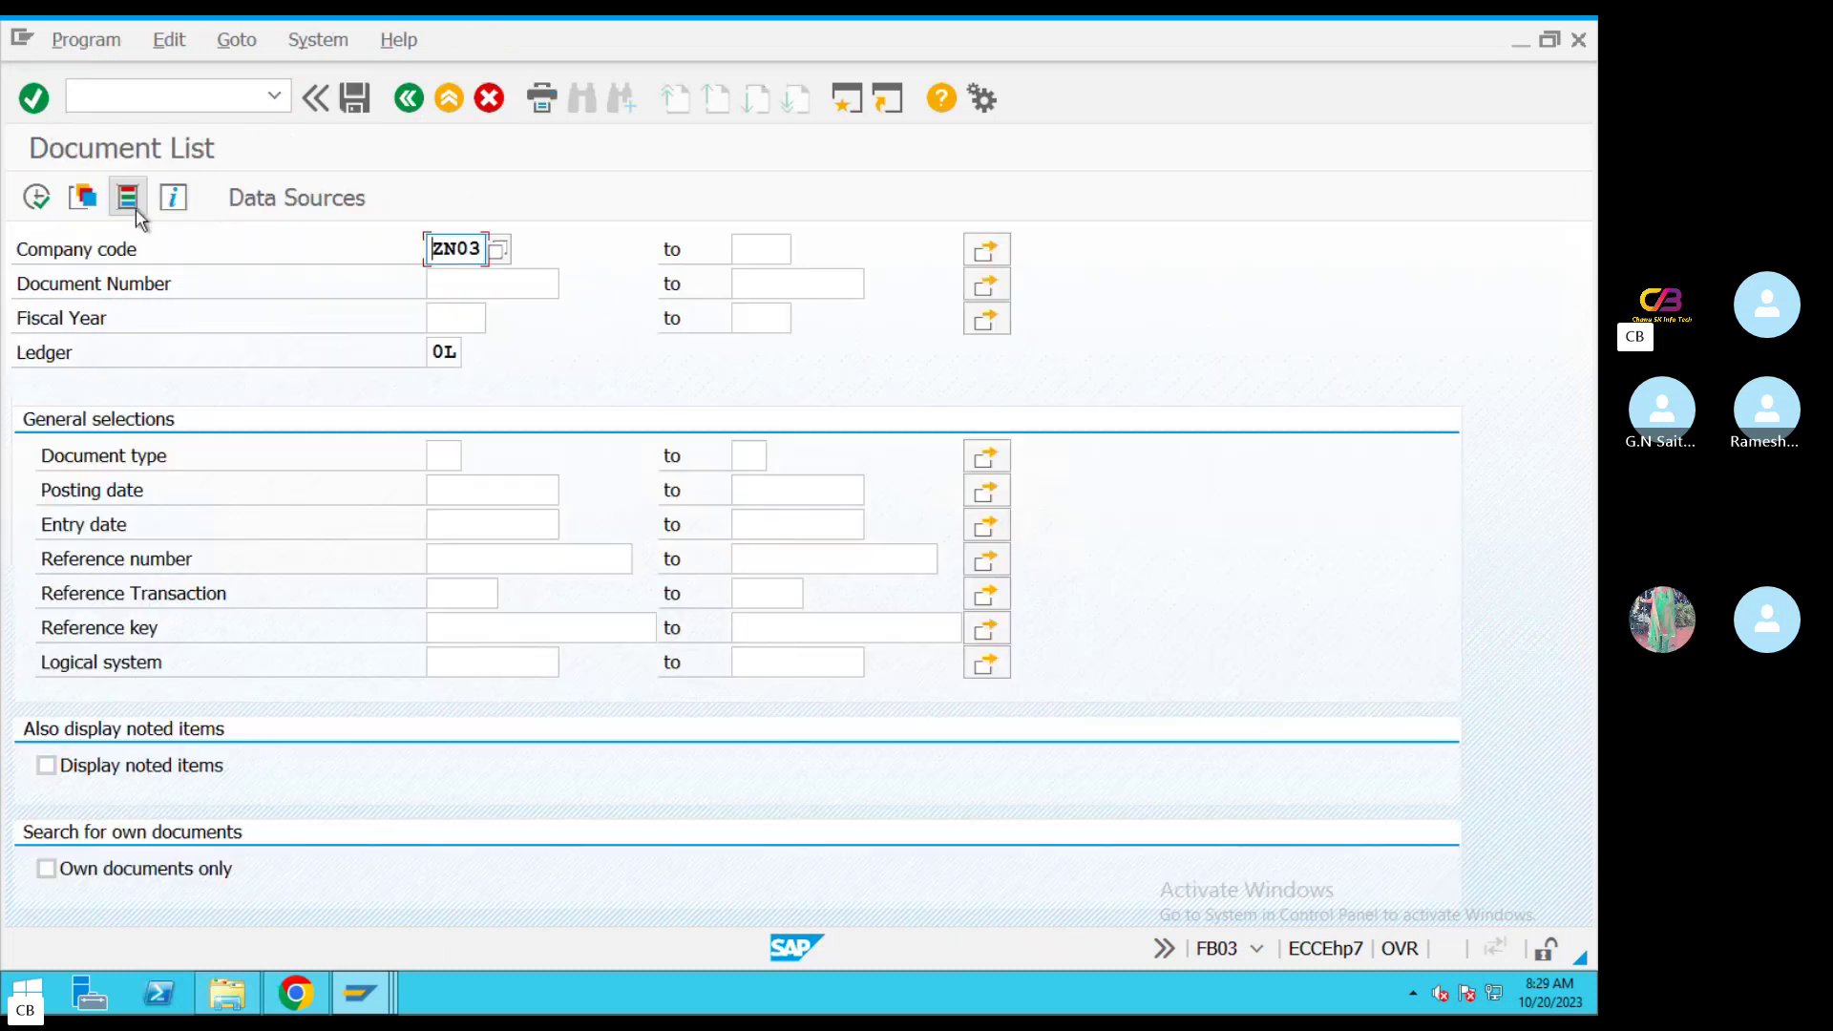
left_click(454, 456)
type("AF")
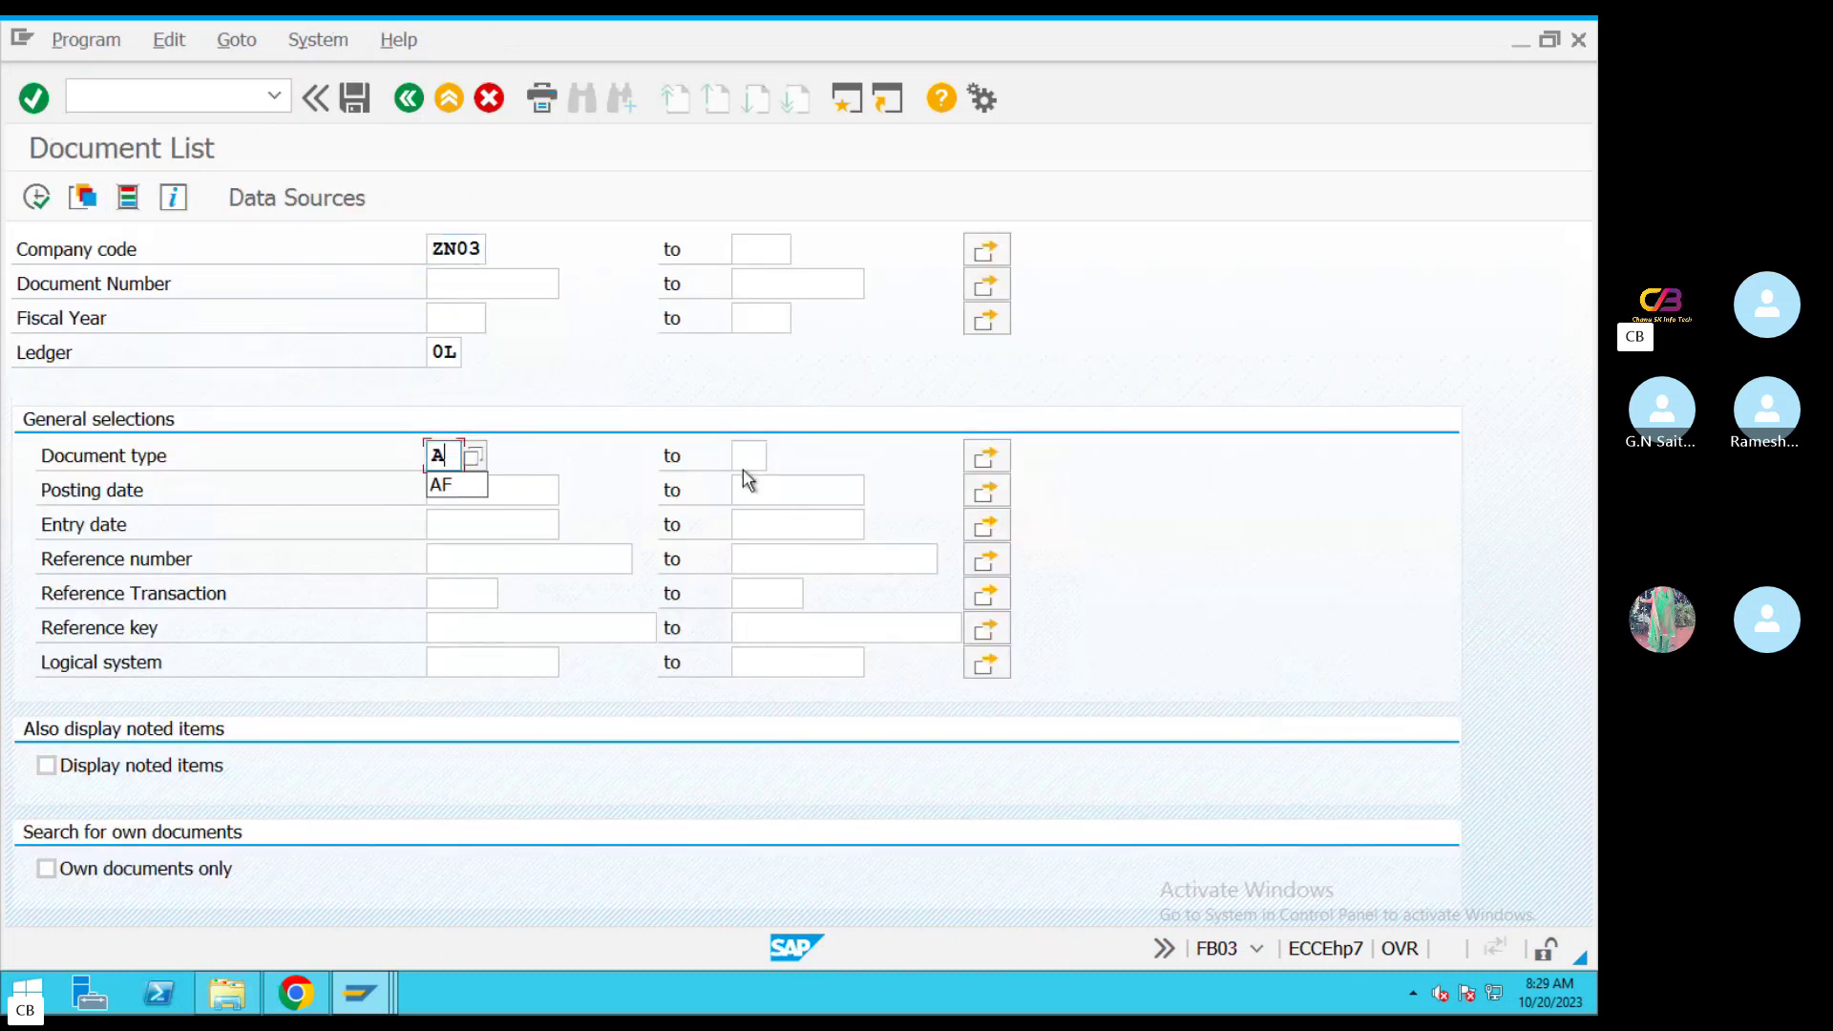
left_click(47, 204)
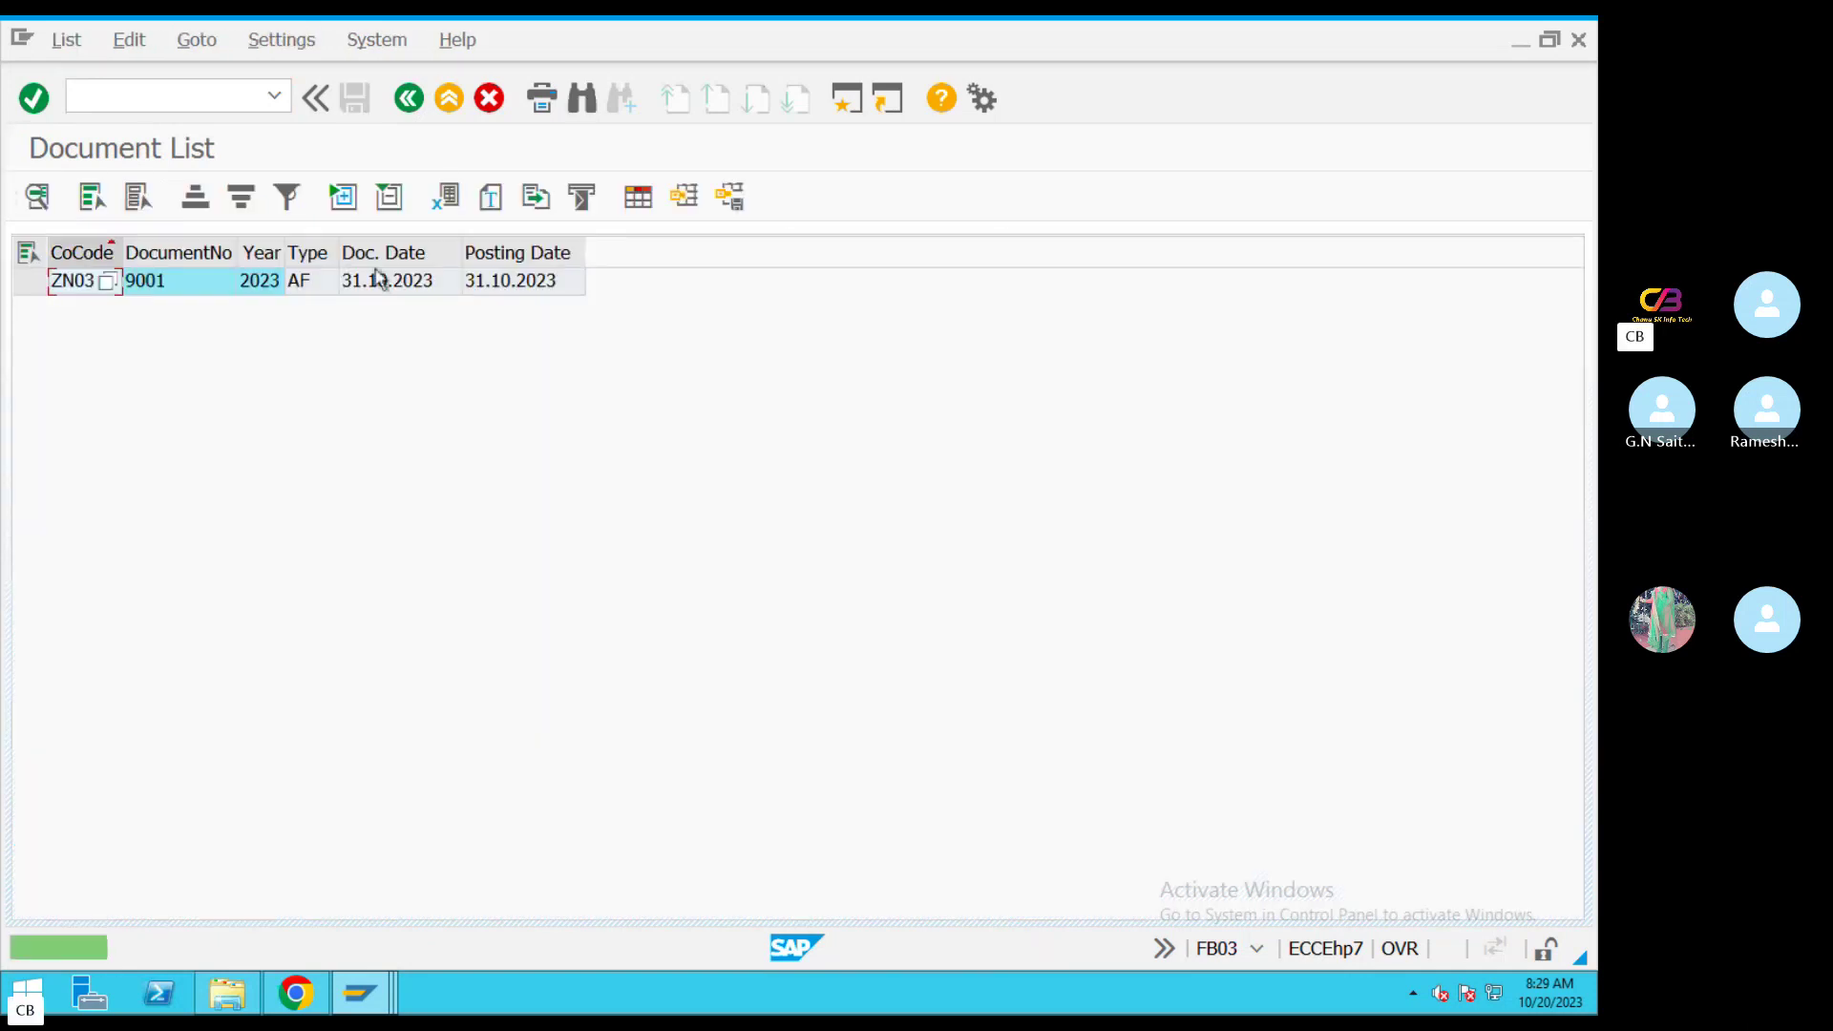
Open depreciation document 9001 from the list and go through its depreciation expense and accumulated depreciation line items
left_click(183, 292)
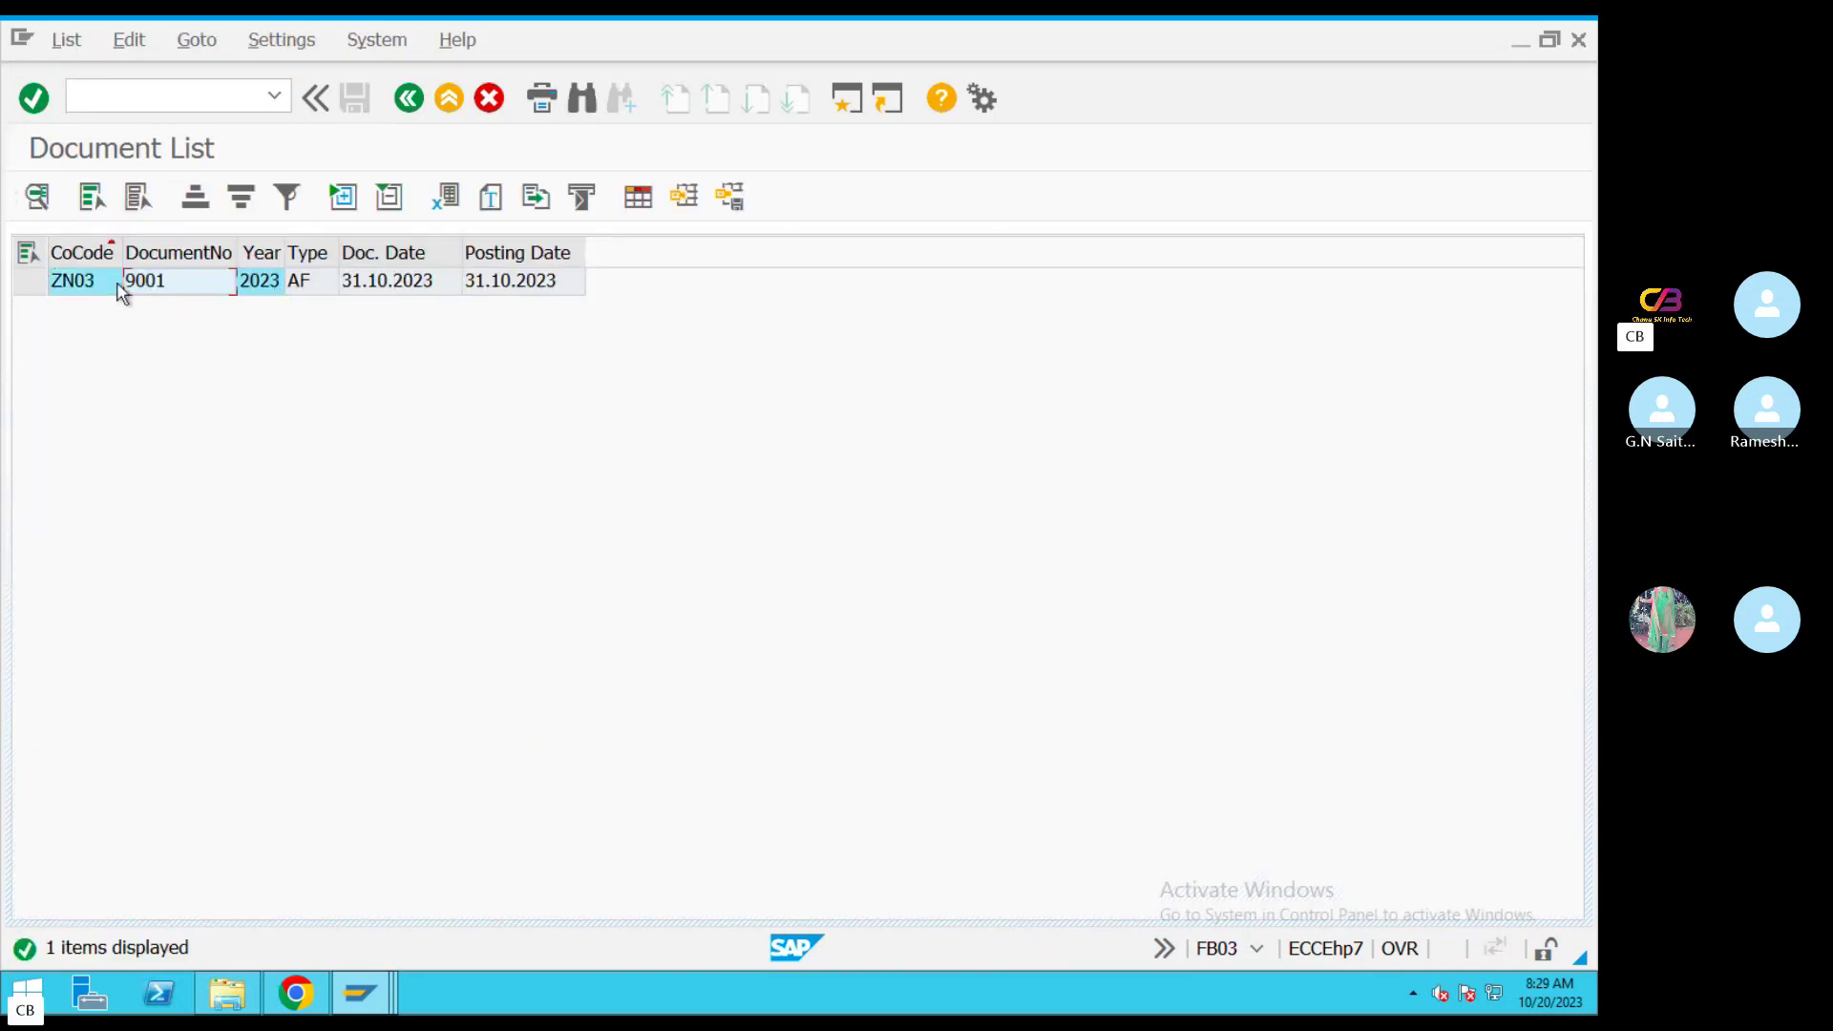
double_click(283, 283)
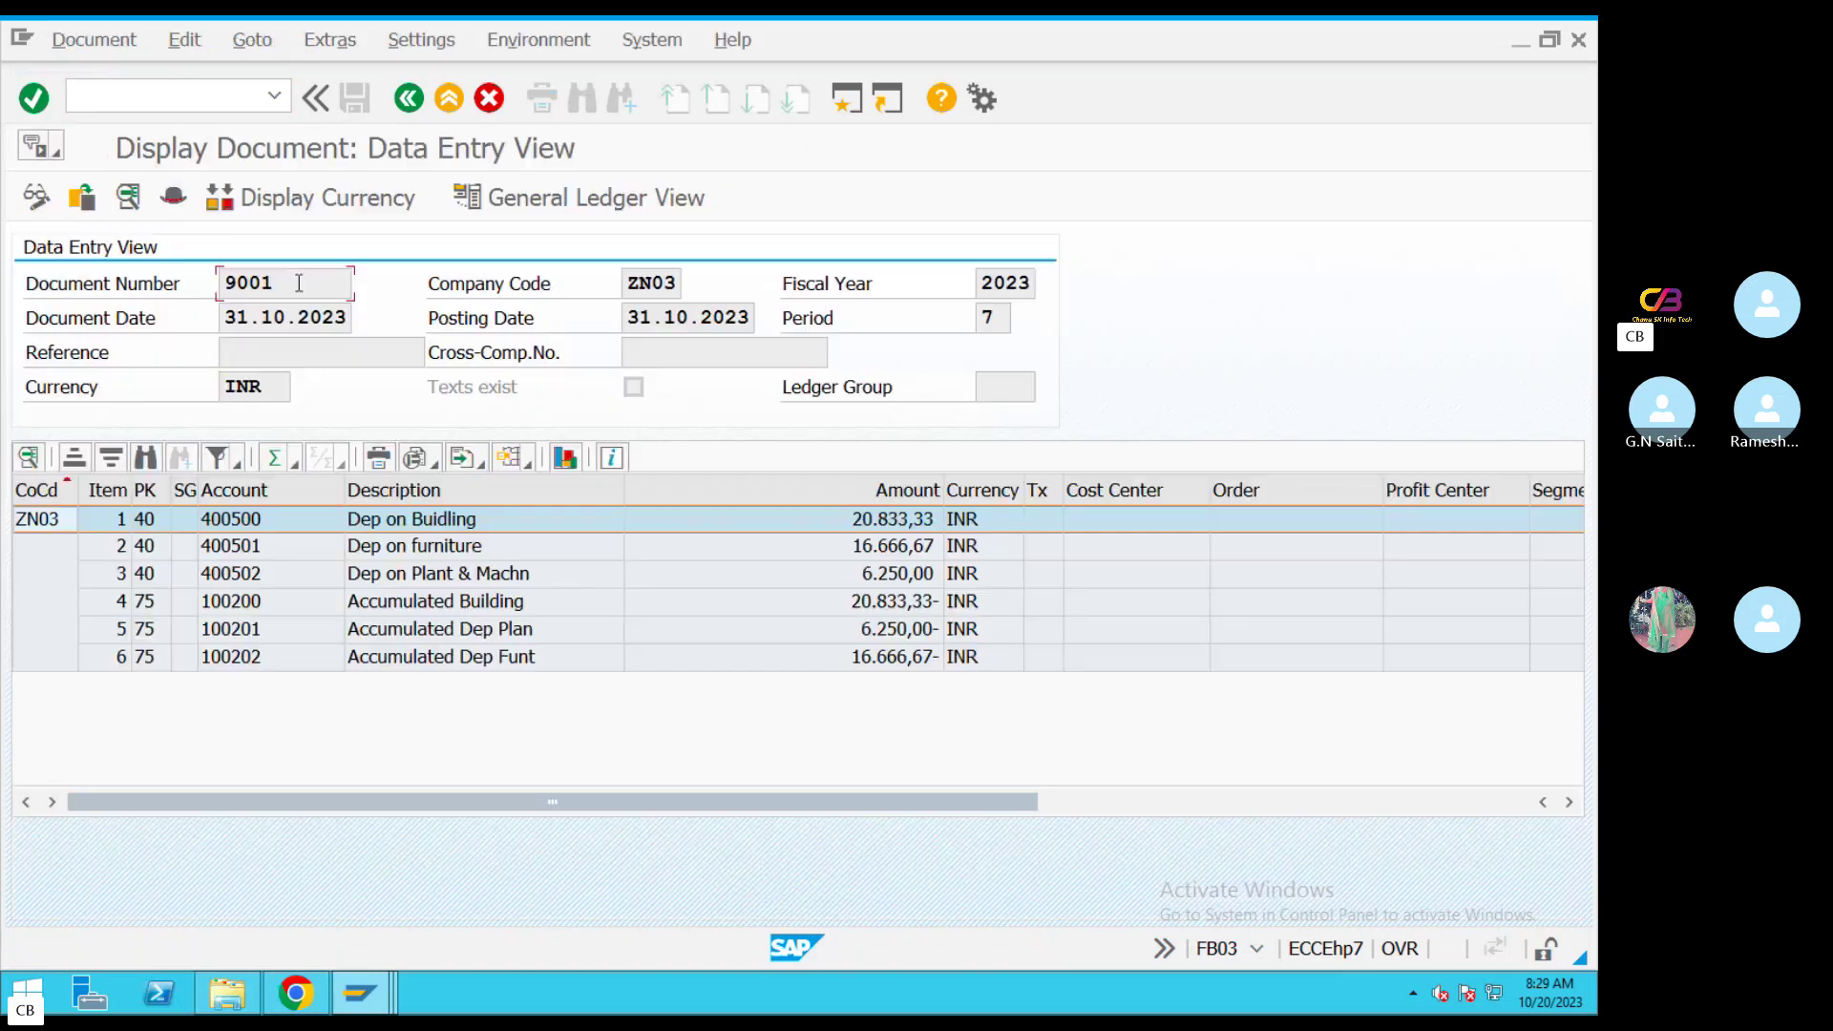
left_click(454, 552)
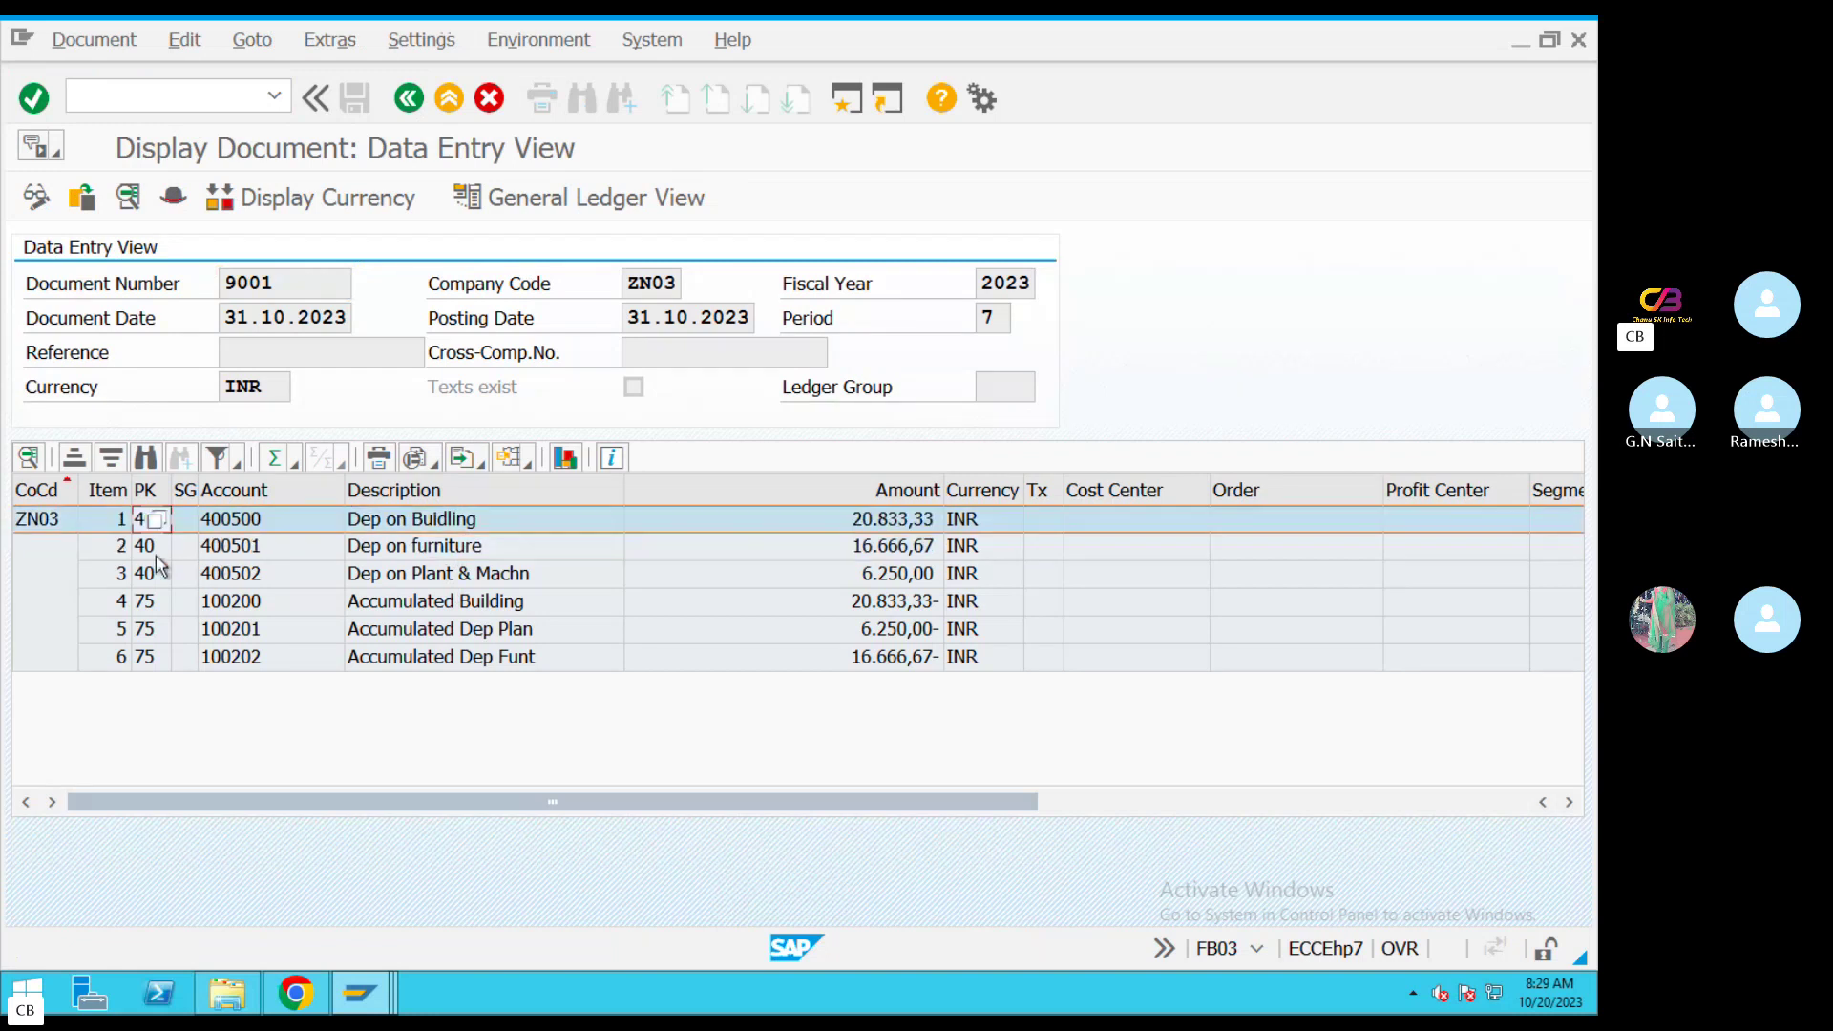
left_click(157, 575)
left_click(353, 614)
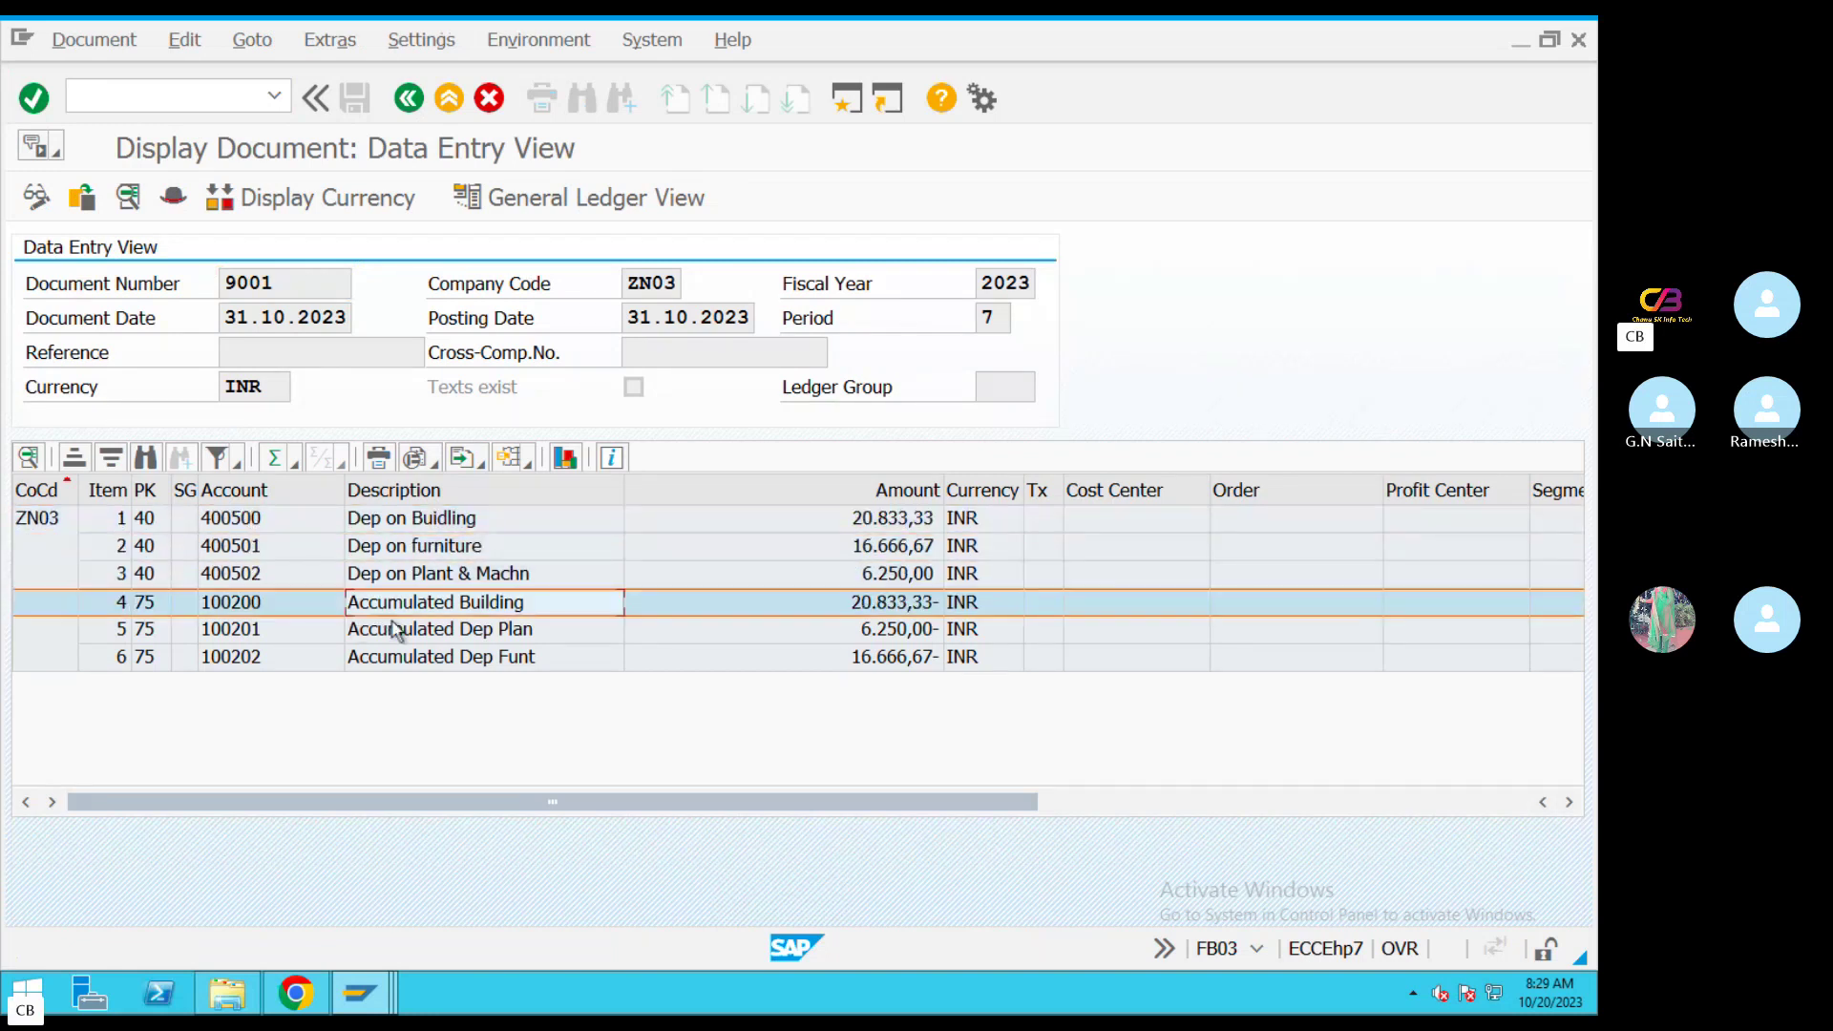
left_click(396, 630)
left_click(401, 657)
left_click(411, 630)
left_click(411, 602)
left_click(408, 635)
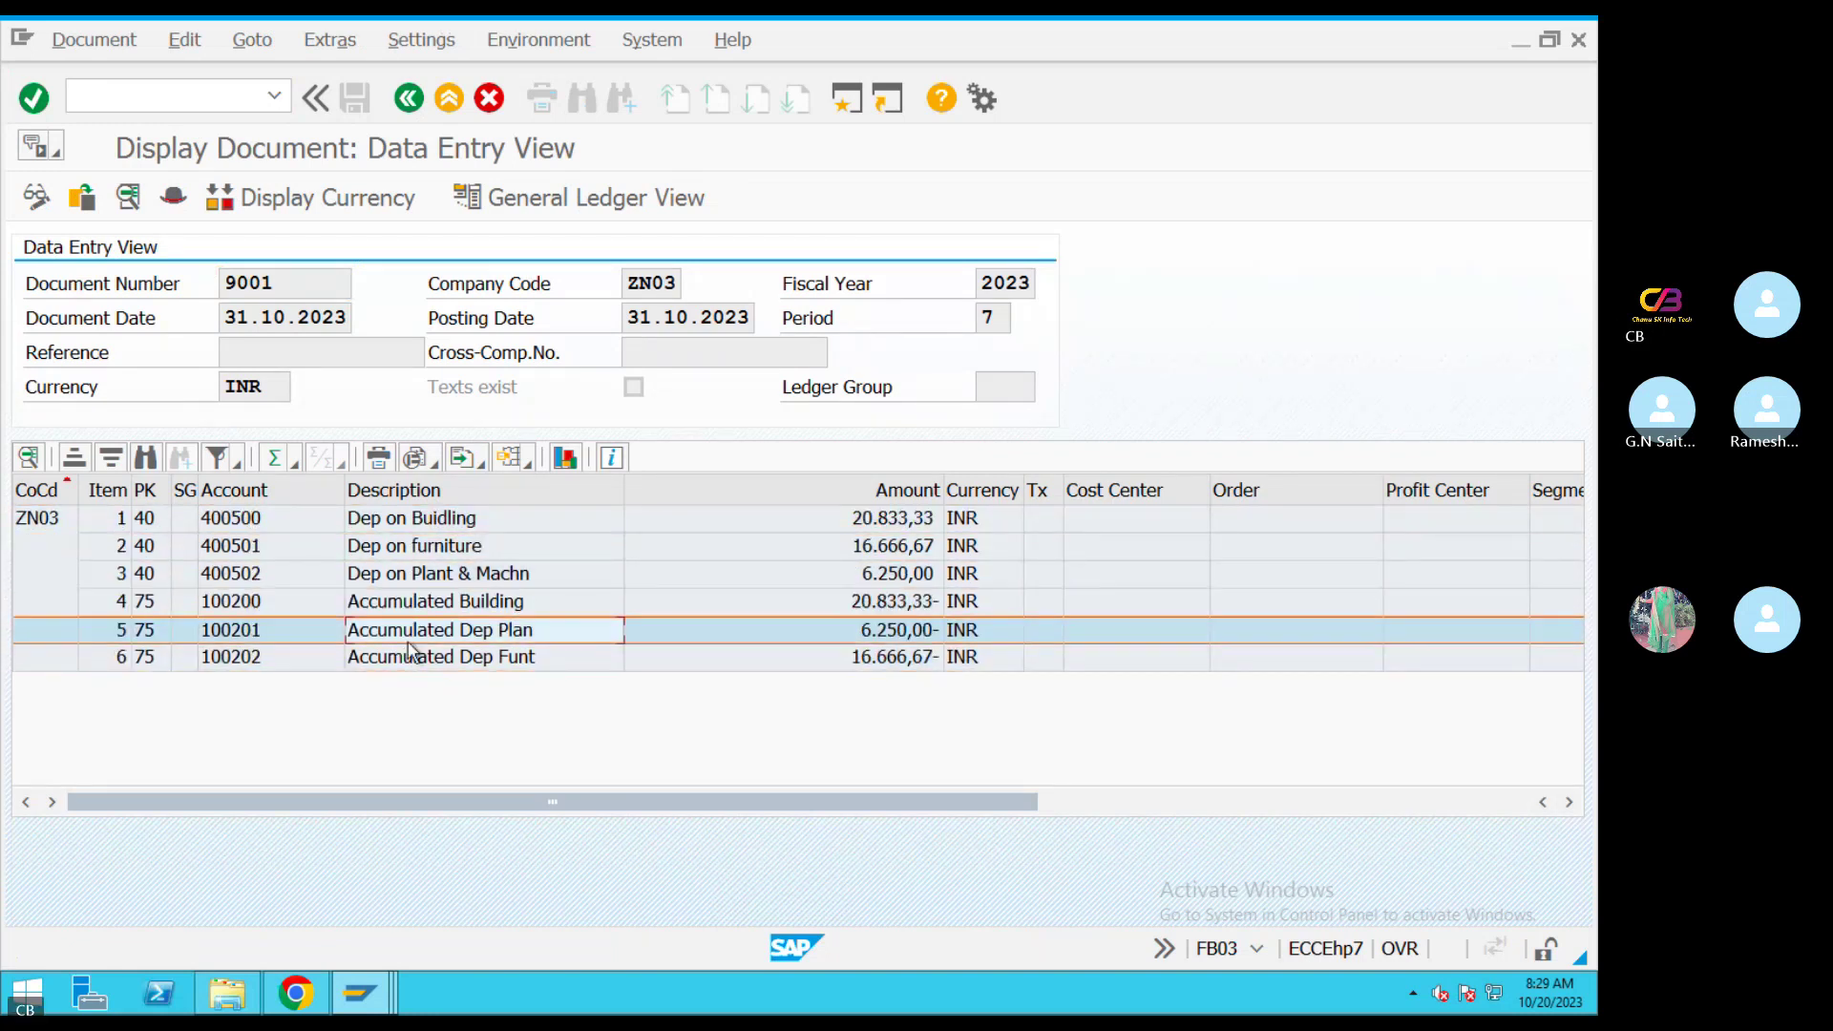
left_click(436, 664)
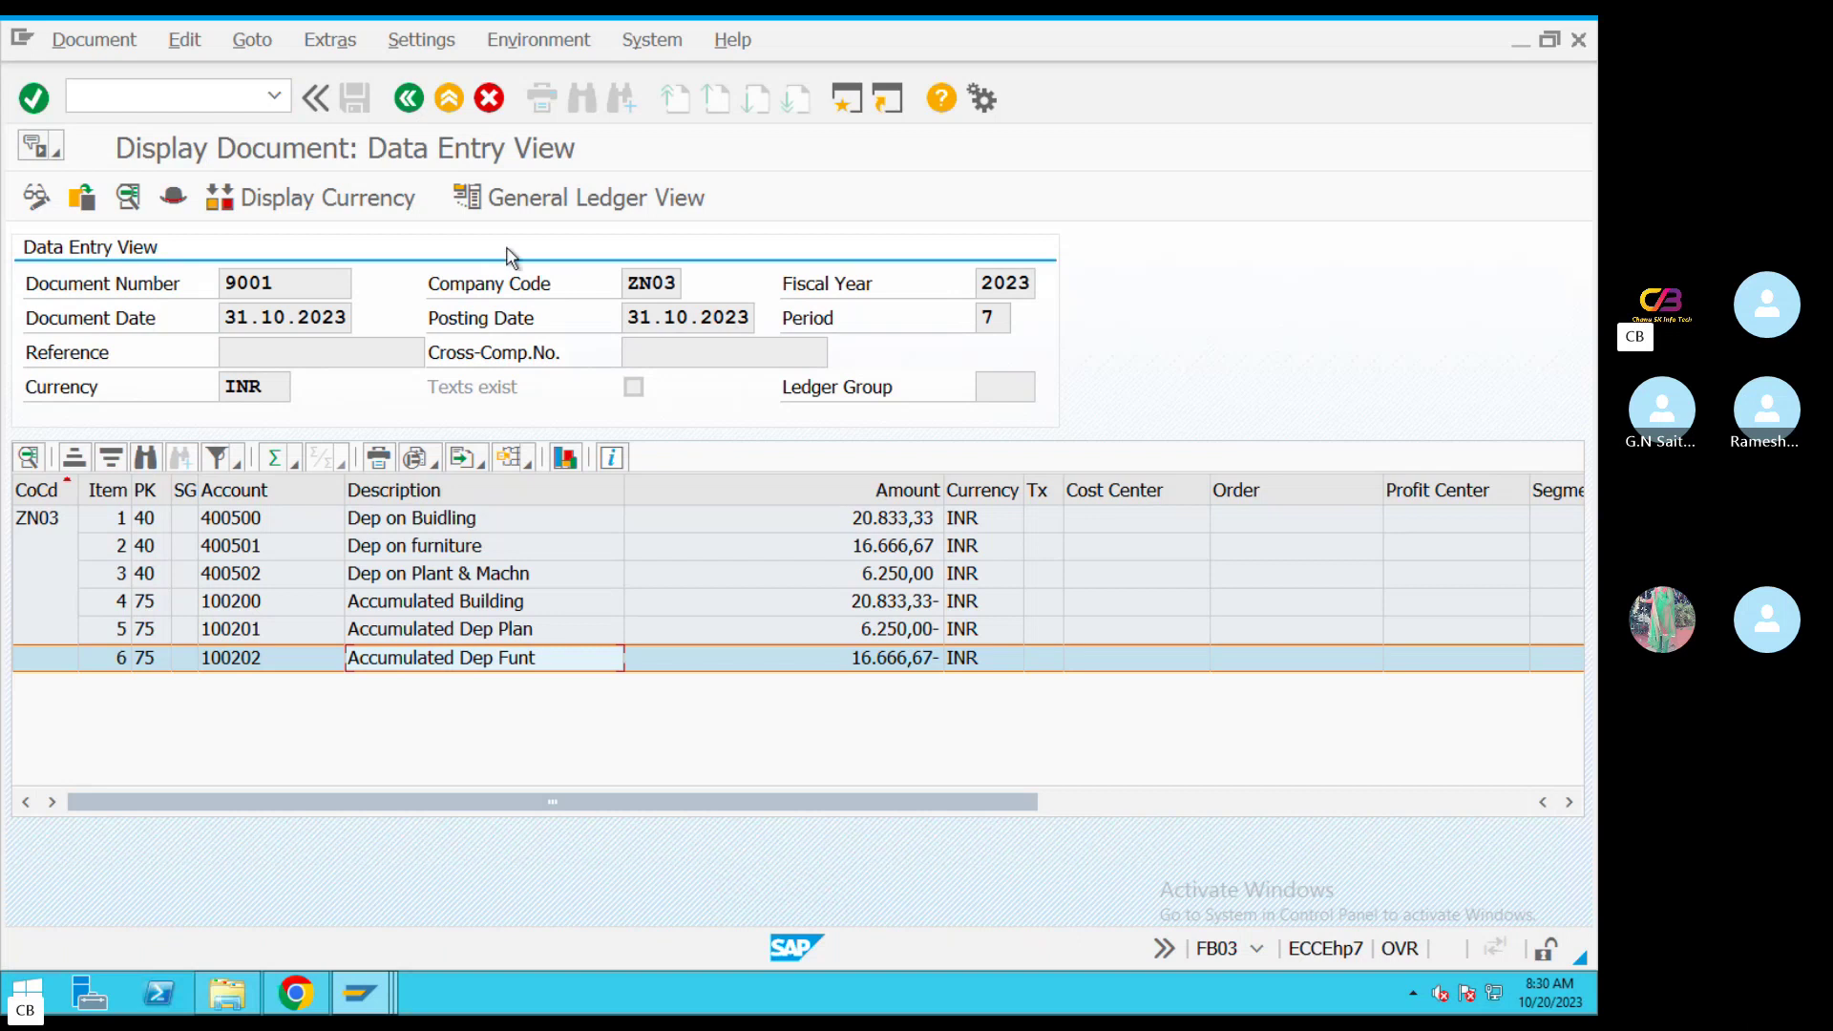
Check the document type and transaction code in document 9001's header, and close the header
left_click(172, 199)
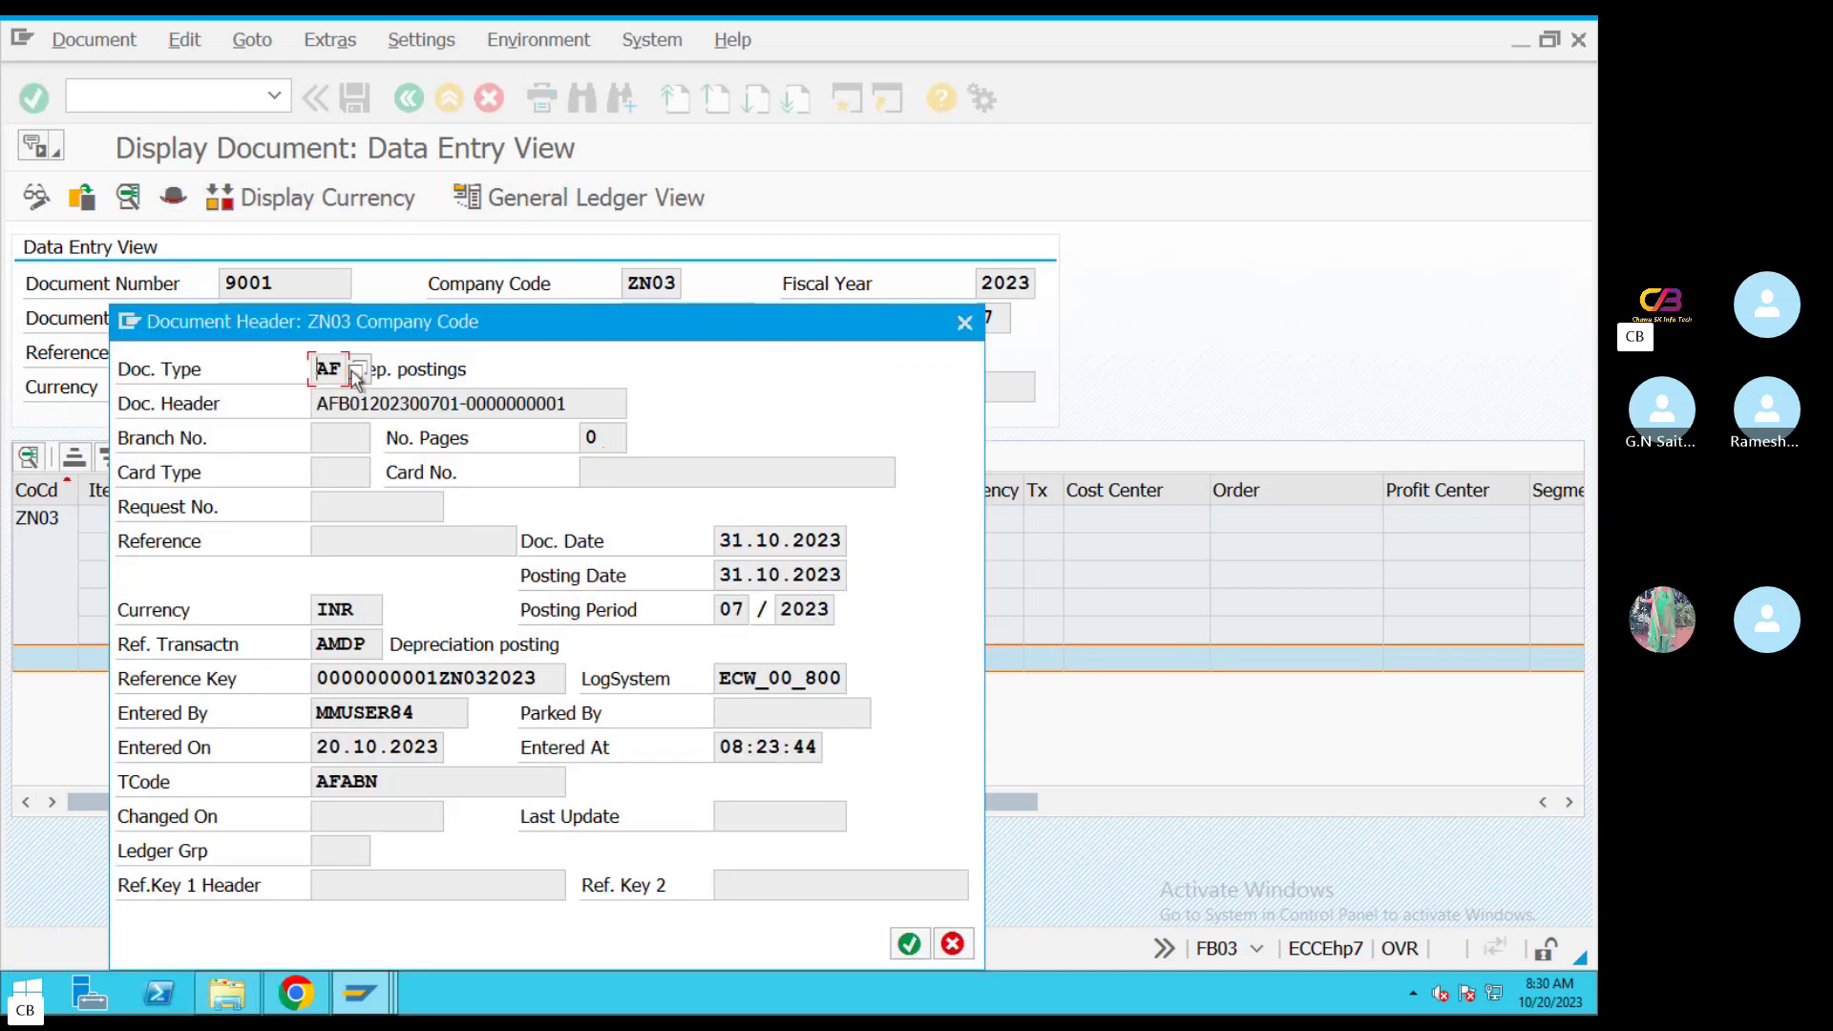
left_click(409, 780)
left_click(964, 322)
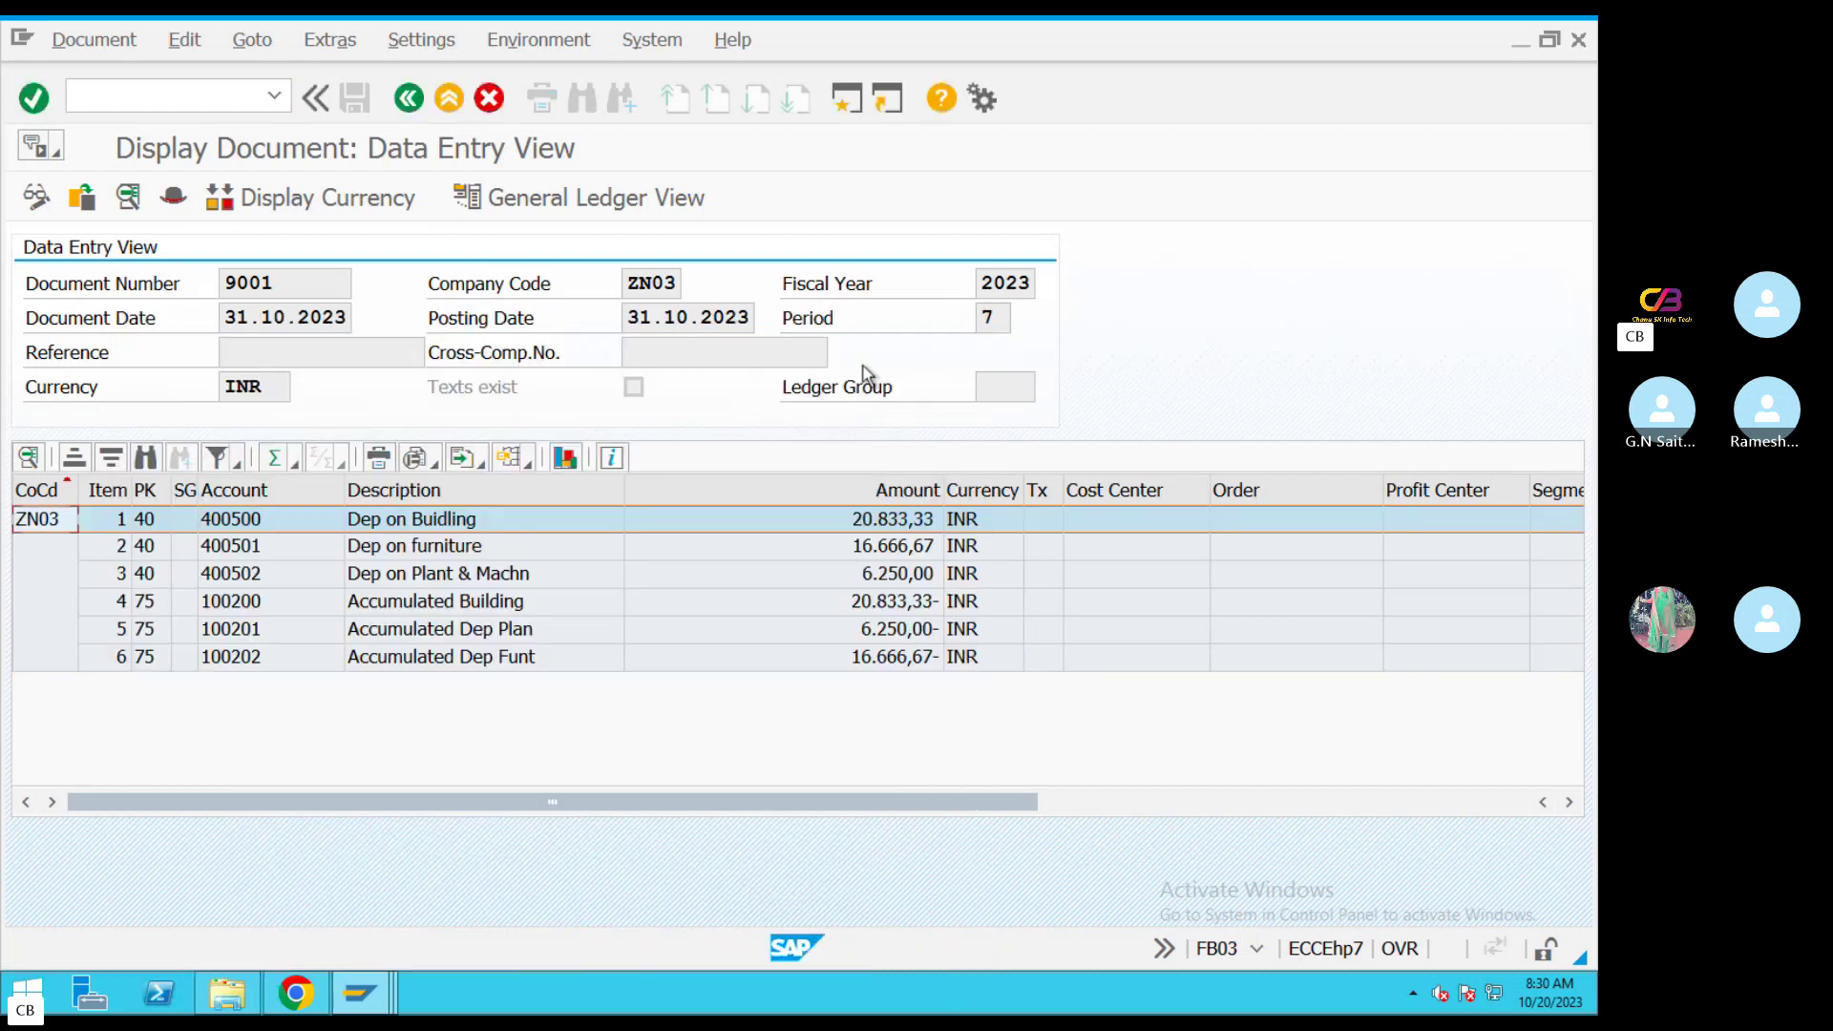
Switch to the Skype call to check the group chat and return to the SAP session in Microsoft Remote Desktop
key("ctrl+Left")
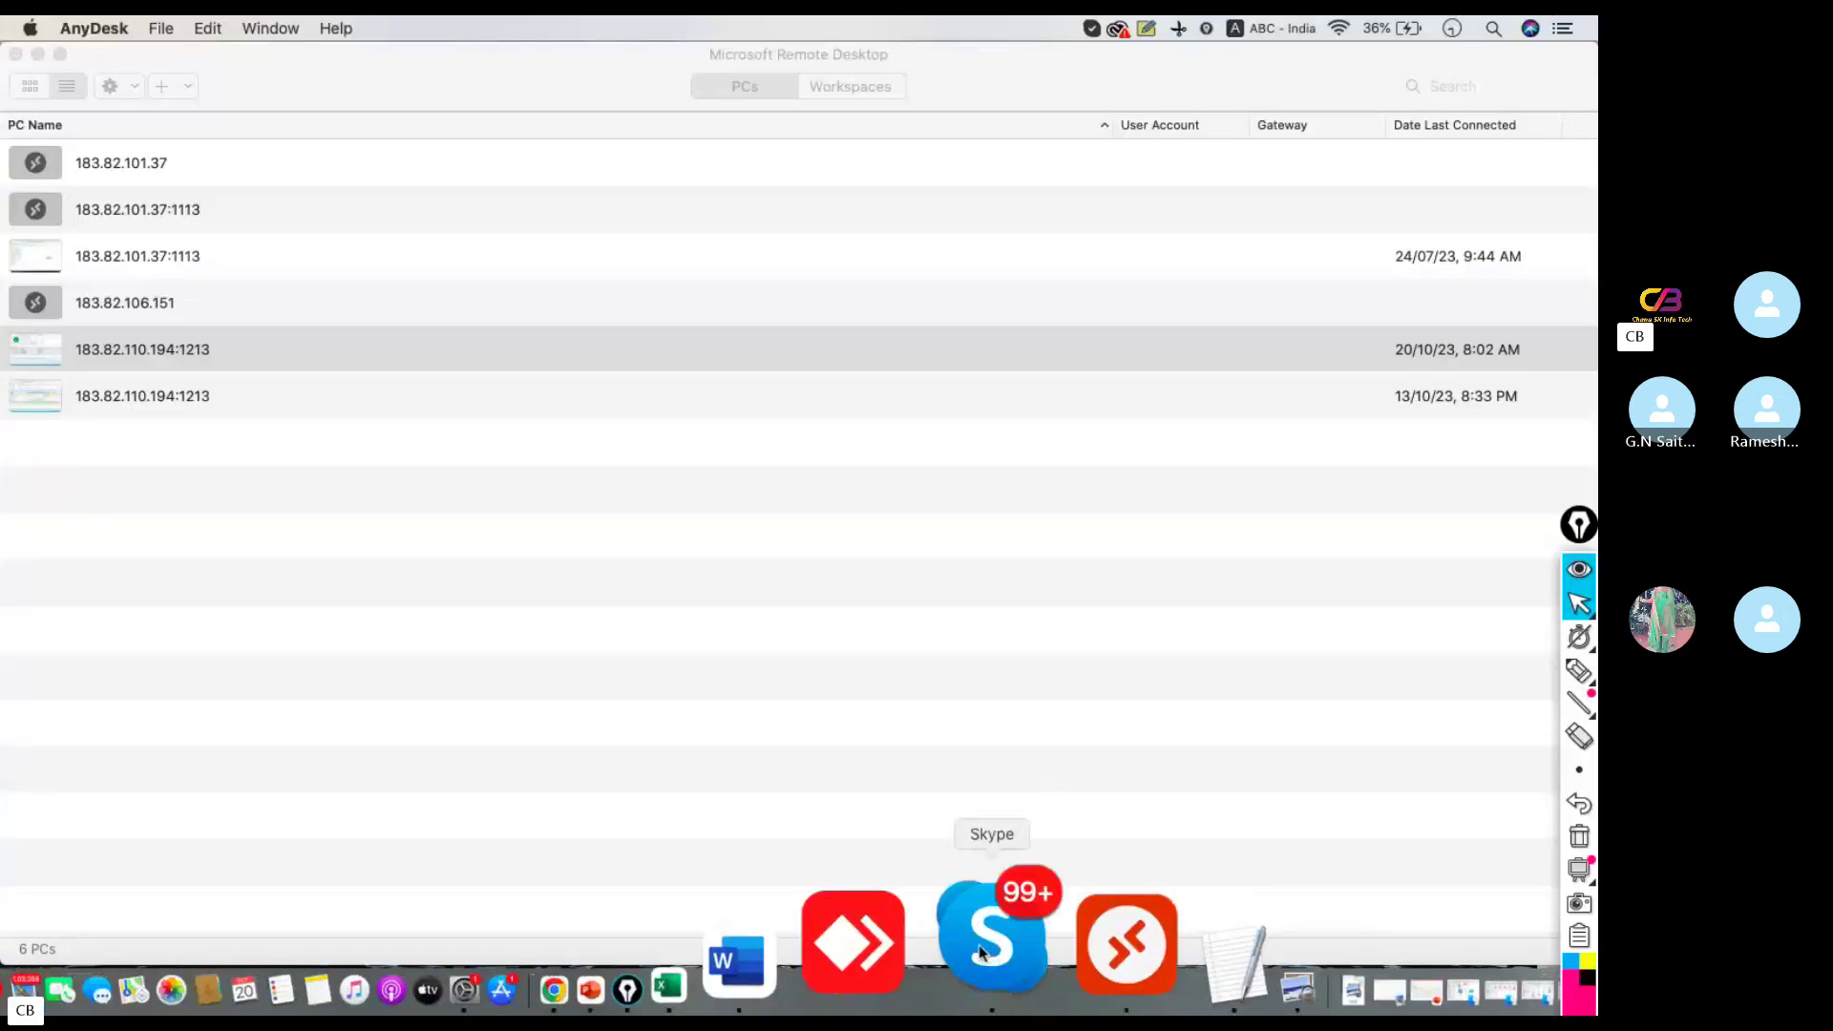
left_click(983, 990)
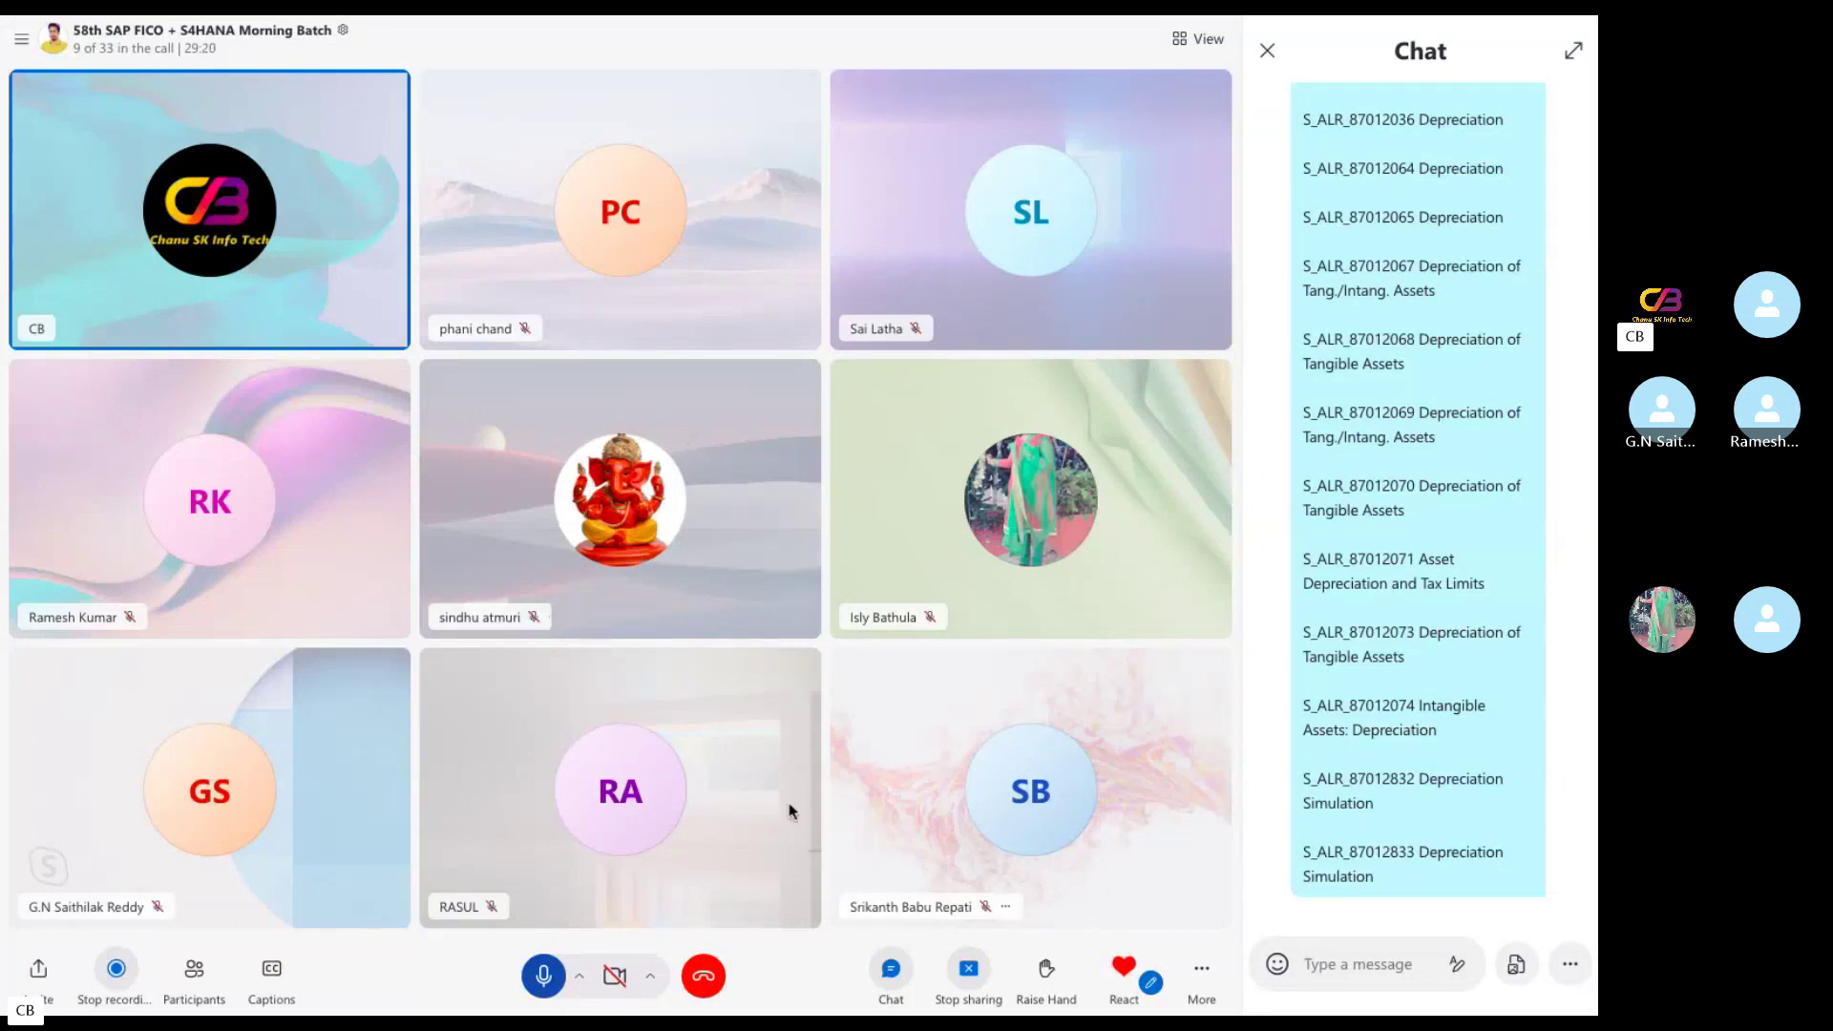
key("ctrl+Left")
left_click(1041, 945)
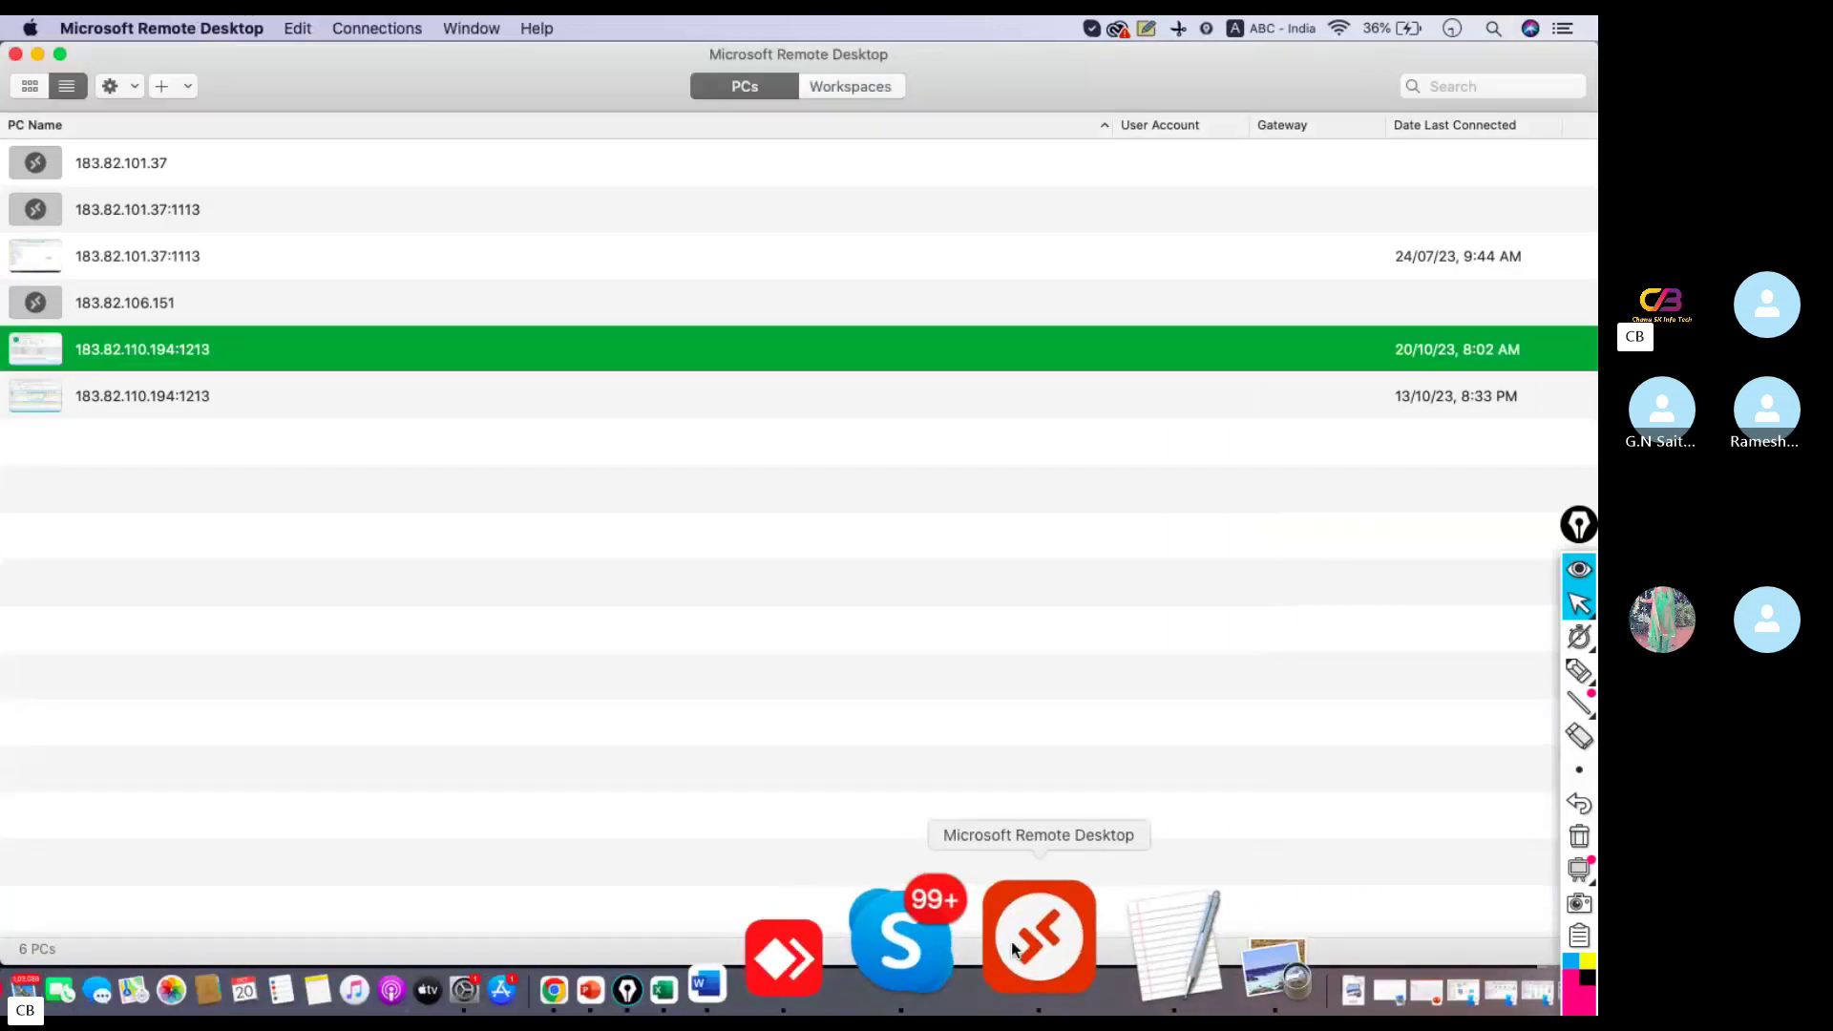
Exit document 9001, close the Document List and document type Change View sessions, and switch to the SAP Easy Access session
left_click(448, 97)
mouse_move(386, 981)
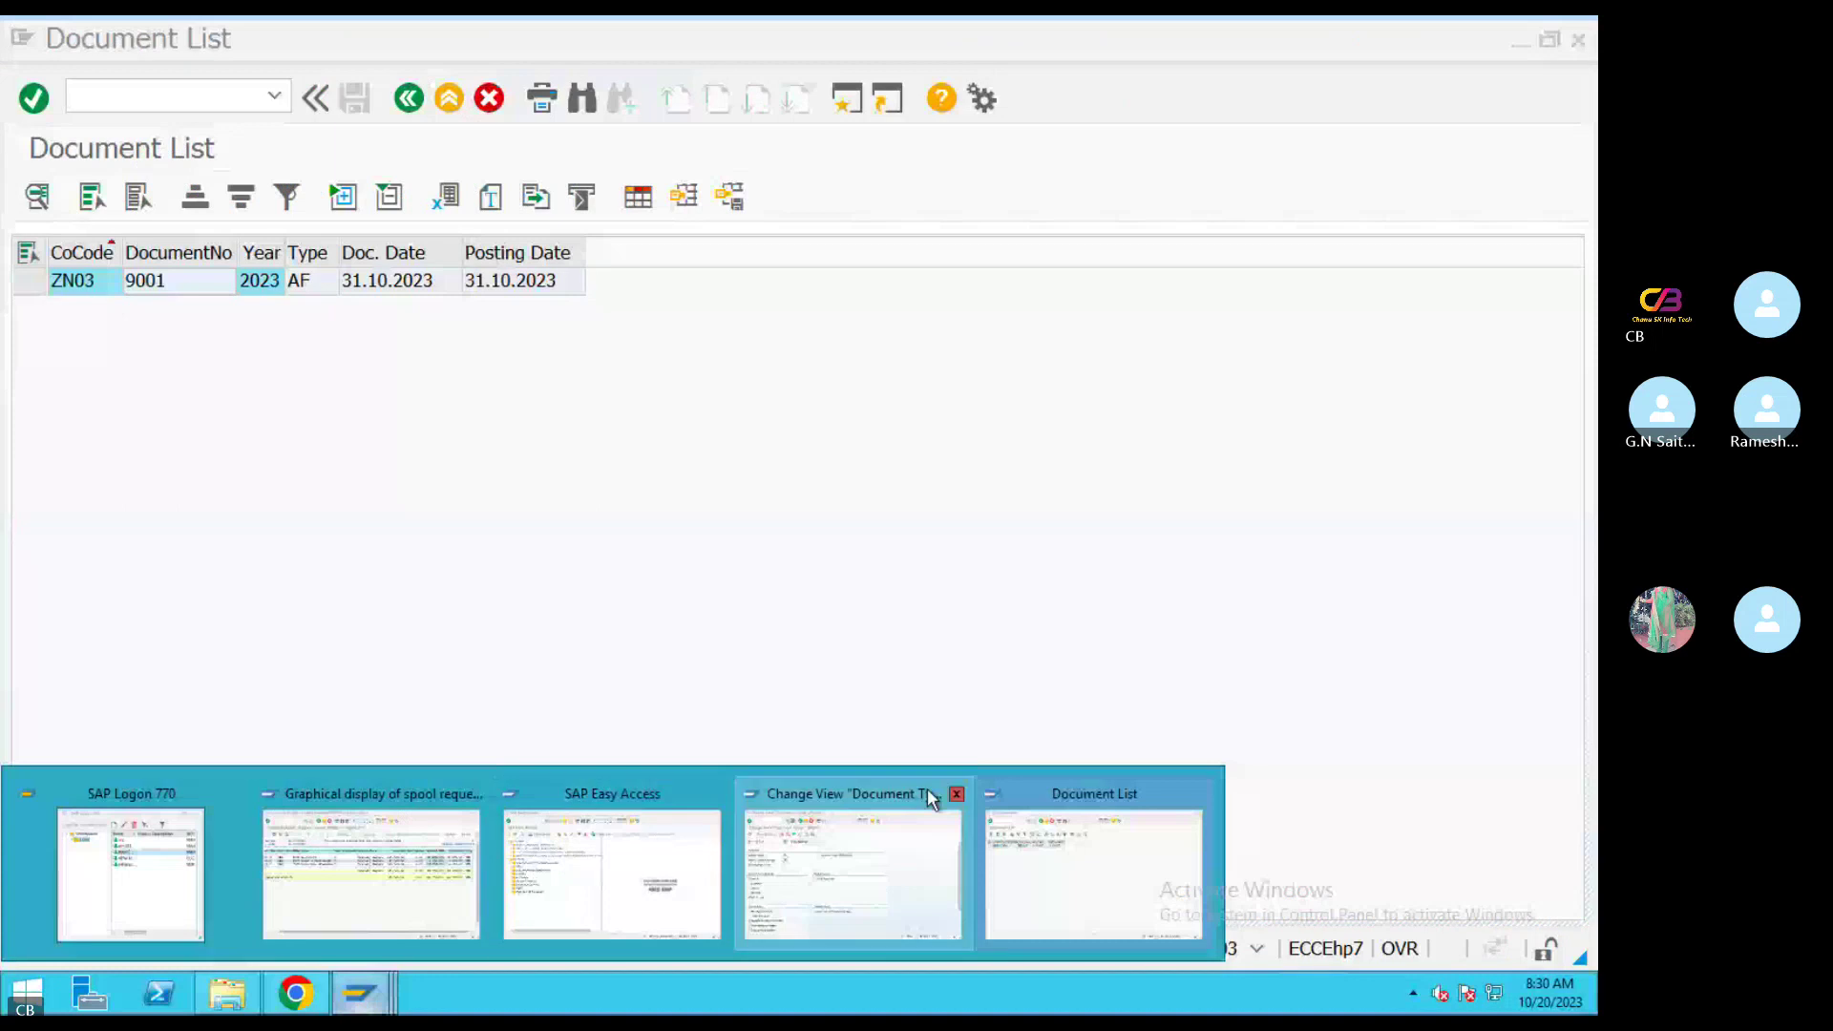
left_click(1197, 794)
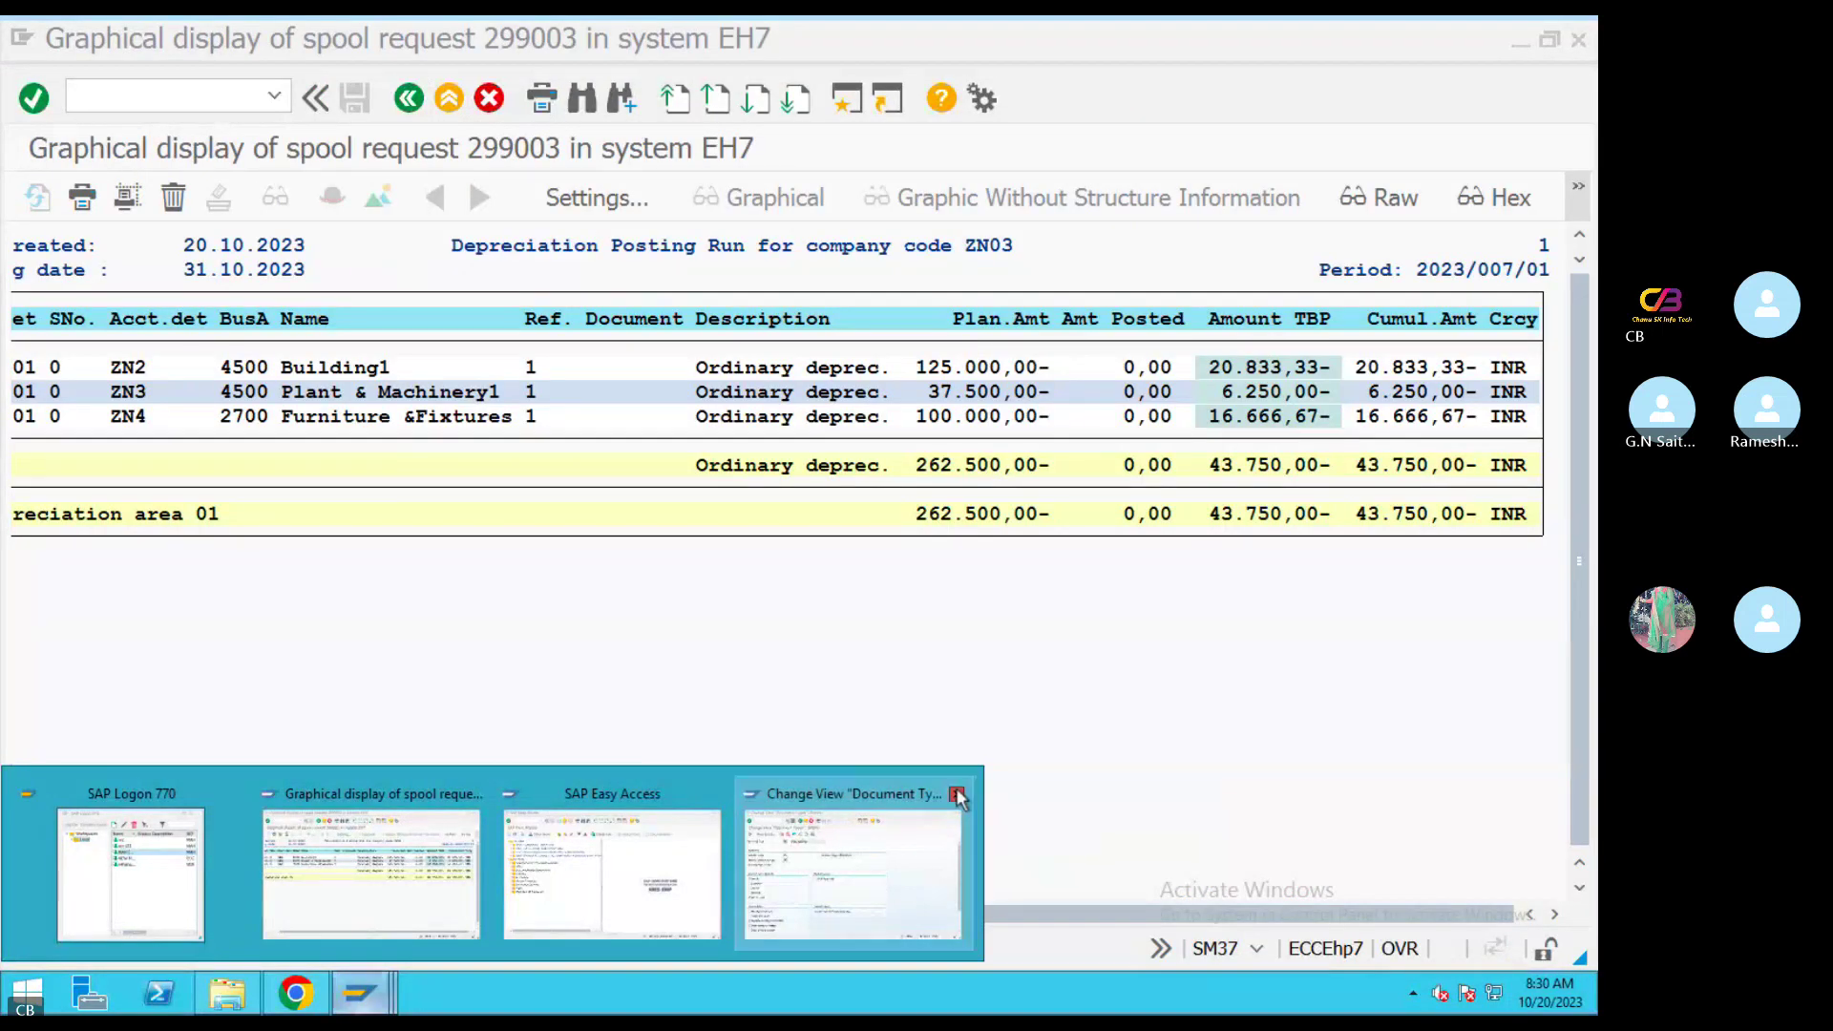
left_click(957, 794)
left_click(612, 864)
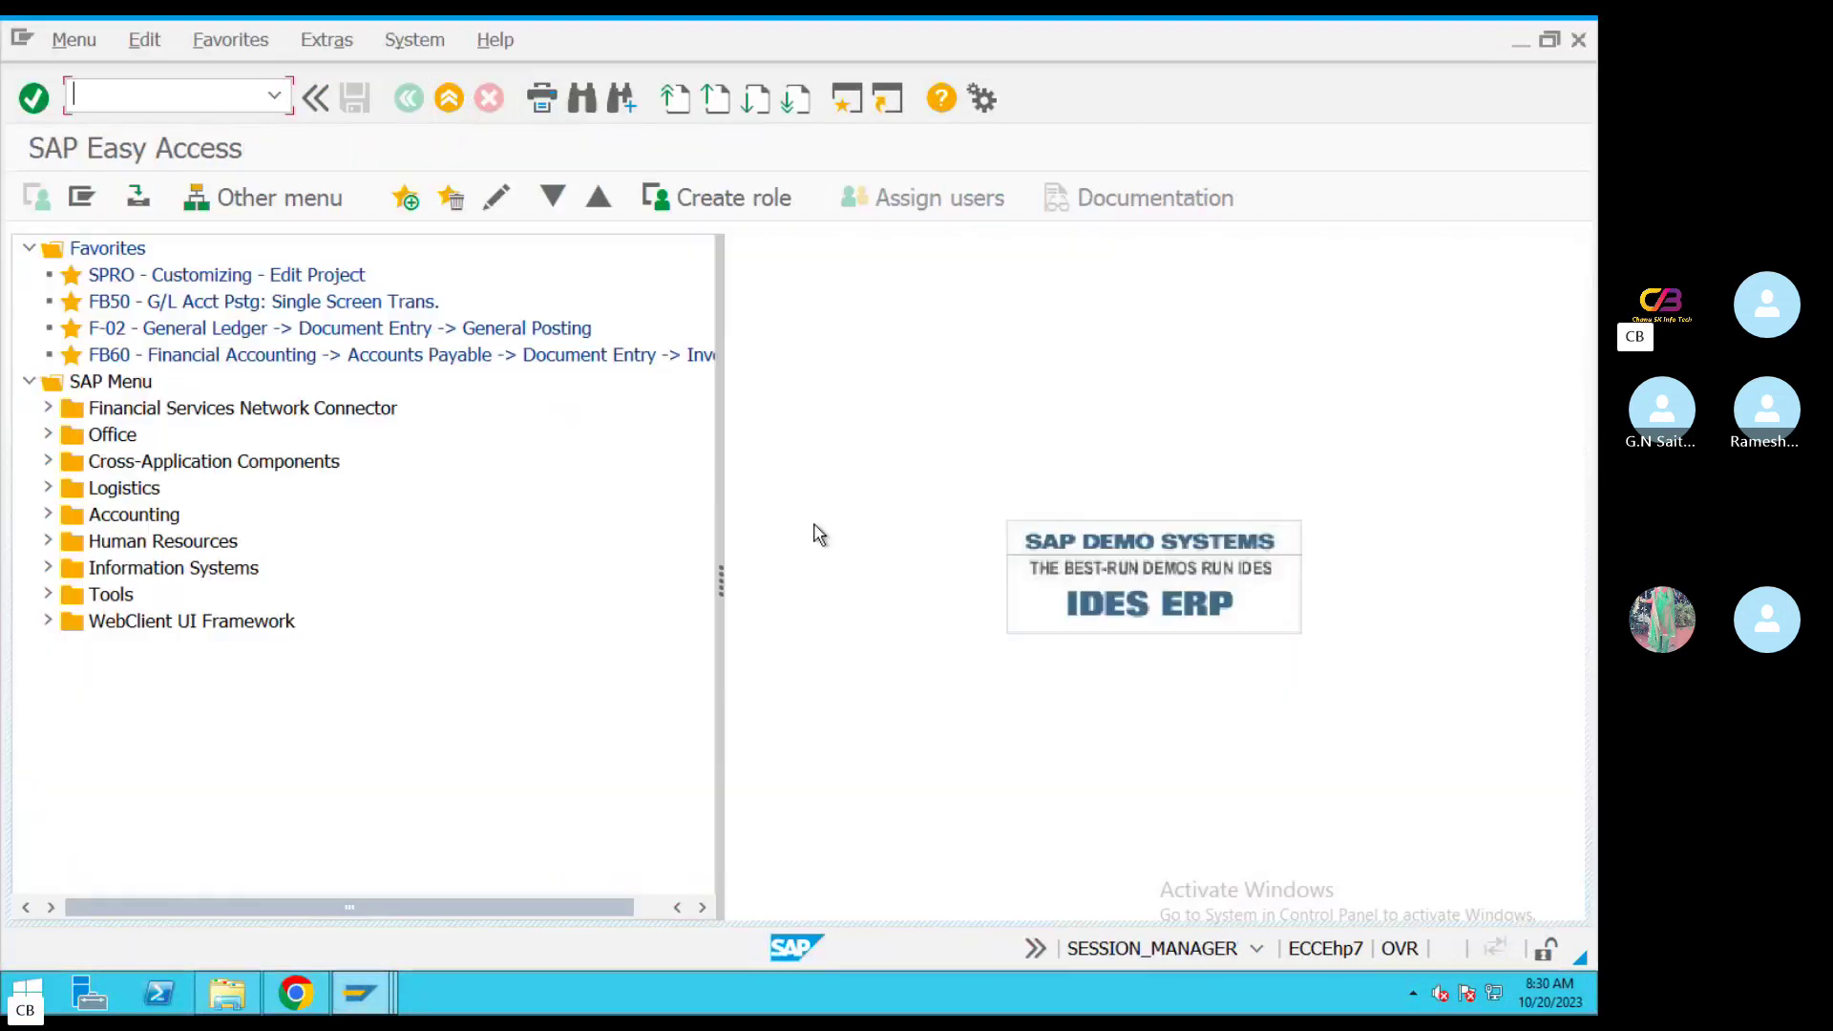
Open Asset Explorer with transaction AW01N and select asset 20001, Building1, of company code ZN03
type("AW01n")
key("Return")
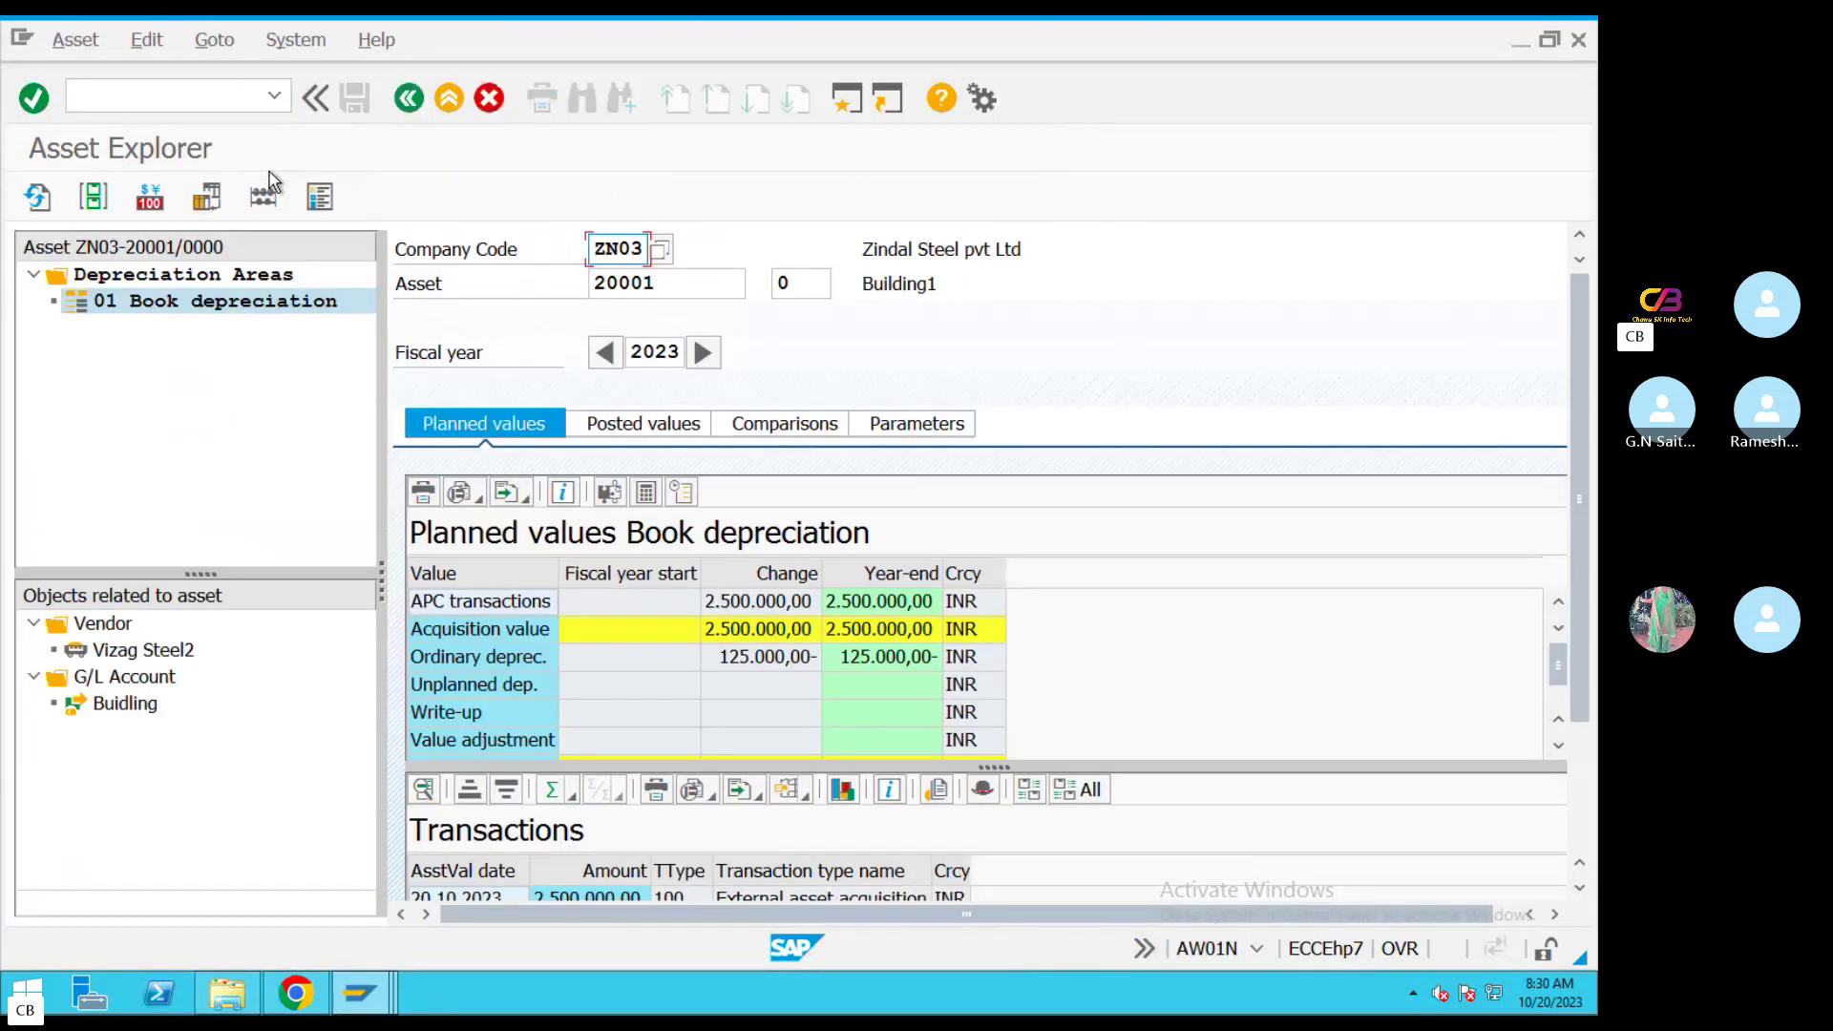
left_click(668, 283)
left_click(770, 283)
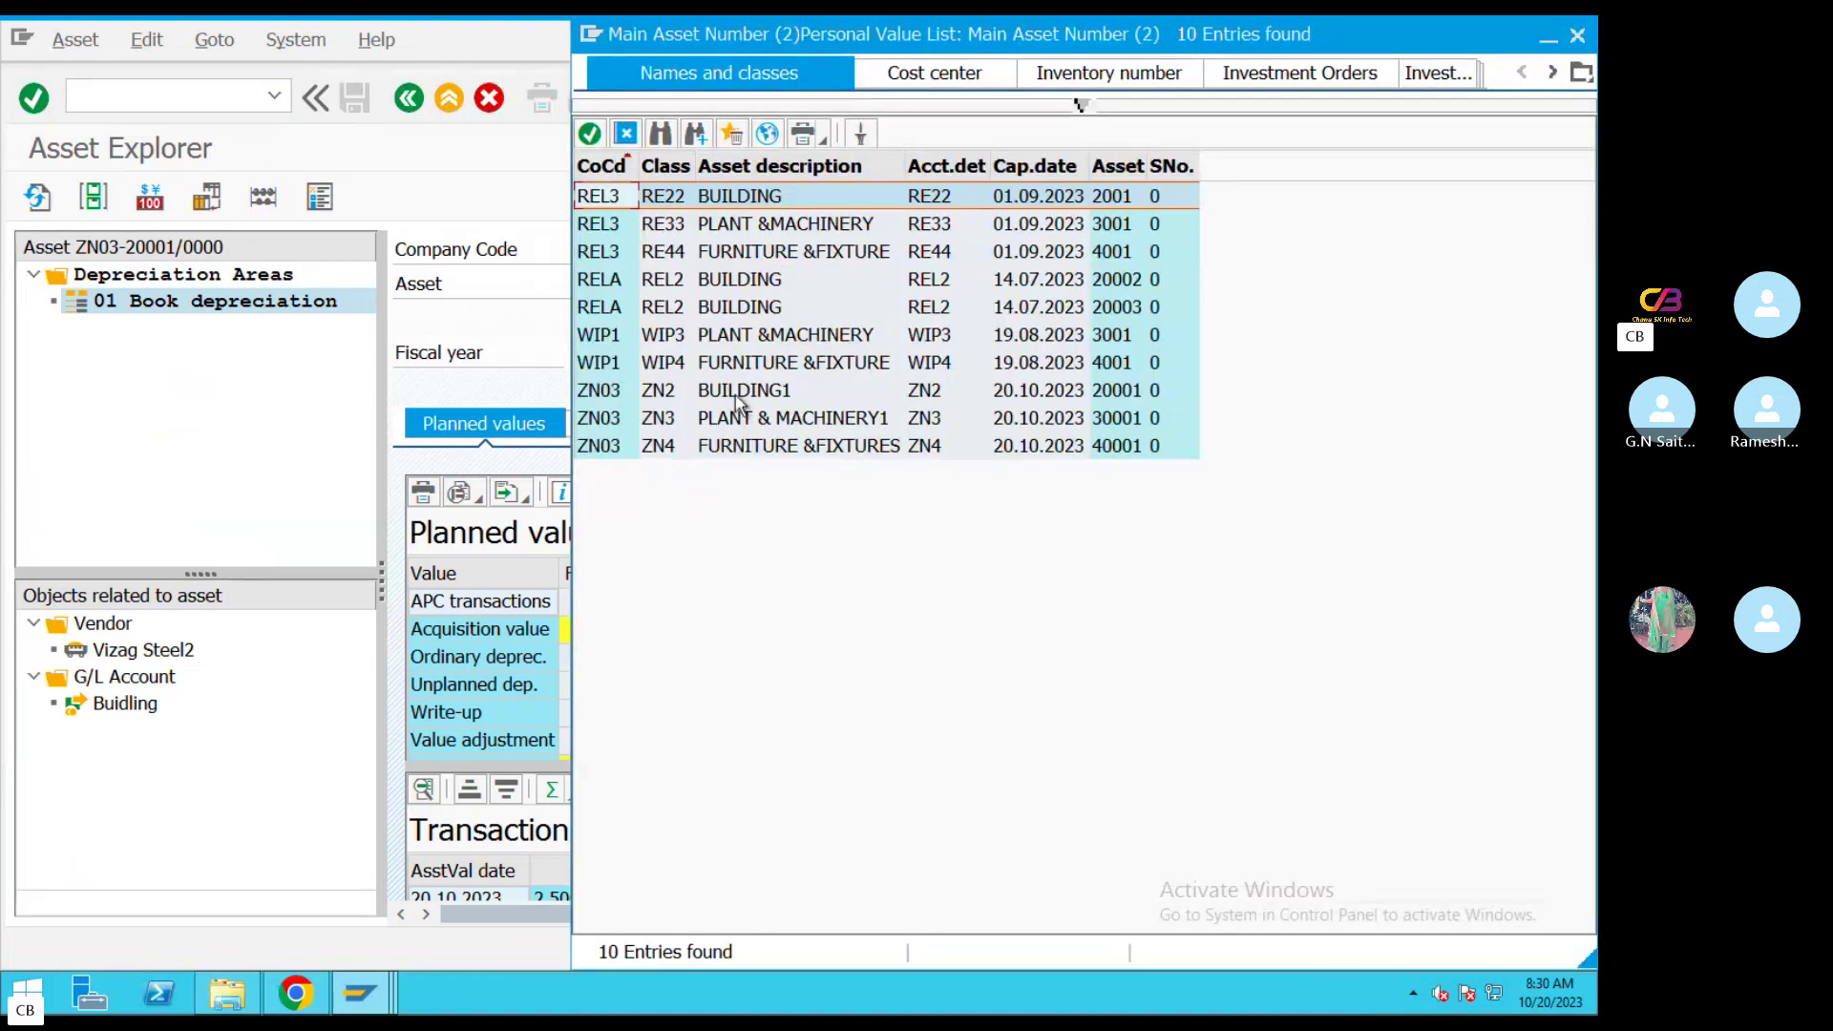
double_click(740, 391)
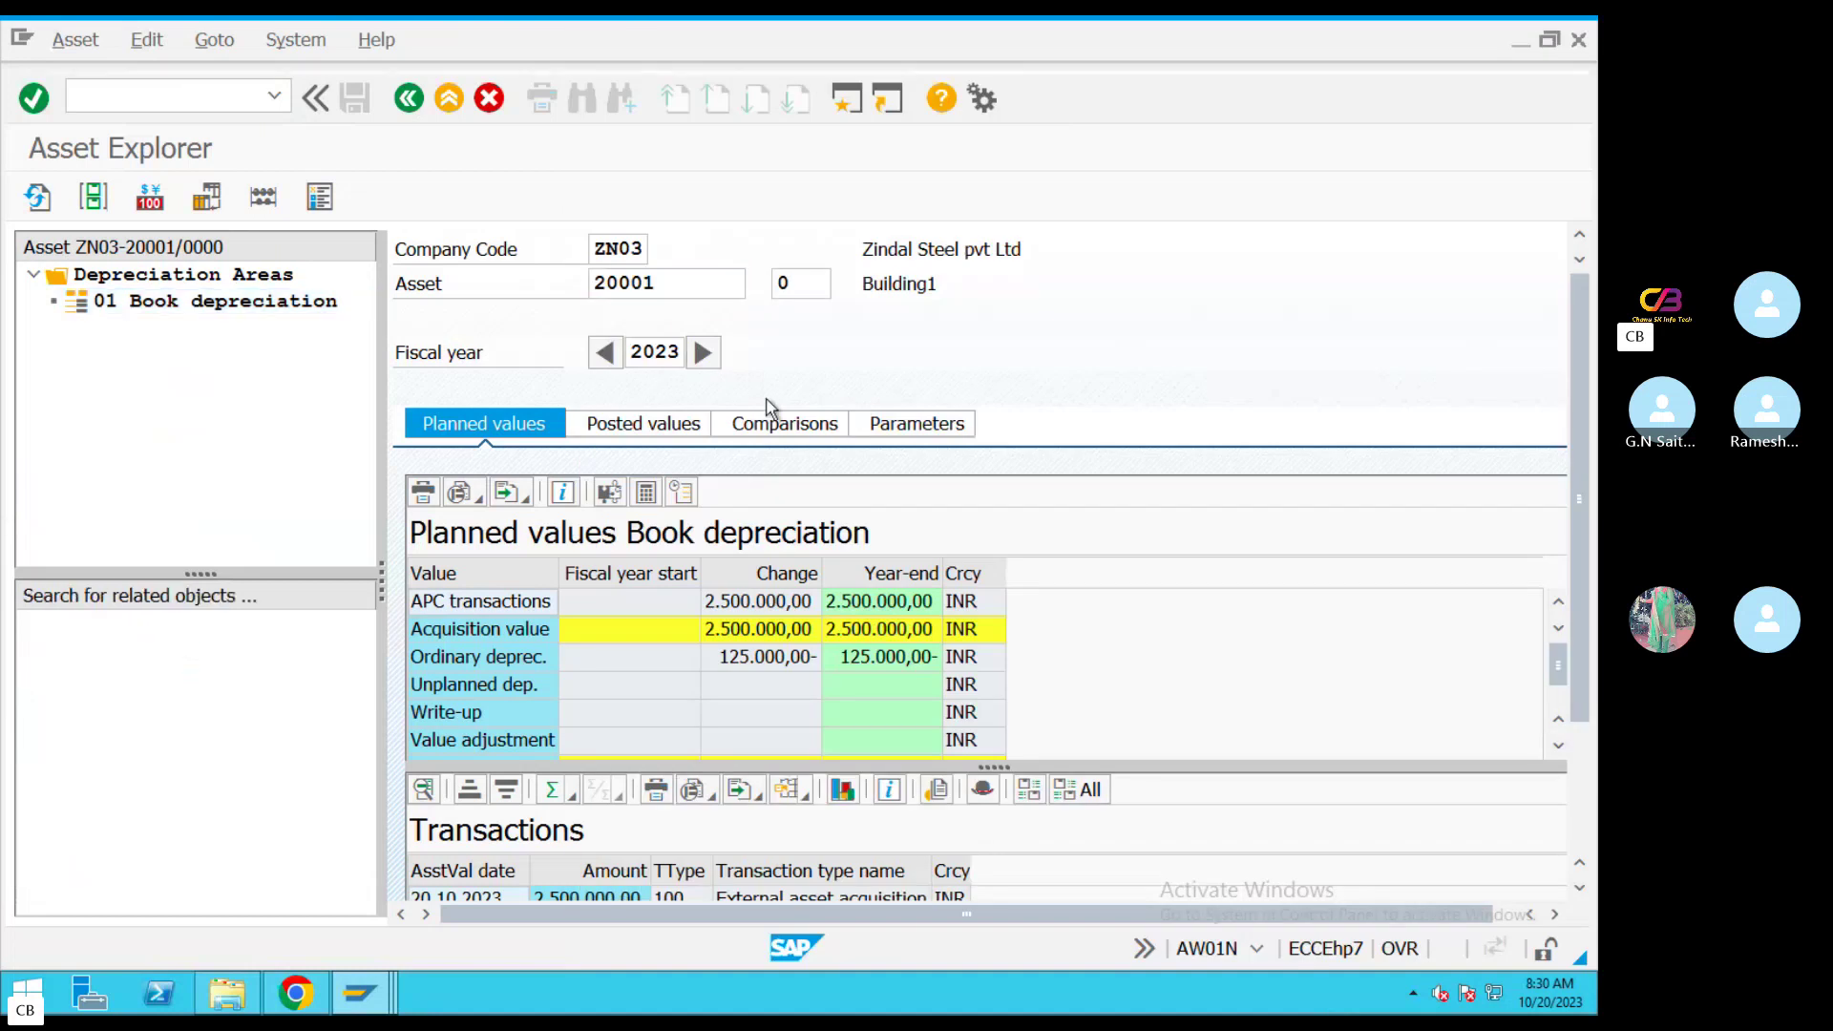
Review the posted values of asset 20001, examine the period 7 depreciation row and return to SAP Easy Access
left_click(625, 424)
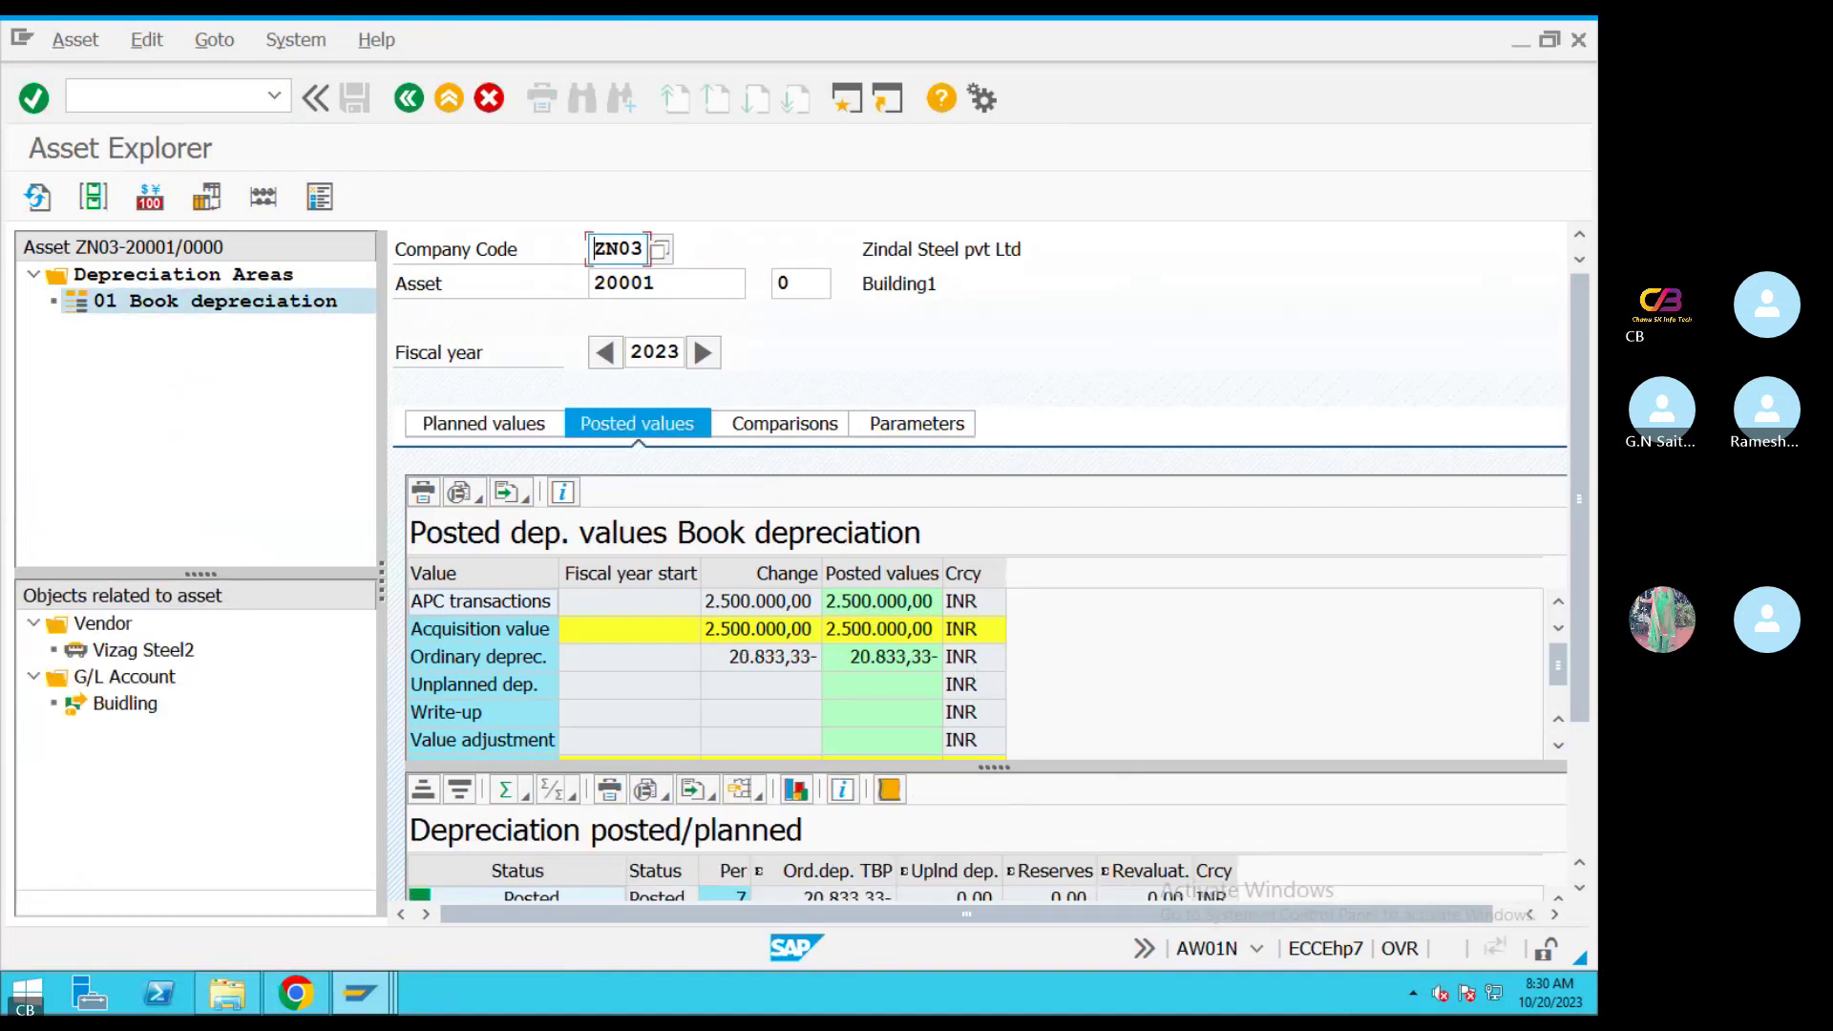
scroll(1572, 656, "down", 3)
left_click(871, 718)
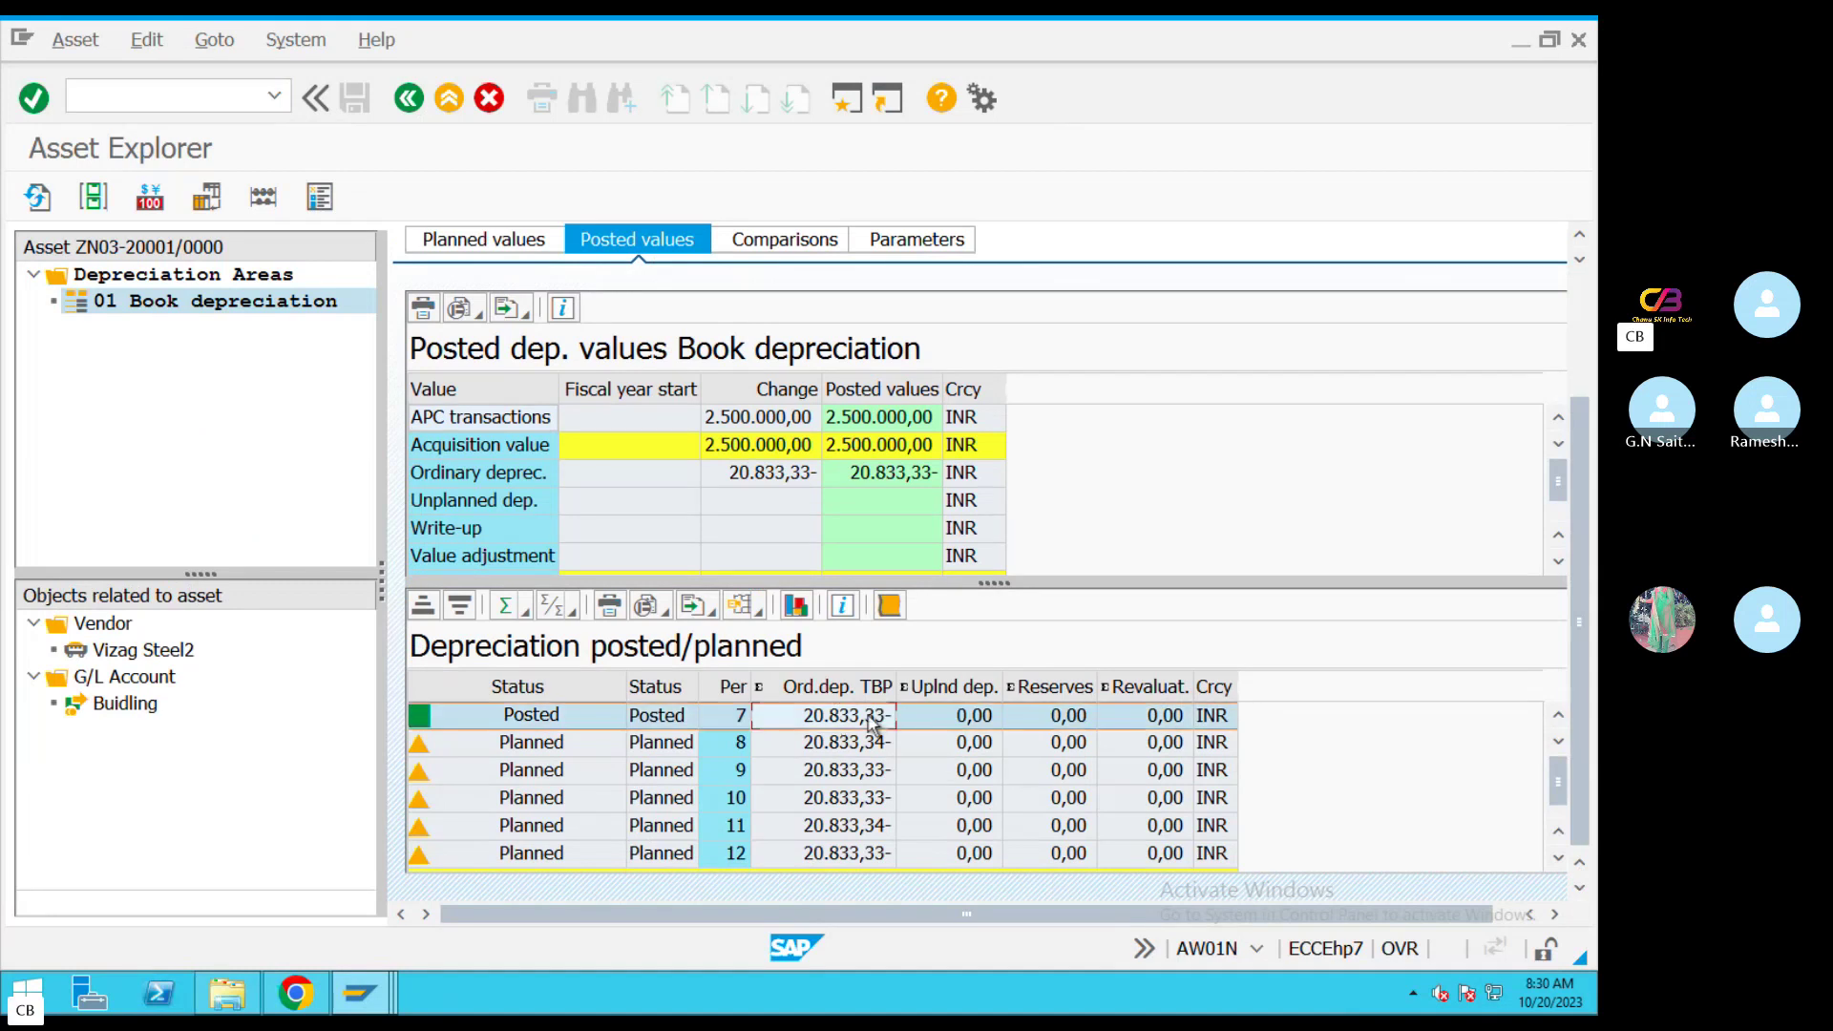
left_click(636, 726)
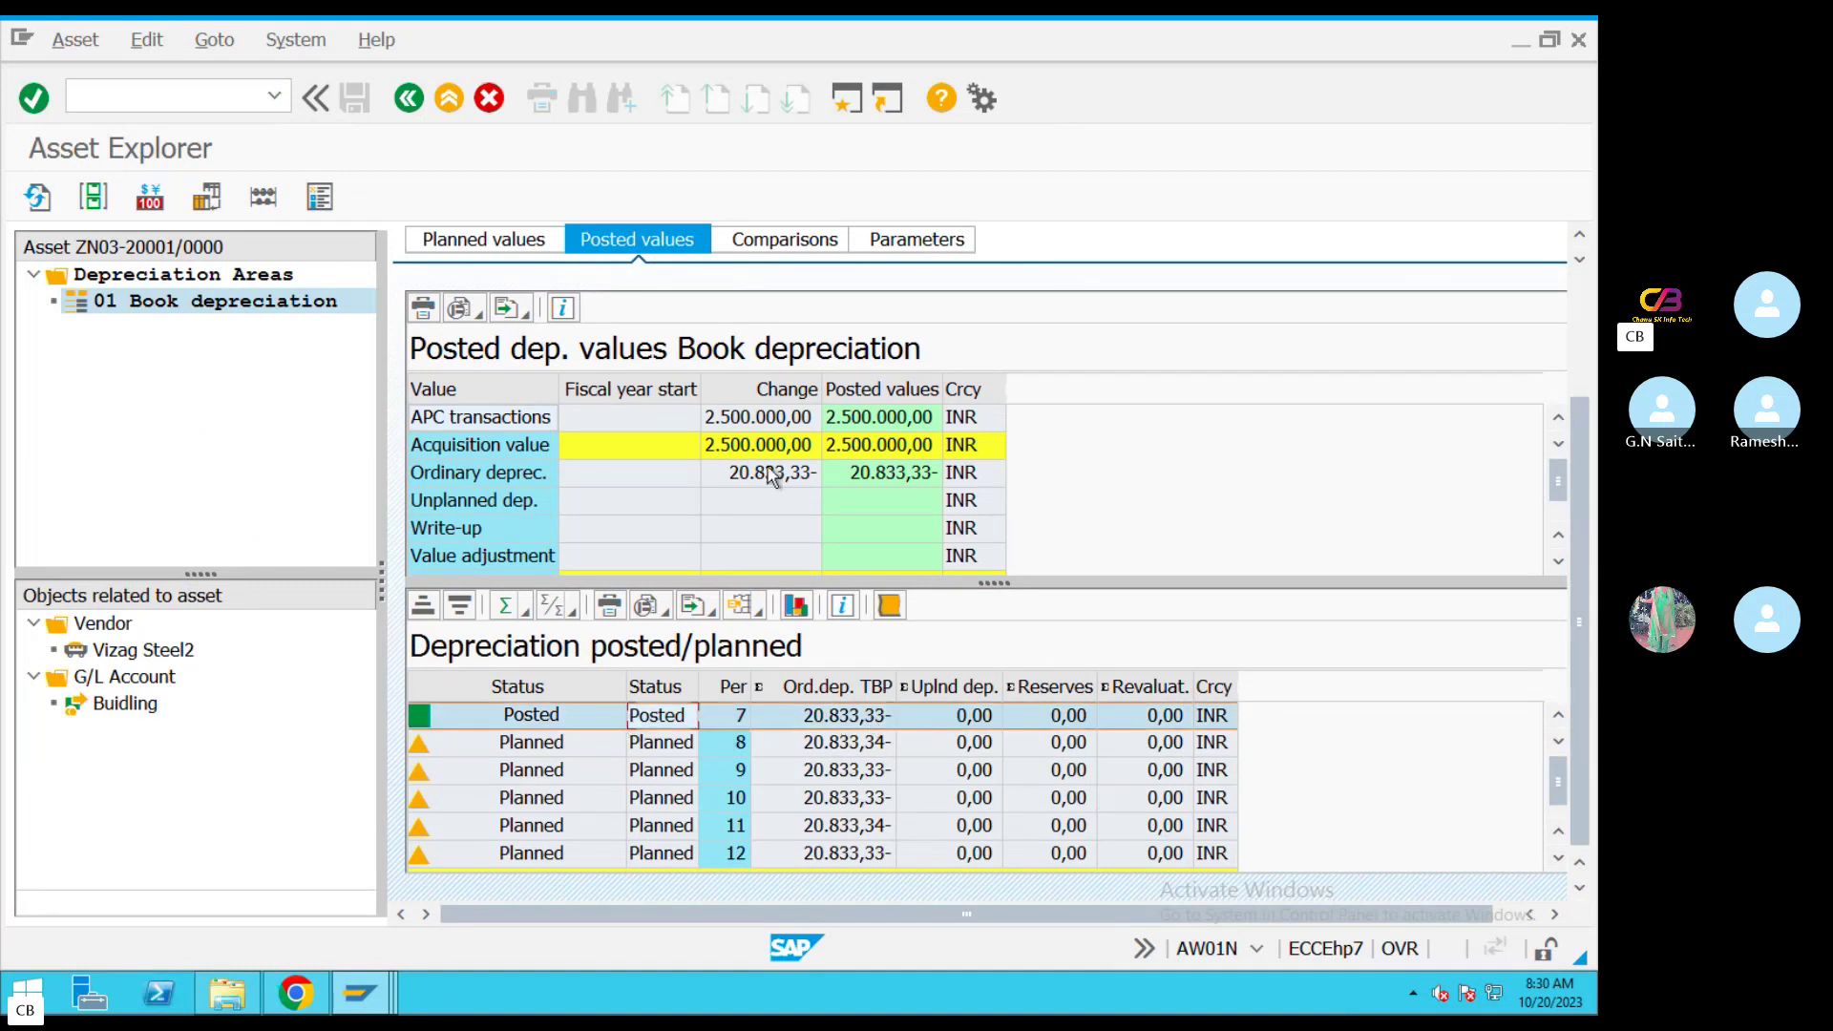
left_click(411, 97)
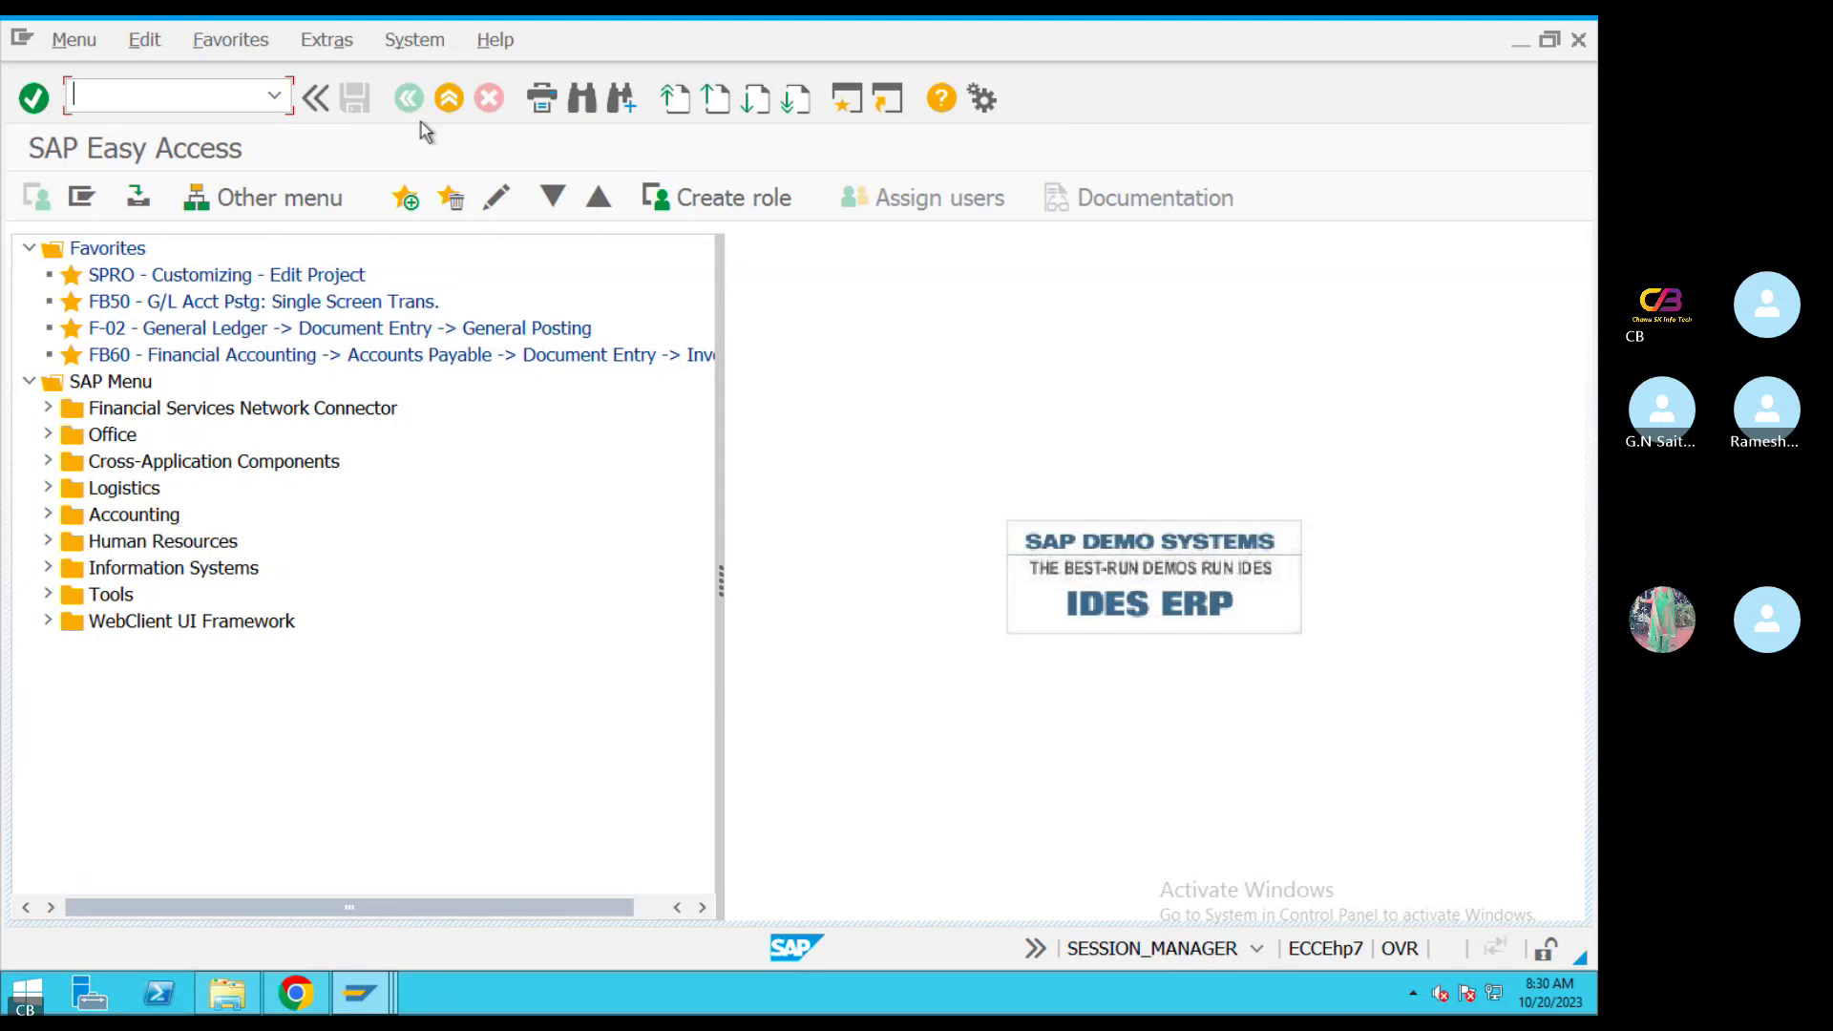
Open the asset retirement by scrapping transaction ABAVN
type("ABAVN")
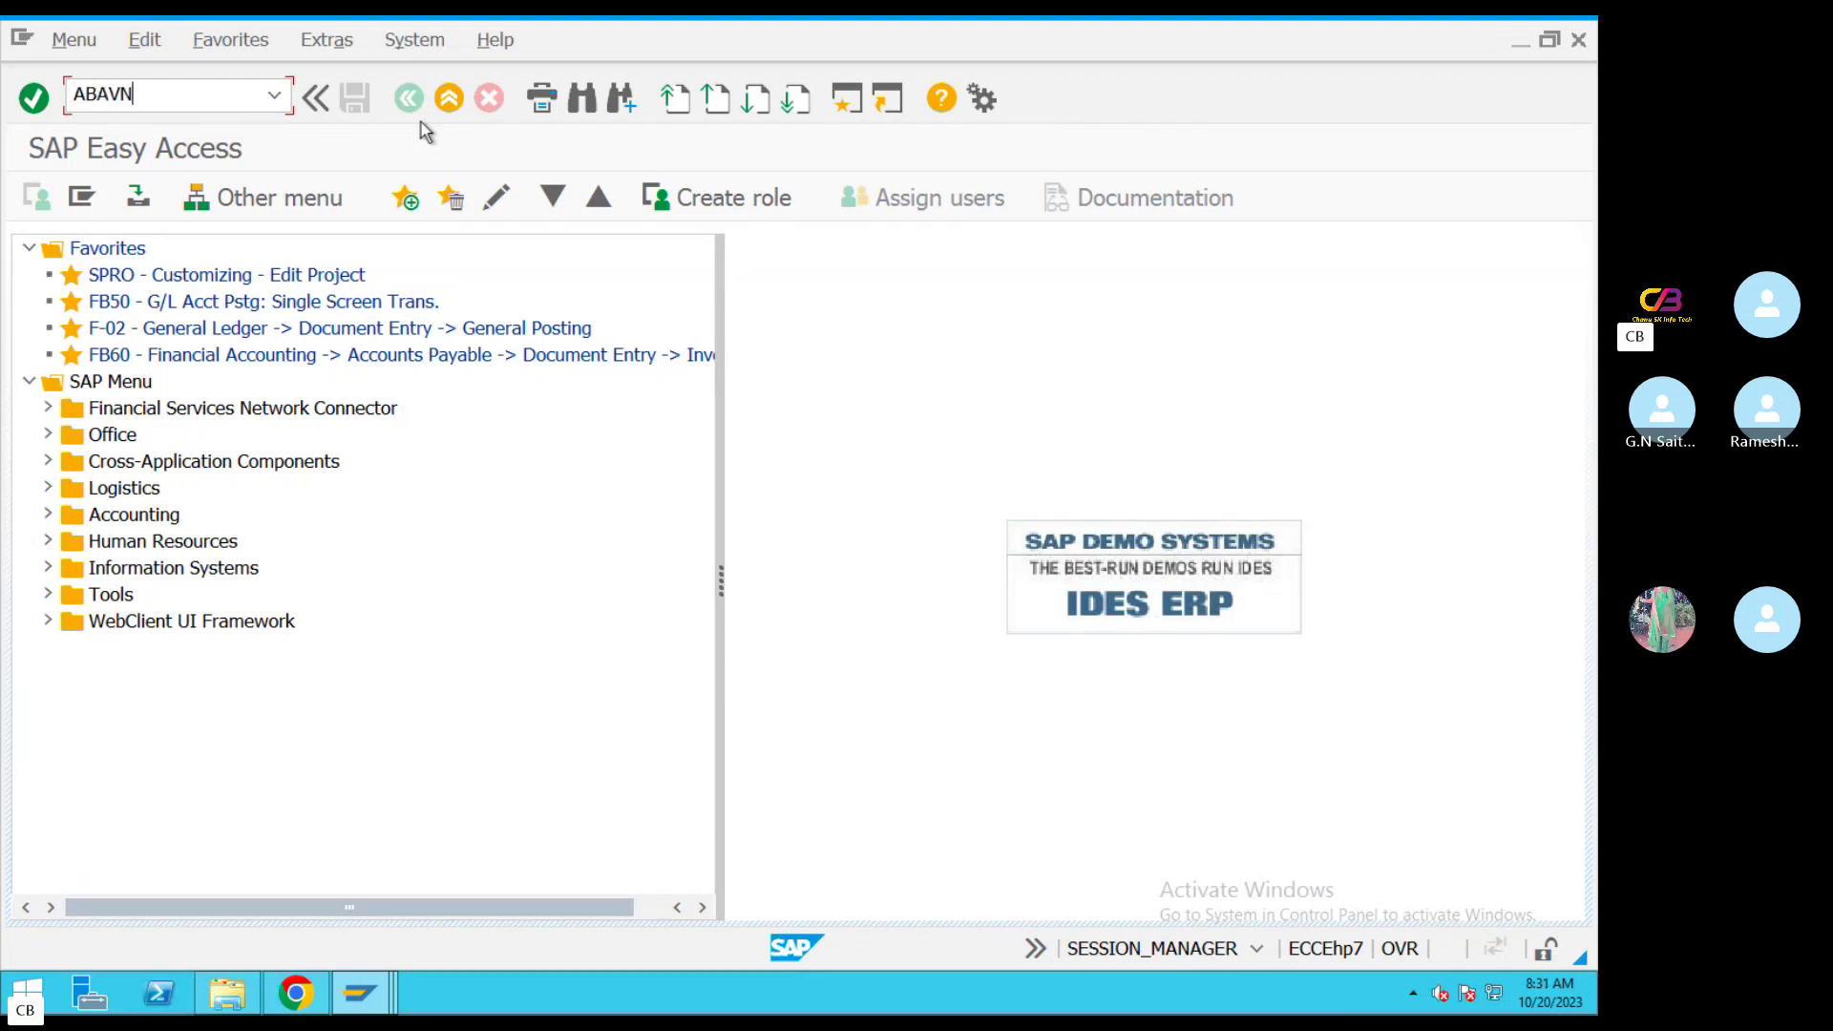
key("Return")
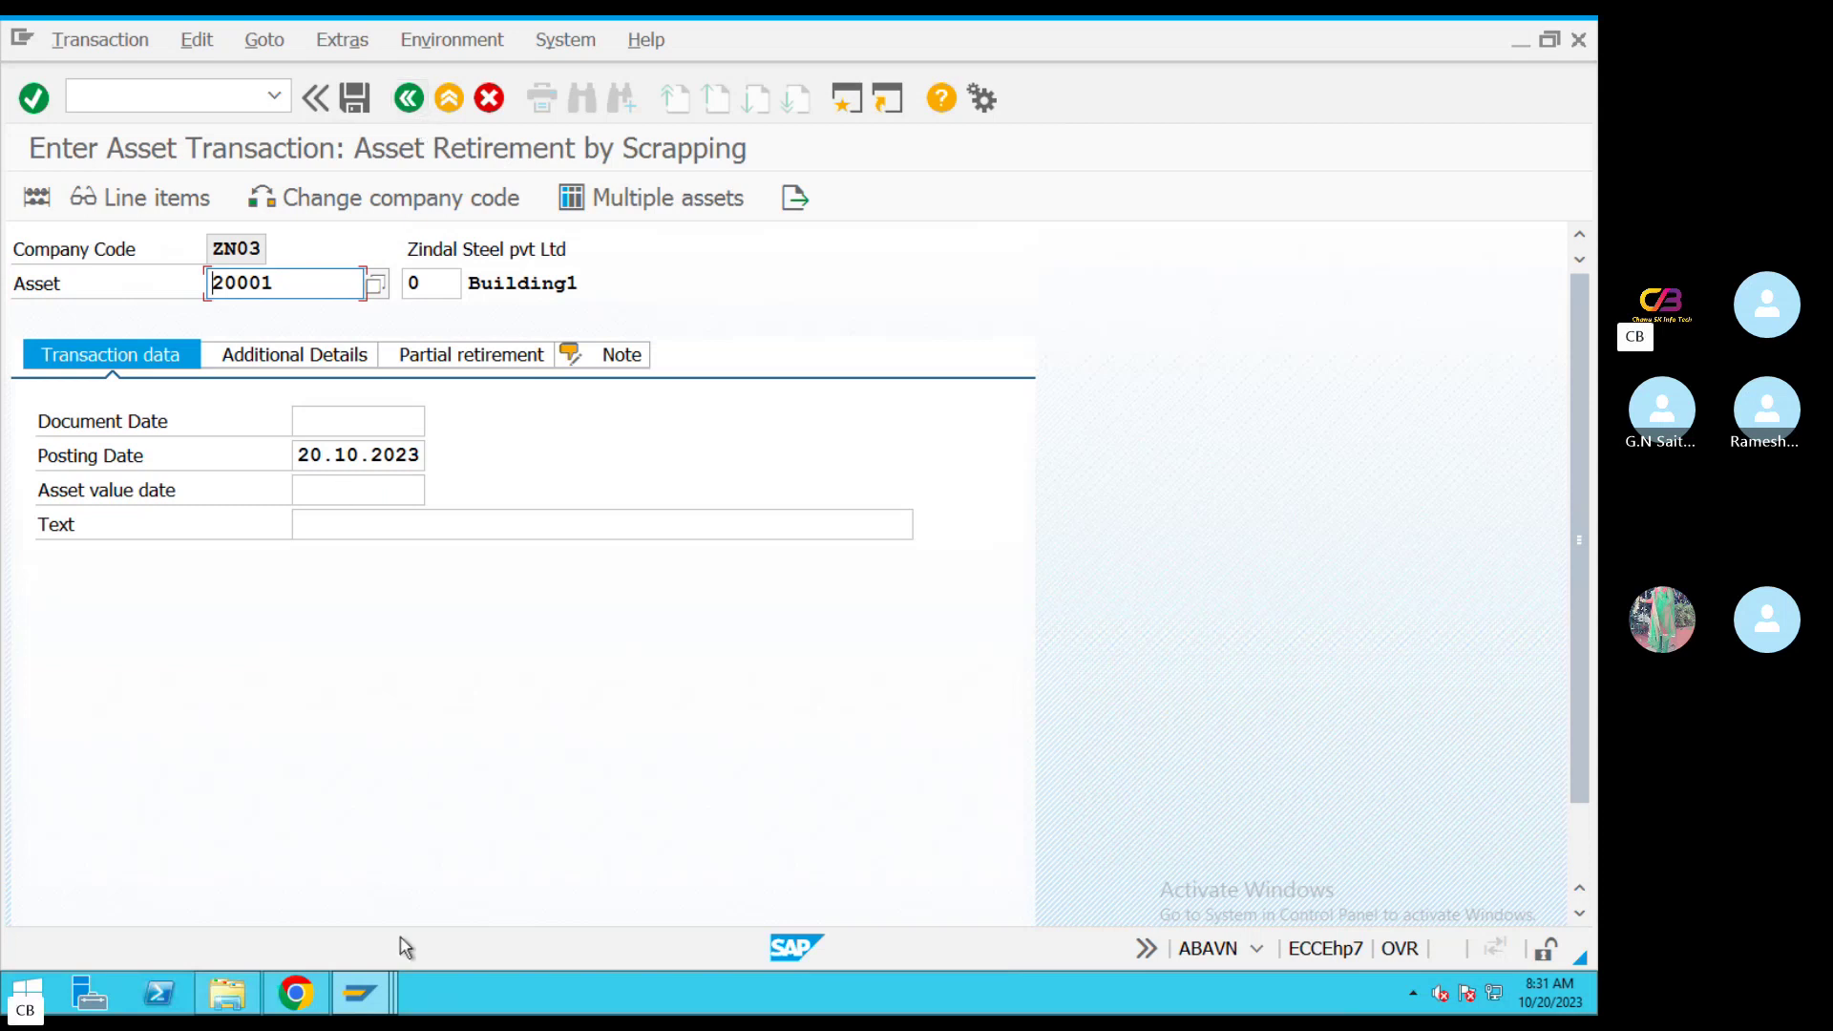
Switch to the spool request session, leave it for SAP Easy Access and open Asset Explorer with transaction AW01N
mouse_move(367, 1010)
left_click(373, 873)
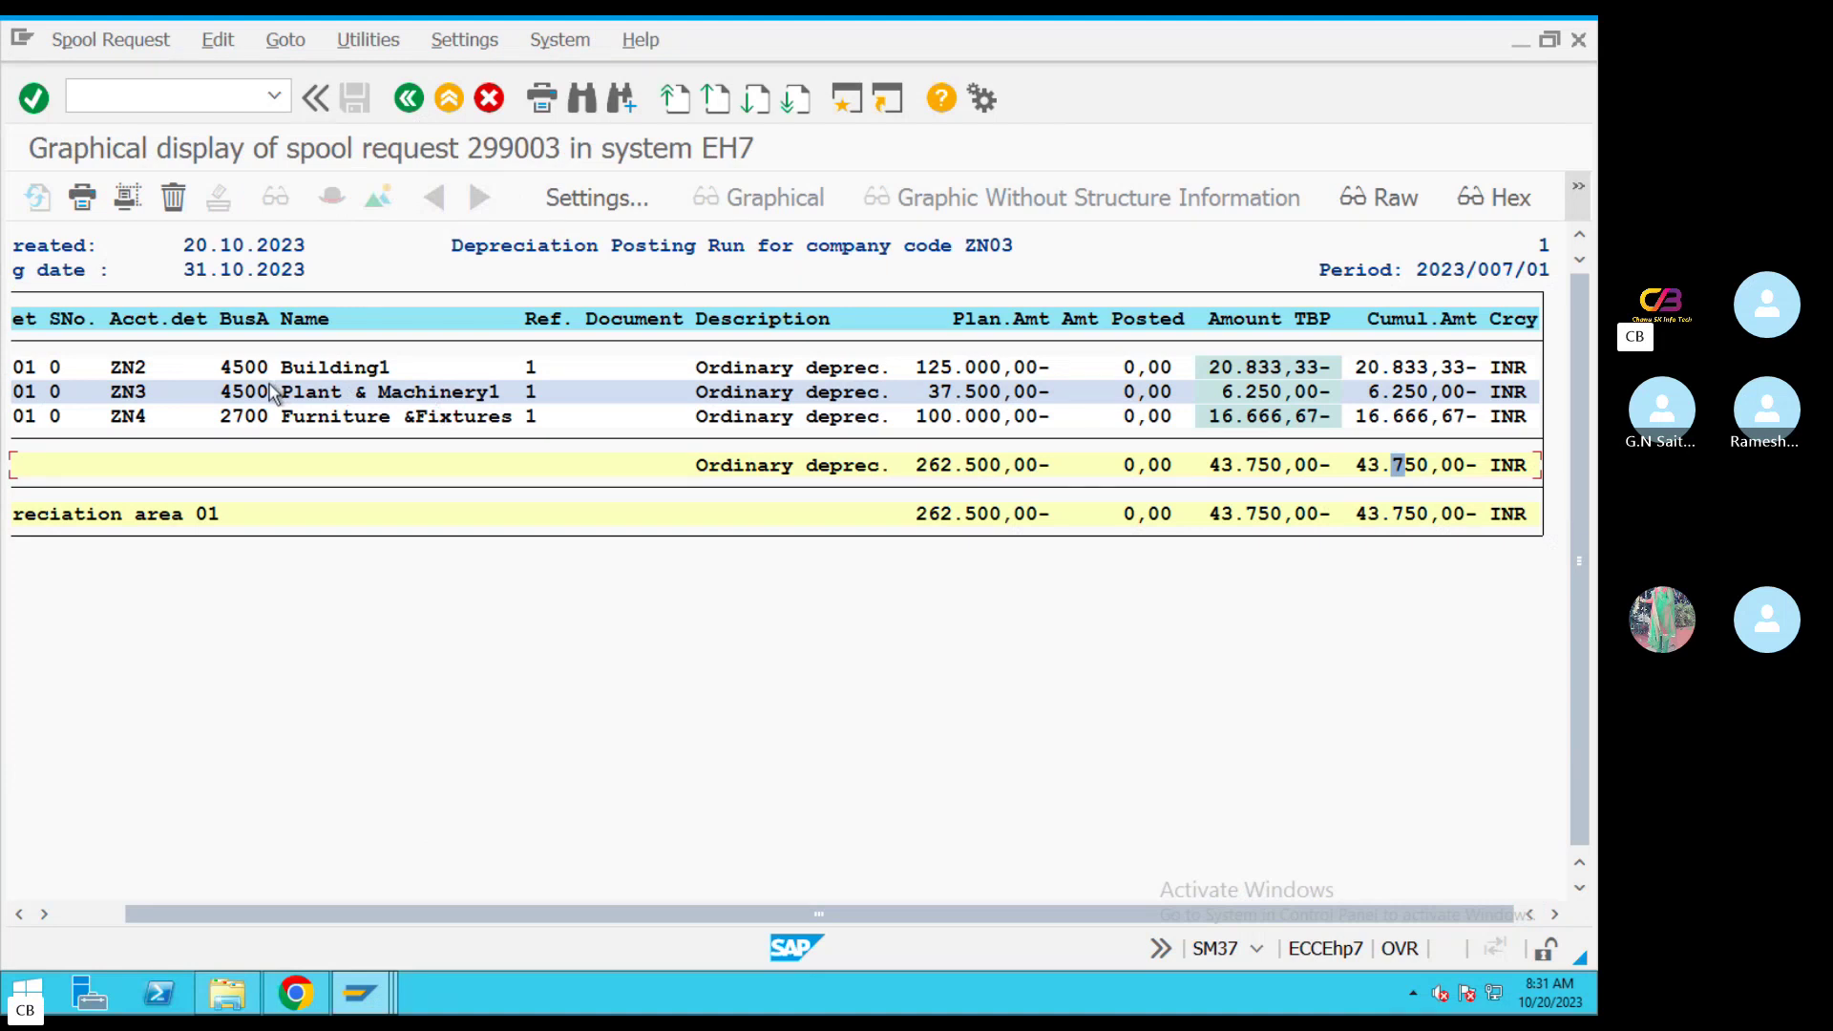
left_click(449, 97)
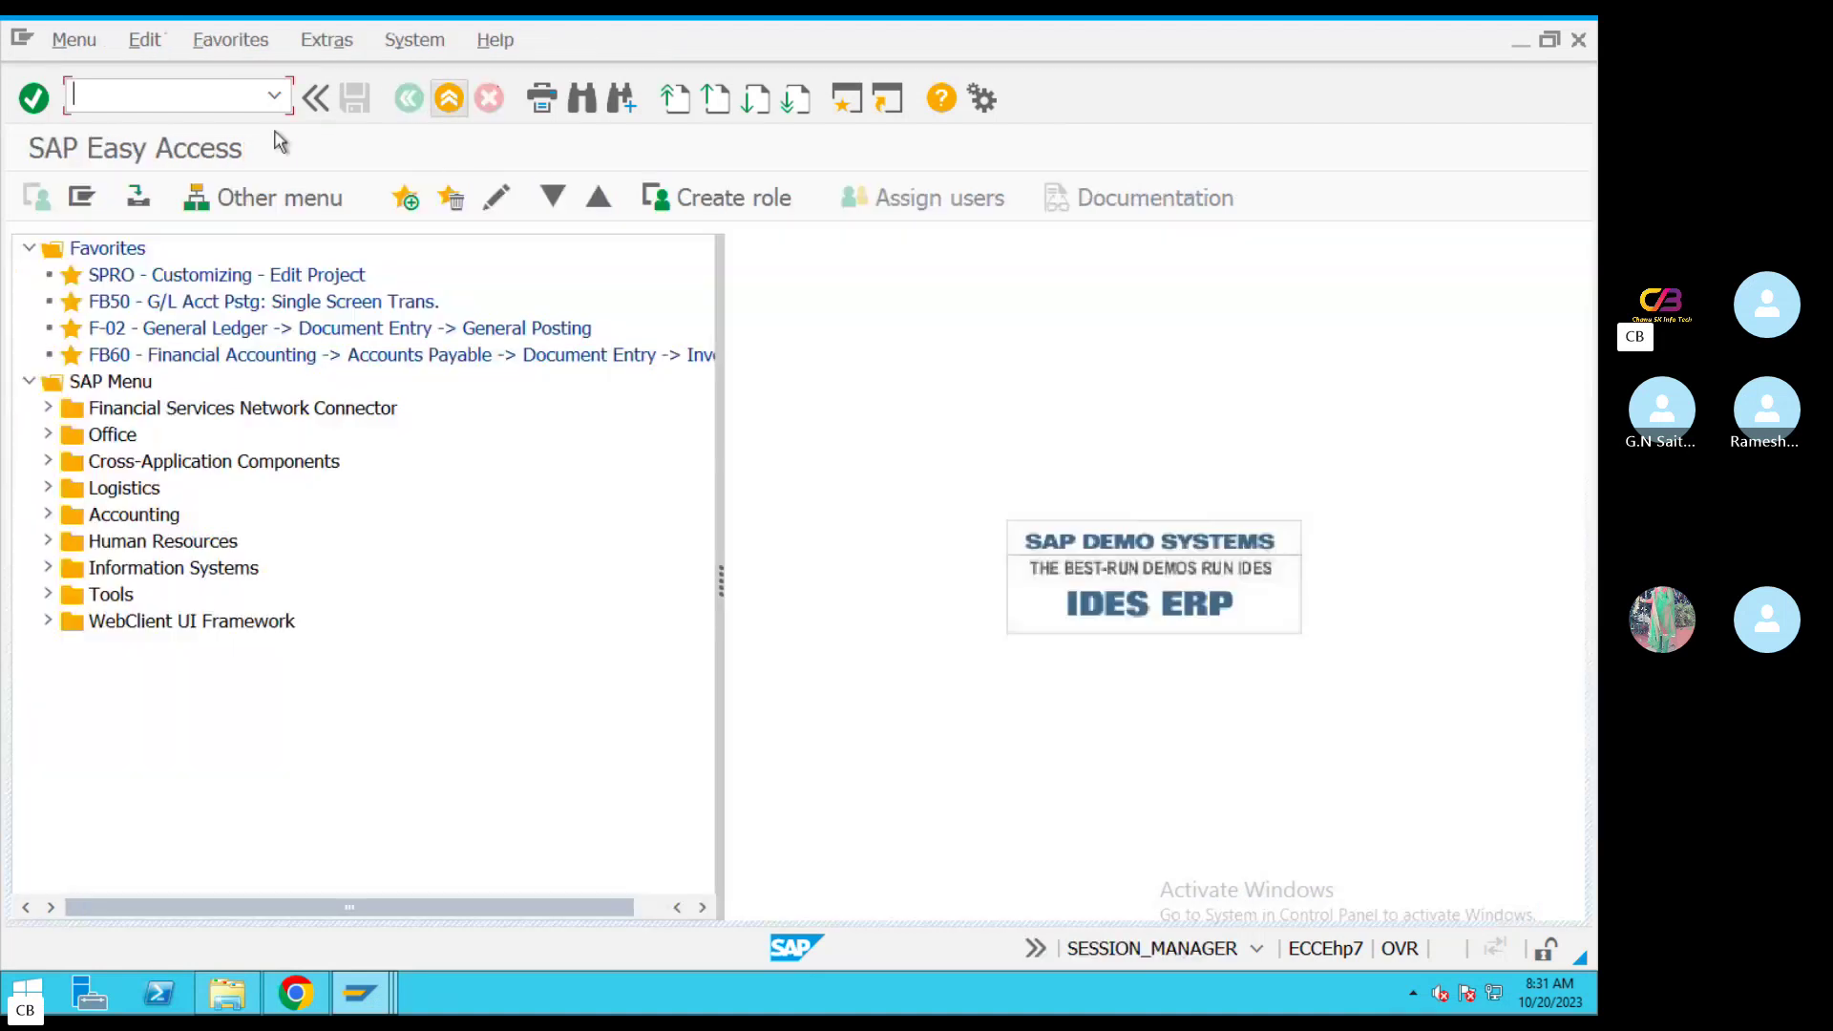
type("A")
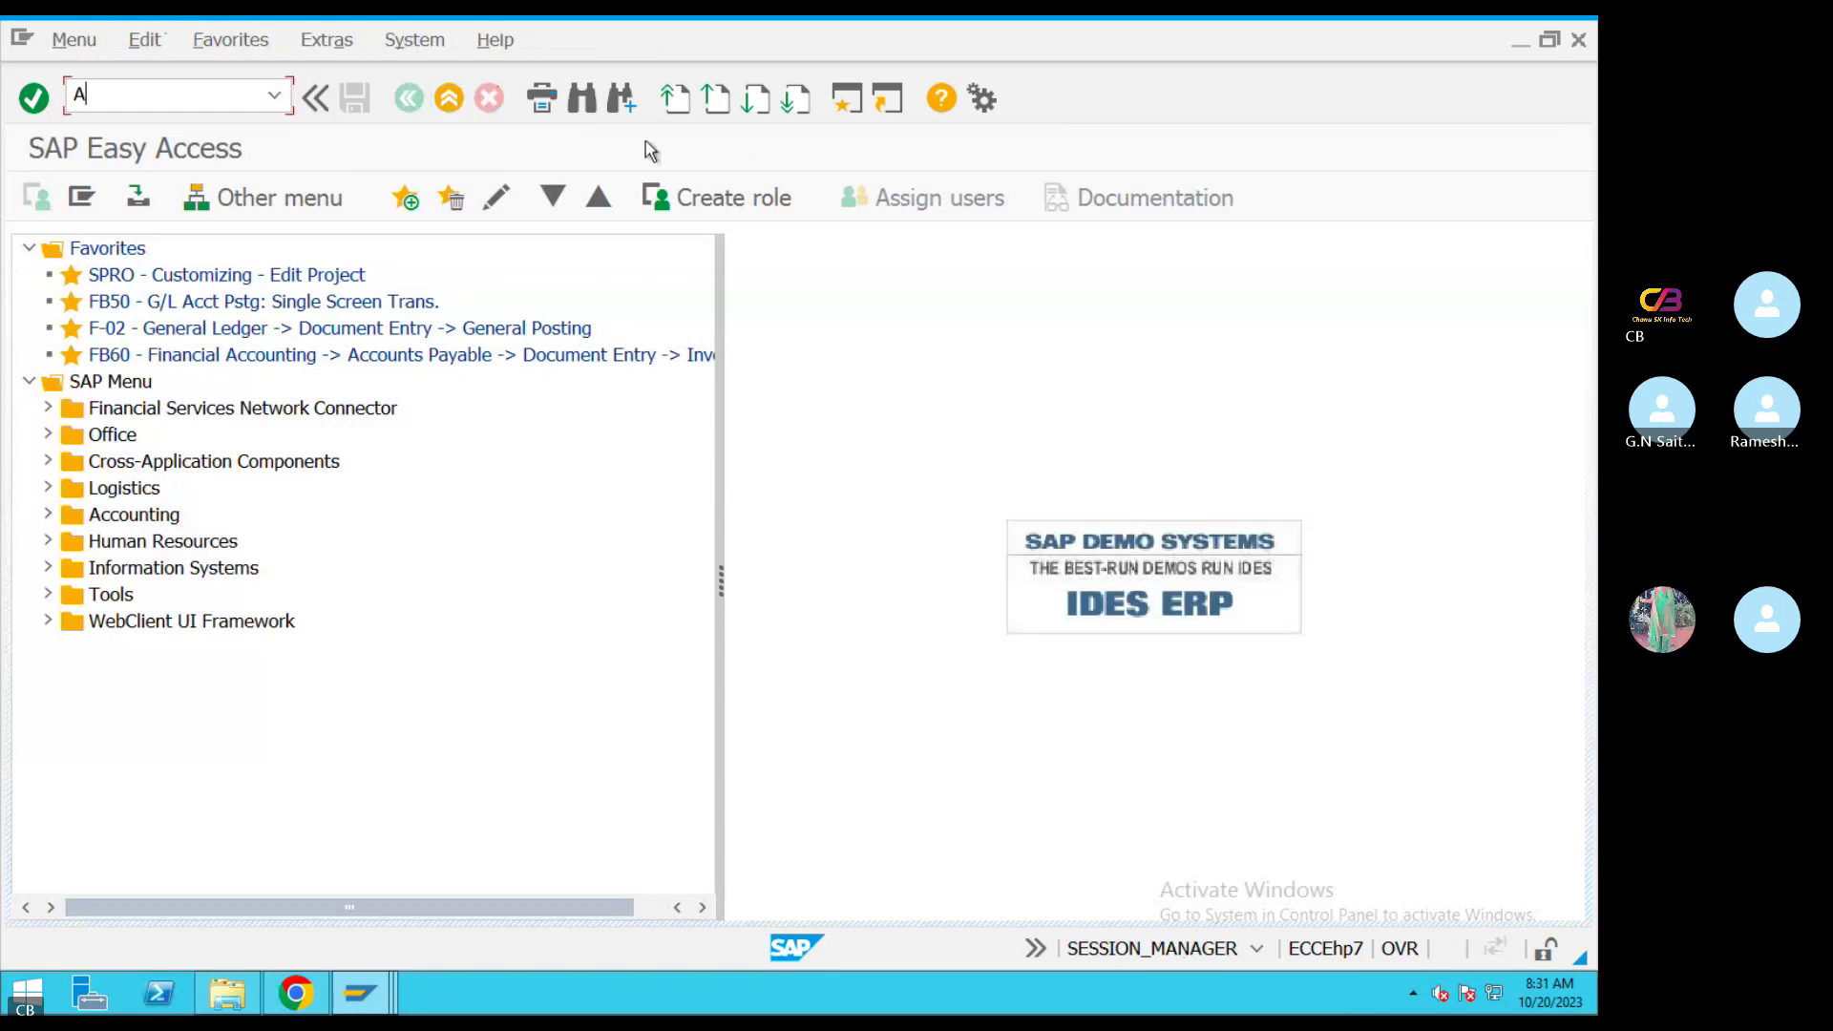
type("W01N")
key("Return")
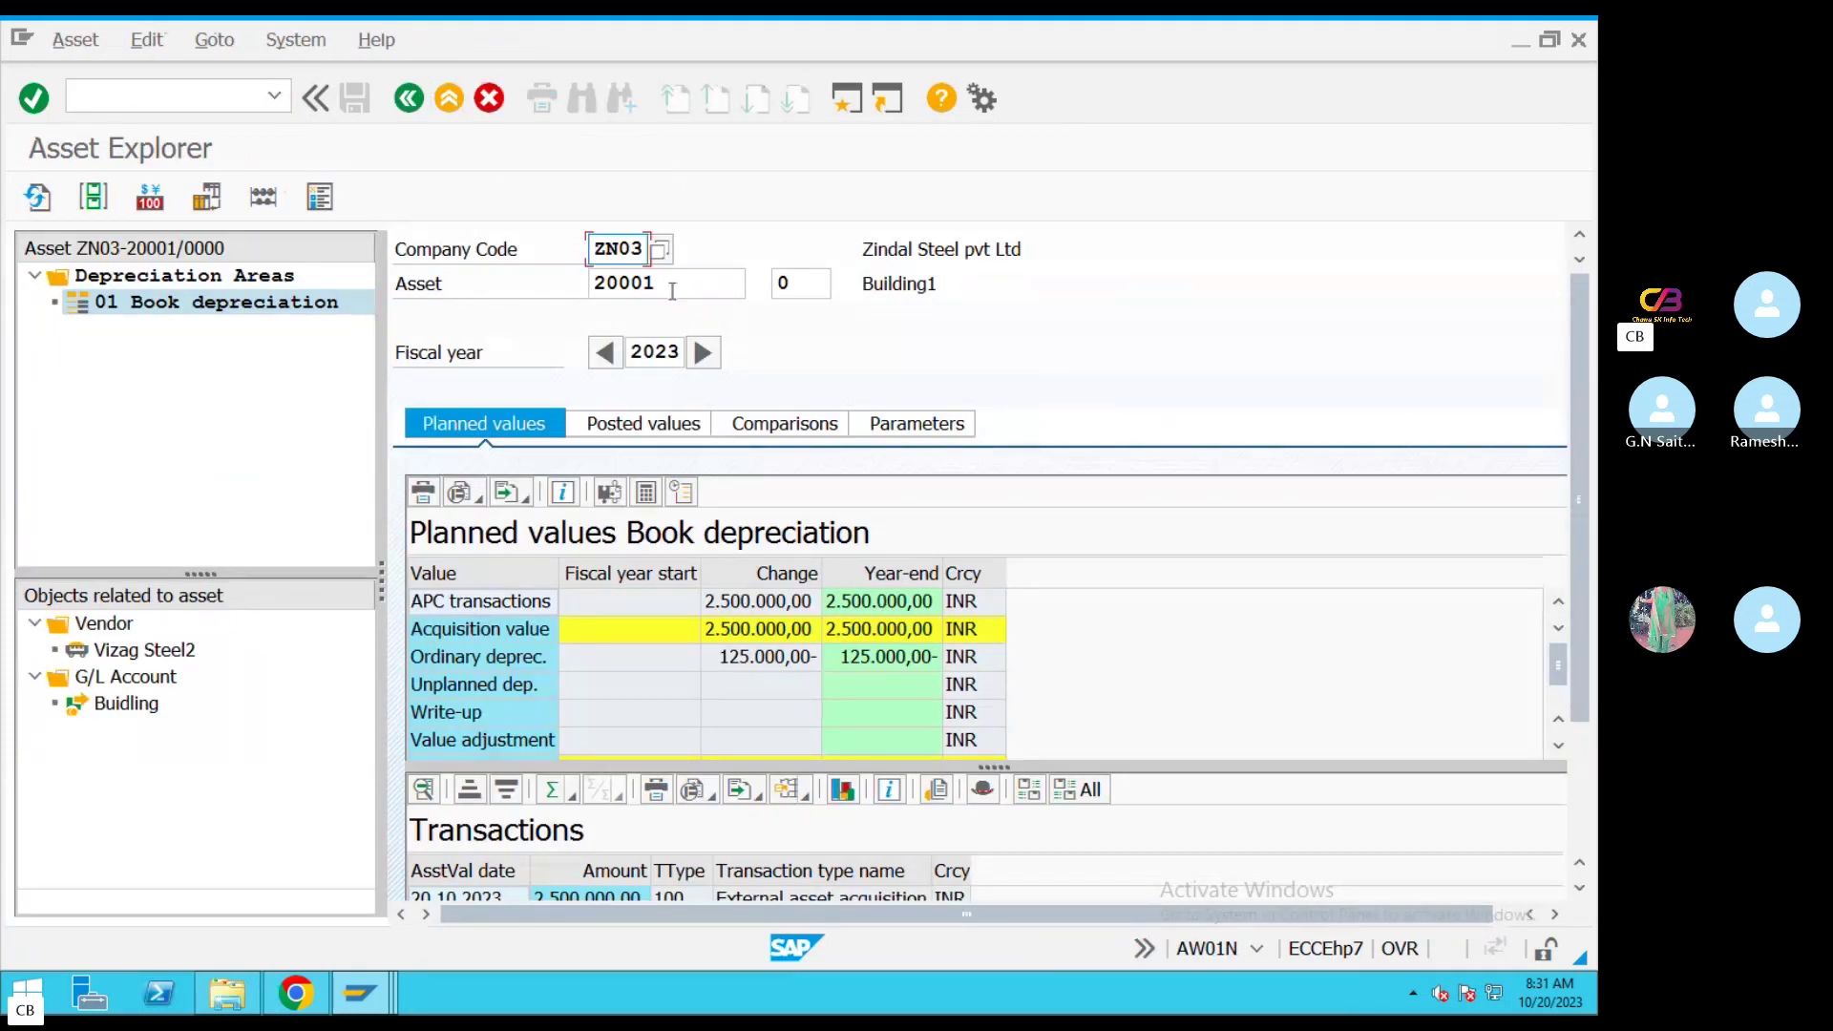
Review the posted depreciation values of asset 20001, Building1, and examine its net book value row
left_click(673, 427)
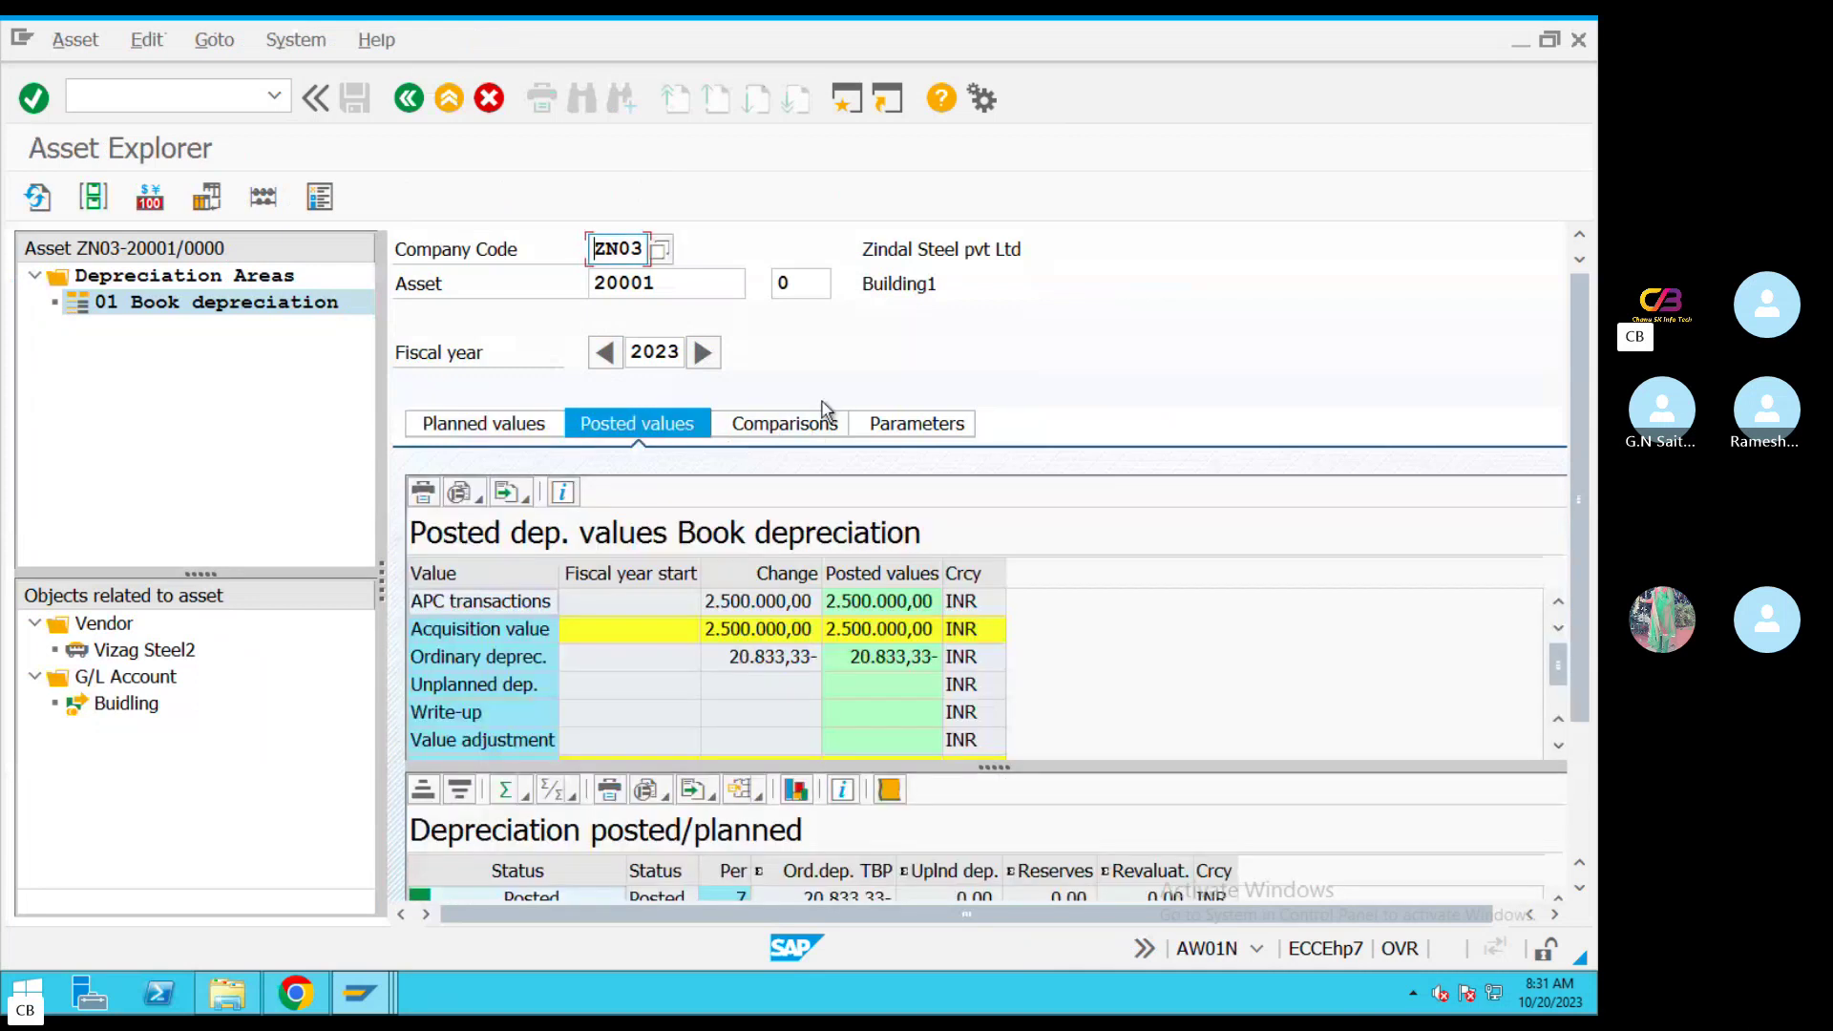
scroll(1553, 728, "down", 1)
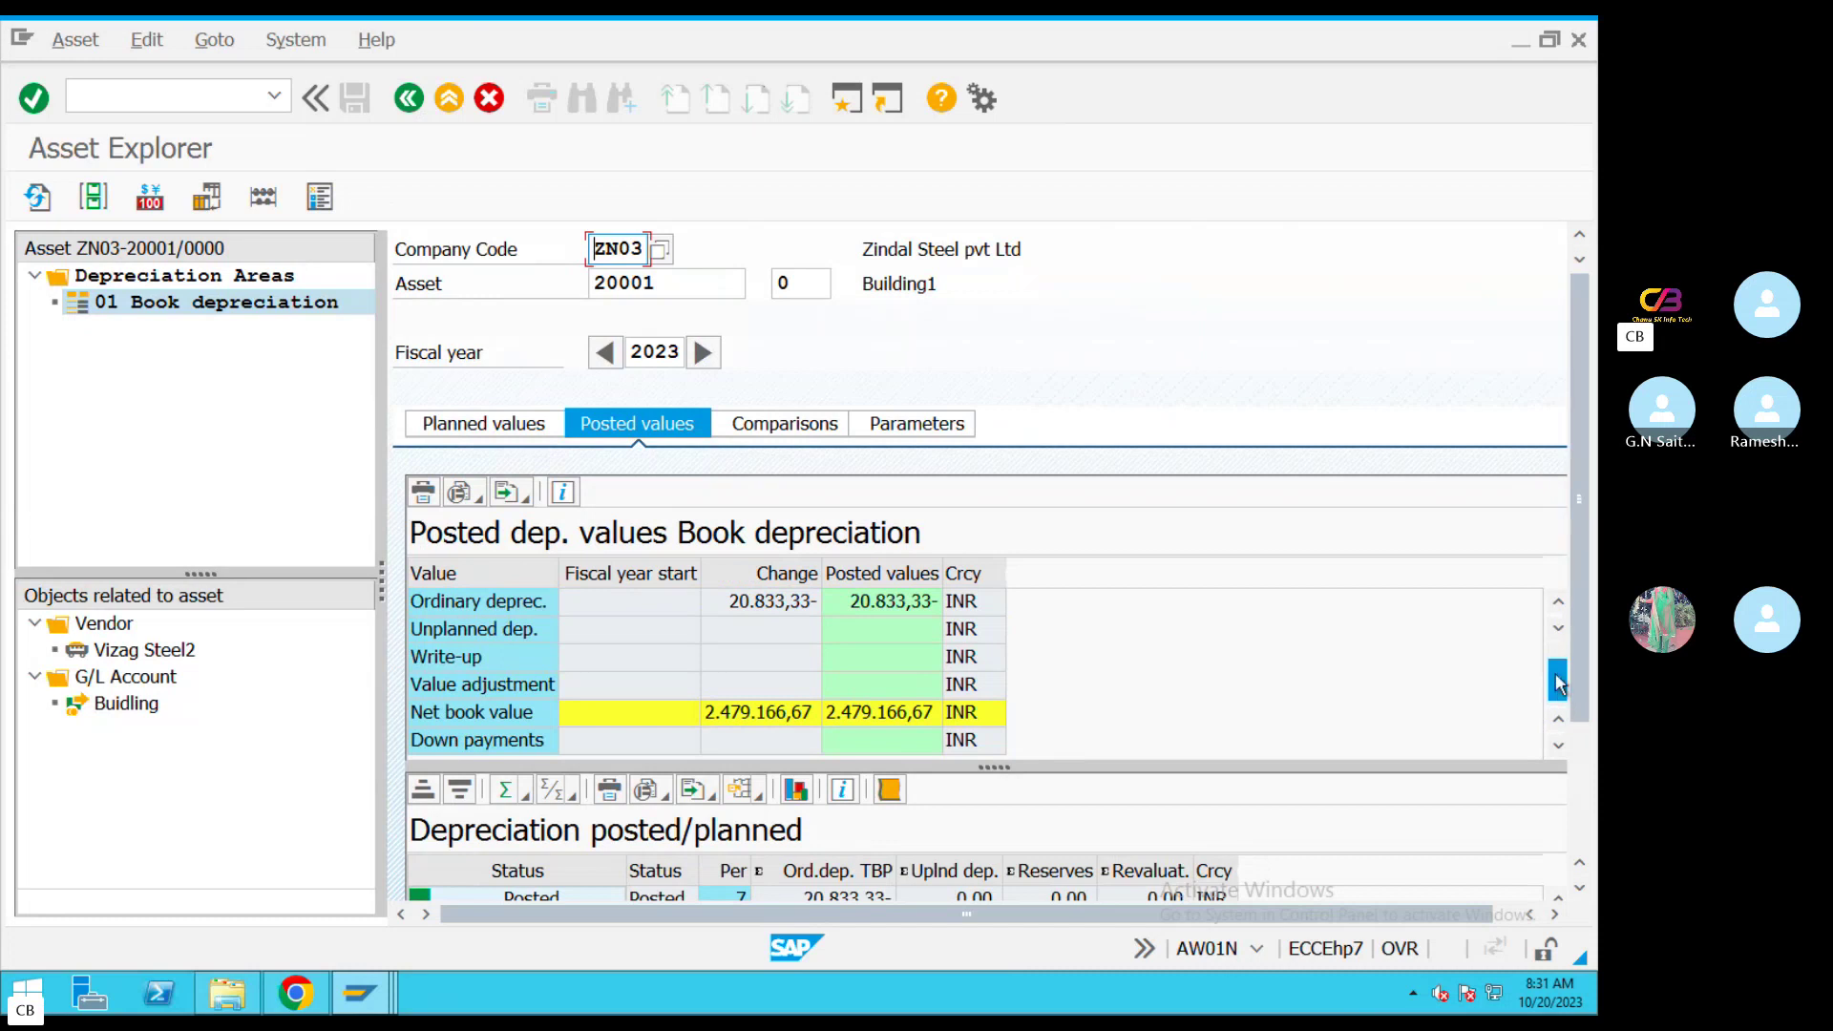
left_click_drag(1558, 683, 1558, 663)
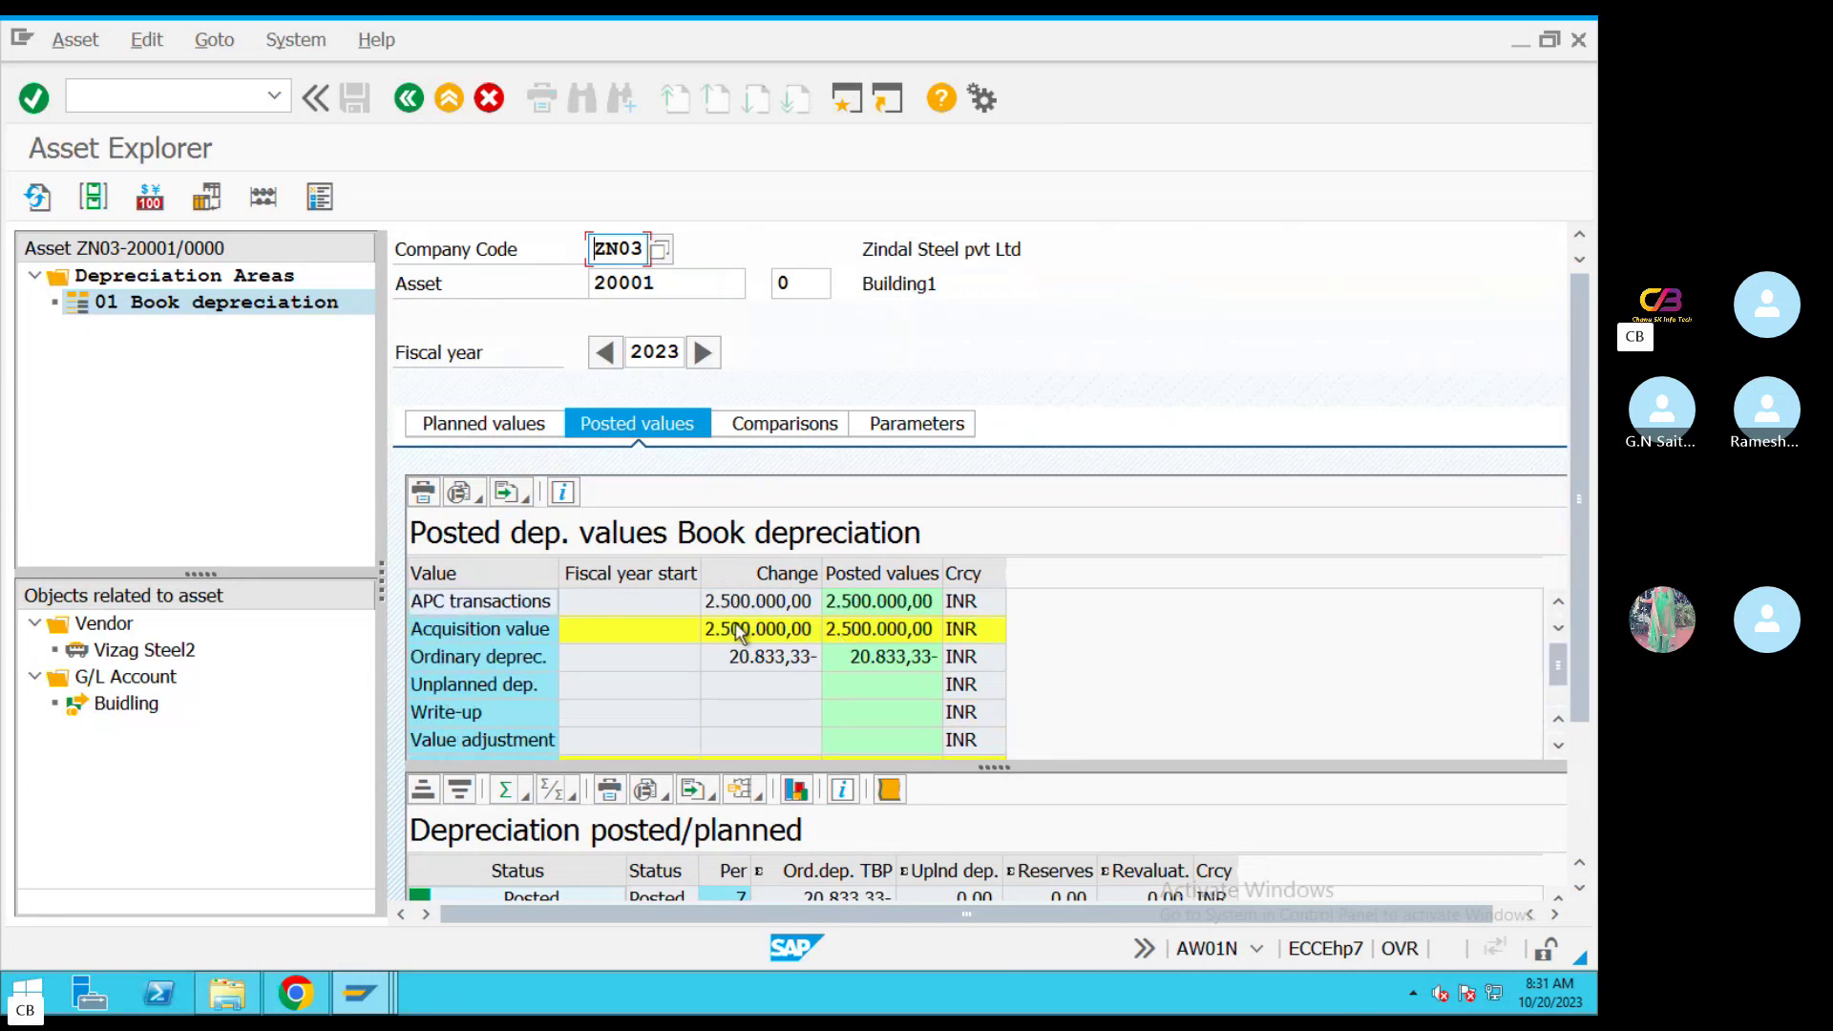
scroll(740, 632, "down", 1)
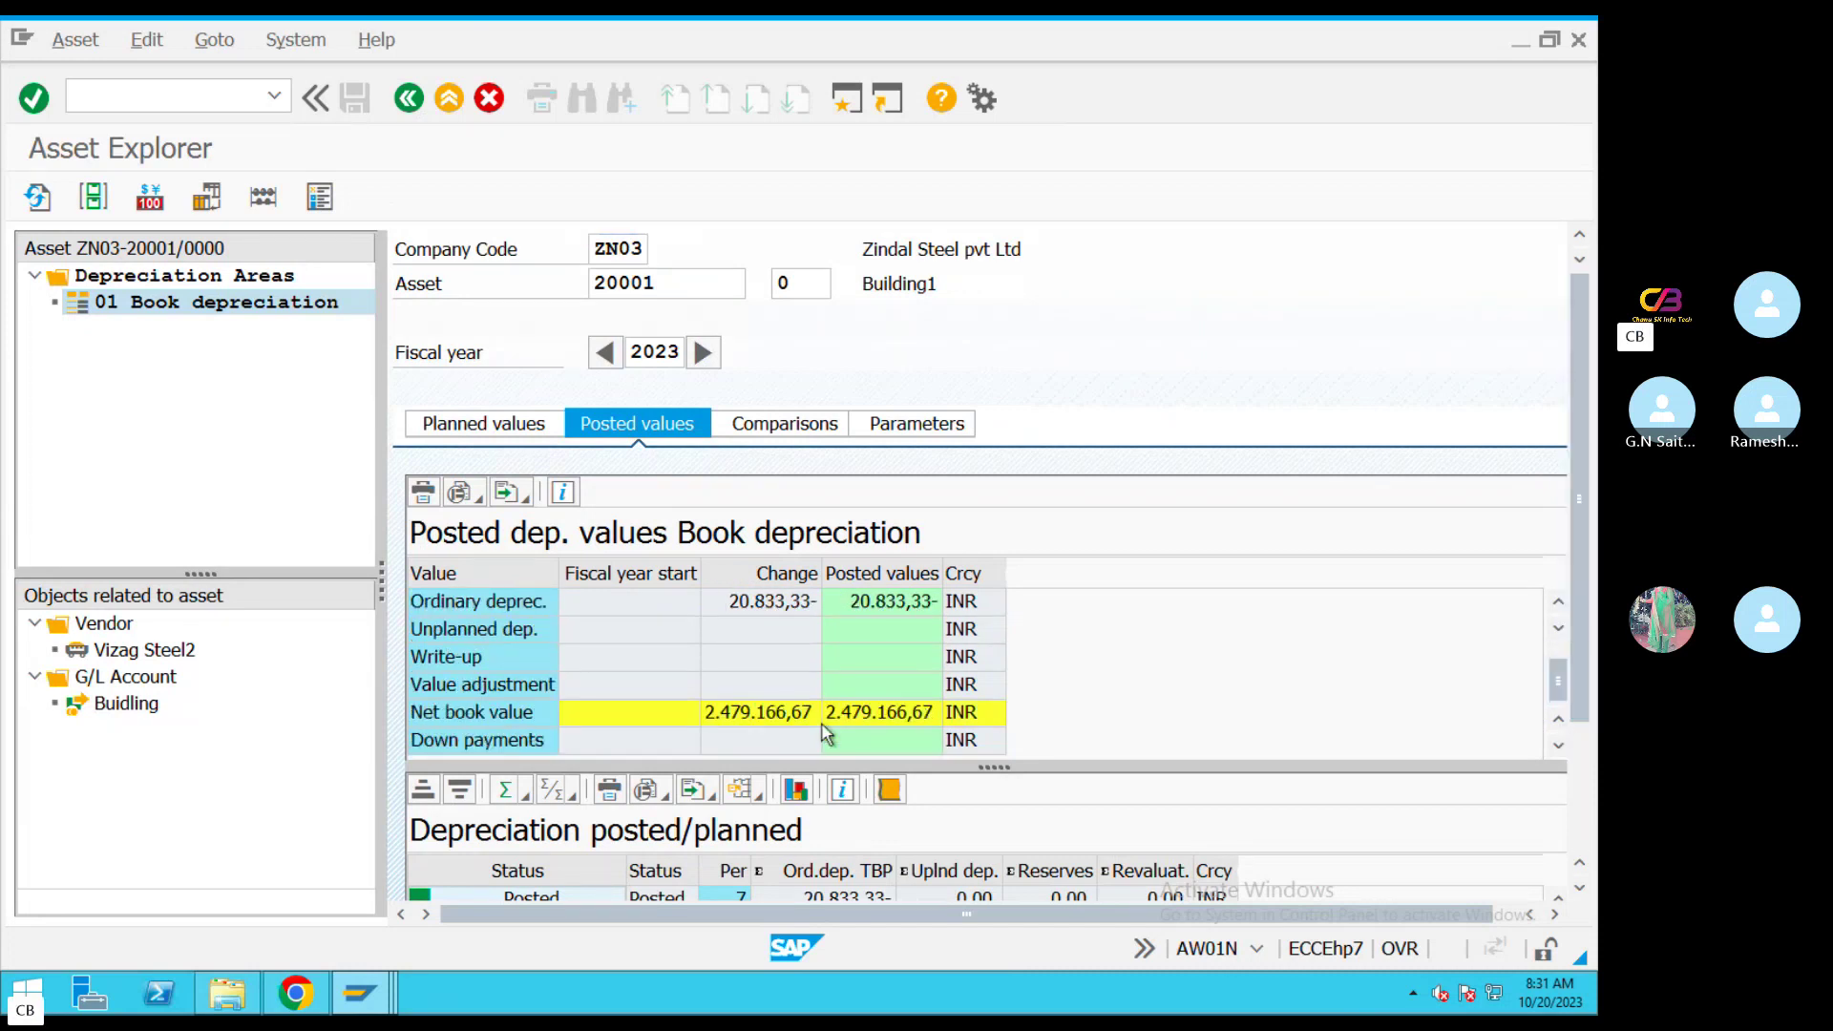
left_click(751, 715)
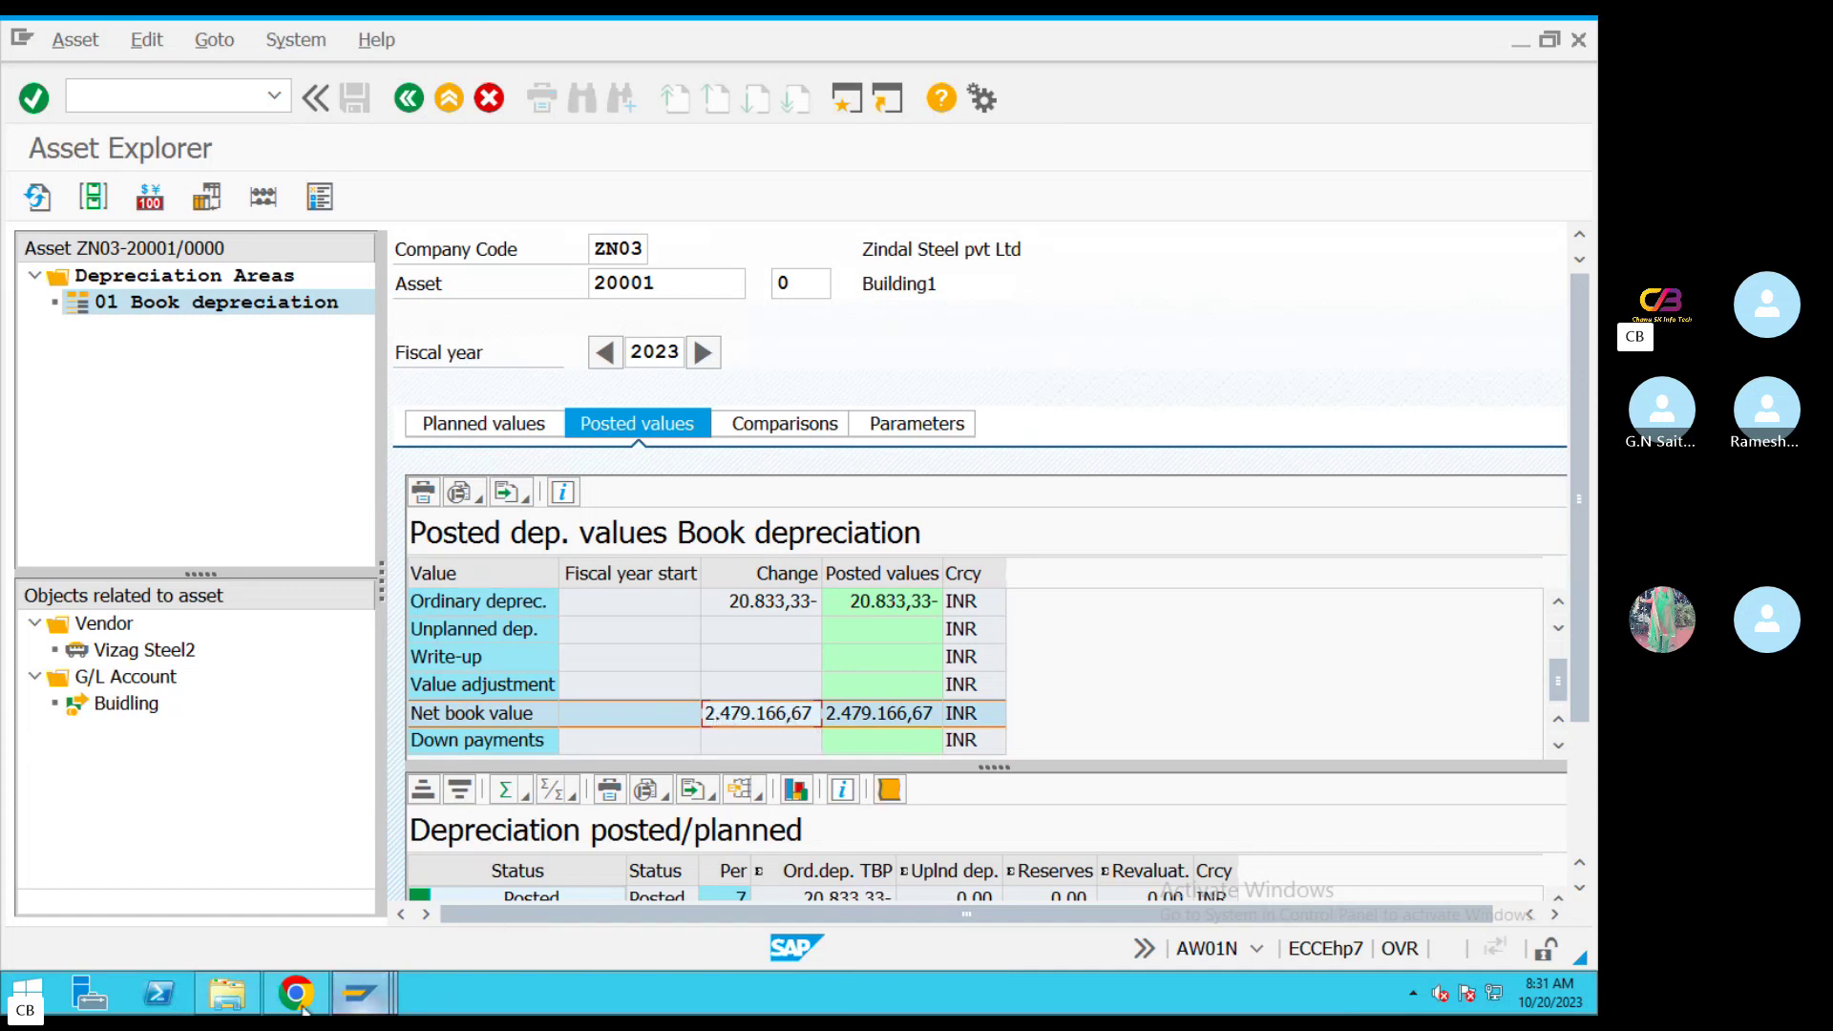
Return to the Asset Retirement by Scrapping session and set the document date to 20.10.2023, copied from the posting date
left_click(355, 997)
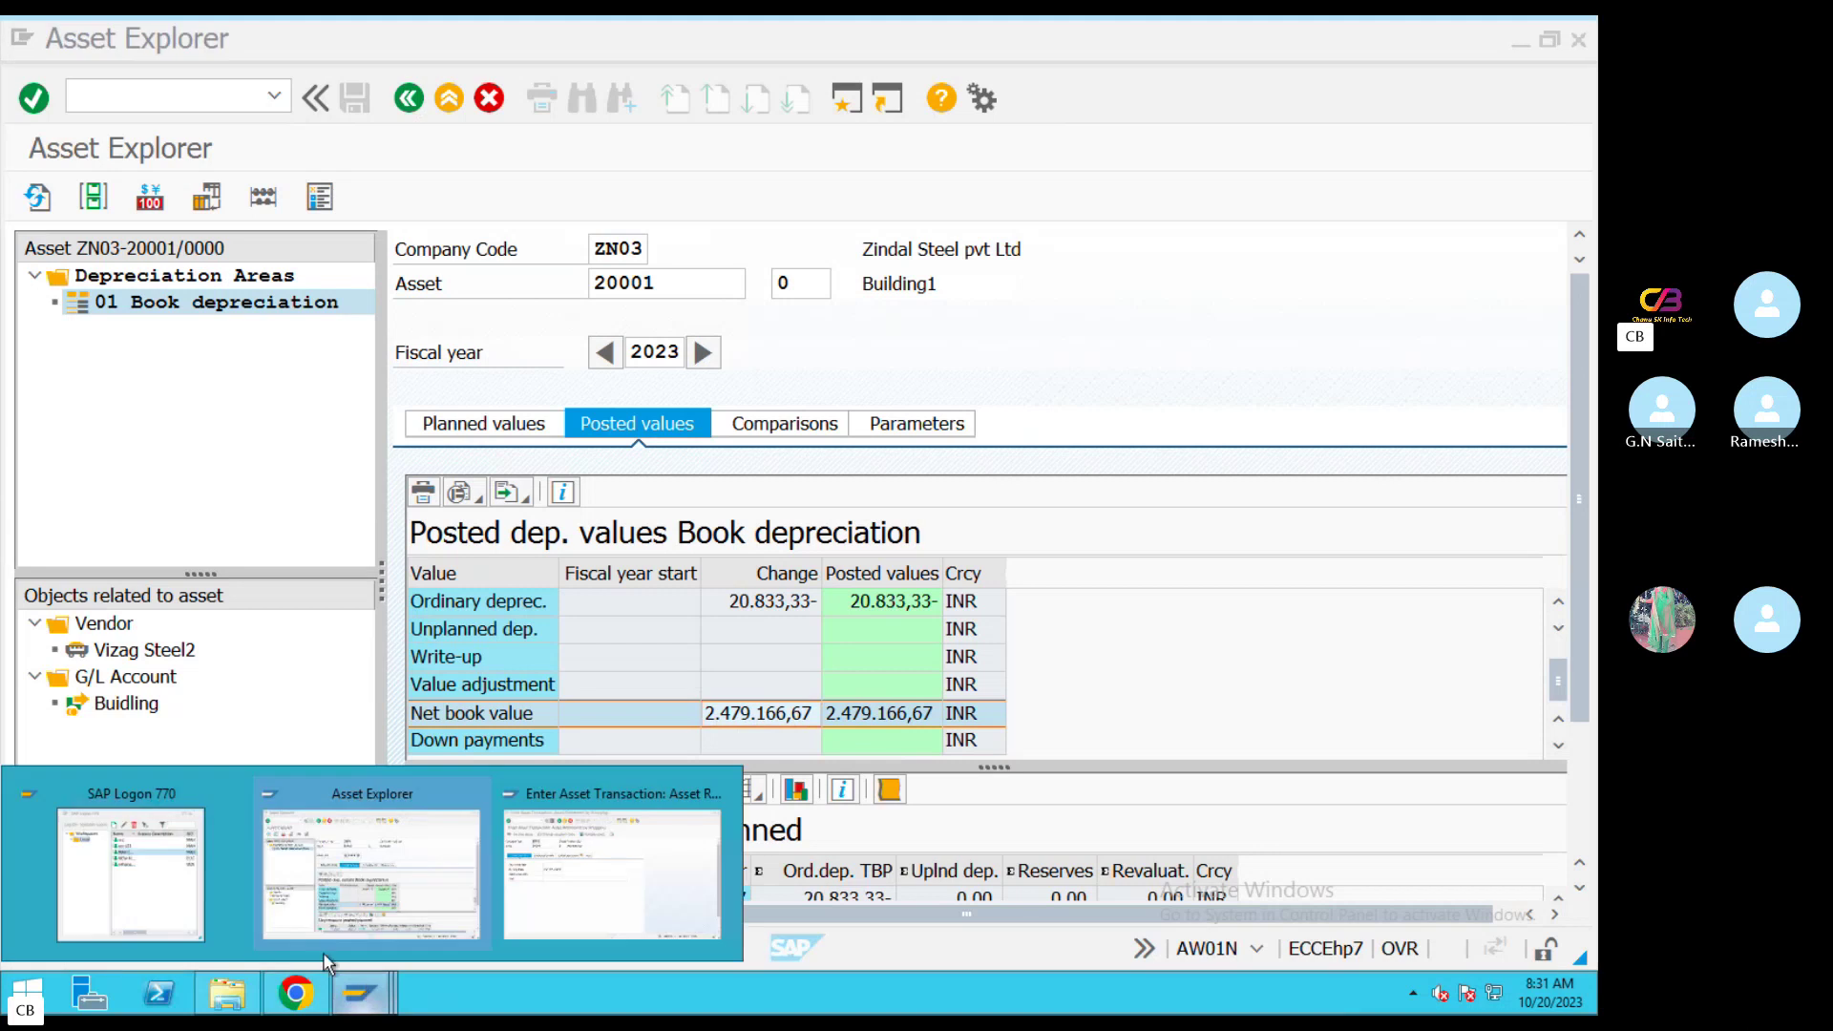
left_click(661, 856)
left_click_drag(298, 455, 506, 456)
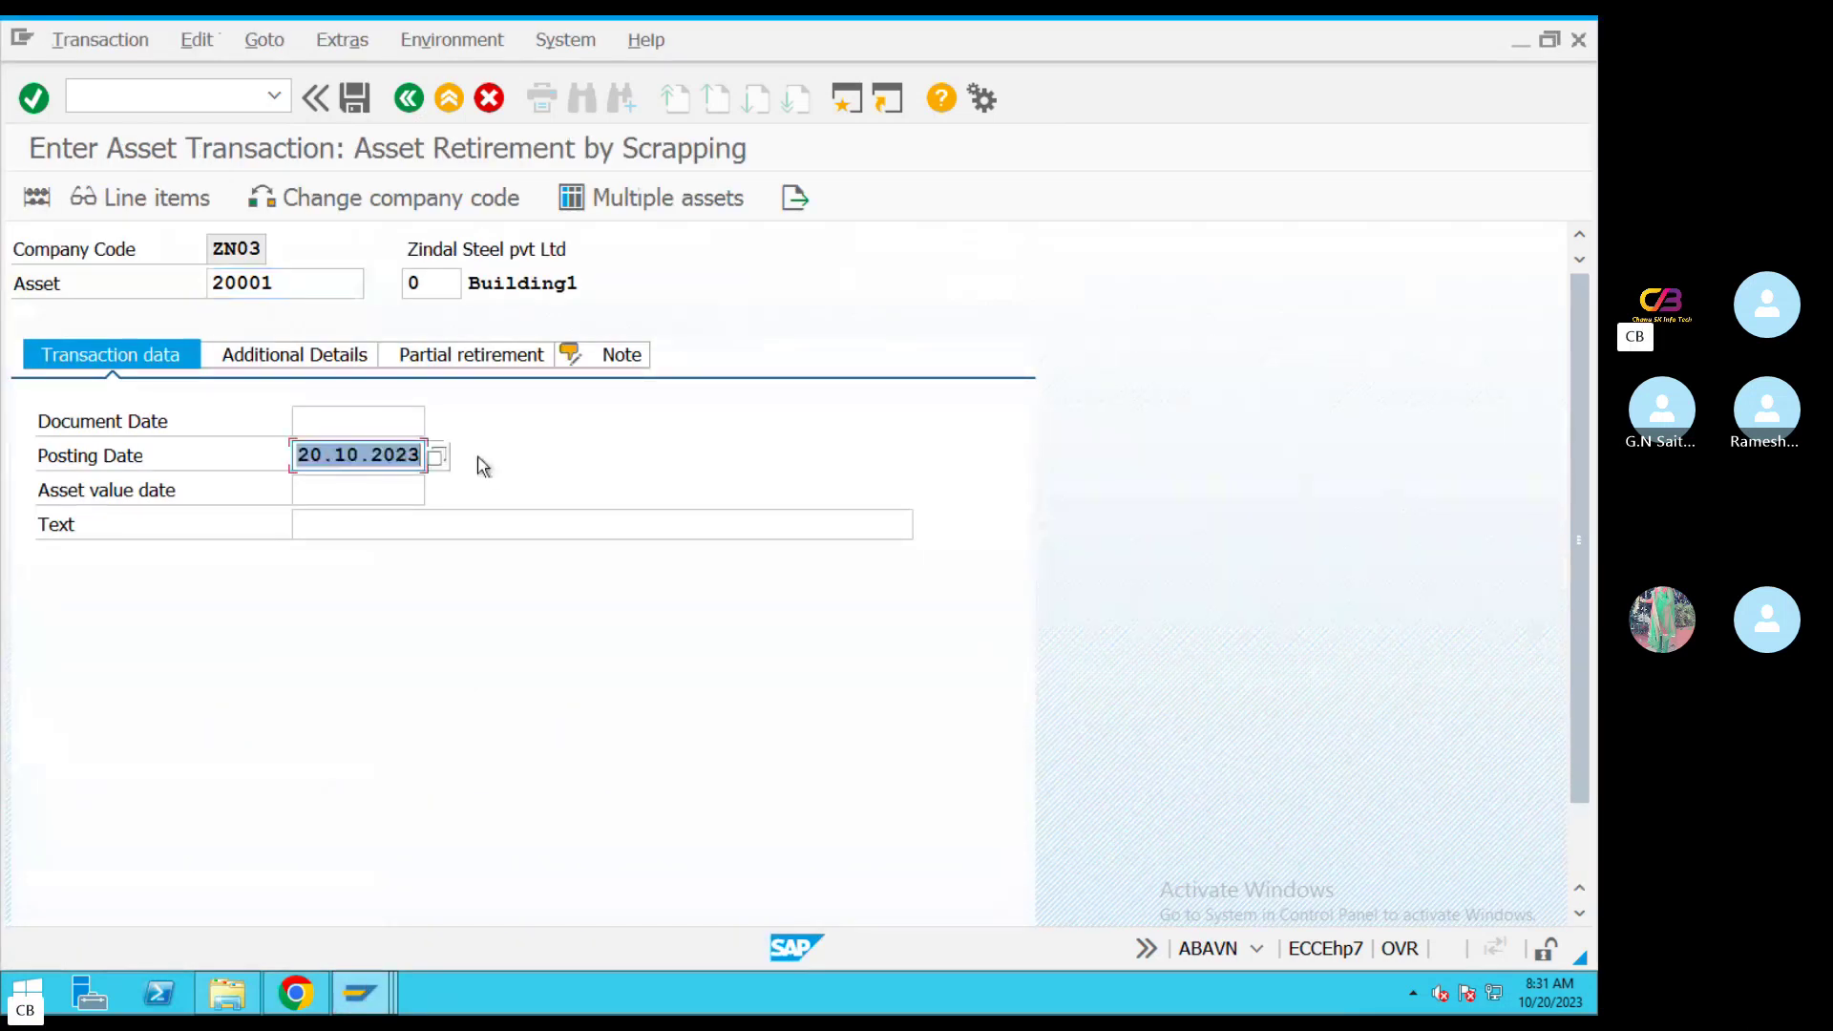
key("ctrl+c")
left_click(371, 426)
key("ctrl+v")
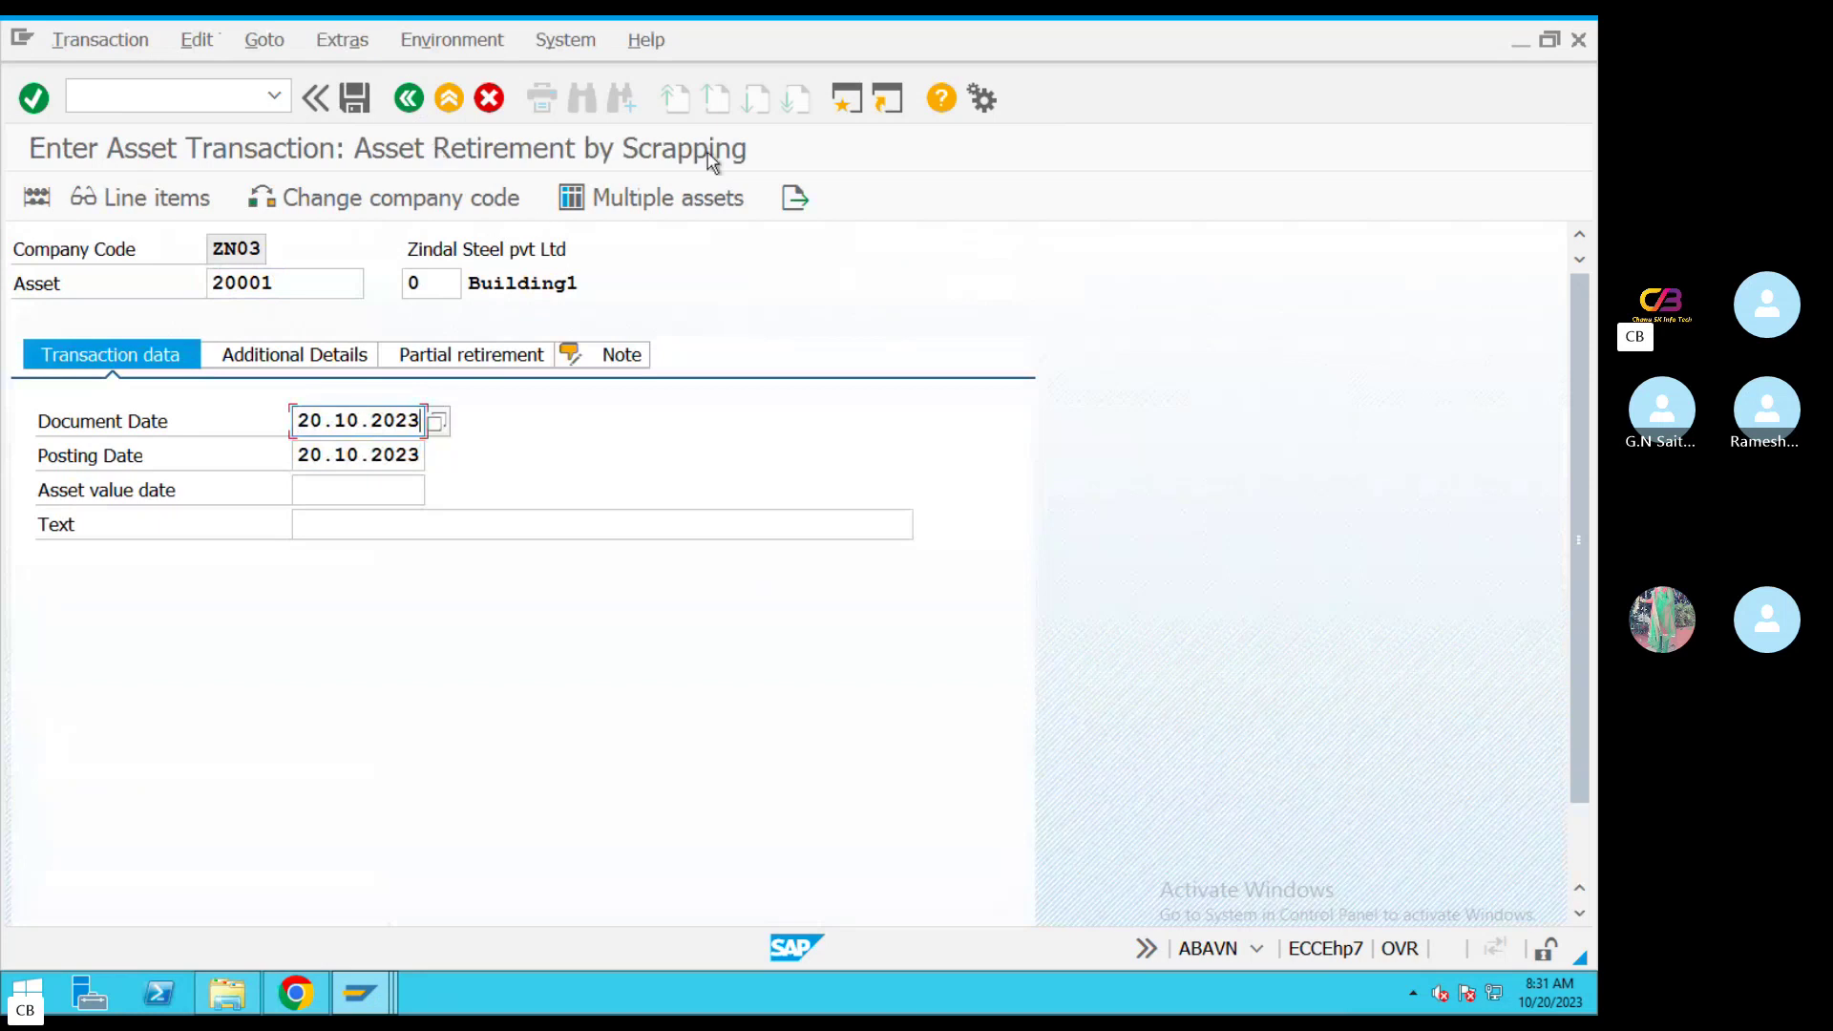
Enter the text "Asset Scrapping" and set the asset value date to 20.10.2023
left_click(360, 531)
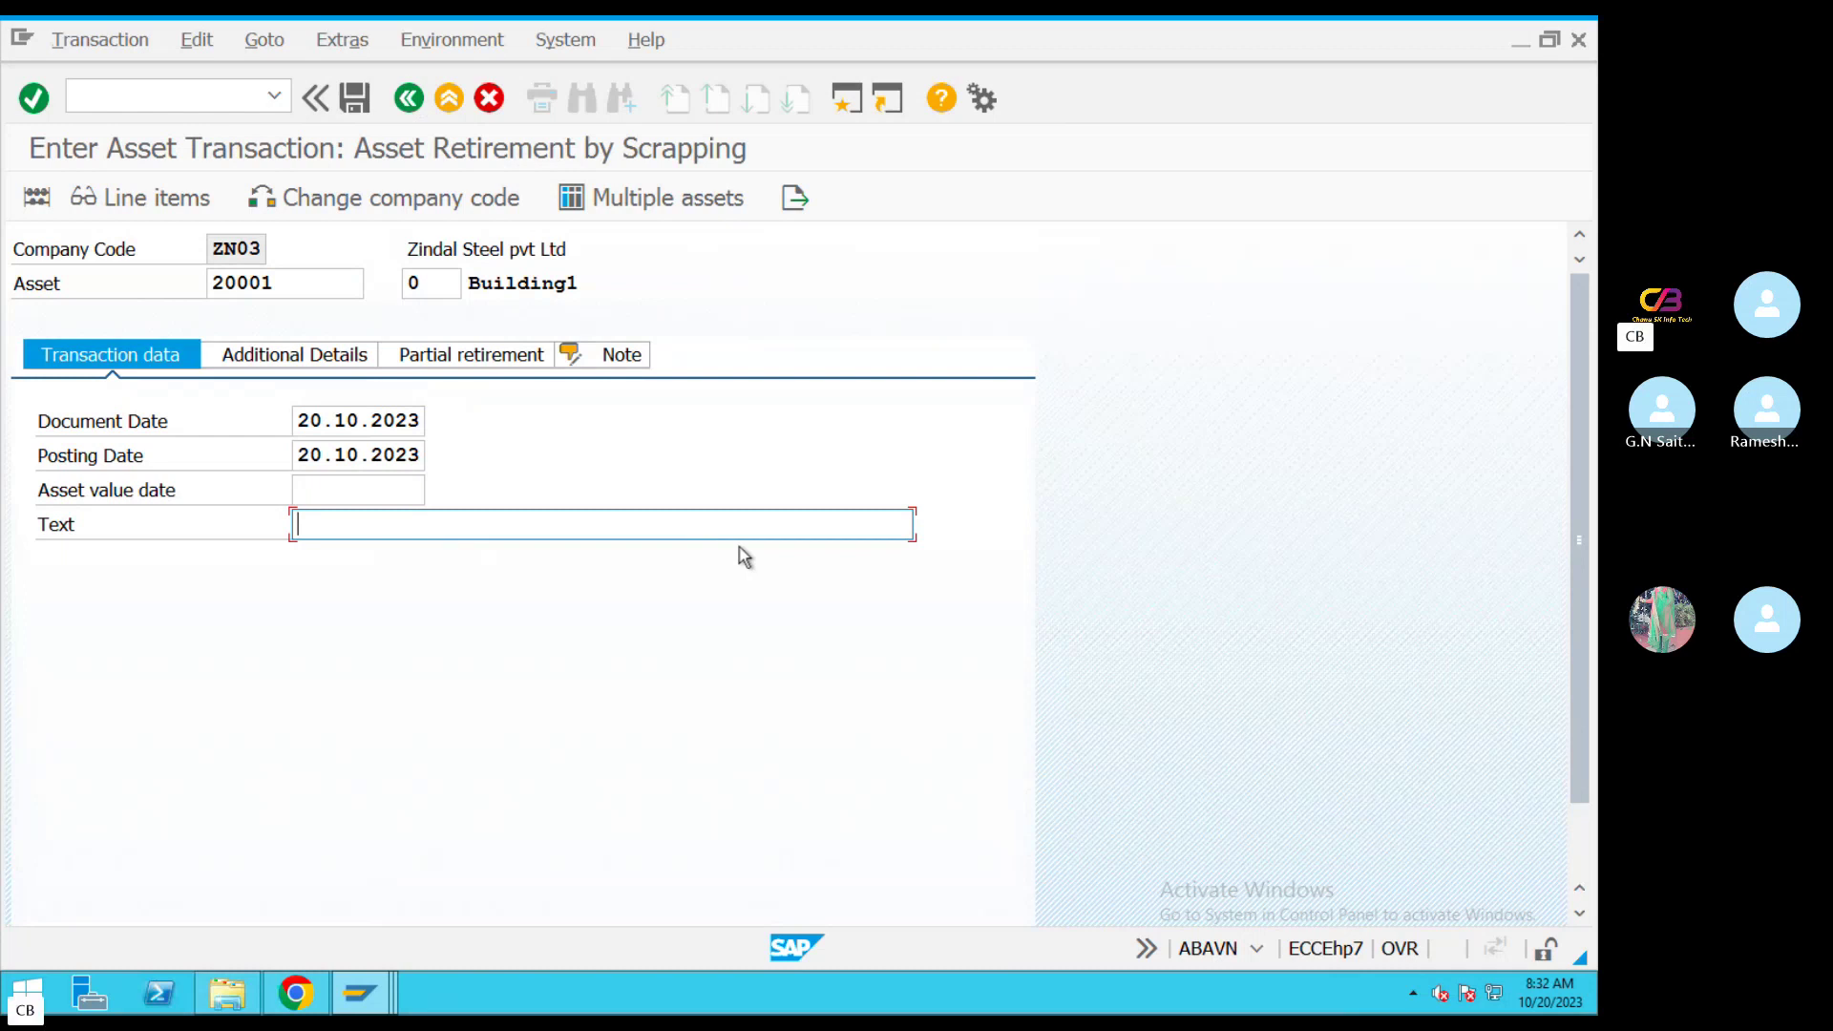
type("Asset Scrapping")
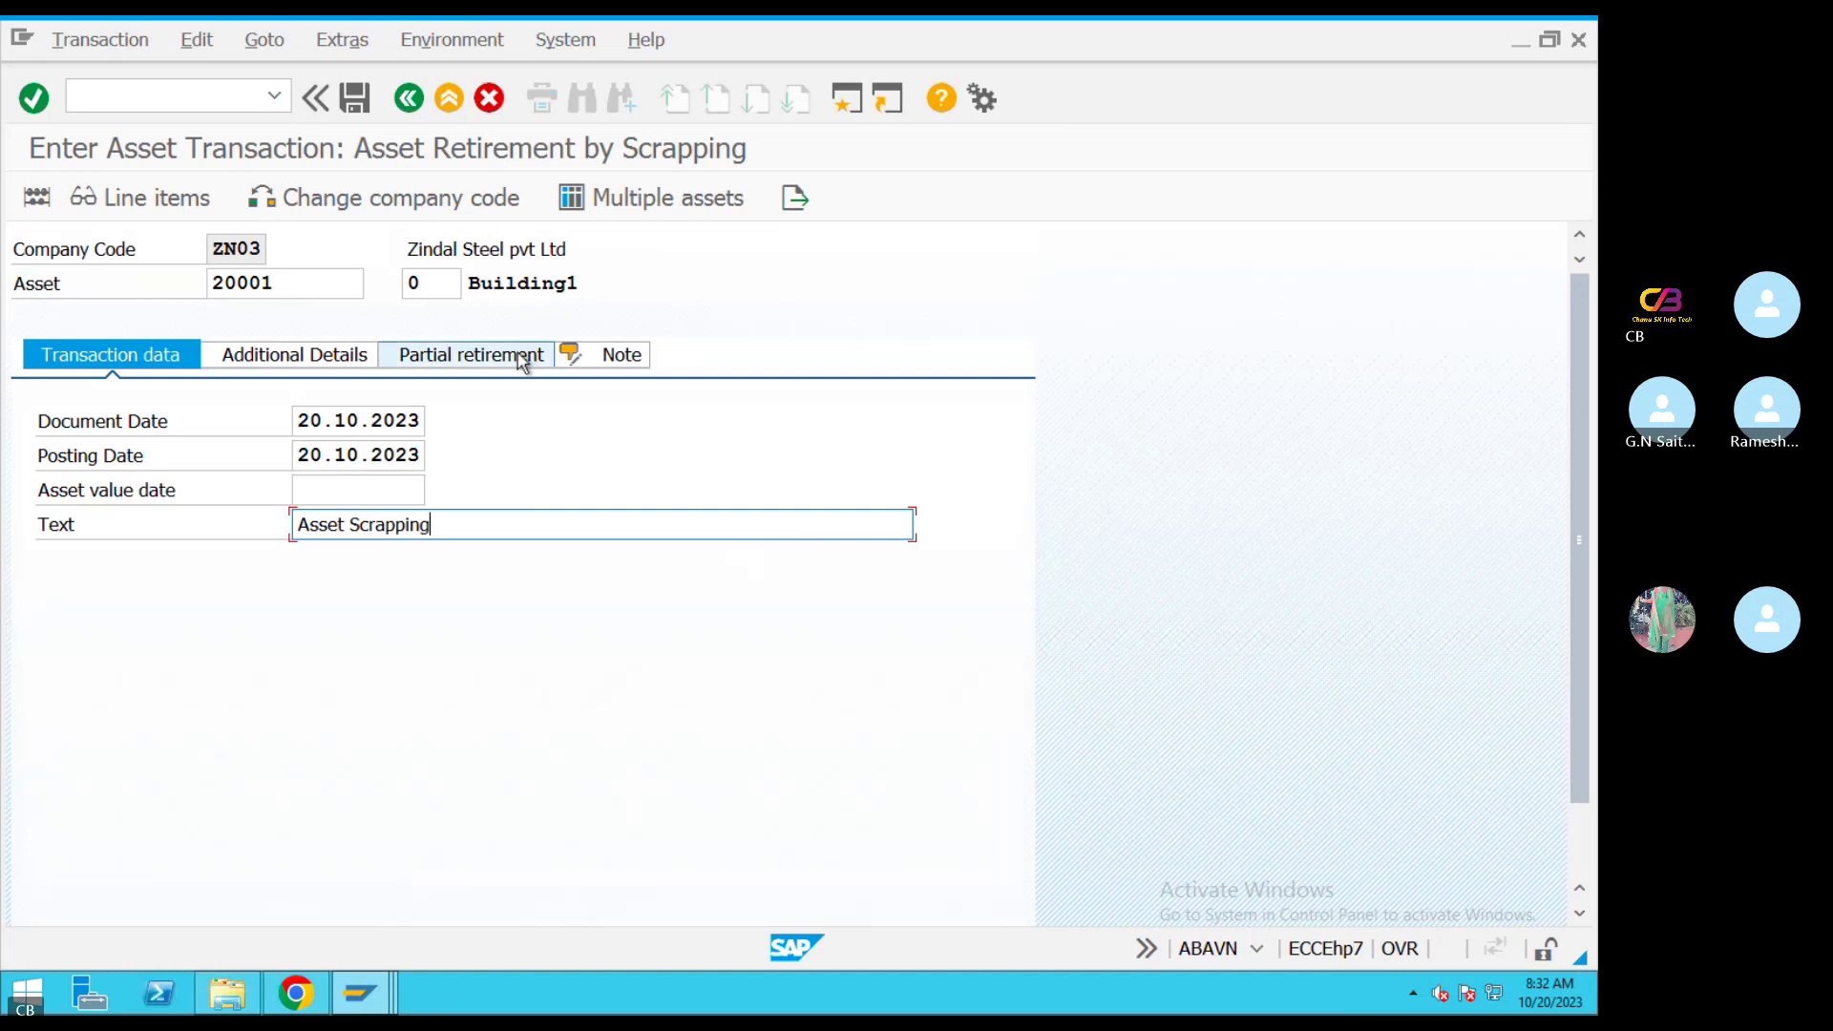
key("Return")
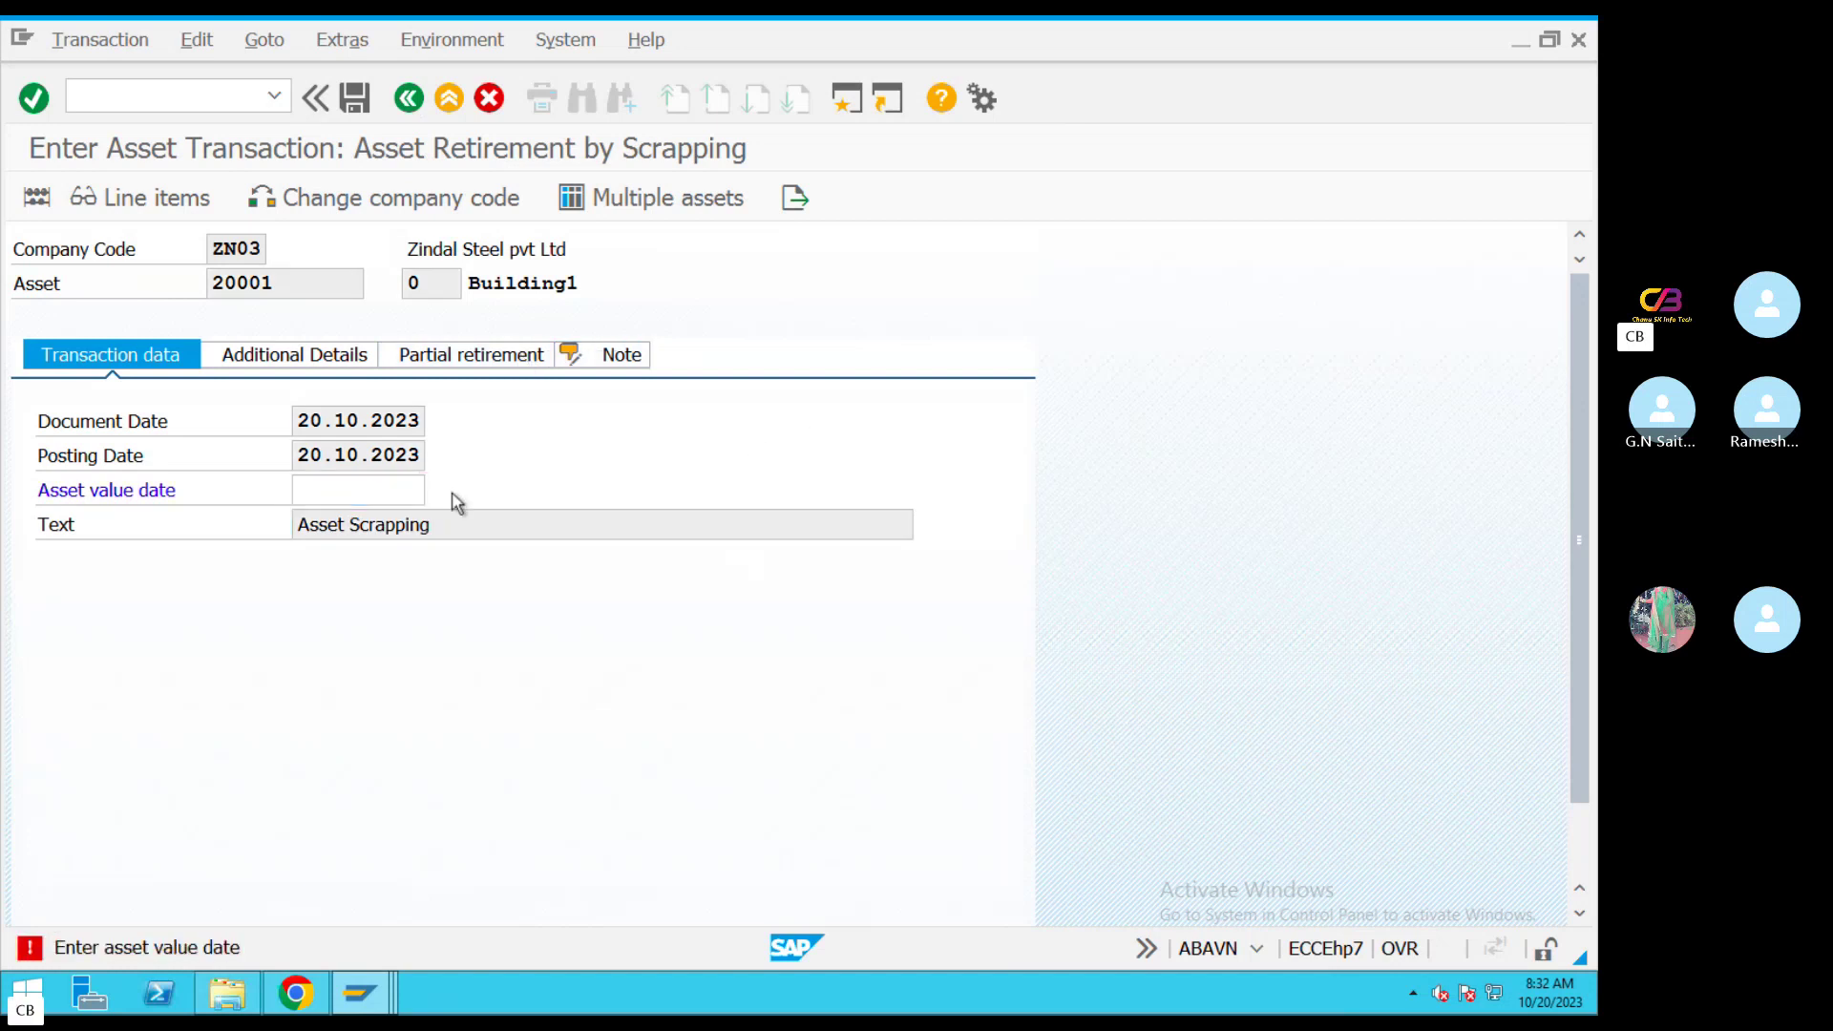
key("F4")
double_click(591, 653)
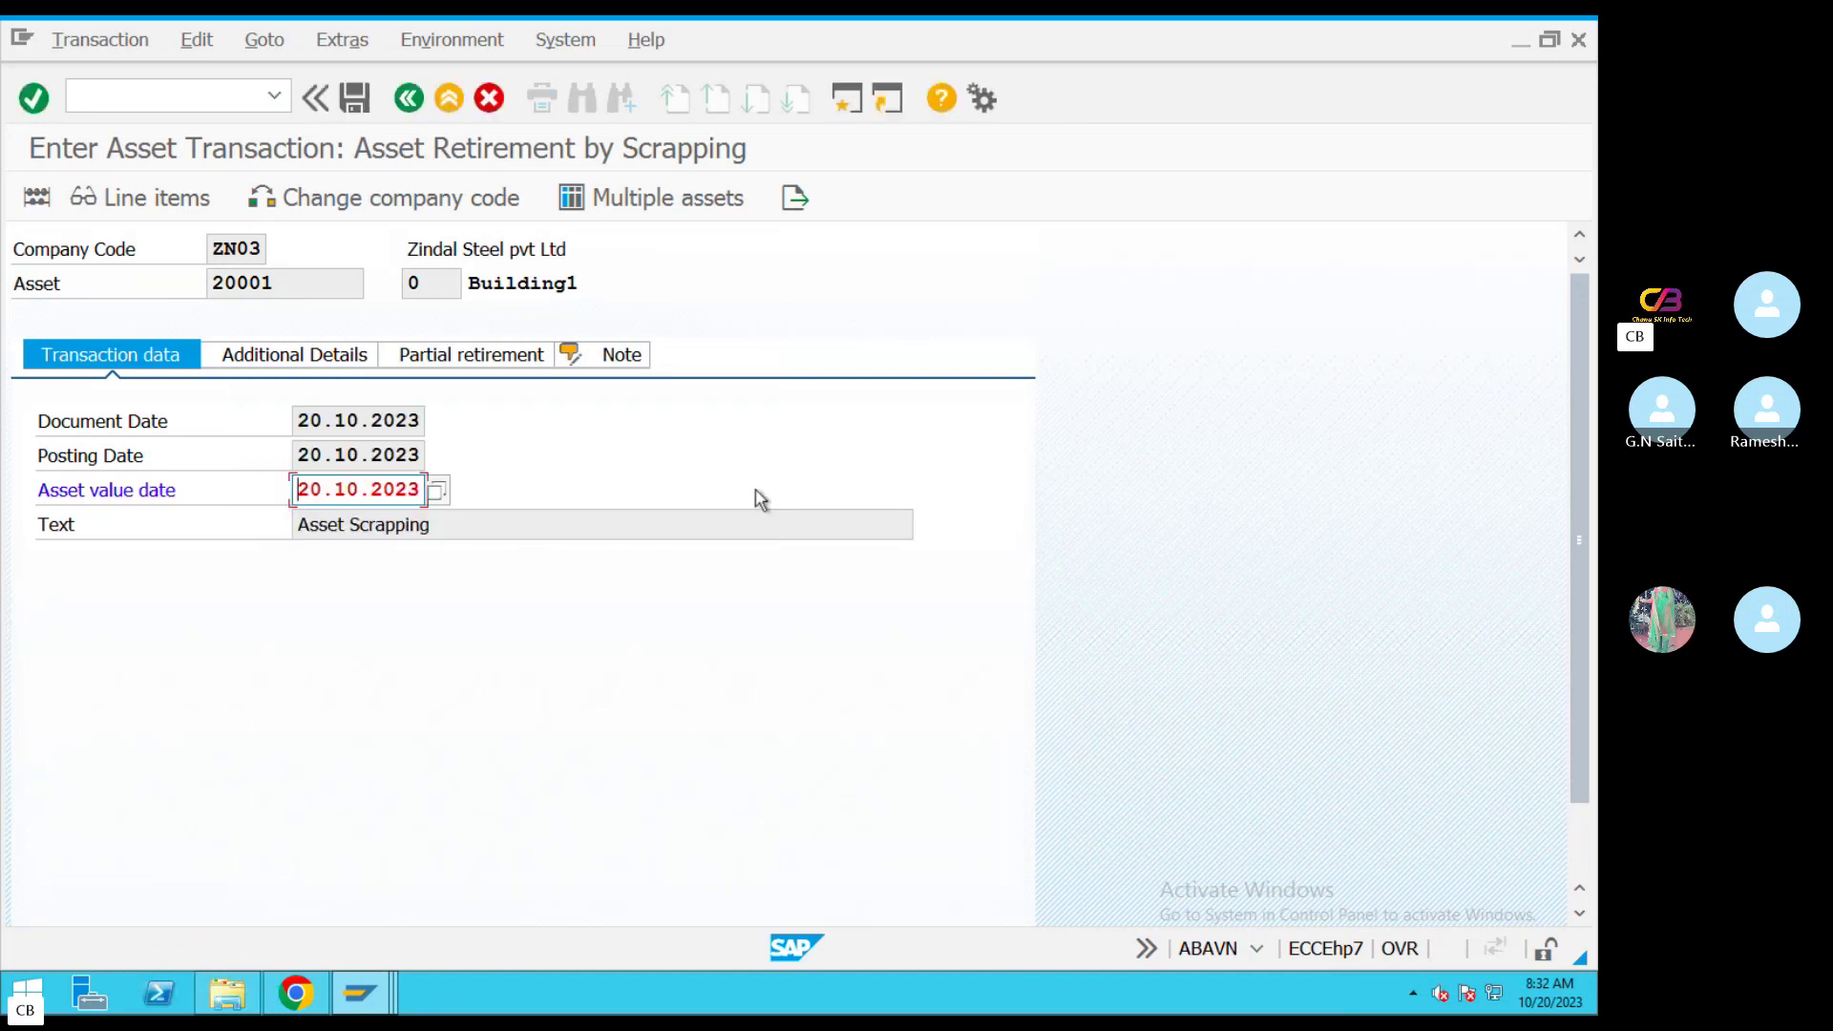
Enter 1000000 as the amount posted for partial retirement and try to display the line items
left_click(439, 359)
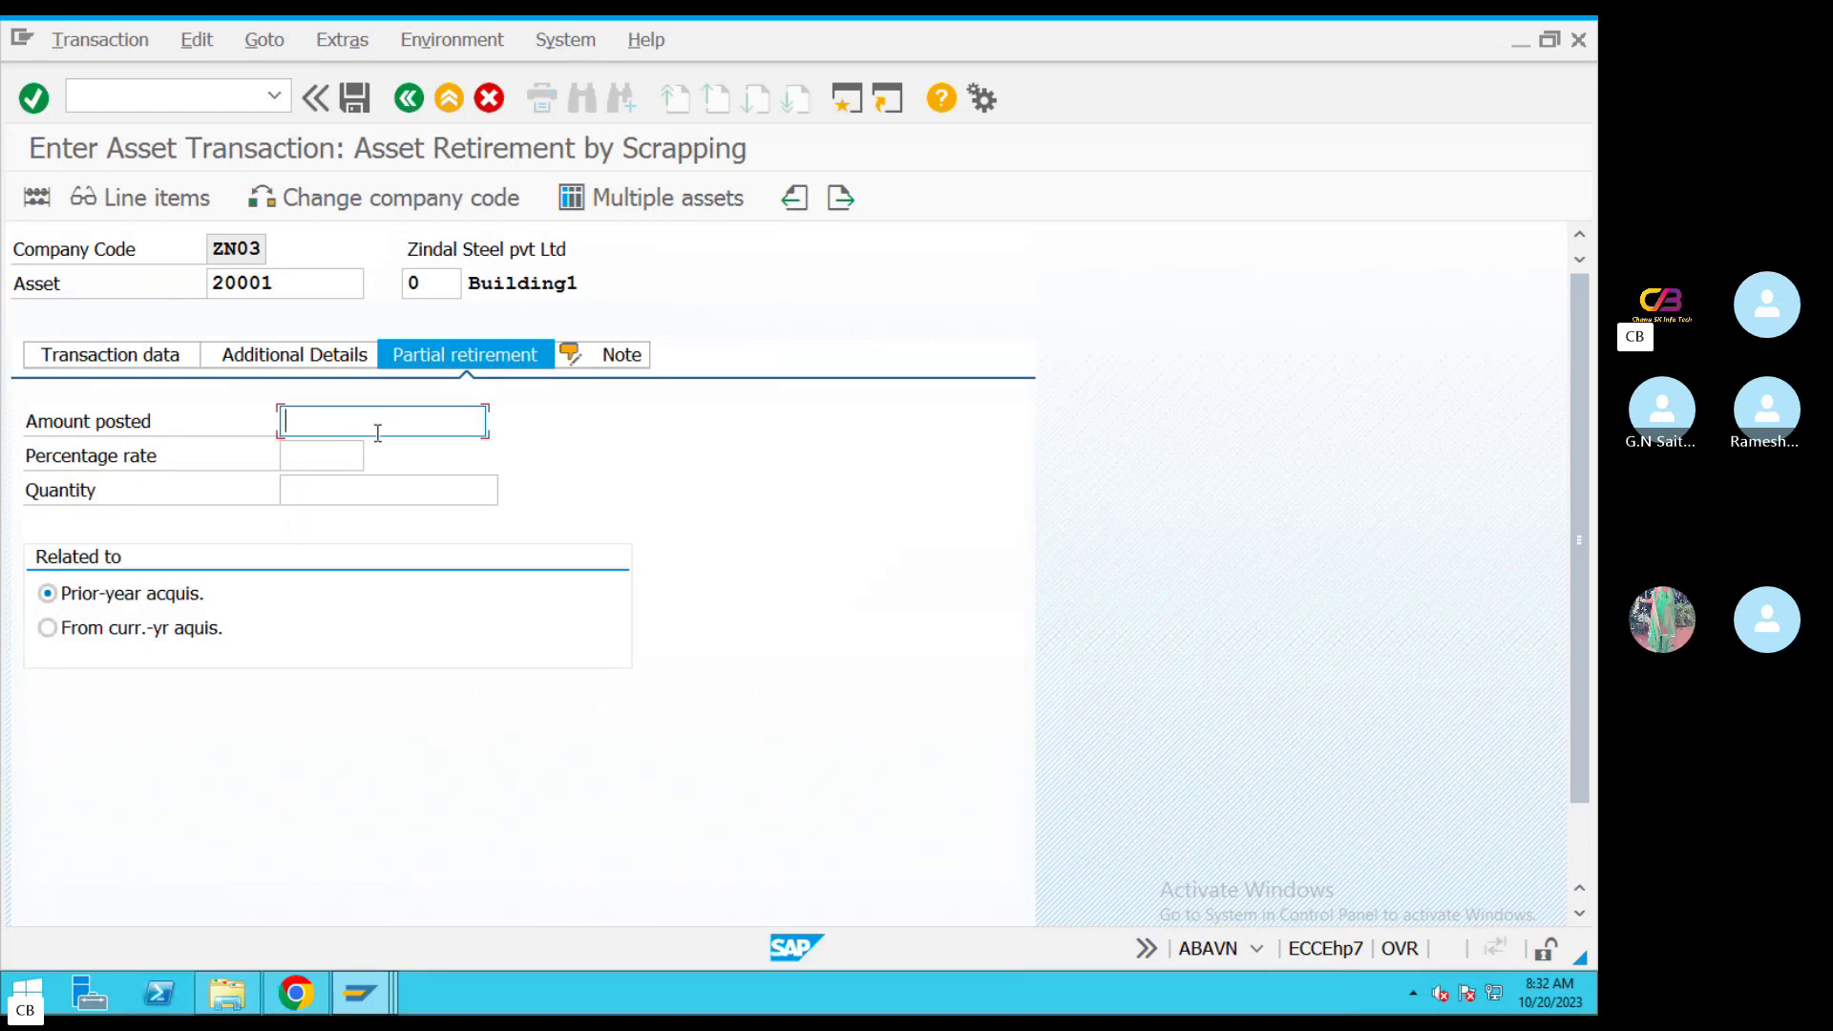
type("1000000")
left_click_drag(339, 423, 392, 425)
left_click_drag(87, 429, 5, 501)
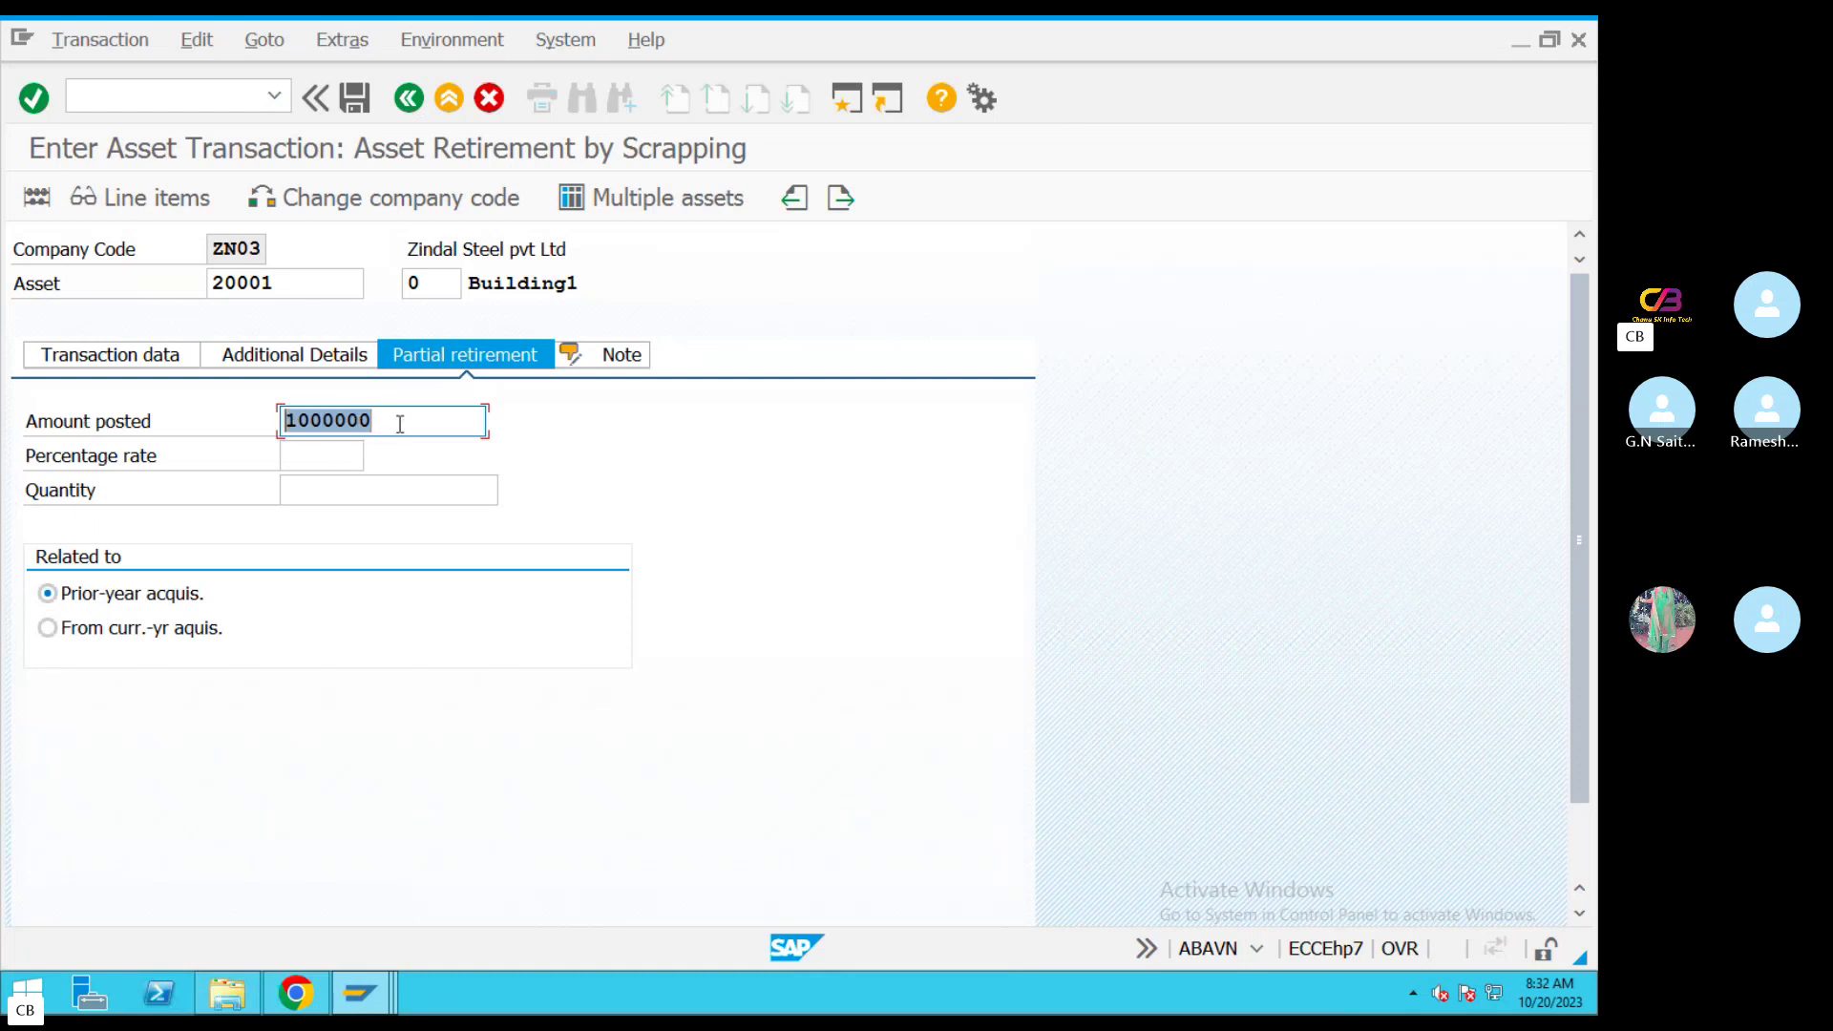
left_click(147, 198)
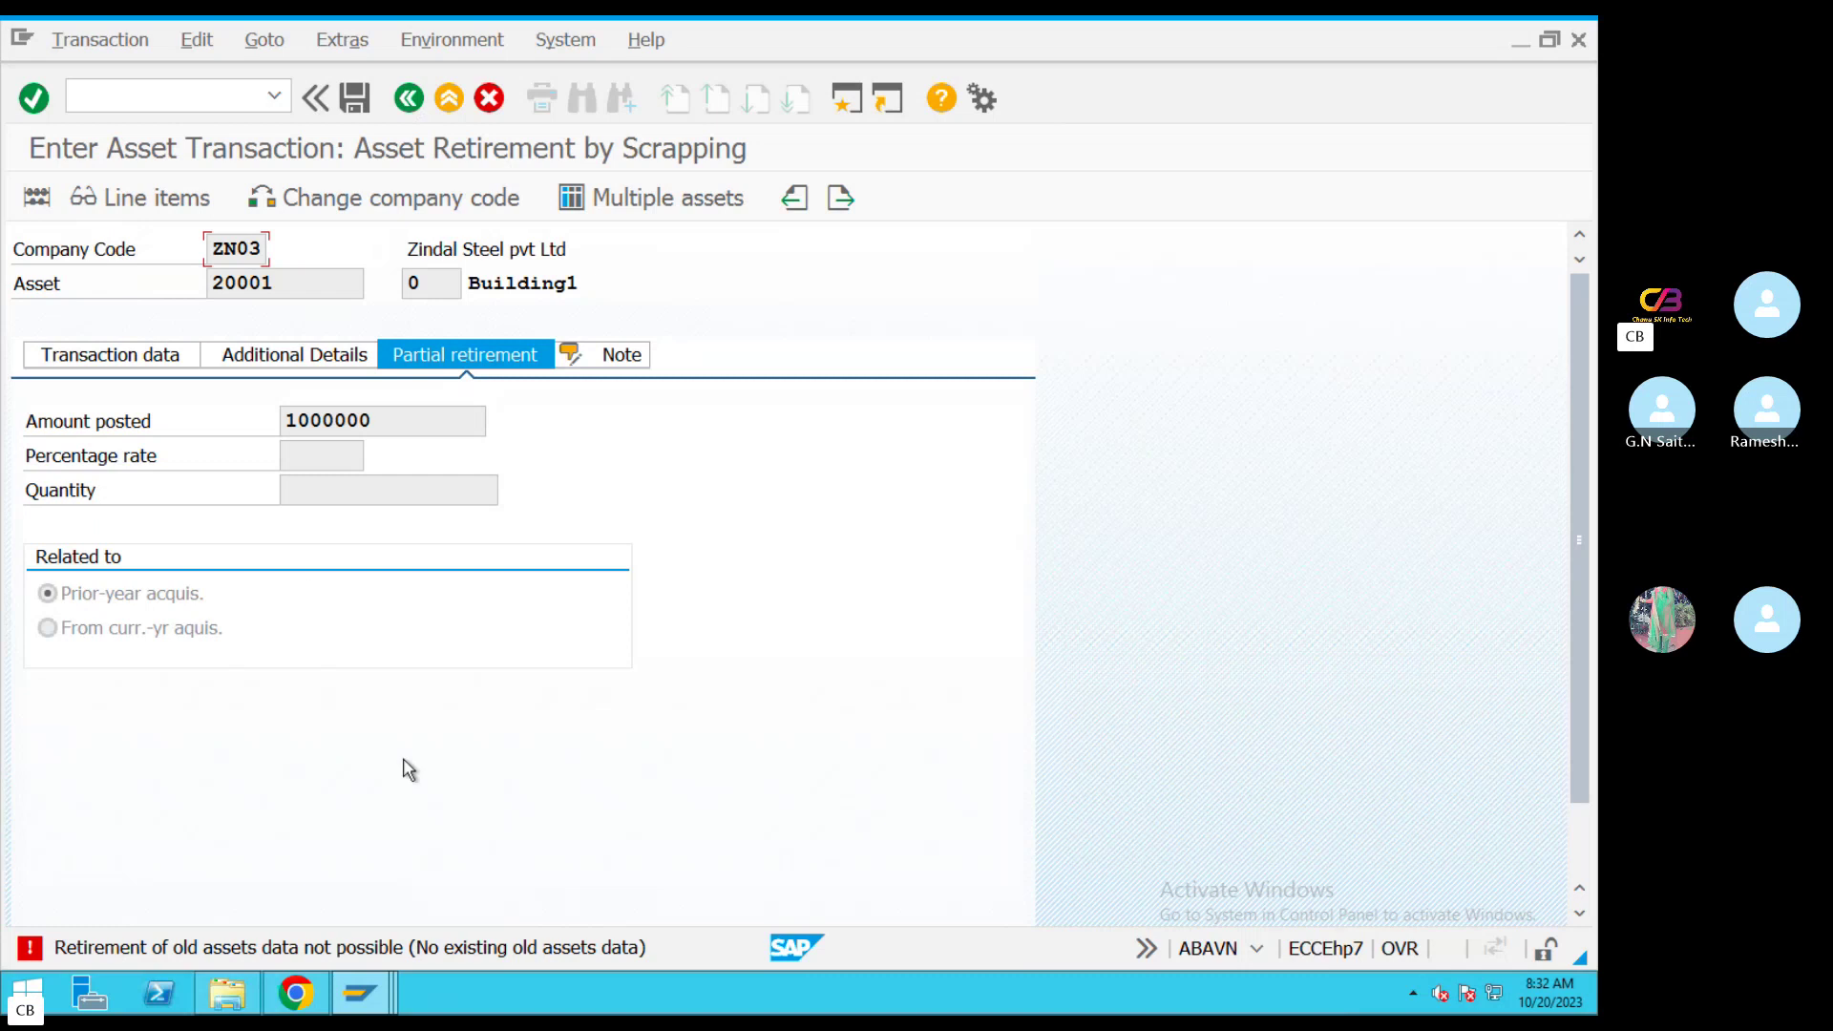
Open the detailed help for the retirement error message and read its diagnosis
left_click(391, 950)
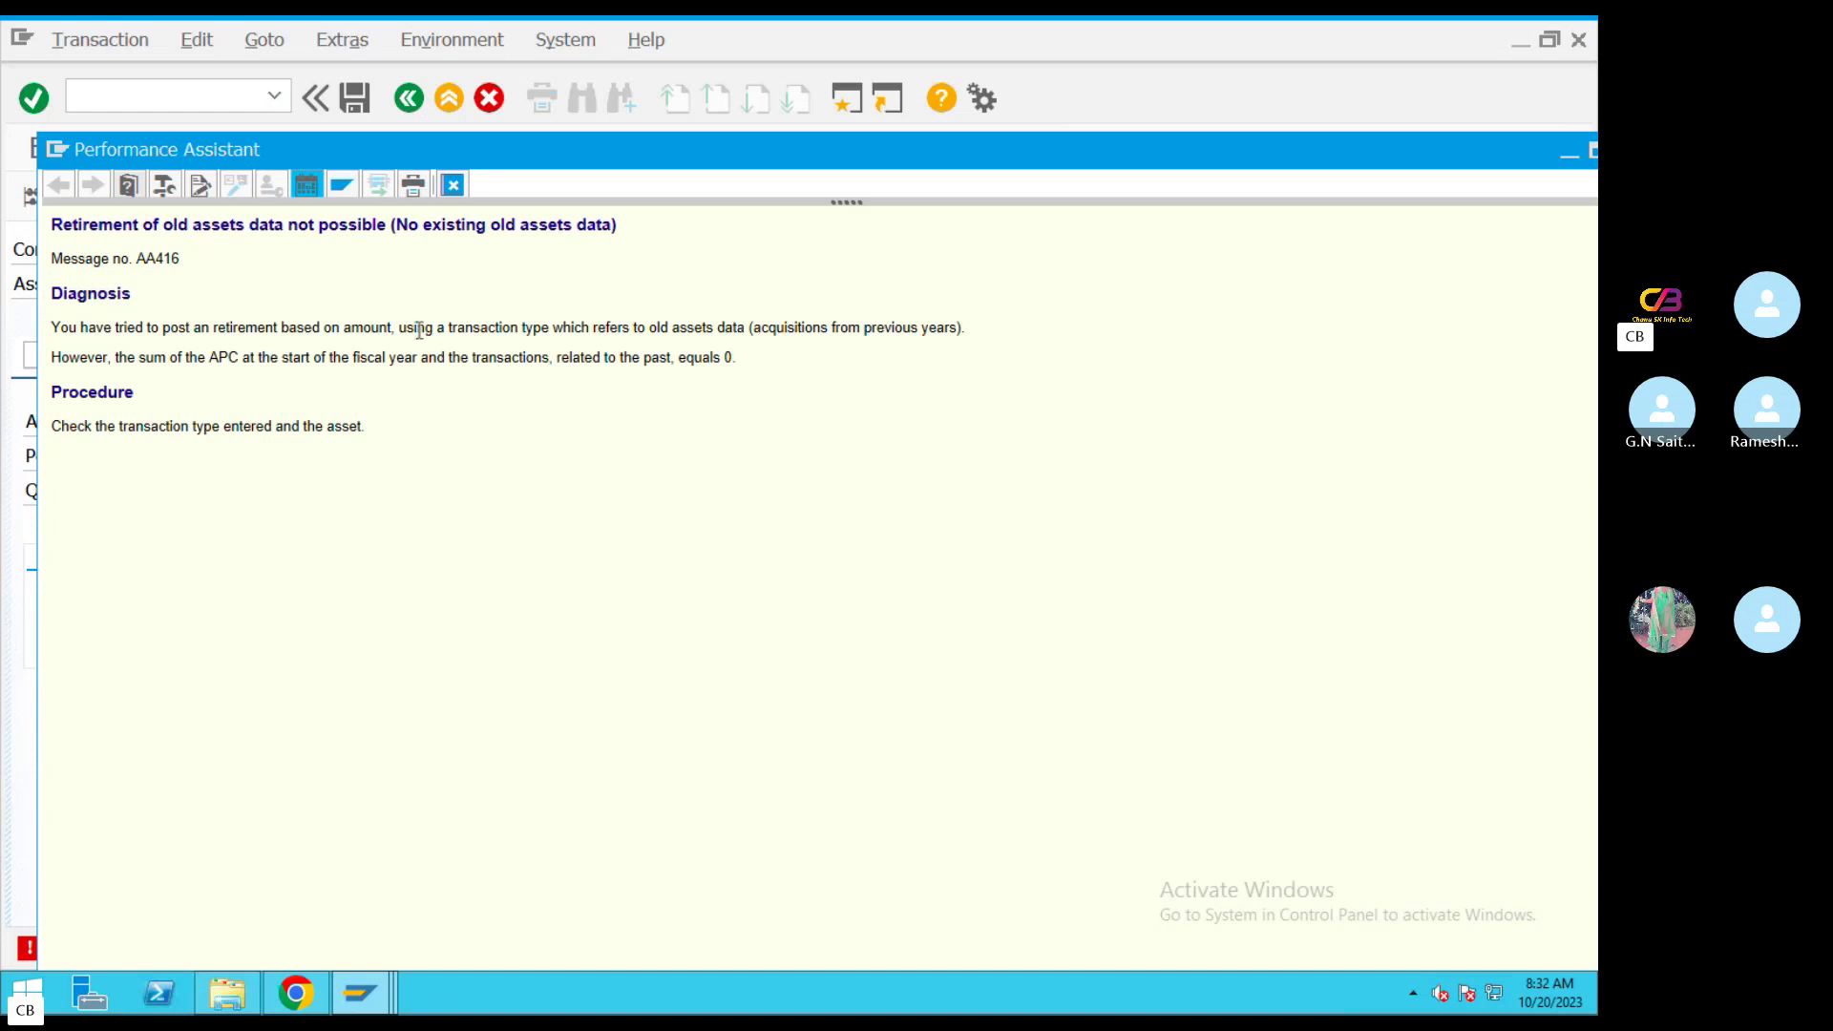
left_click_drag(387, 331, 571, 332)
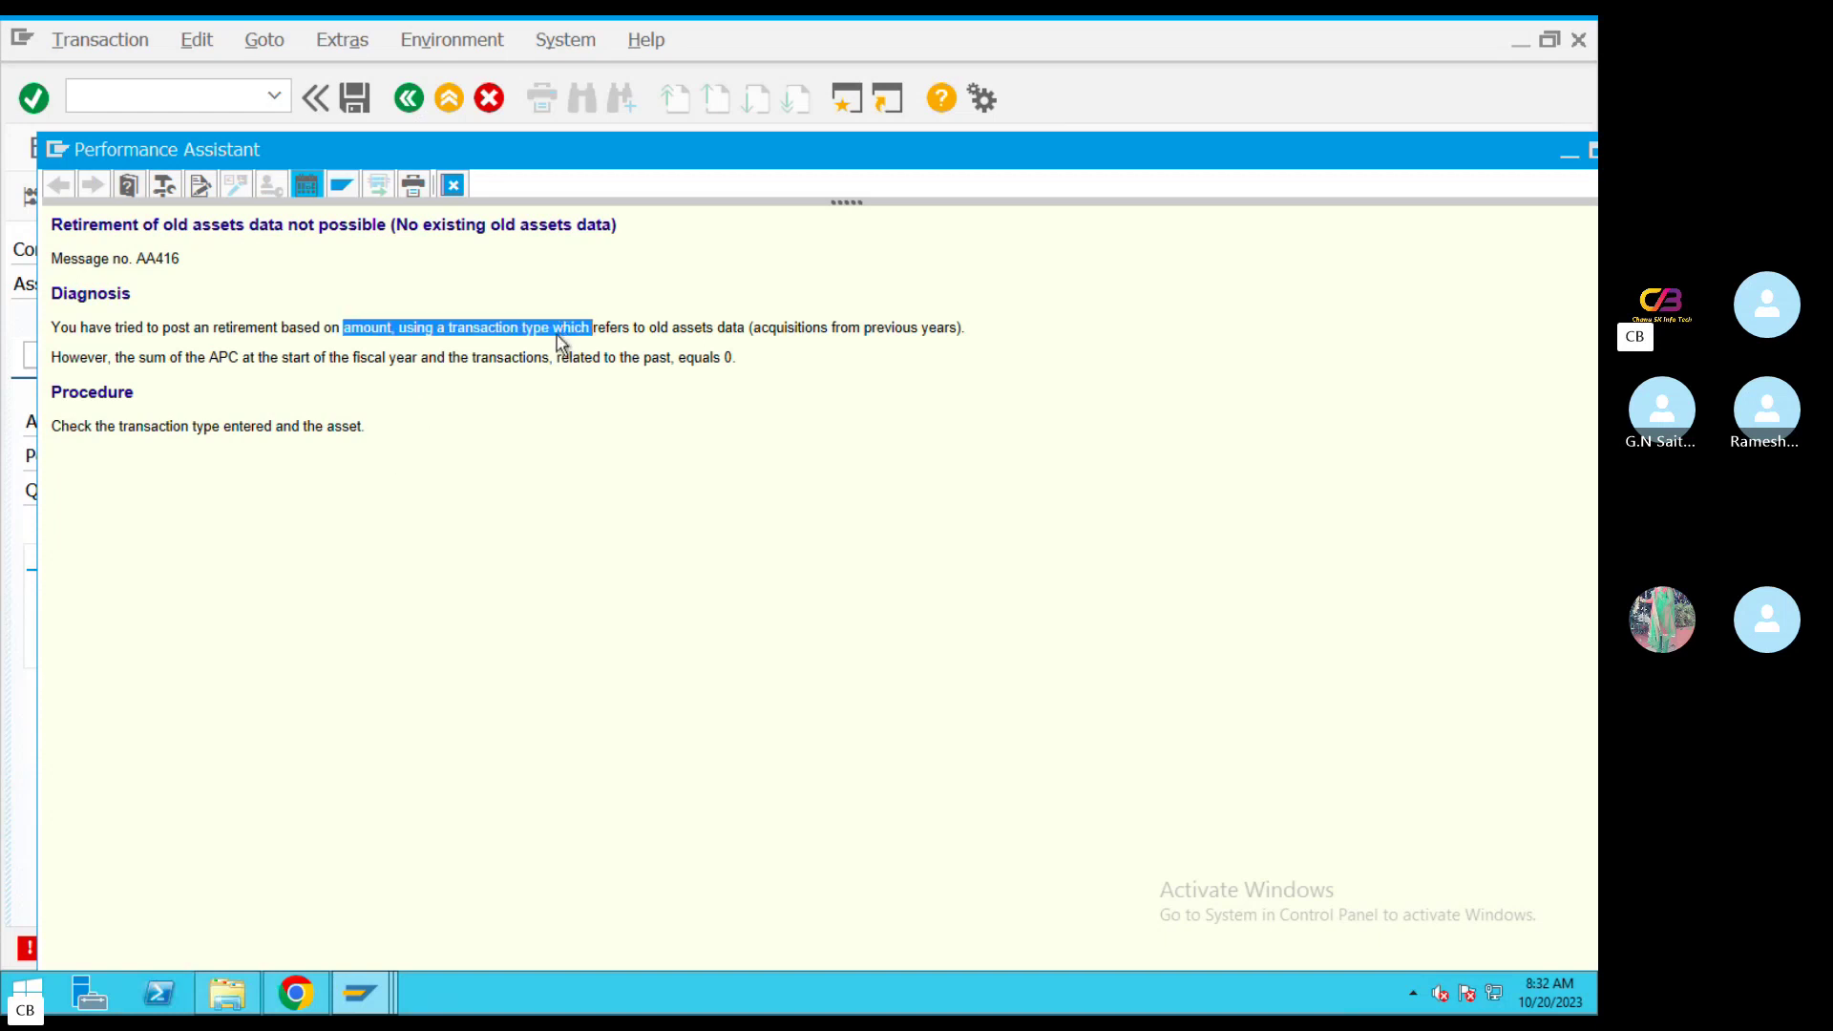
left_click_drag(752, 328, 965, 329)
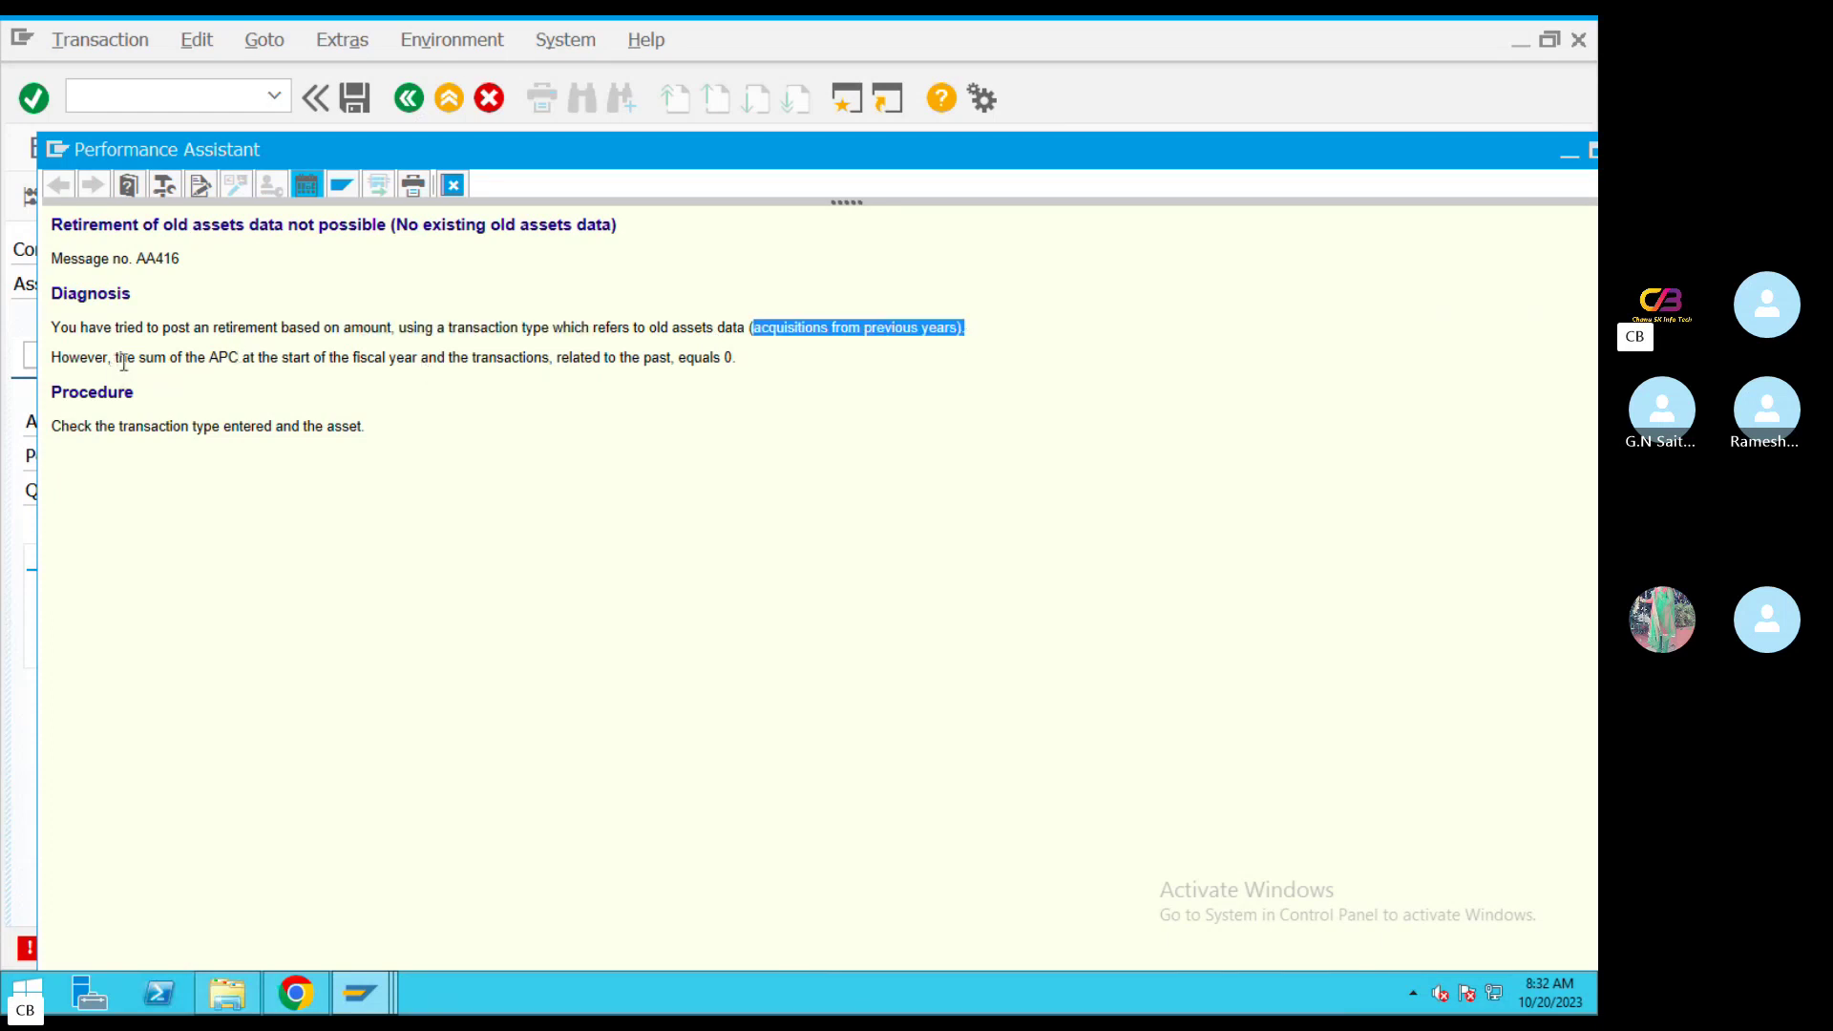
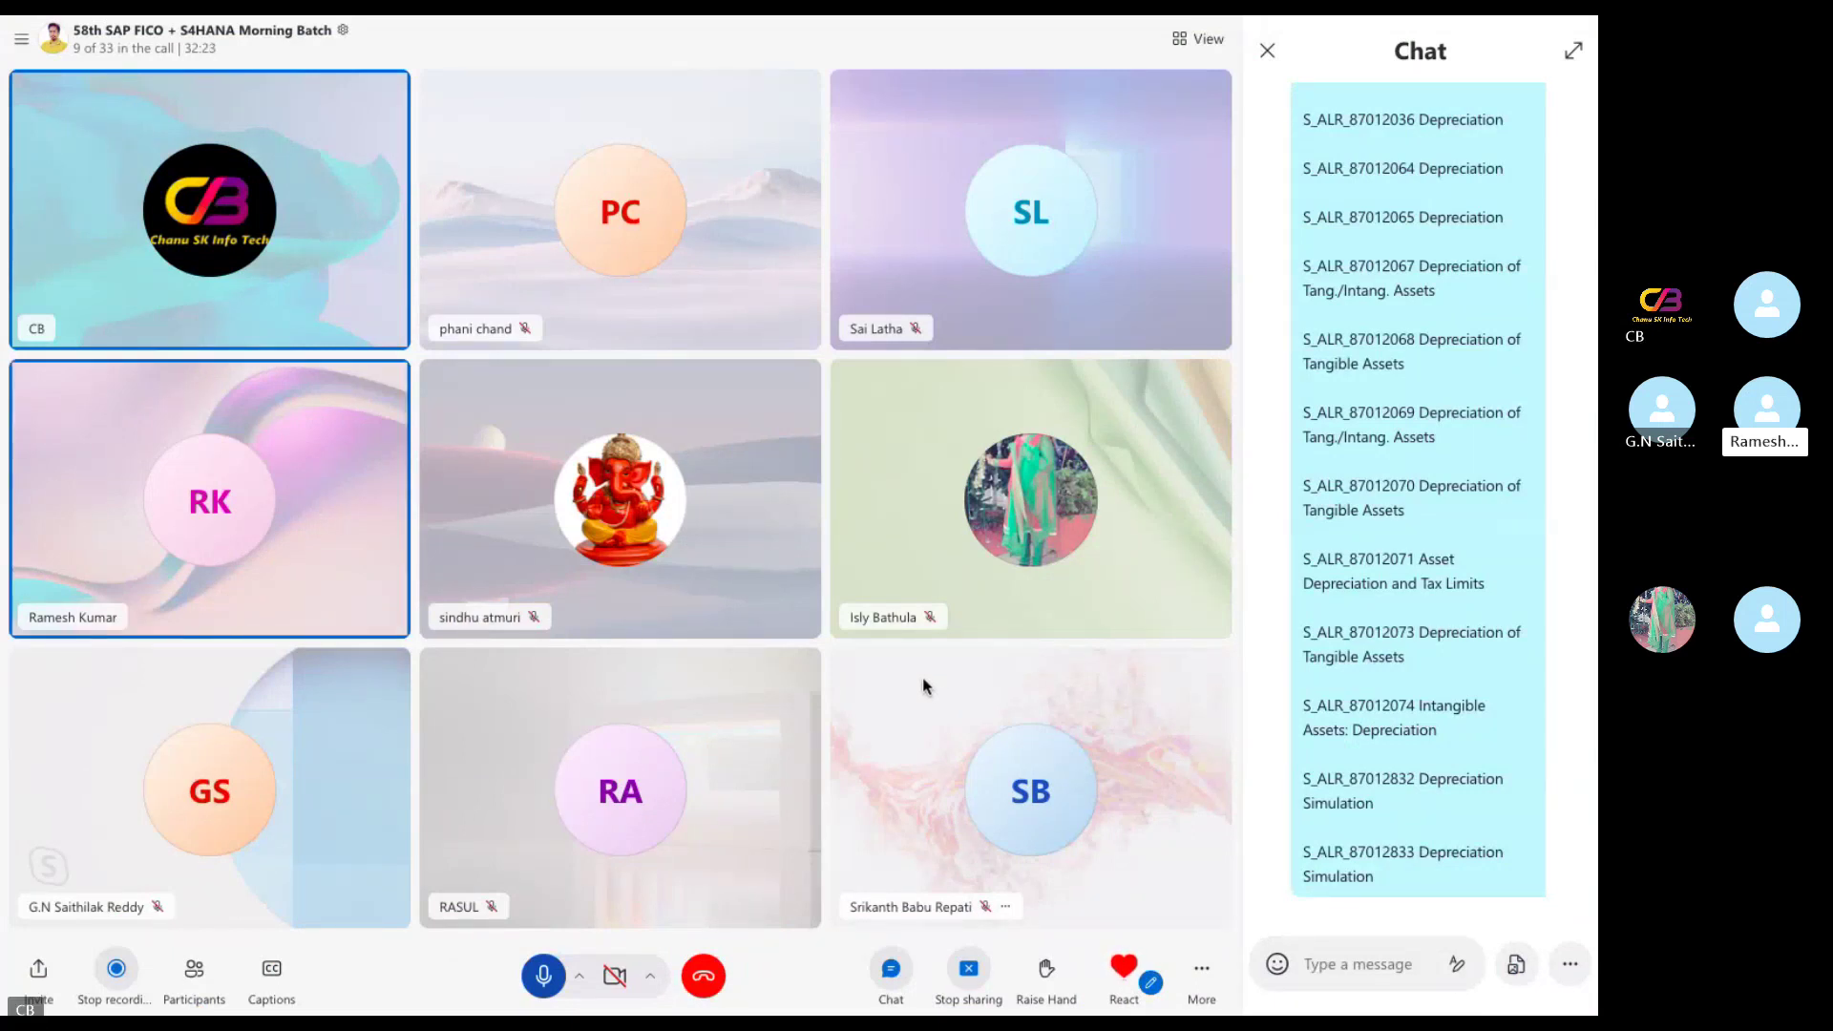
Switch to Chrome and open the first SAP result of the search for "retirement of old assets data not possible"
key("super+Tab")
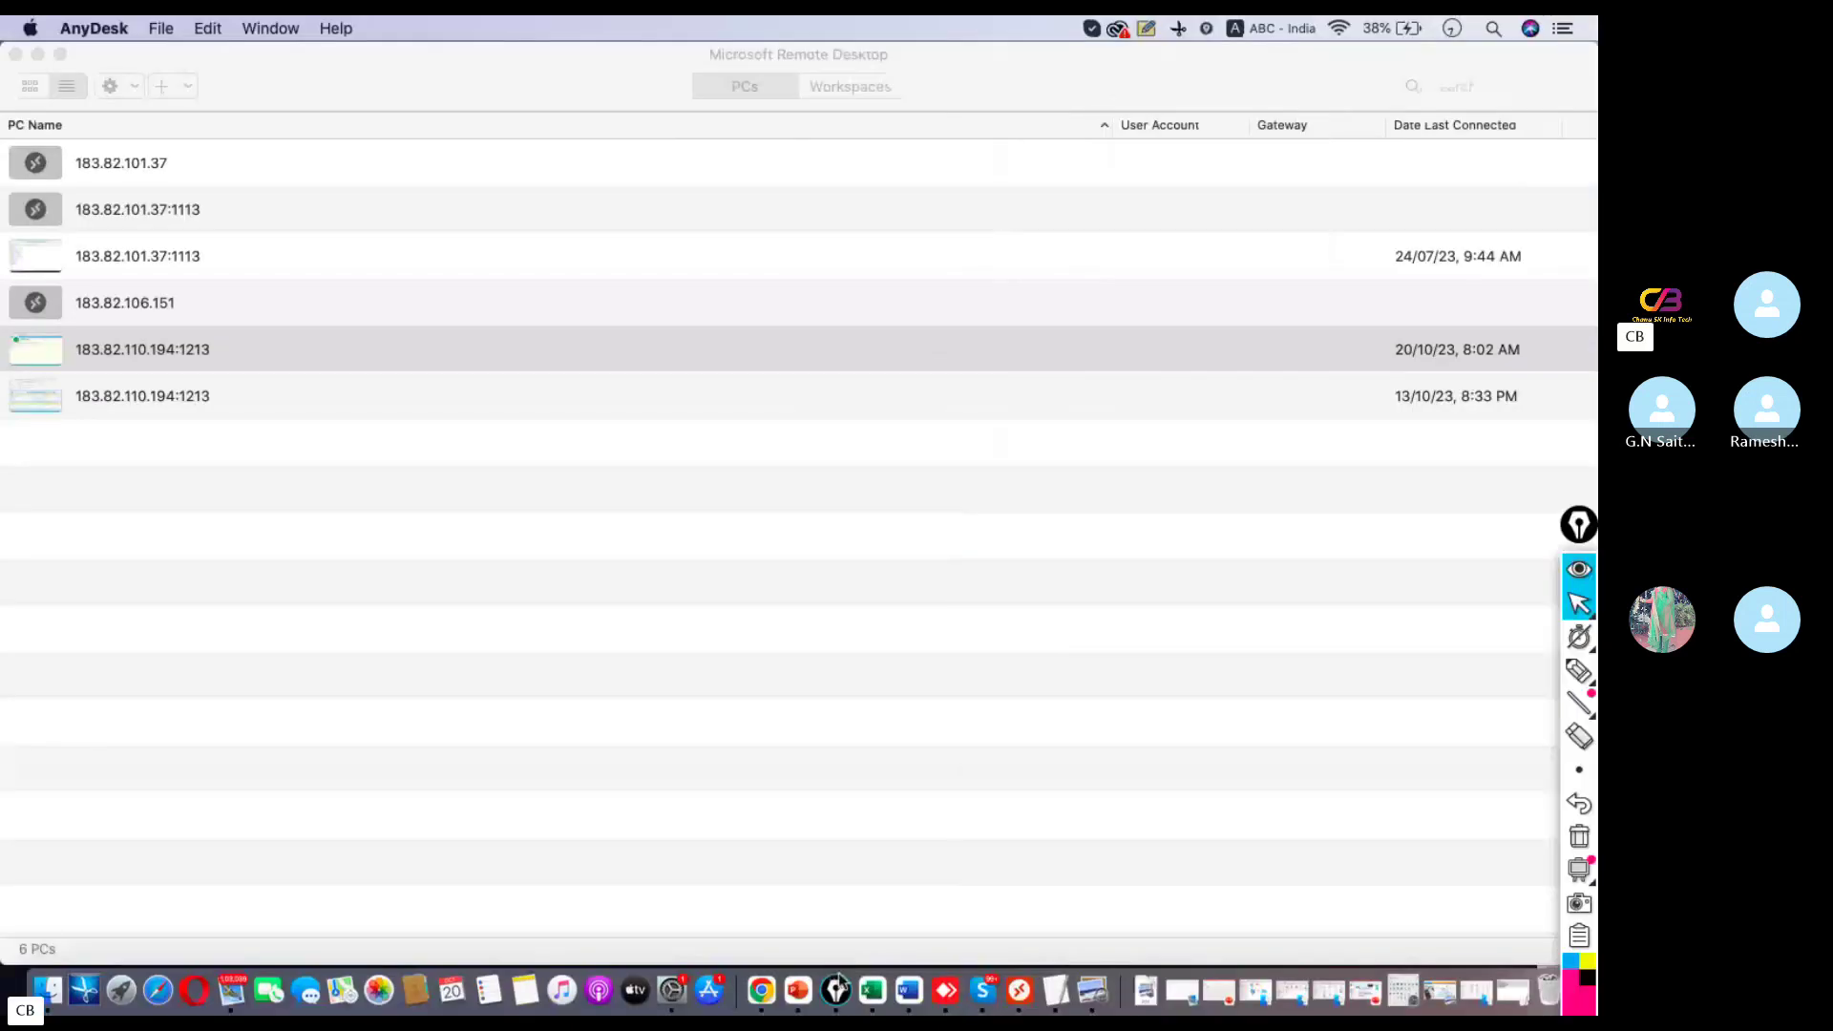
left_click(769, 974)
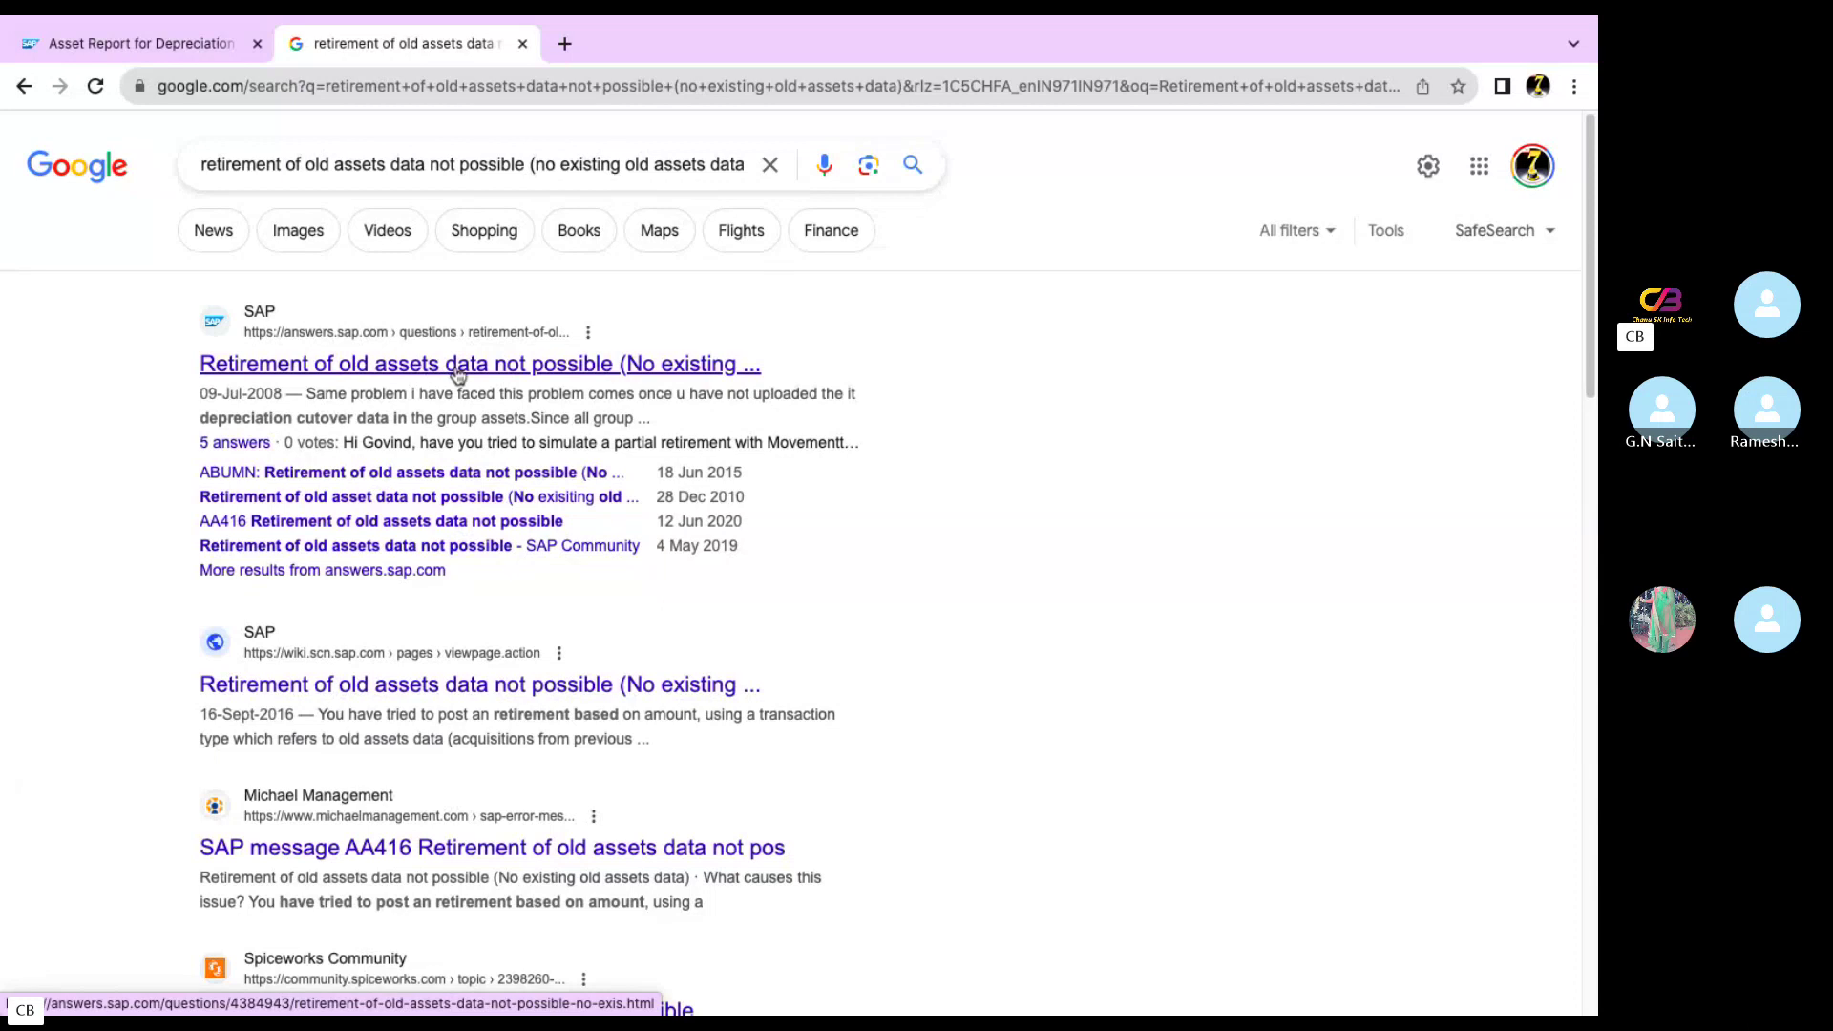
left_click(457, 375)
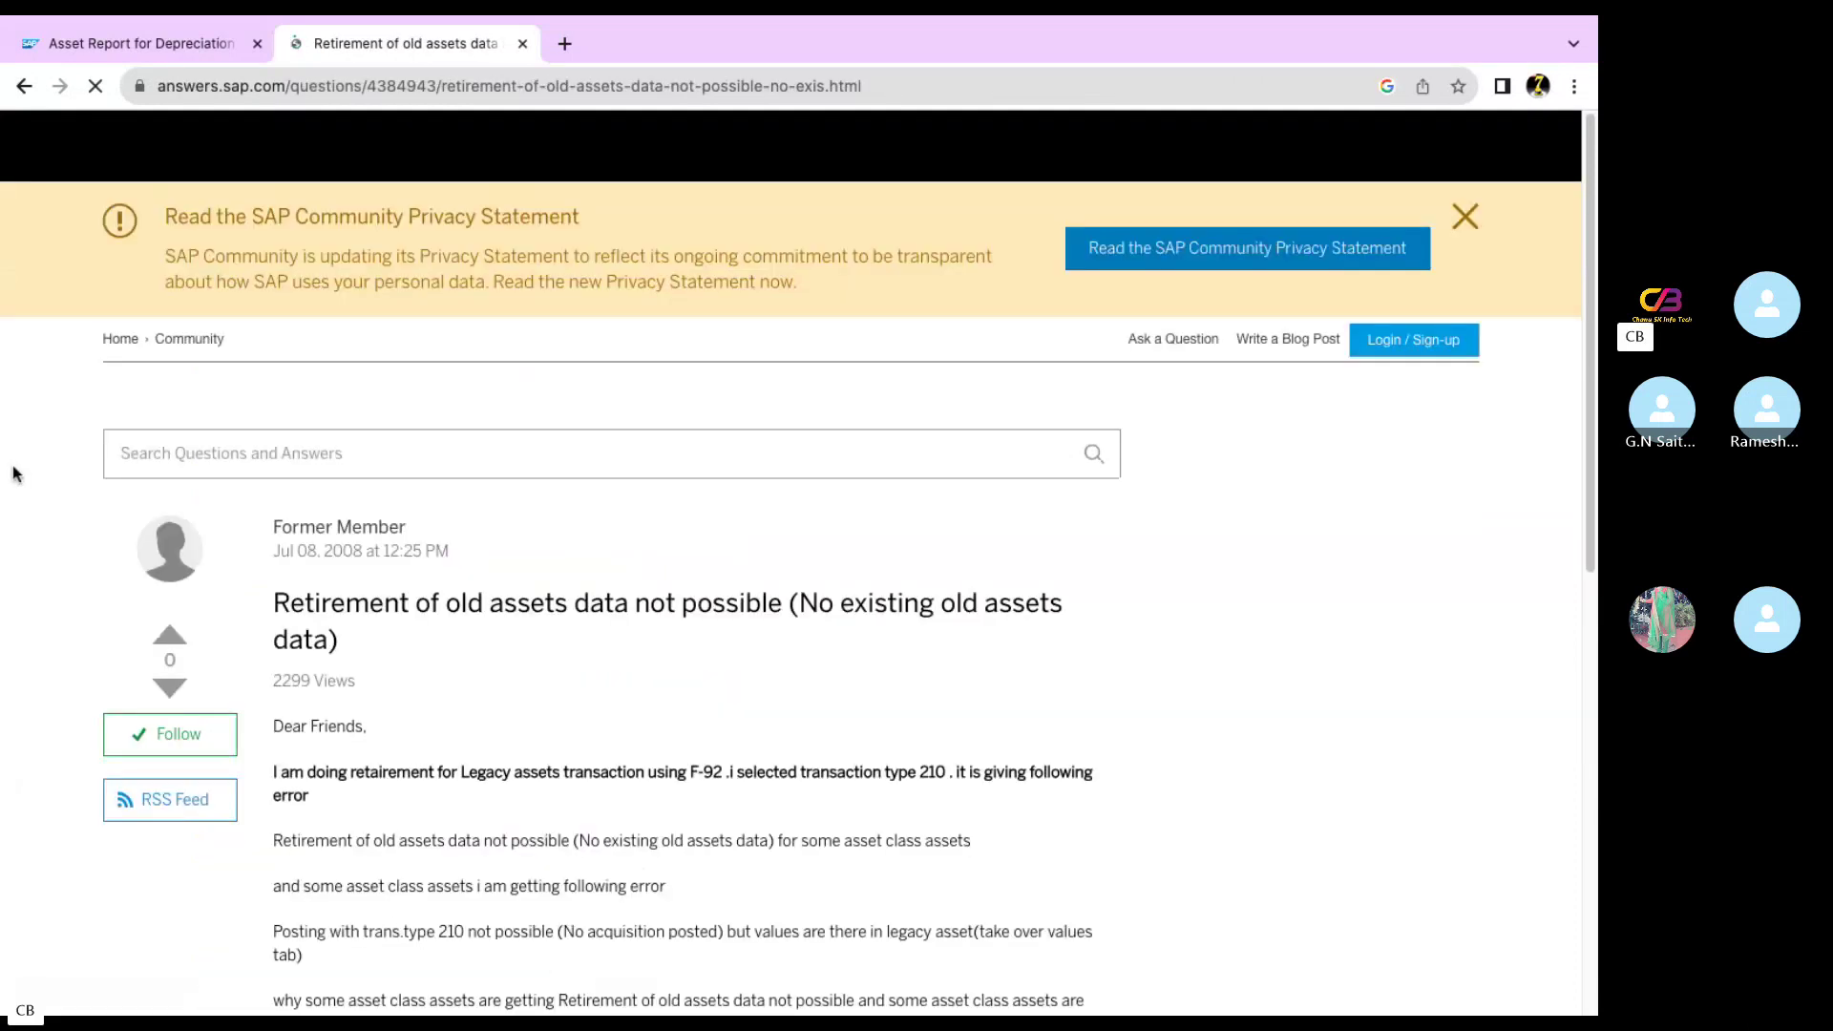
Read the forum question on the old assets data retirement error and its first two answers, including the comment about AS91 values
scroll(599, 578, "down", 2)
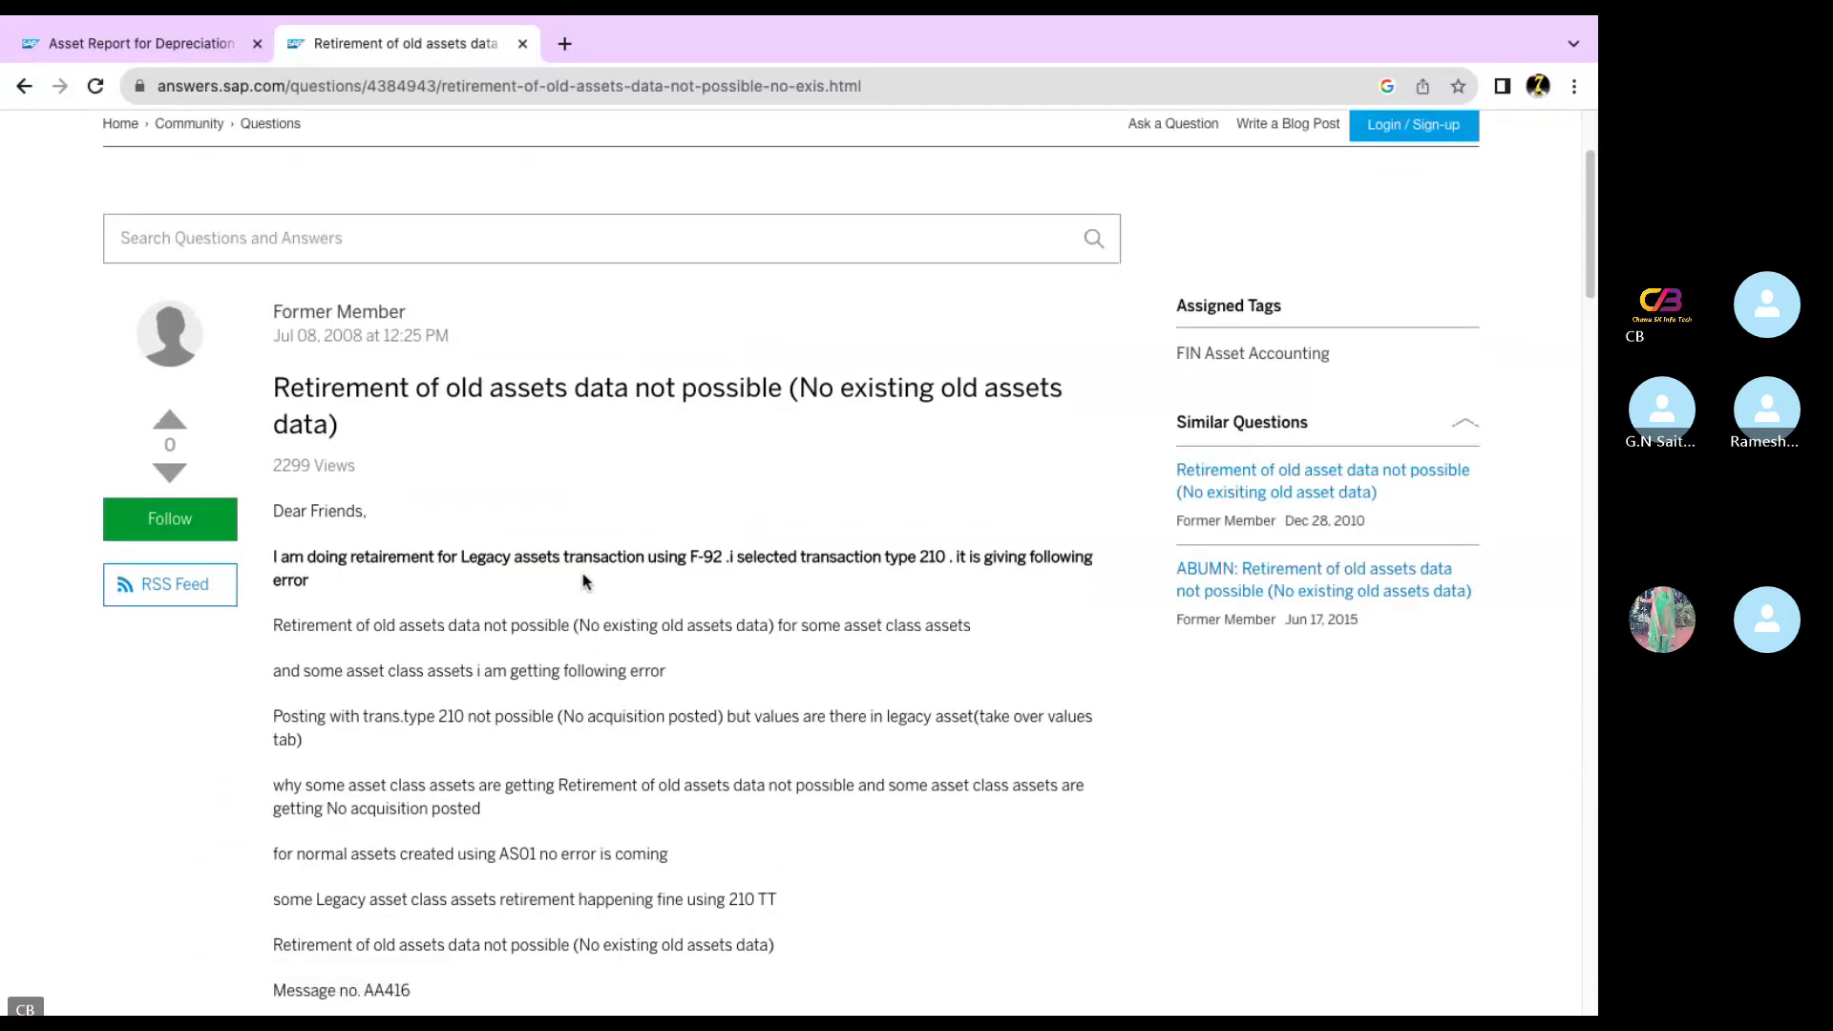
scroll(573, 577, "down", 15)
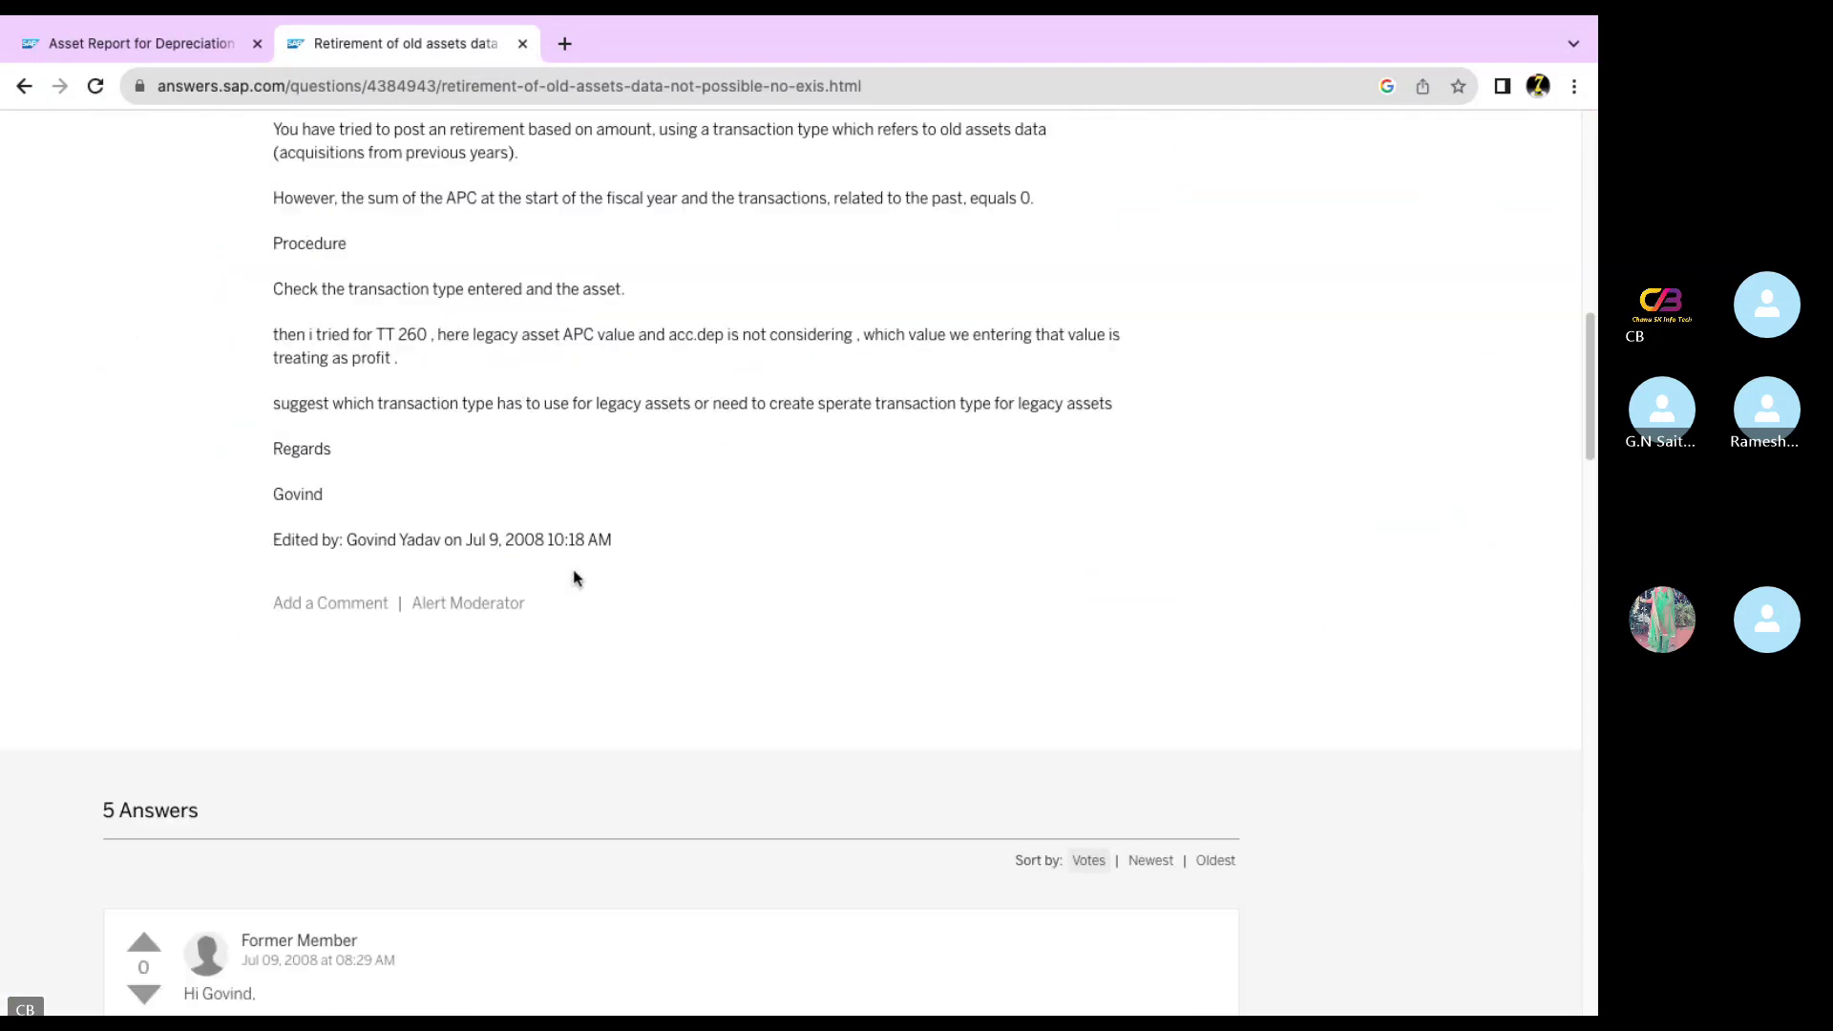
scroll(574, 571, "down", 3)
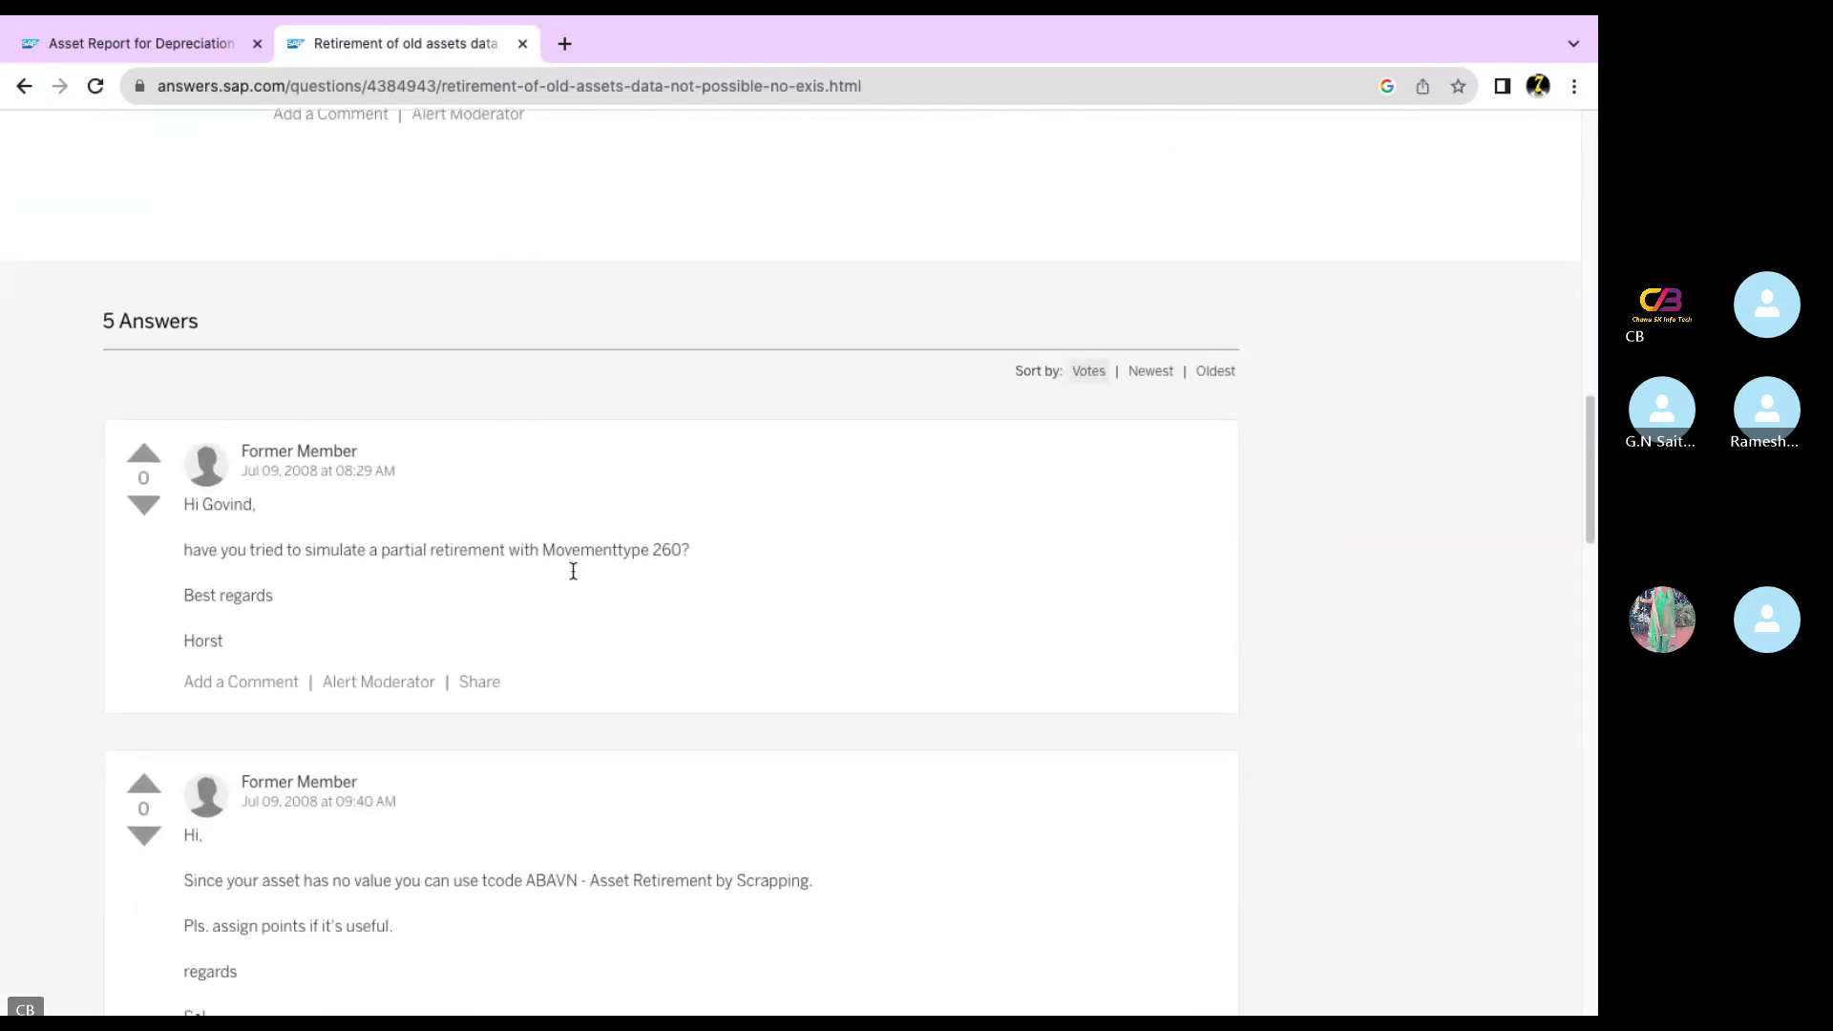
left_click_drag(448, 361, 709, 368)
left_click_drag(344, 361, 689, 370)
scroll(728, 506, "down", 3)
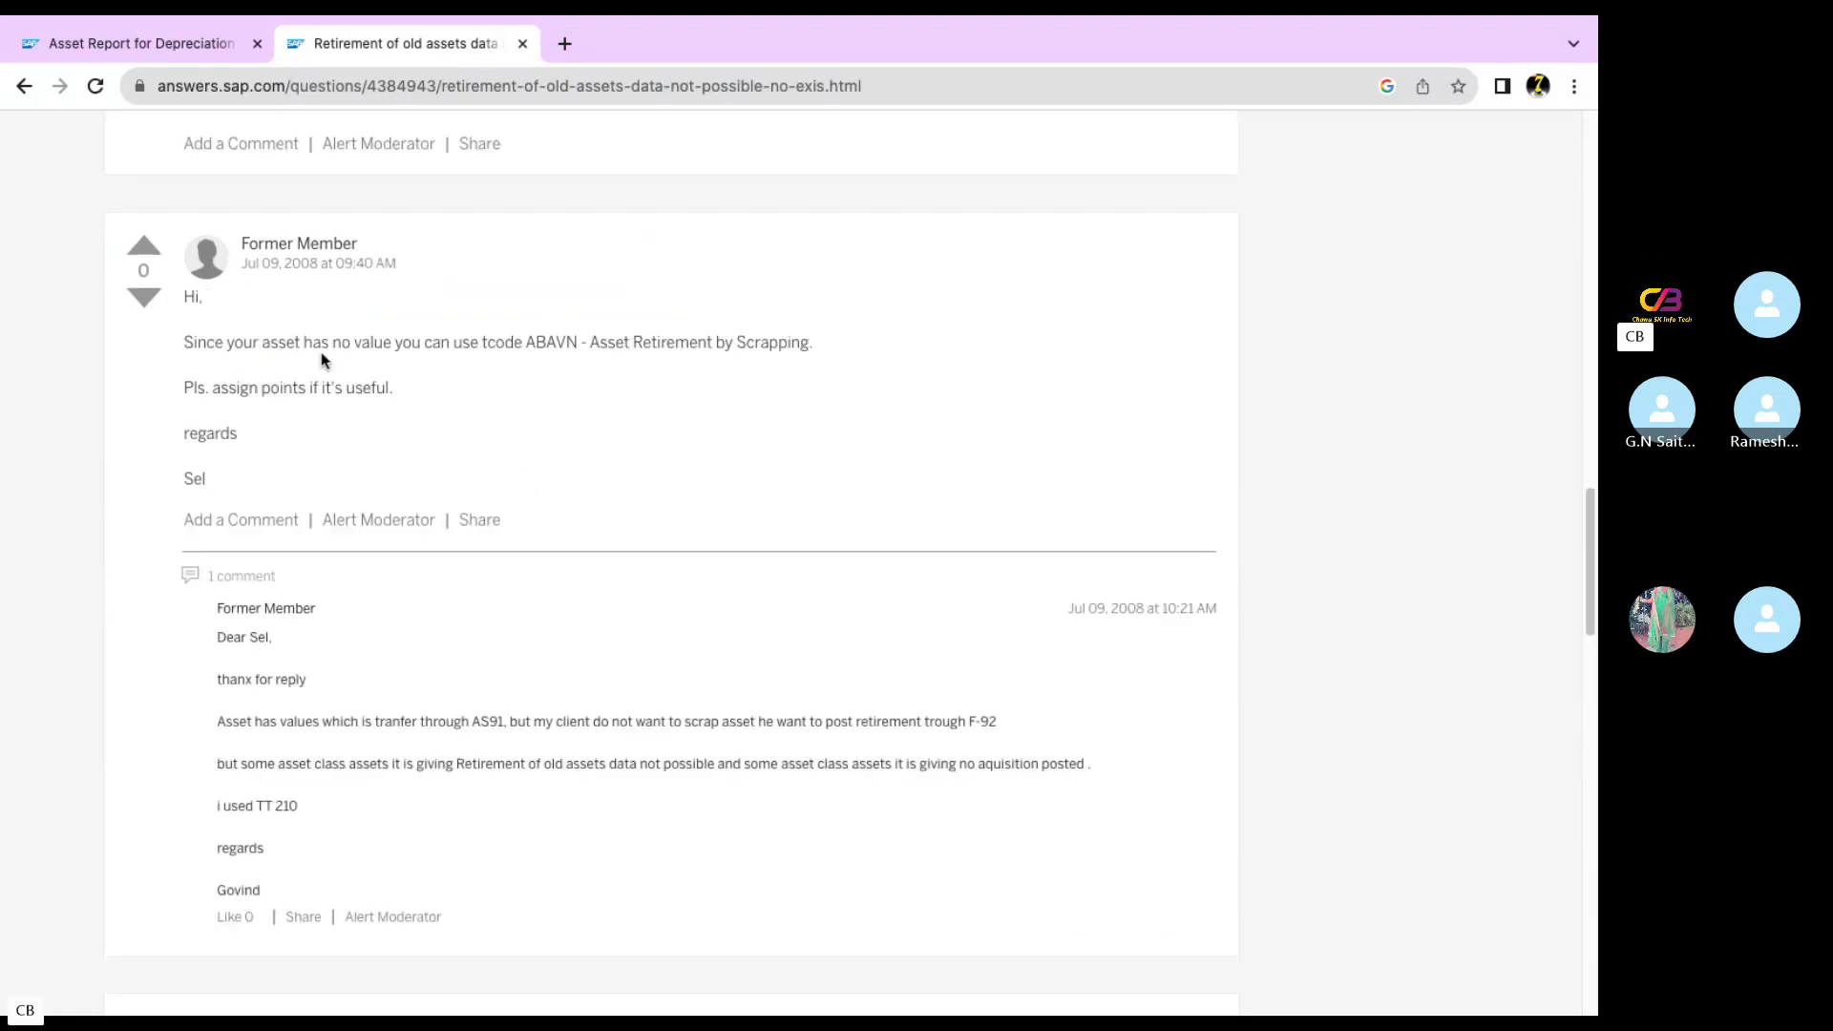
left_click_drag(313, 343, 420, 349)
scroll(626, 461, "down", 3)
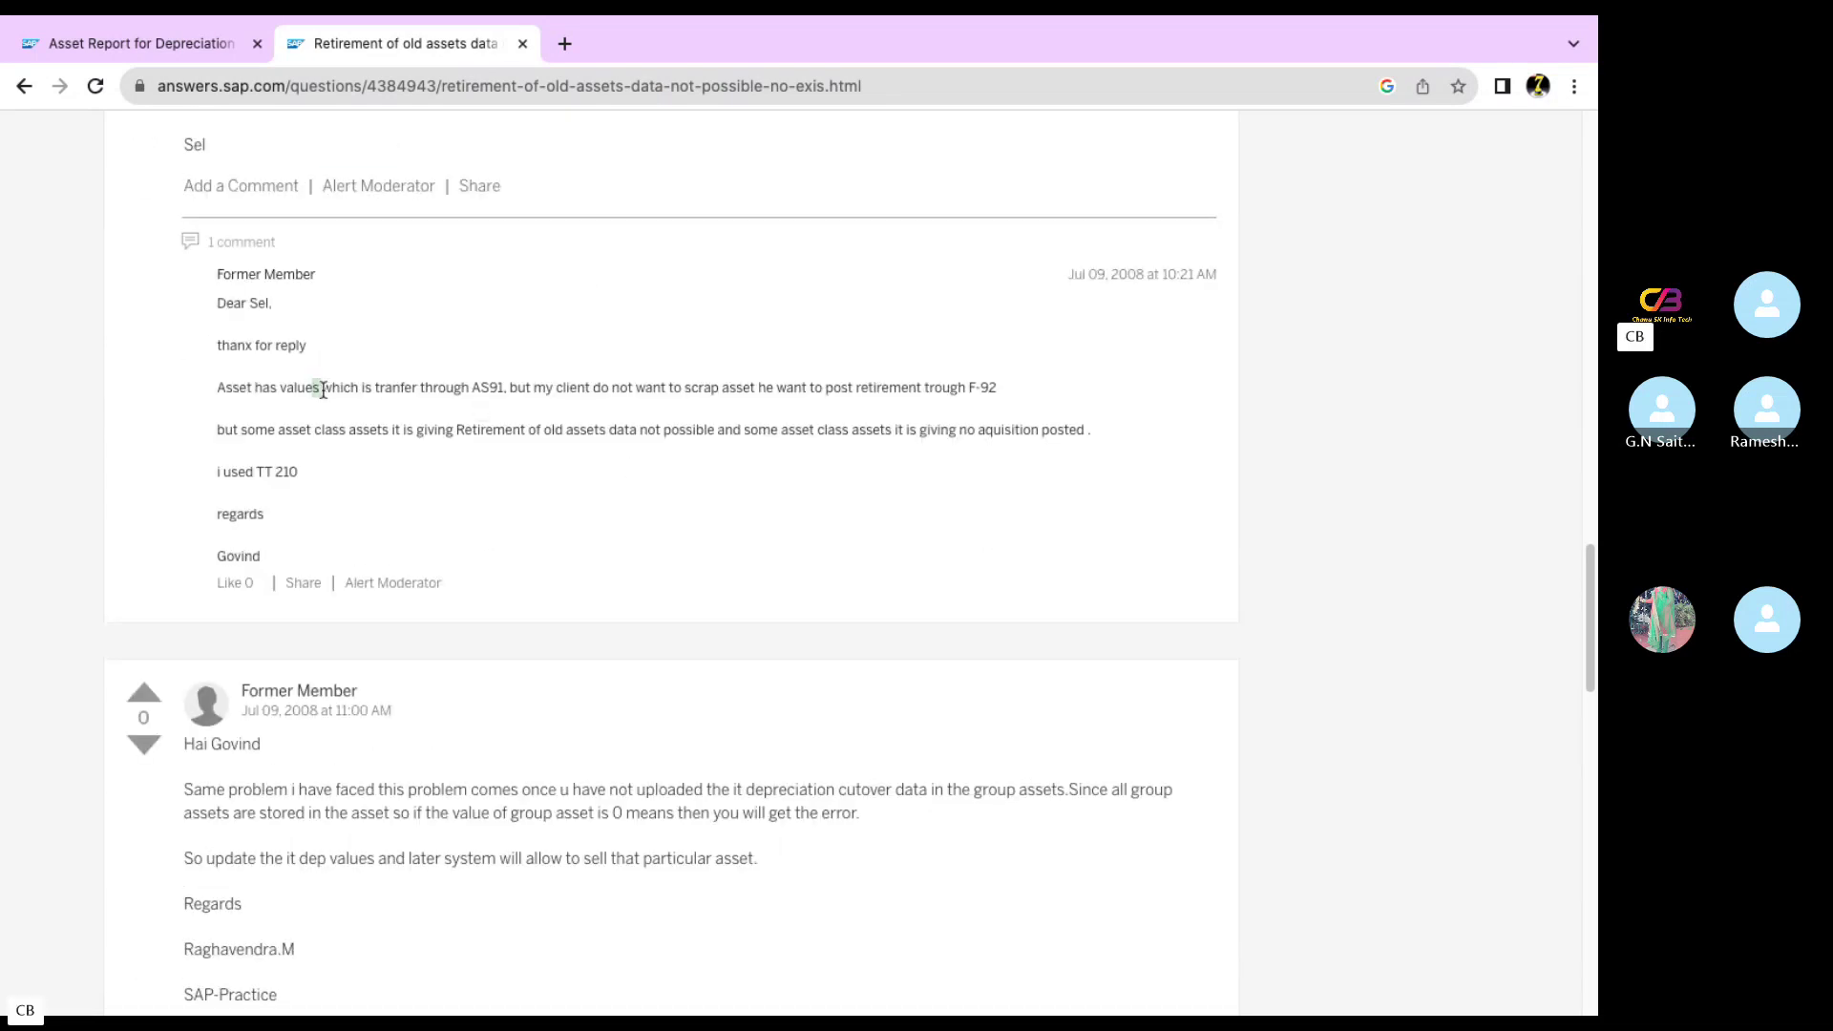
left_click_drag(323, 390, 623, 407)
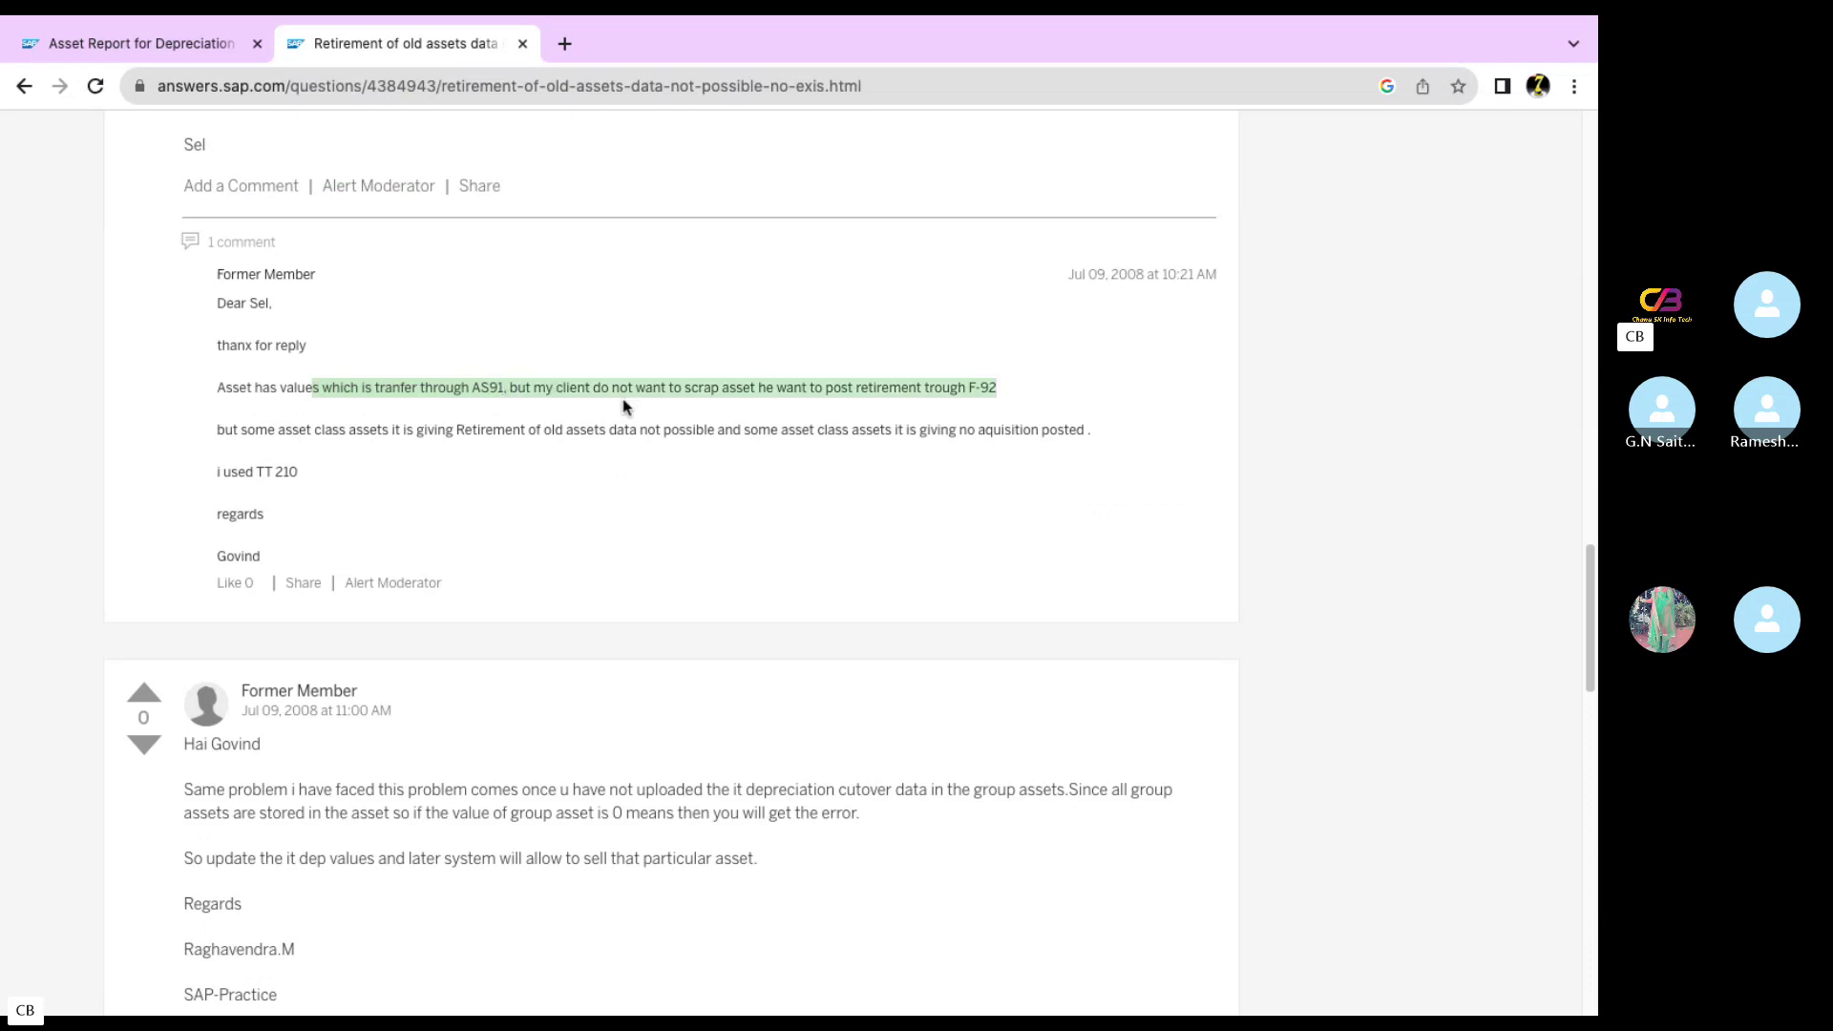
Read the remaining forum answers about depreciation cutover data, depreciation areas and the transaction type as causes of the error
scroll(591, 531, "down", 4)
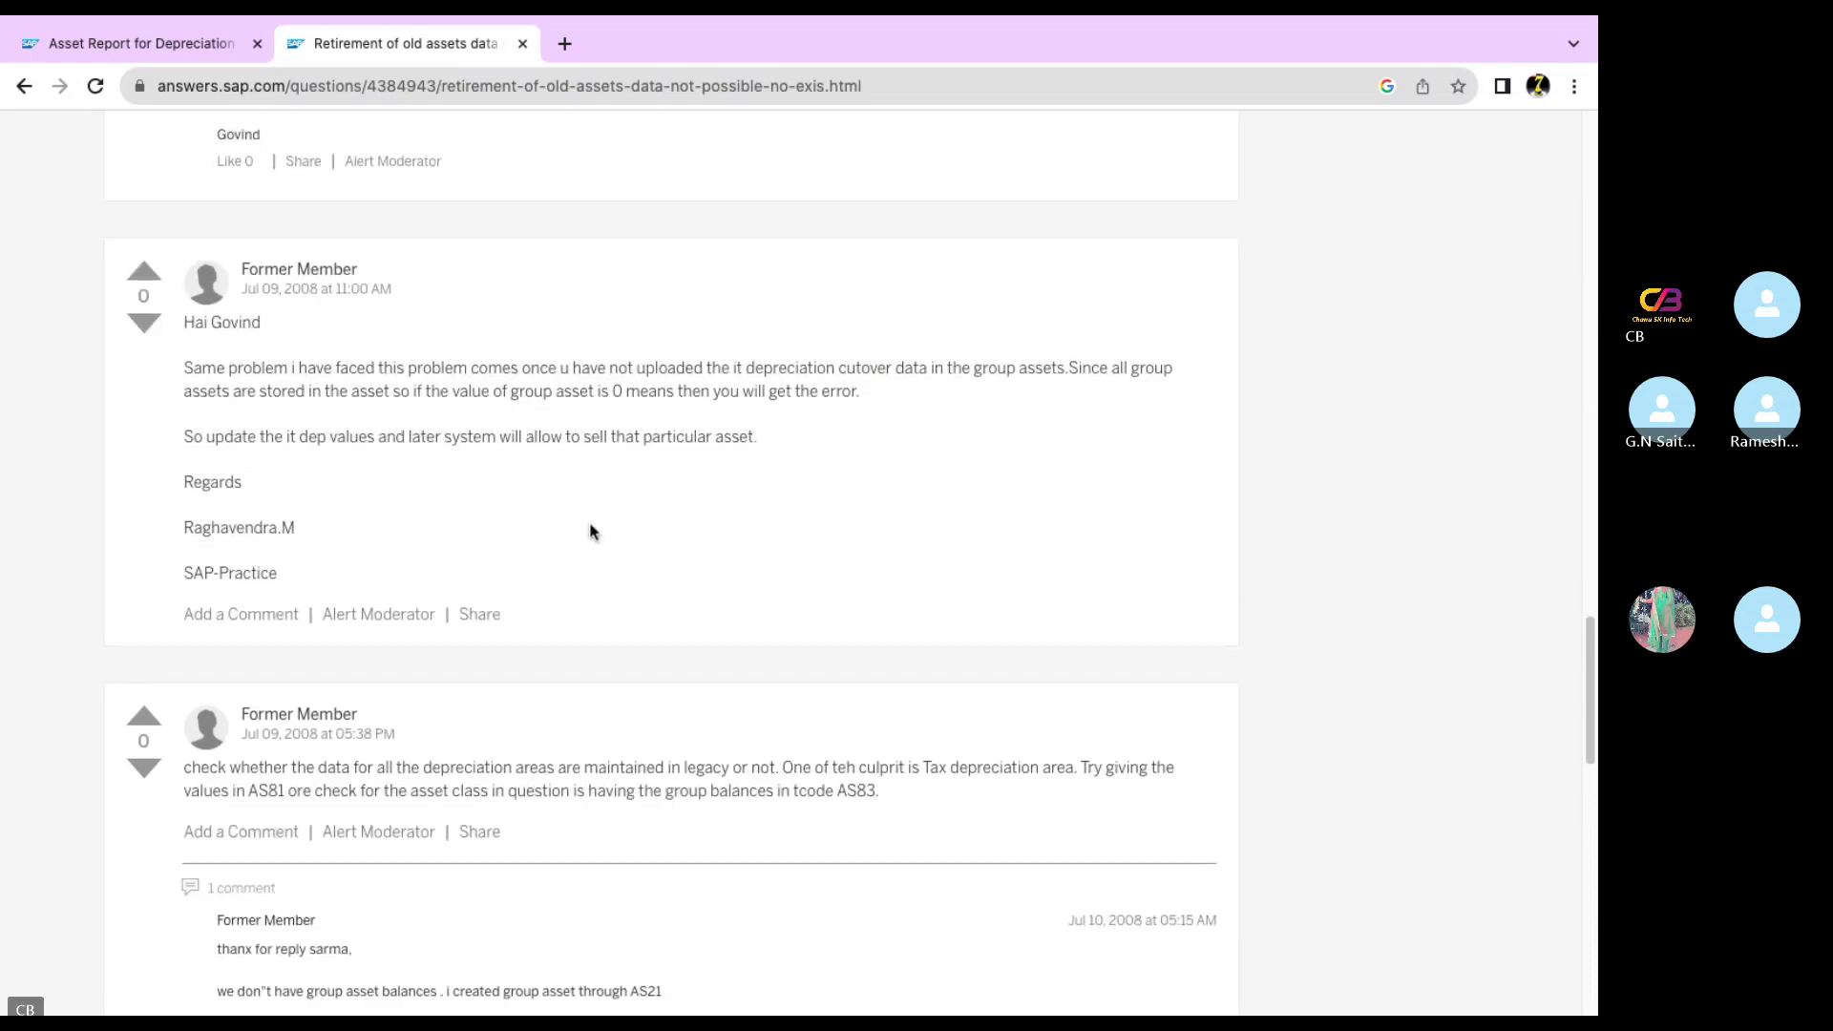
scroll(592, 532, "down", 1)
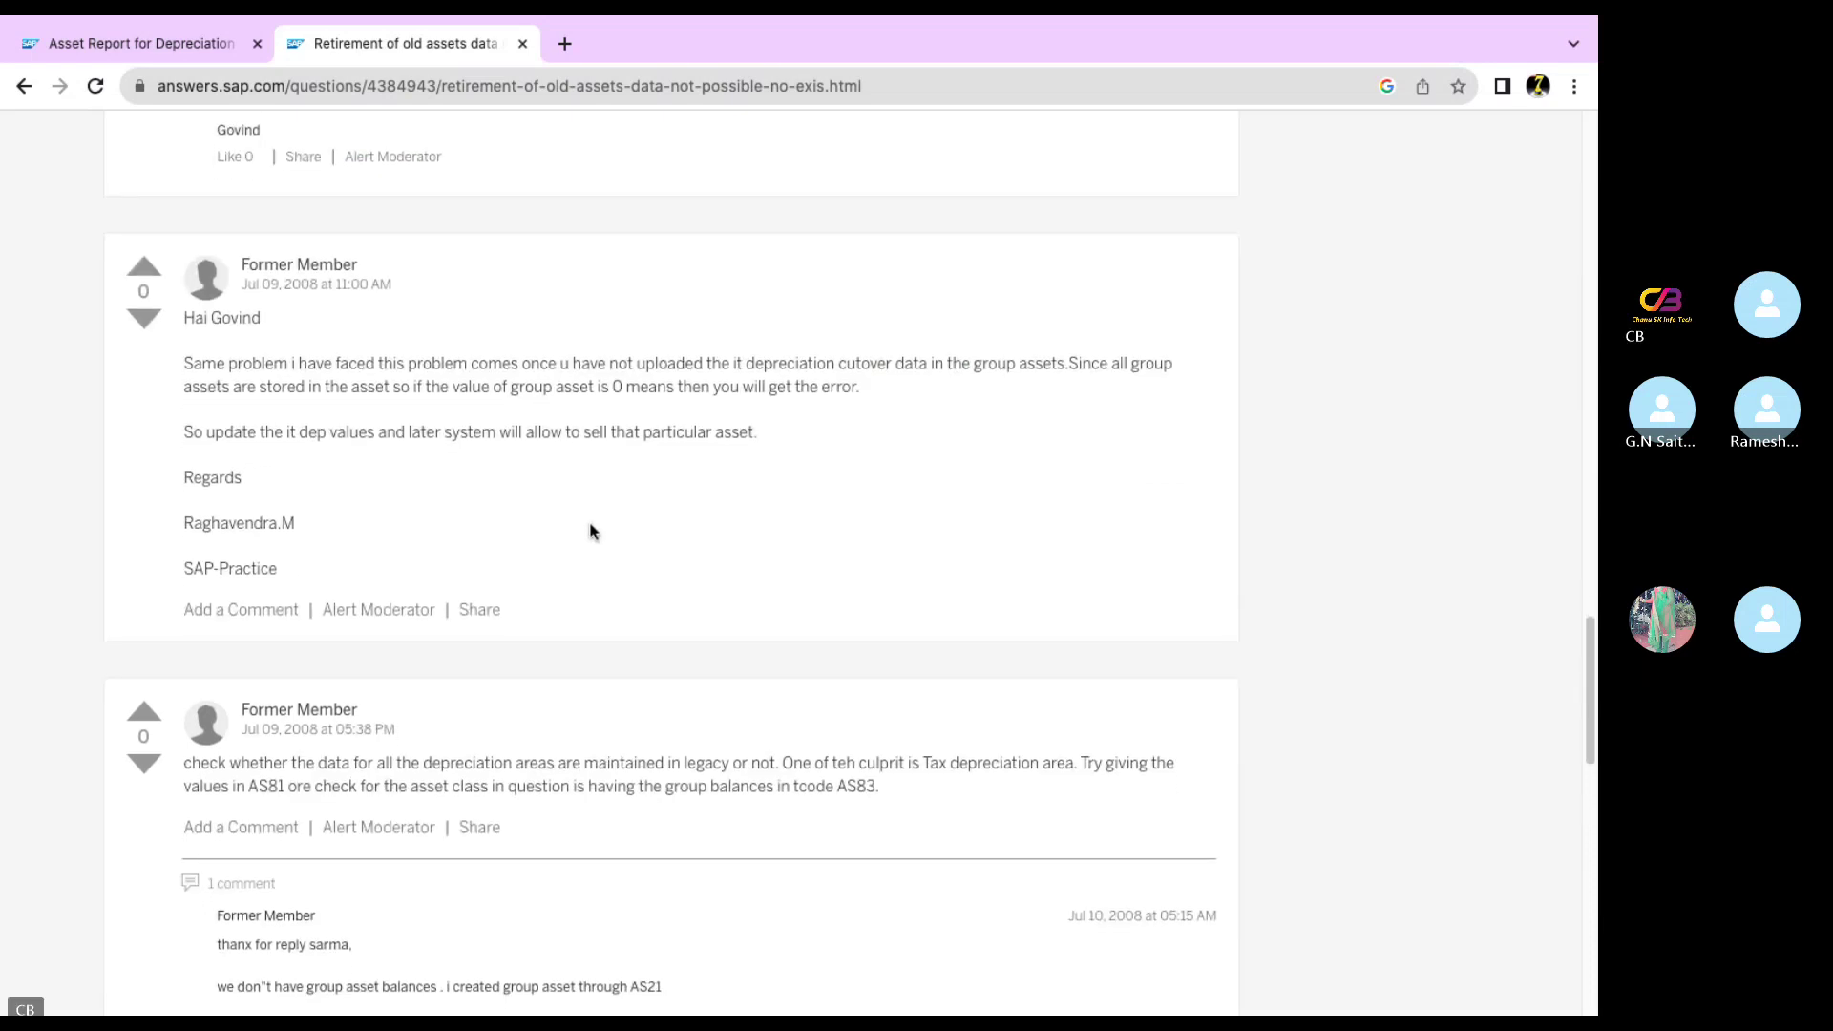
scroll(590, 532, "down", 1)
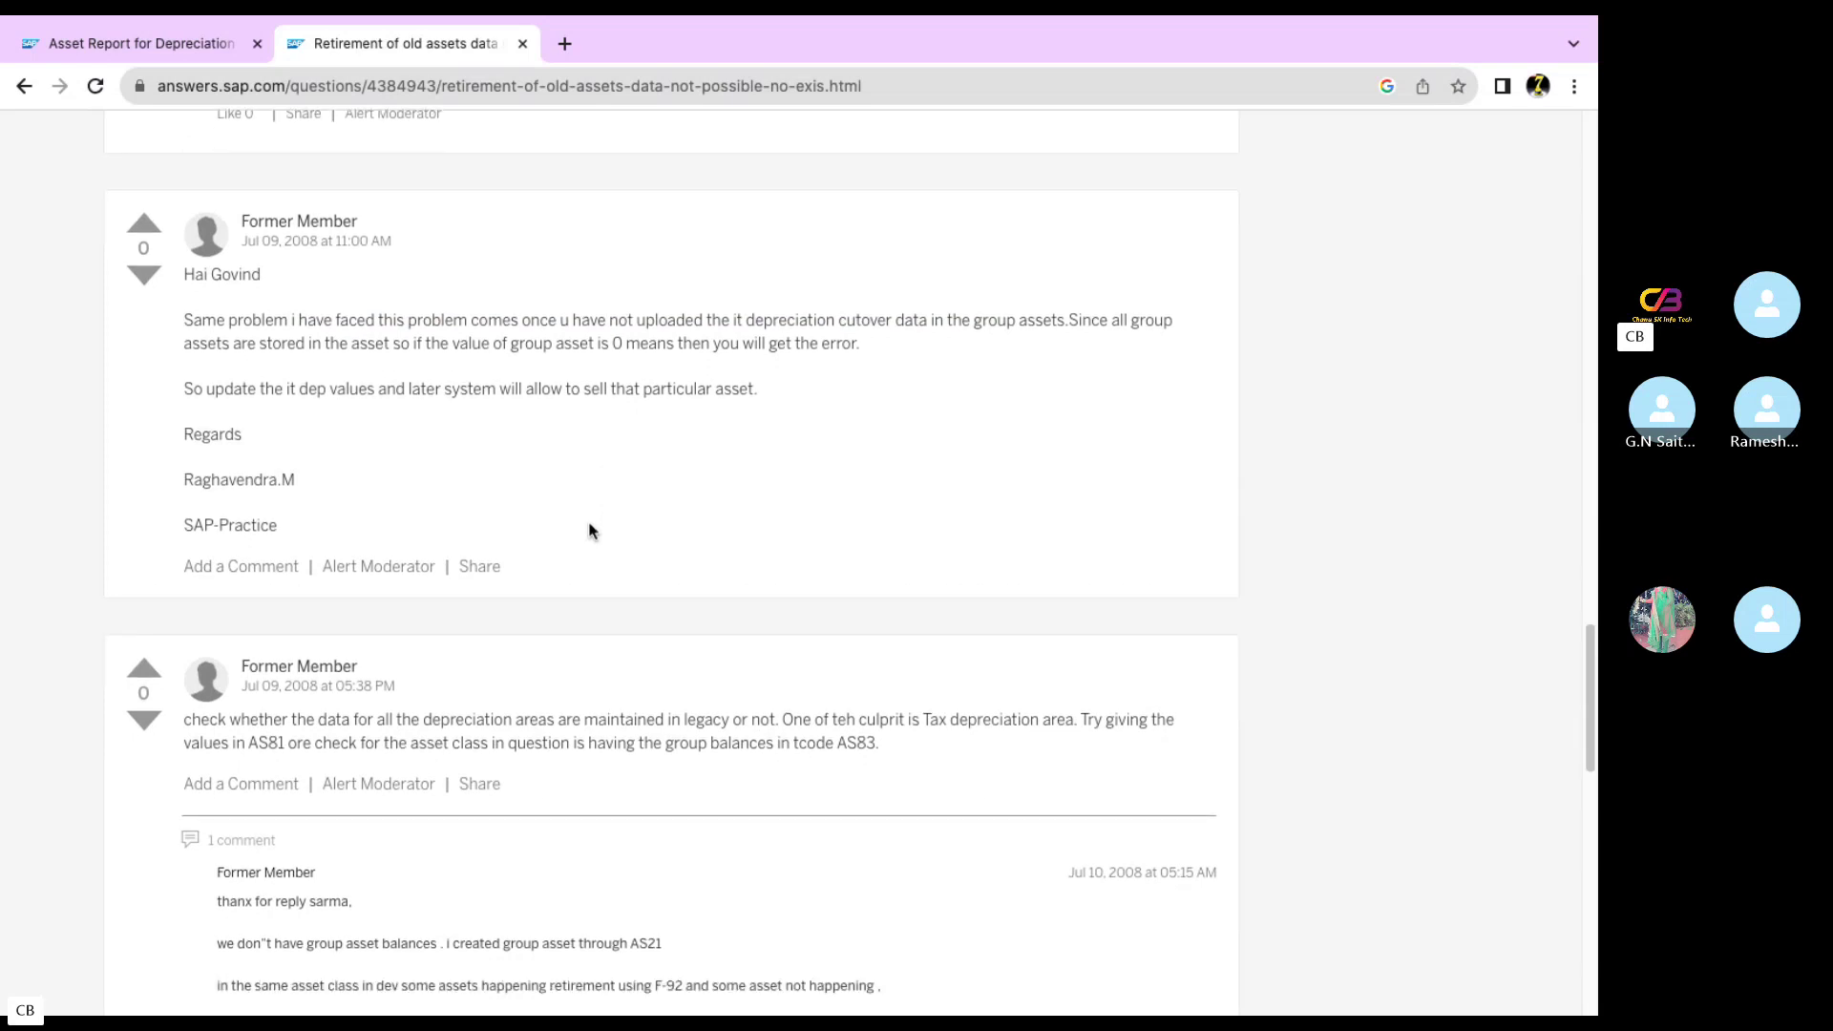
scroll(589, 531, "down", 3)
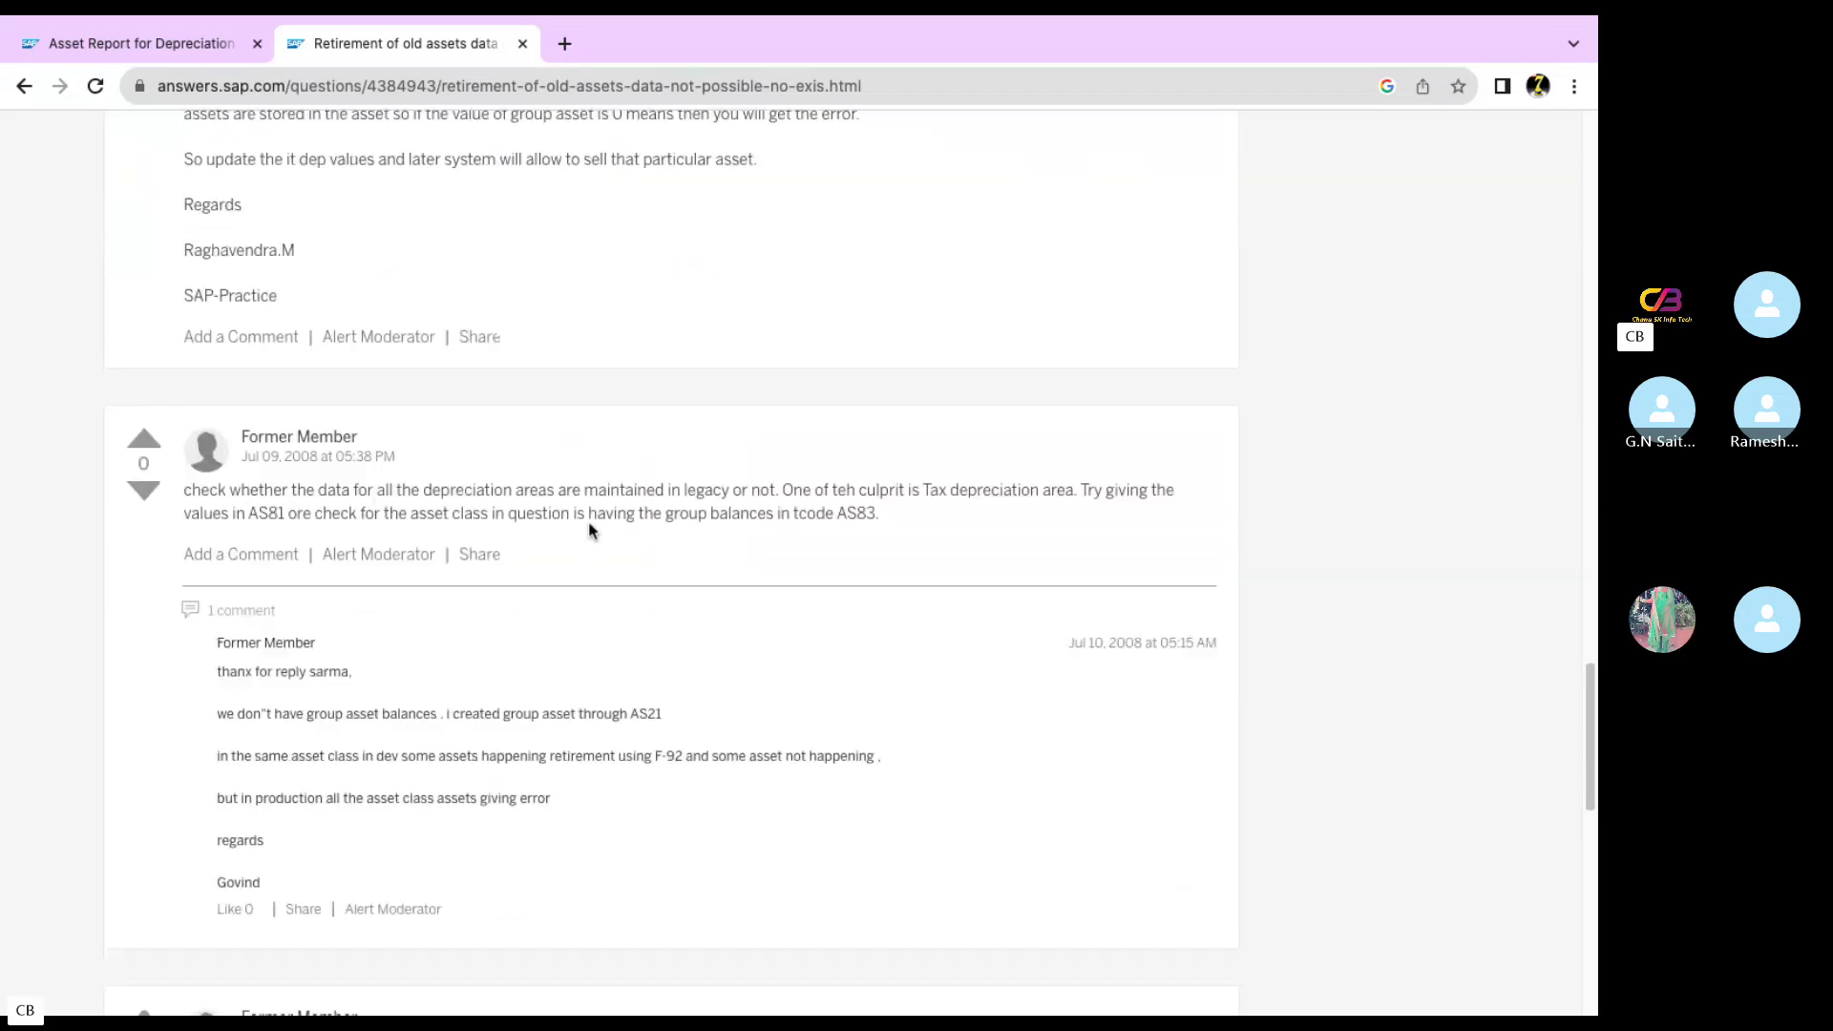
scroll(589, 531, "down", 5)
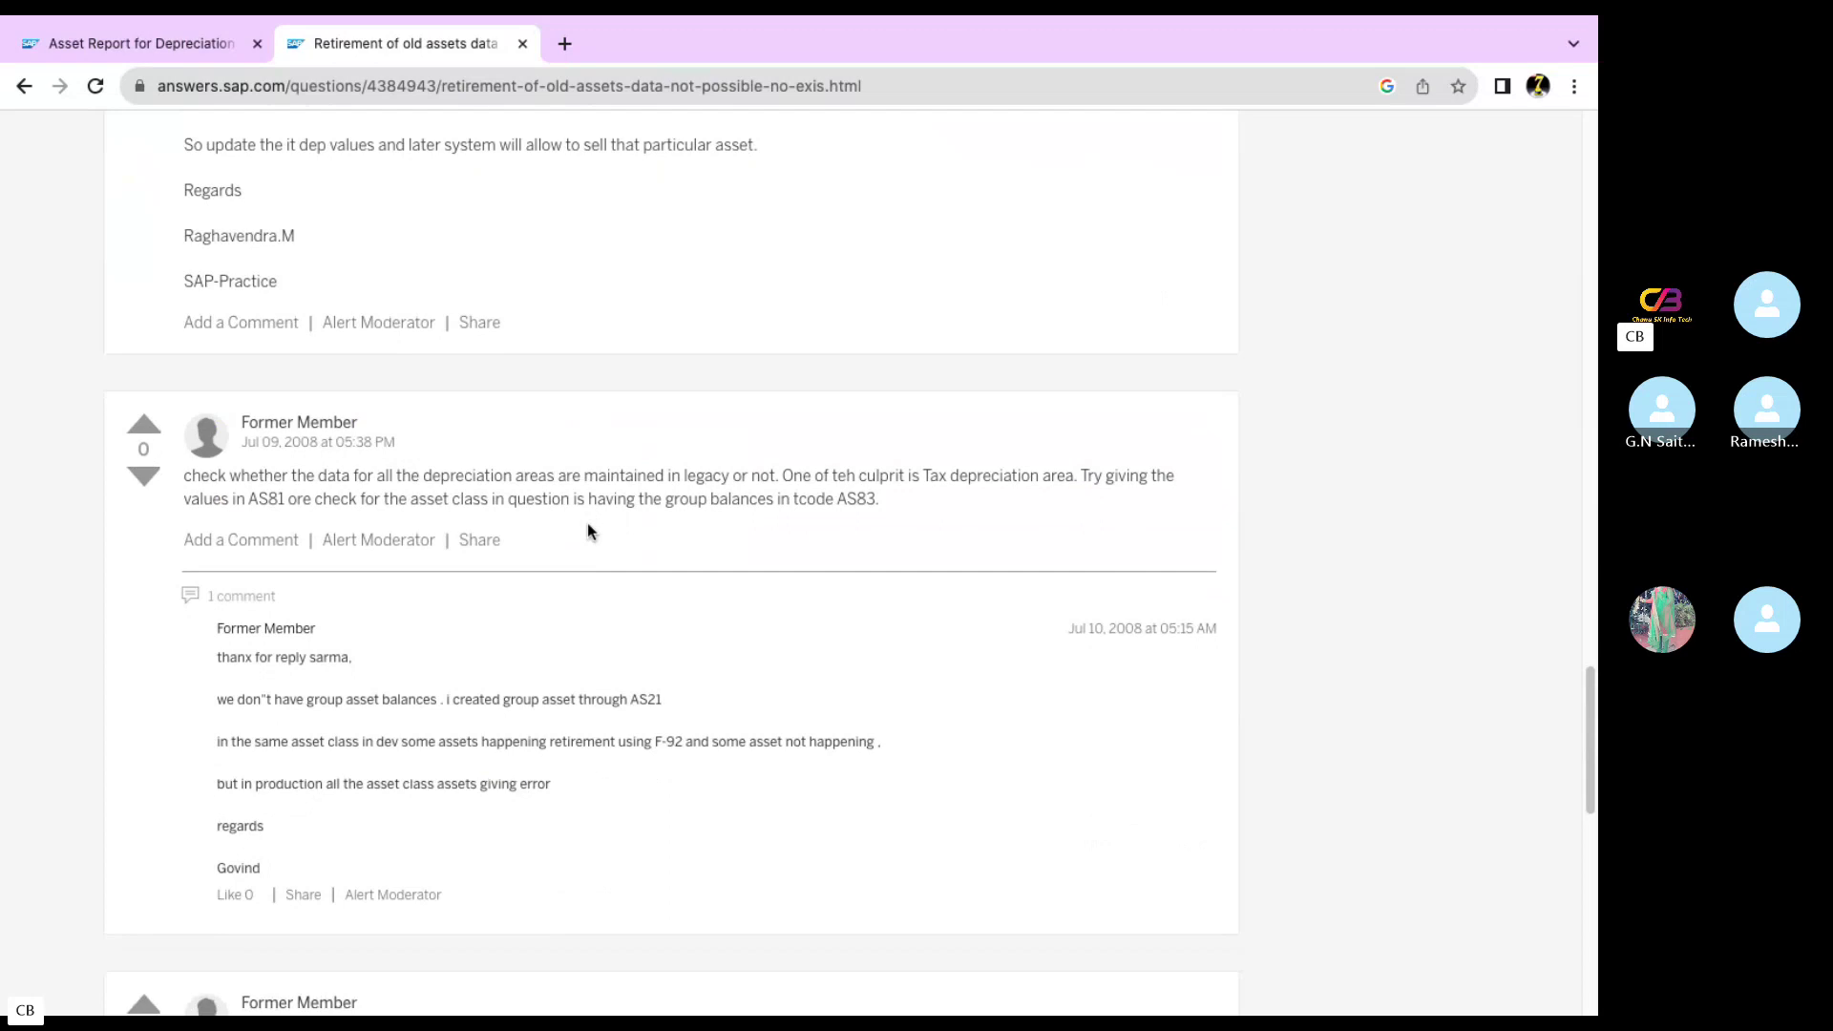
scroll(589, 531, "down", 1)
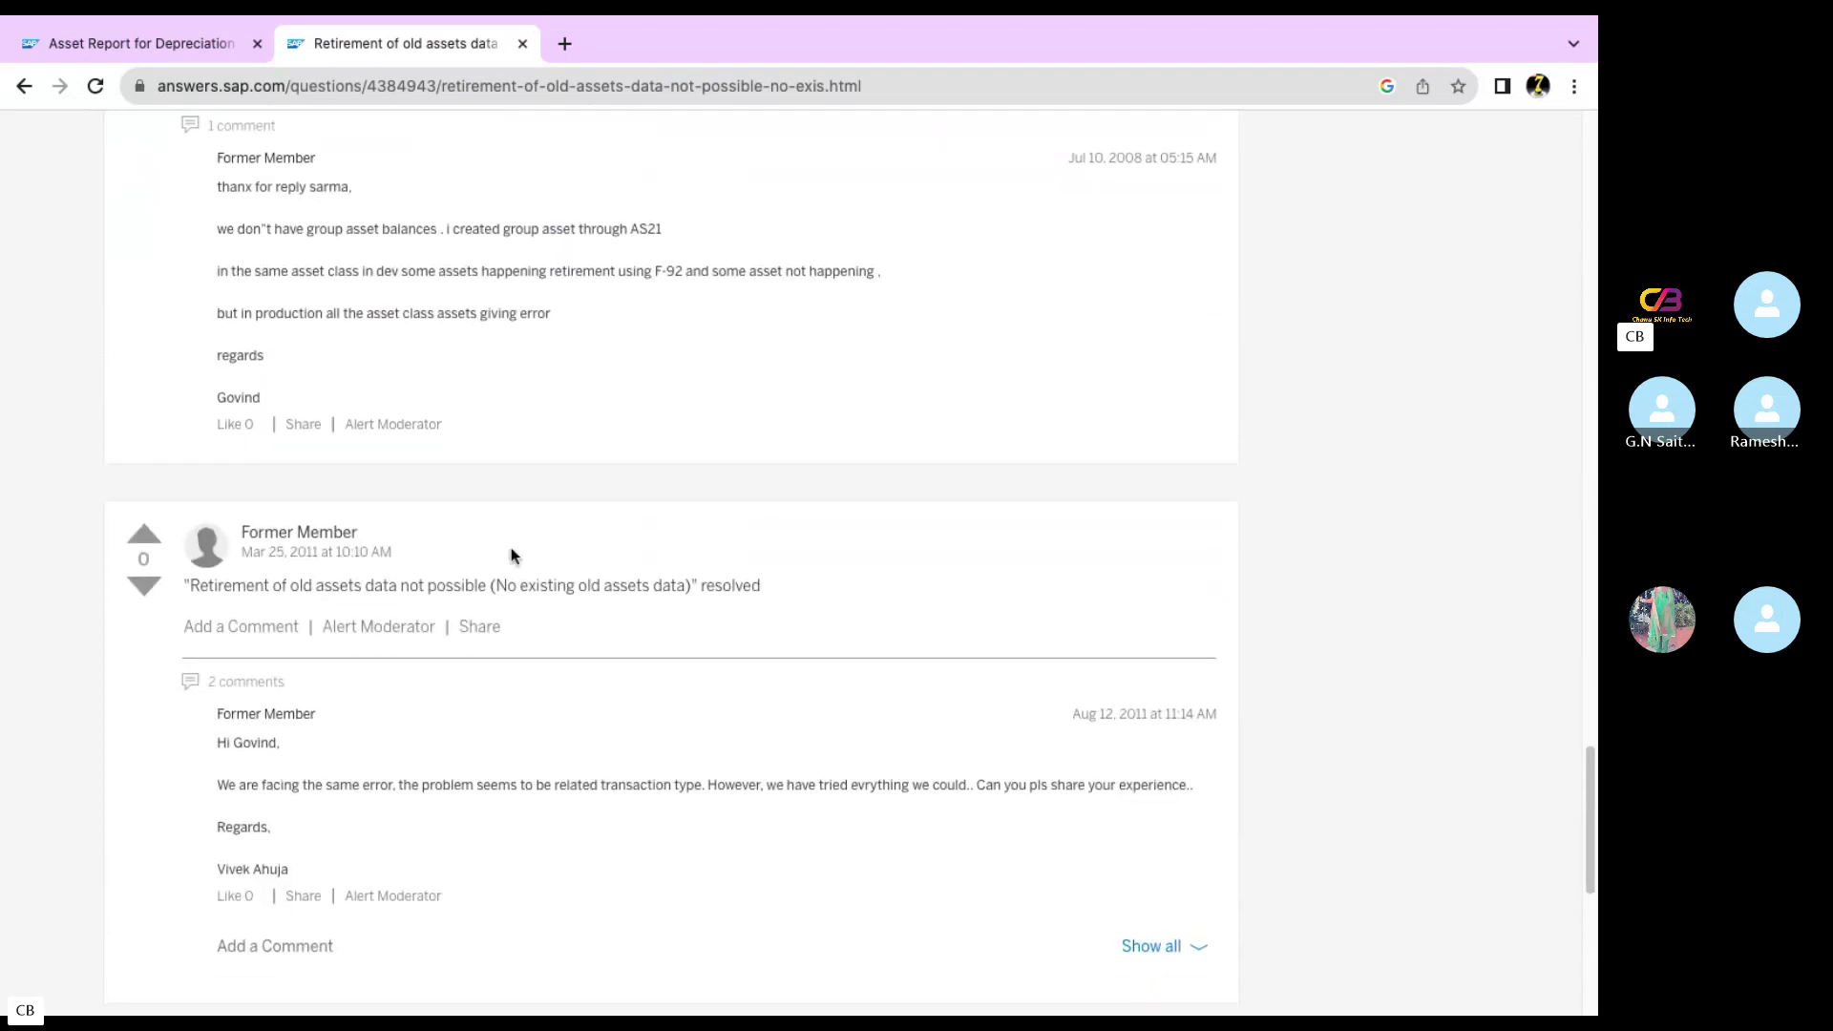
left_click_drag(302, 590, 783, 594)
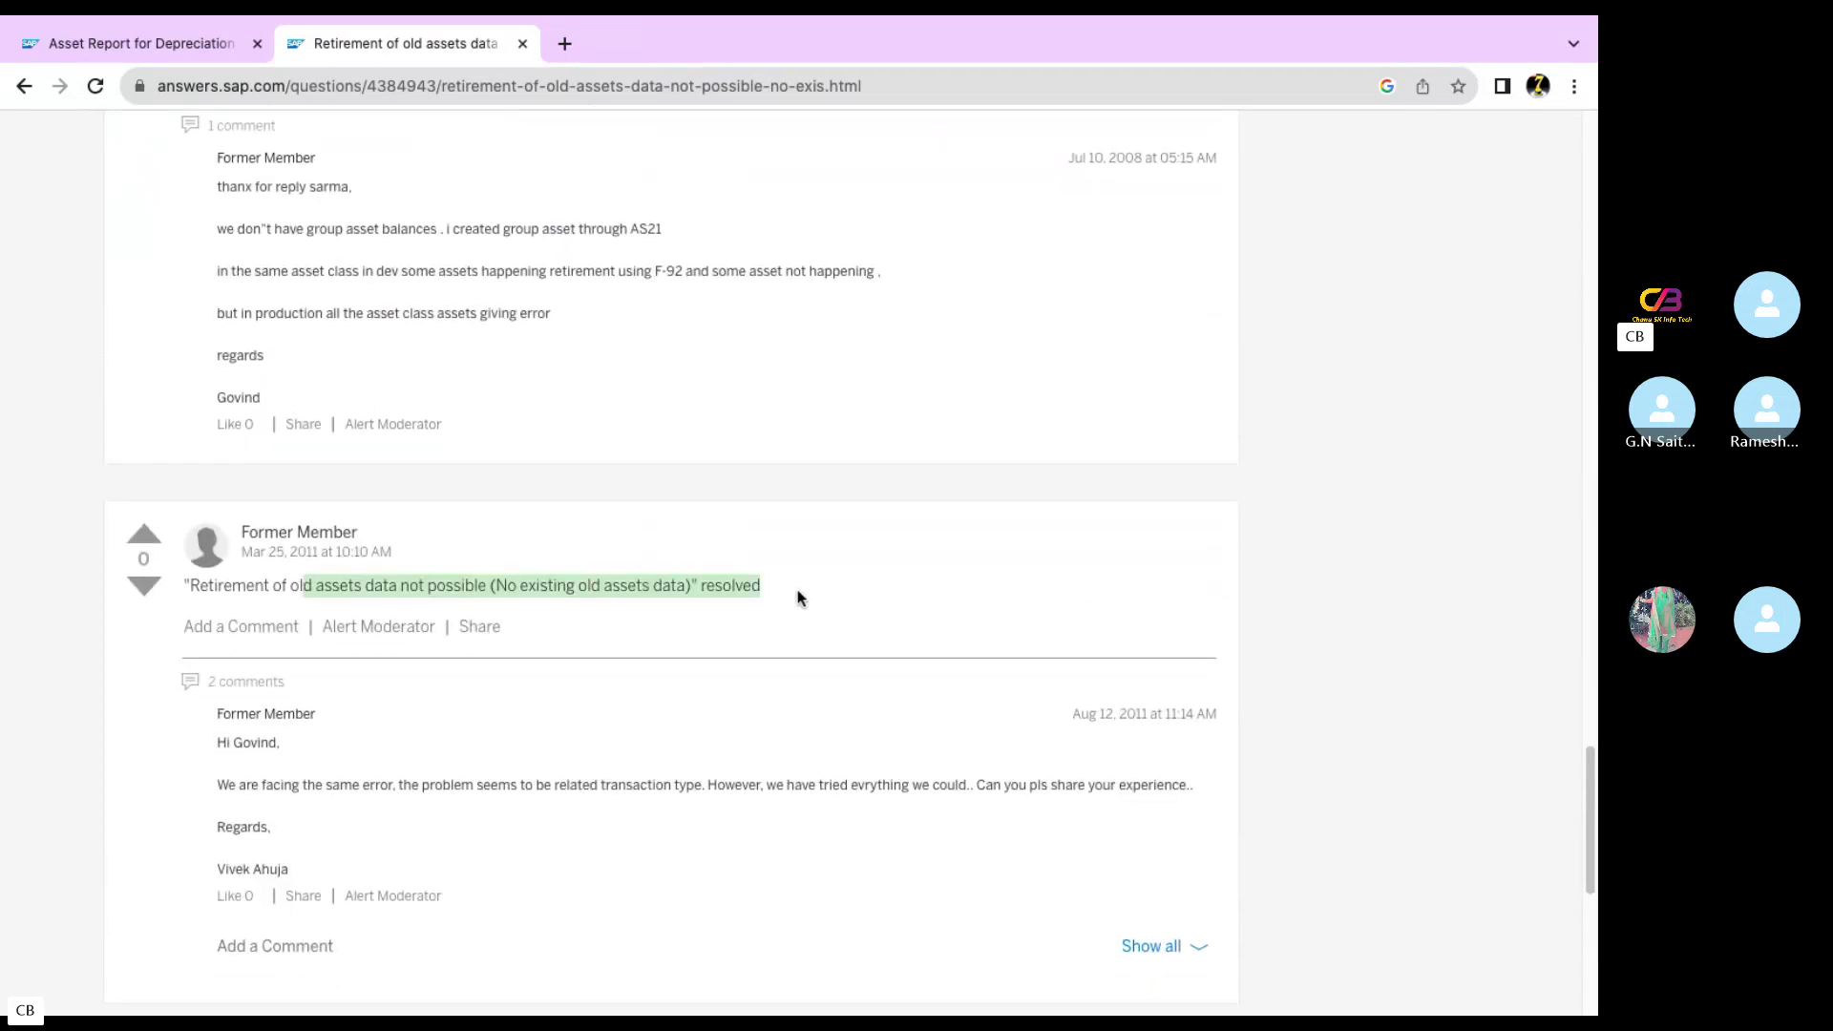
left_click(837, 594)
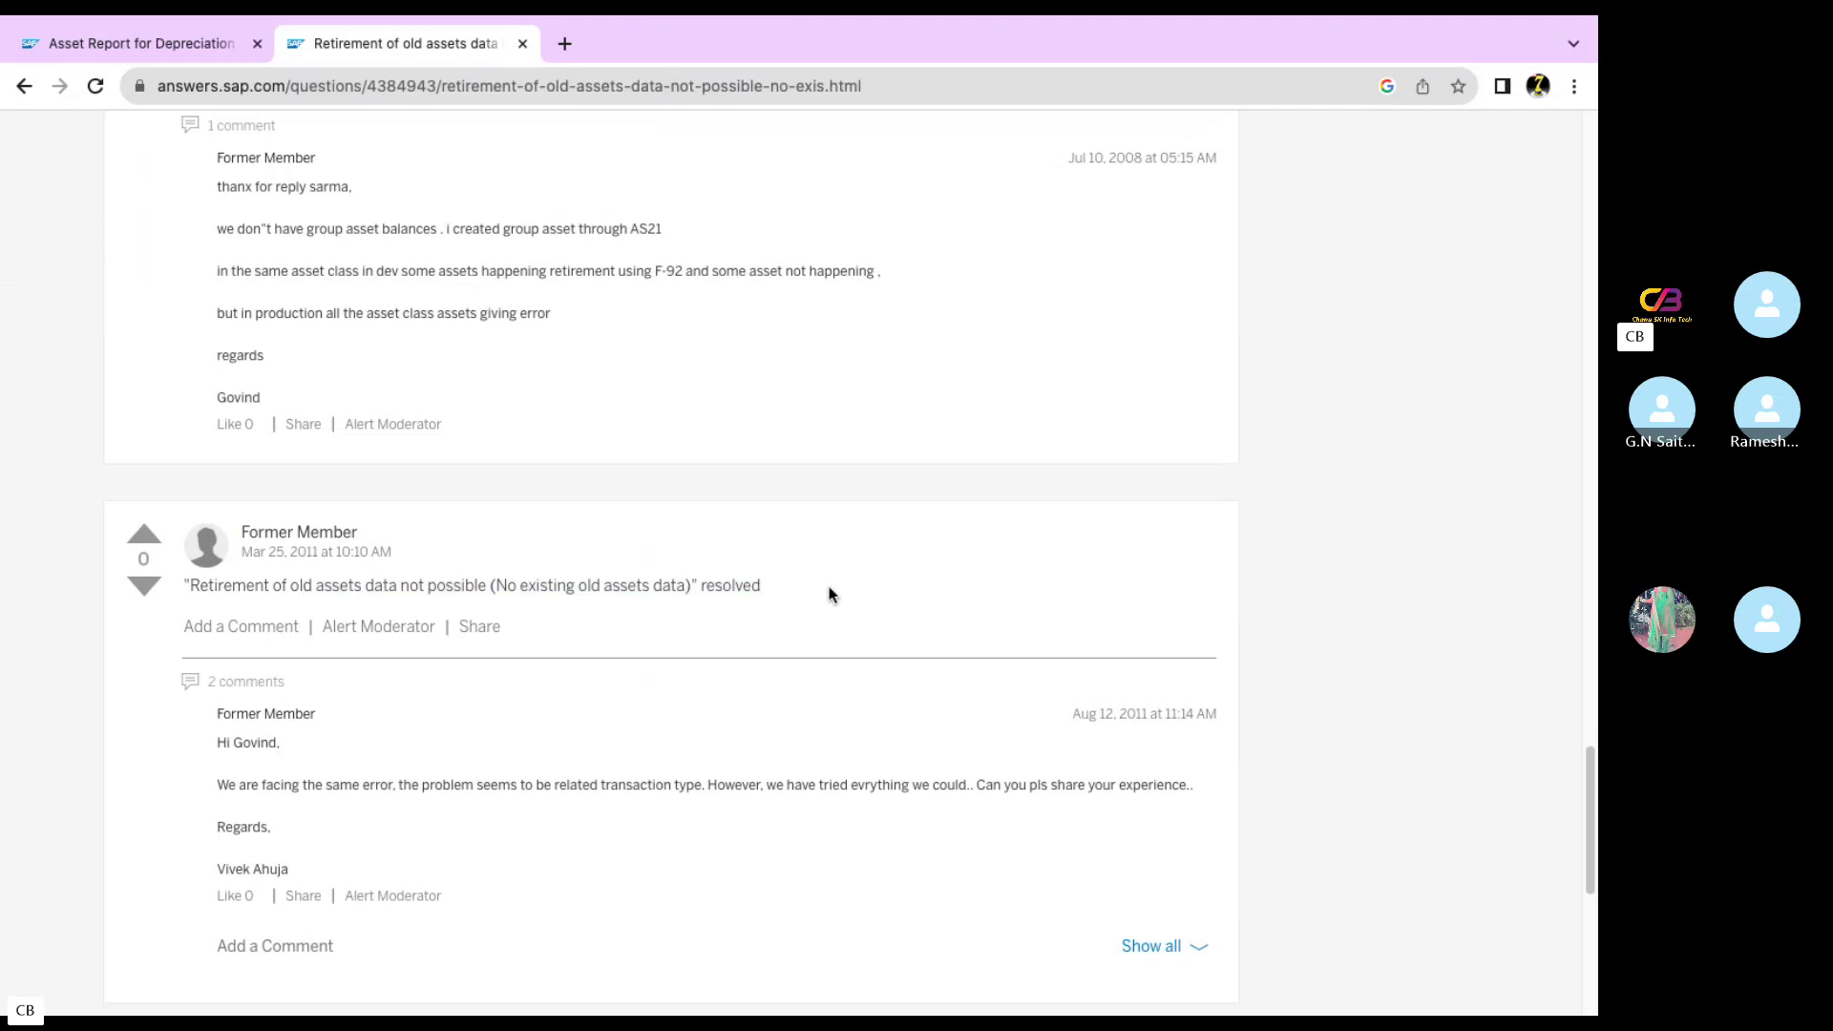
scroll(827, 594, "down", 1)
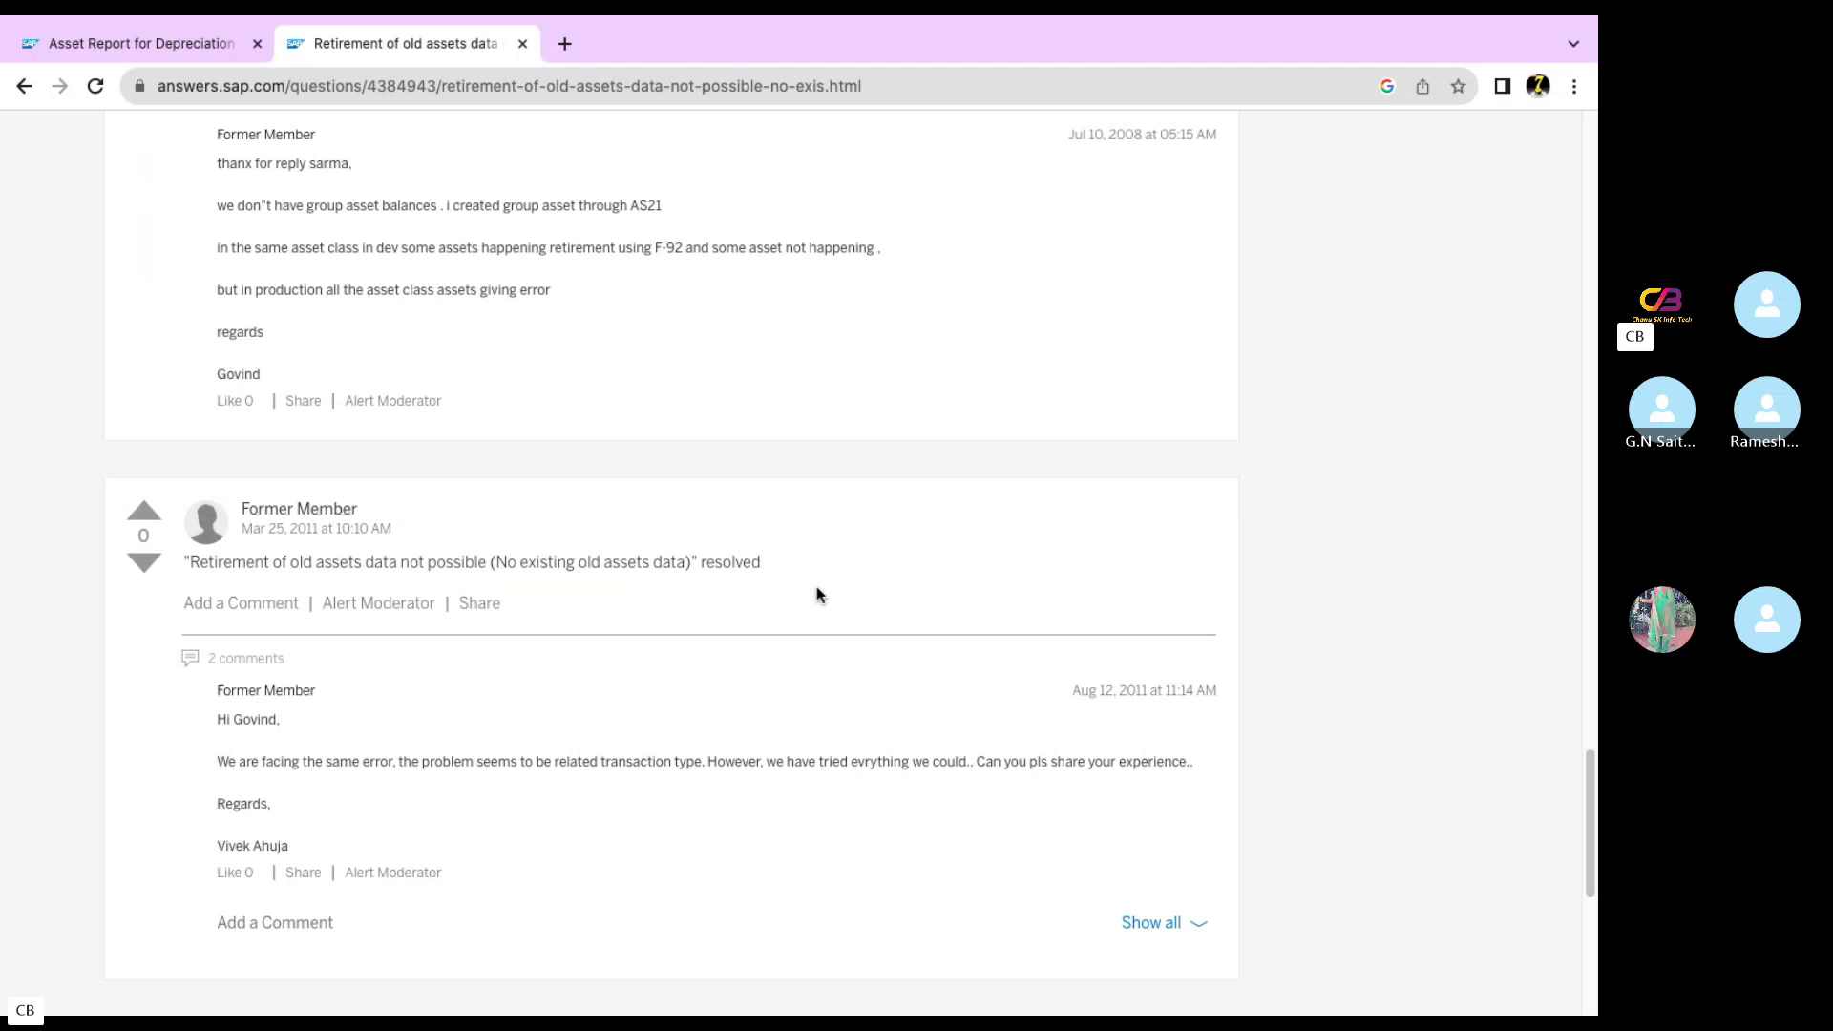
scroll(818, 594, "down", 3)
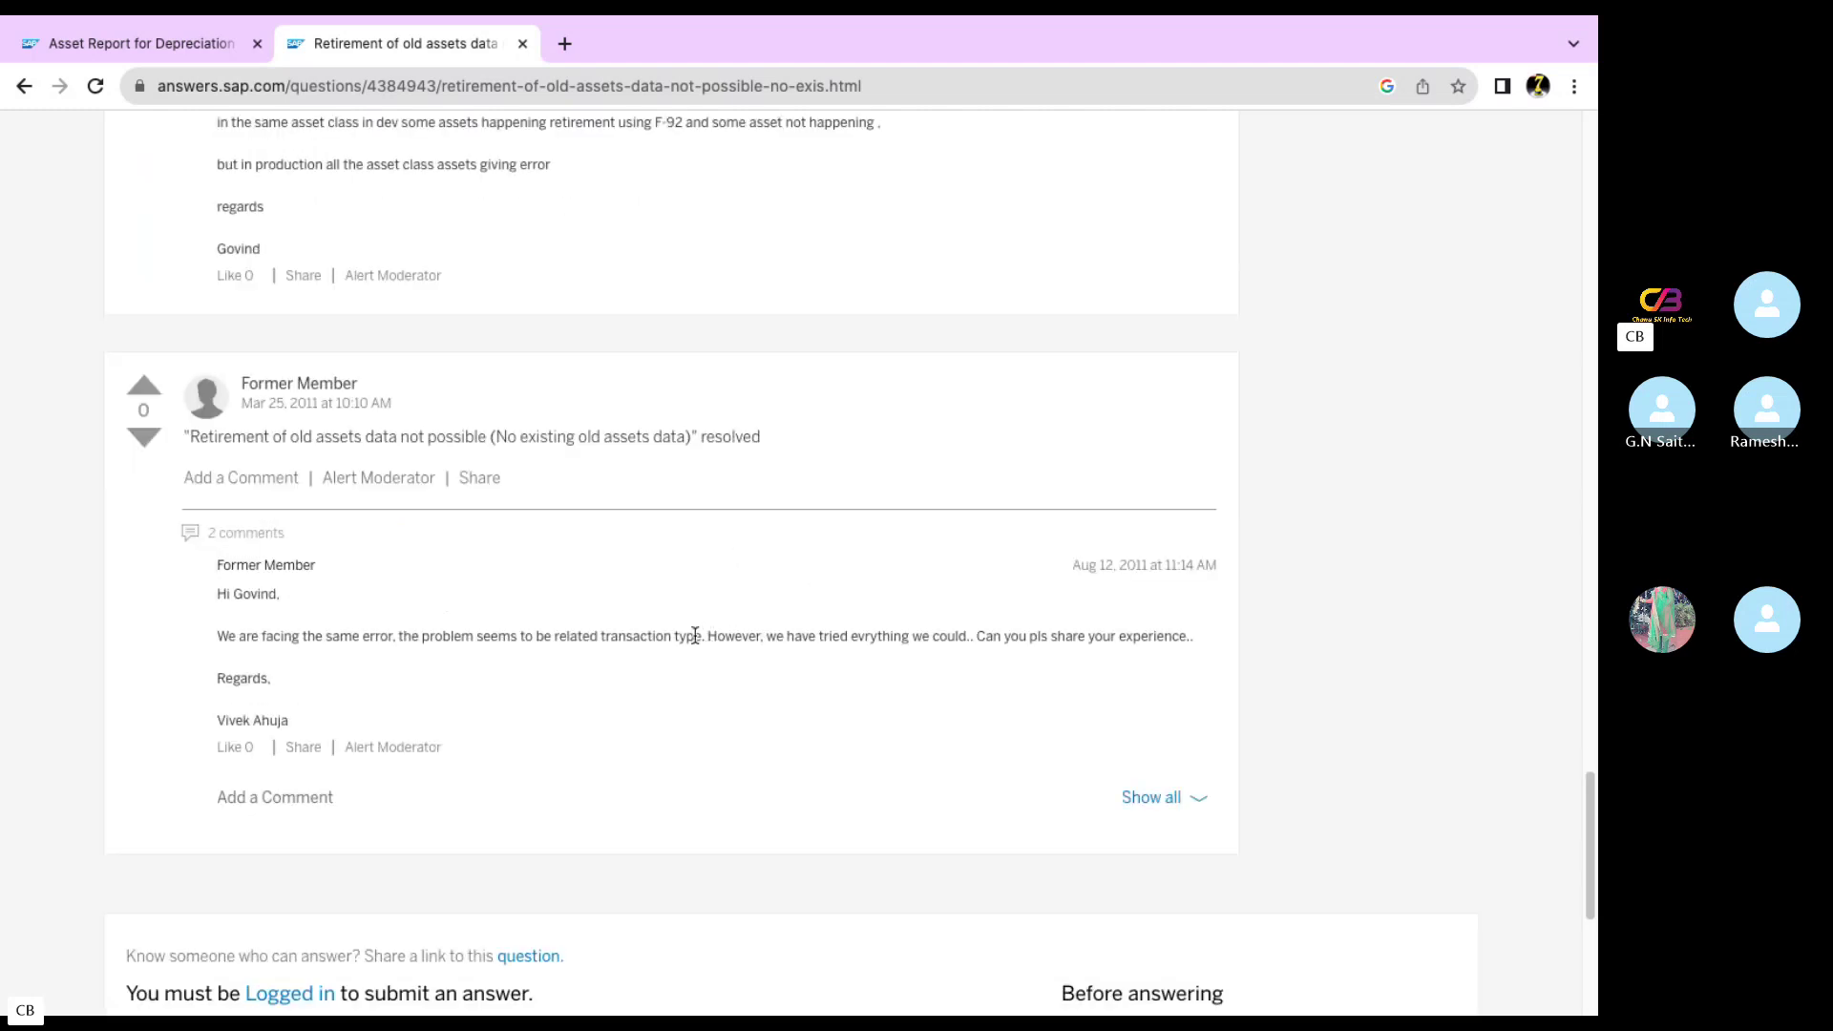
left_click_drag(704, 636, 611, 636)
scroll(538, 516, "up", 2)
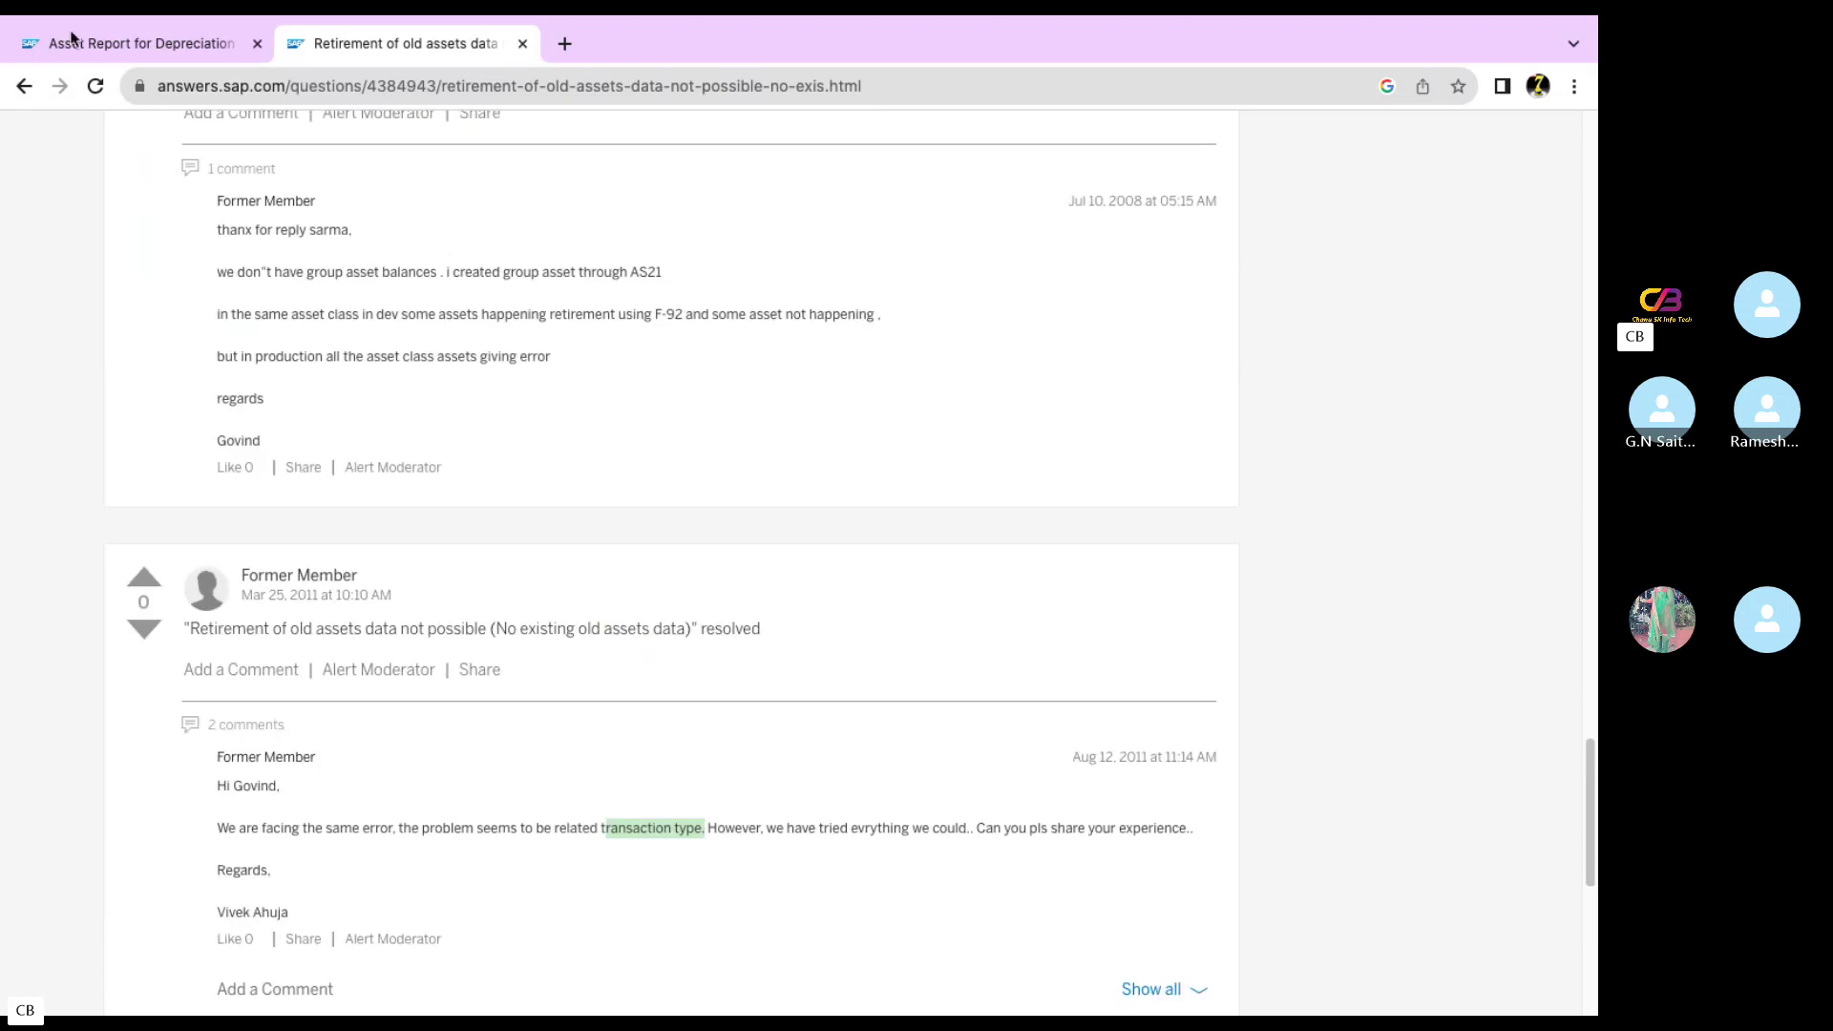
Return to the Google results and open the ABUMN thread on retirement of old assets data
left_click(24, 86)
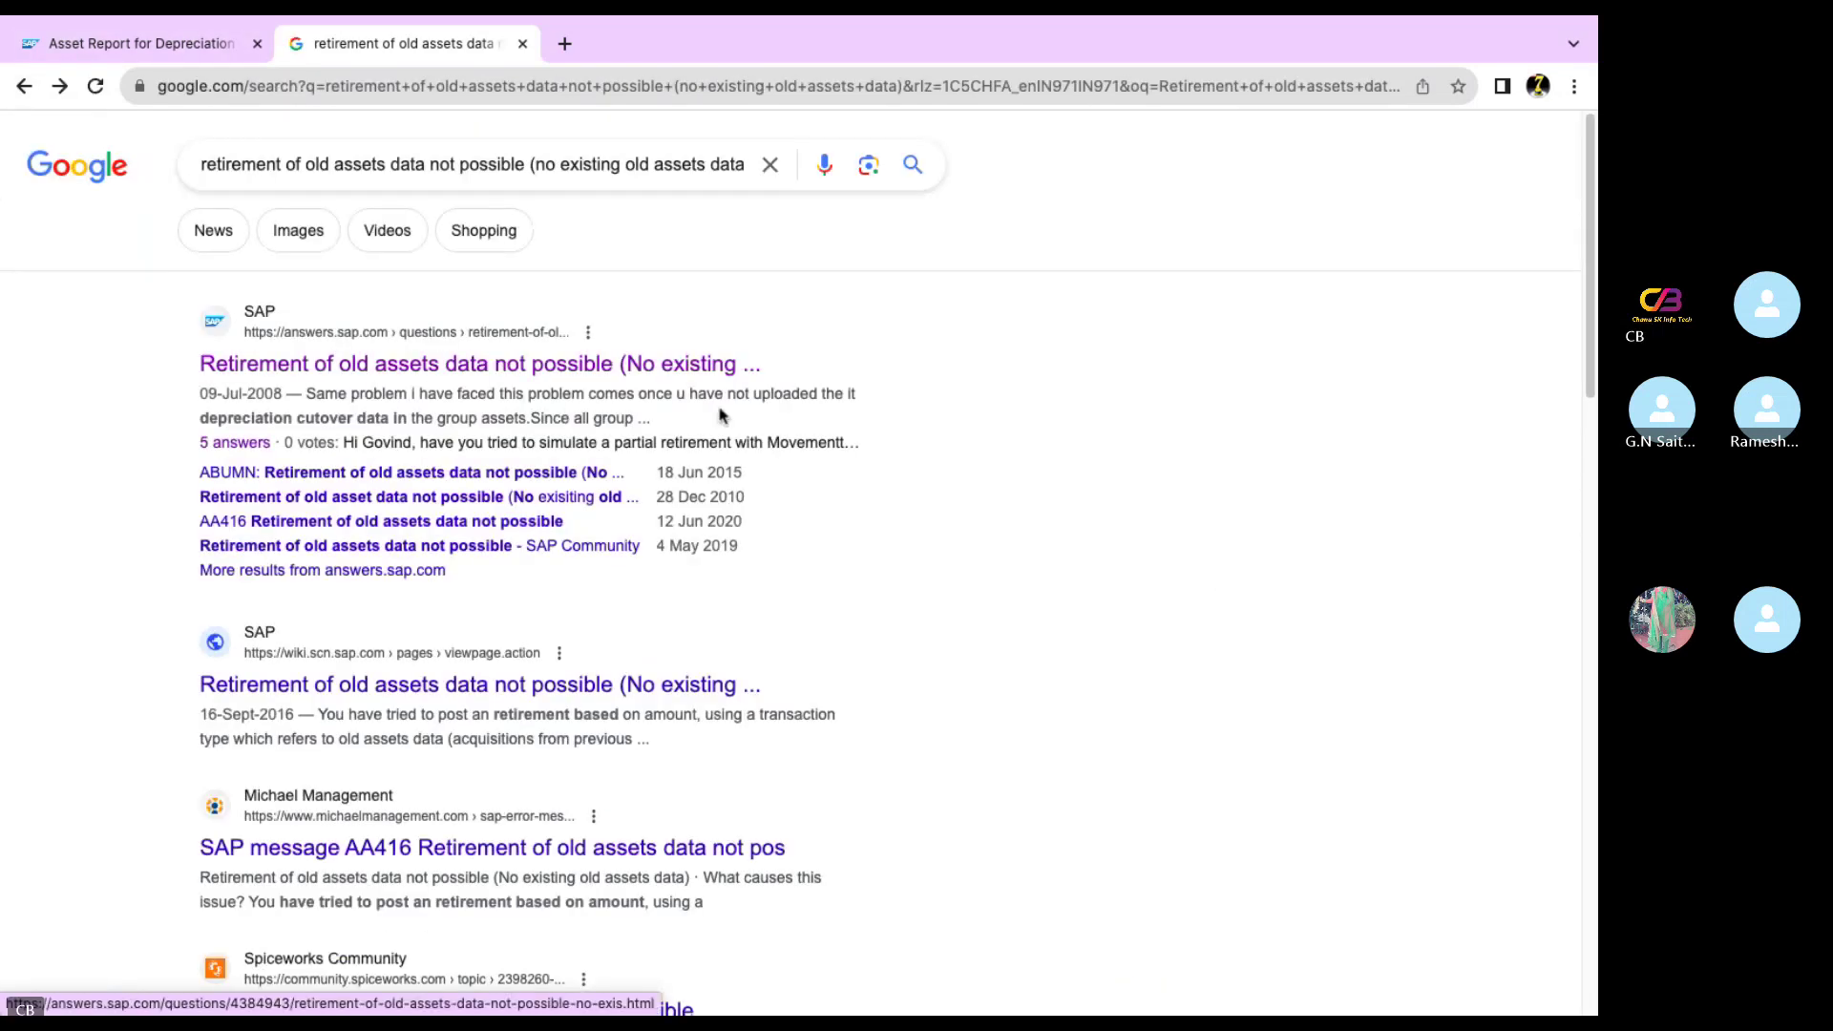
left_click(434, 474)
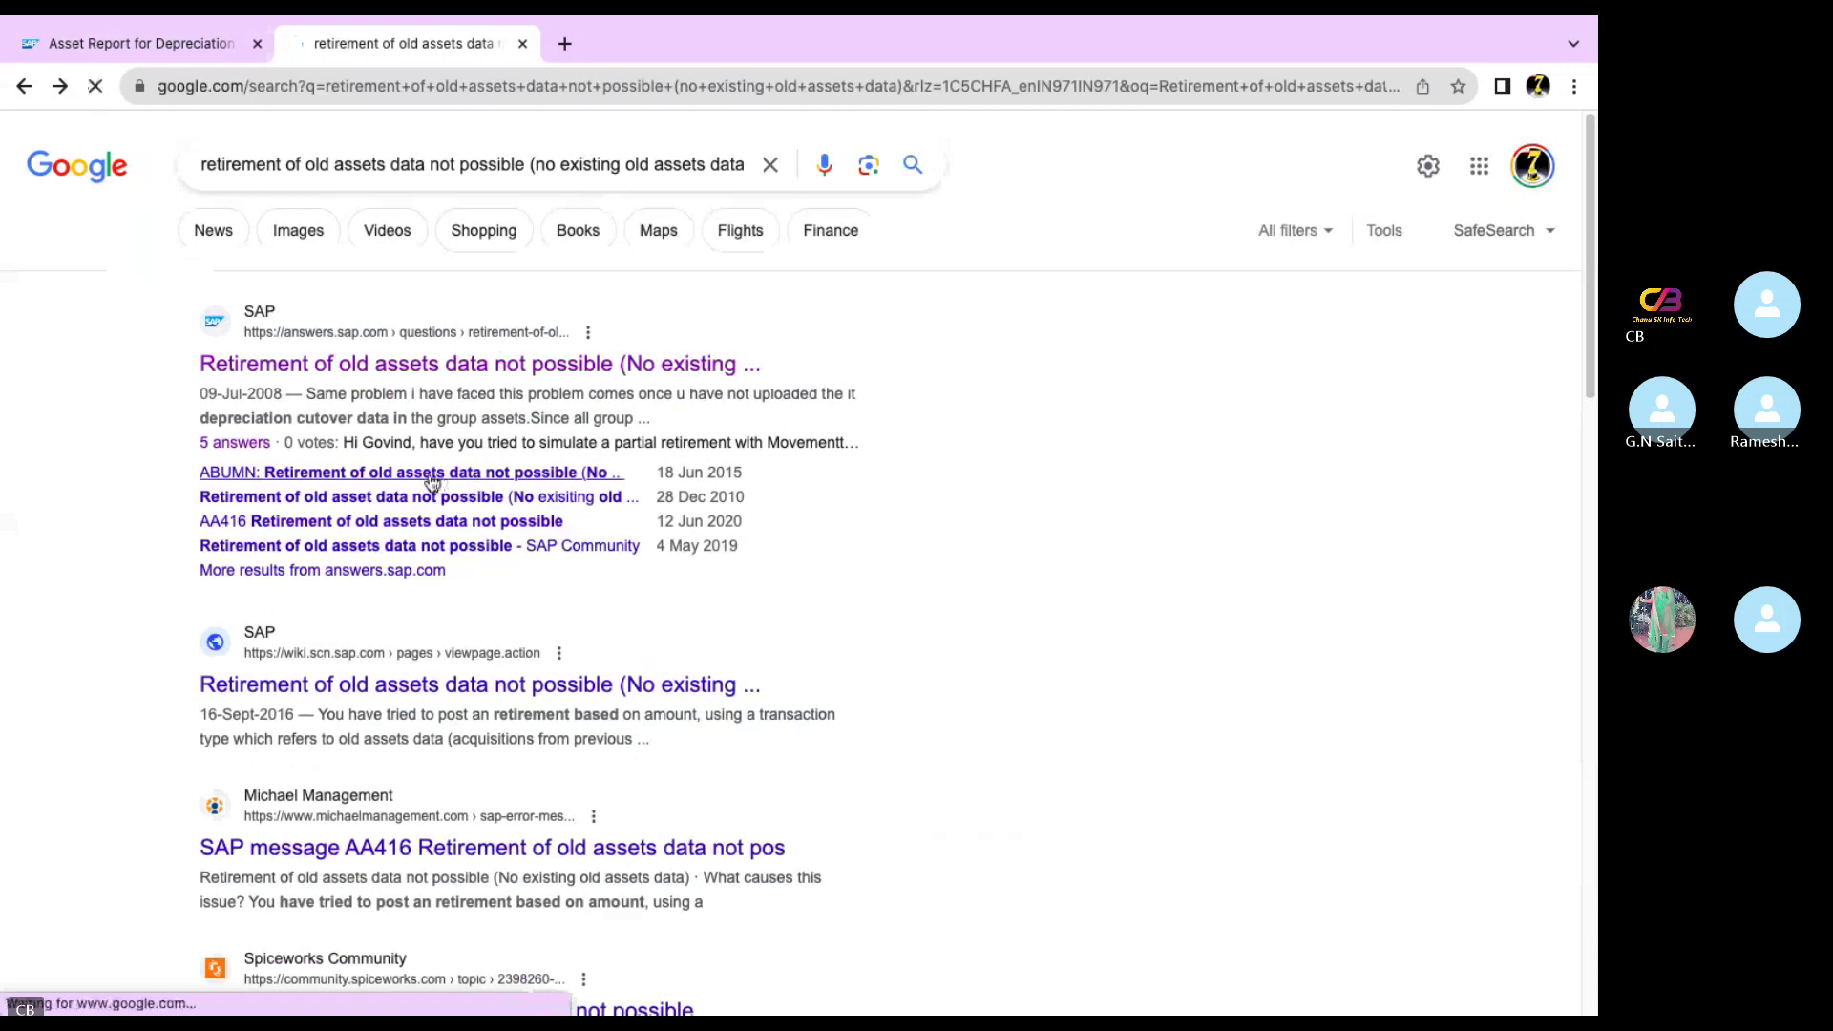
scroll(680, 483, "down", 15)
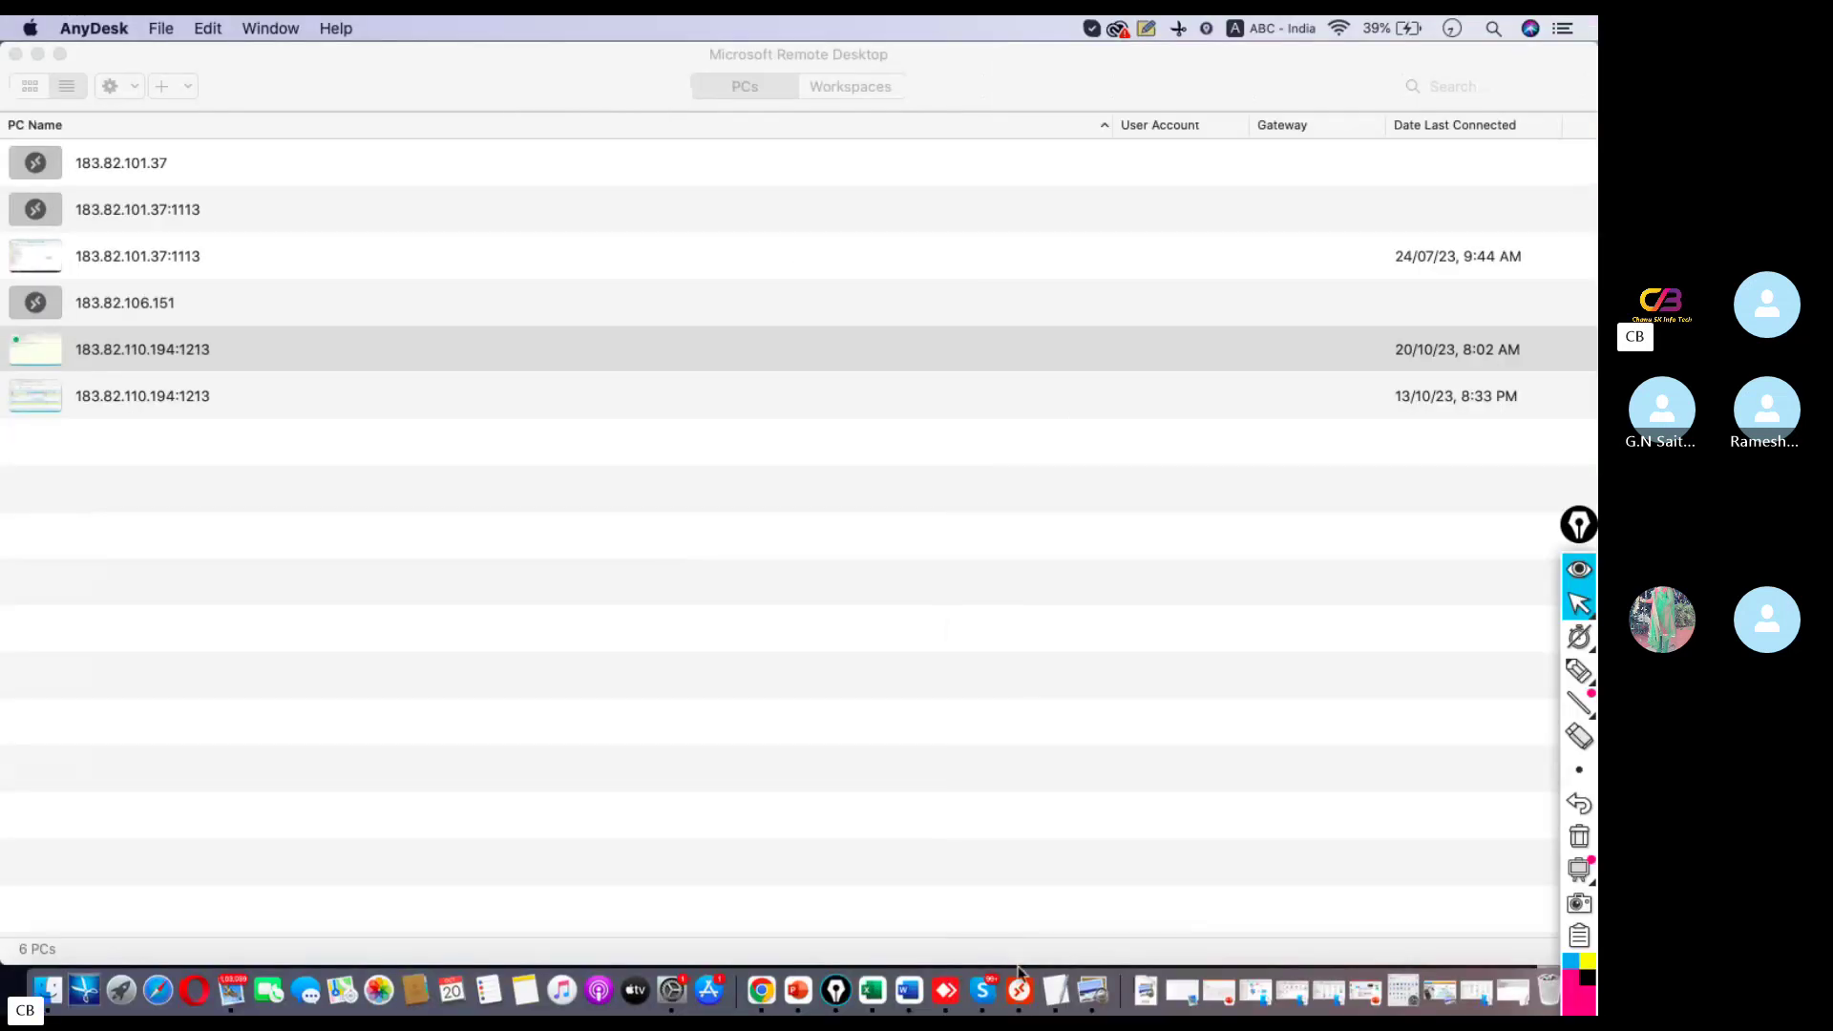
Switch back to the remote SAP session, close the error help, and relate the partial retirement to current-year acquisitions
left_click(1017, 971)
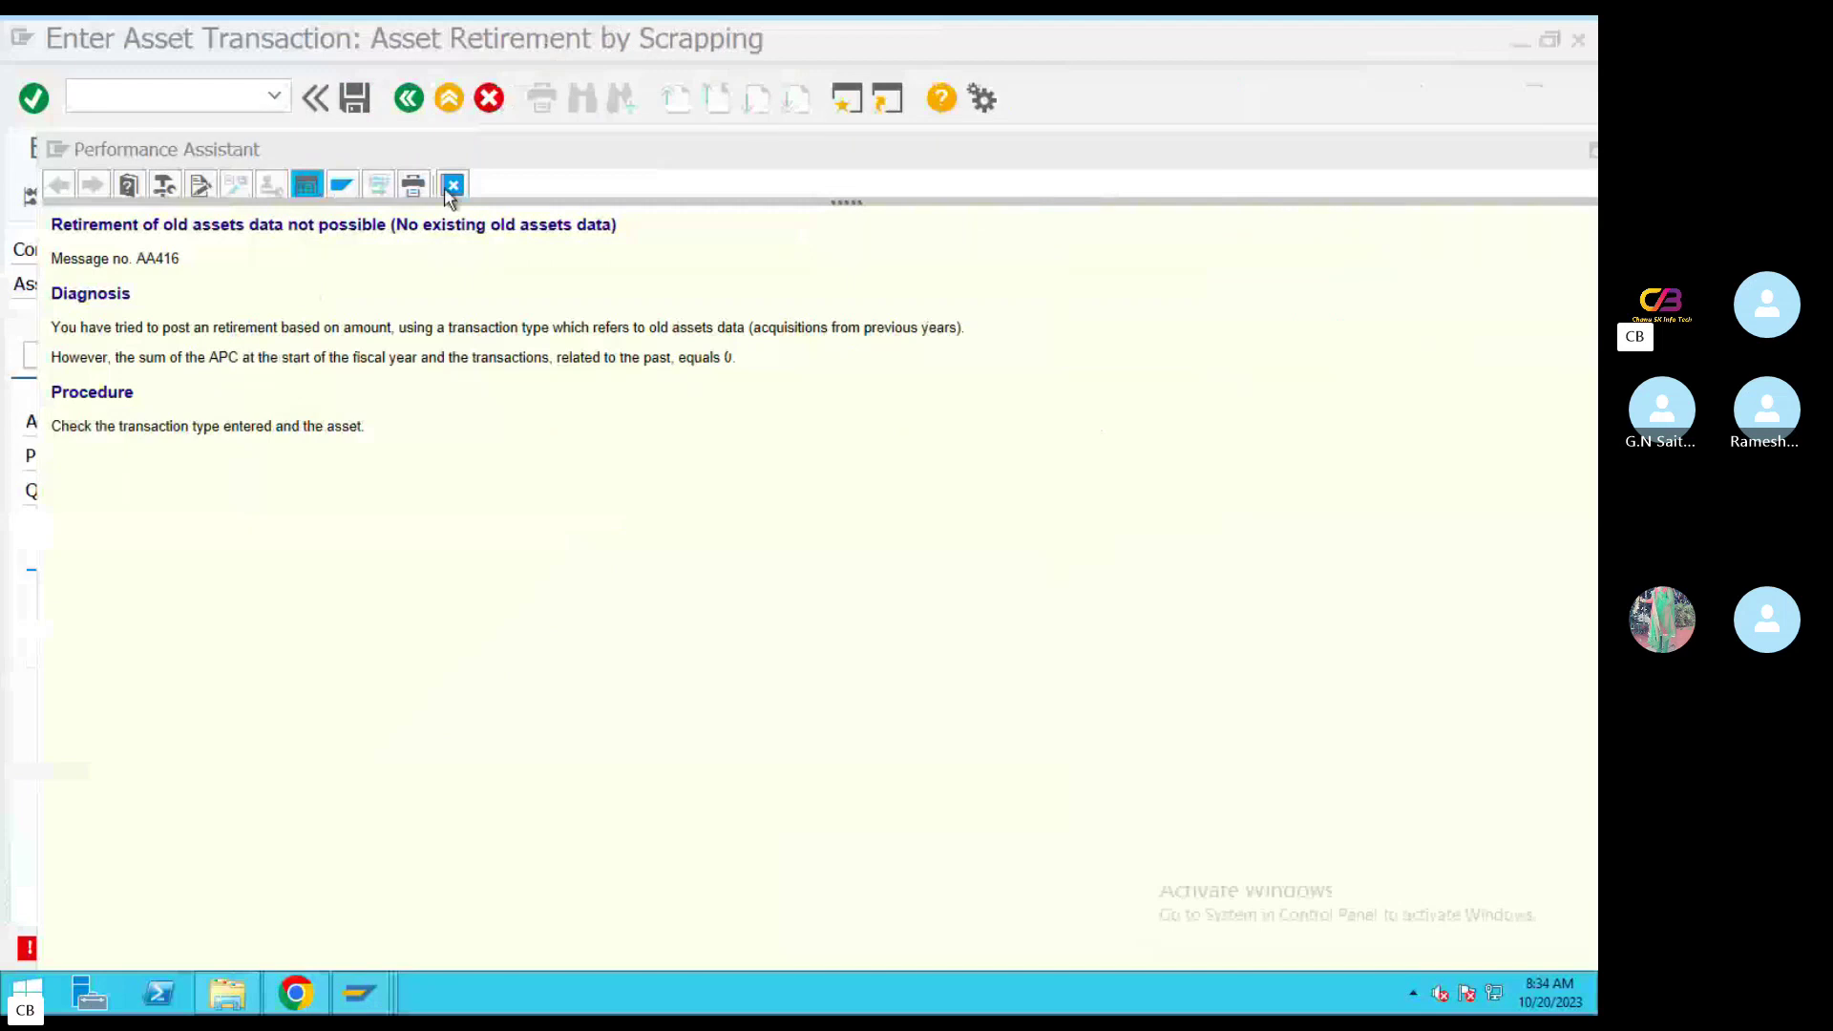
left_click(453, 185)
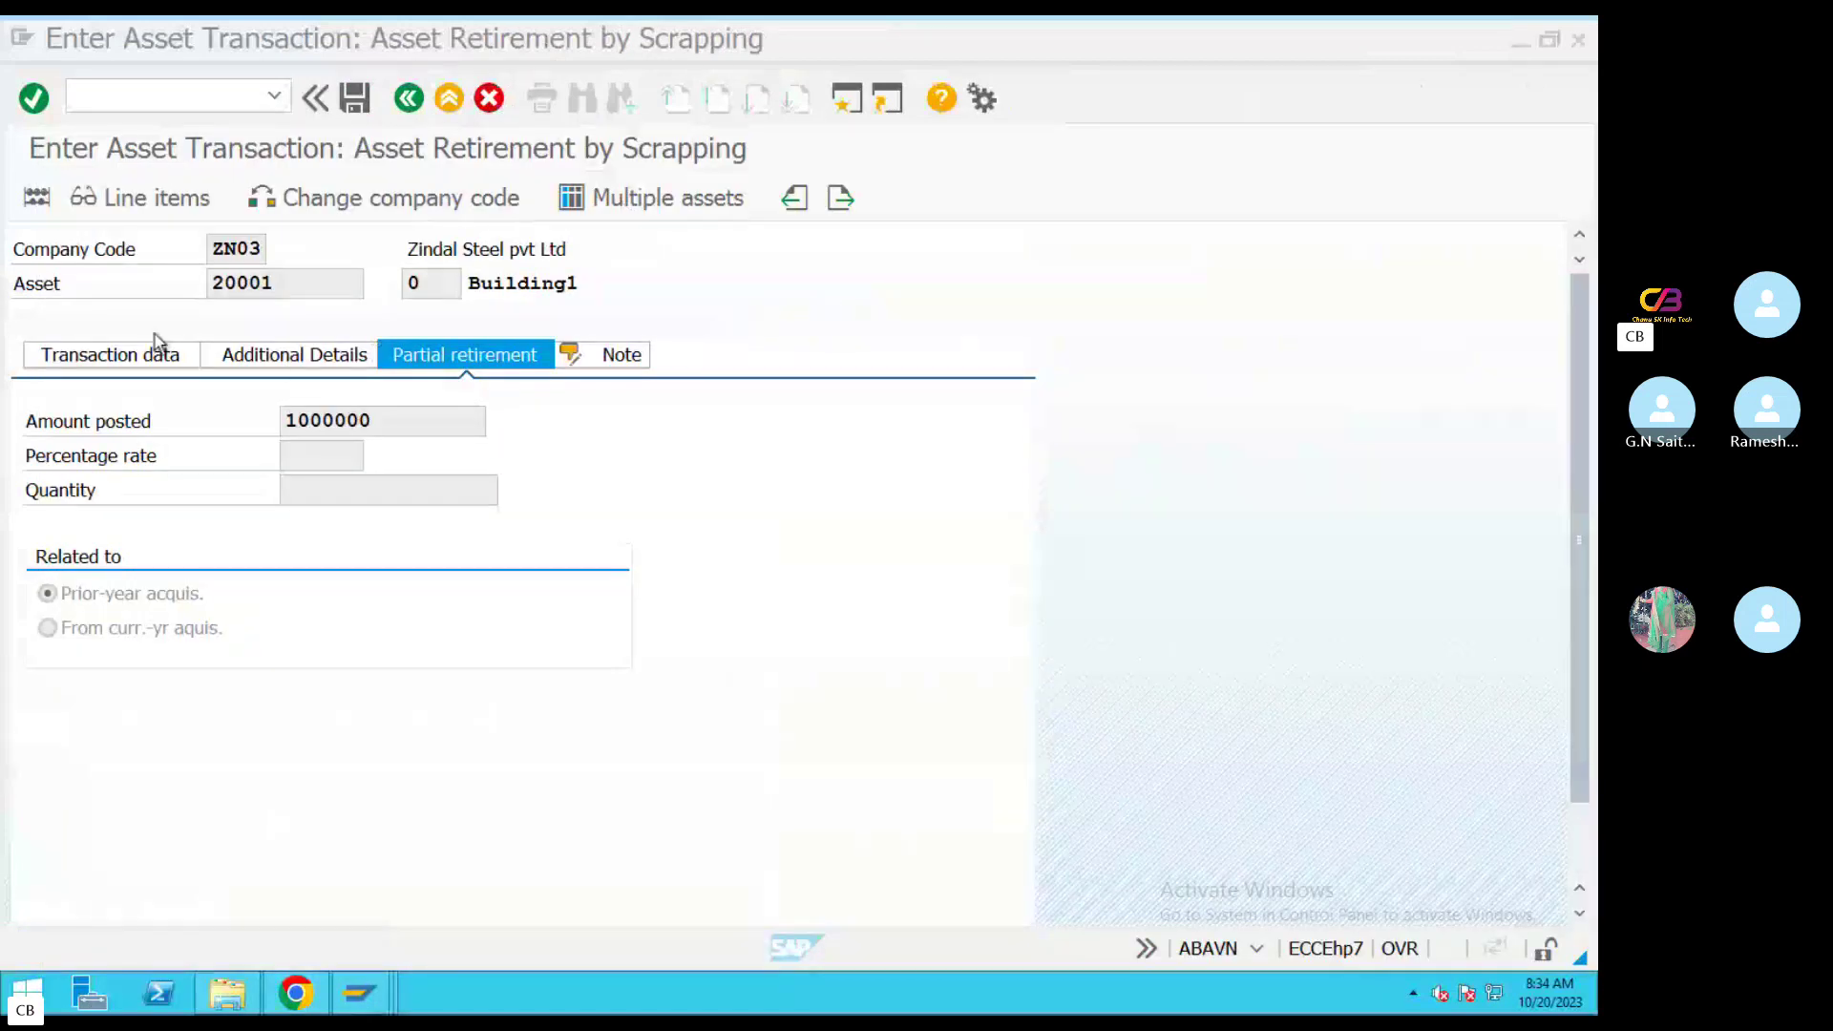
left_click(129, 355)
left_click(468, 354)
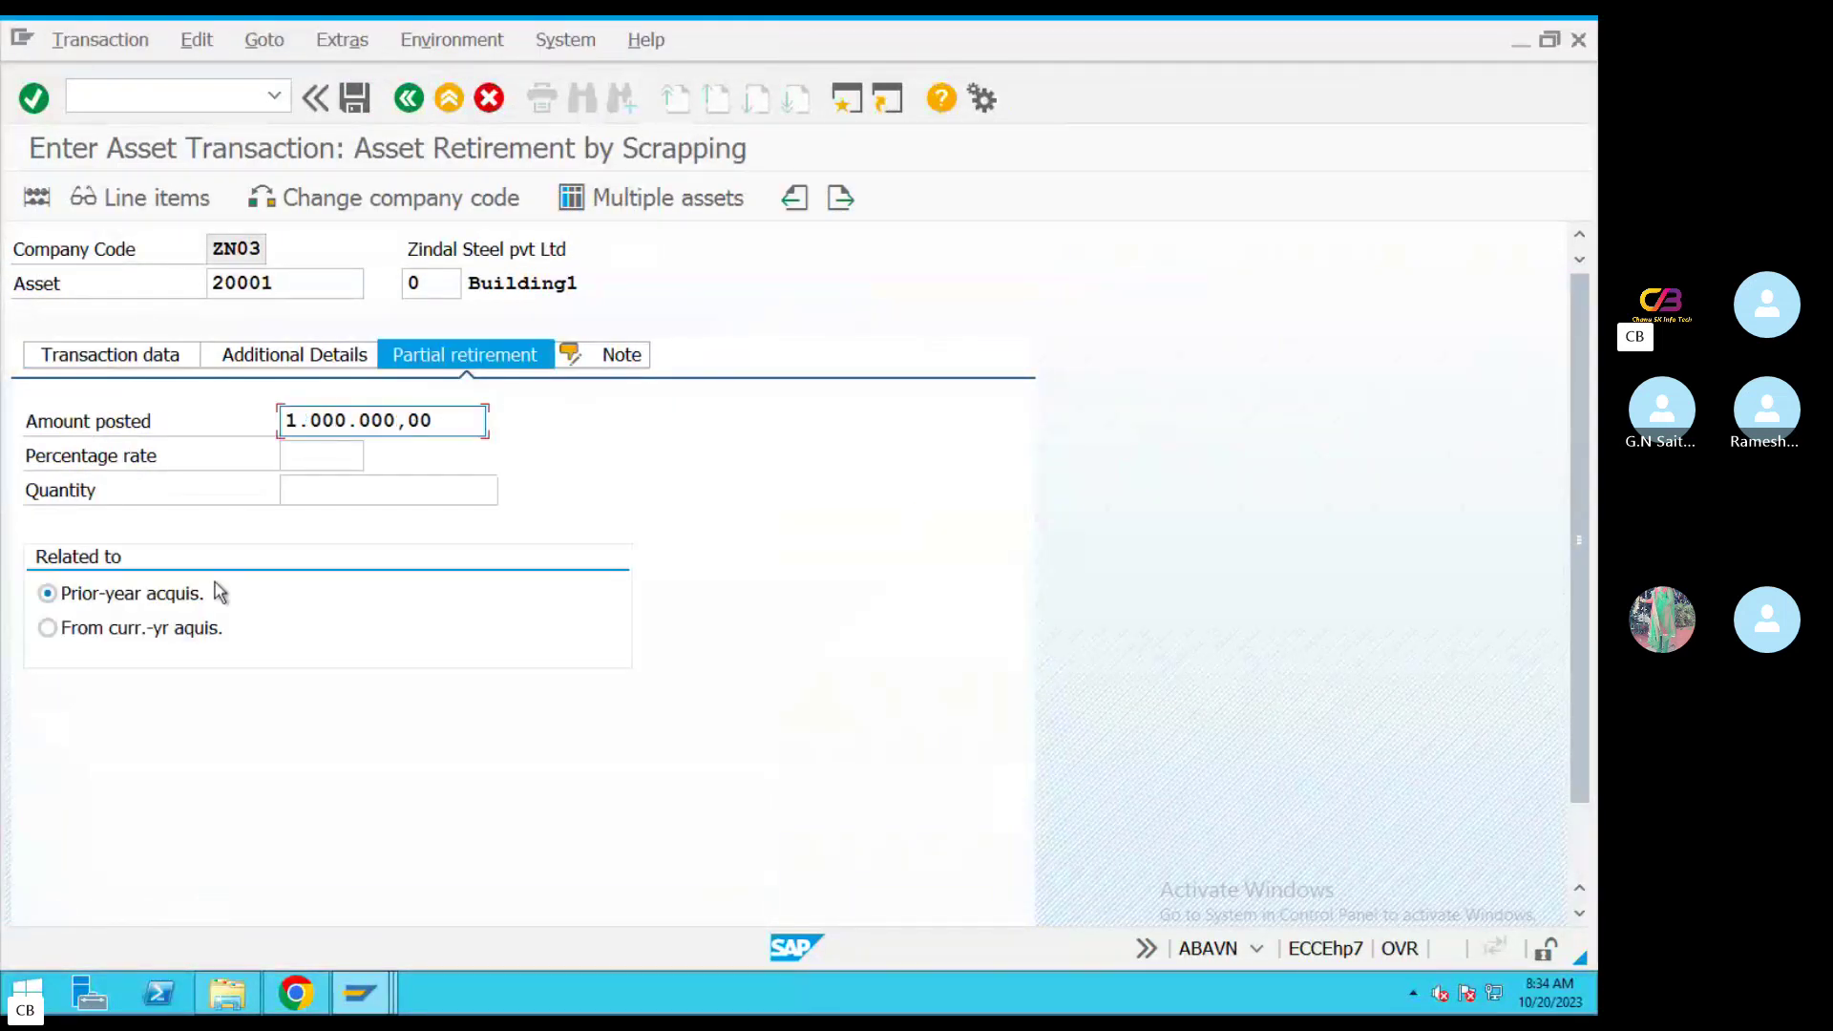
left_click(96, 628)
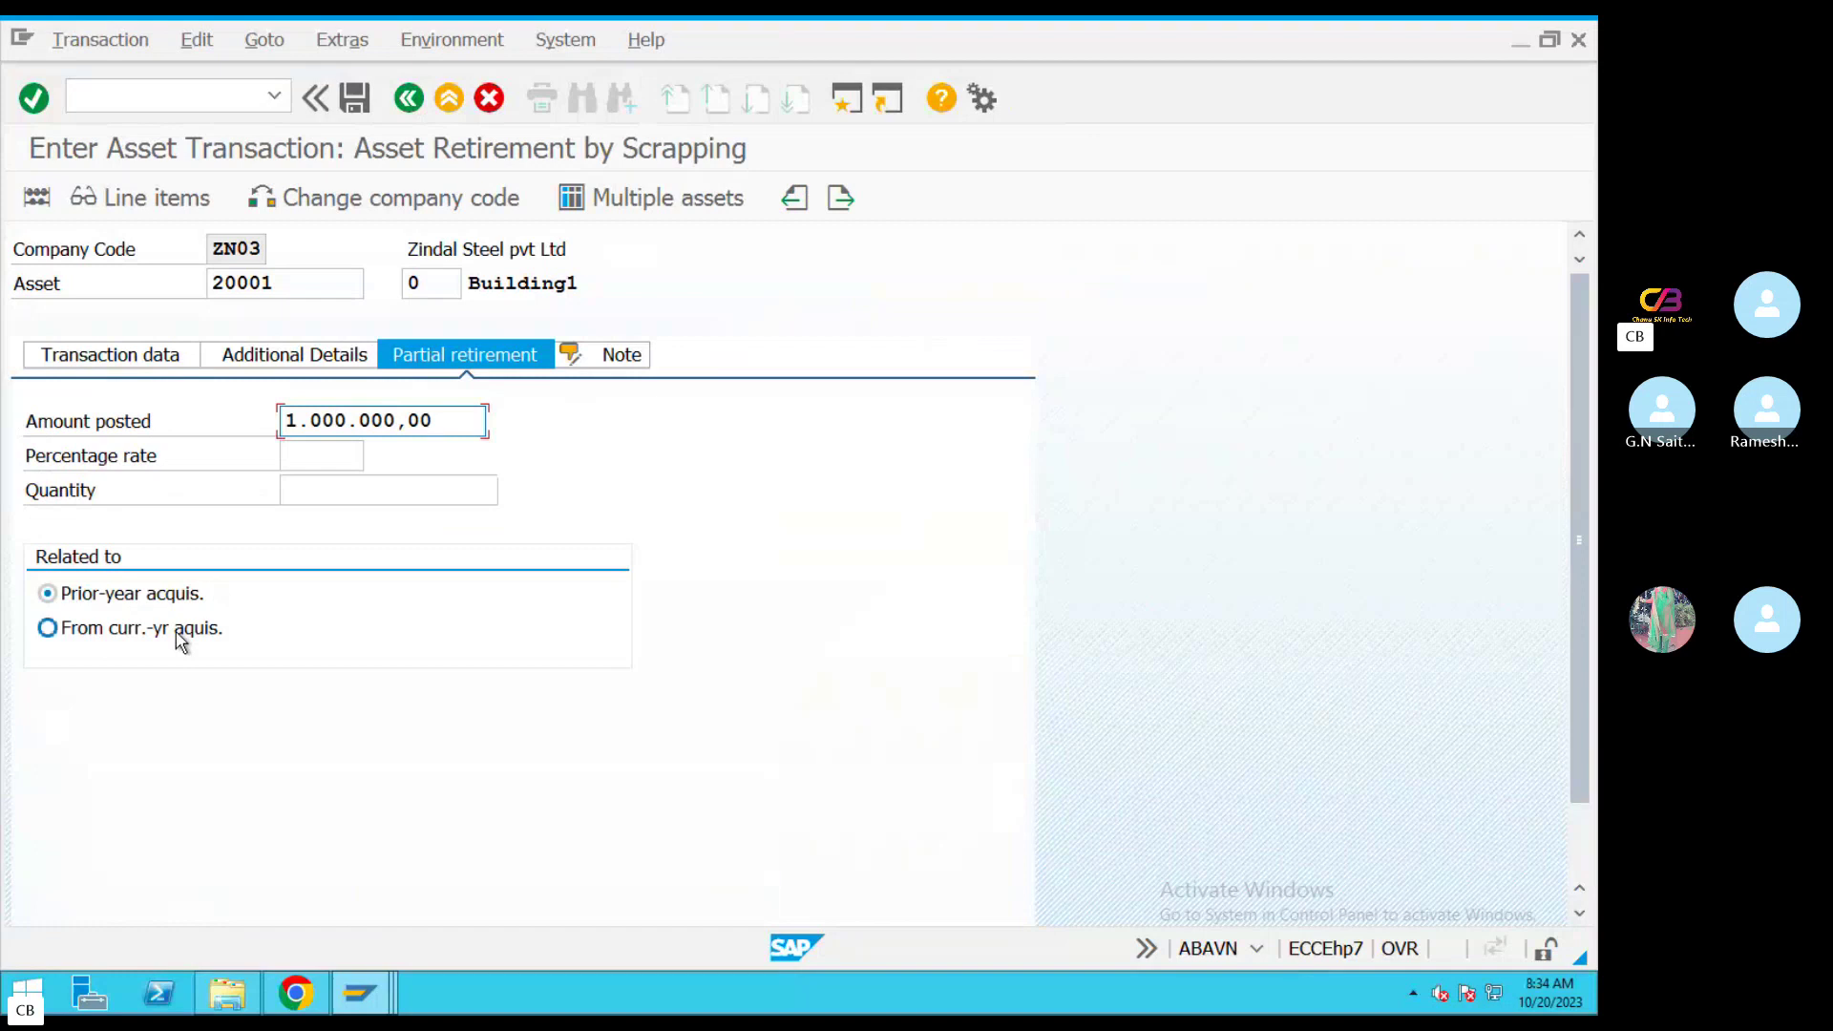
Display the asset line items of the scrapping transaction, close them, and simulate the posting document
left_click(181, 197)
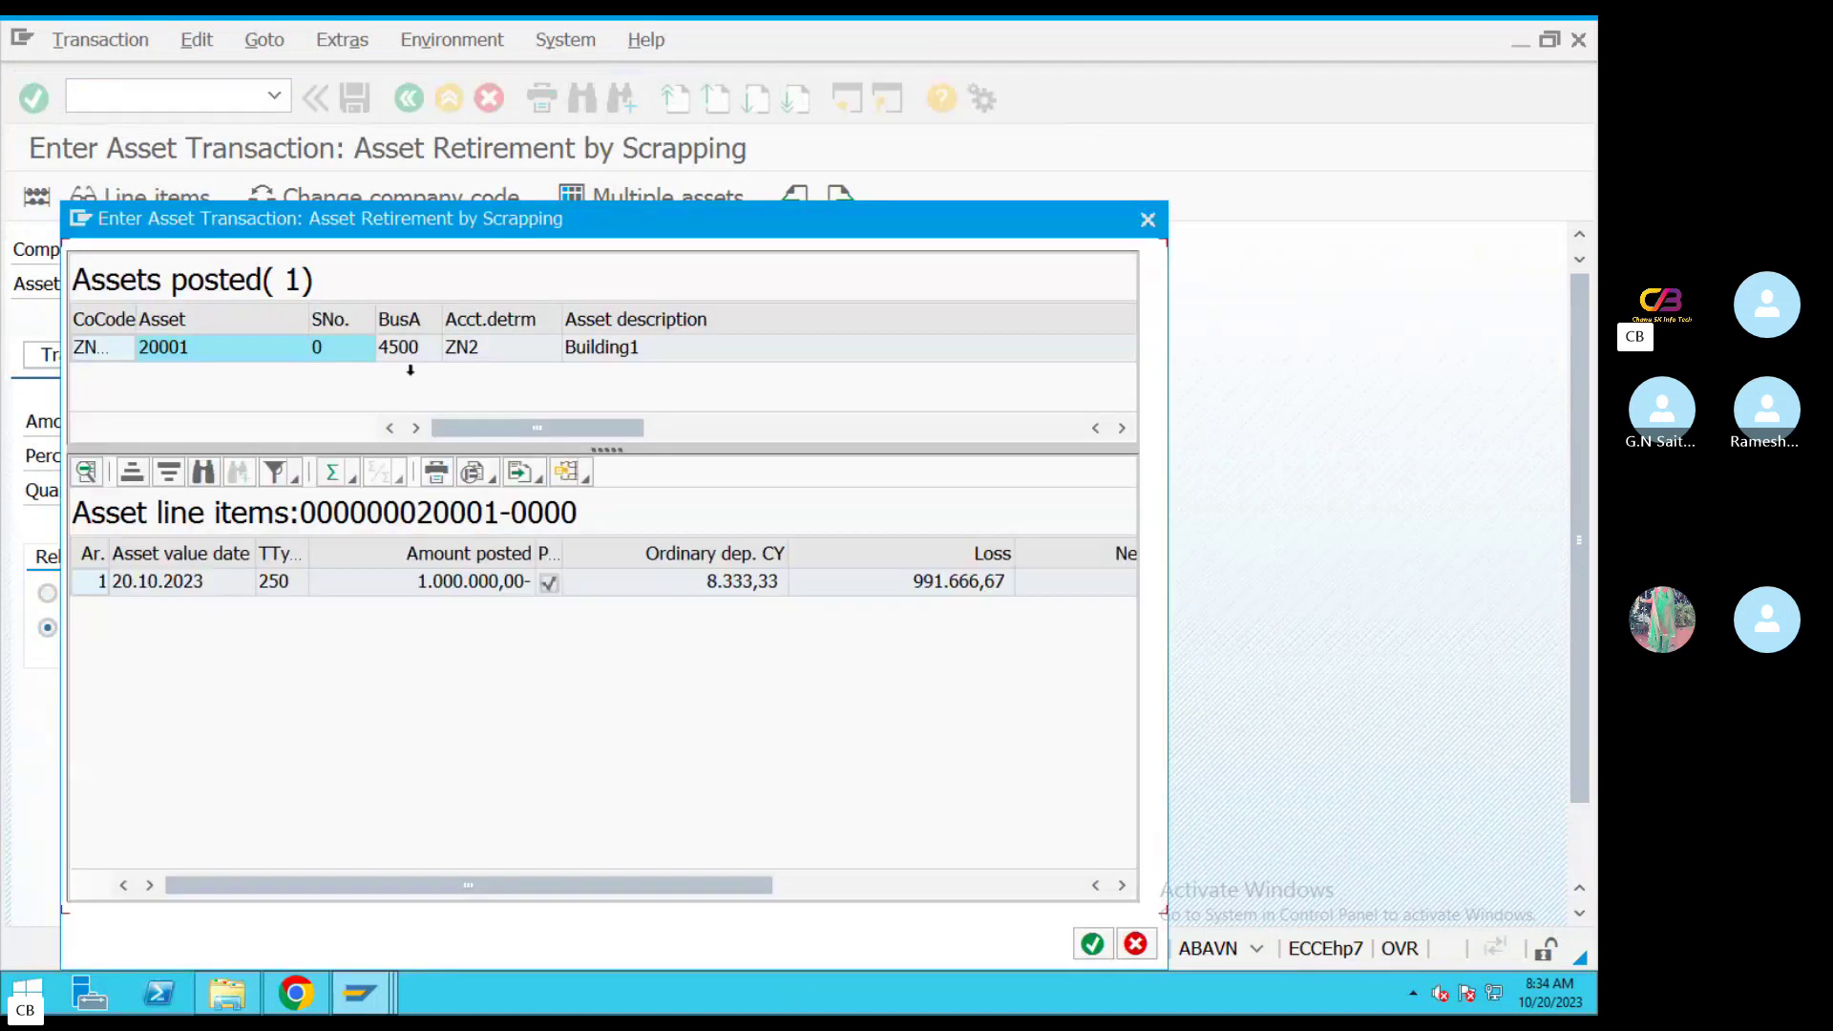
left_click(1093, 946)
left_click(36, 197)
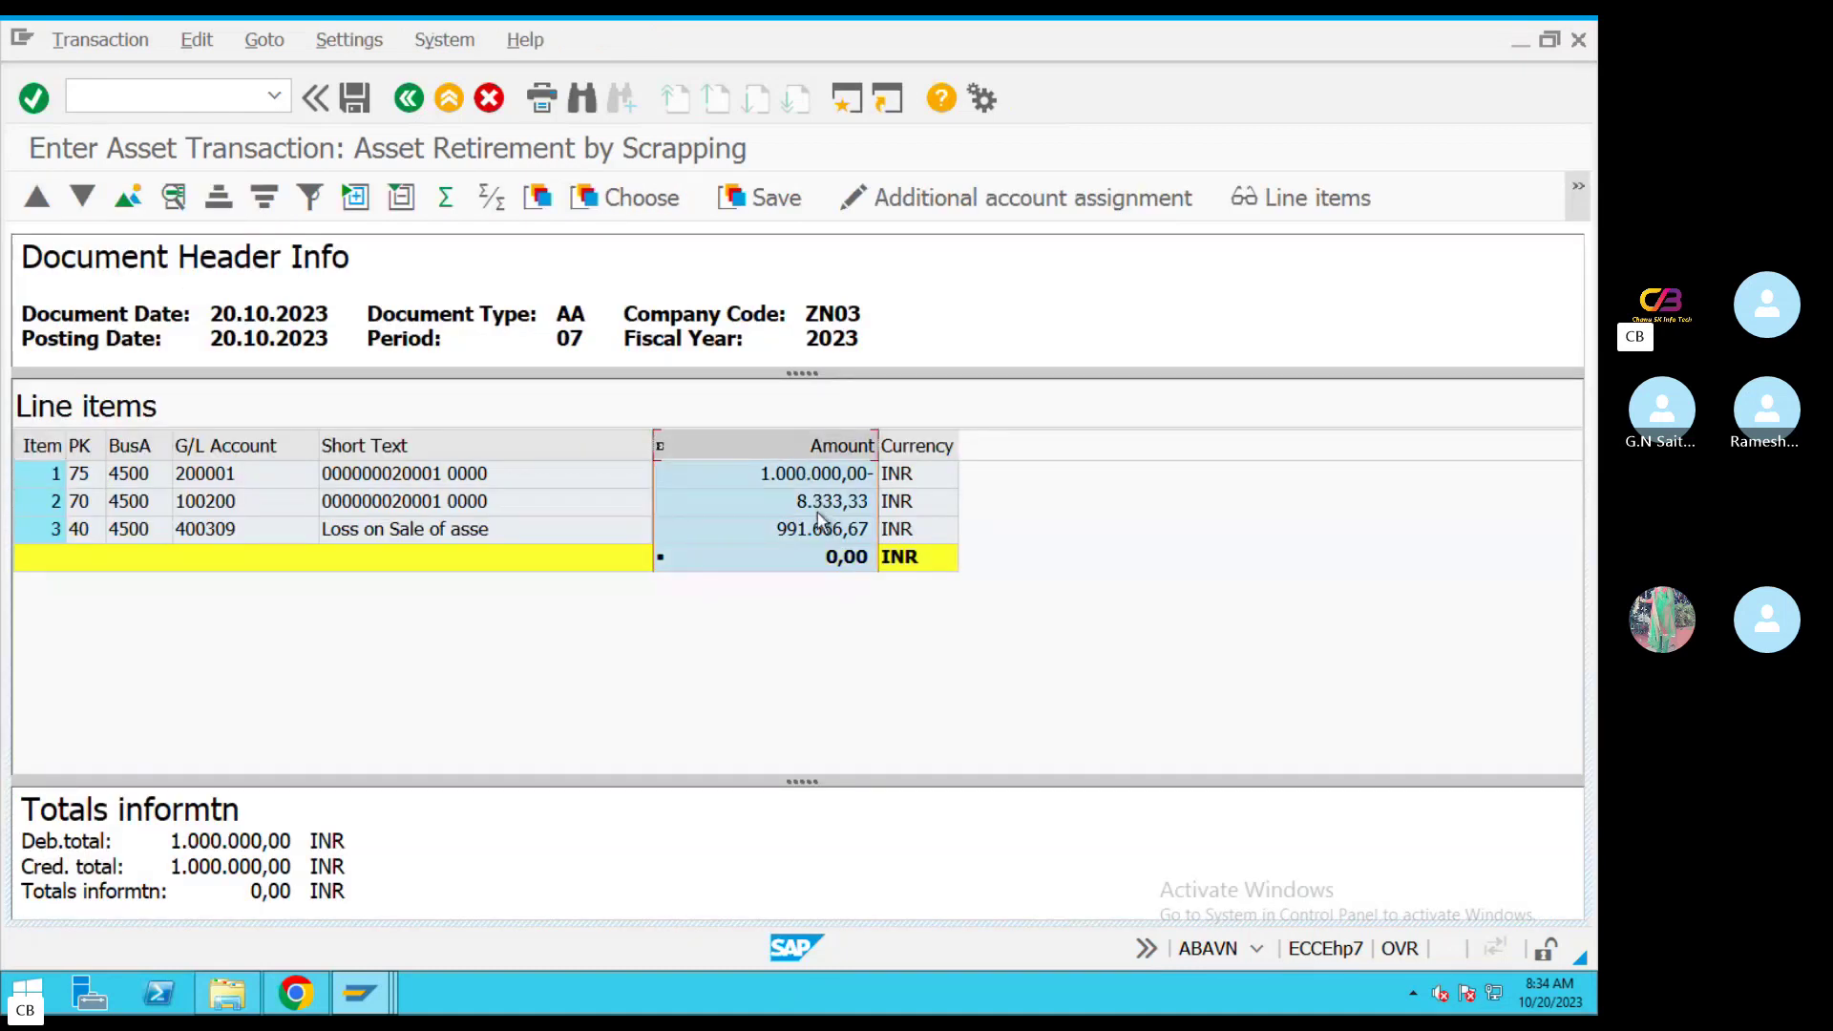
Examine the simulated document's line items, comparing the asset, accumulated depreciation and loss on sale entries
left_click(770, 538)
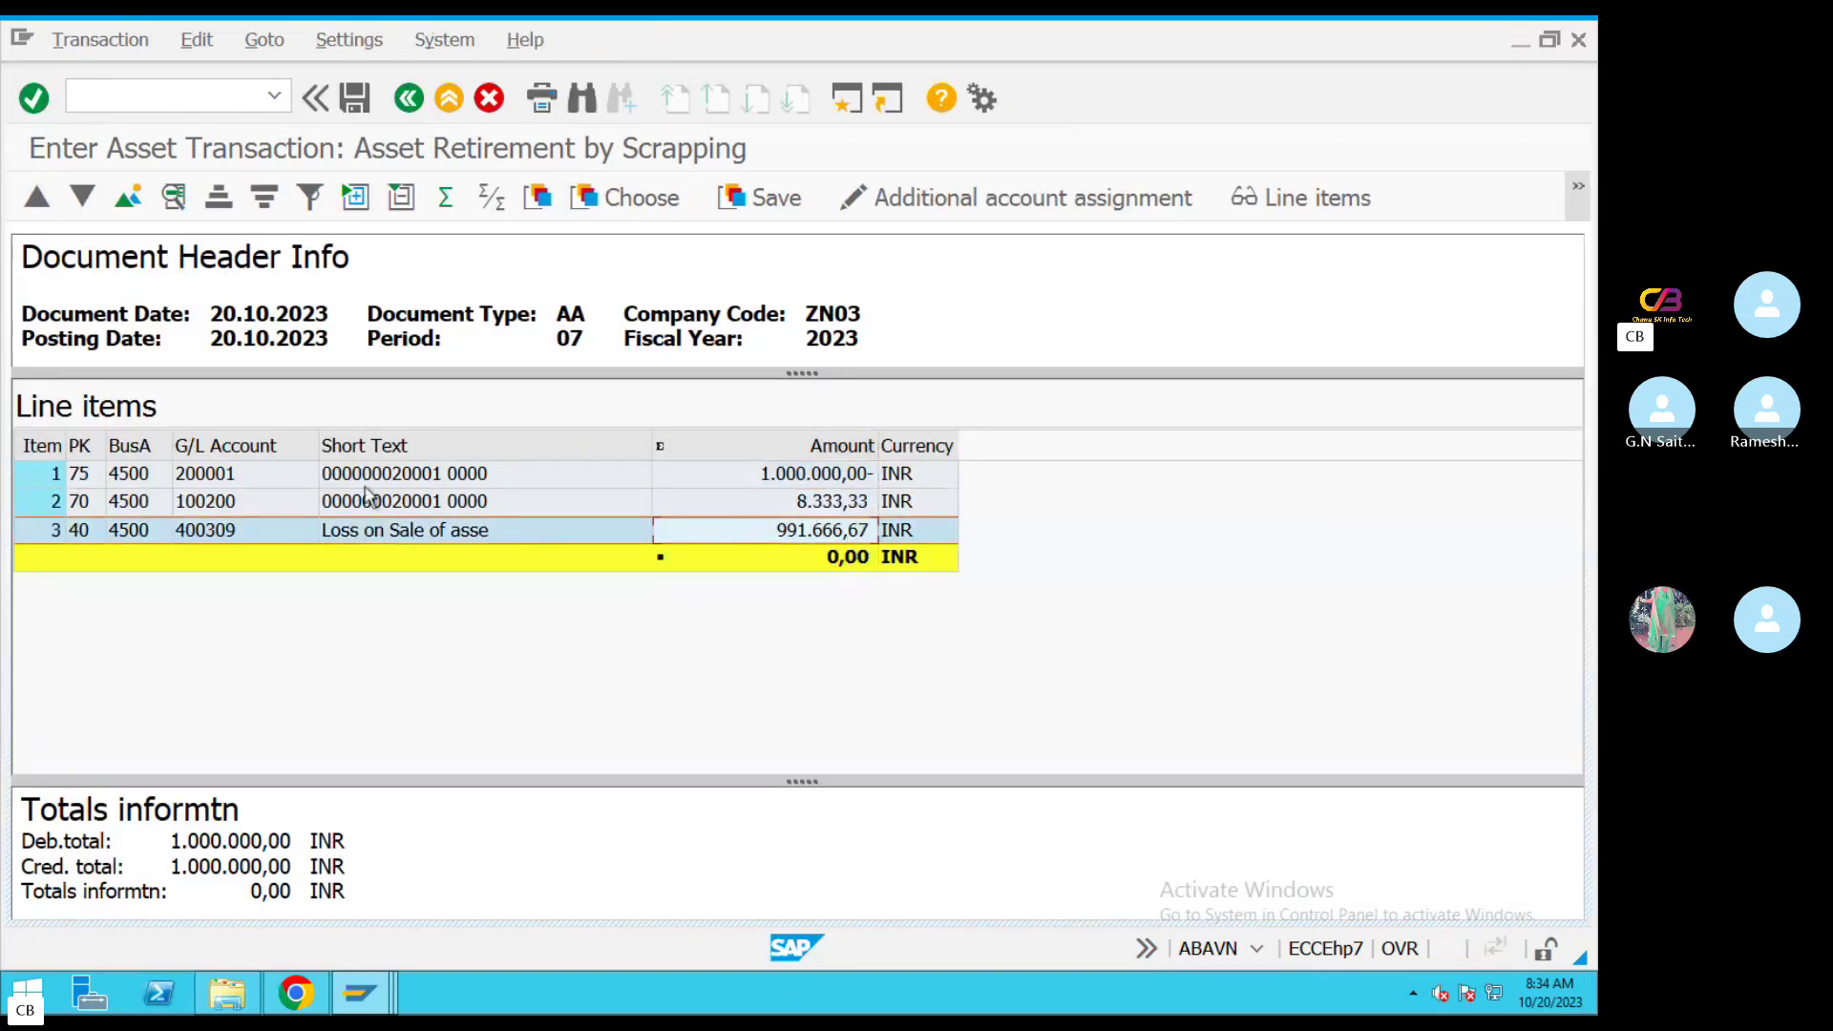
left_click(474, 477)
left_click(466, 531)
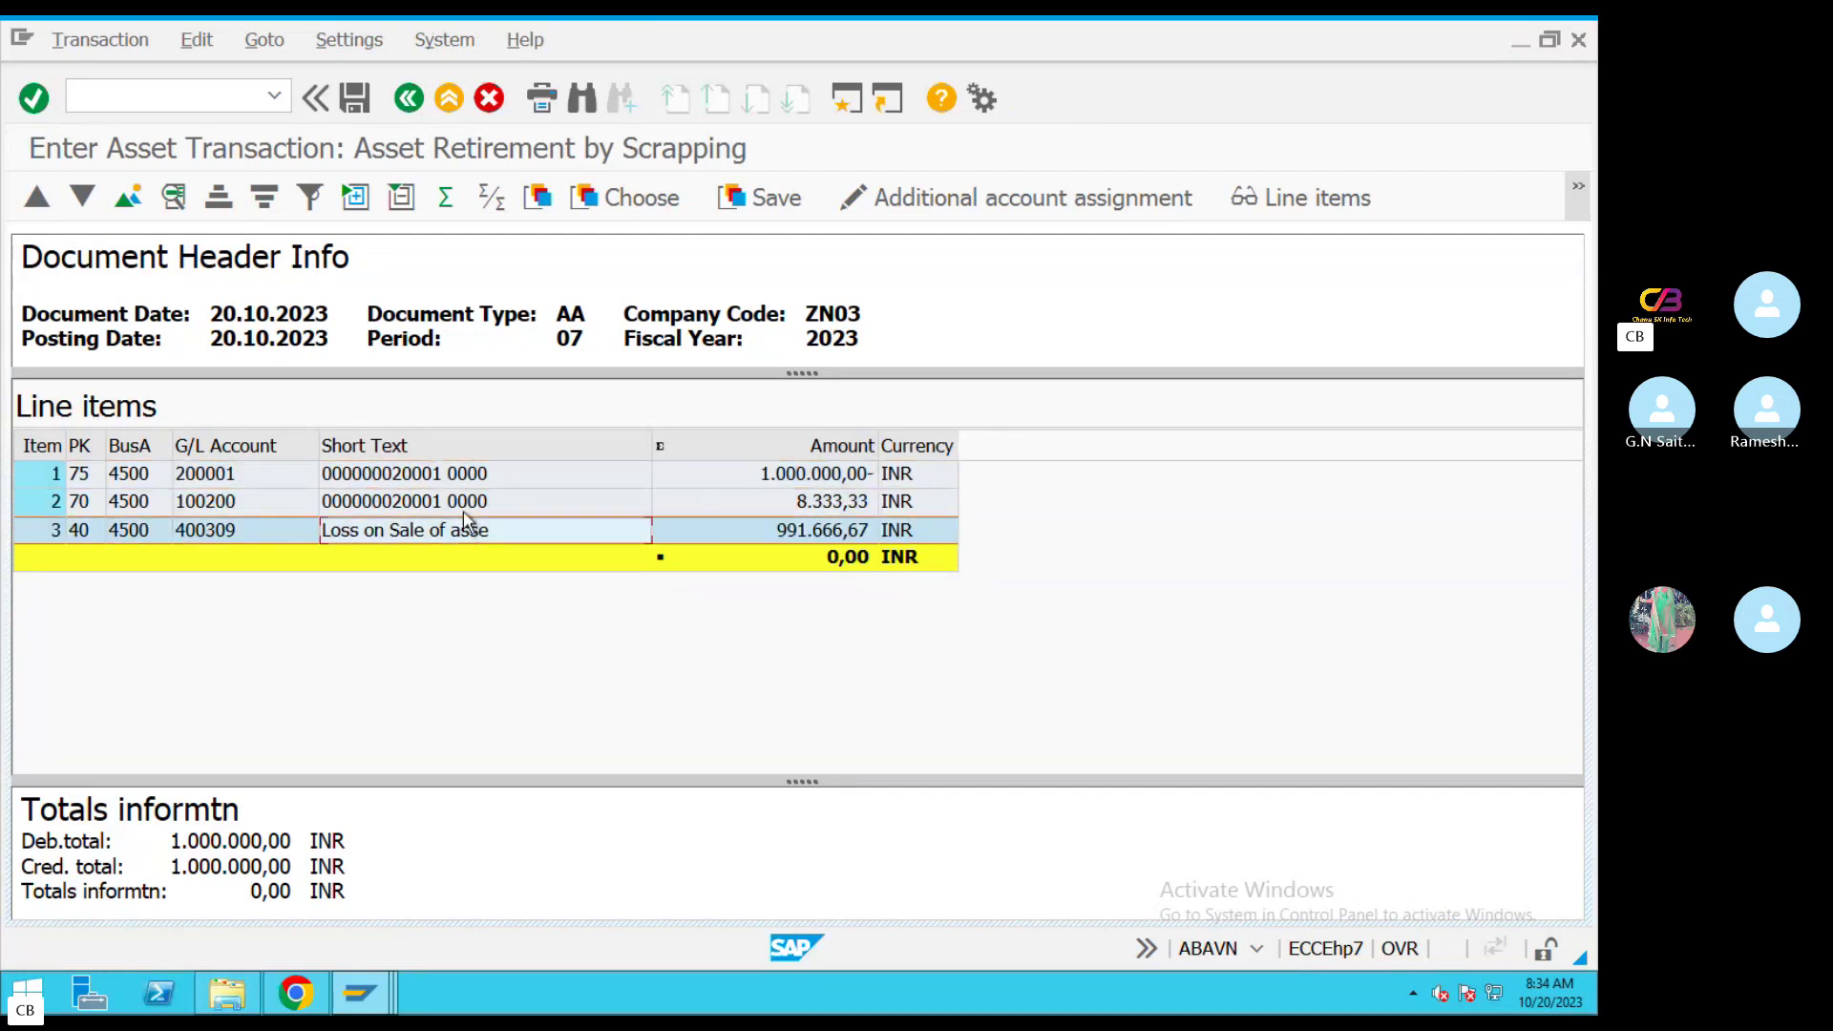
key("Up")
key("Up")
key("Down")
key("Down")
key("Up")
key("Up")
key("Down")
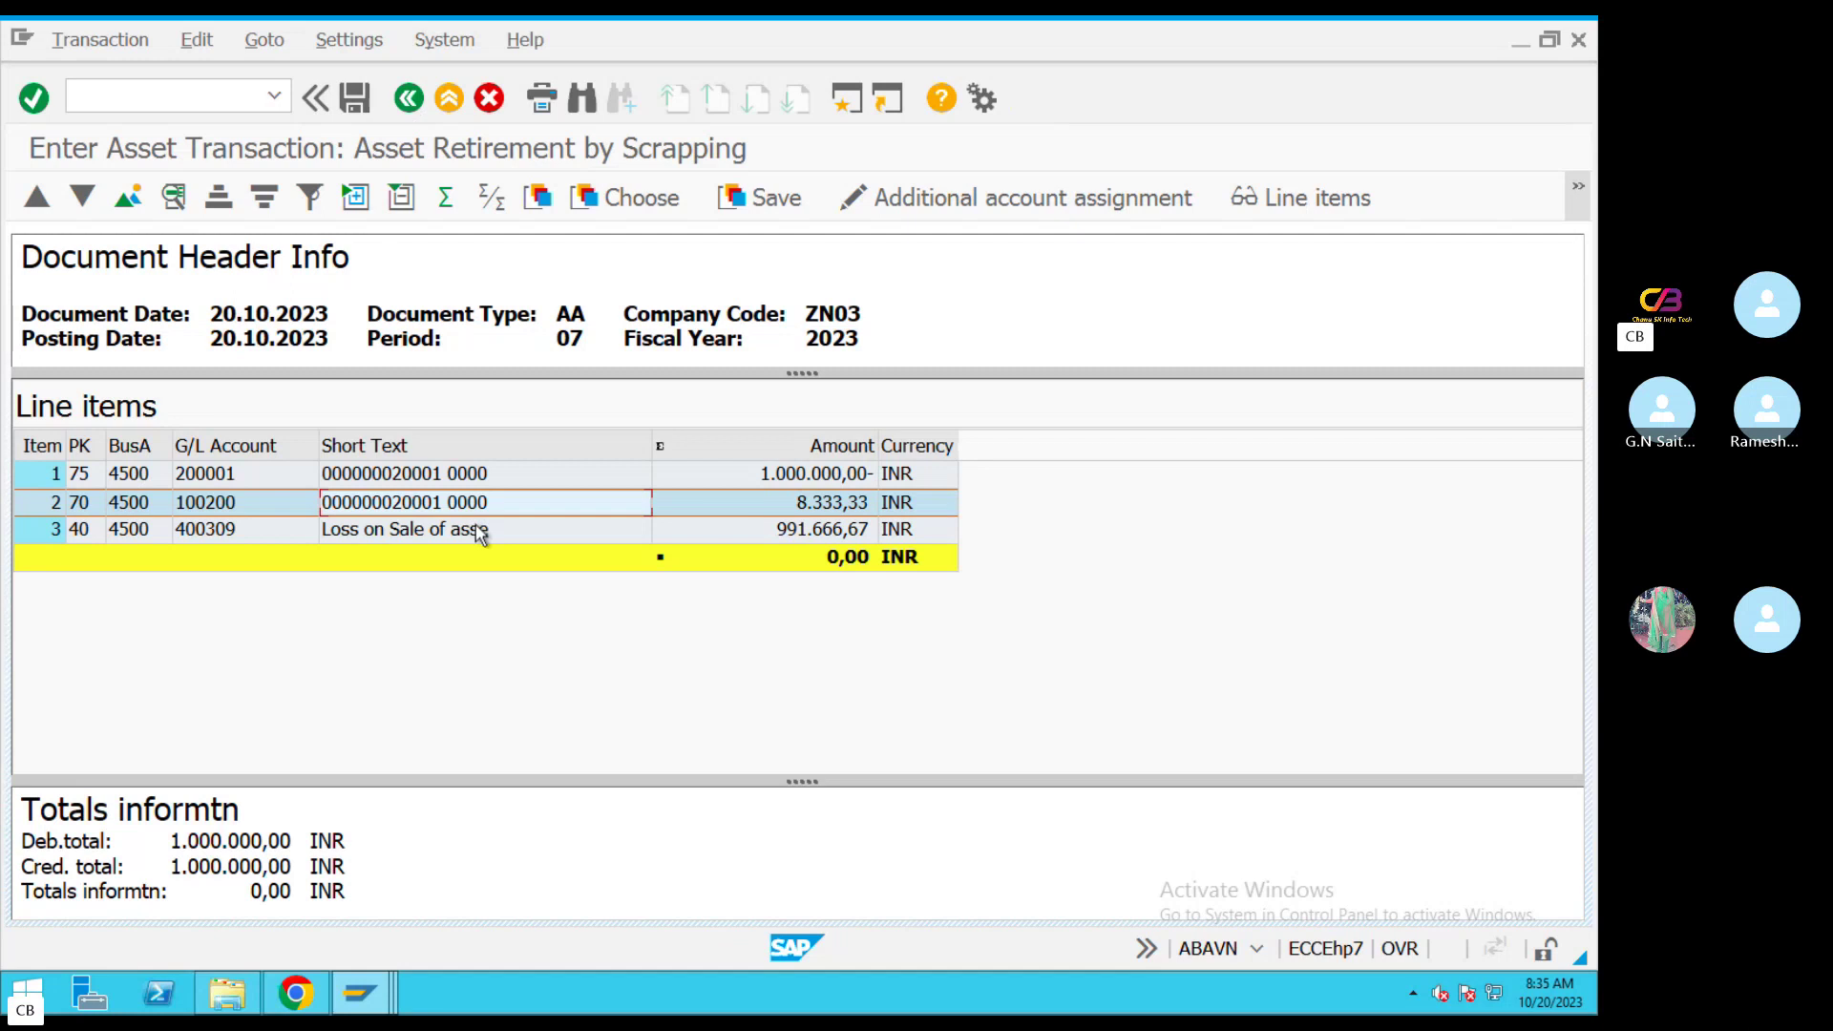
left_click(480, 531)
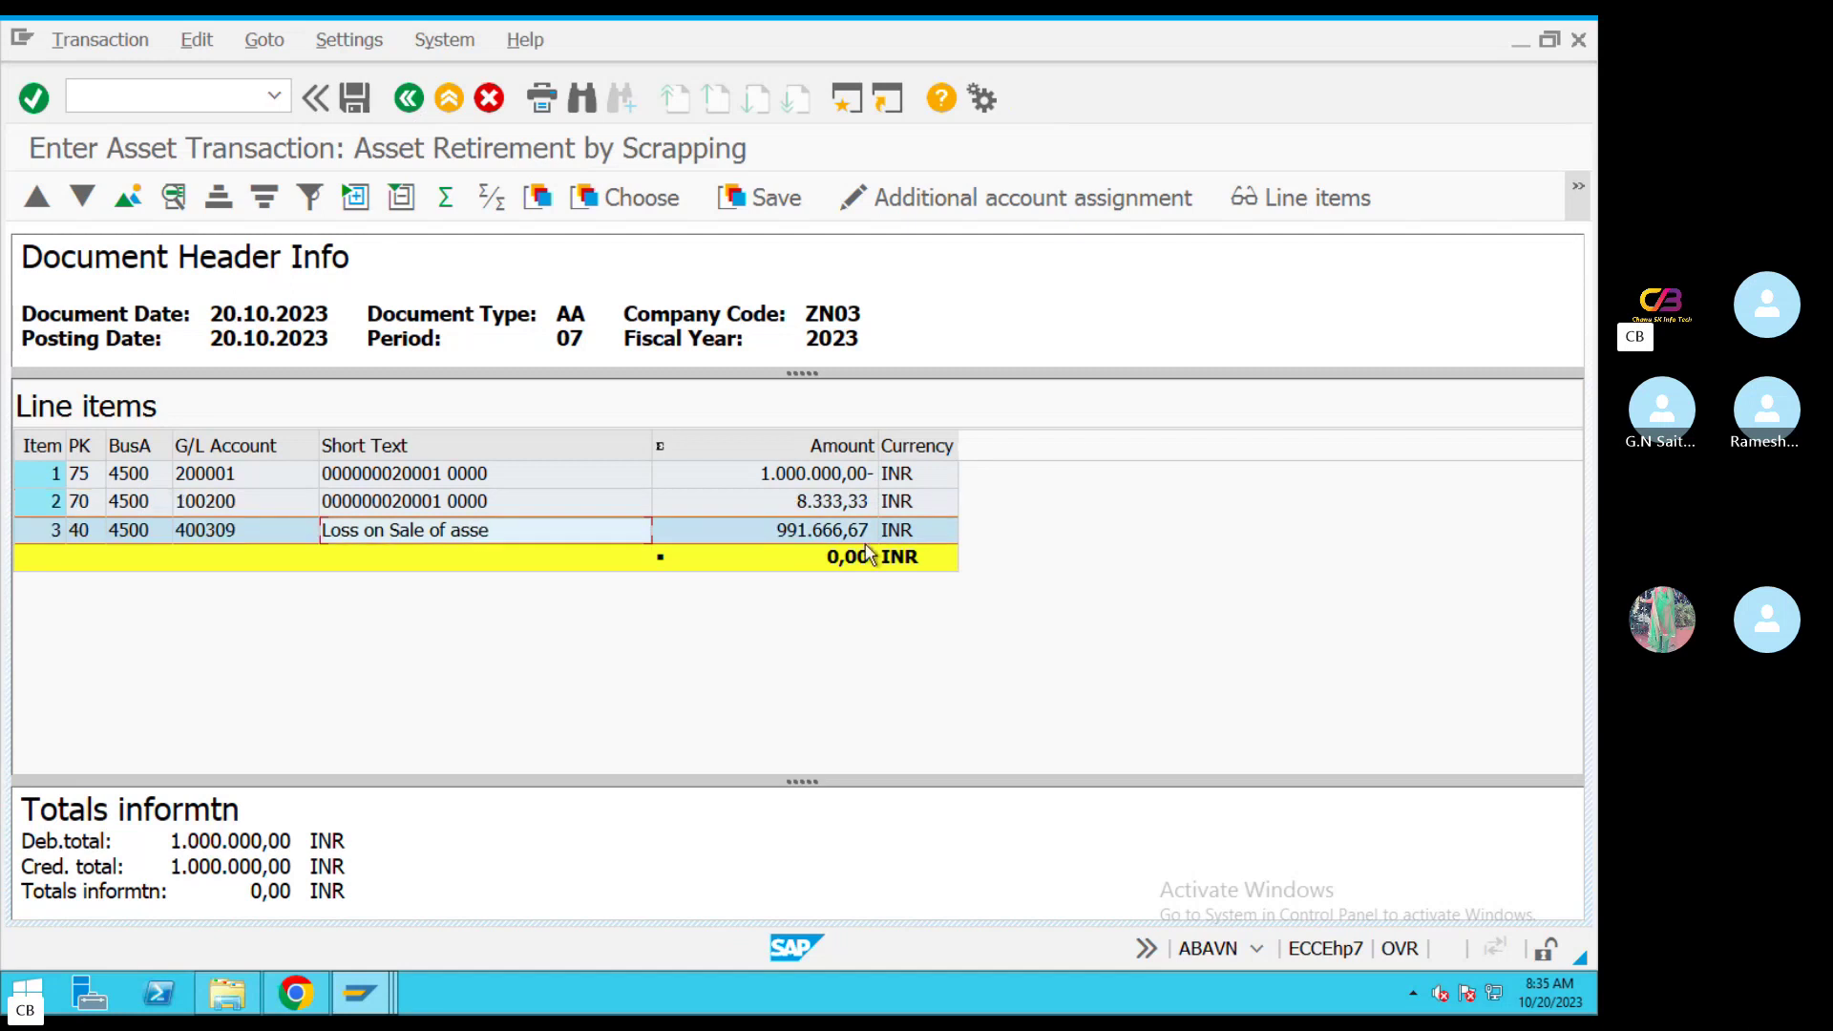
Post the asset retirement by scrapping for asset 20001
left_click(366, 107)
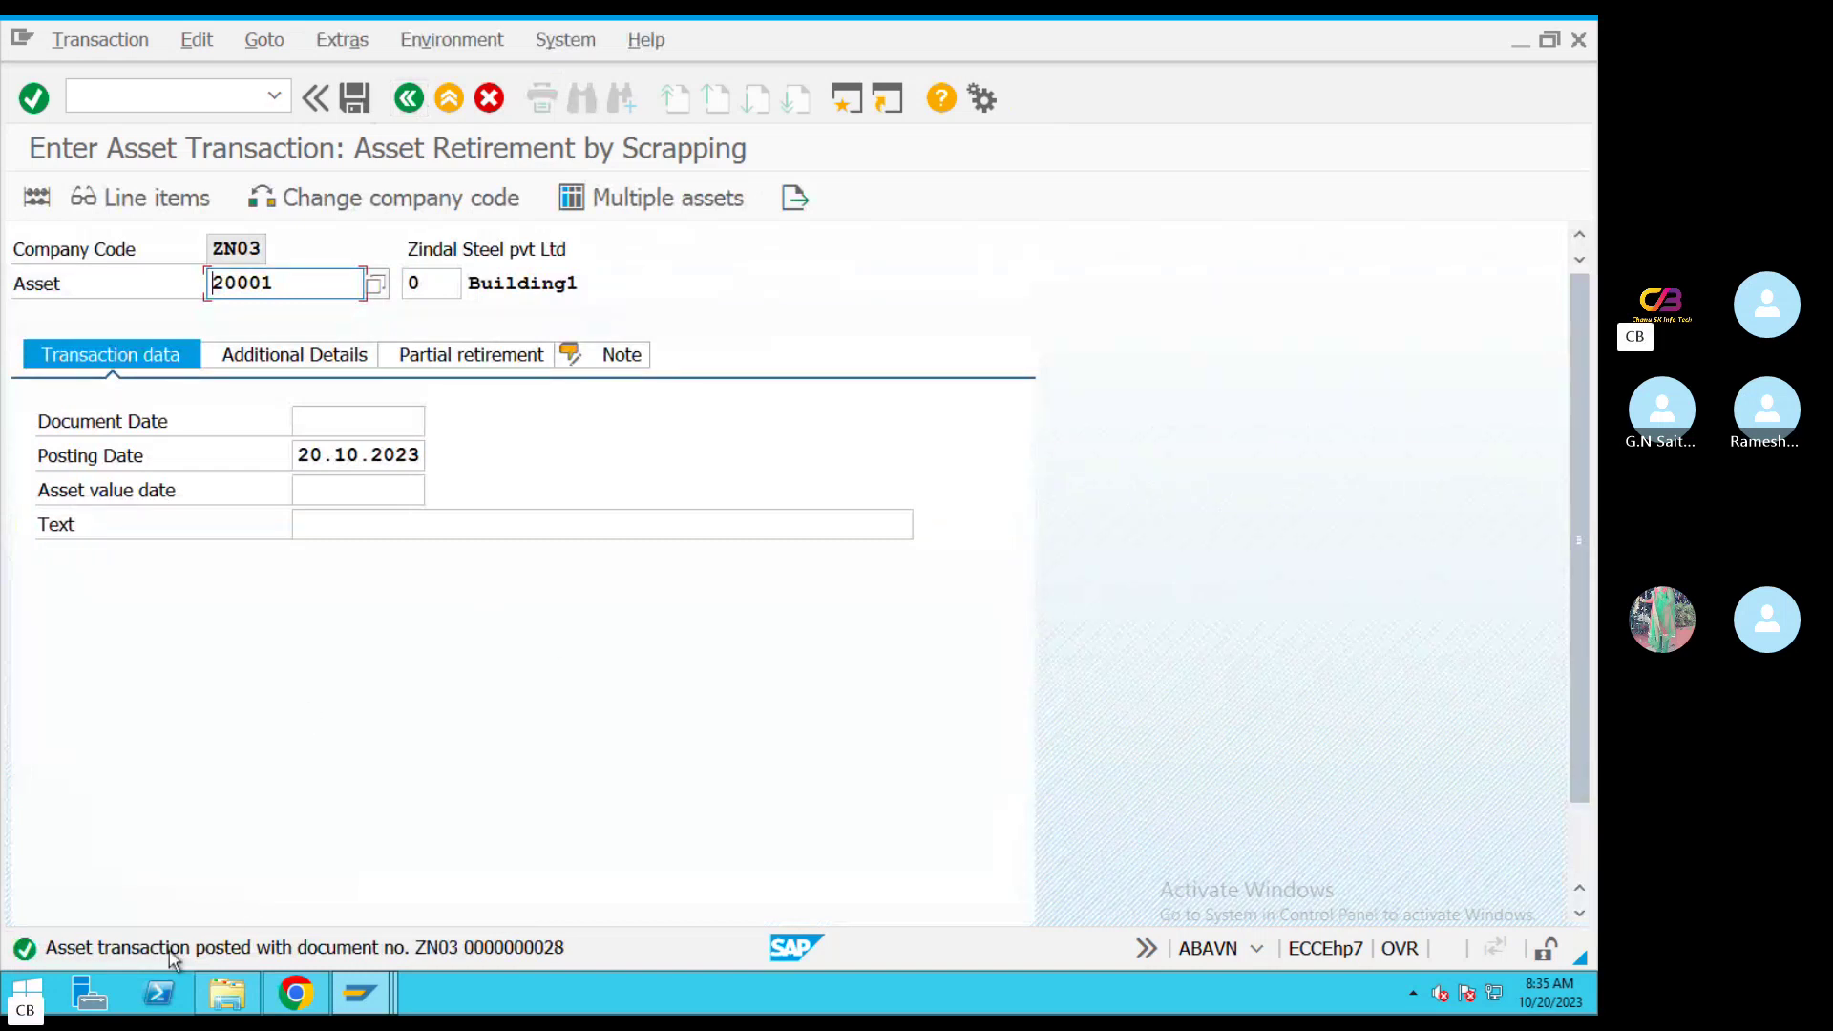
left_click(103, 40)
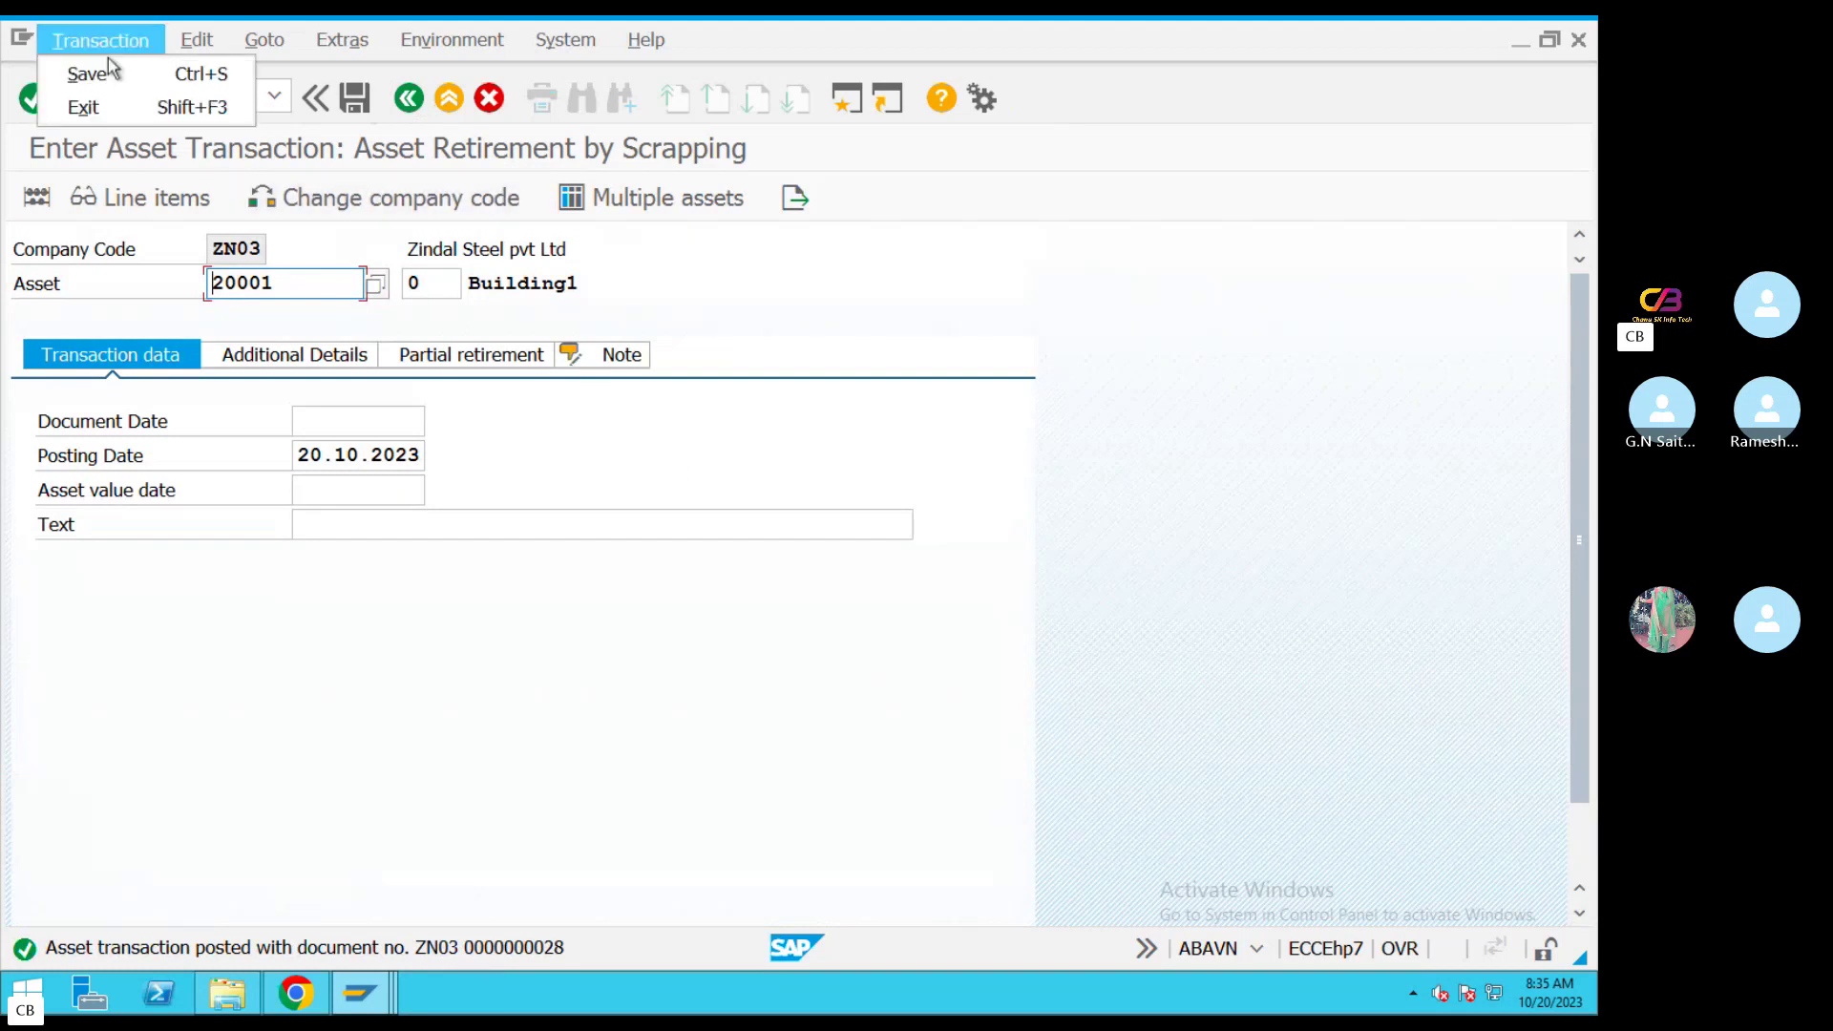
Switch to the Asset Explorer session for asset 20001 and refresh its values to check the effect of the retirement
left_click(382, 997)
left_click(369, 868)
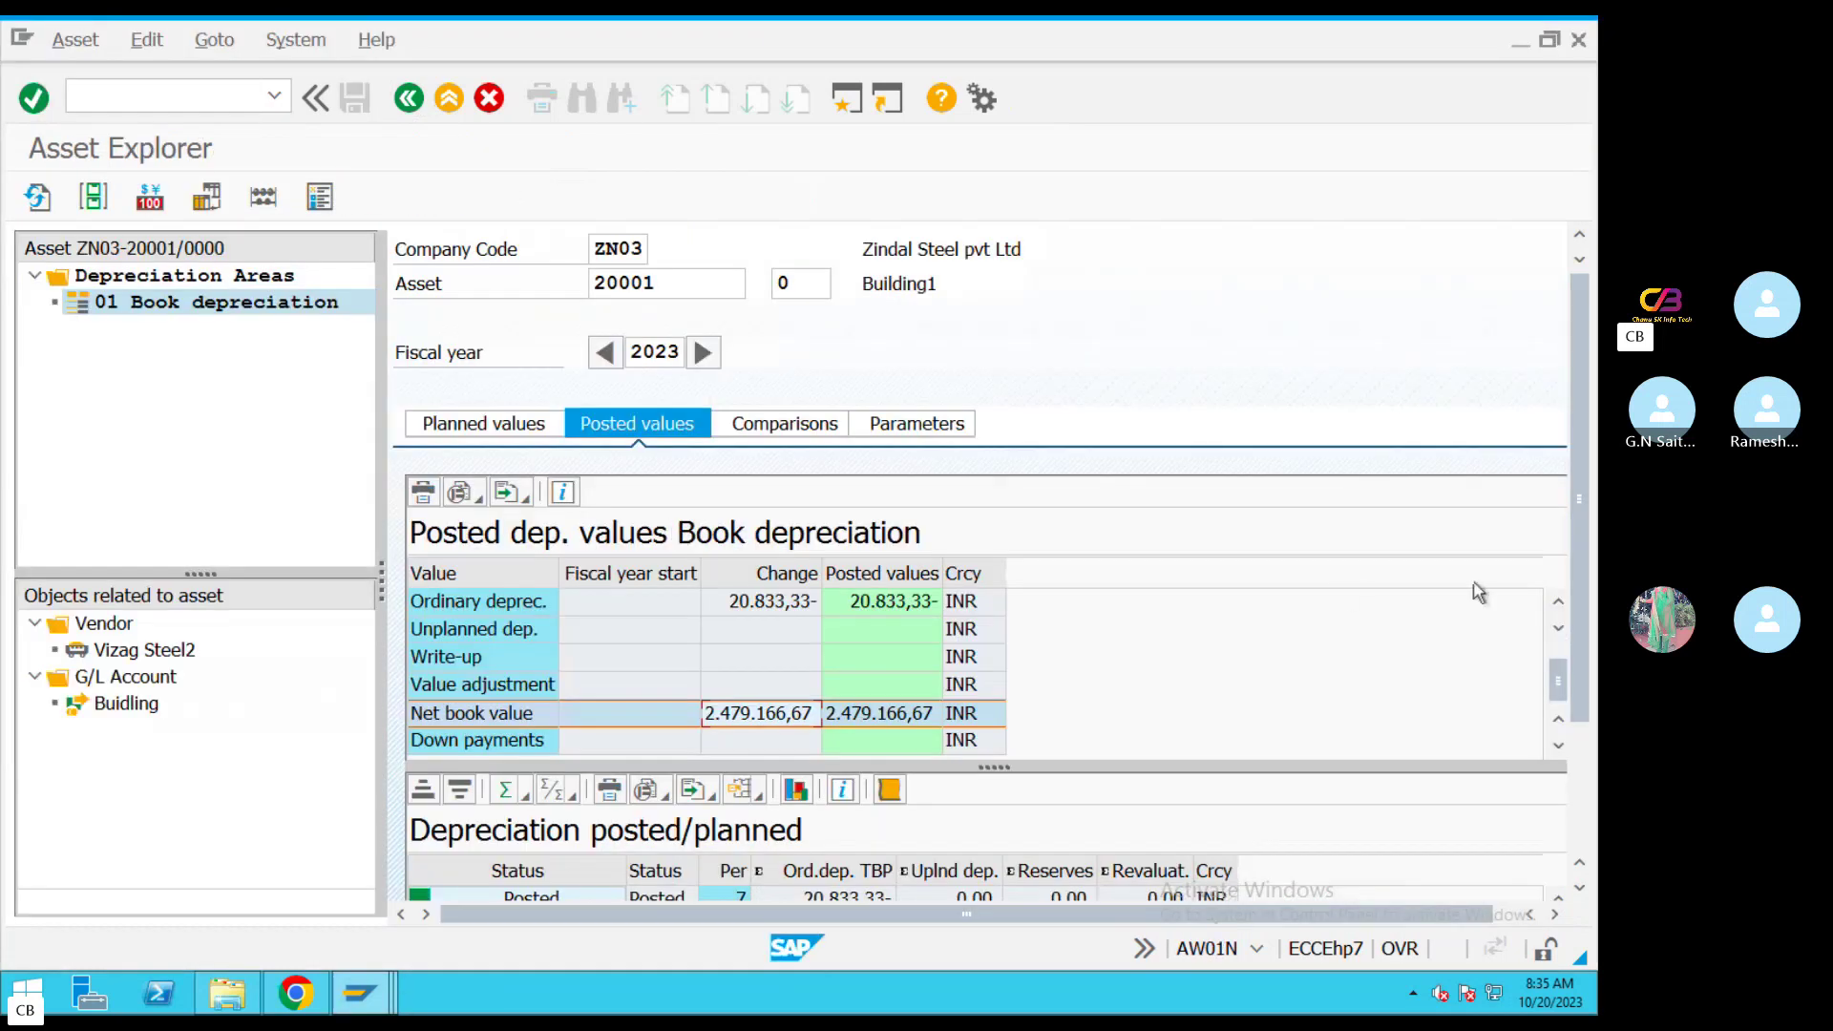
scroll(1479, 592, "down", 3)
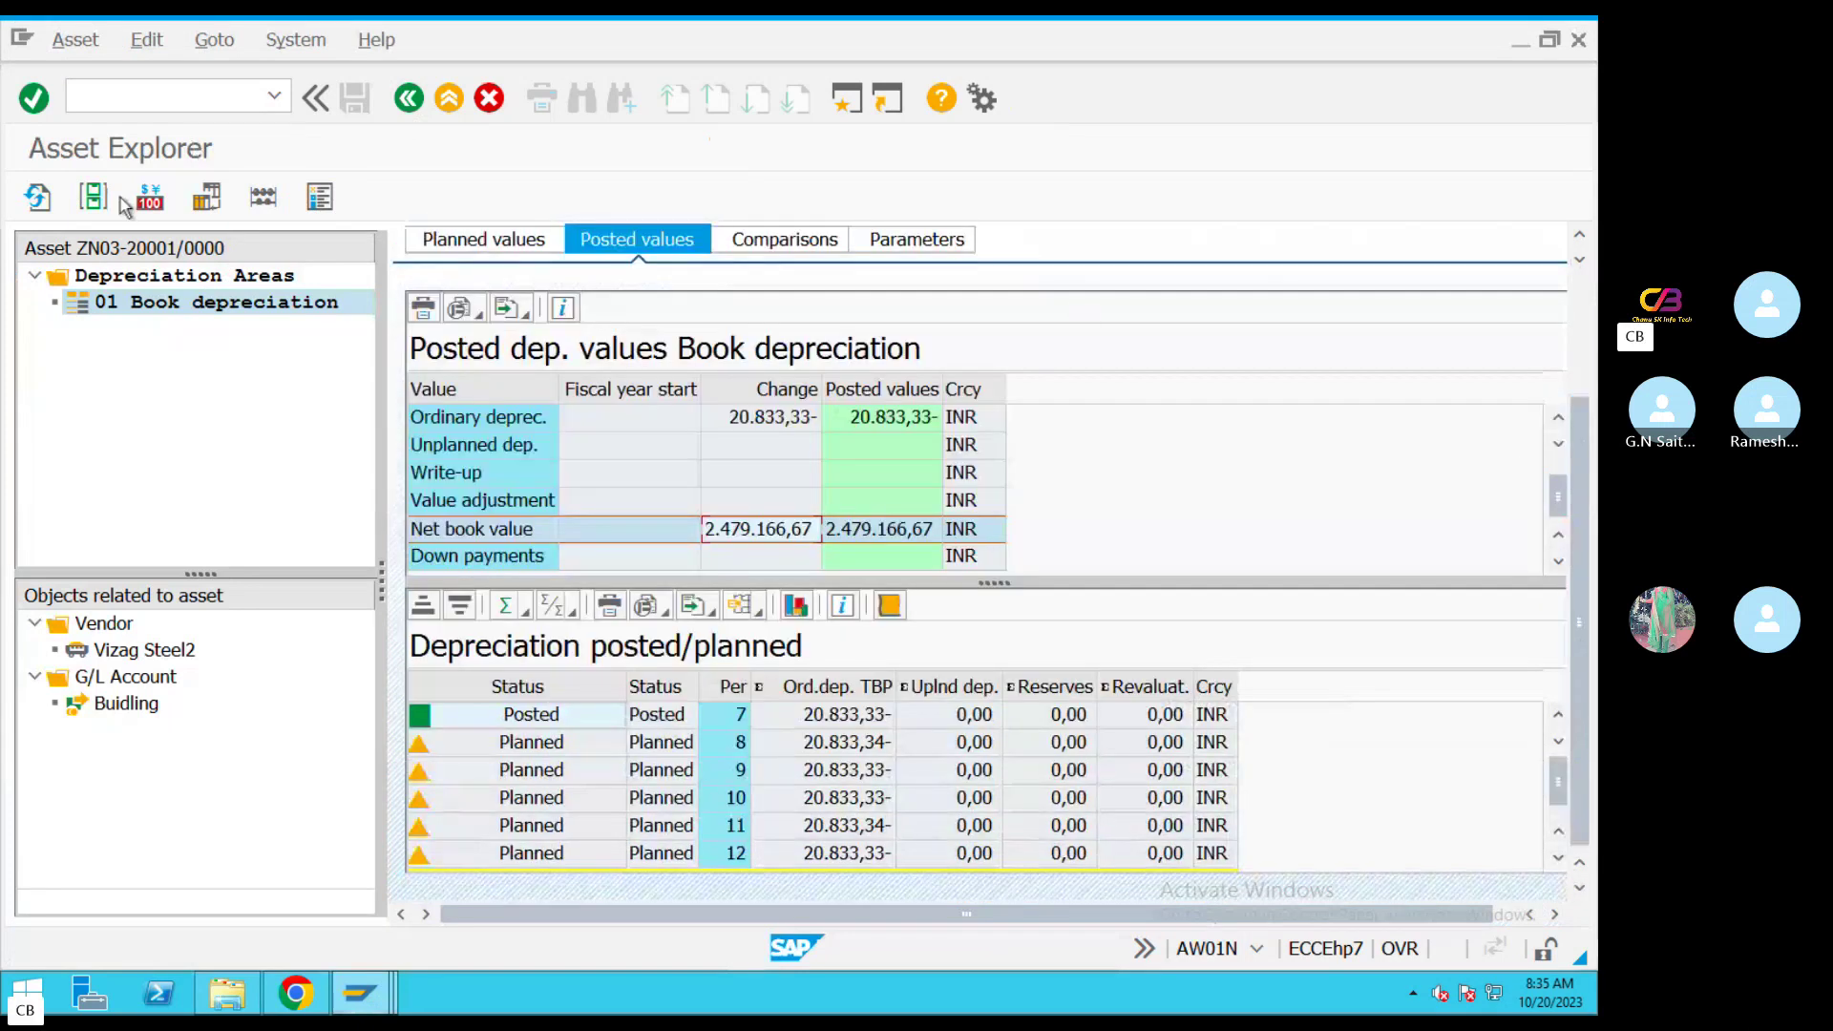
left_click(38, 198)
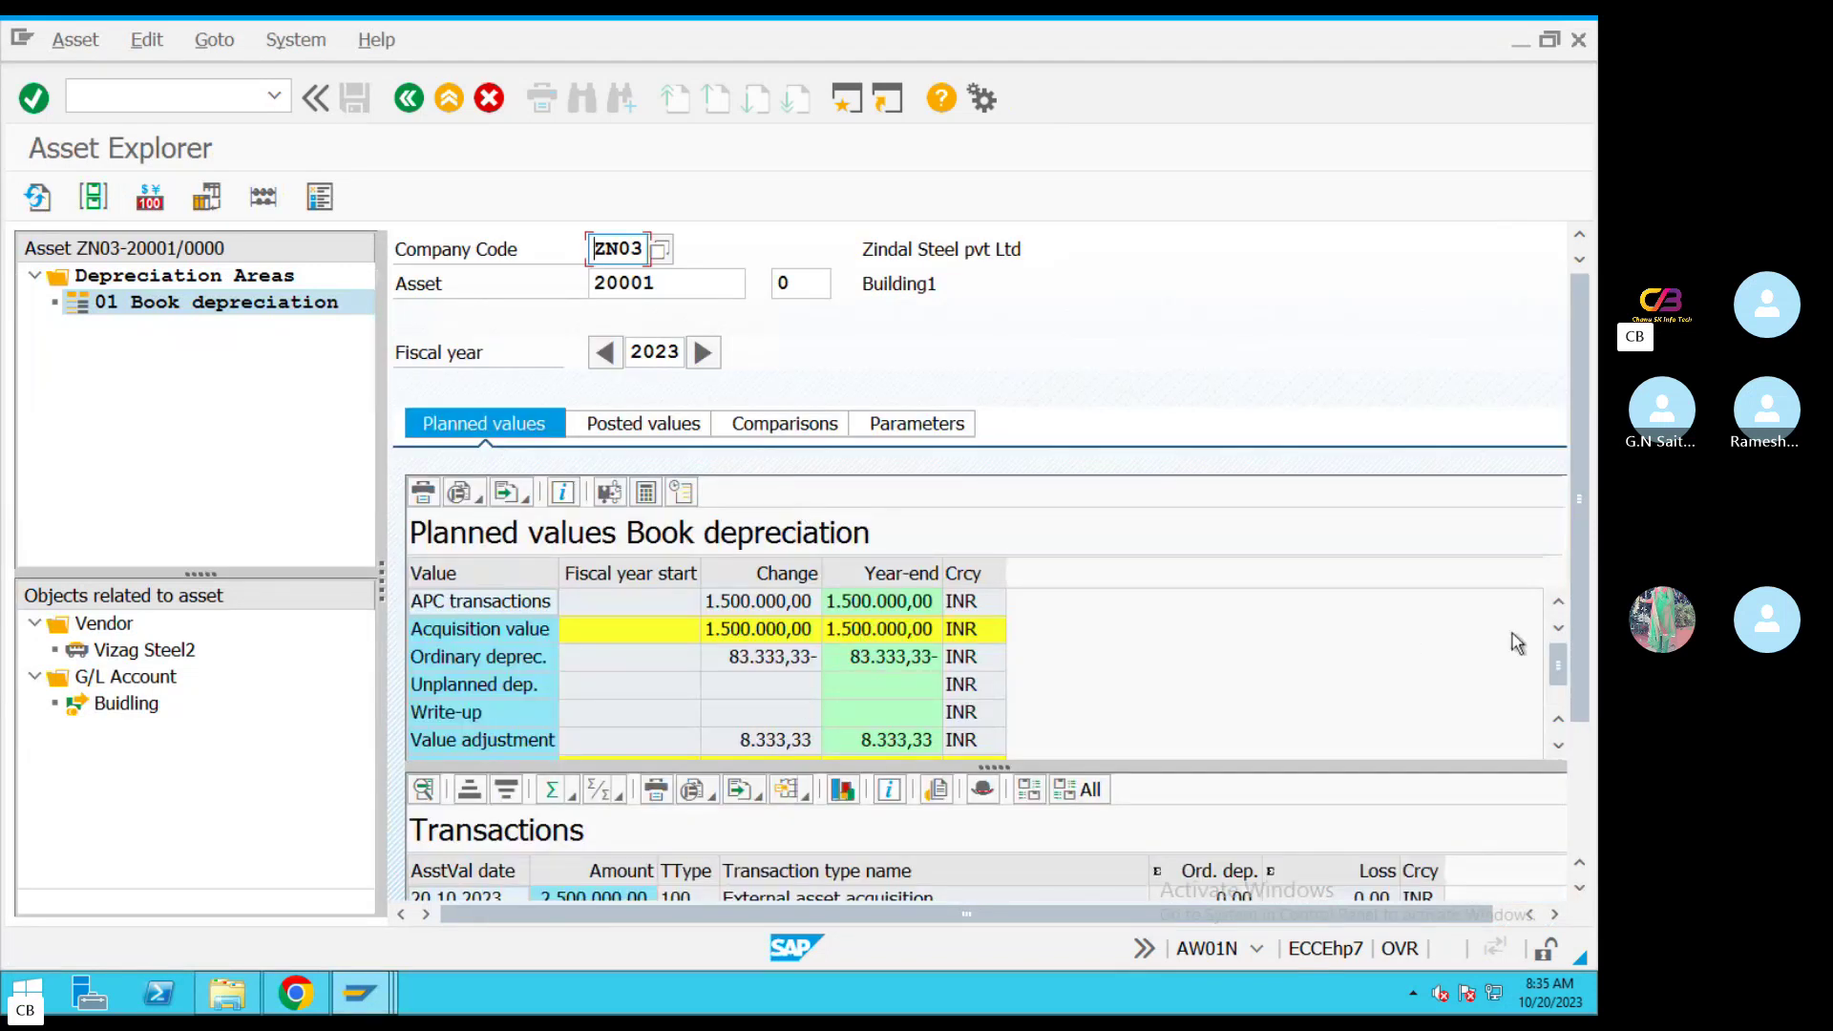
Examine asset 20001's planned net book value and the retirement transaction's ordinary depreciation and loss amounts
scroll(1543, 711, "down", 2)
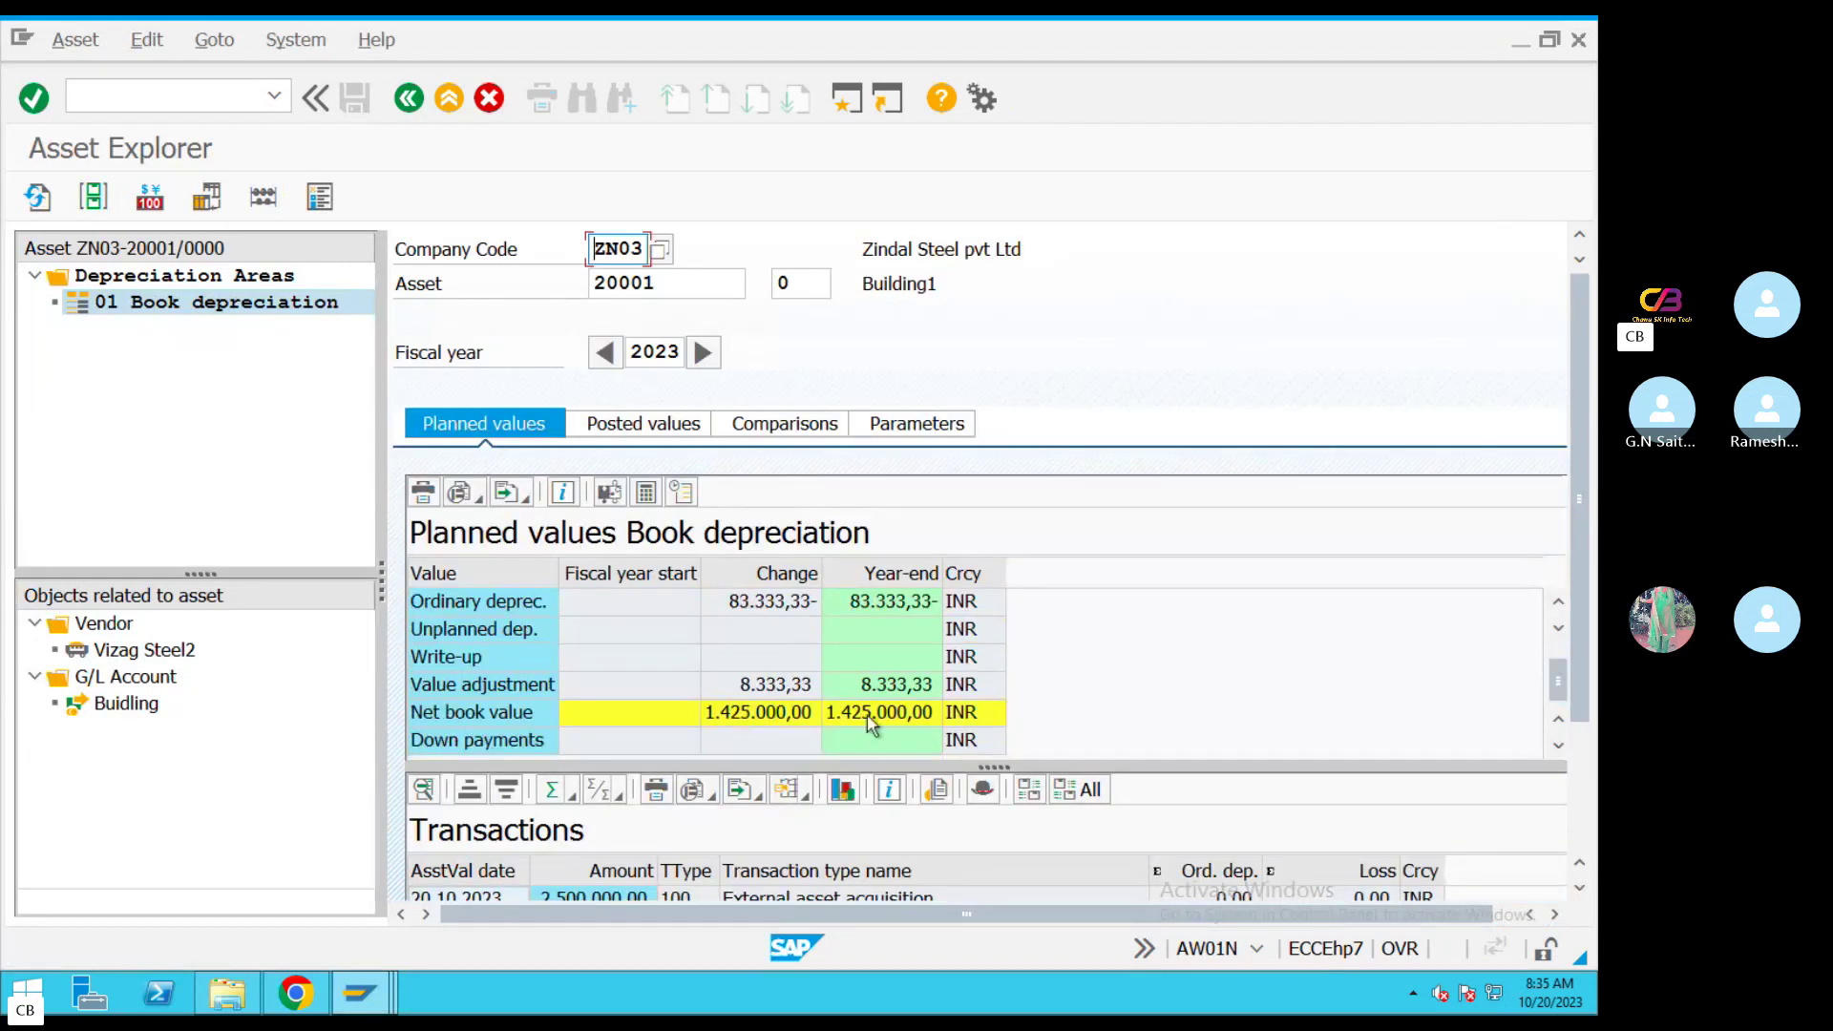
left_click(754, 713)
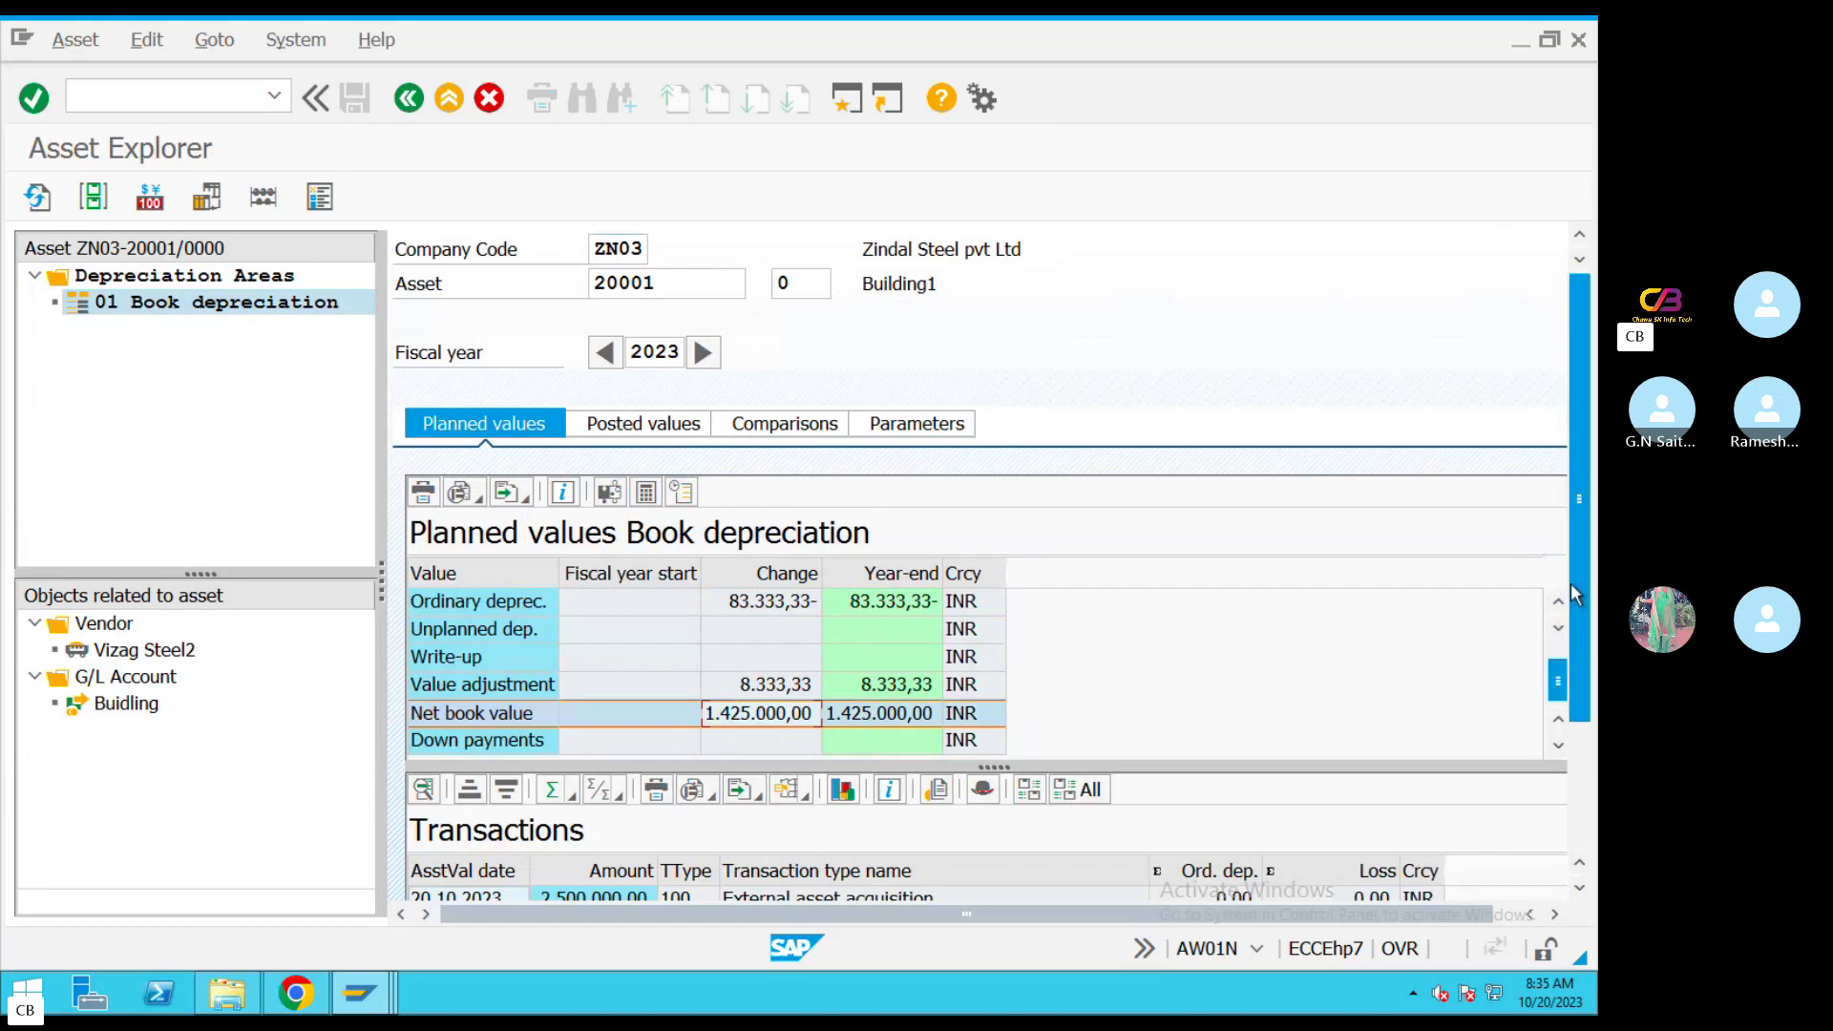
scroll(1572, 655, "down", 3)
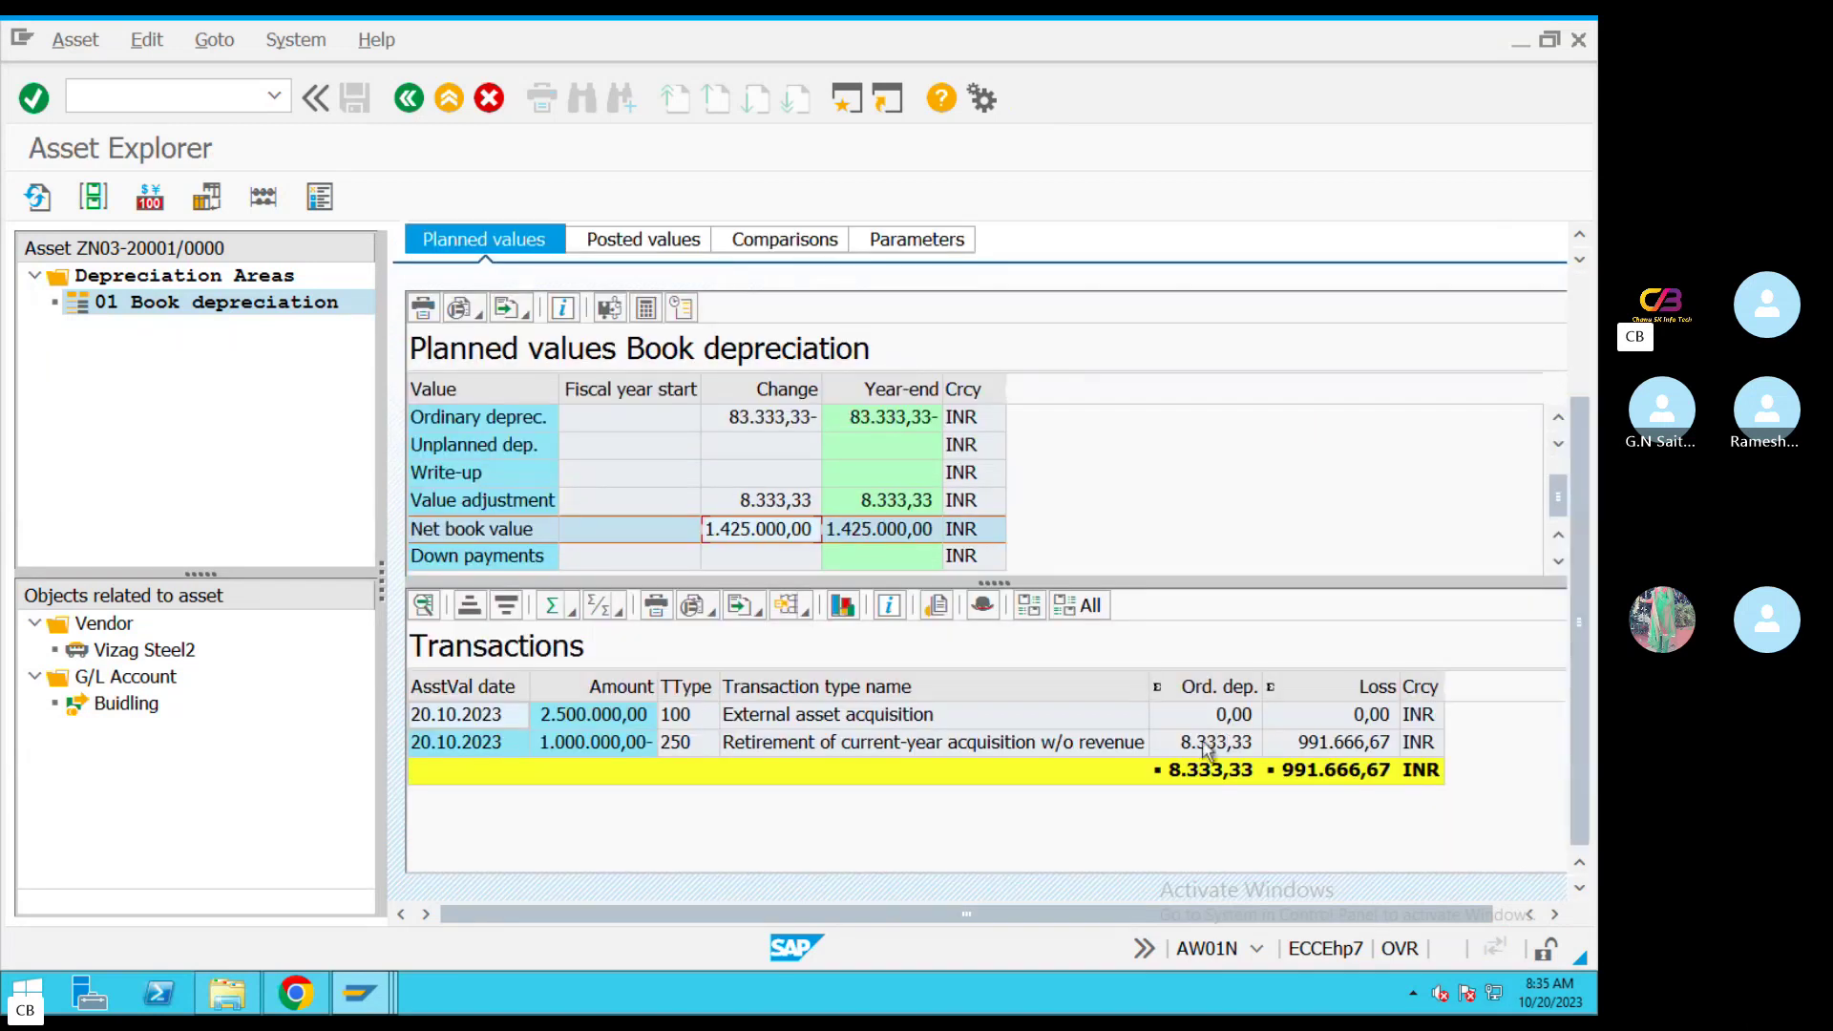
left_click(1341, 744)
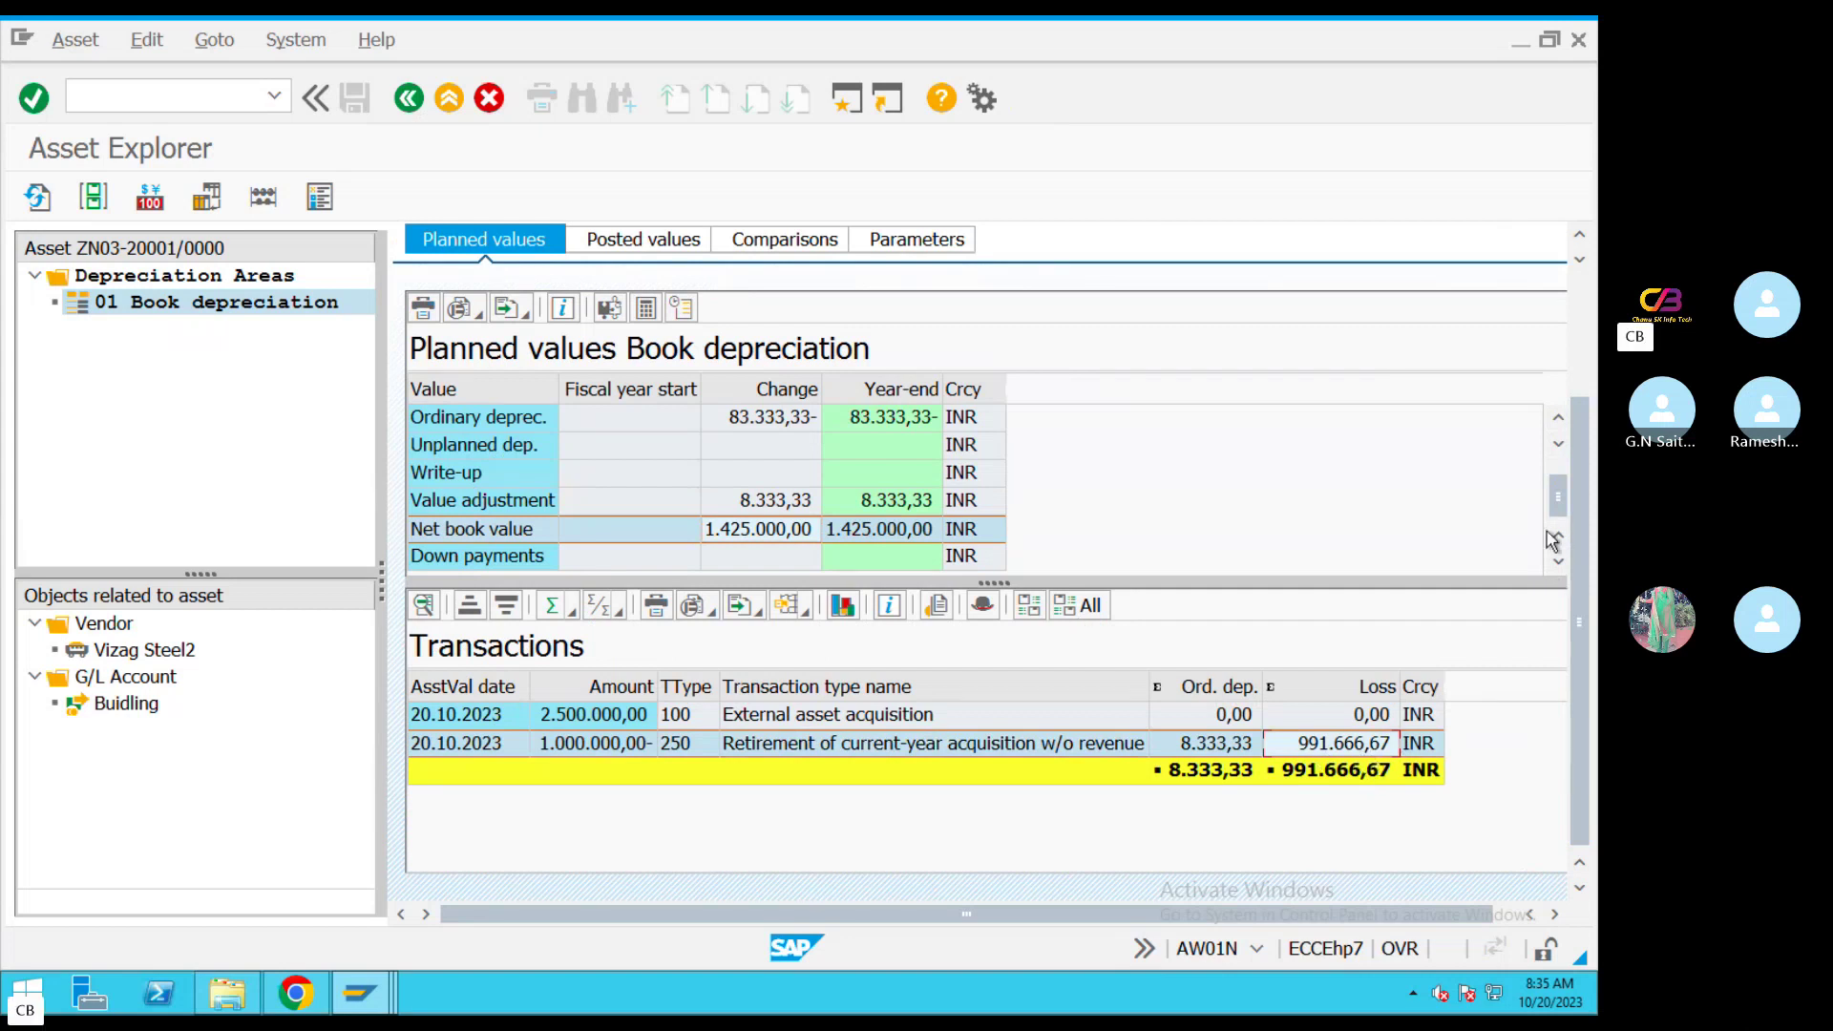
left_click(770, 531)
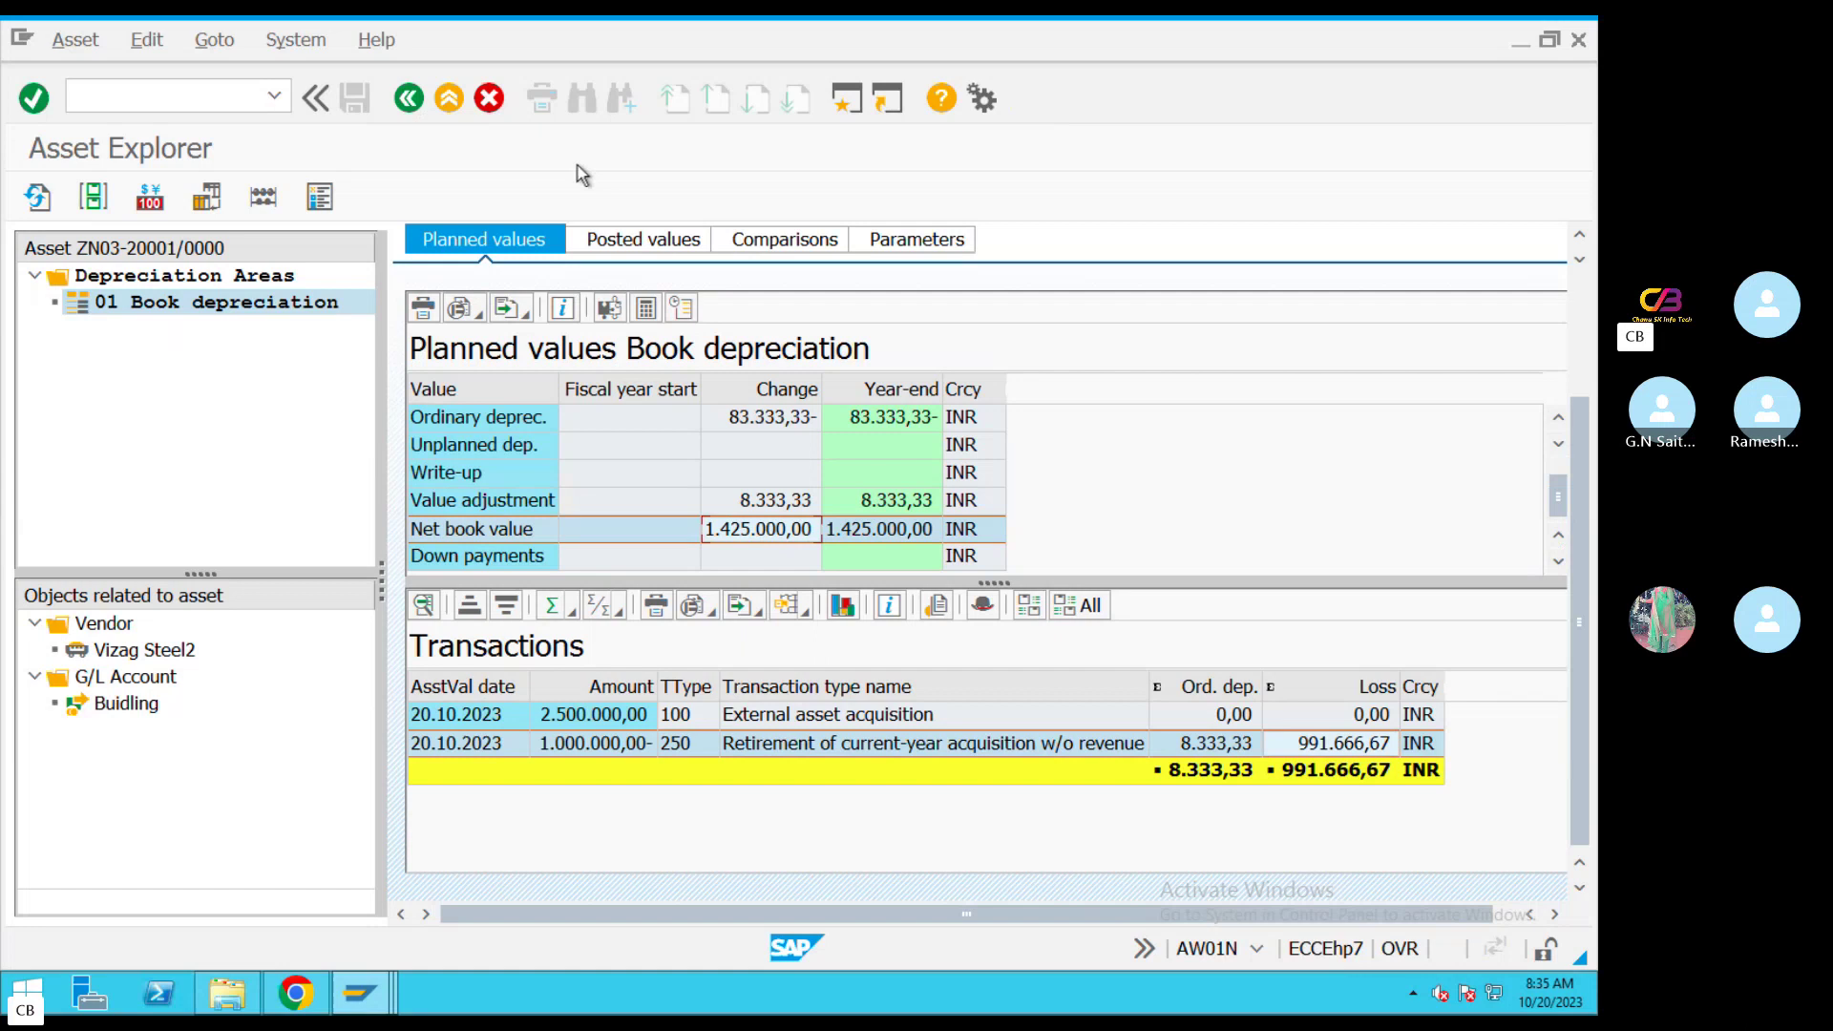
Open a new session and start transaction ABAON for an asset sale without customer
left_click(846, 100)
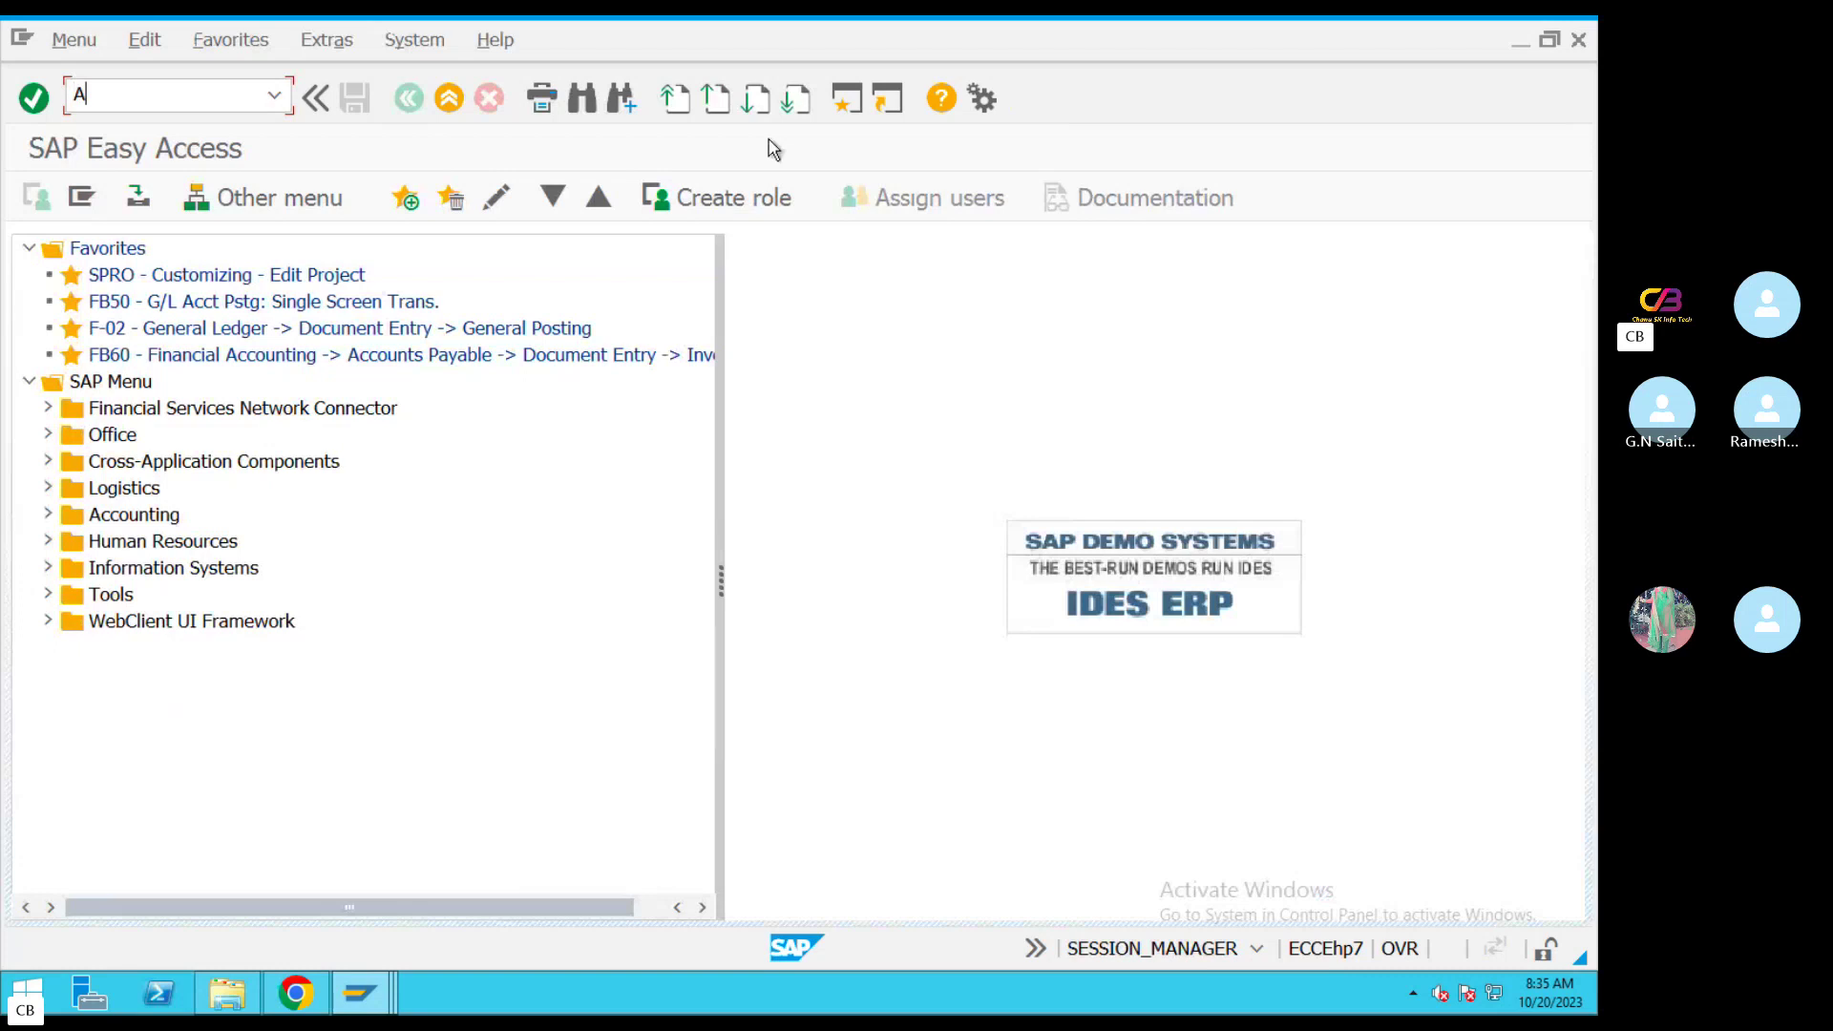
type("ABAON")
key("Return")
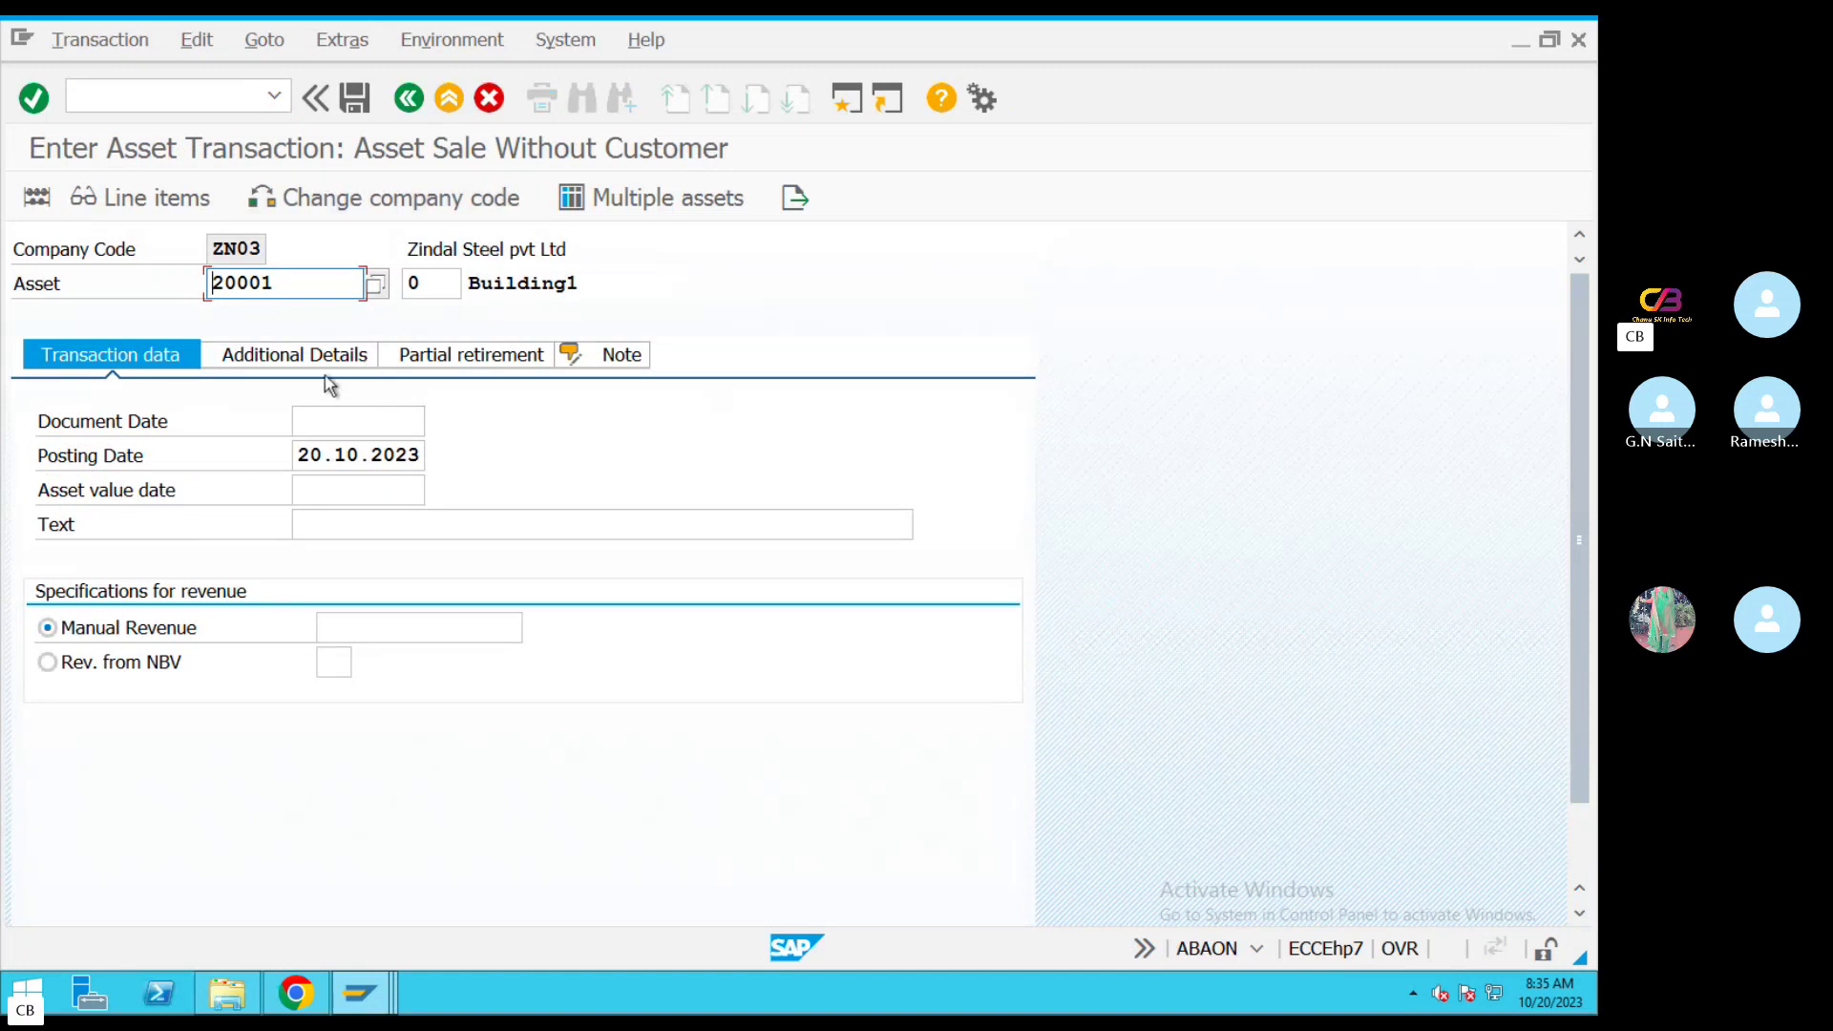
Set the document date and asset value date of the asset sale to 20.10.2023, matching the posting date
double_click(298, 456)
key("ctrl+c")
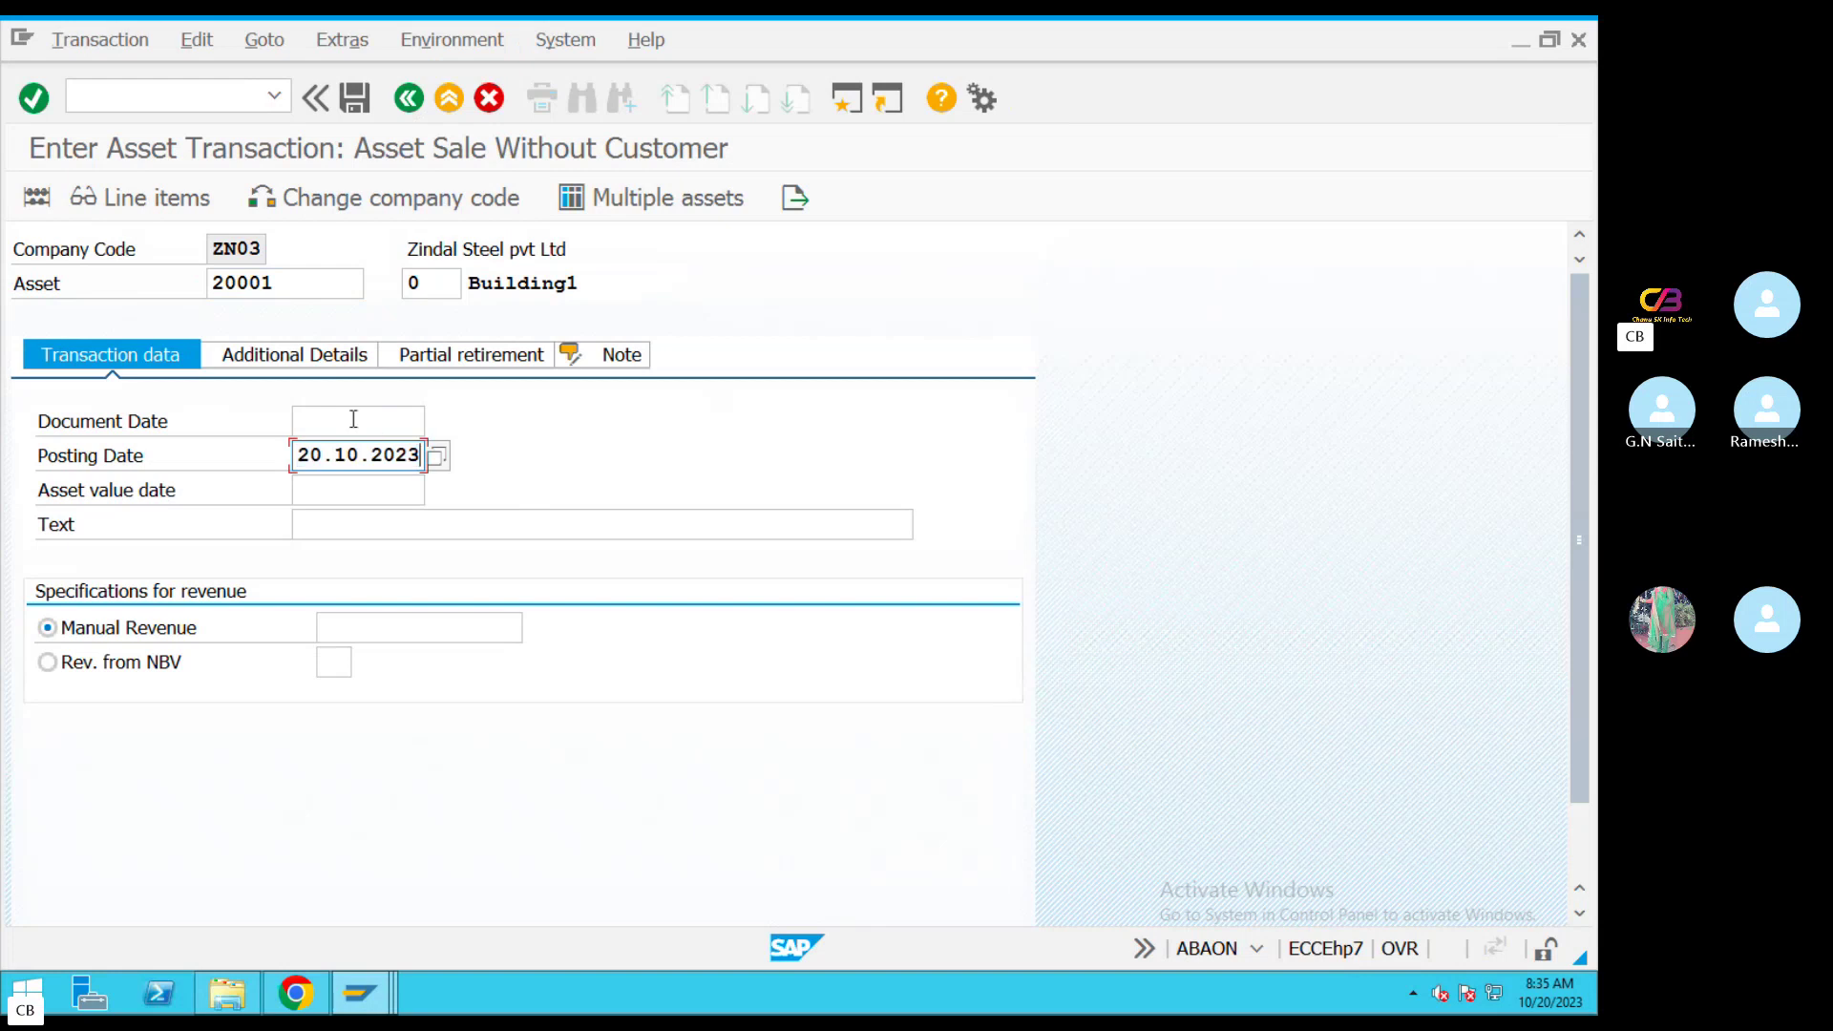
left_click(361, 427)
key("ctrl+v")
left_click(328, 494)
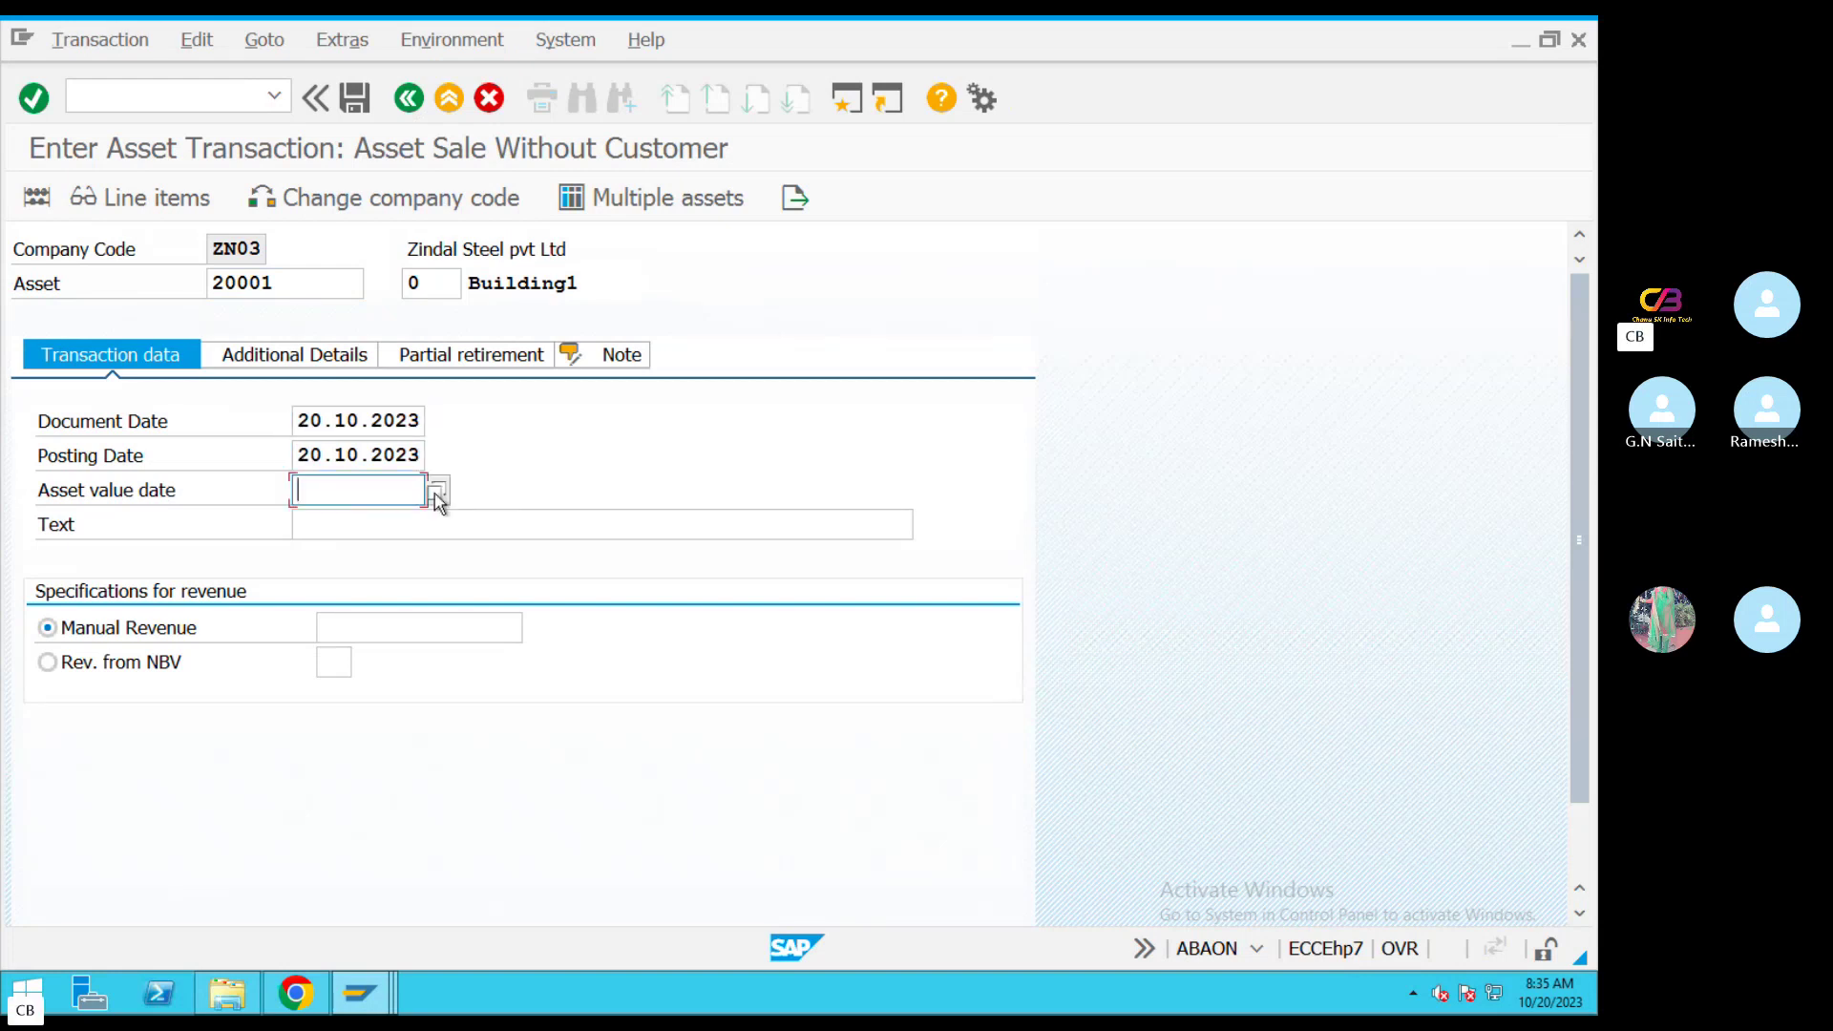
left_click(435, 491)
double_click(593, 654)
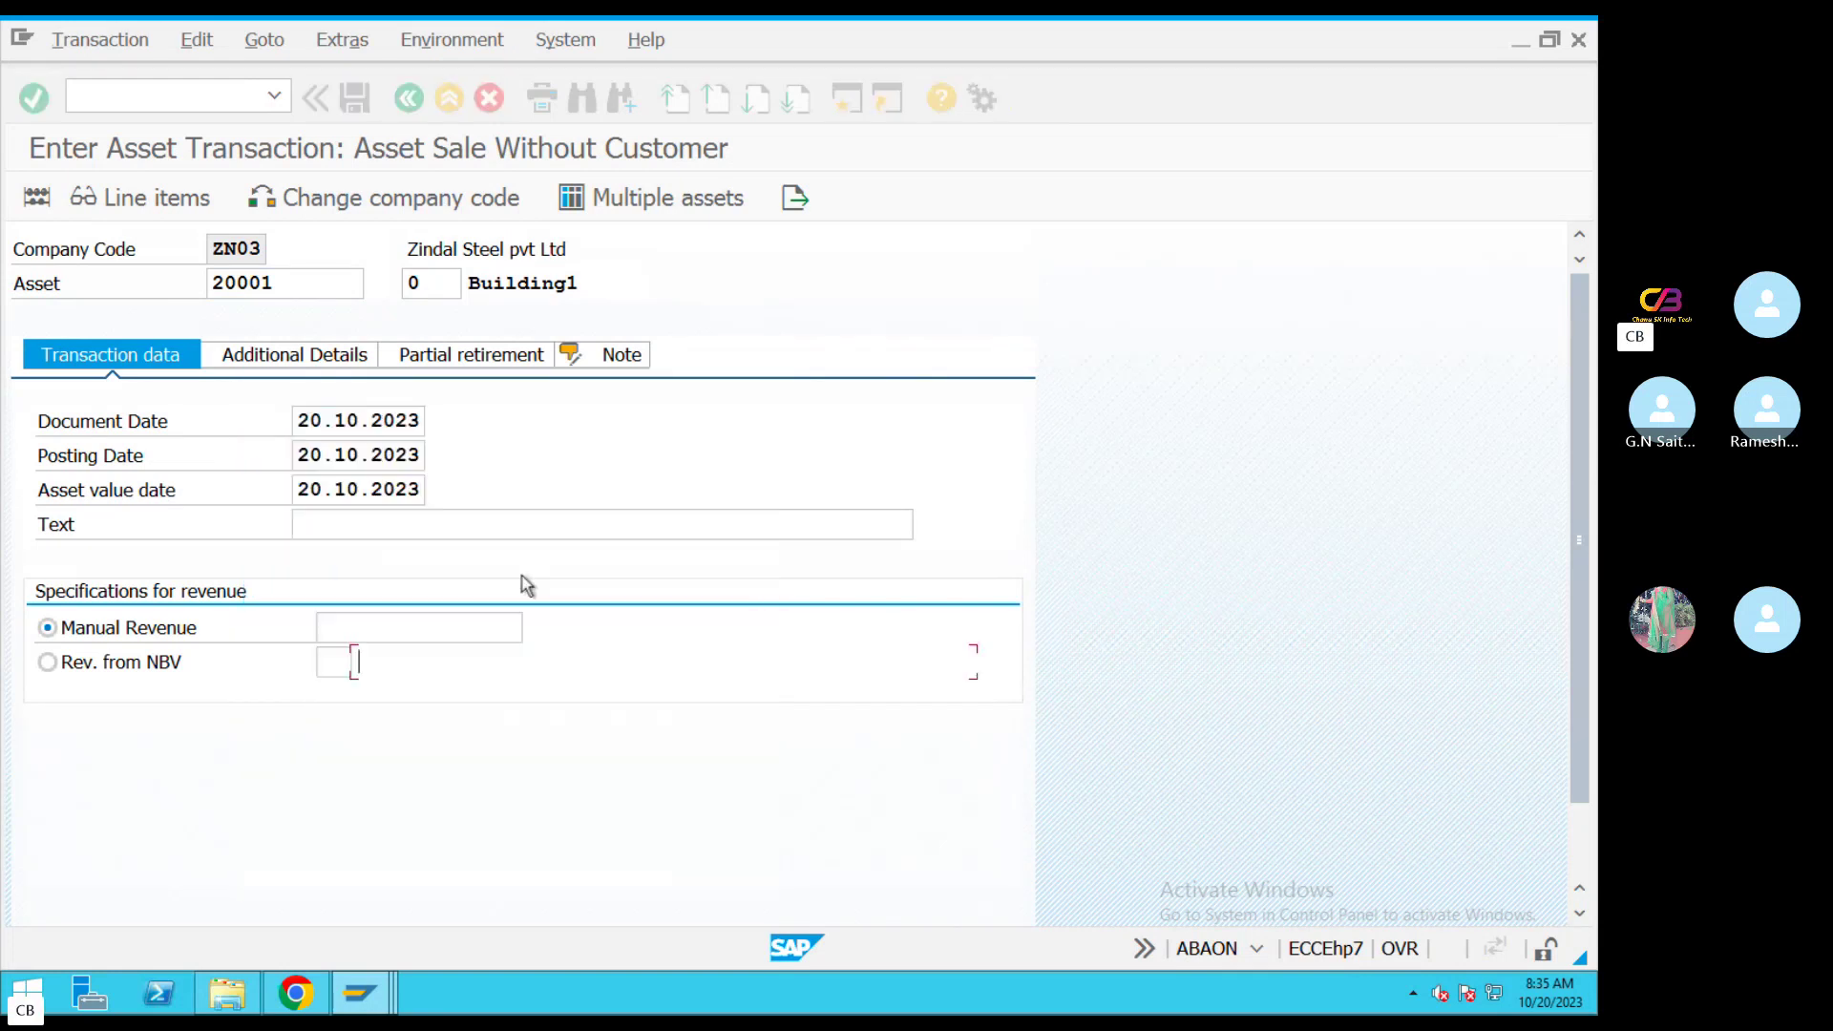
Enter "Asset Retirement" as the text of the asset sale transaction
left_click(370, 522)
type("Asset RE")
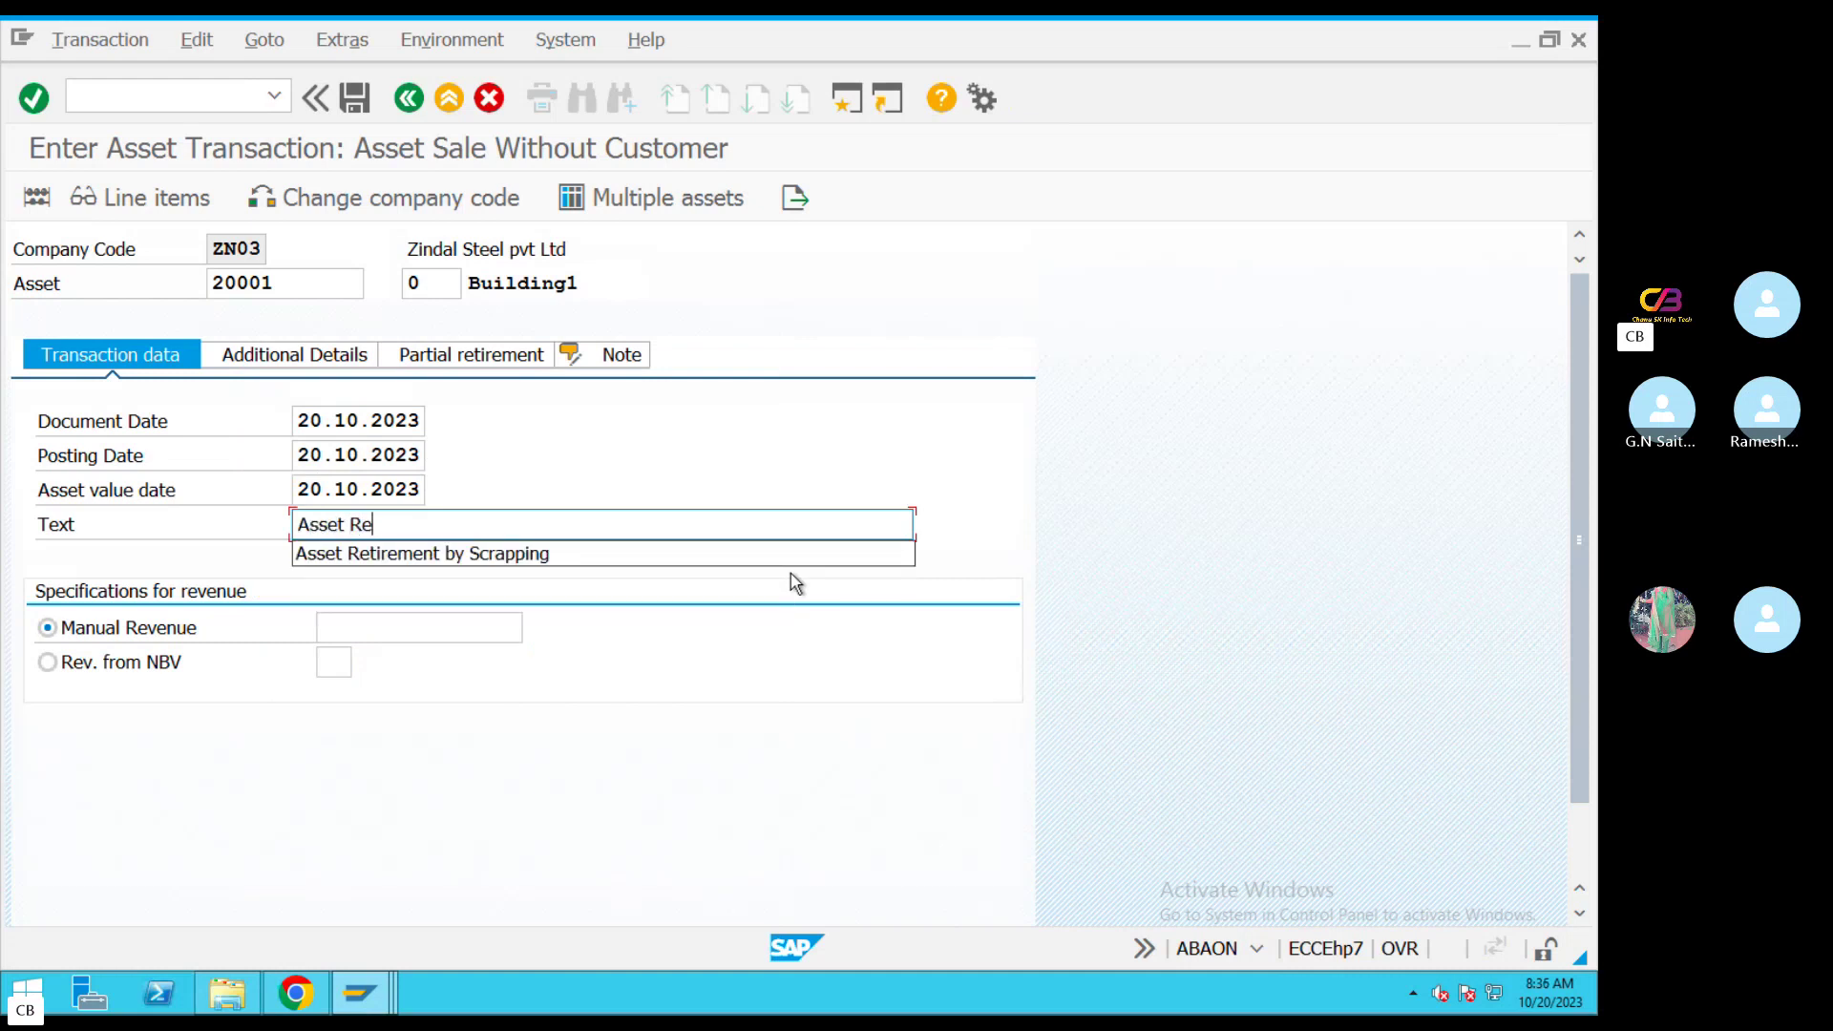
type("tirement")
key("Down")
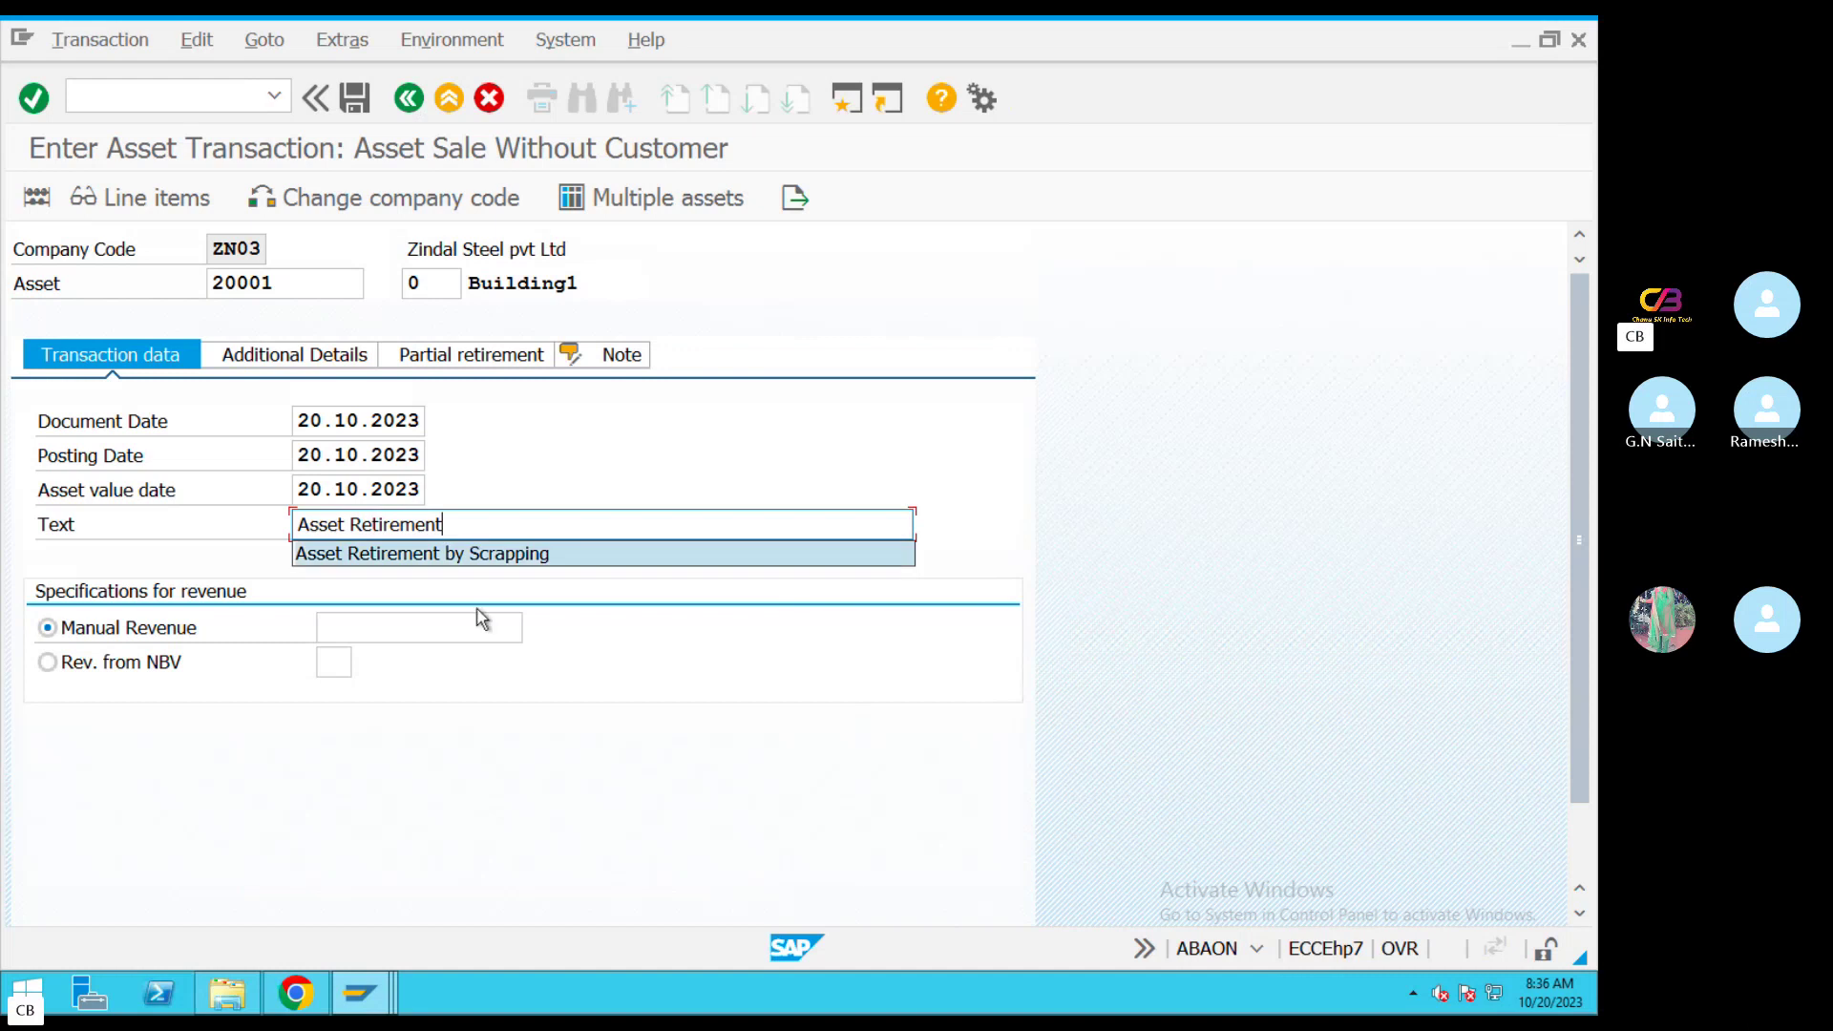
left_click(415, 628)
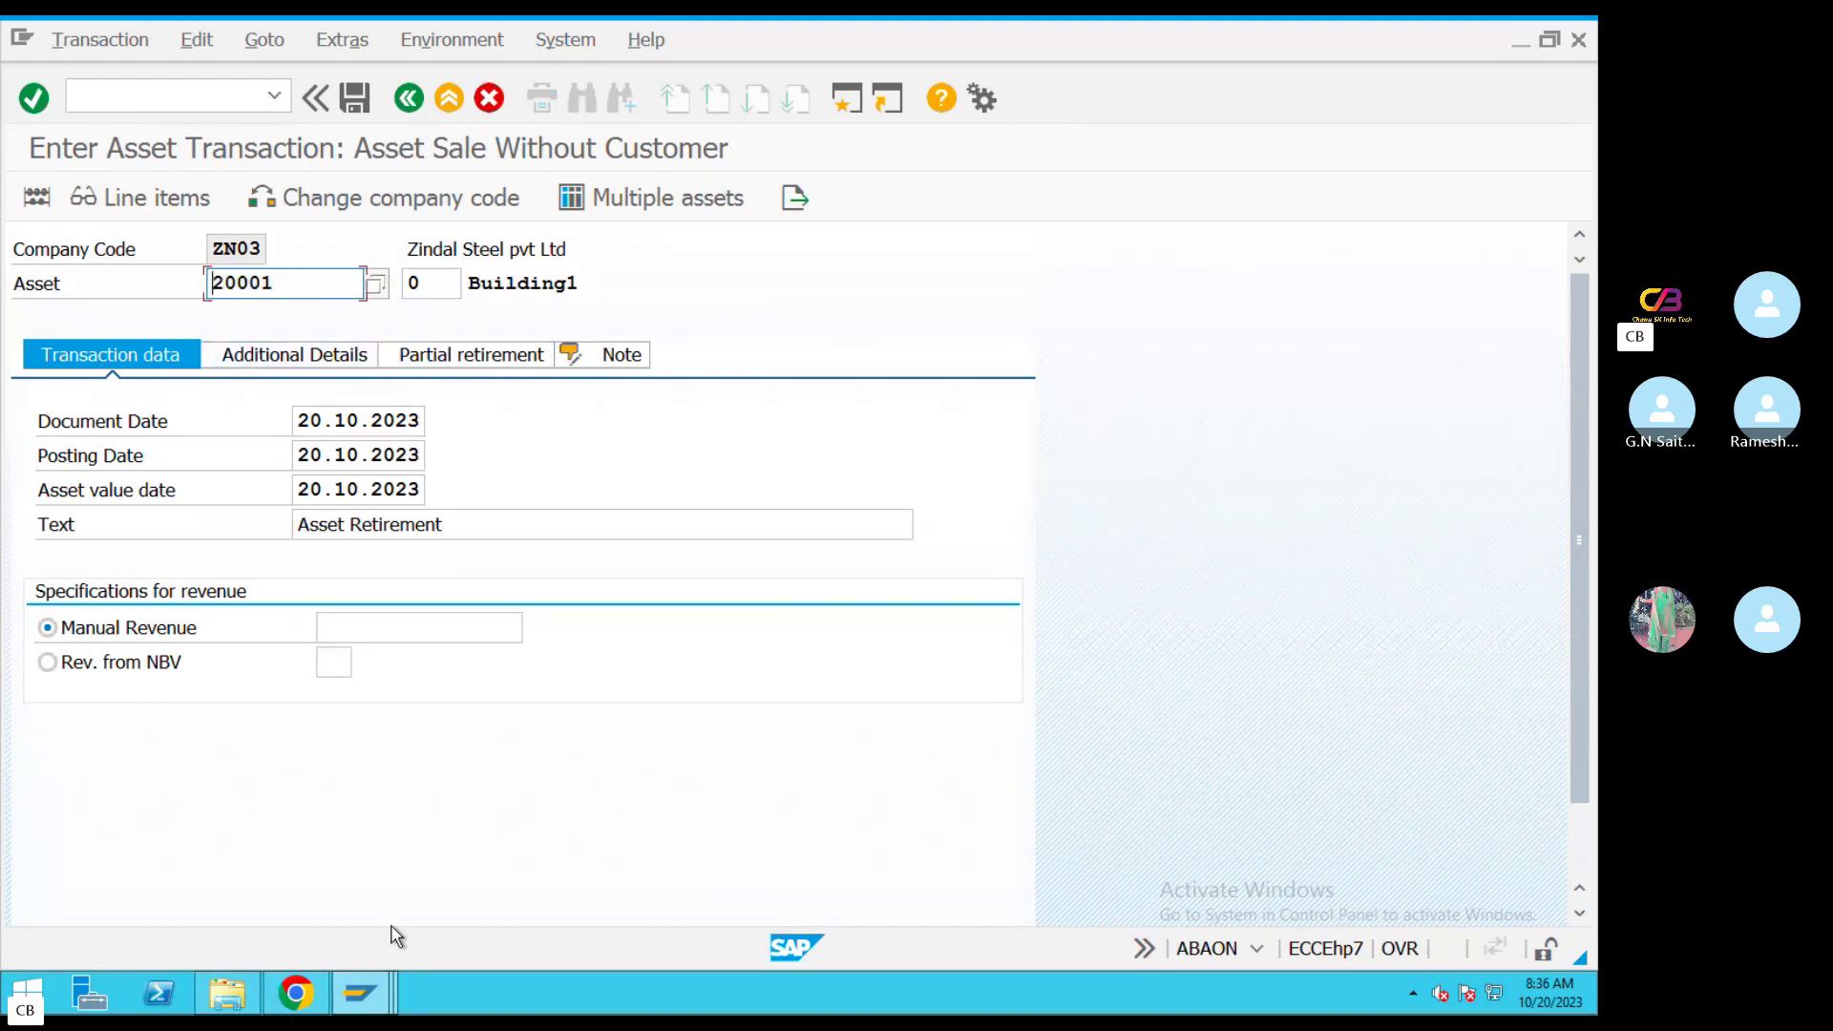
Switch to the Asset Explorer session and display asset 30001, Plant & Machinery1, of company code ZN03
left_click(360, 993)
left_click(468, 926)
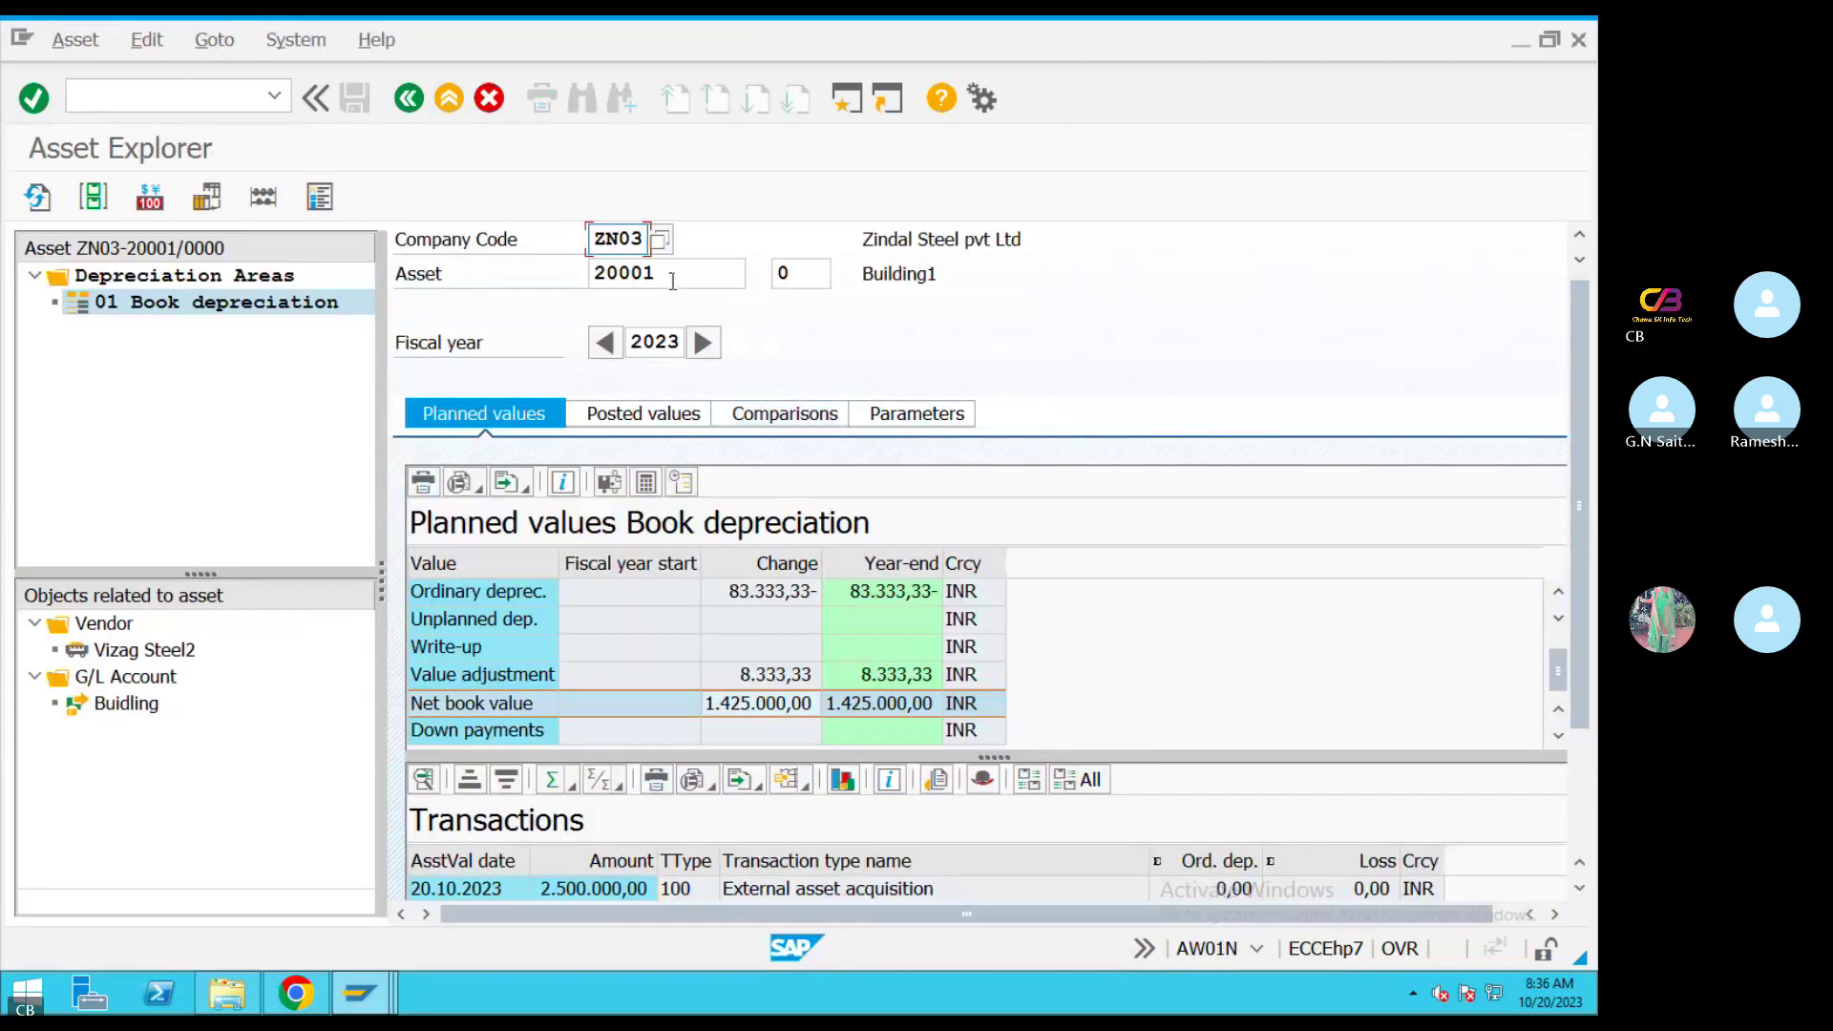
left_click(671, 273)
double_click(671, 273)
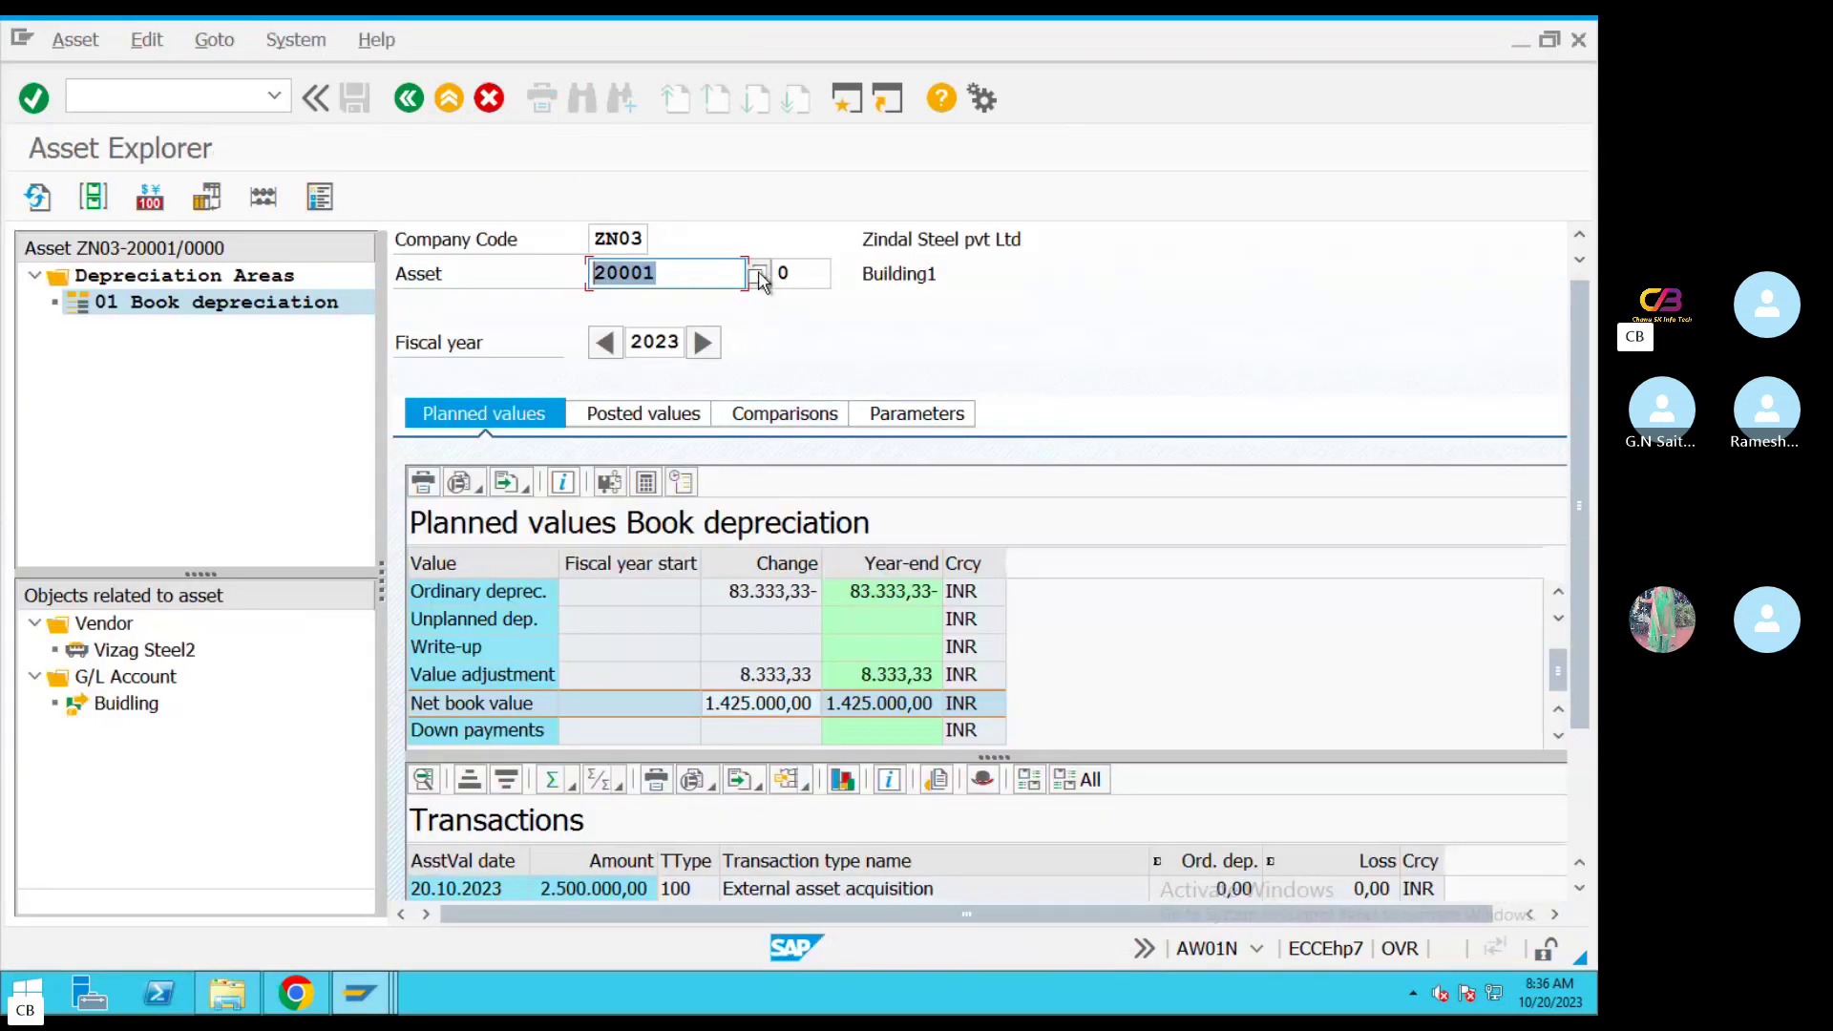
key("F4")
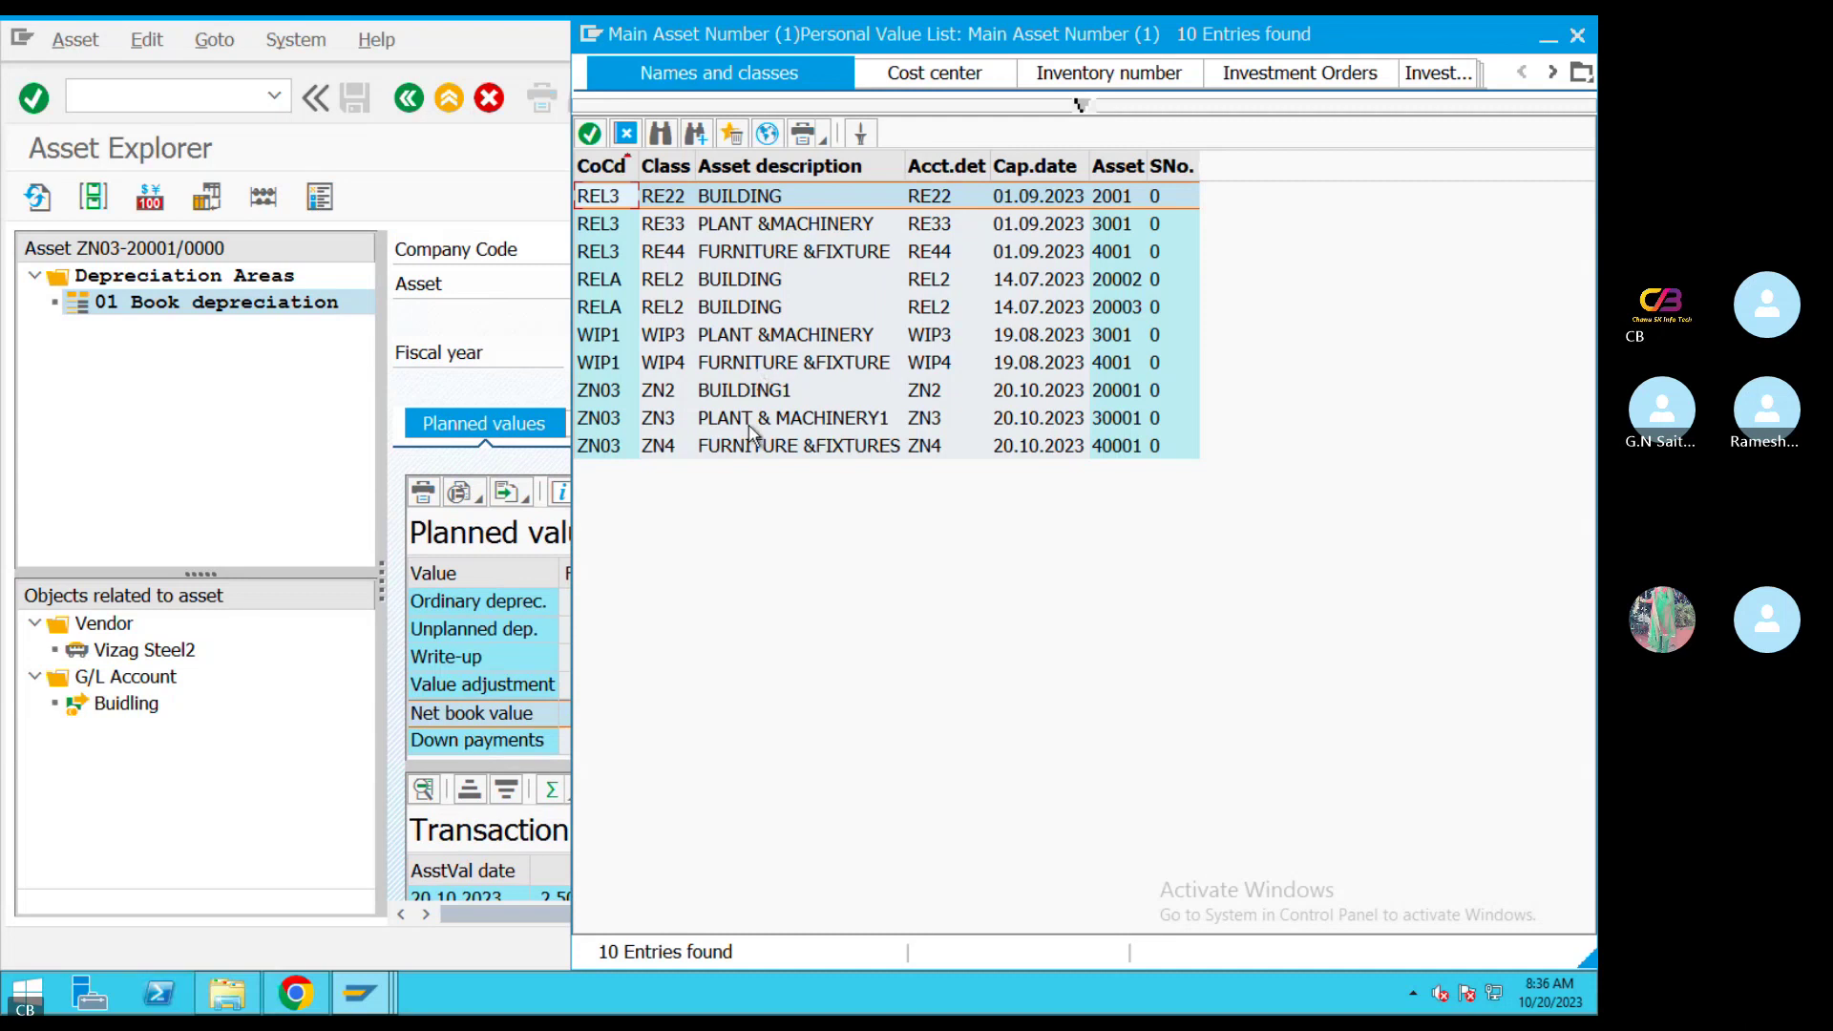
double_click(750, 425)
key("Return")
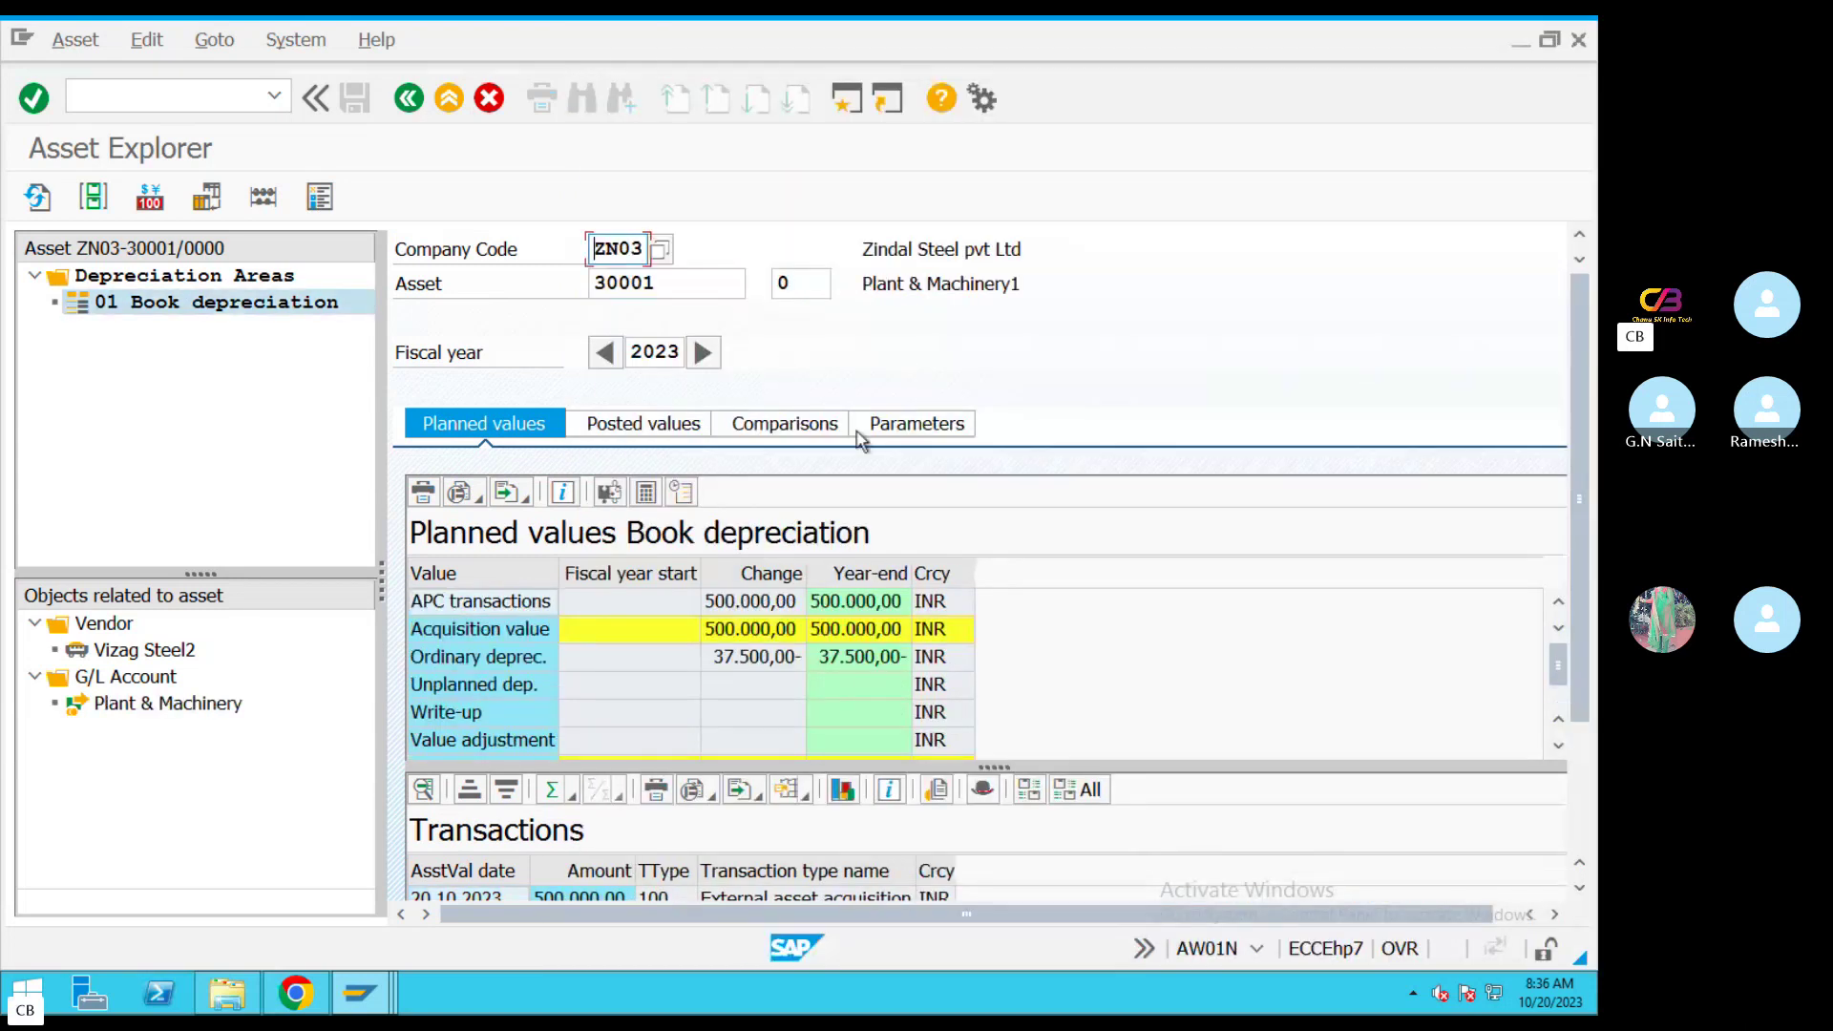
Show the posted values of asset 30001 and check its net book value
left_click(642, 423)
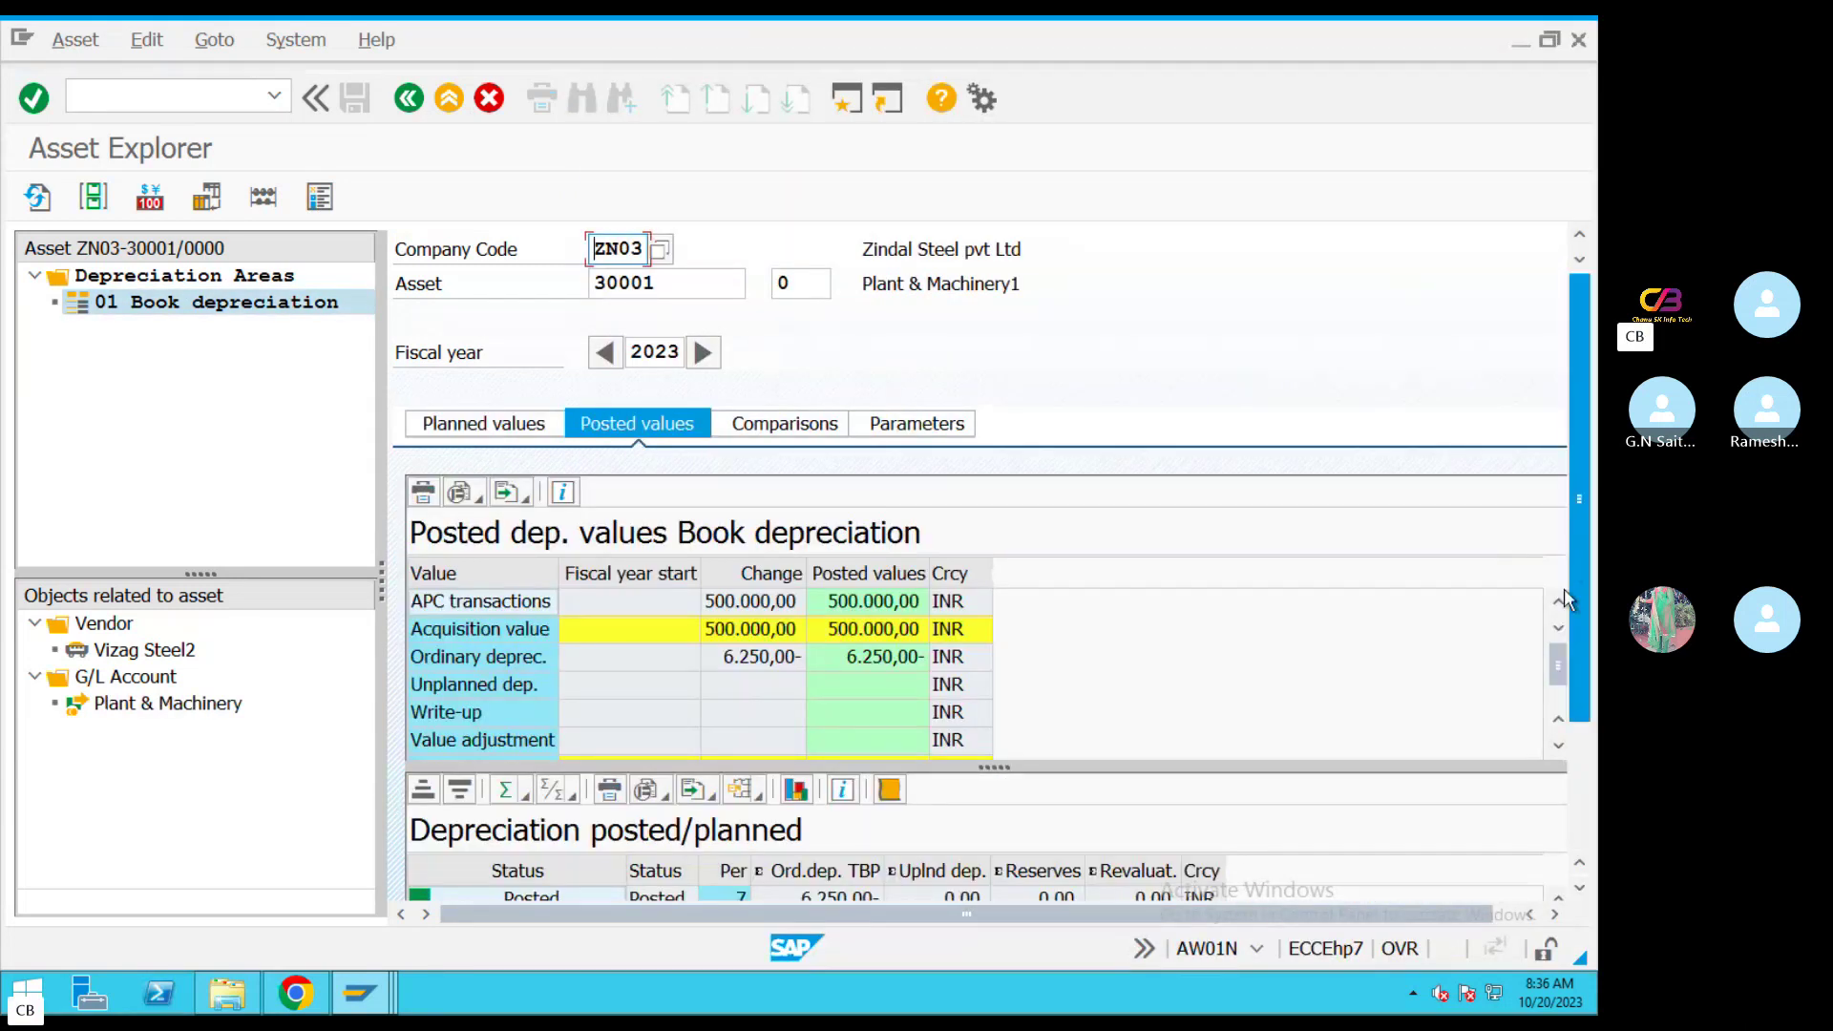
scroll(1210, 704, "down", 1)
left_click(801, 713)
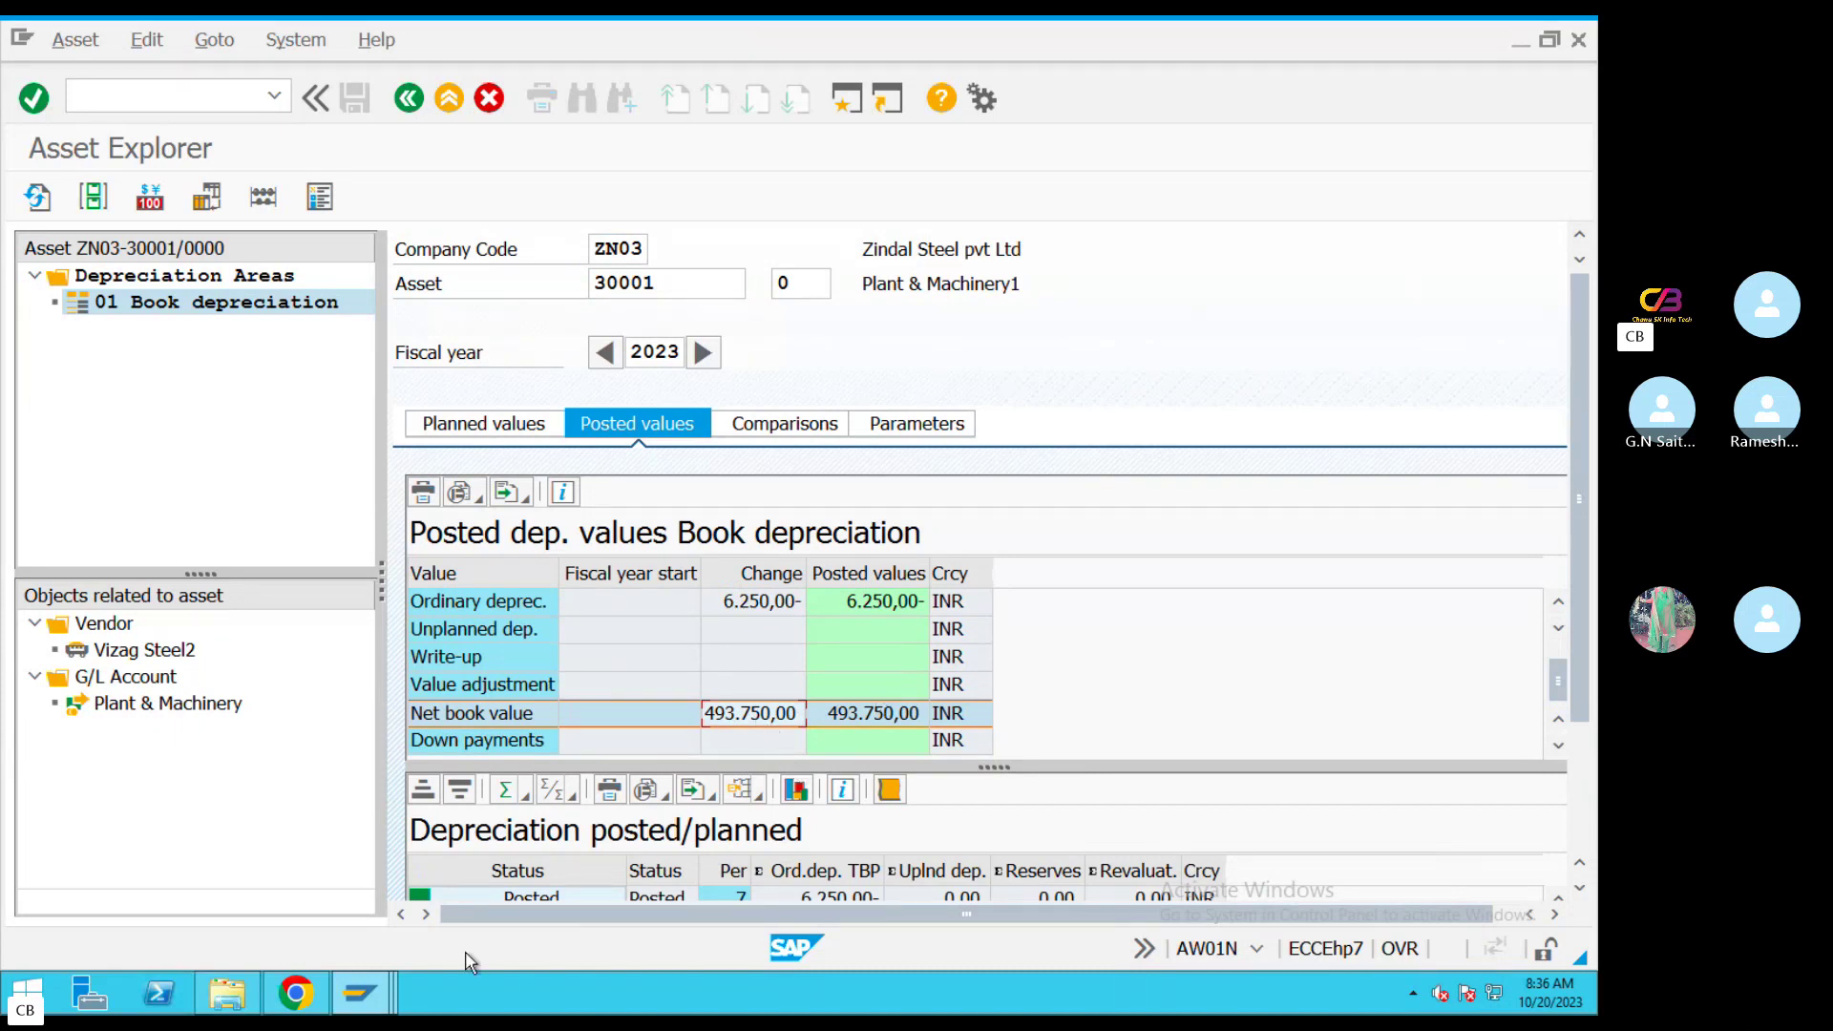
Return to the asset sale session for asset 20001 and set its manual revenue to 250000
left_click(373, 997)
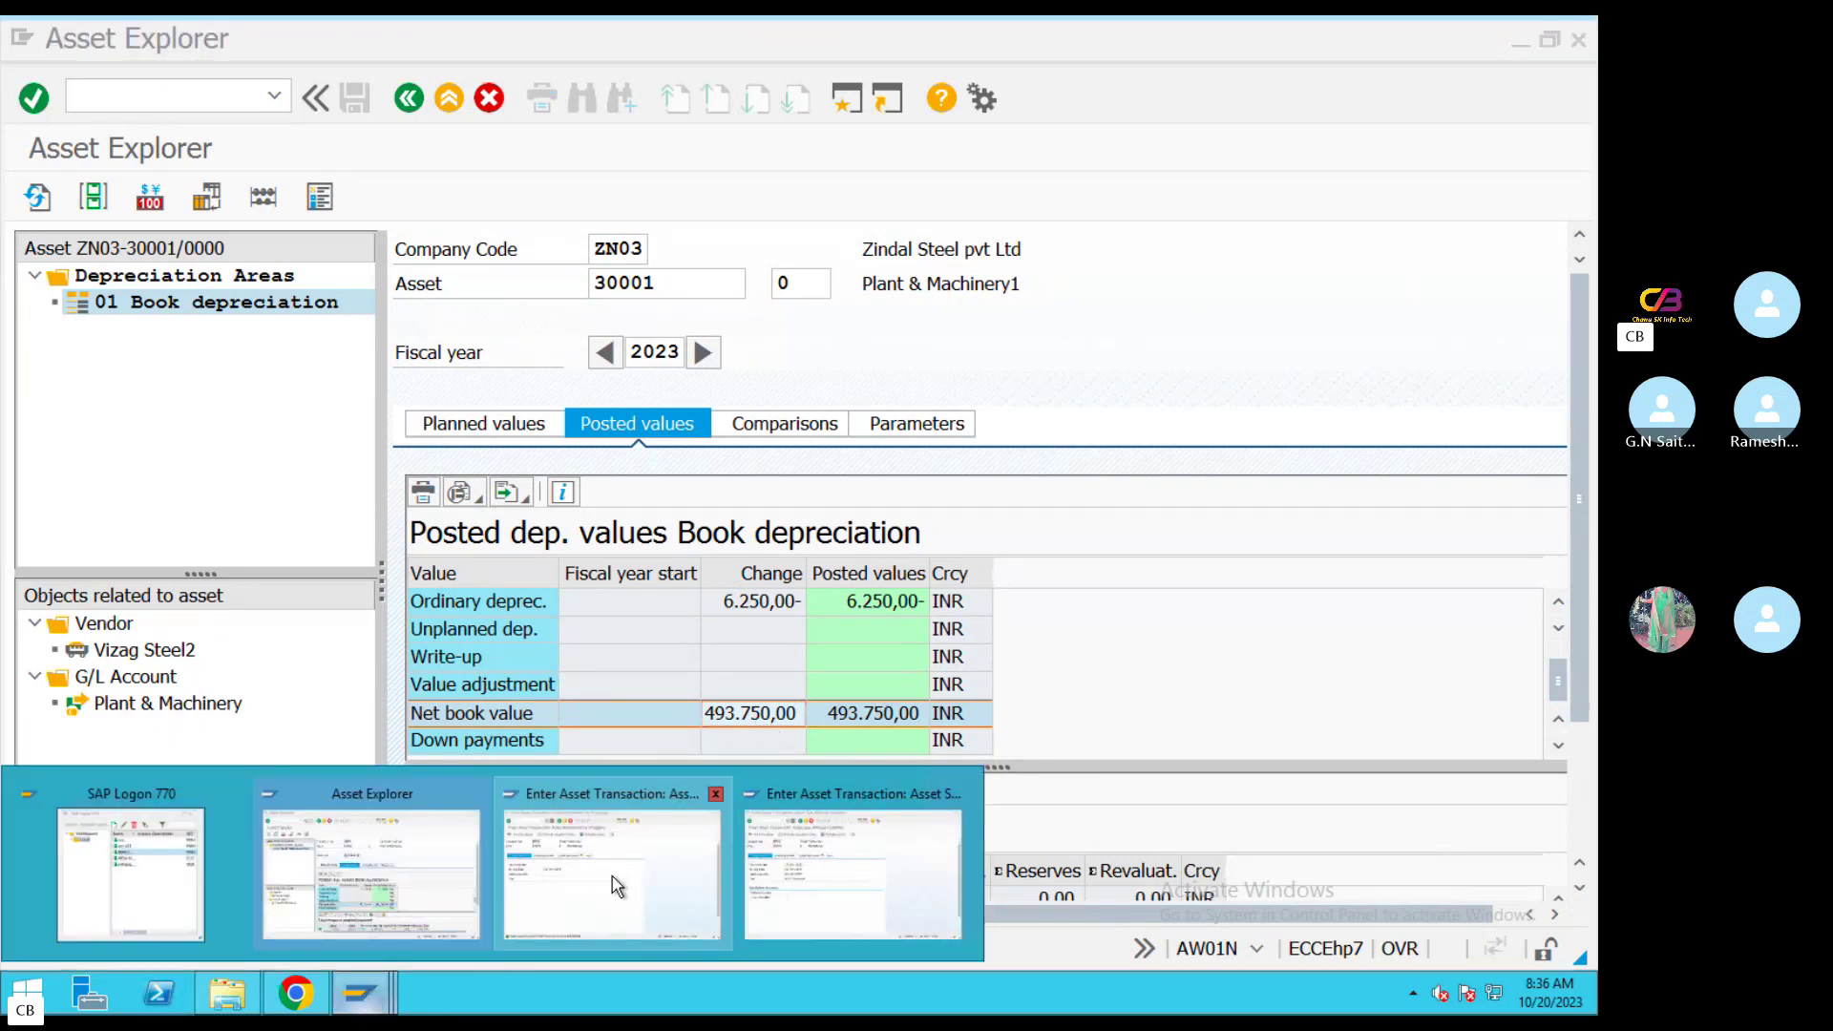
left_click(722, 911)
left_click(372, 524)
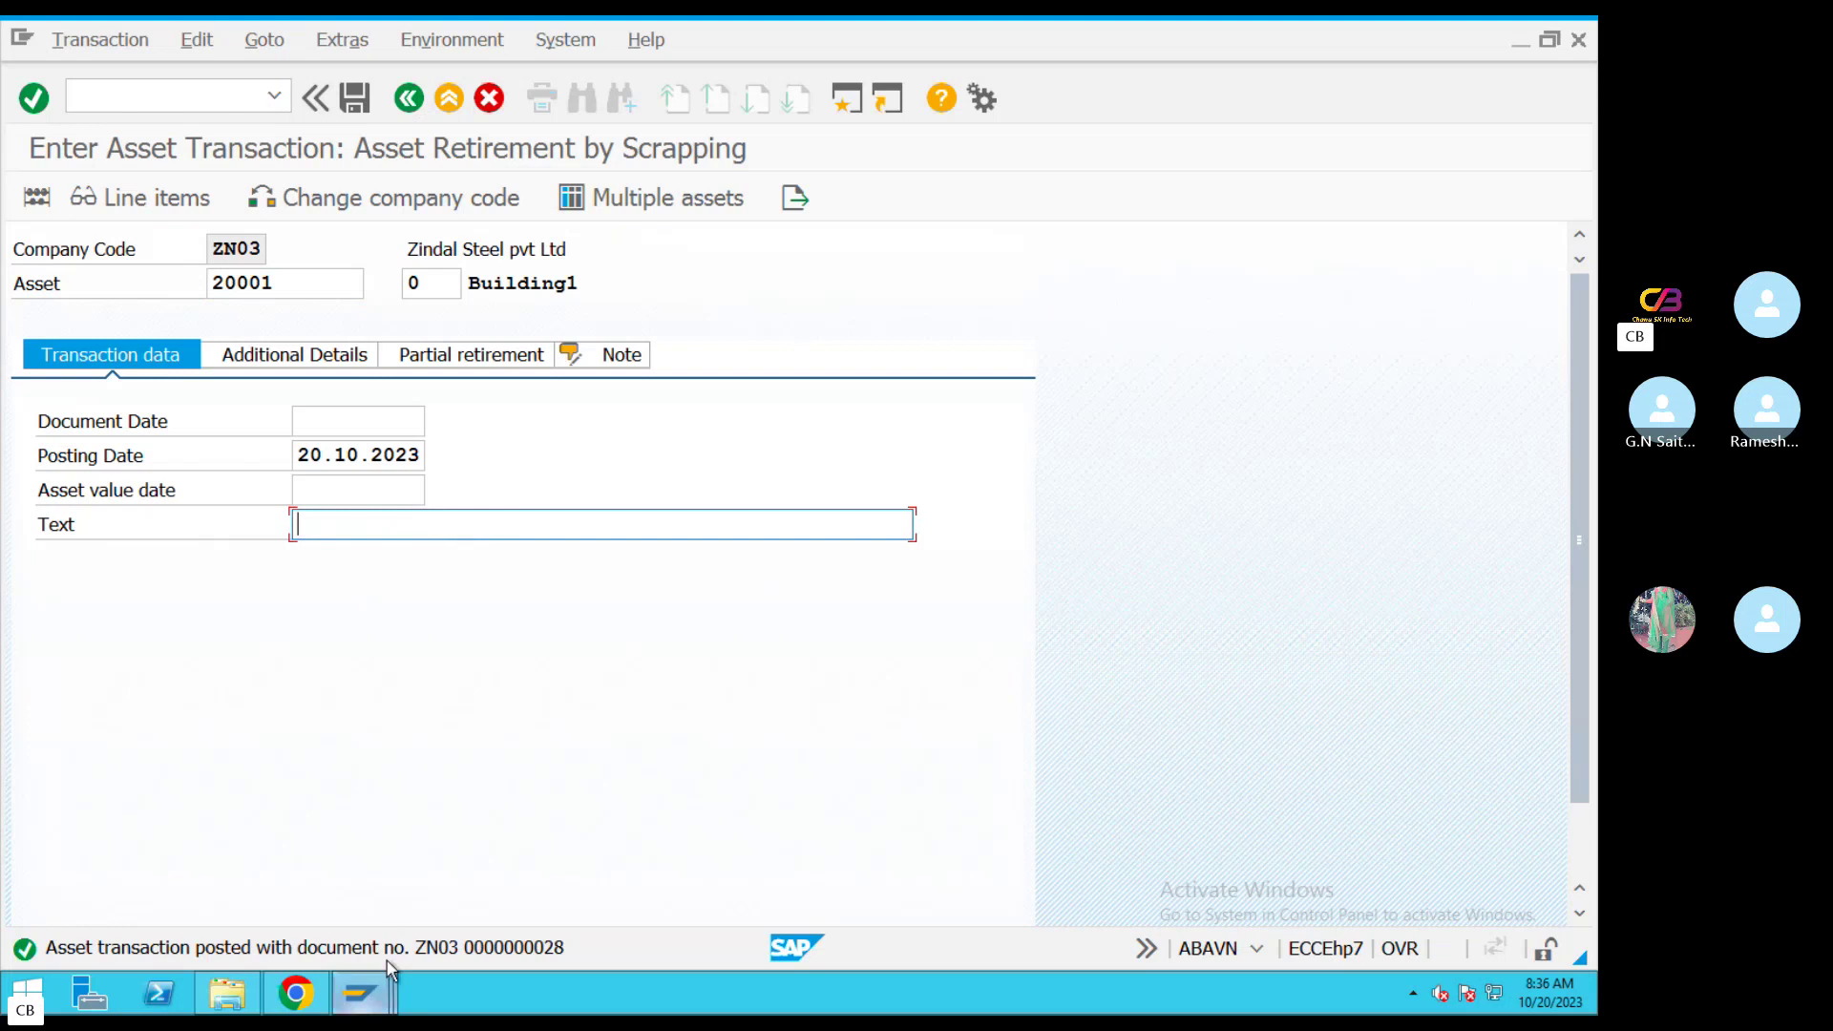
left_click(374, 998)
left_click(571, 886)
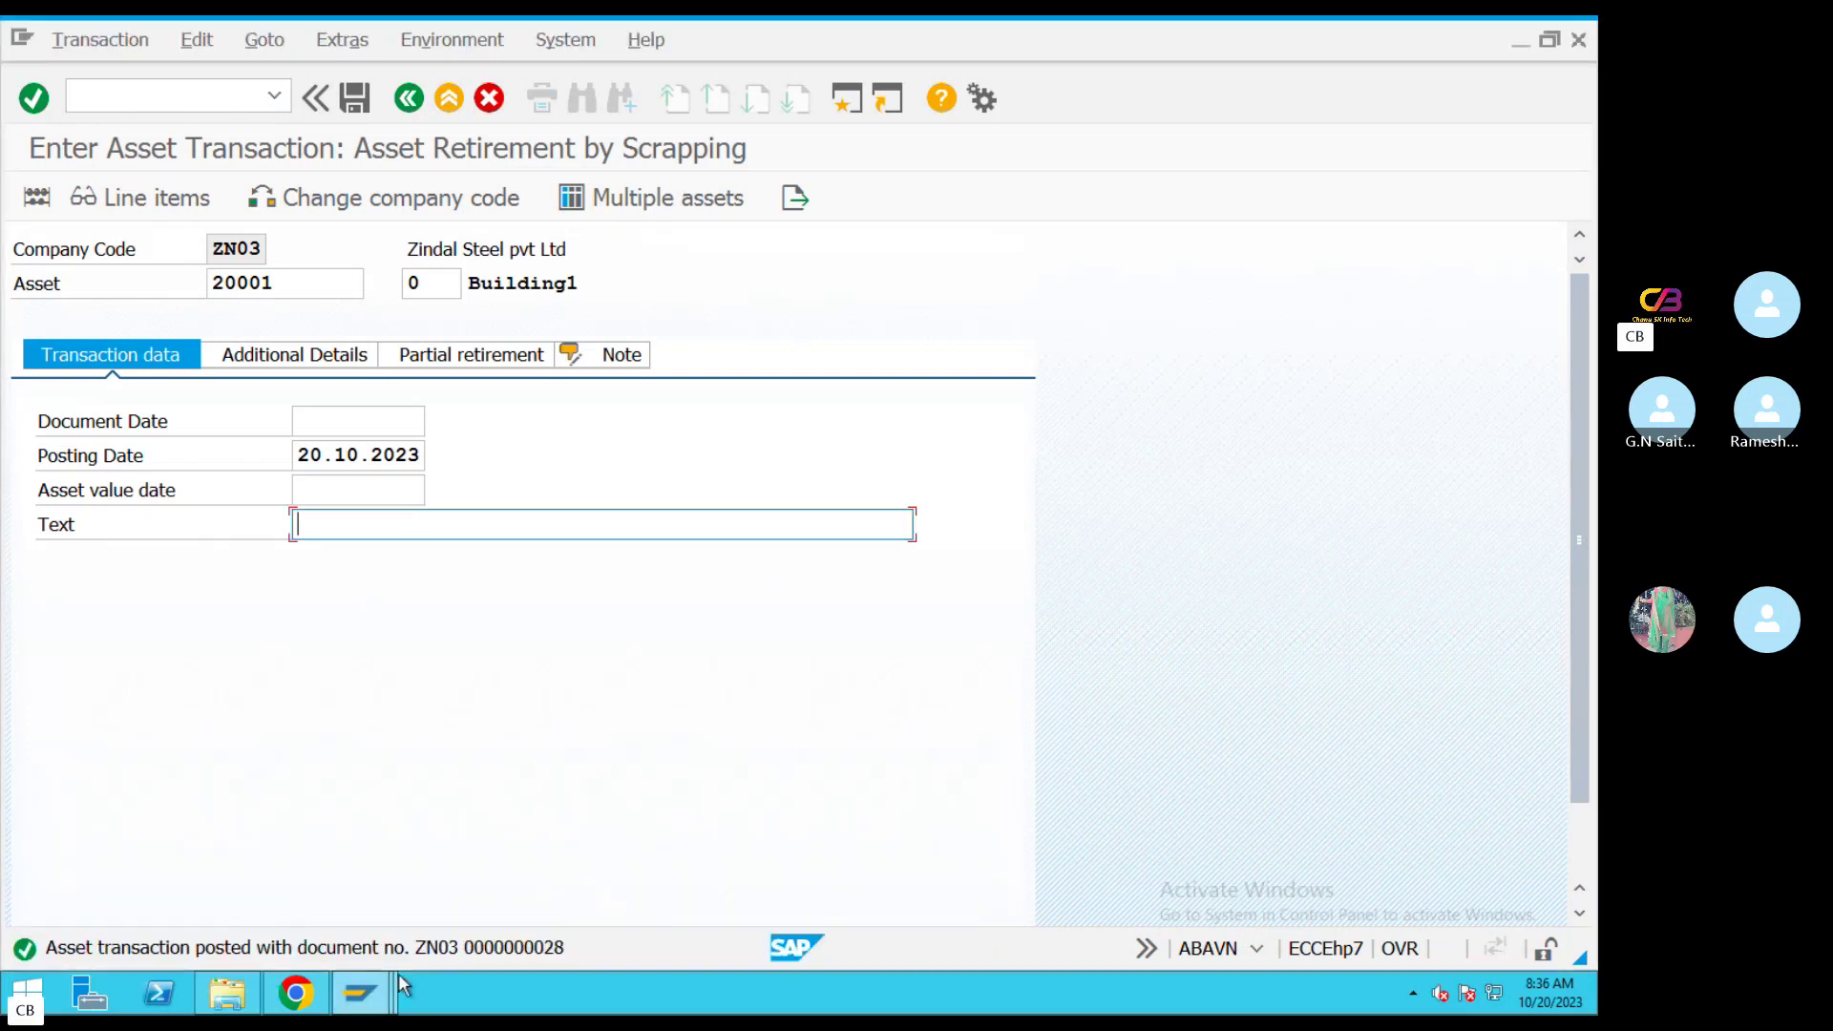
left_click(360, 993)
left_click(805, 924)
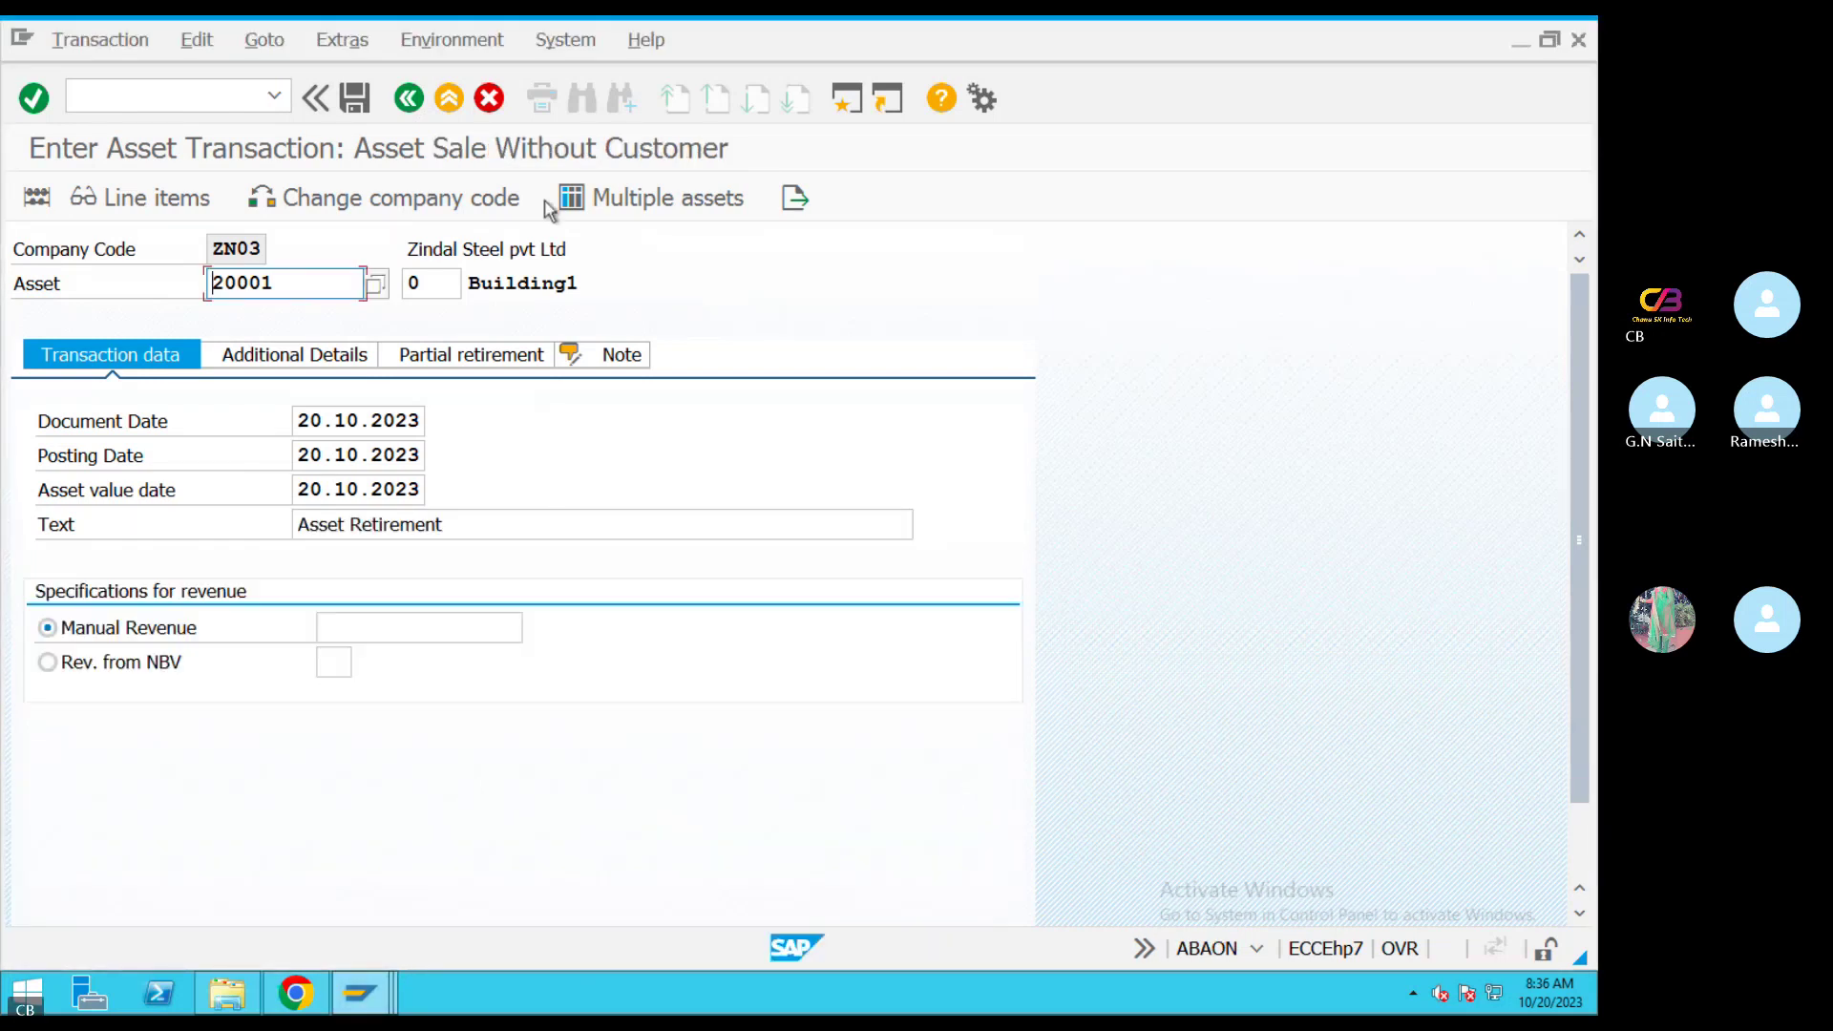
left_click(368, 622)
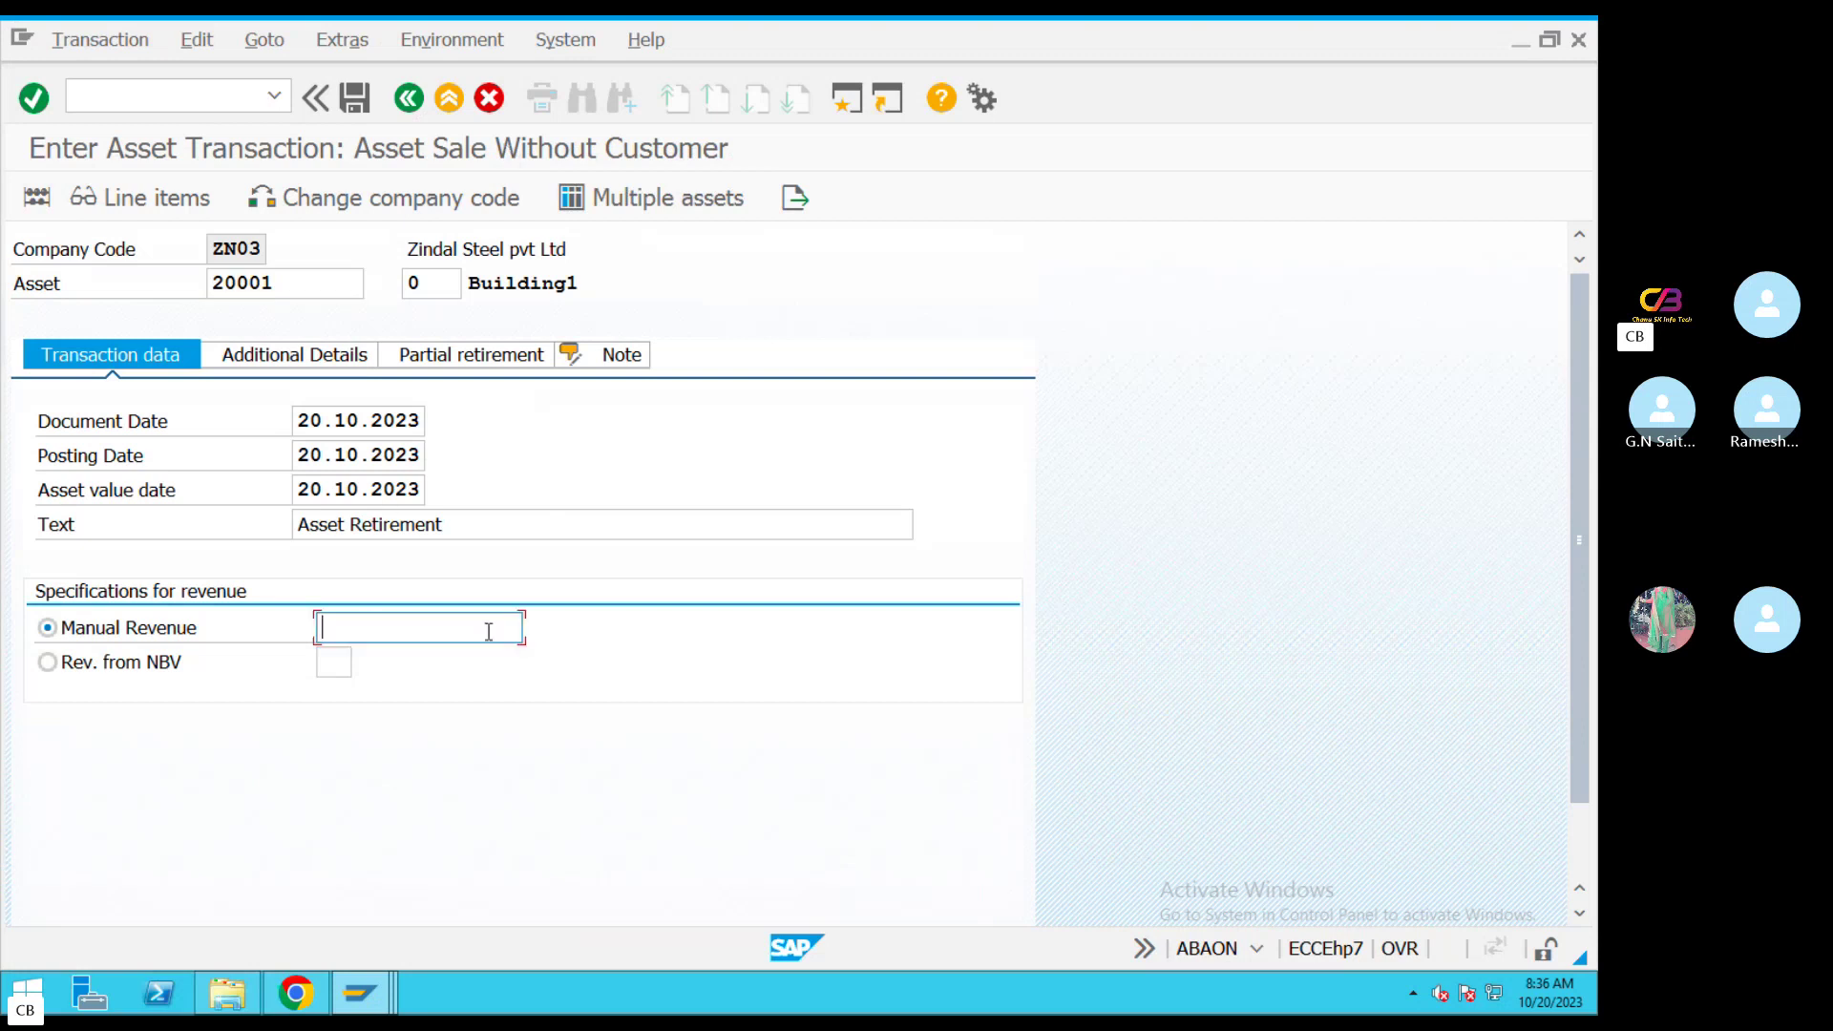
type("250000")
left_click(318, 613)
Set the partial retirement's amount posted to 250000 and relate it to the current-year acquisition
left_click(516, 358)
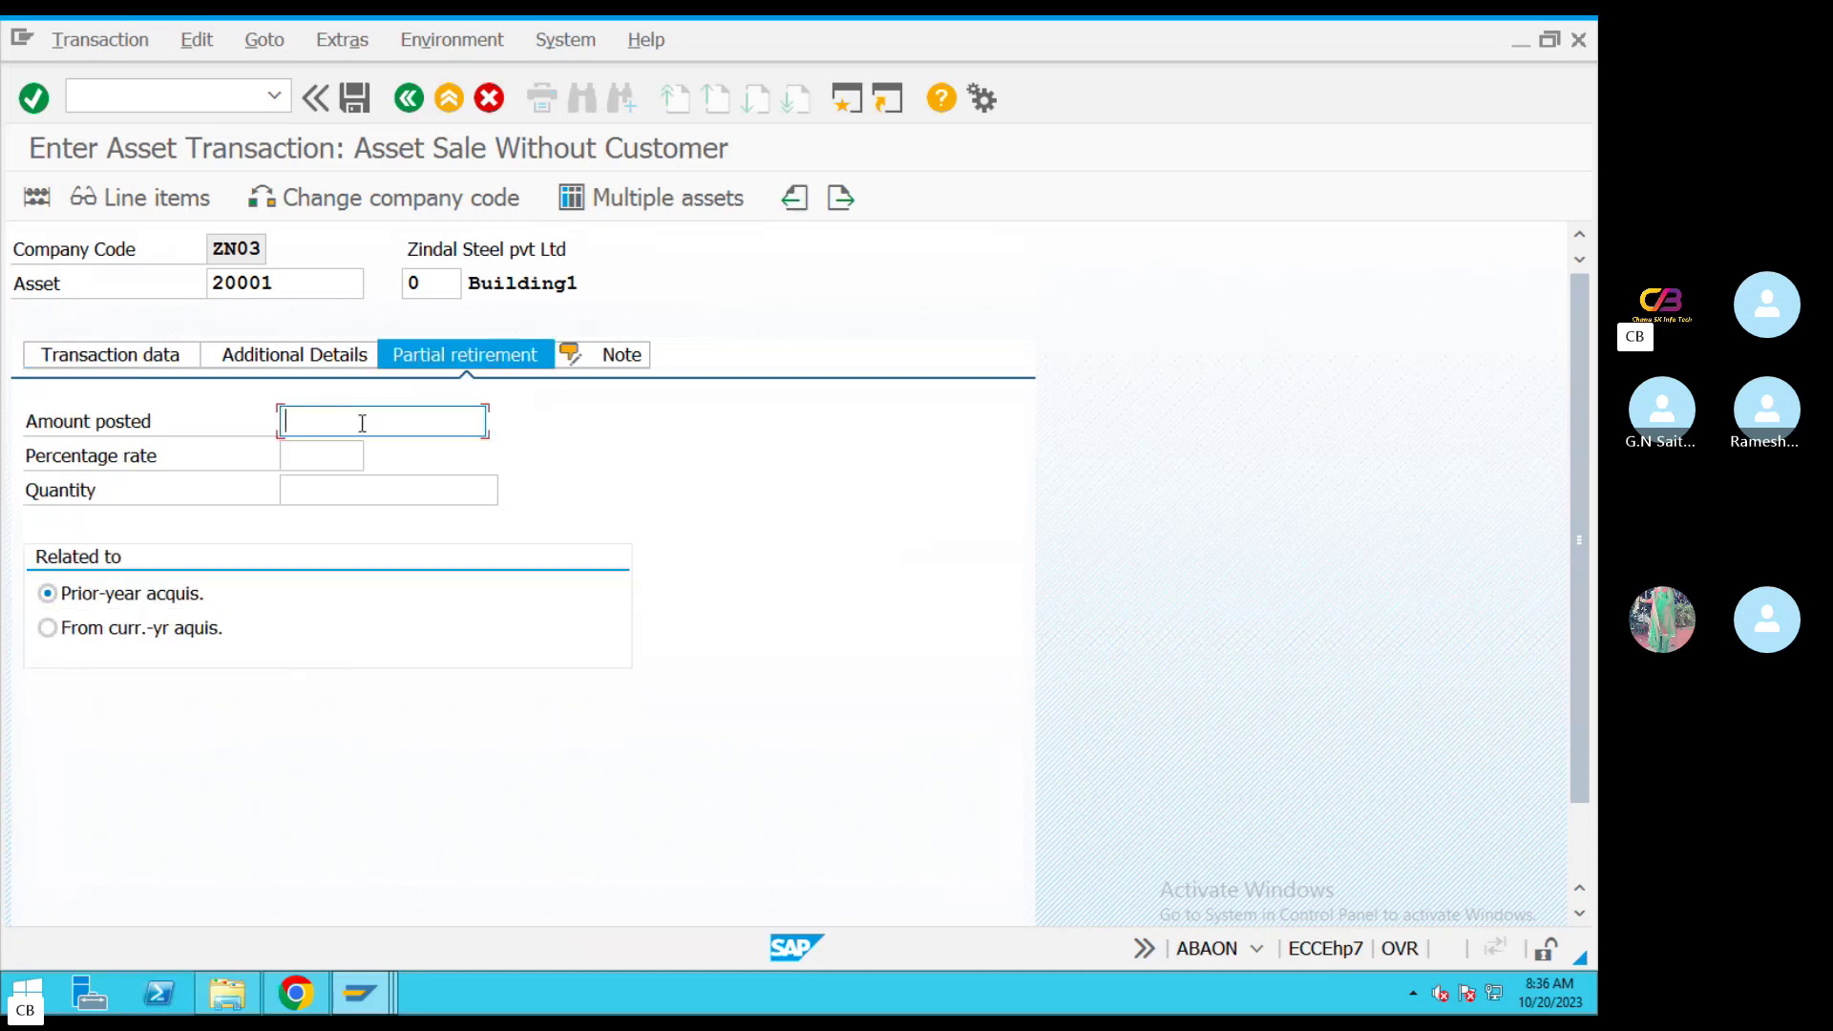
type("250000")
left_click(190, 632)
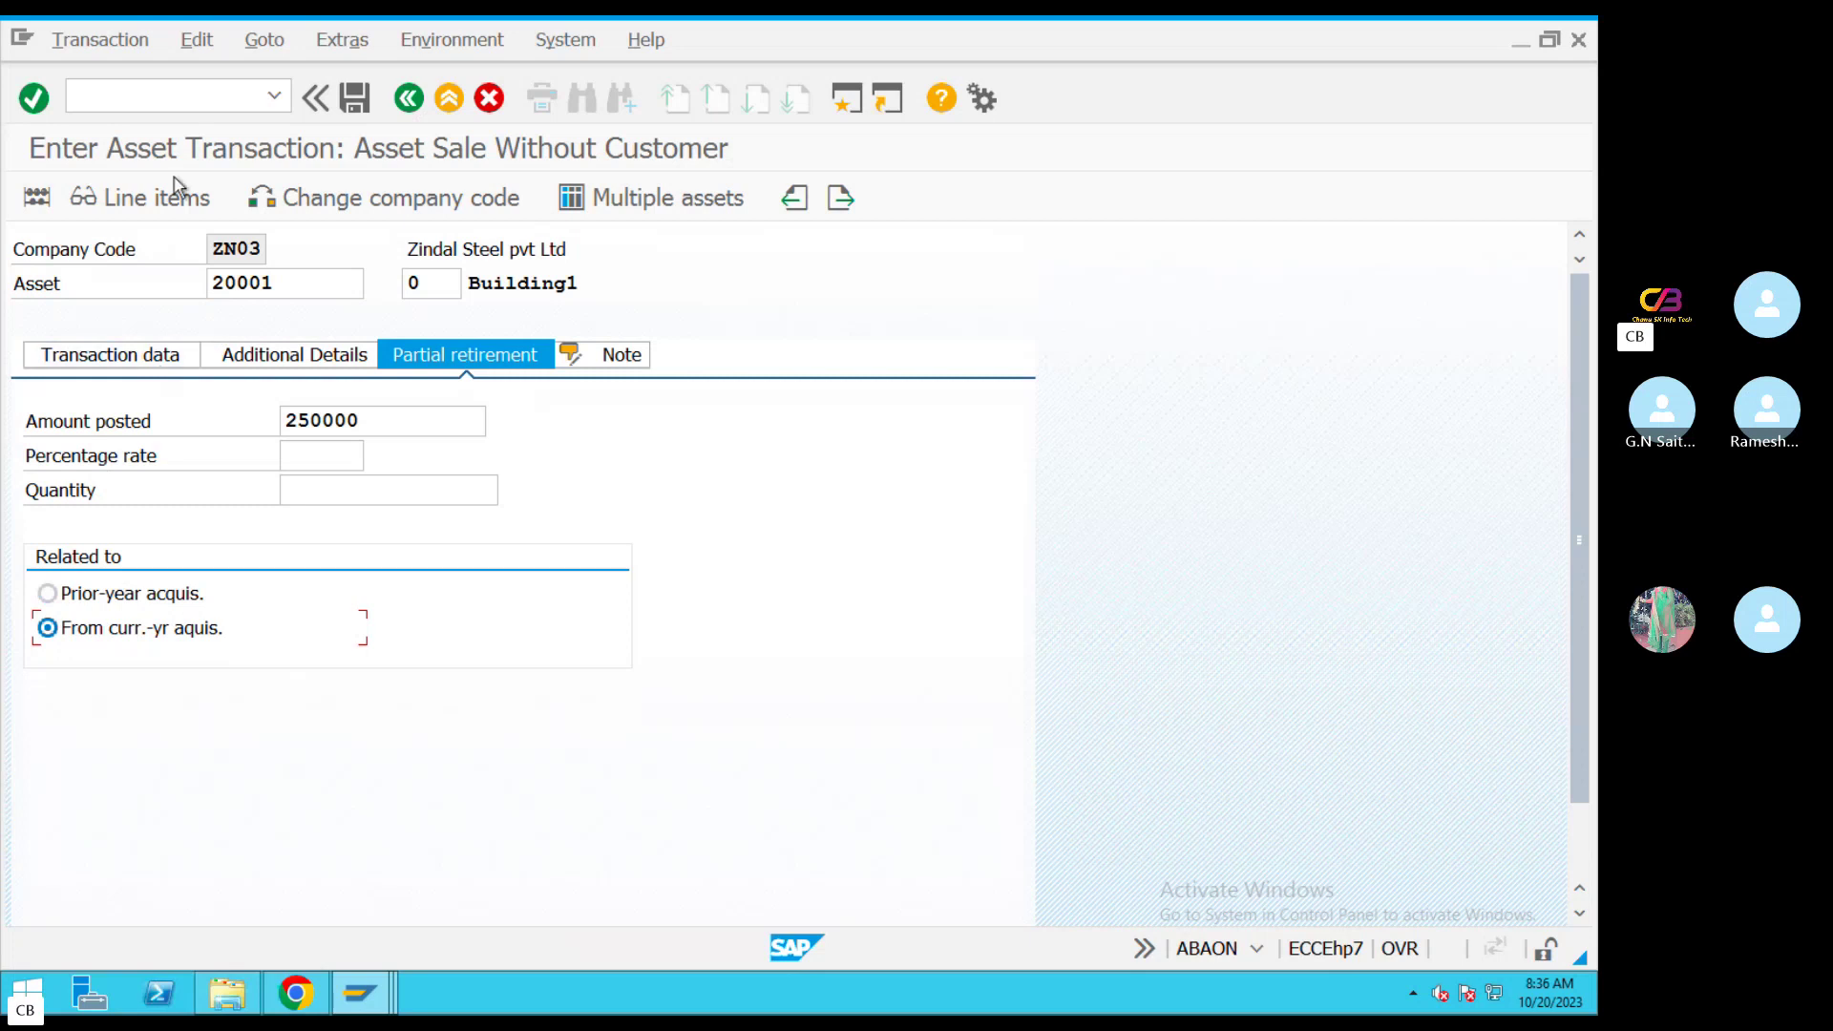
Display the asset line items of the sale, close them, and simulate the posting document
key("Return")
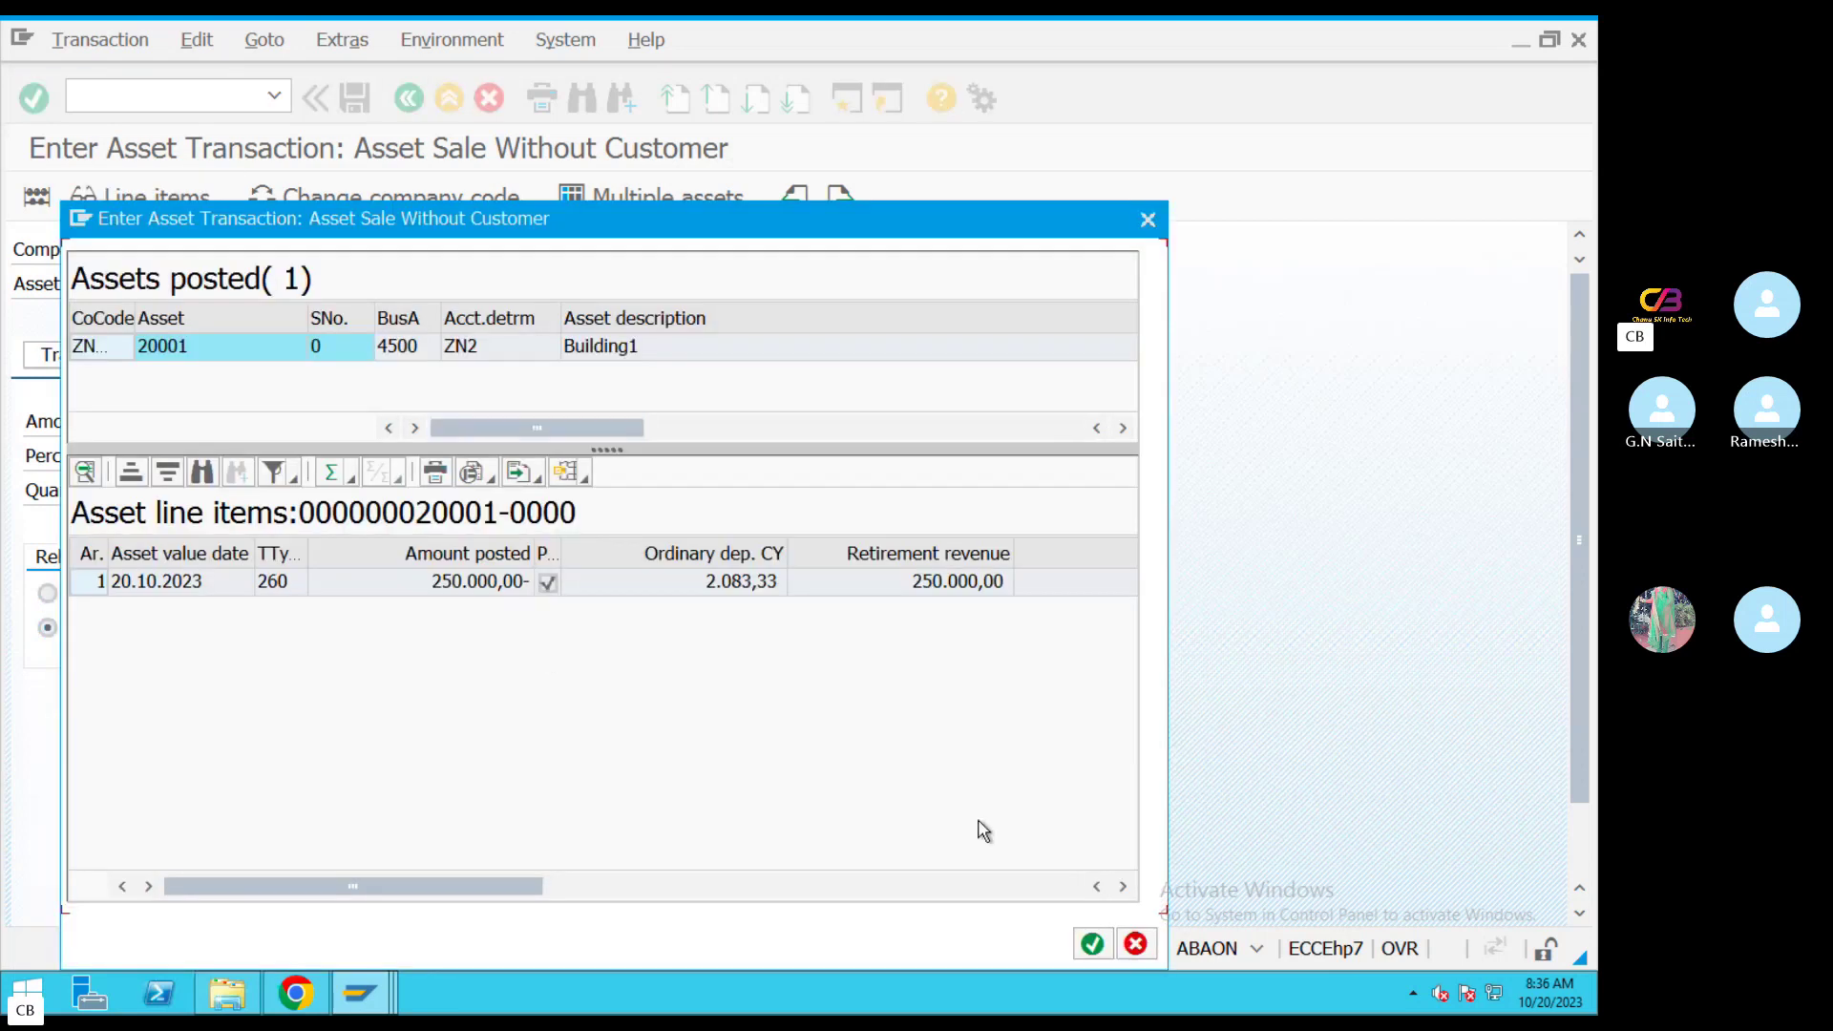
left_click(1088, 945)
left_click(141, 197)
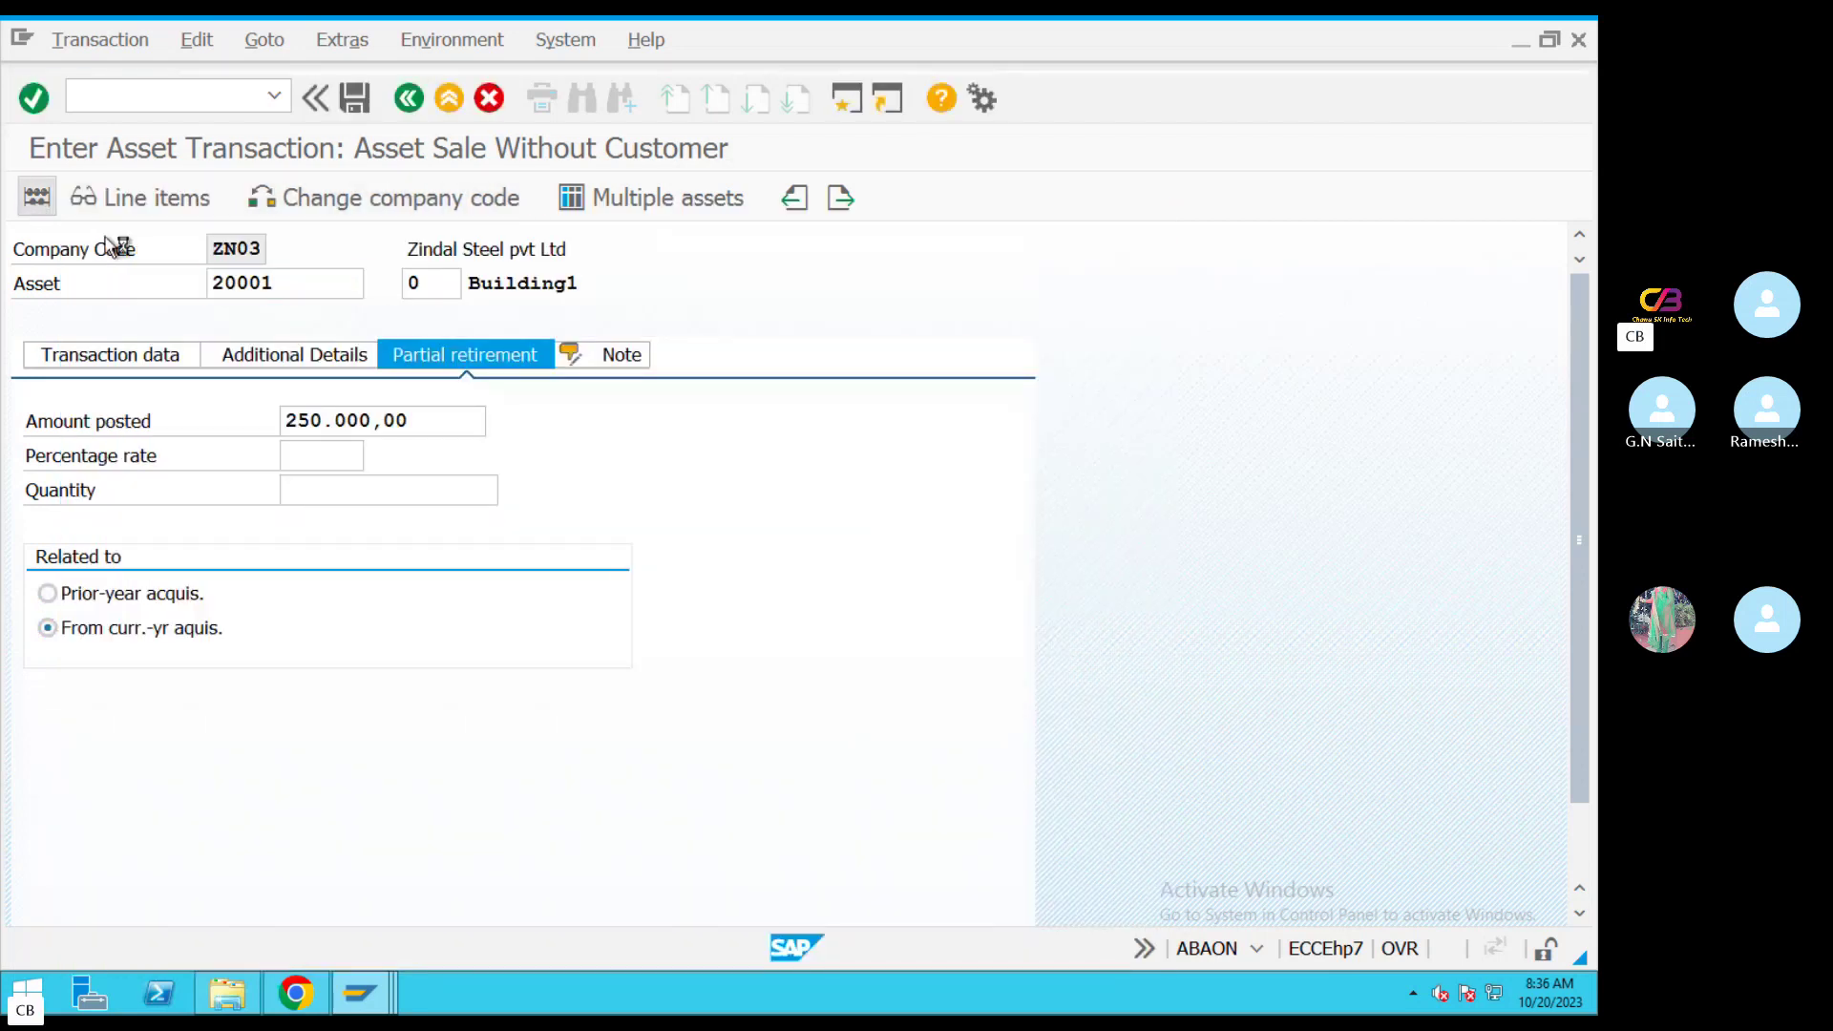
Check the asset sale clearing and gain on sale entries in the simulated document, and post the asset sale
left_click(462, 546)
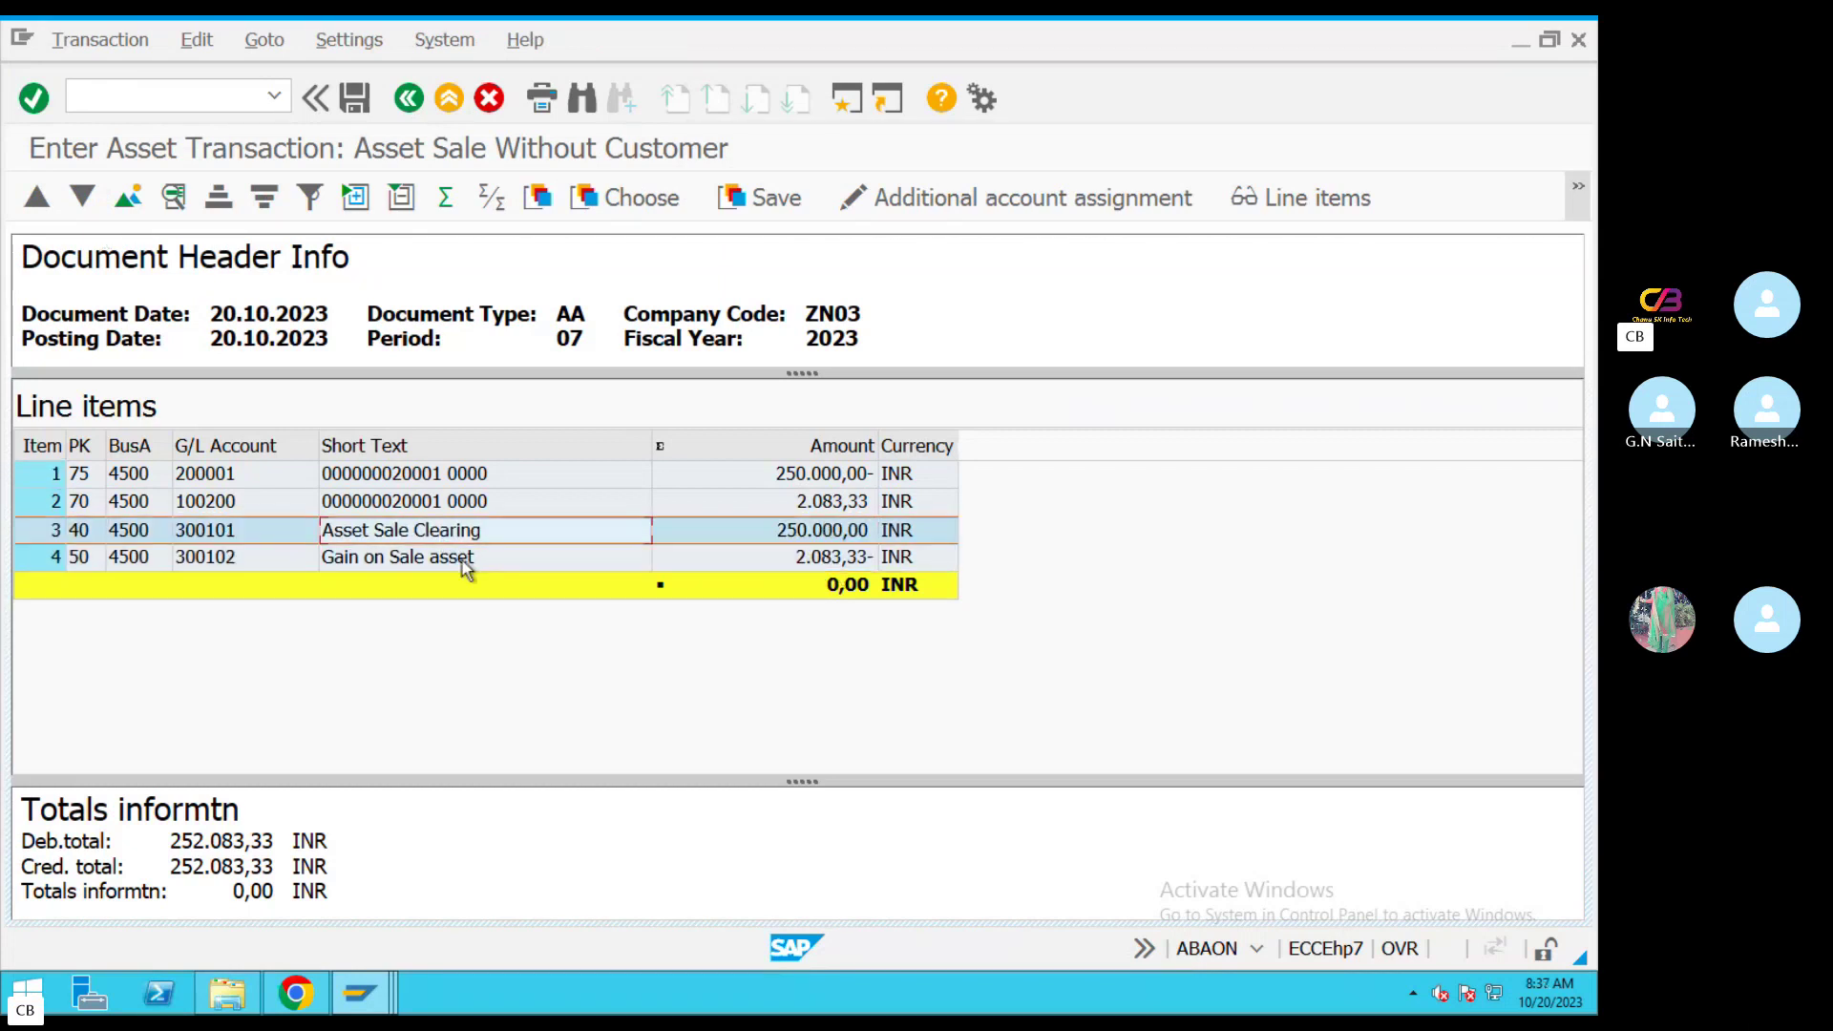
left_click(775, 557)
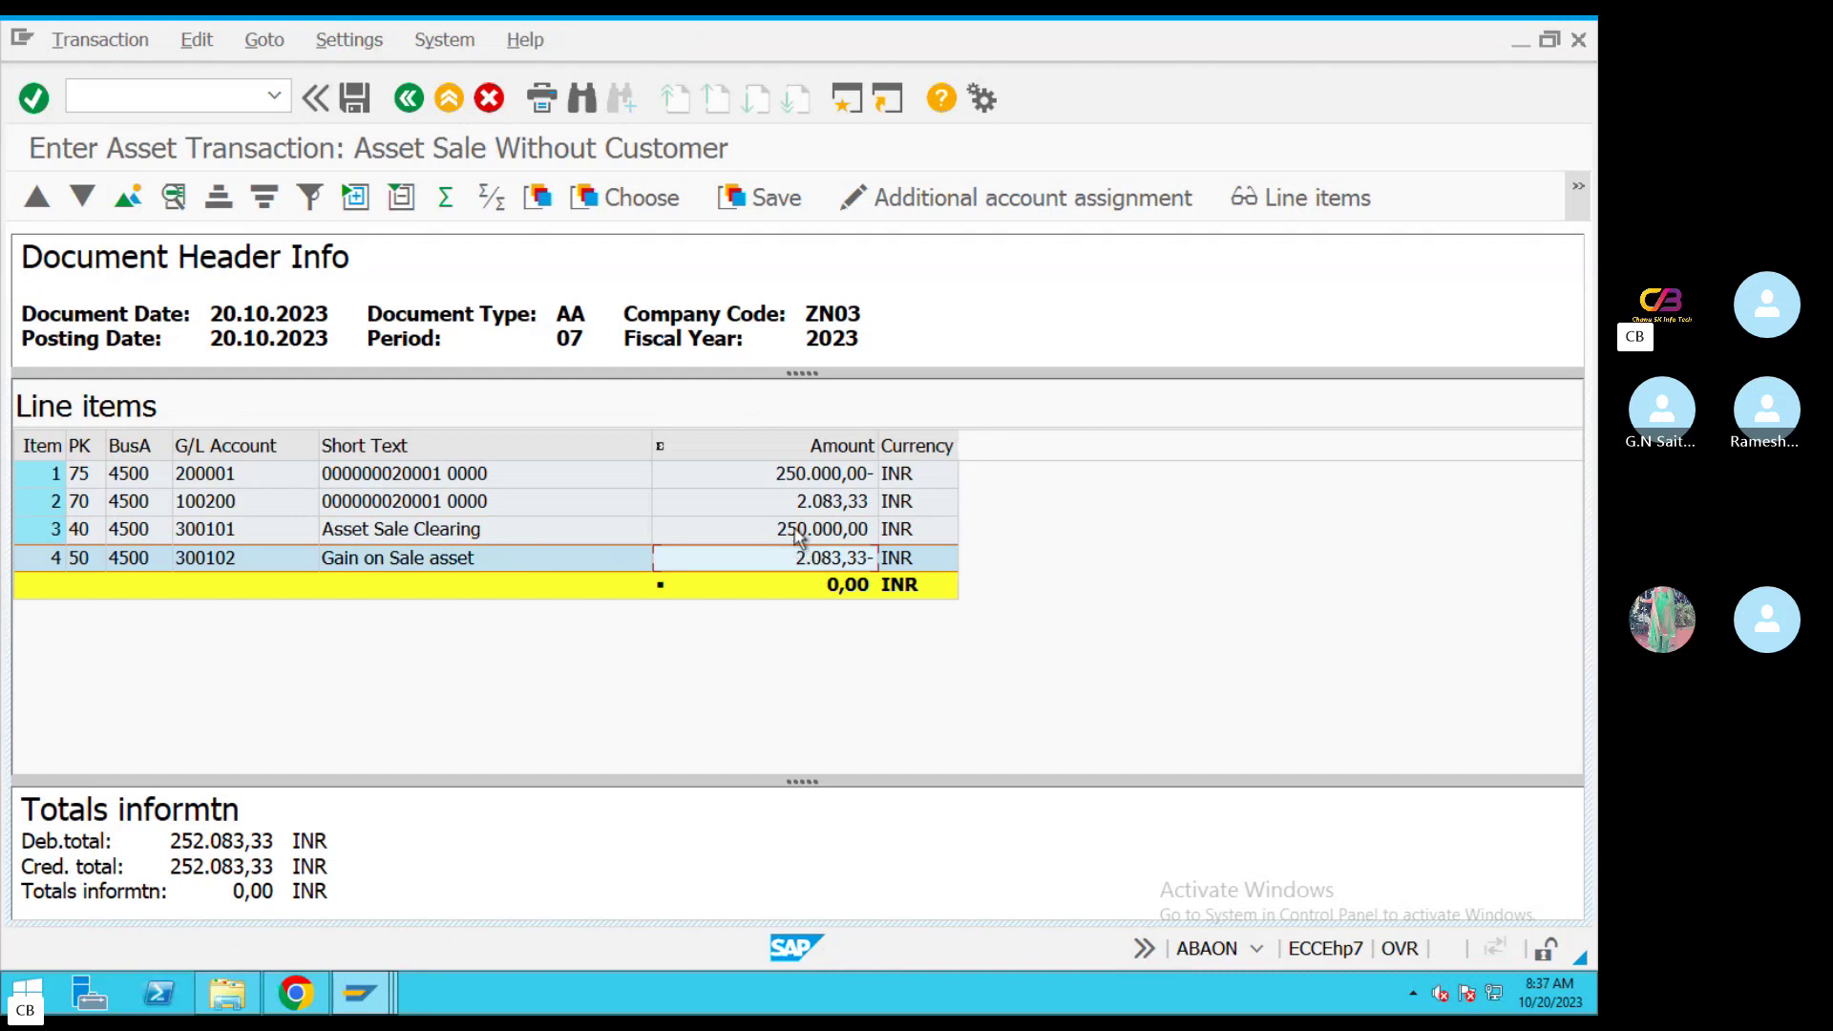
left_click(798, 536)
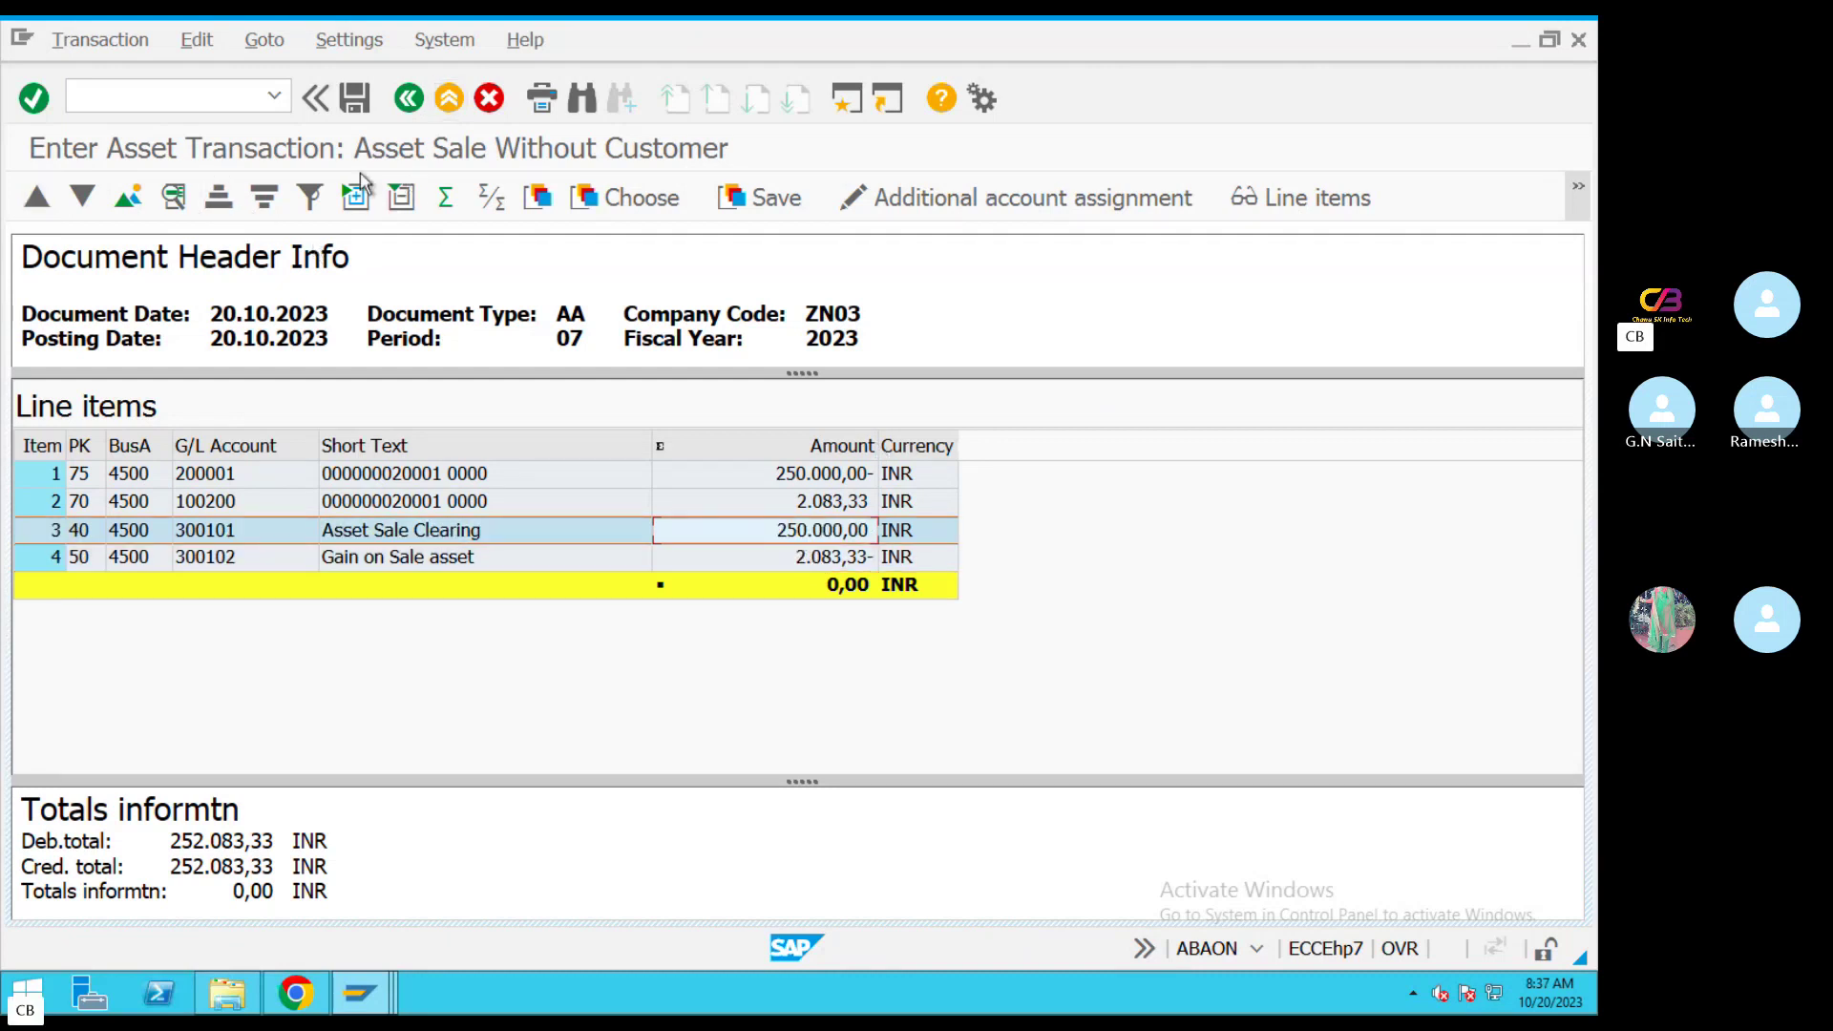
key("F3")
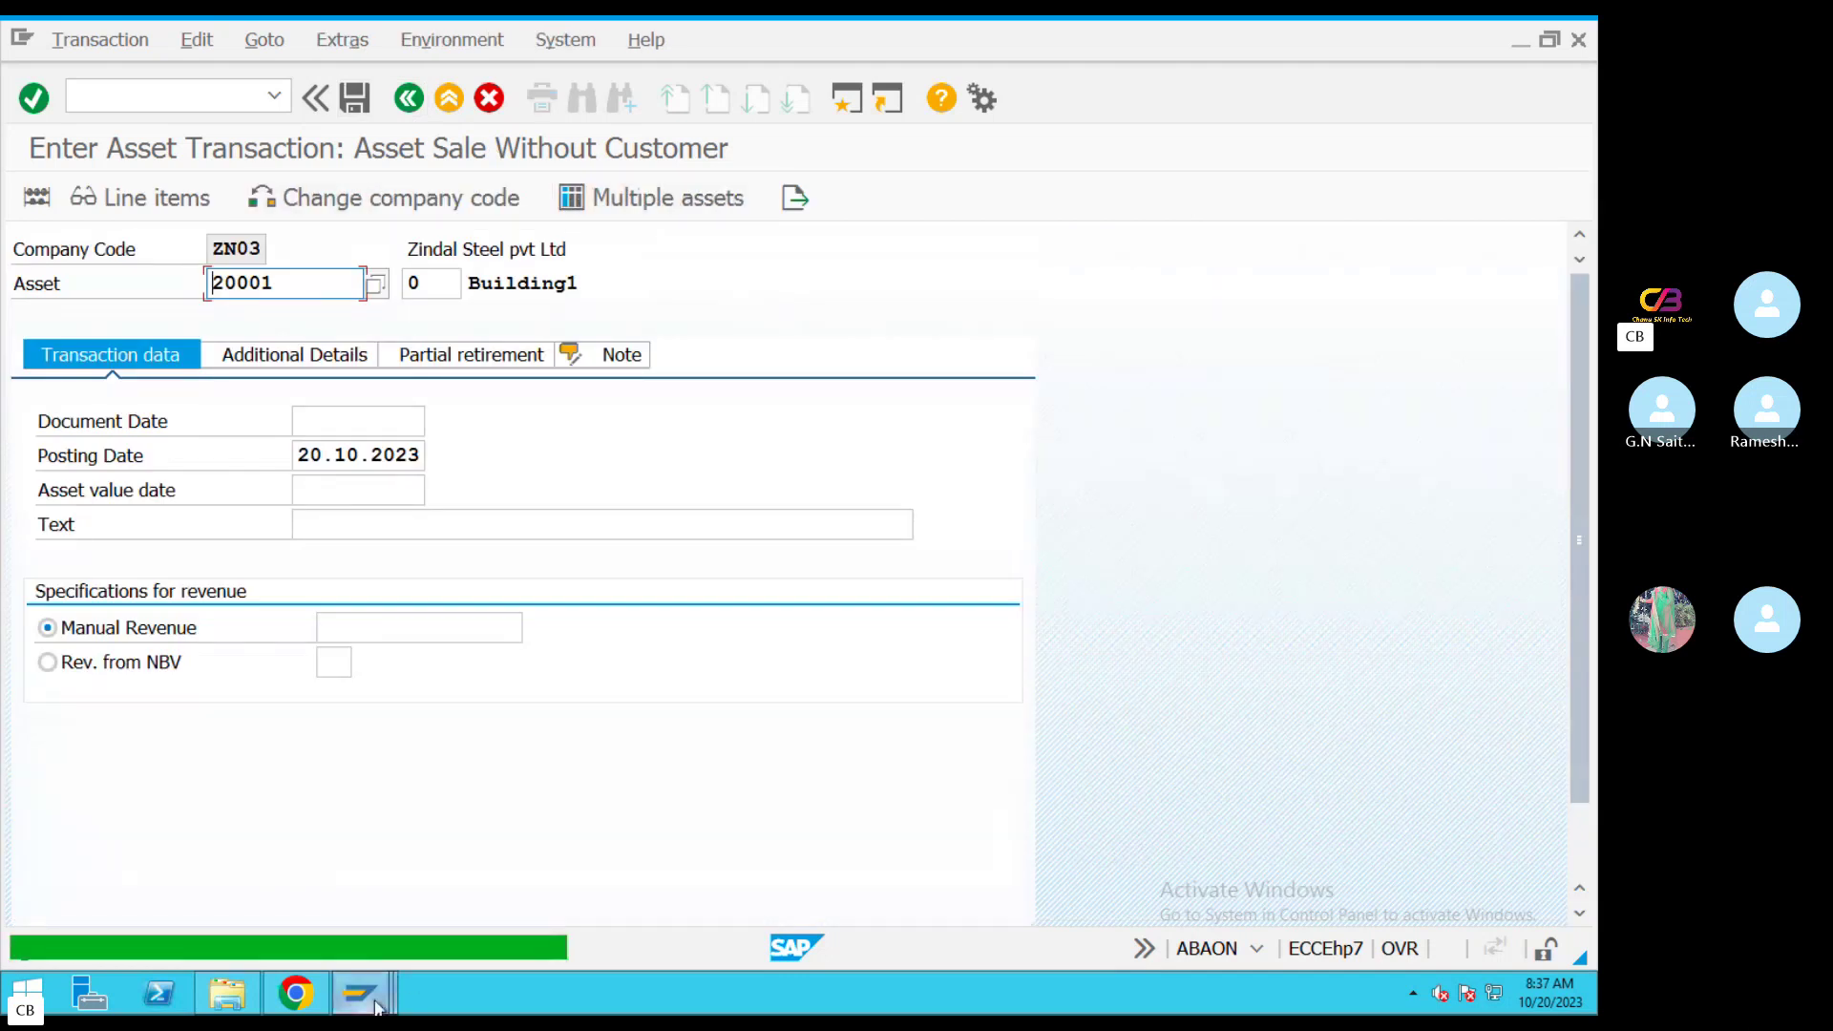
Switch to the Asset Explorer session, refresh asset 30001, and check its planned net book value
mouse_move(377, 1007)
left_click(401, 849)
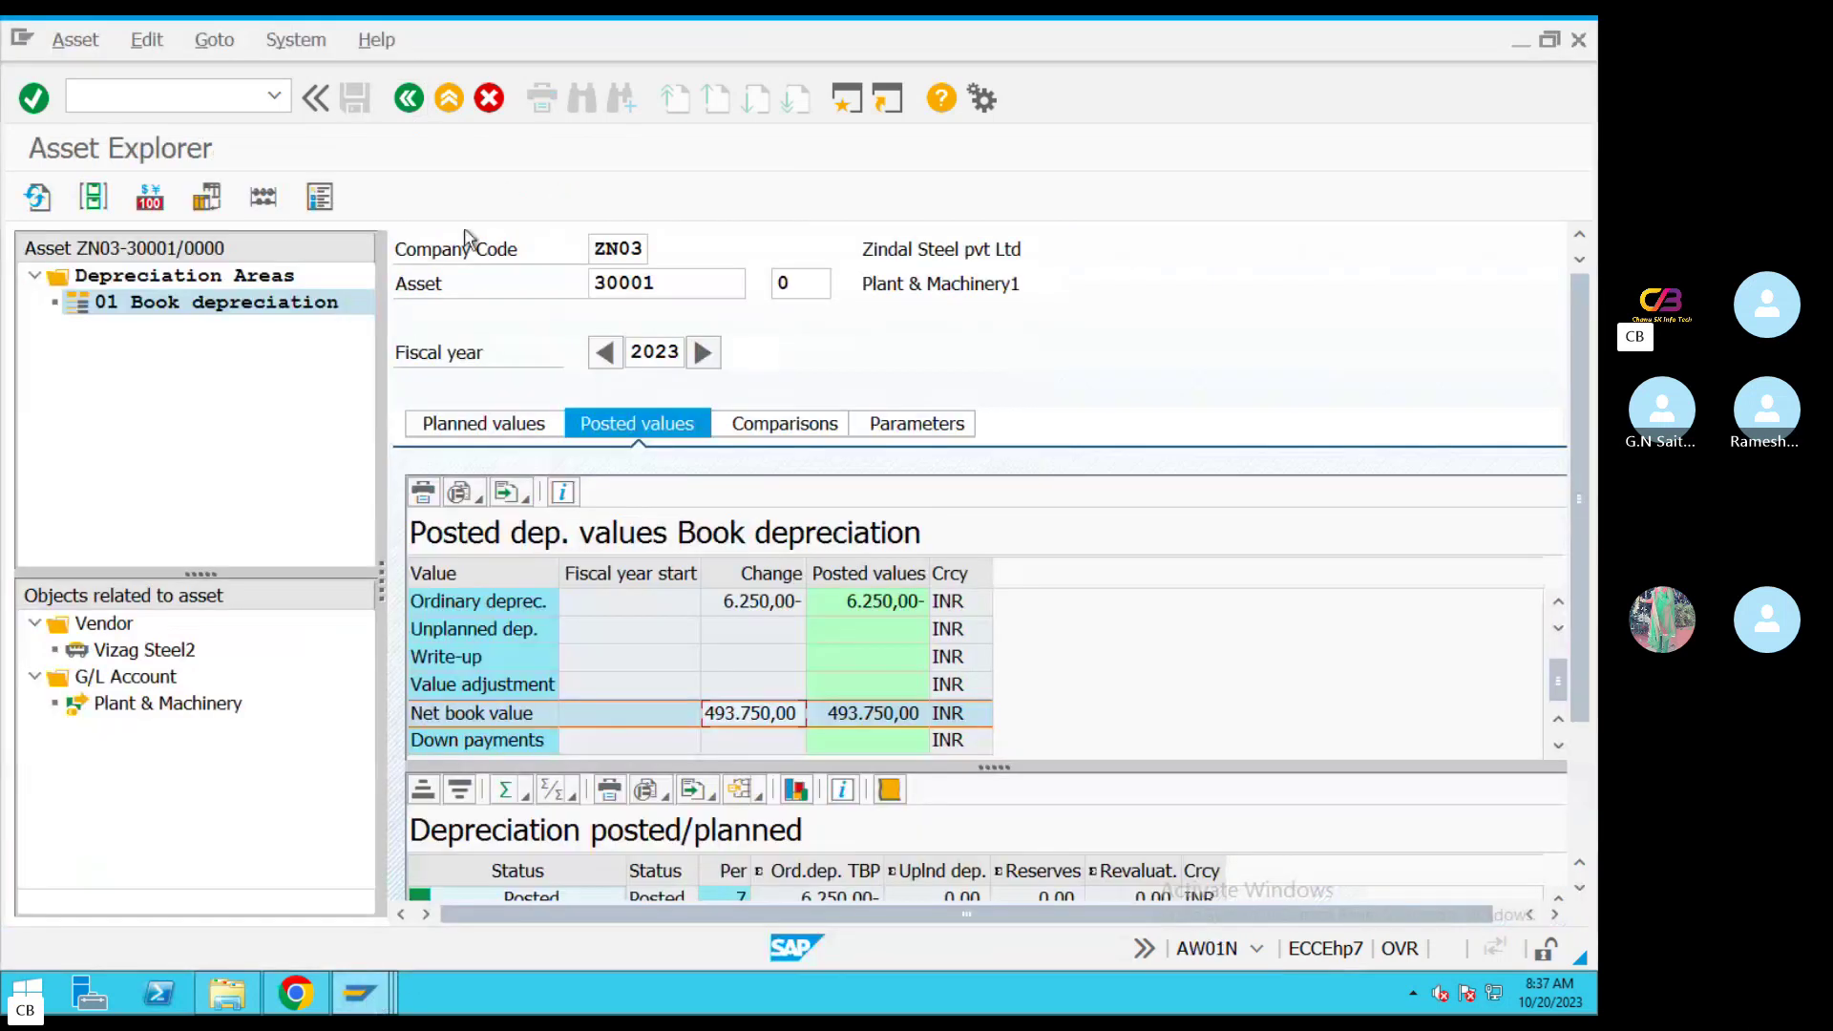
left_click(38, 197)
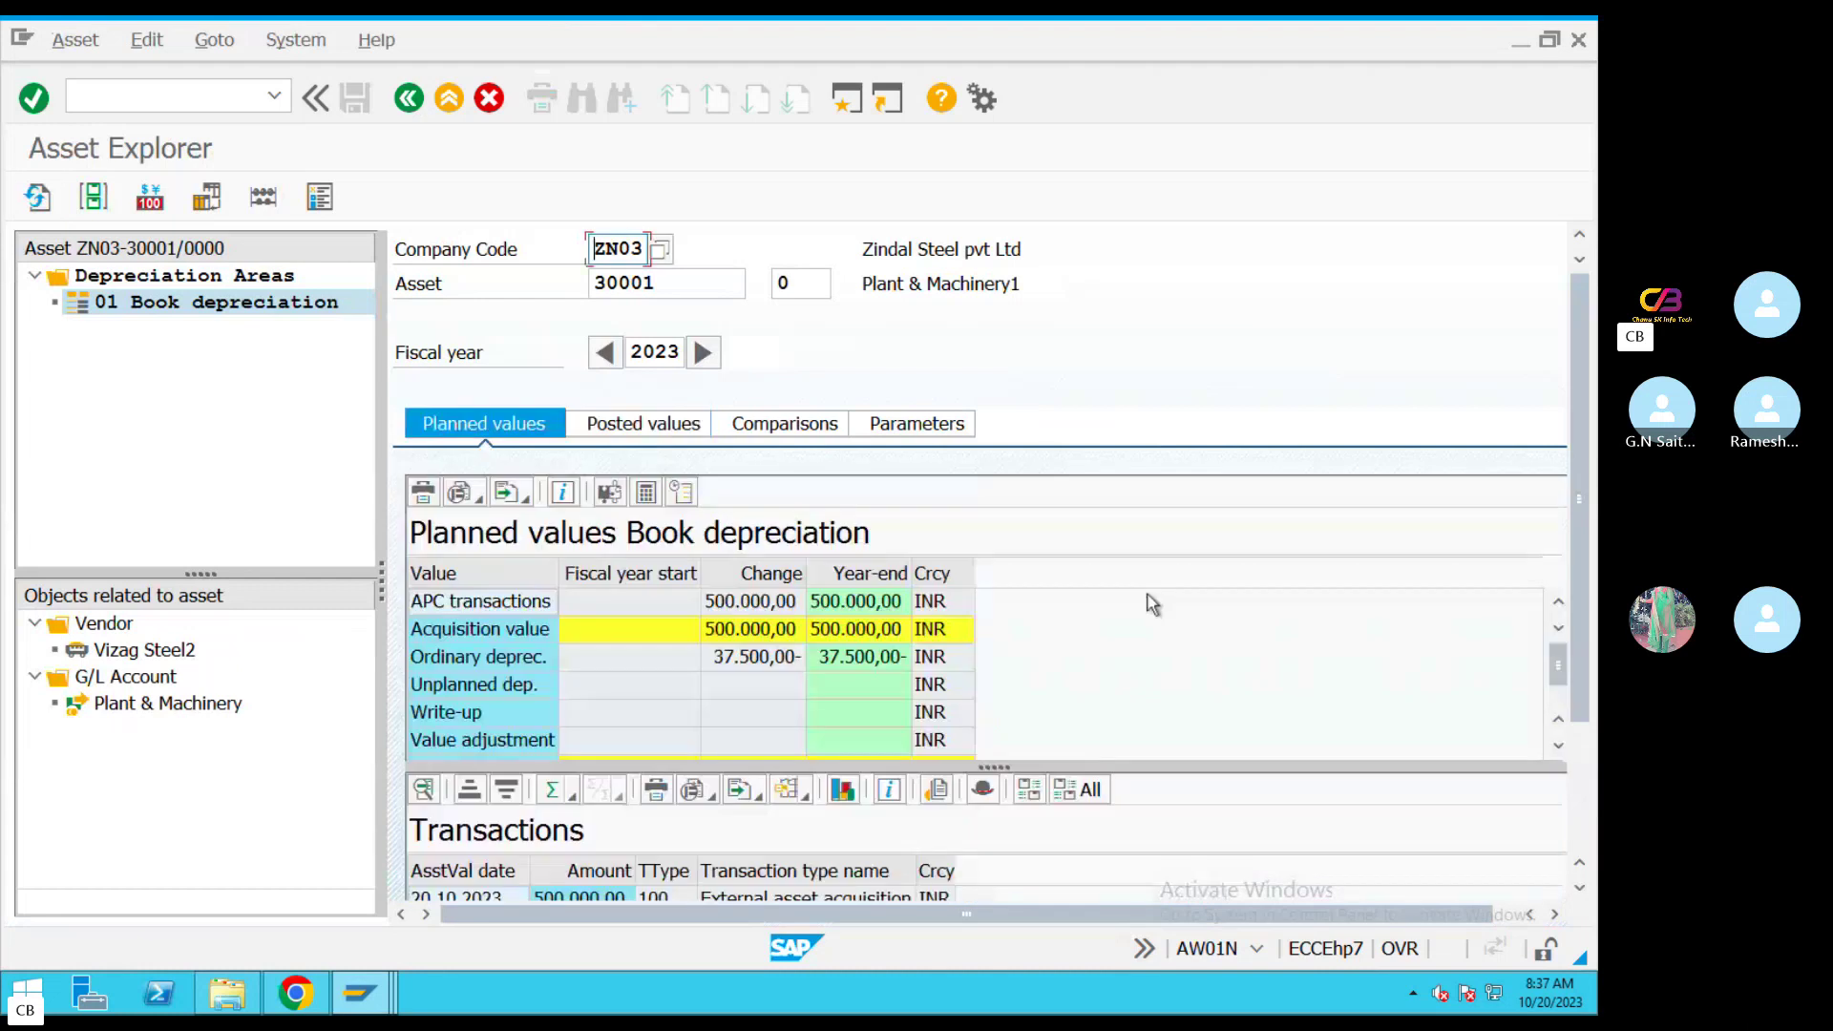
scroll(1557, 692, "down", 1)
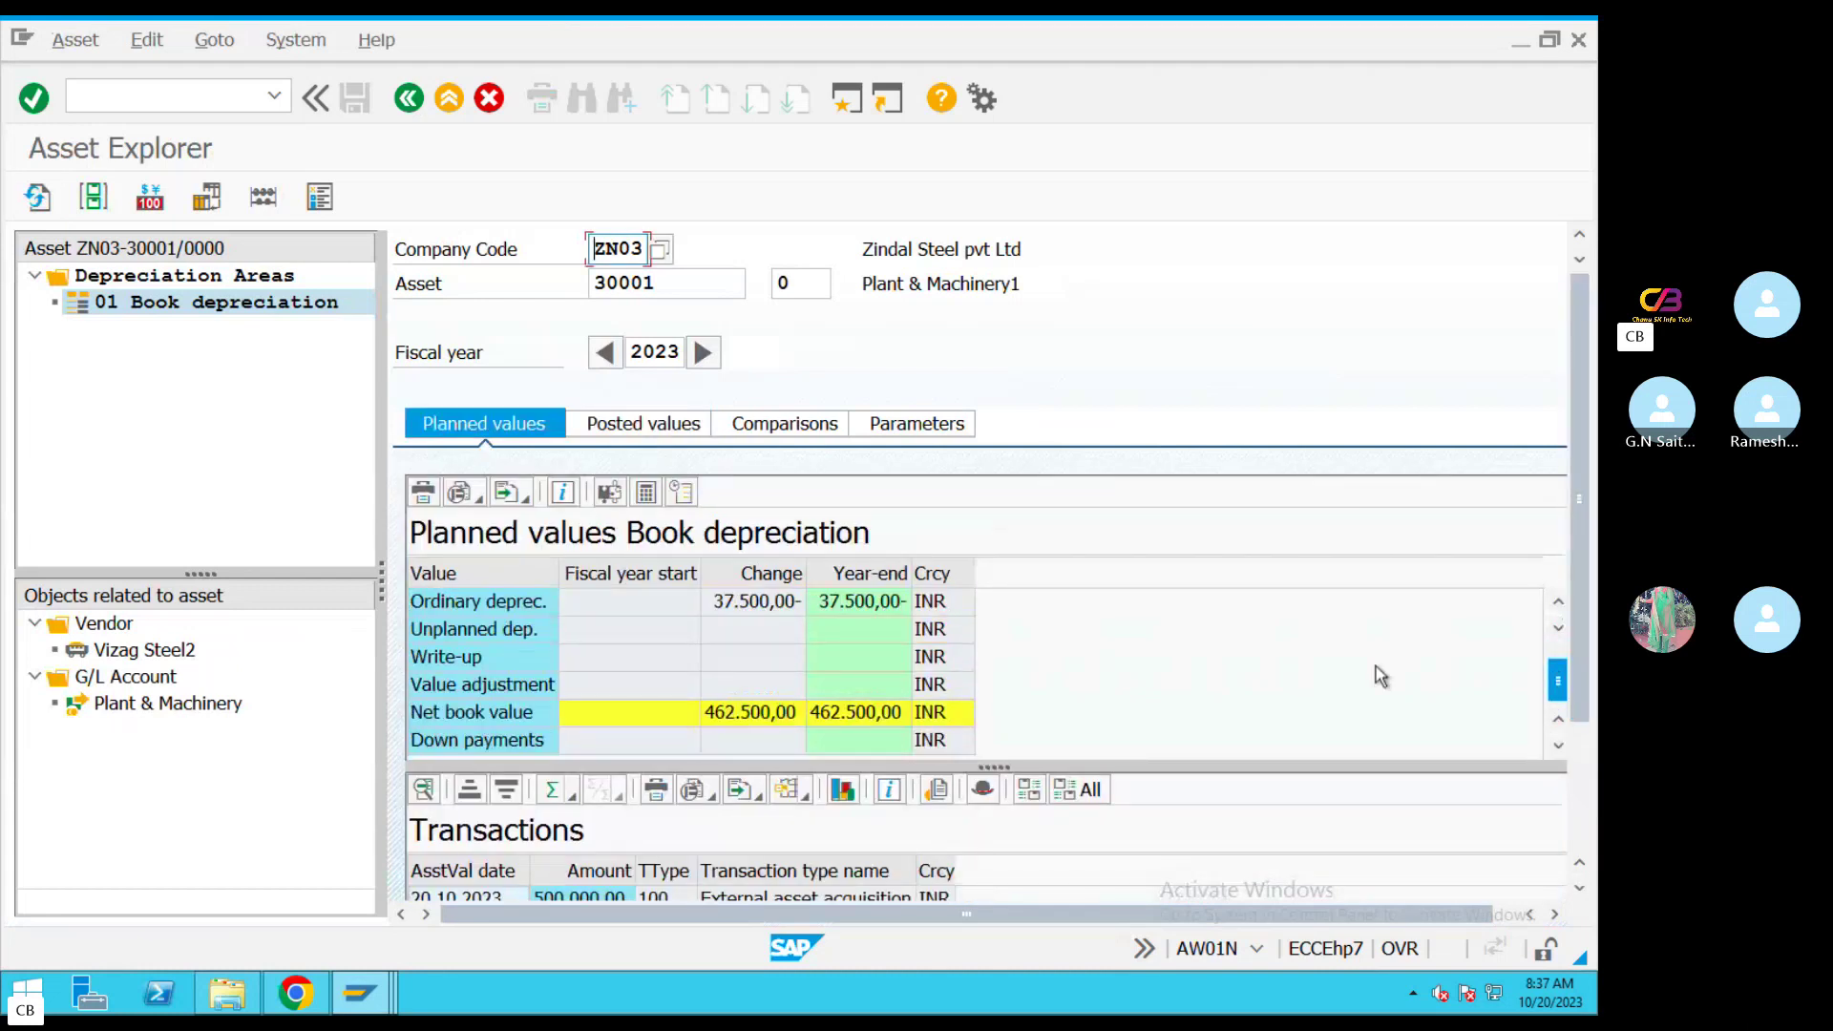
Examine asset 30001's net book value and transactions, and check the asset number in the Asset Retirement by Scrapping session
left_click(764, 716)
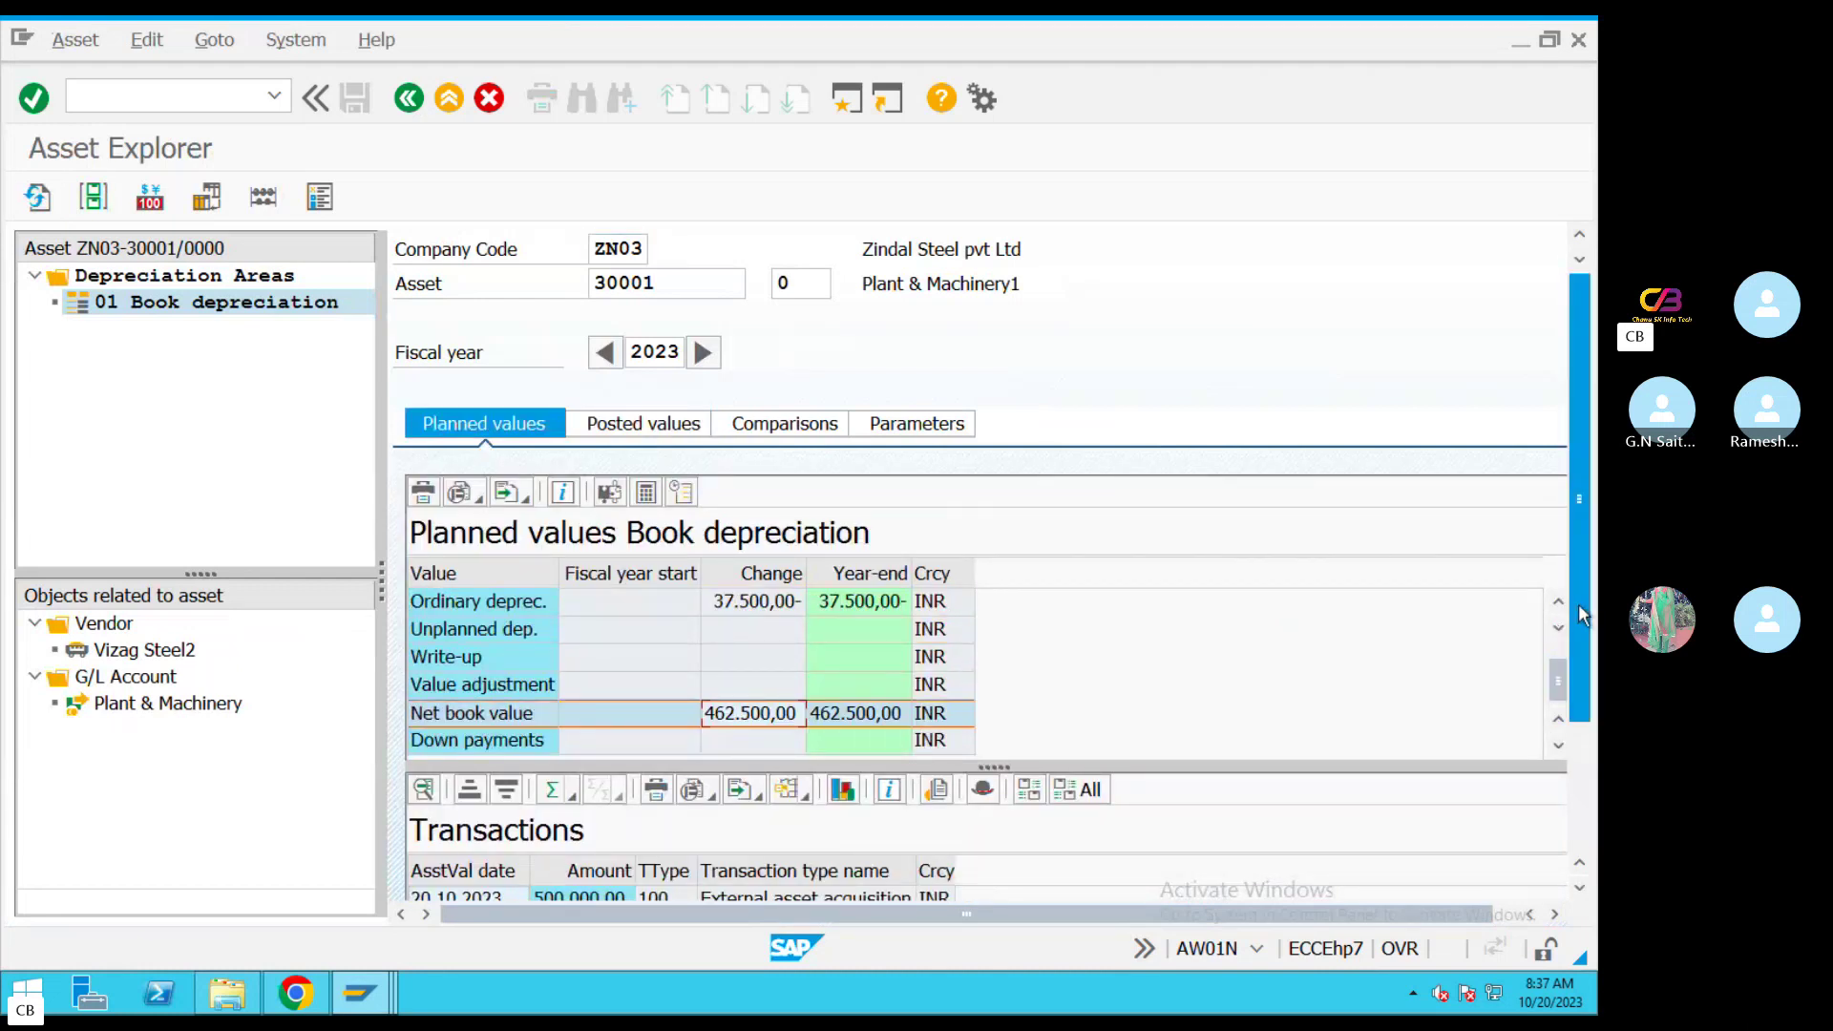
scroll(1580, 668, "down", 2)
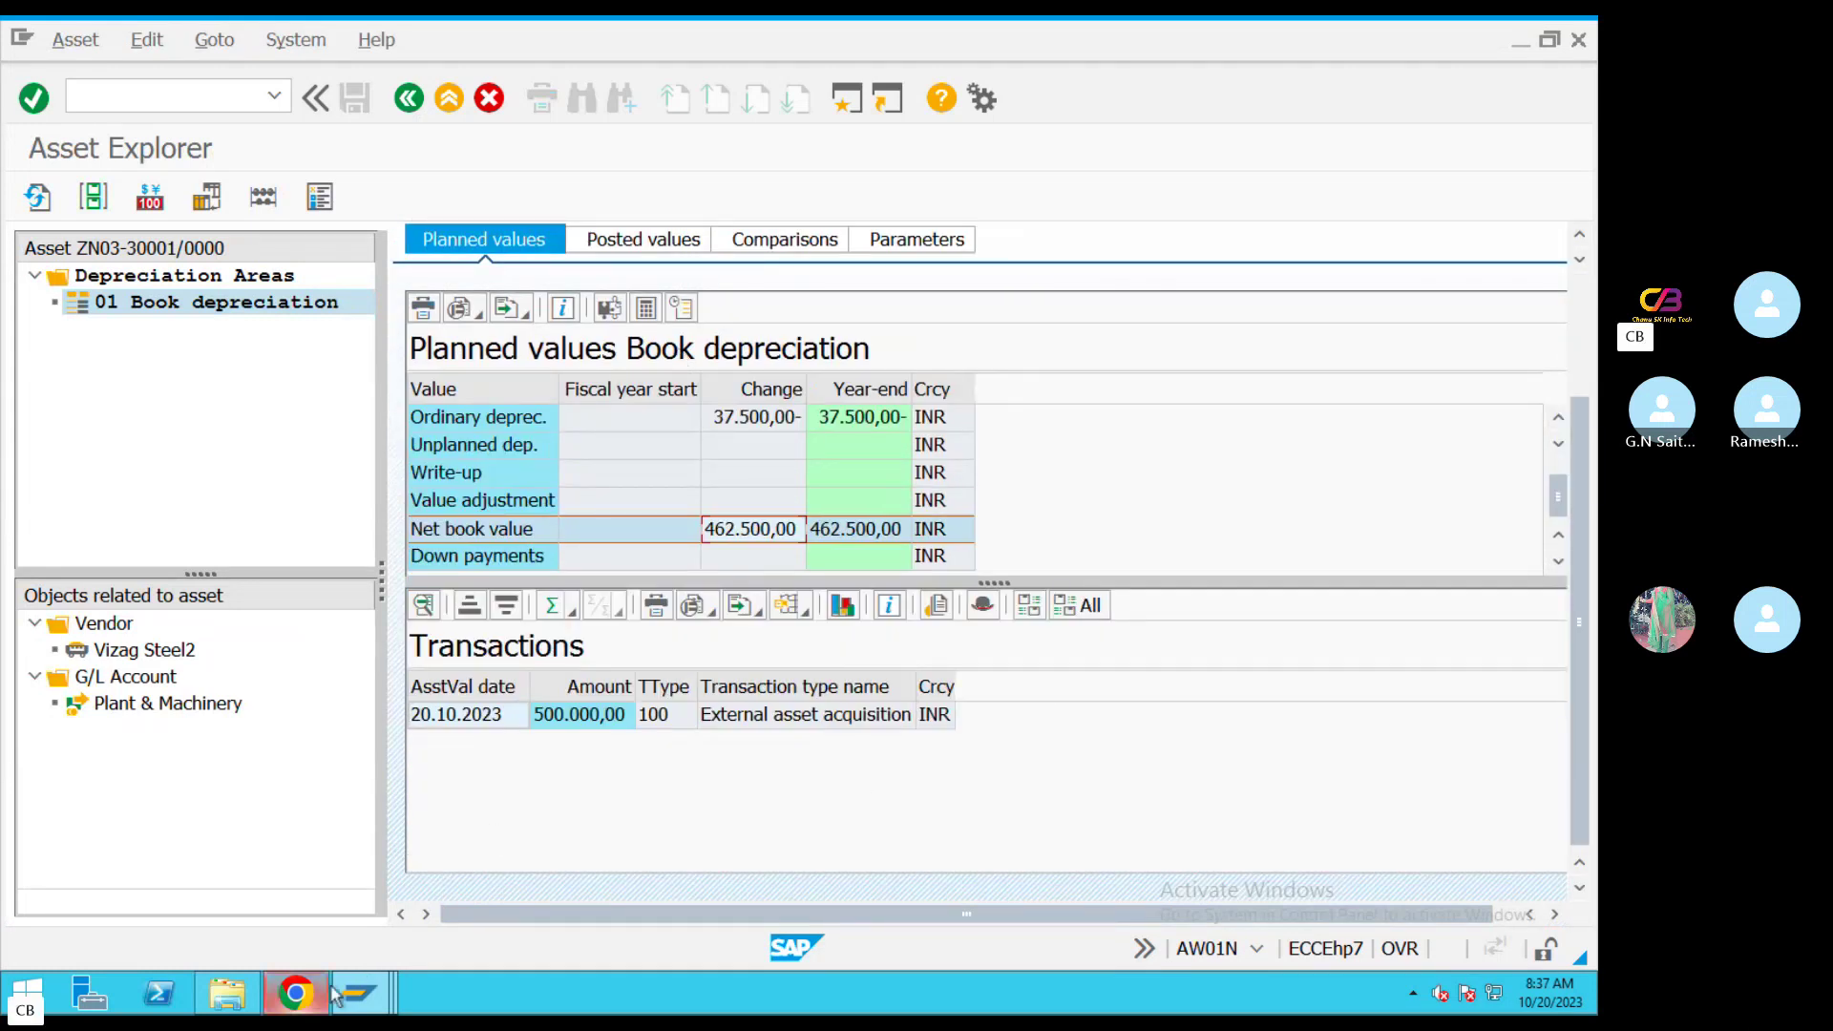
left_click(360, 990)
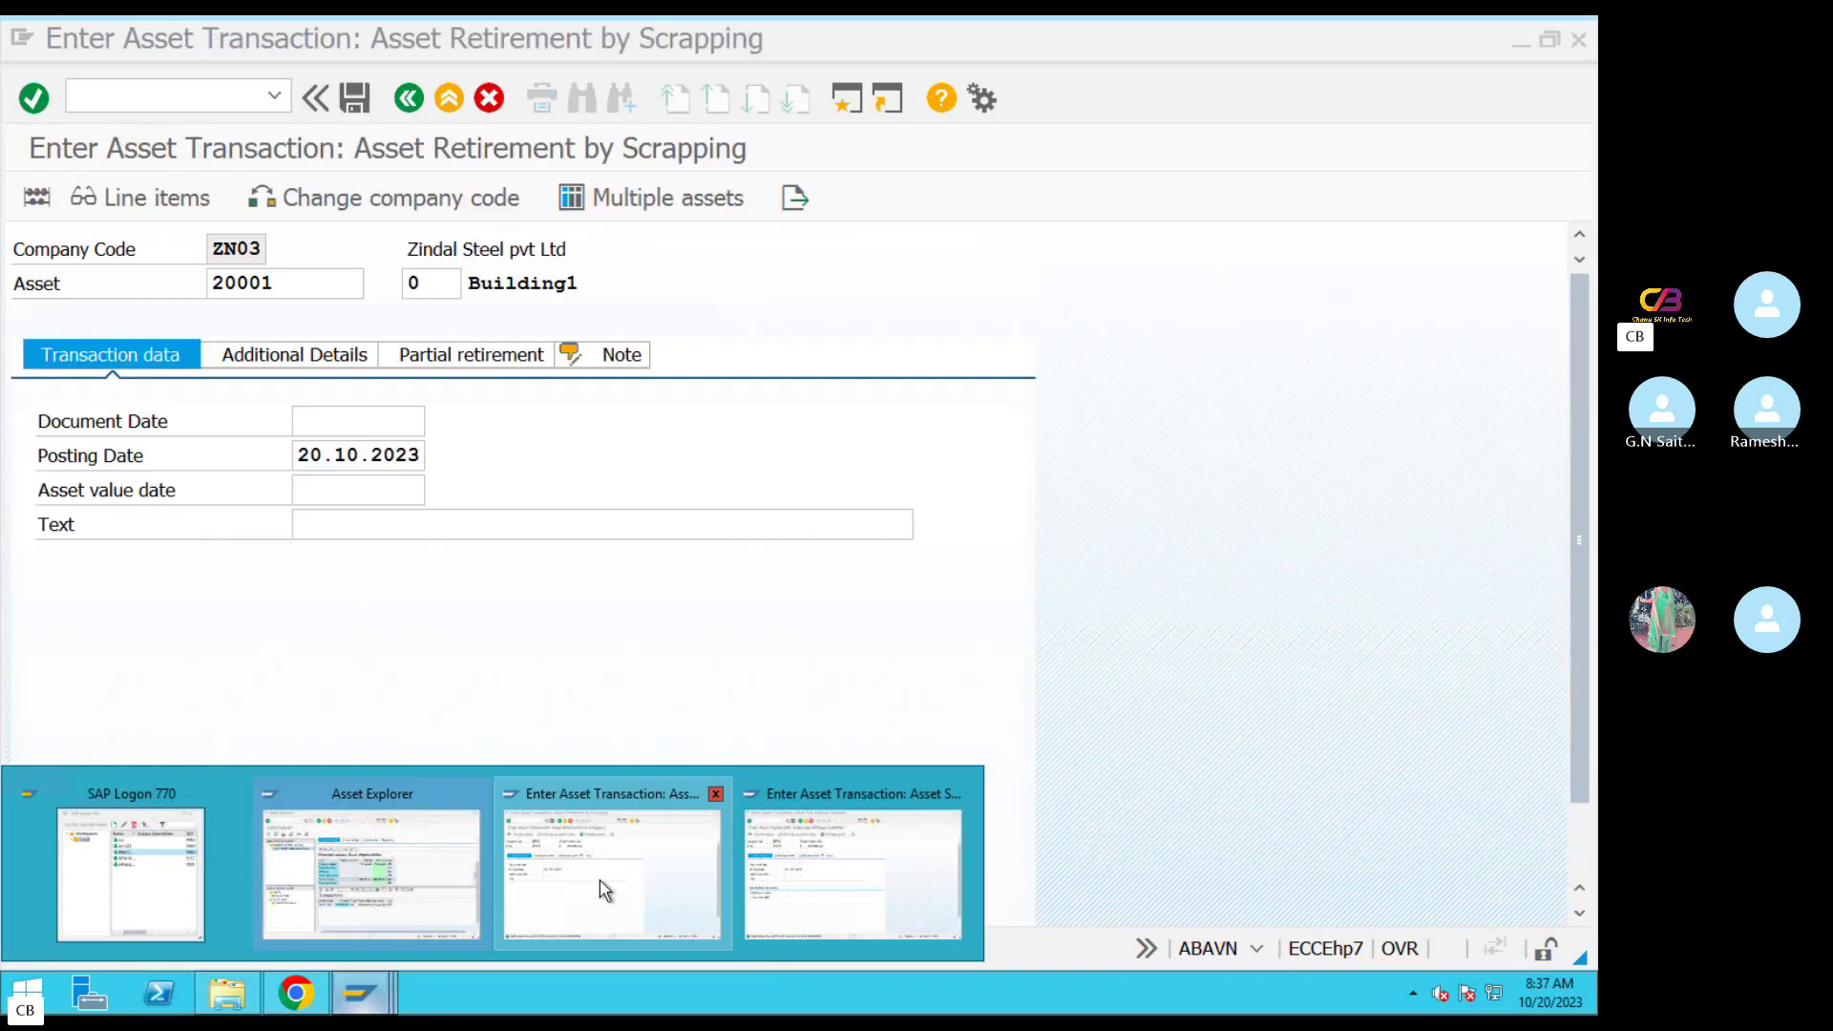
left_click(621, 888)
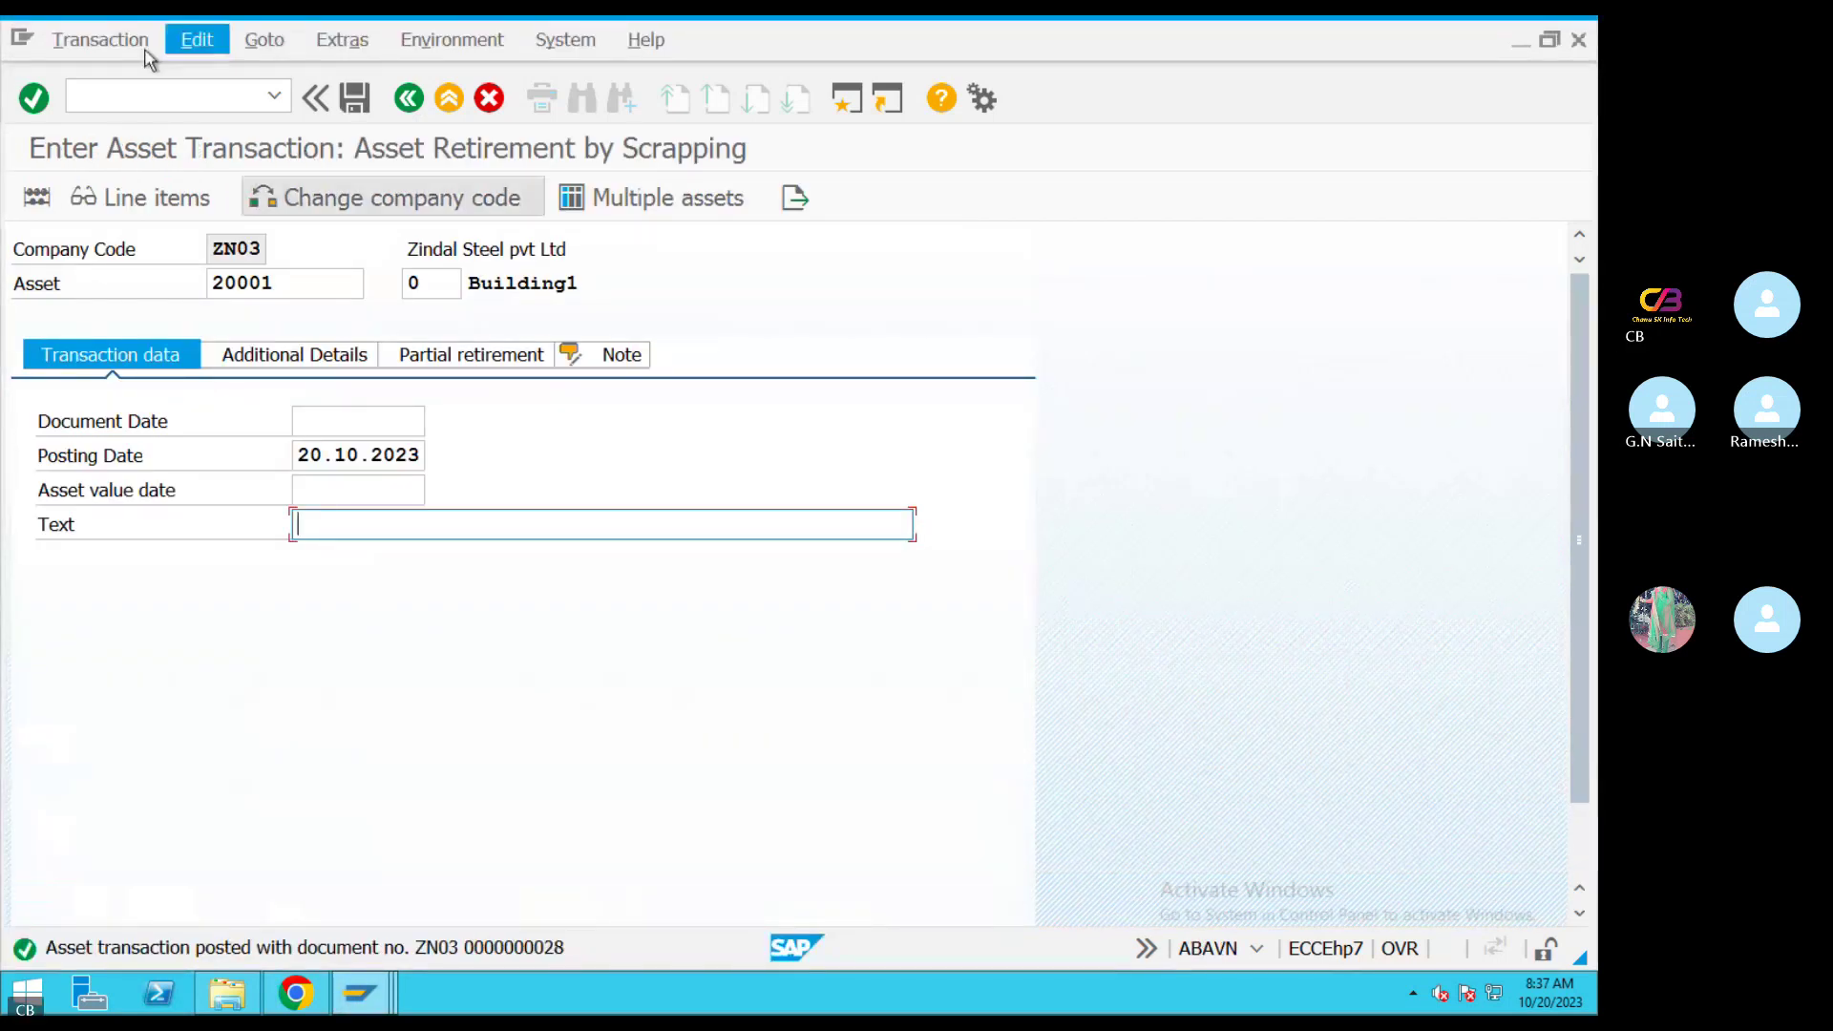
left_click(84, 41)
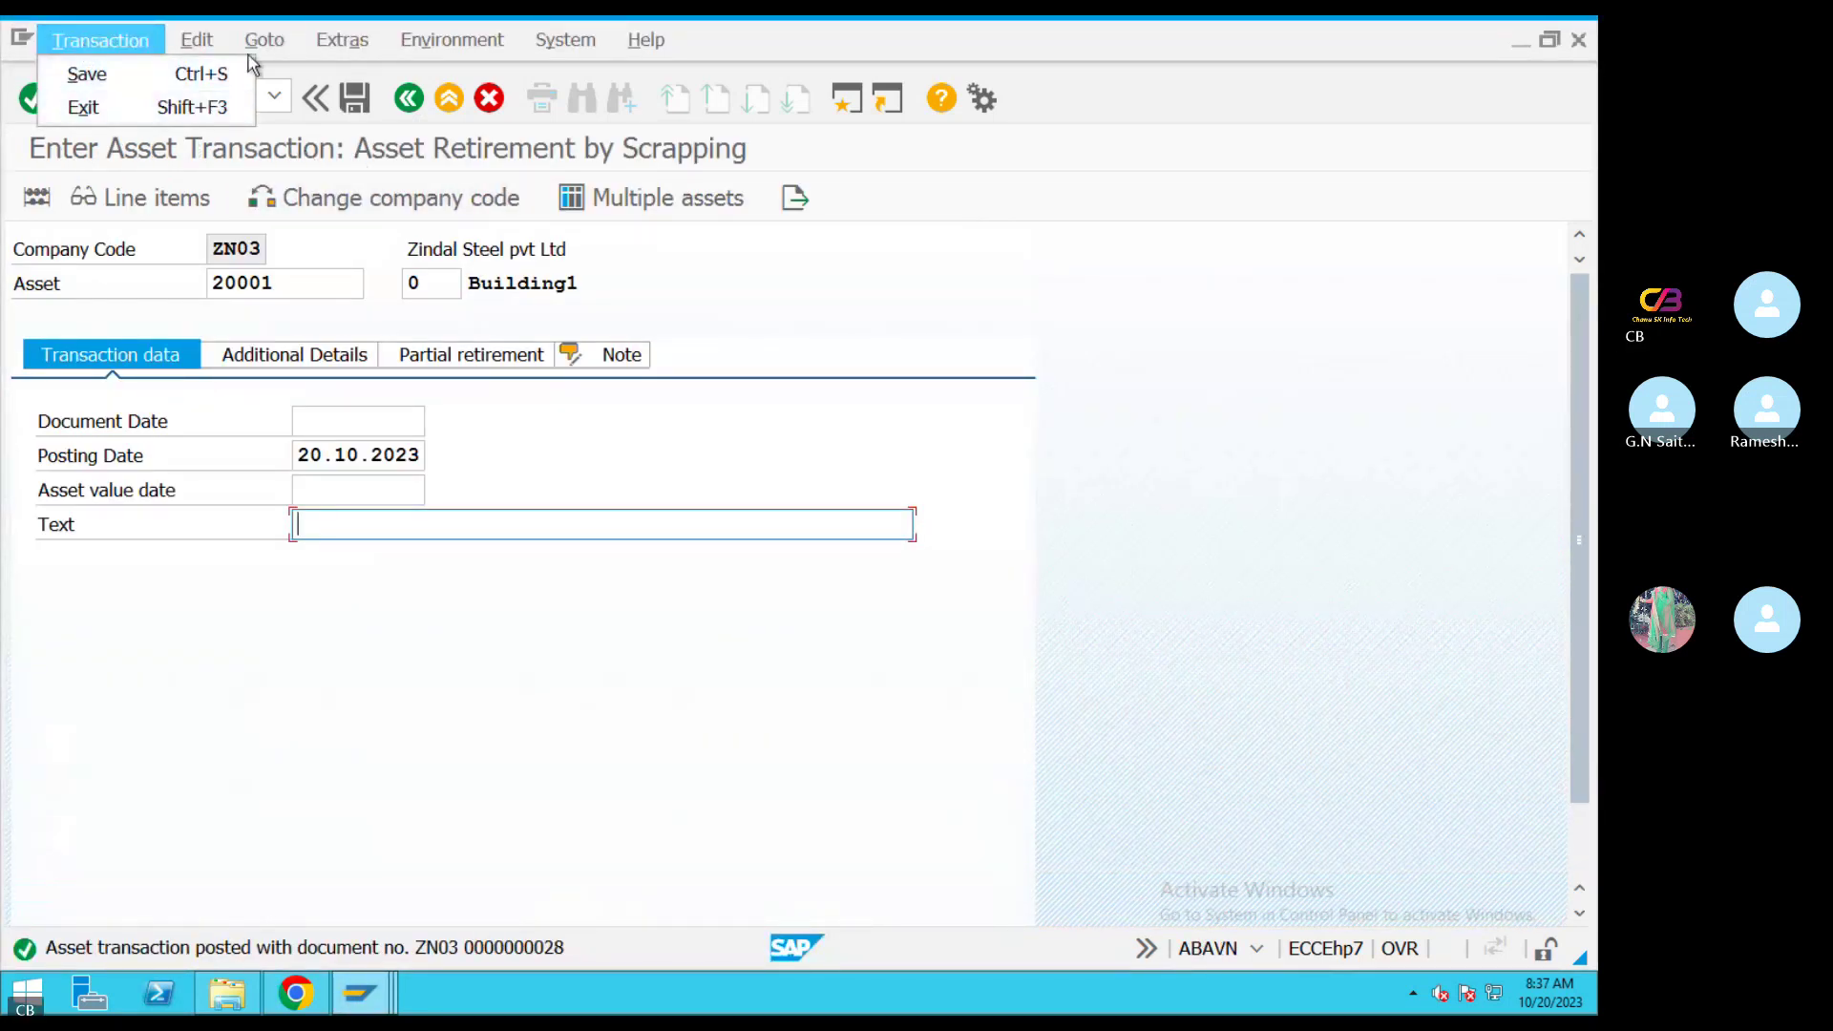
mouse_move(205, 49)
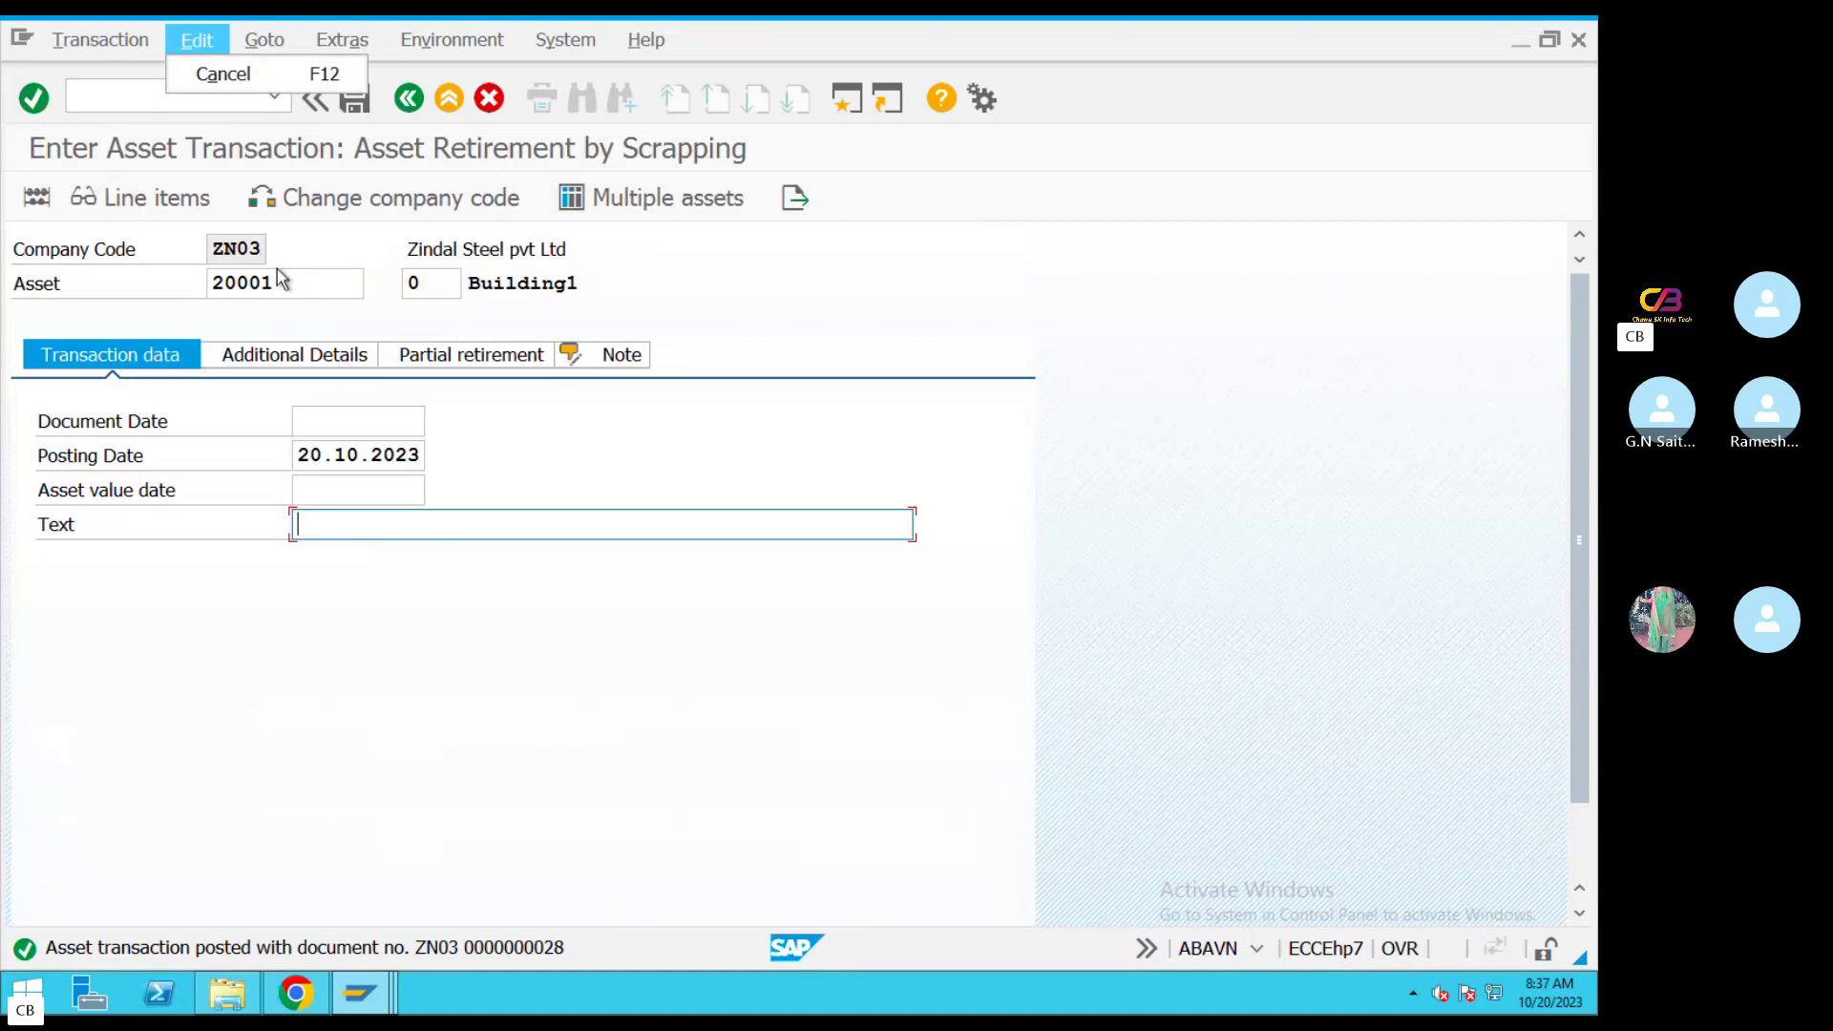
left_click(216, 285)
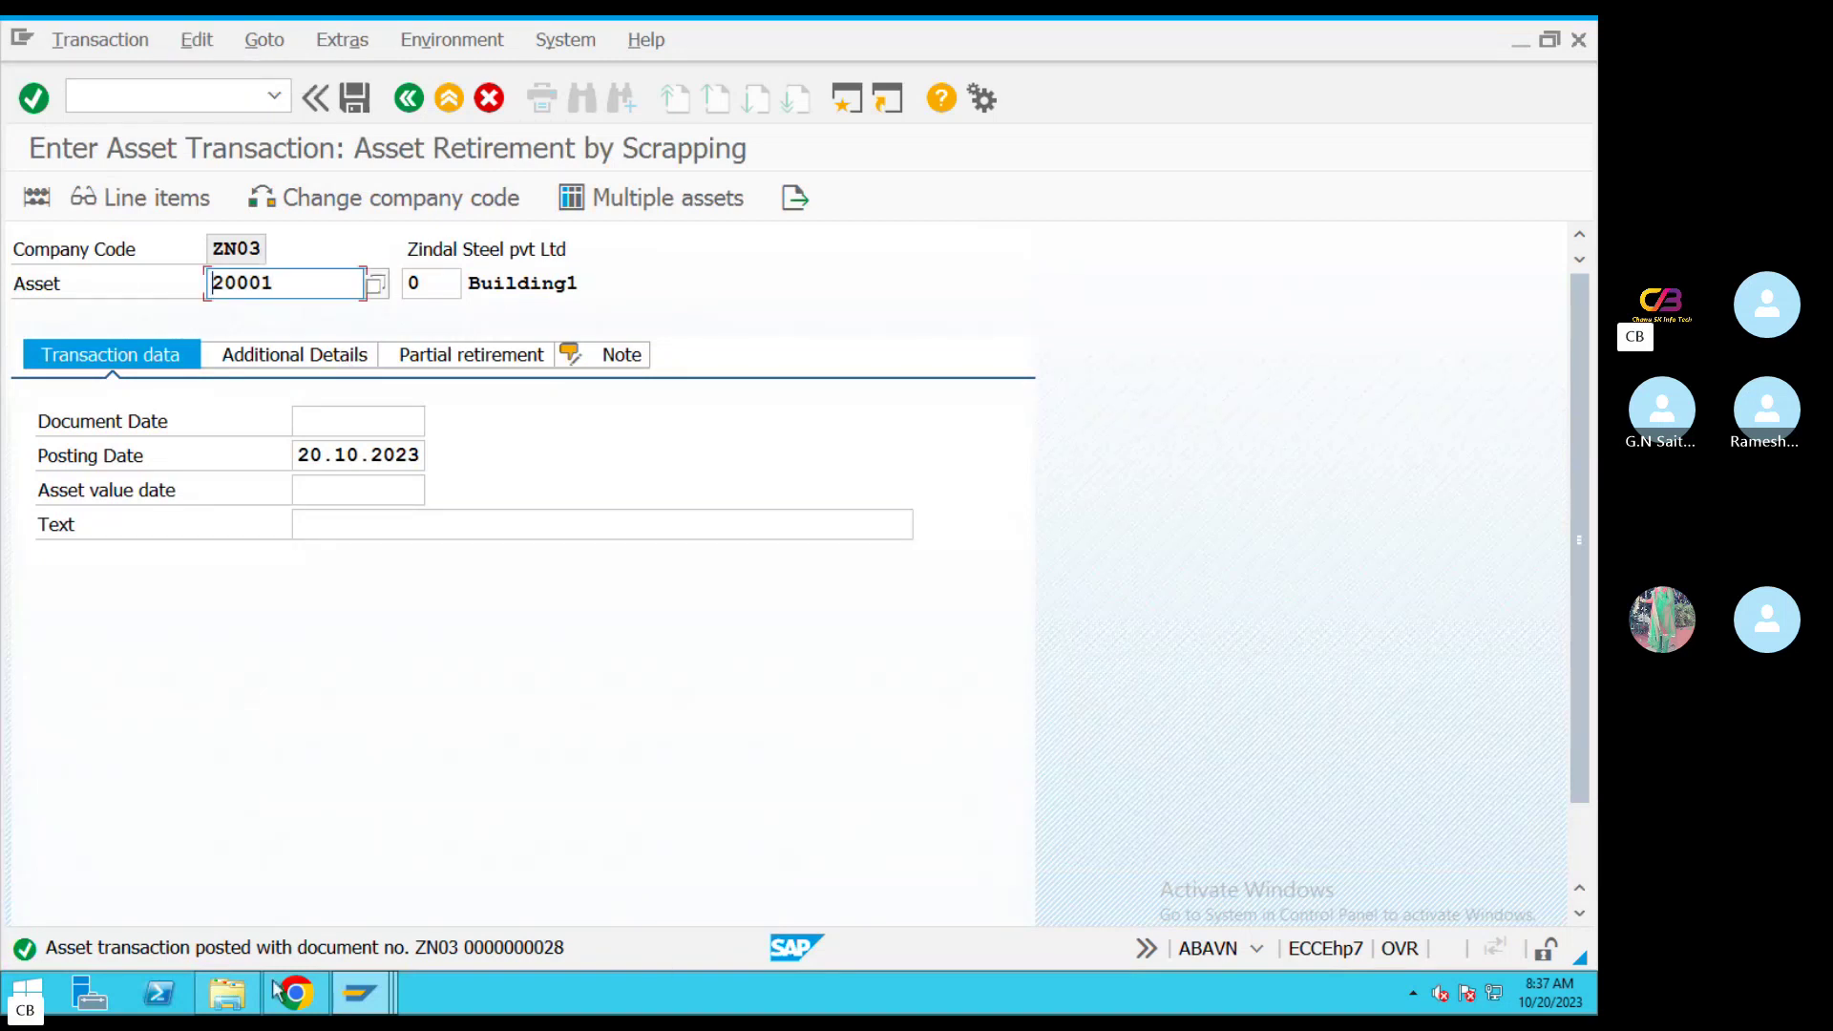
Switch to the Asset Sale Without Customer session and check which asset was sold
mouse_move(368, 993)
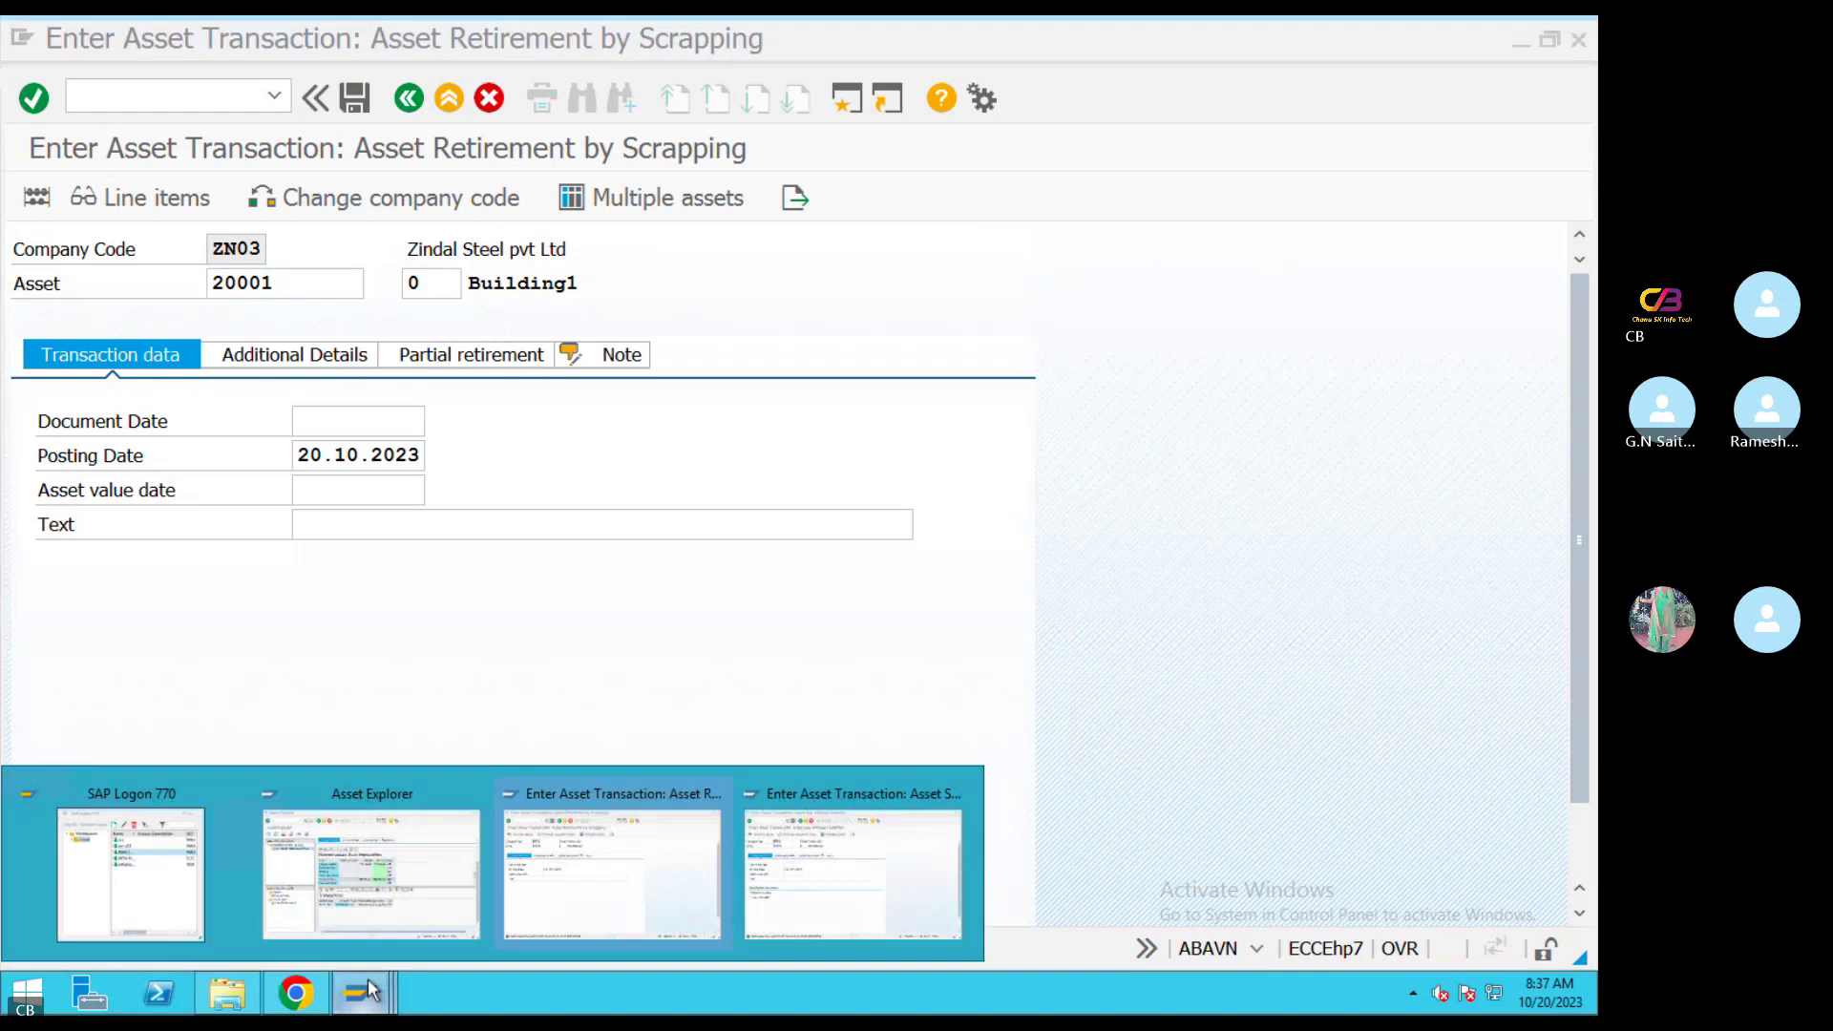
left_click(593, 926)
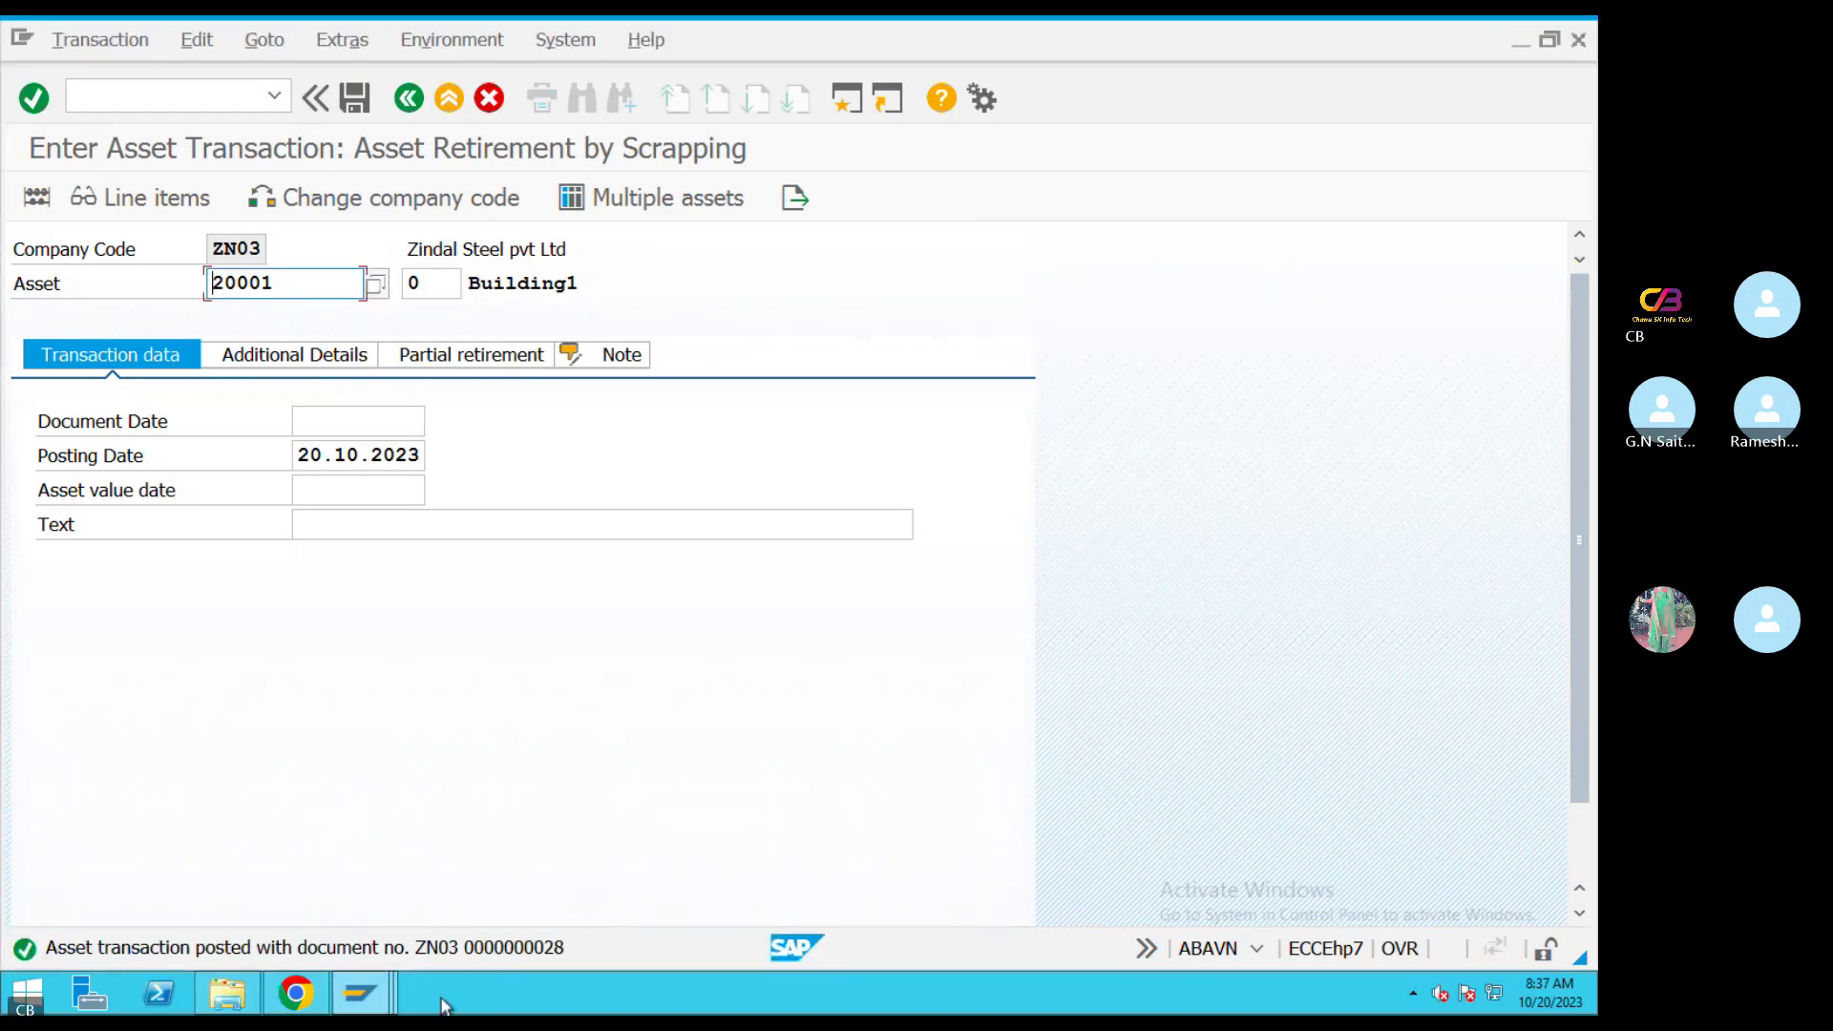
mouse_move(361, 993)
left_click(840, 859)
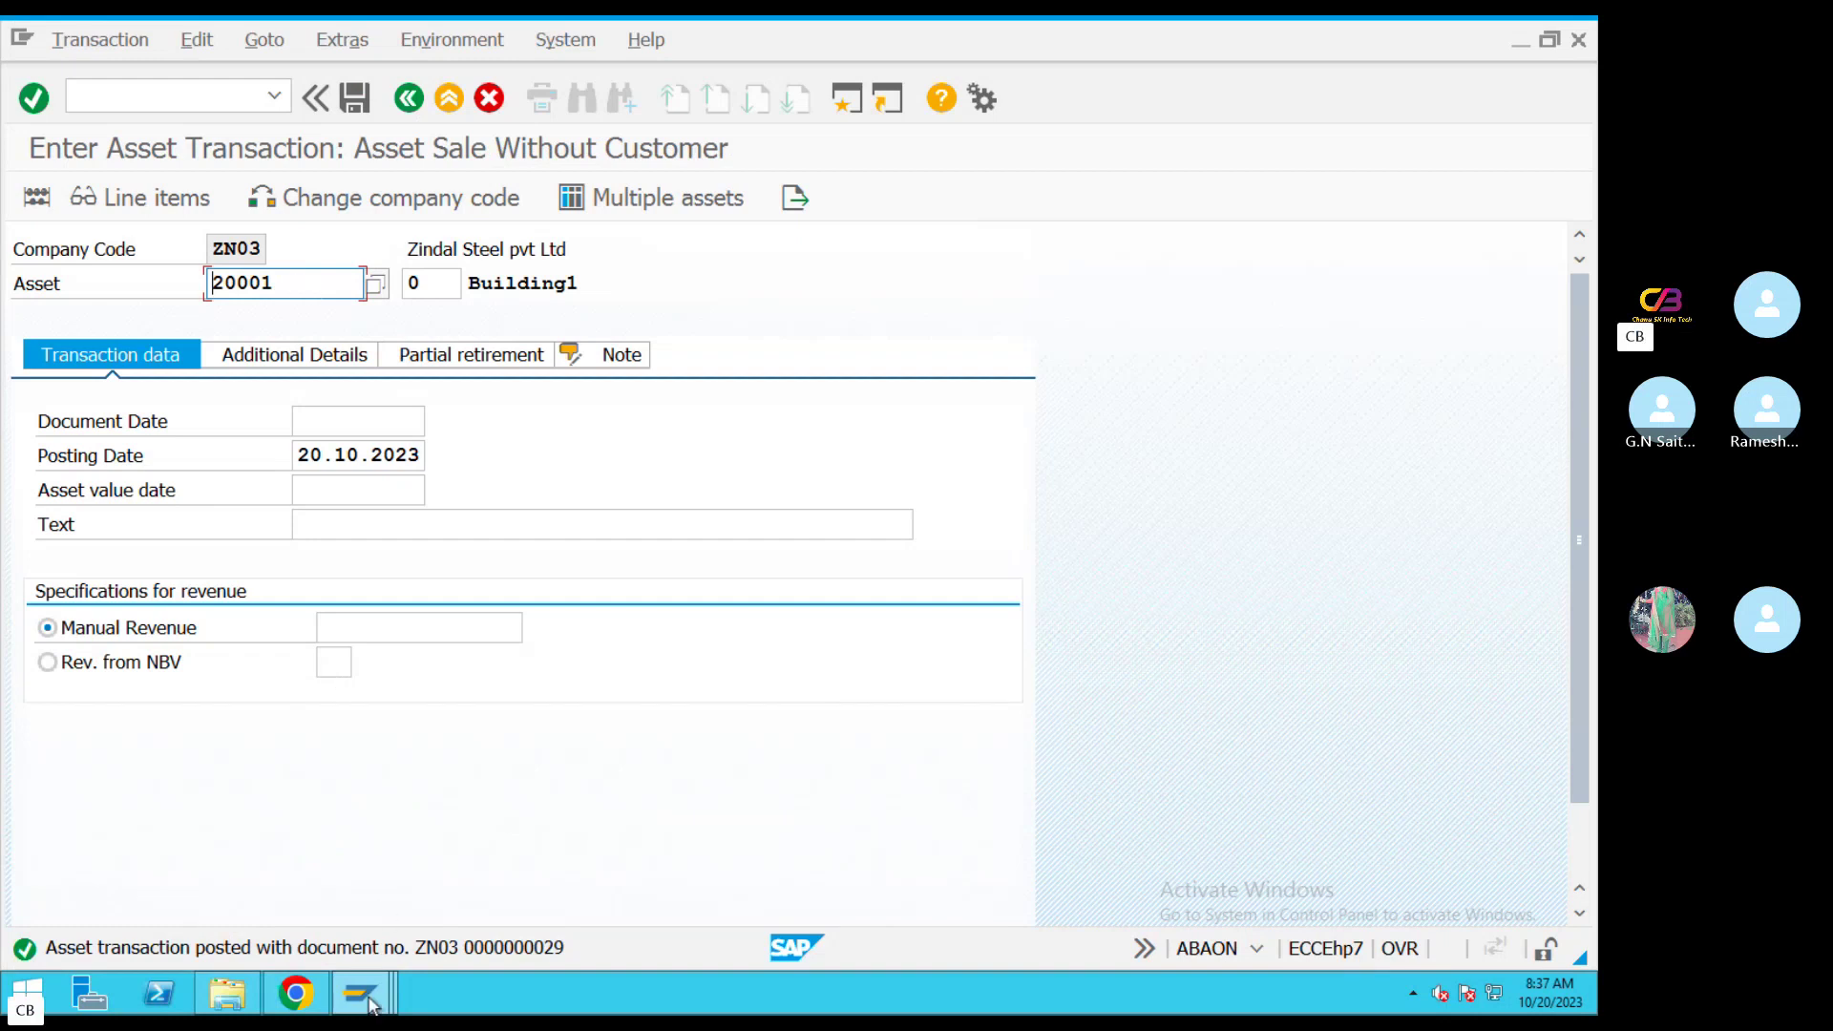
mouse_move(367, 1000)
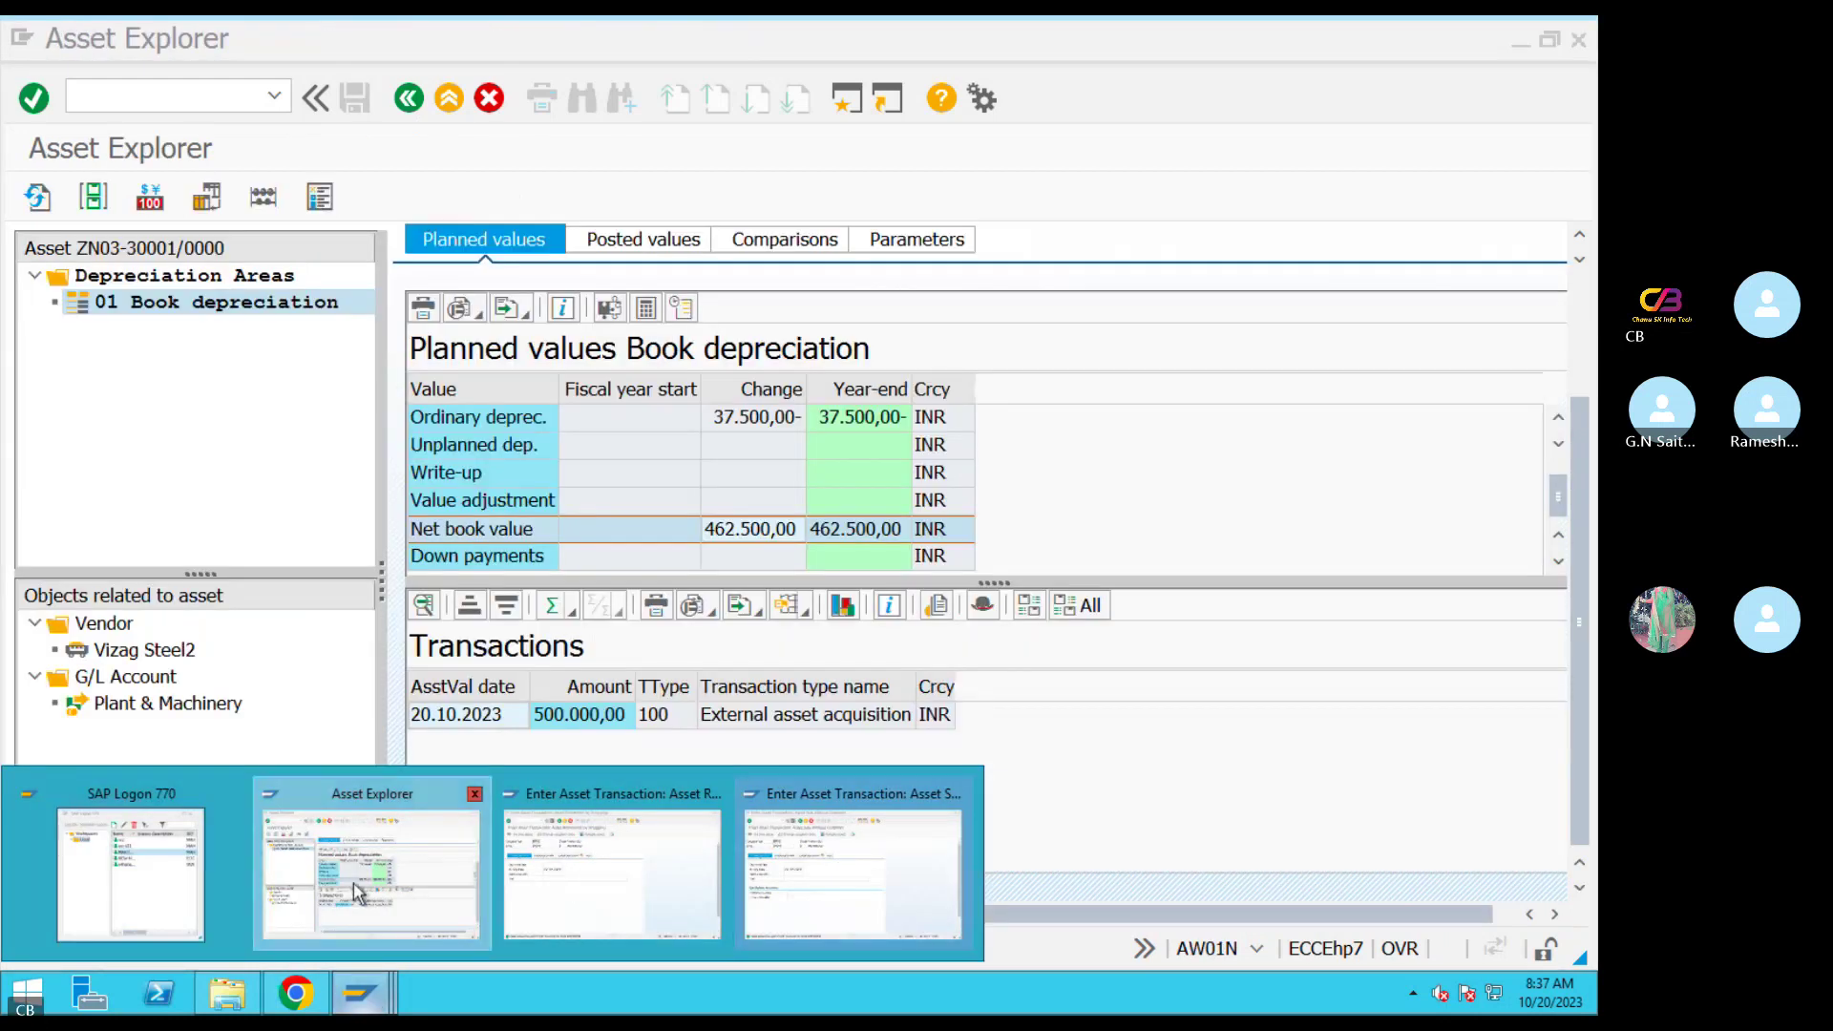
Return to the Asset Explorer session and display asset 20001
left_click(358, 893)
scroll(1330, 296, "up", 2)
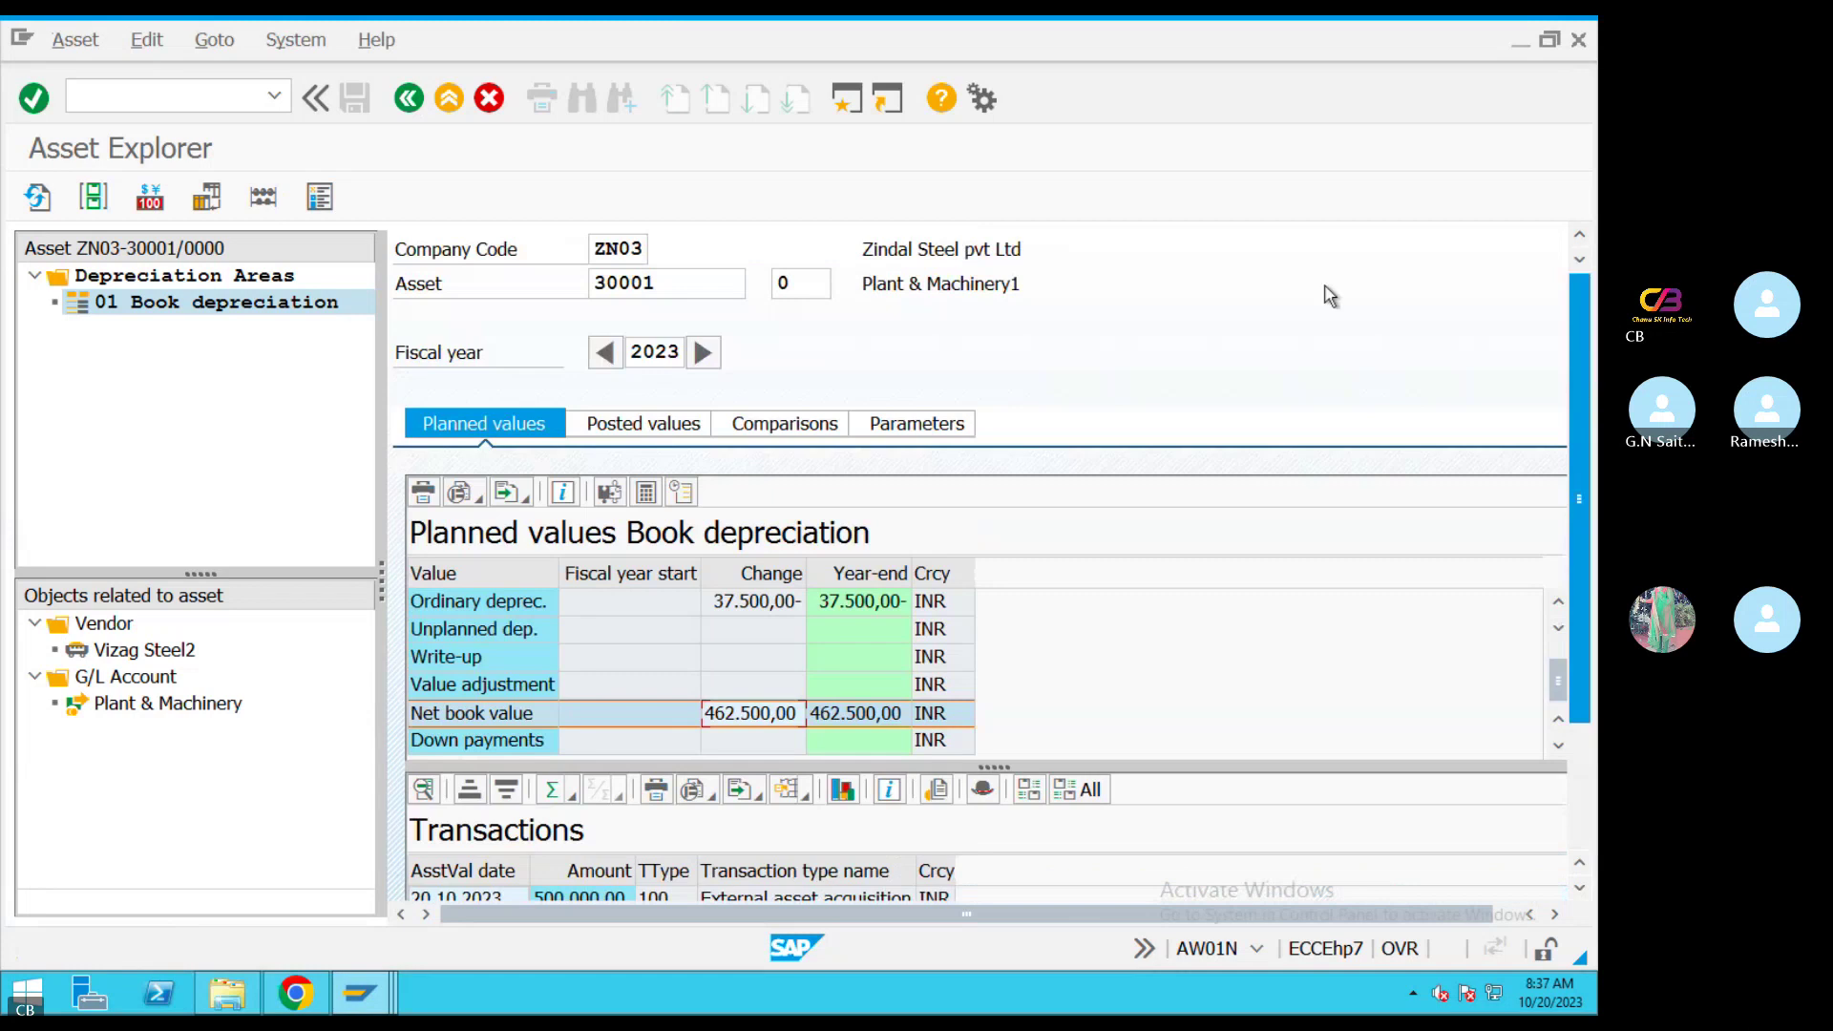
double_click(696, 284)
type("20001")
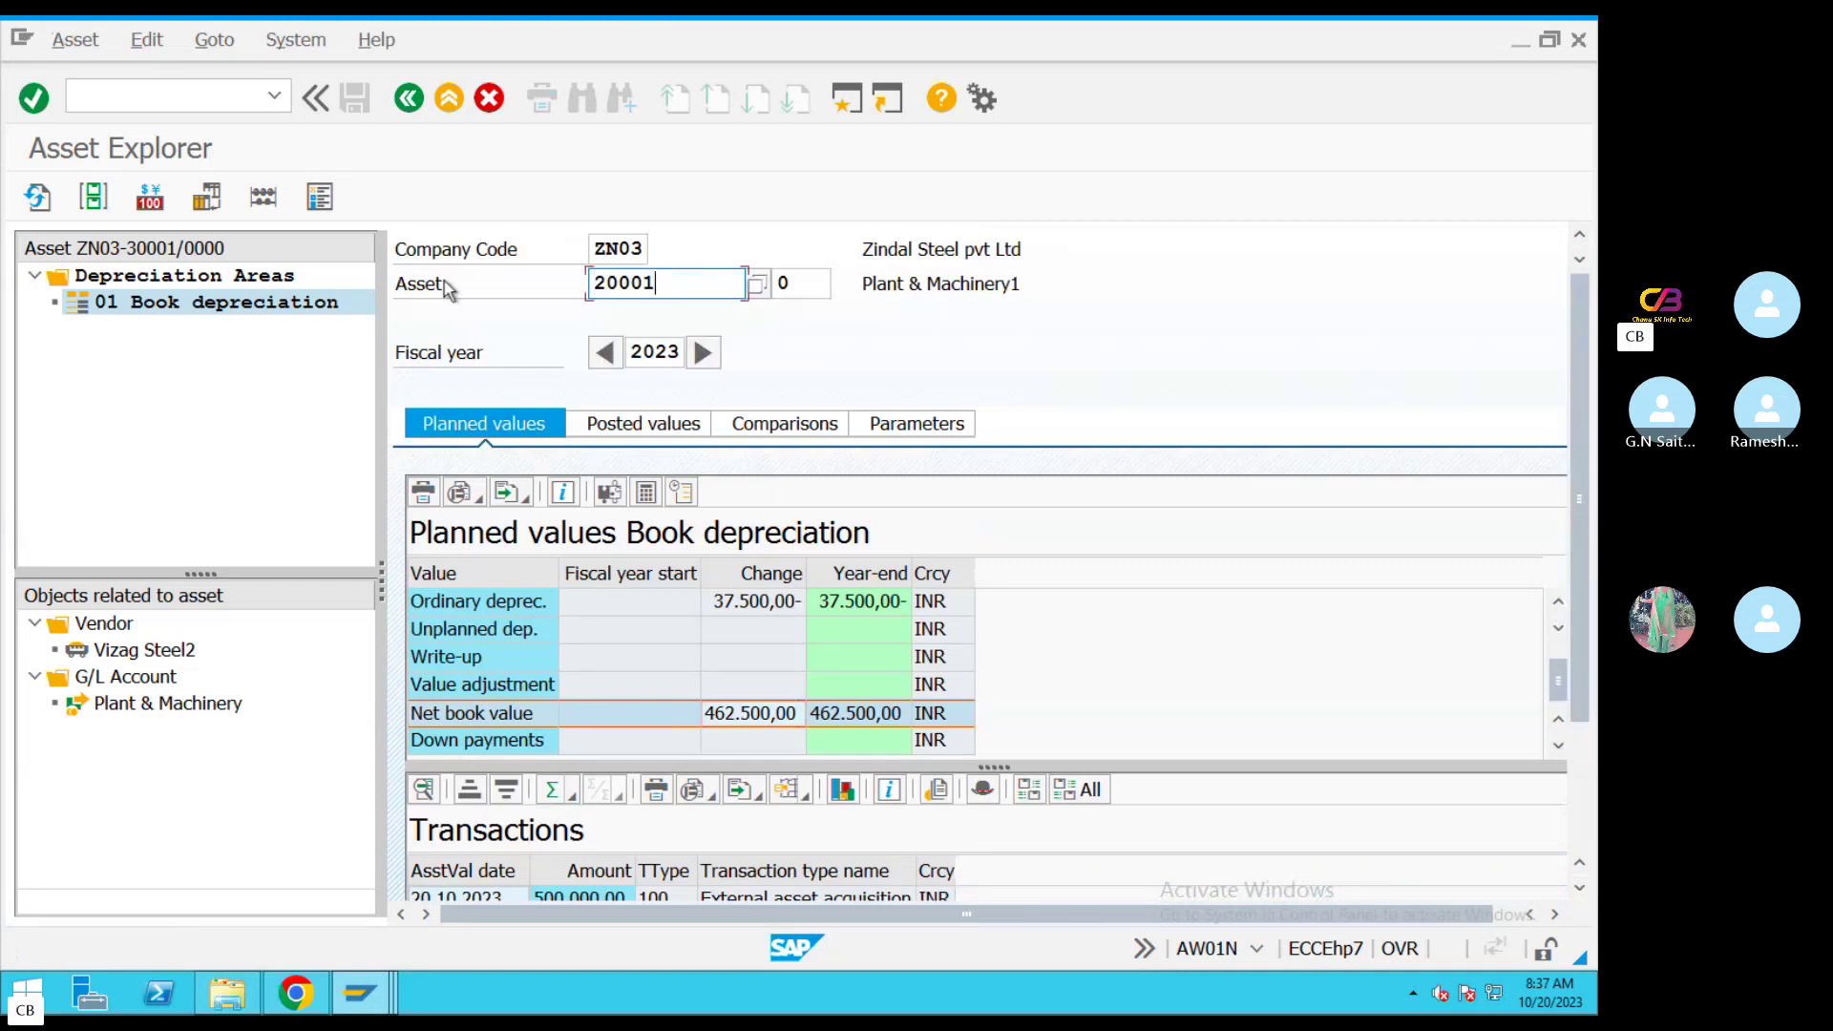
key("Return")
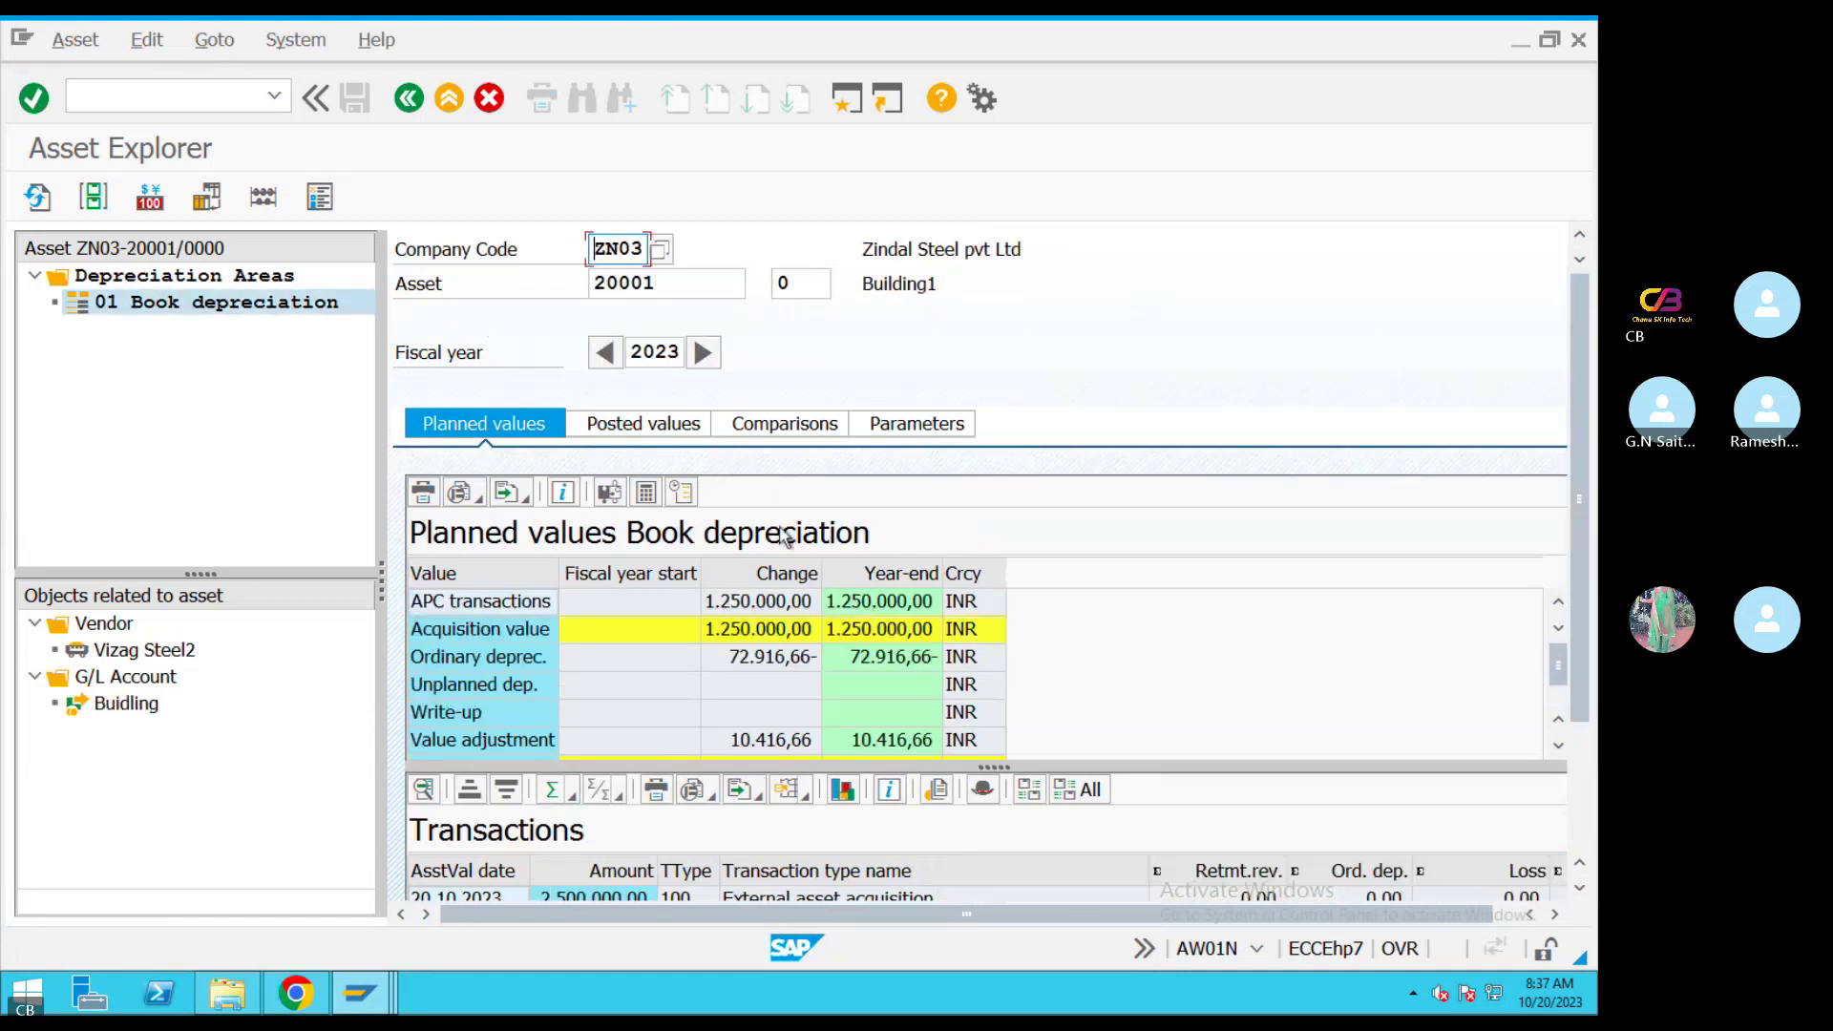
Display the posted values of asset 20001 and review its depreciation by period and net book value
left_click(638, 426)
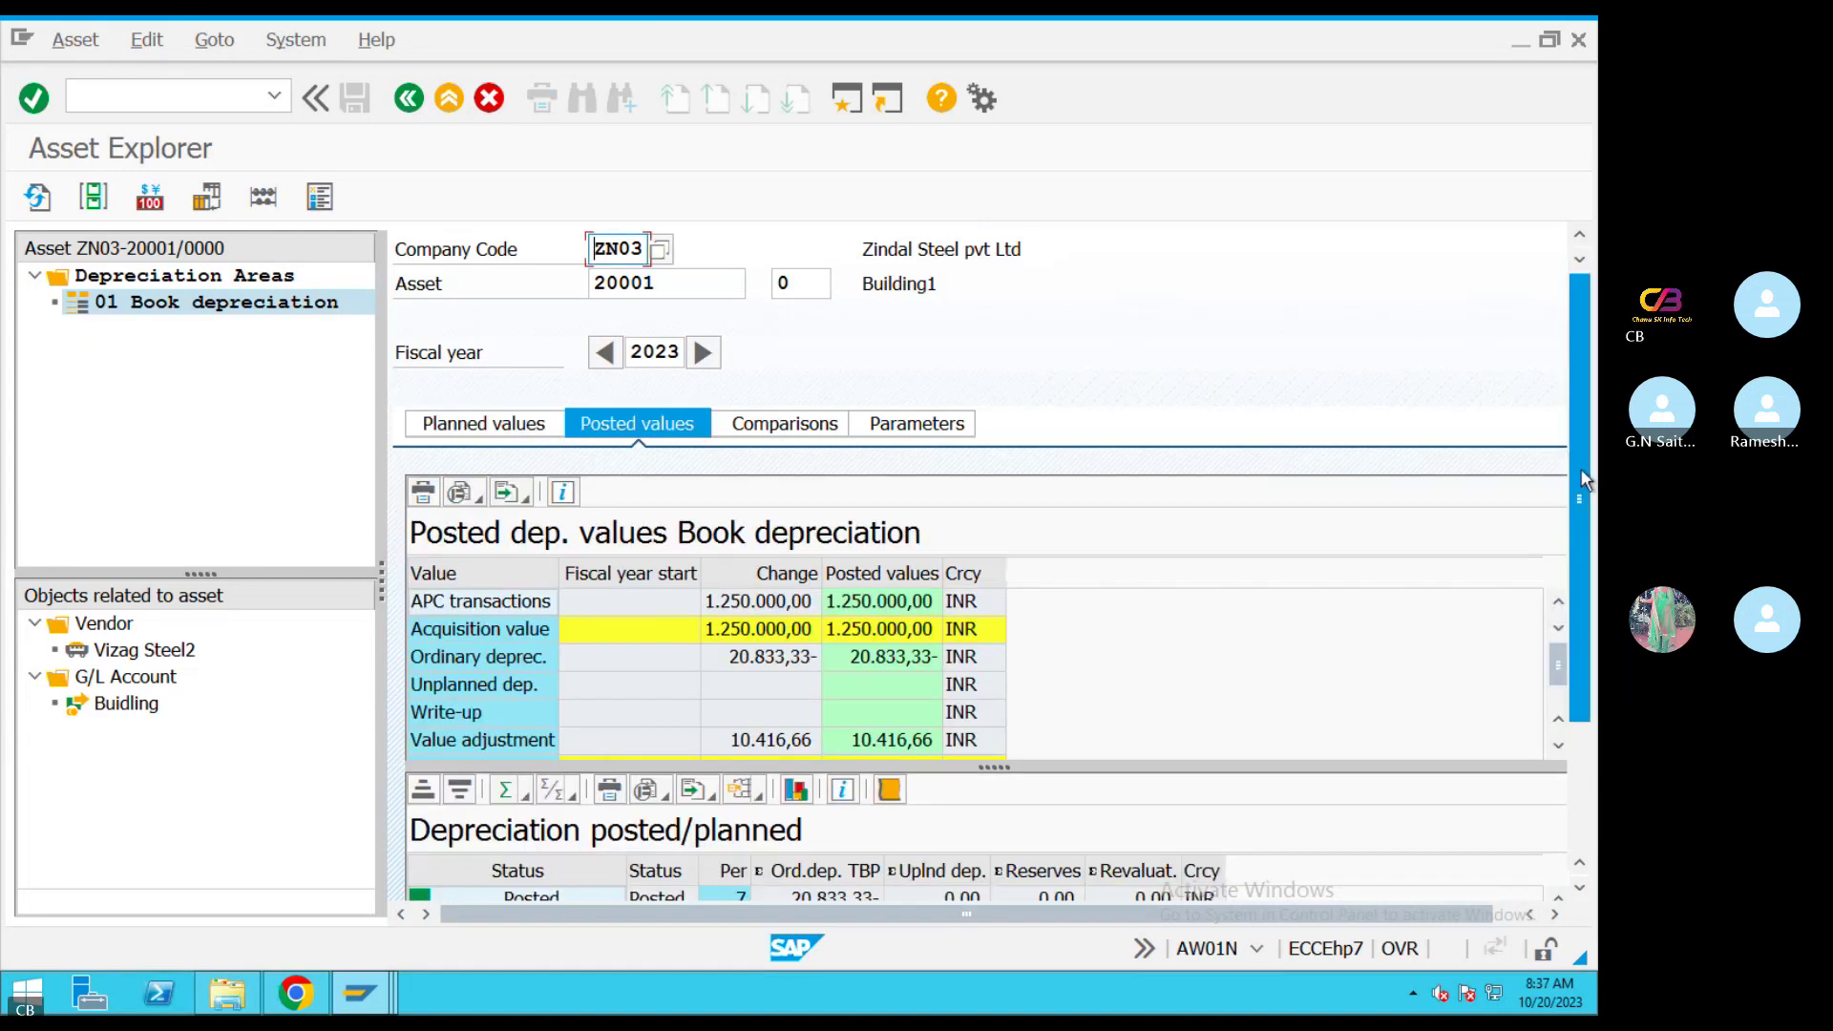
left_click_drag(1579, 468, 1577, 763)
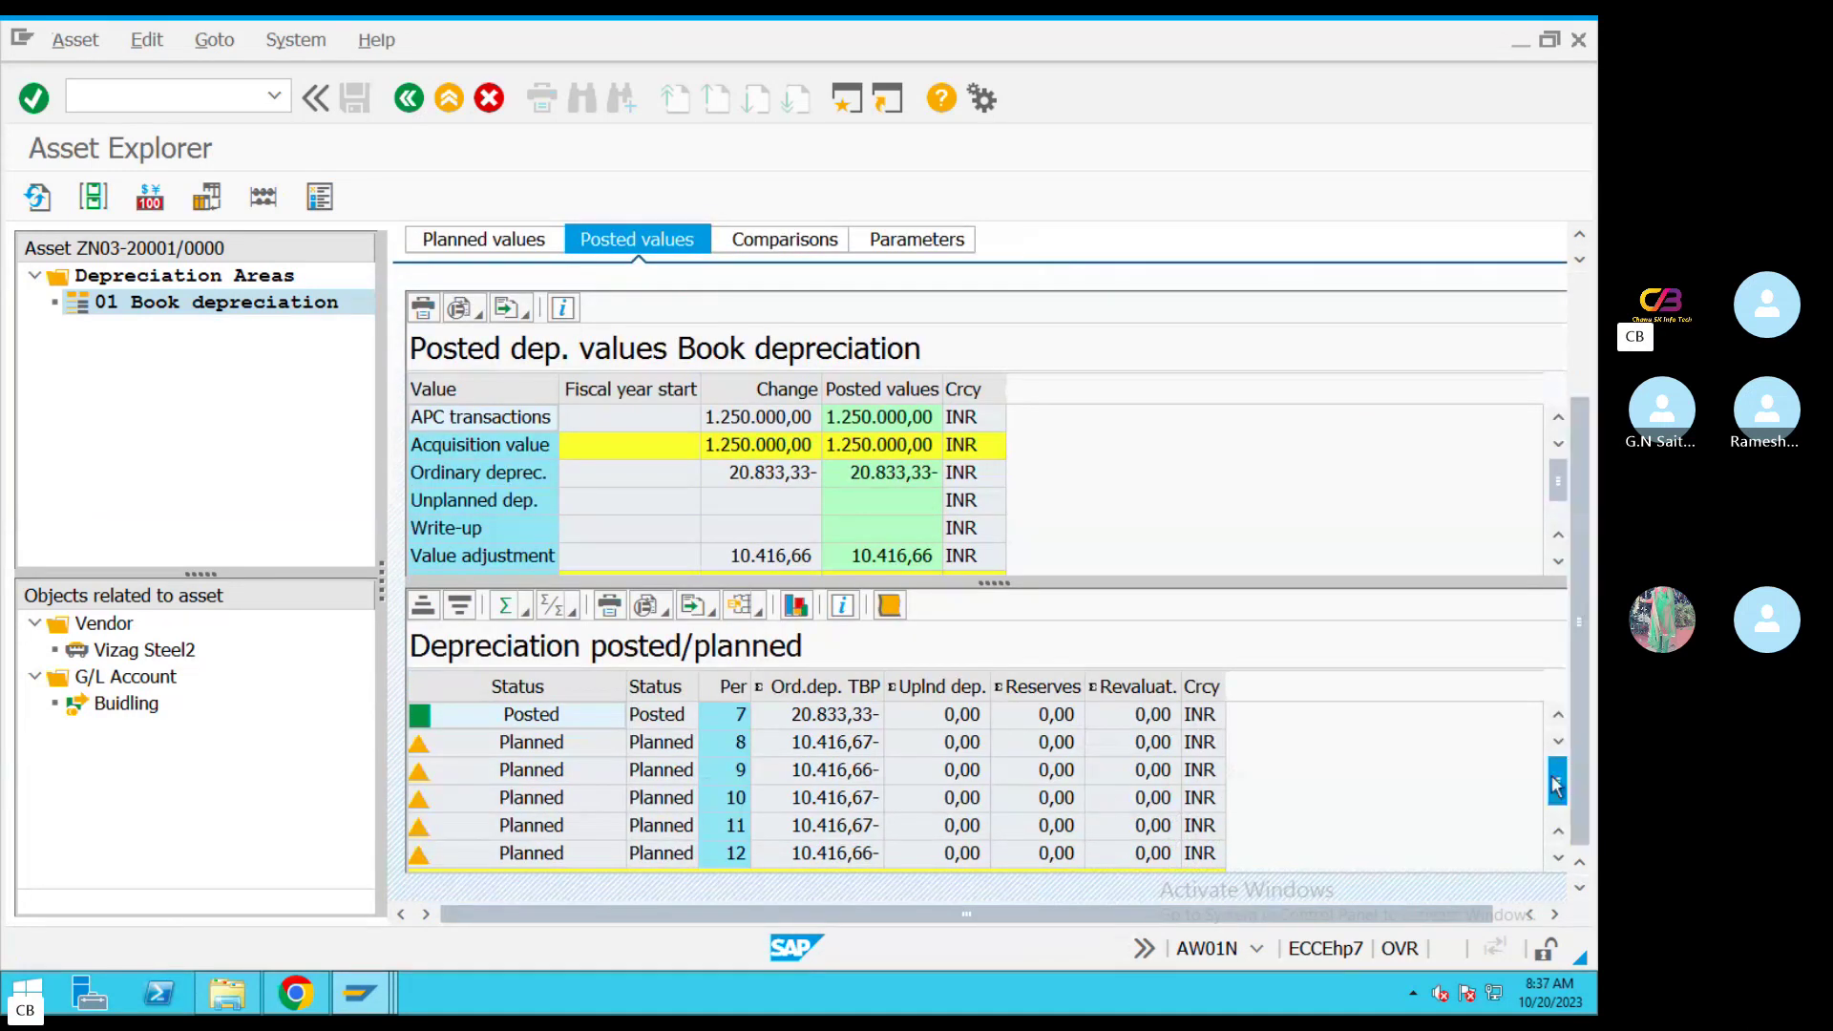
scroll(1551, 831, "down", 1)
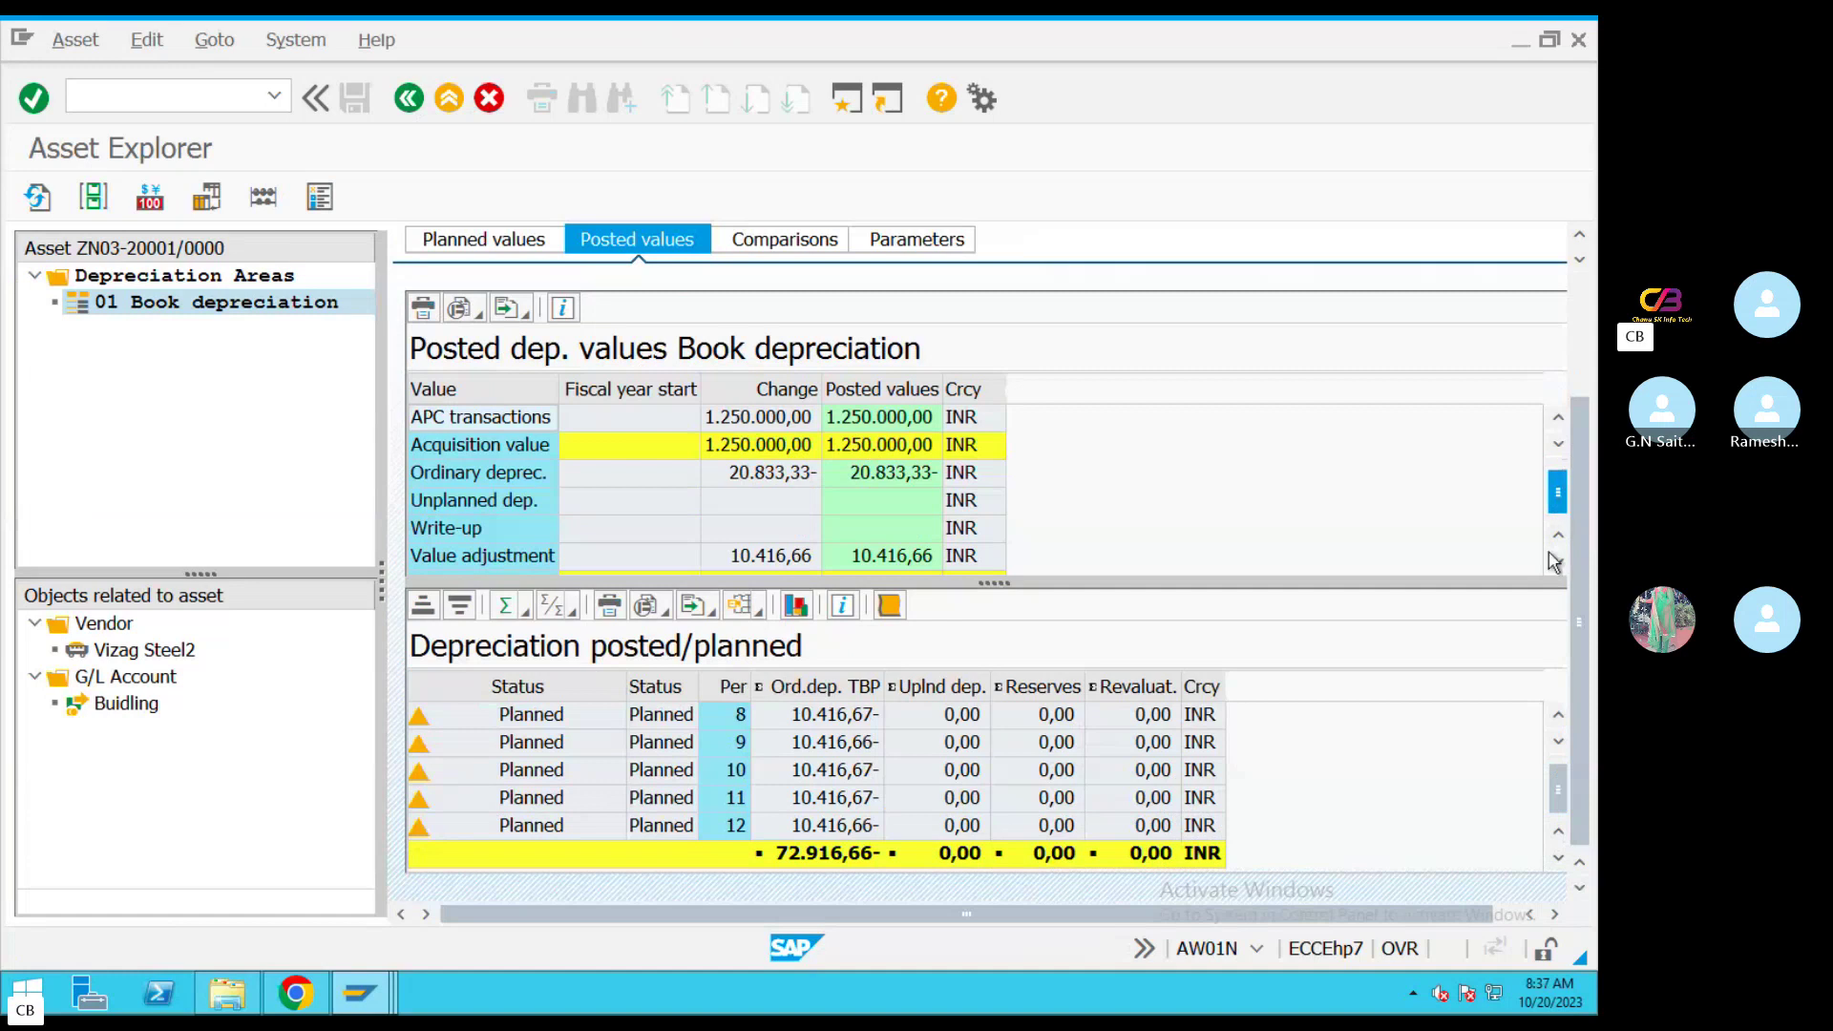
left_click_drag(1556, 487, 1557, 506)
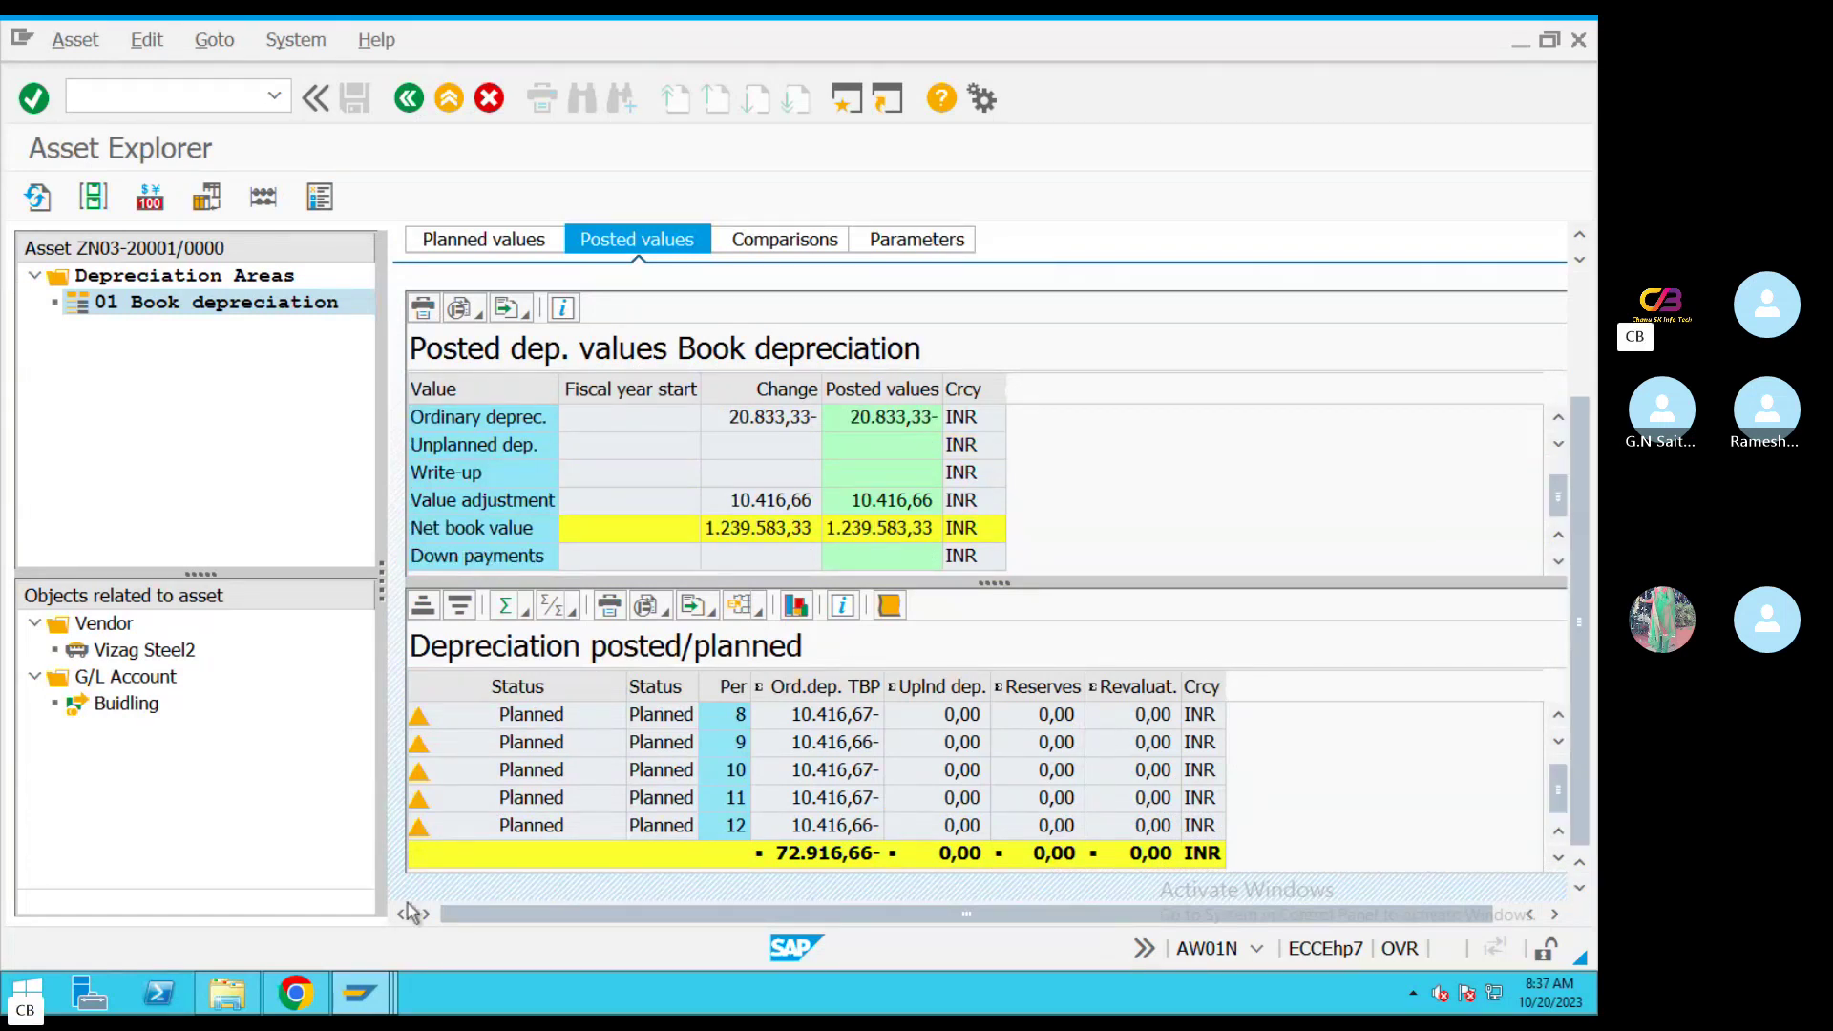
Switch to the Skype group call and open the file chooser for a chat attachment
key("super+Tab")
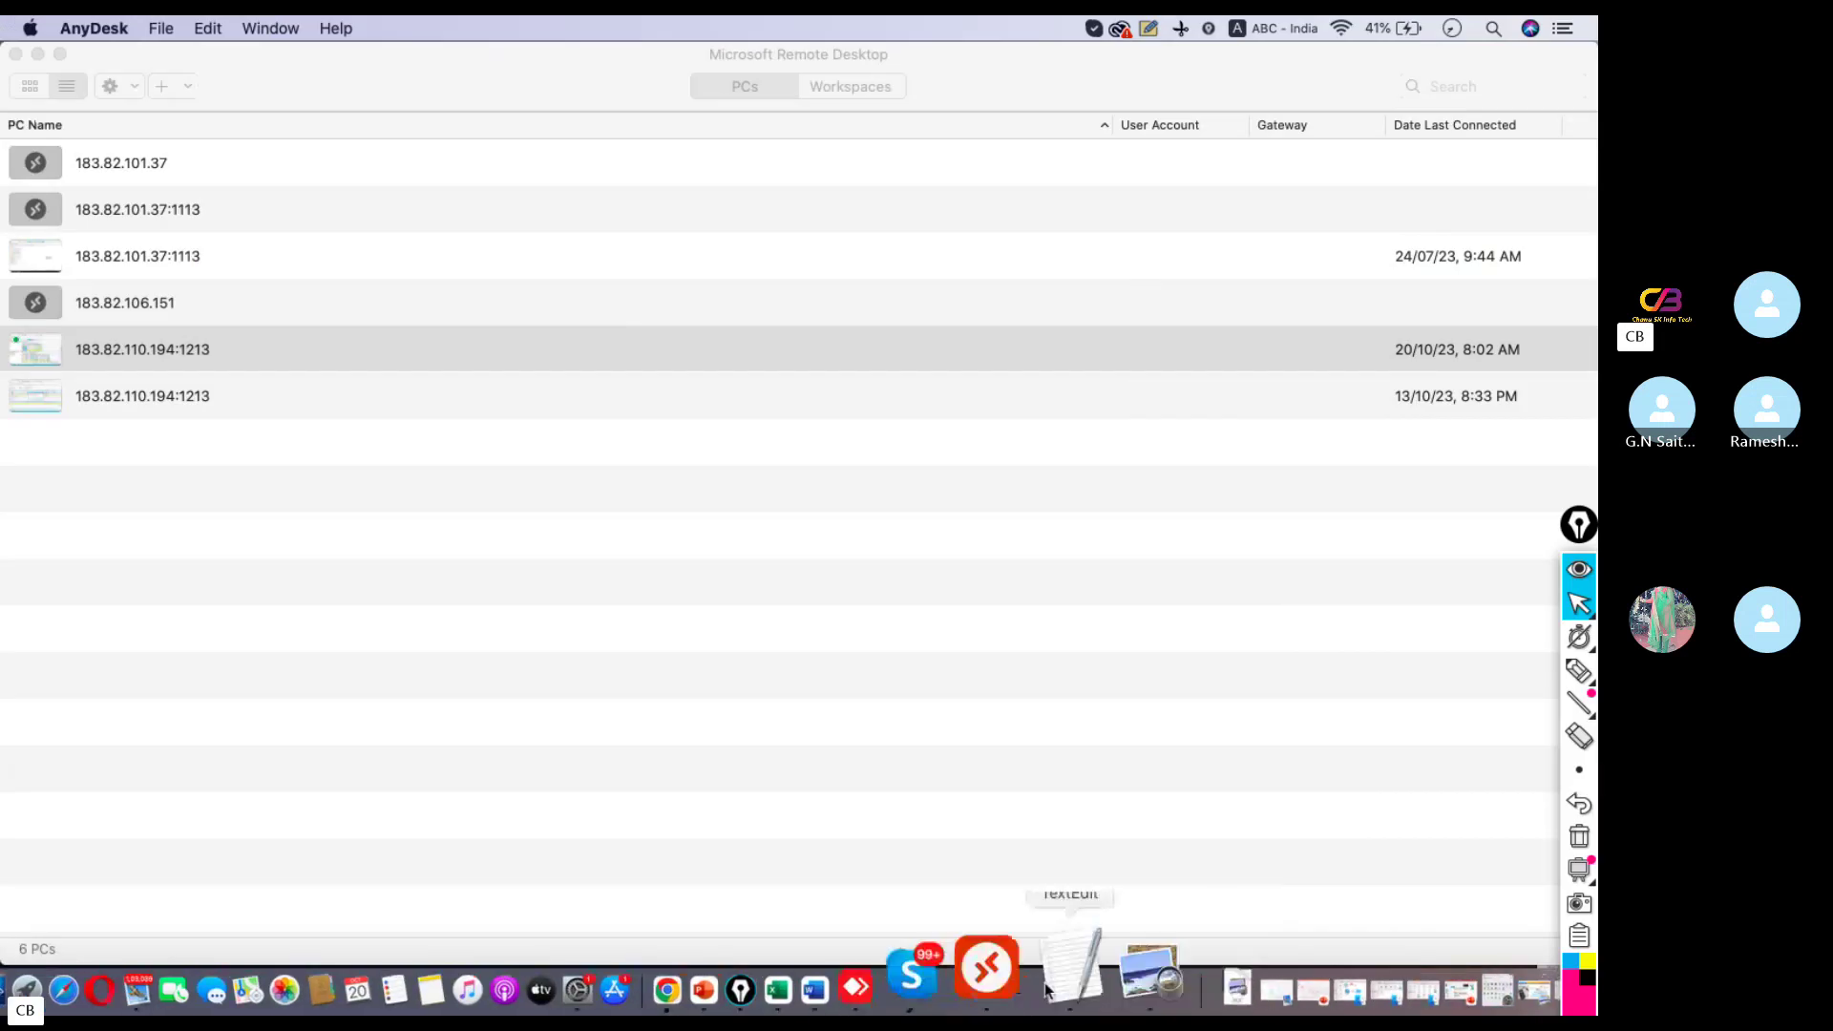
left_click(983, 983)
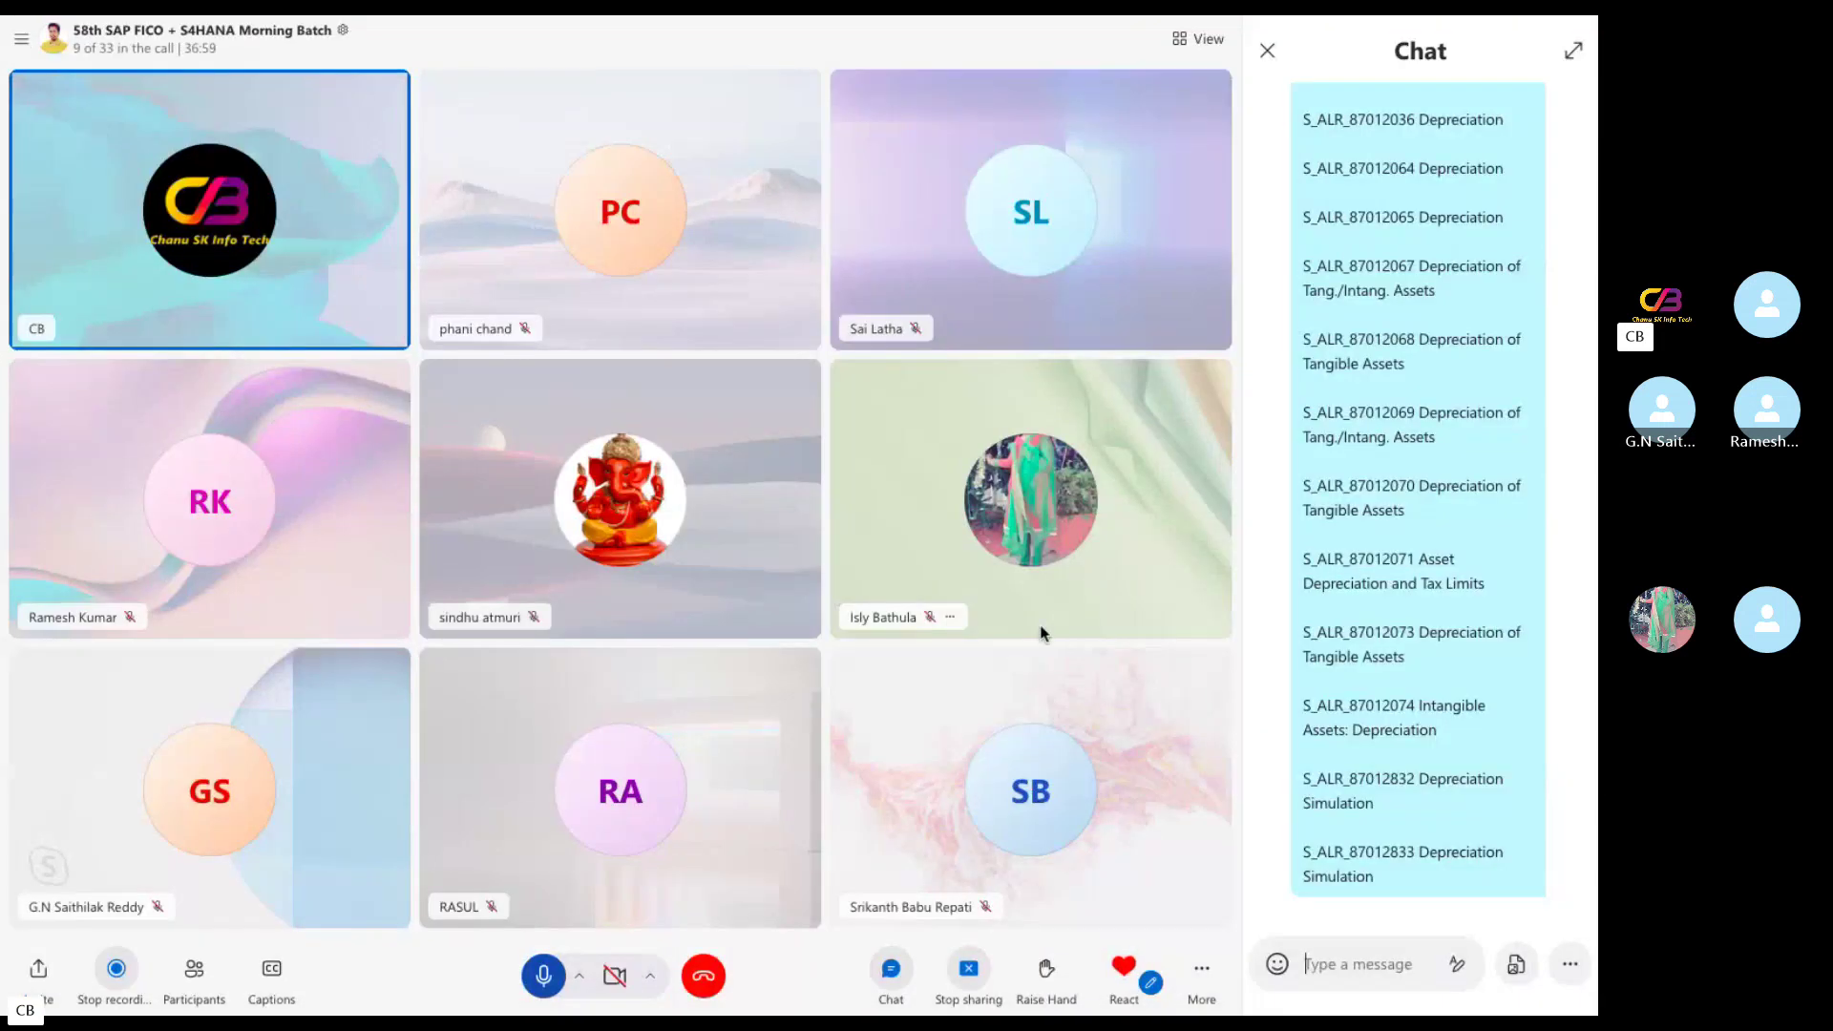
left_click(1507, 966)
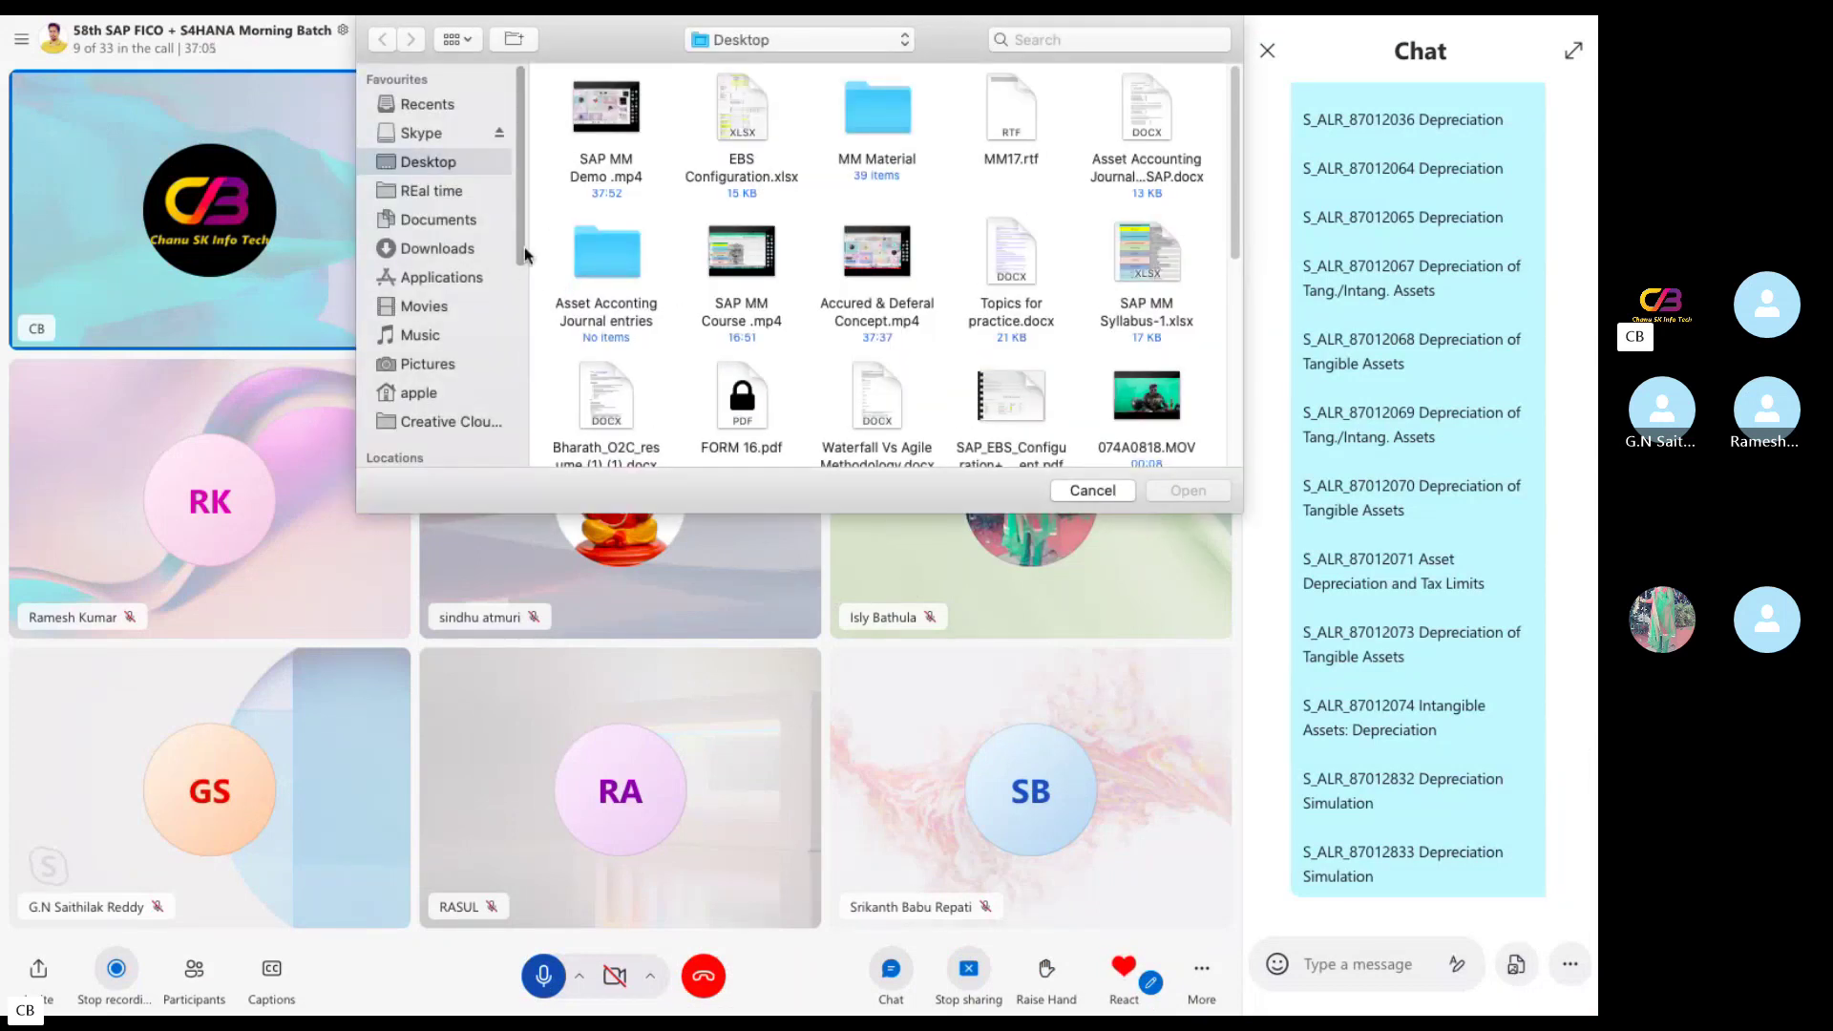
Open the Downloads folder and try to find the chapter file by searching for "Chapter19"
left_click_drag(525, 246, 517, 288)
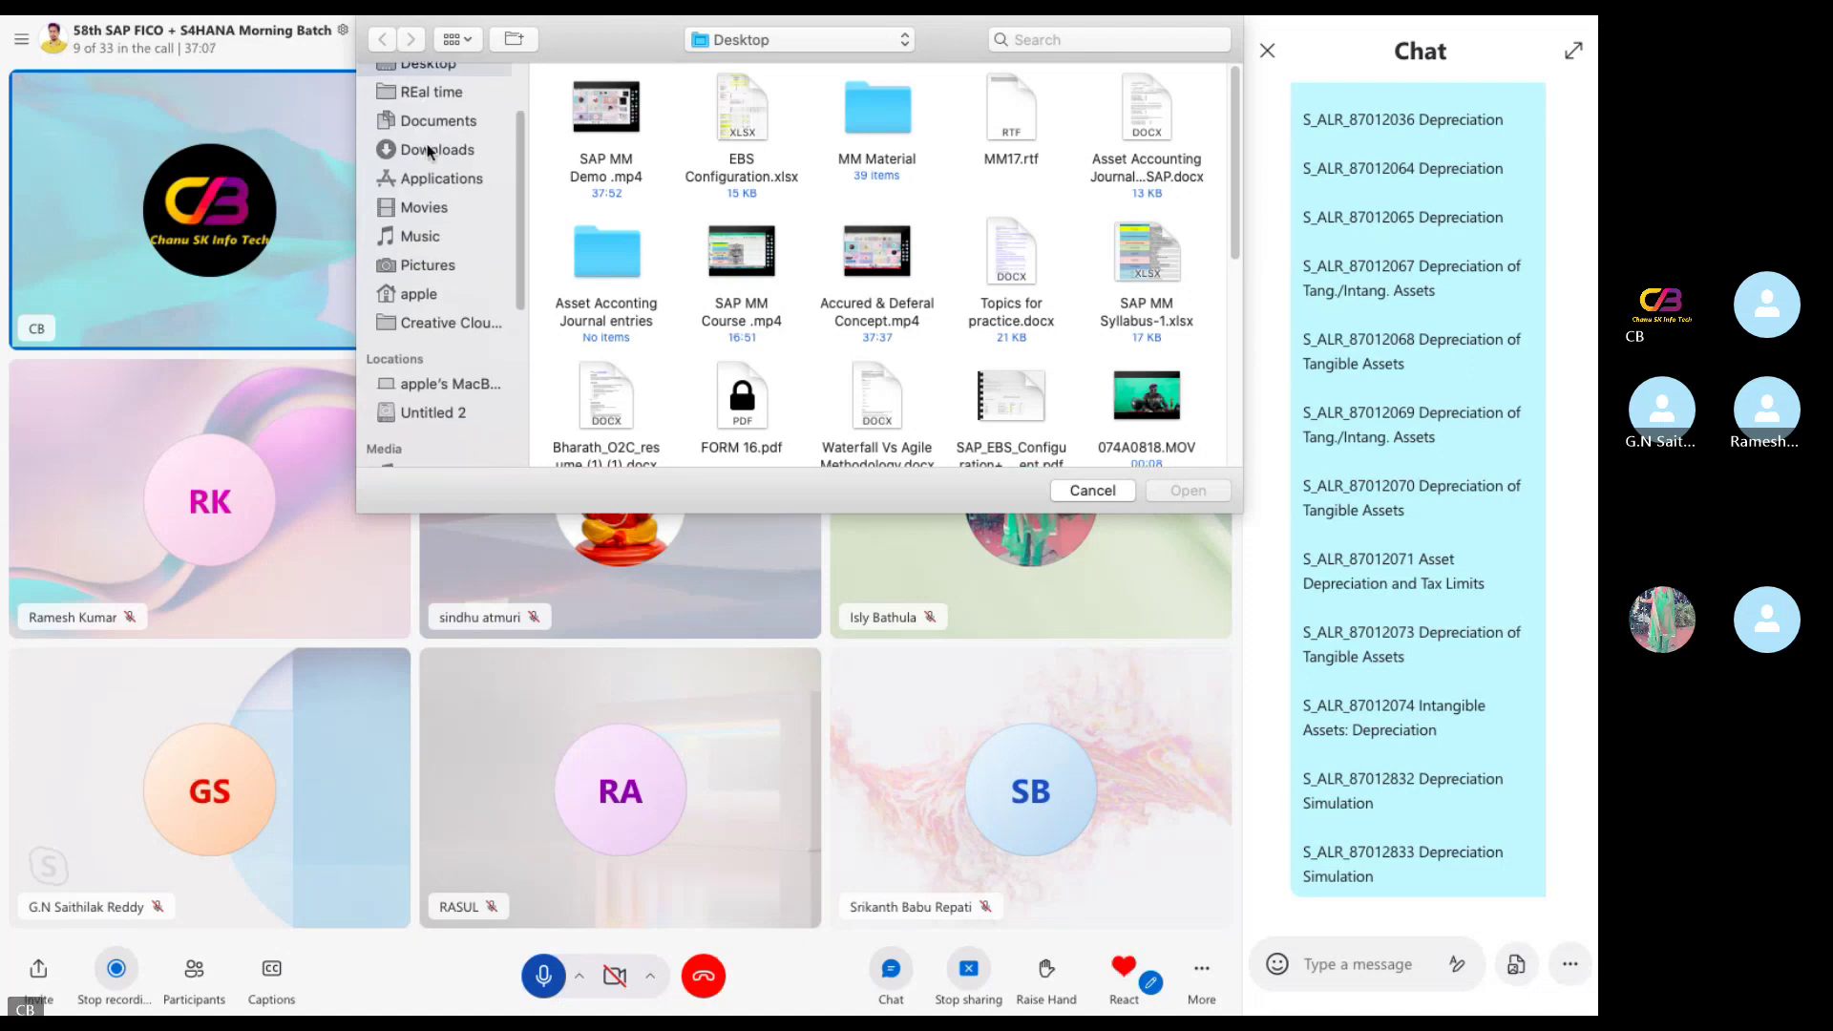
left_click(471, 156)
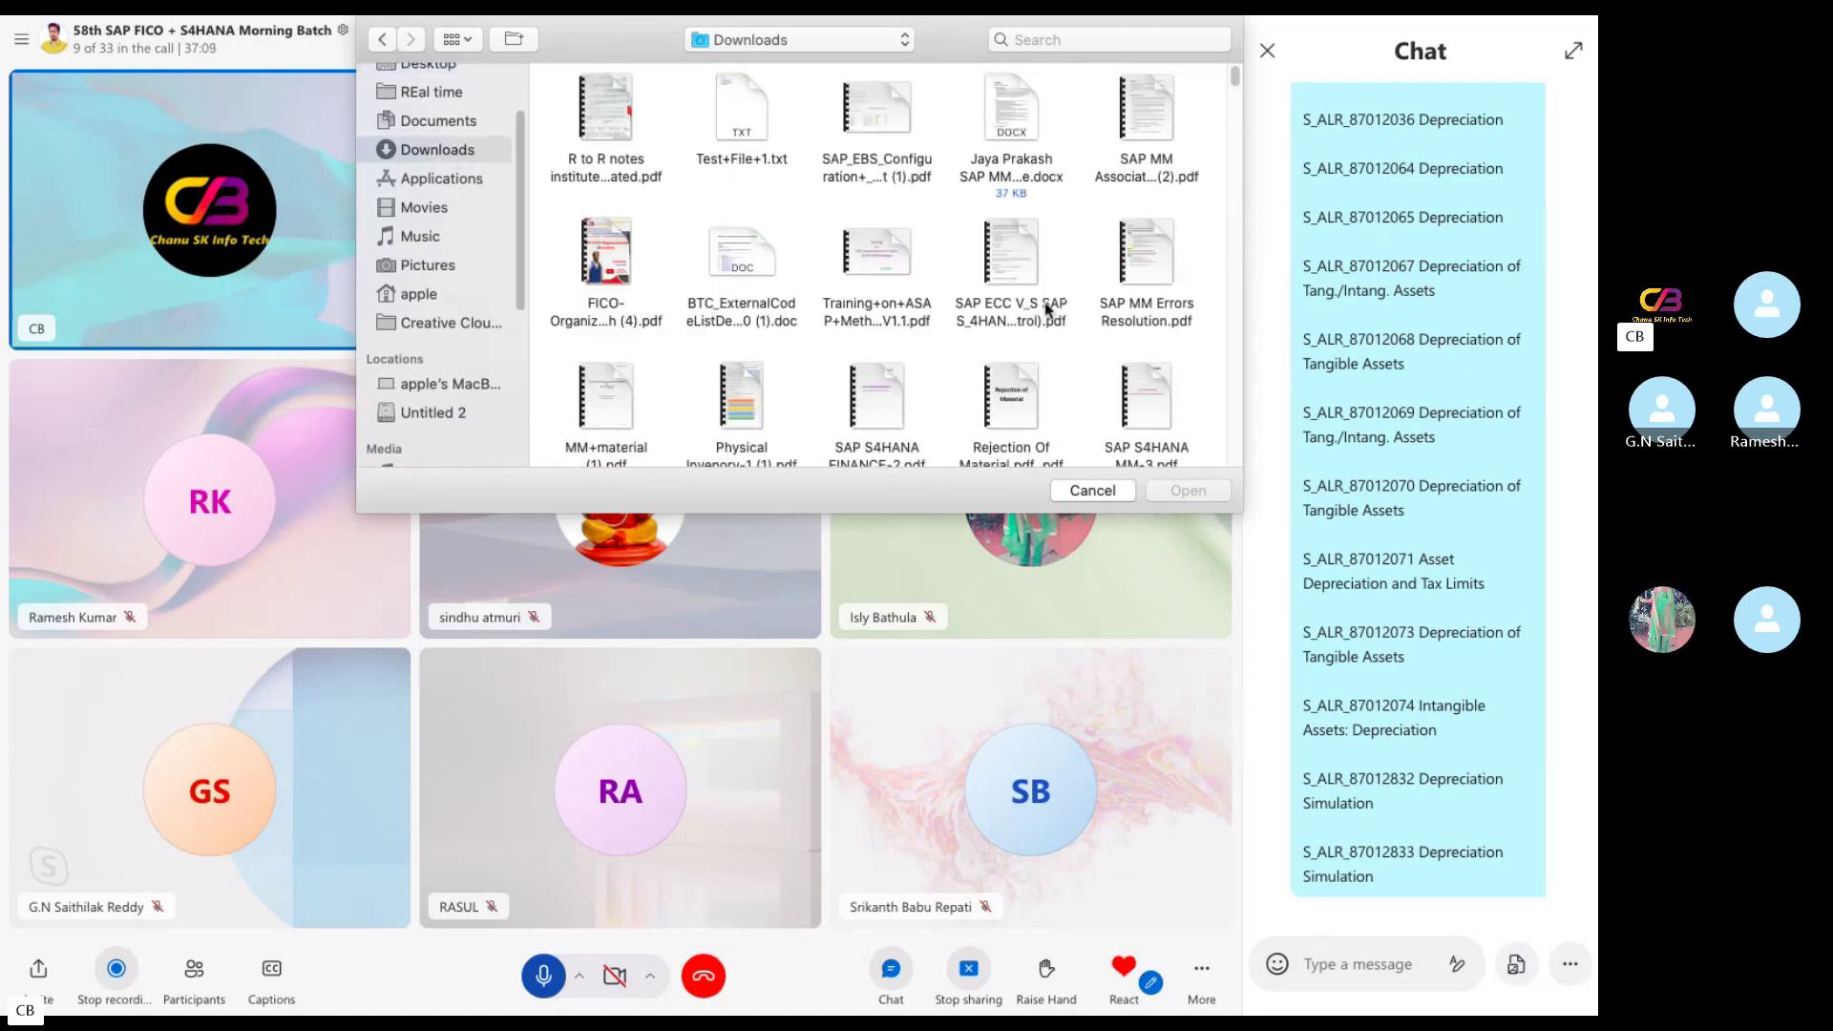
left_click(1020, 38)
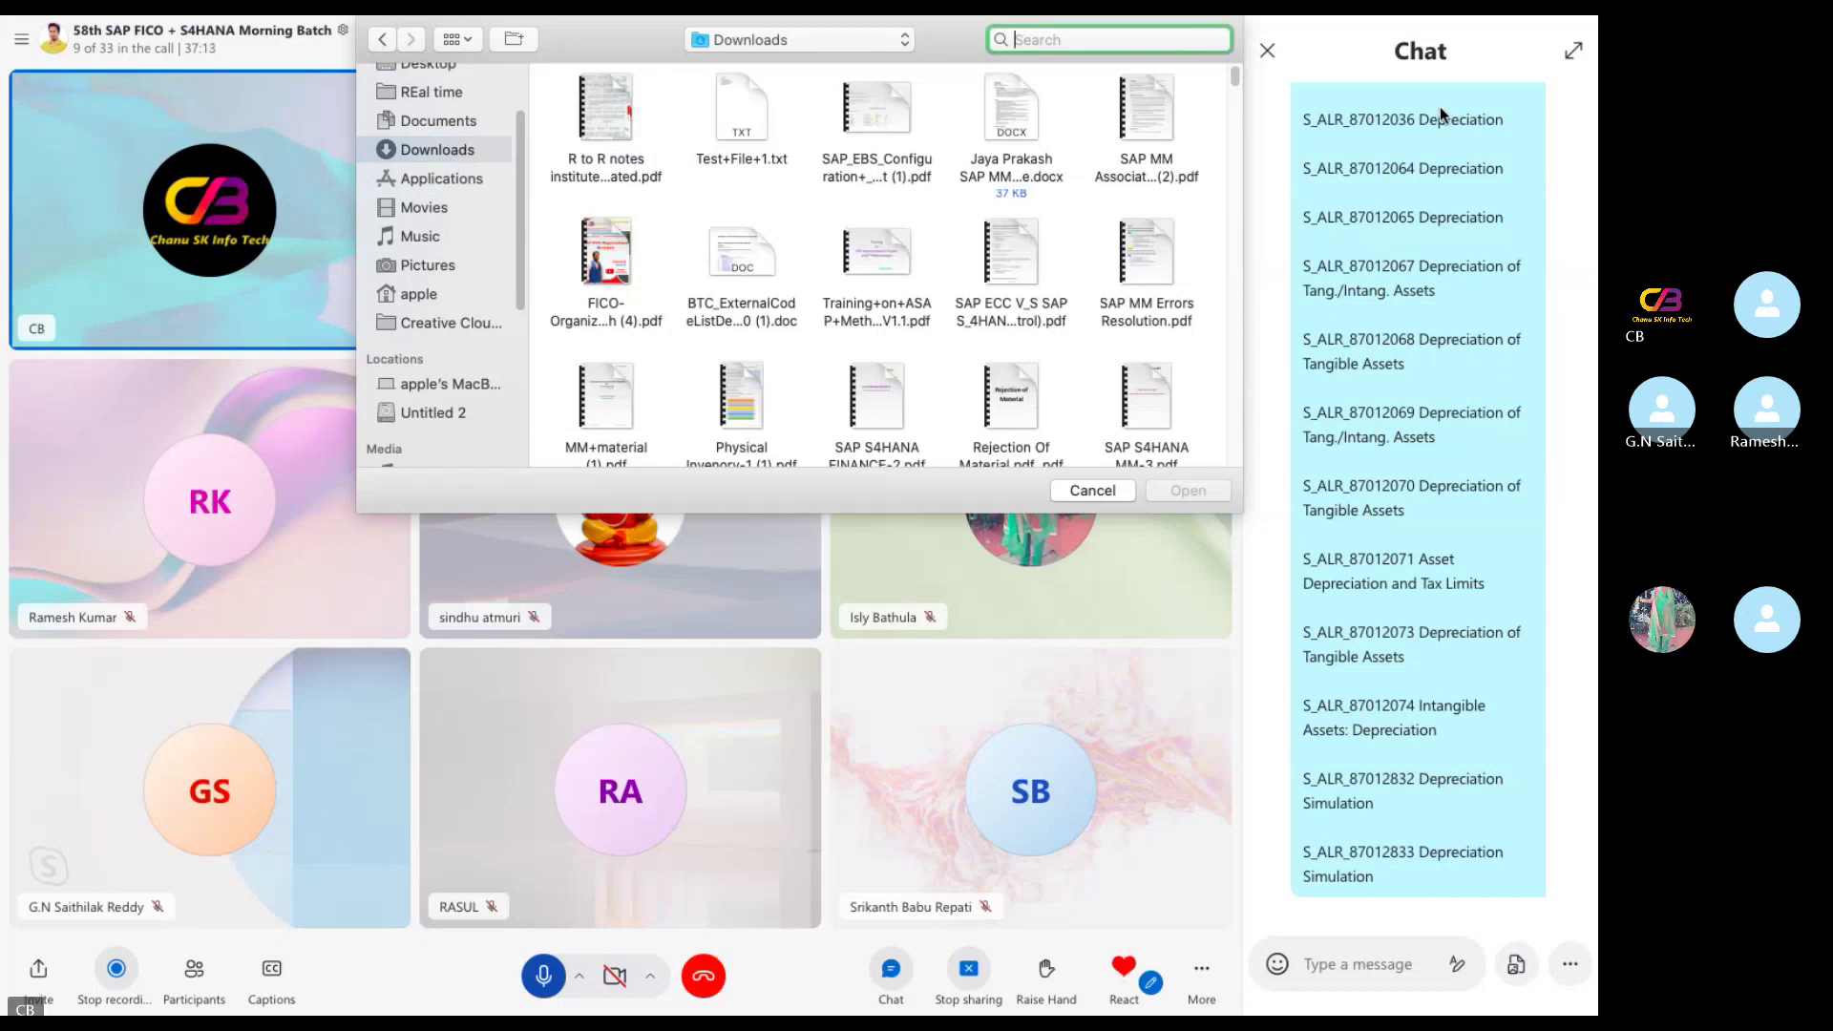
type("C")
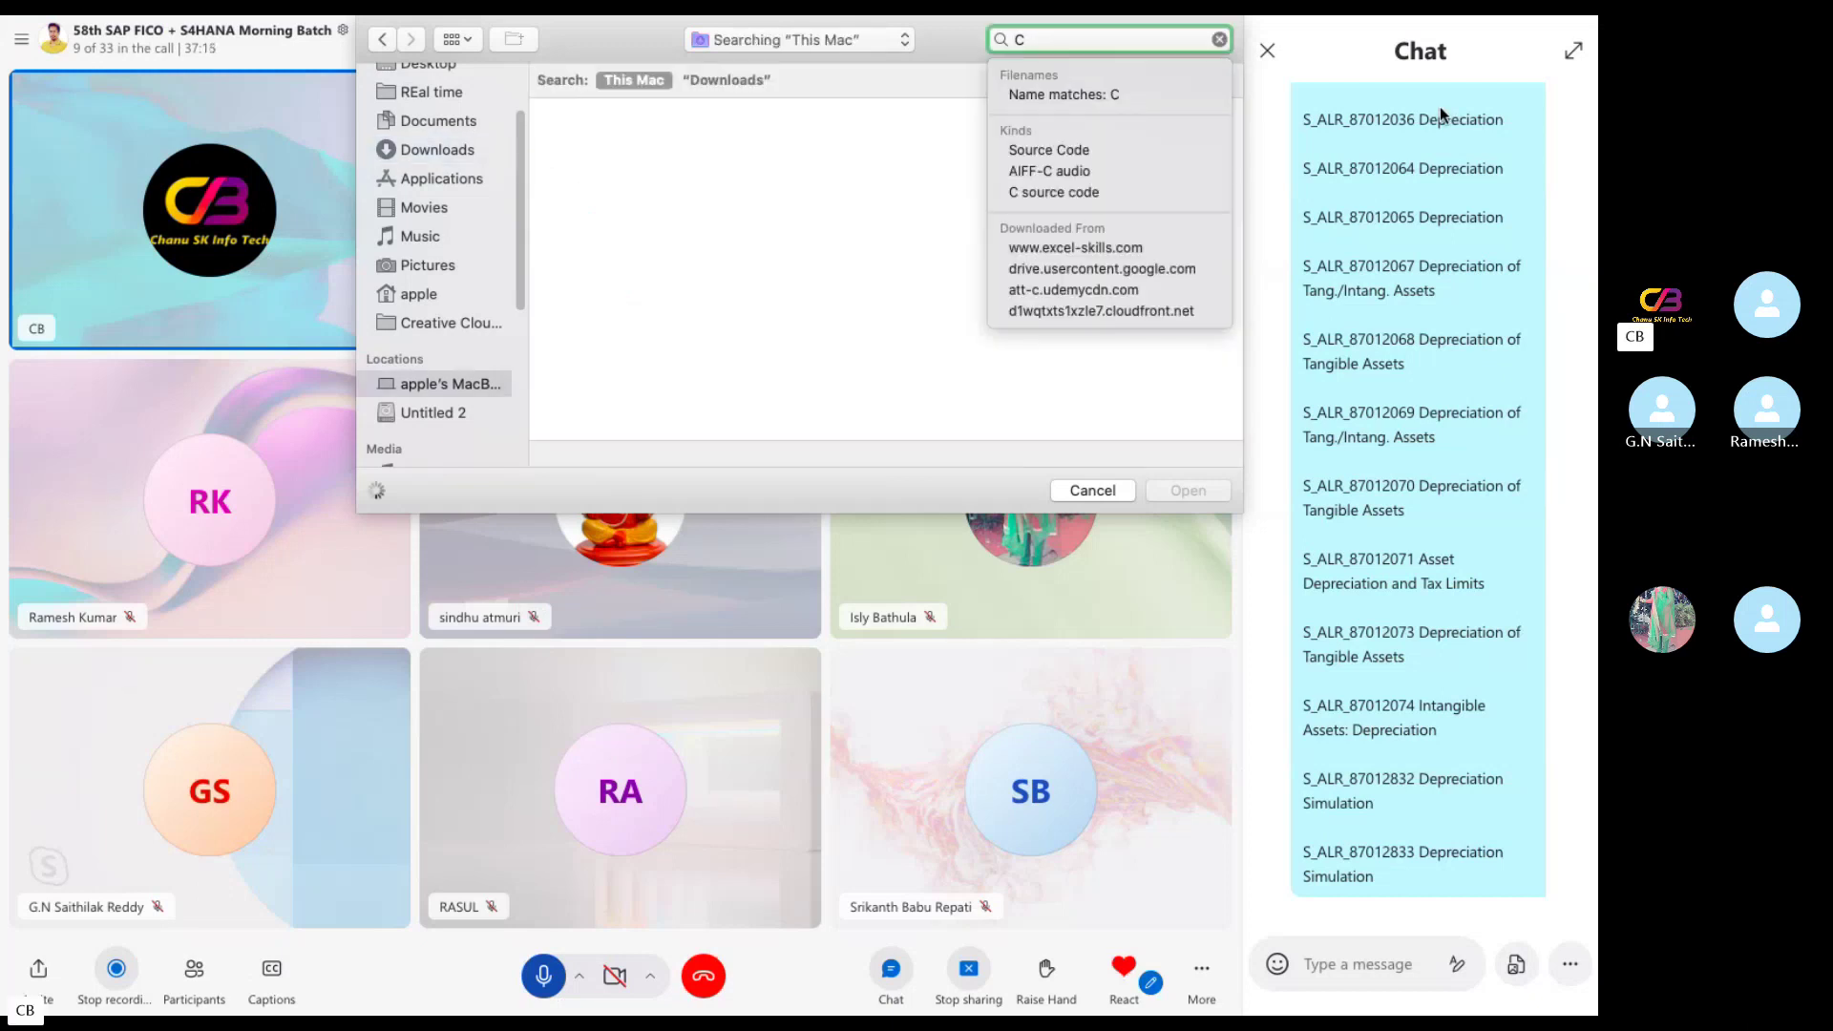
type("hap")
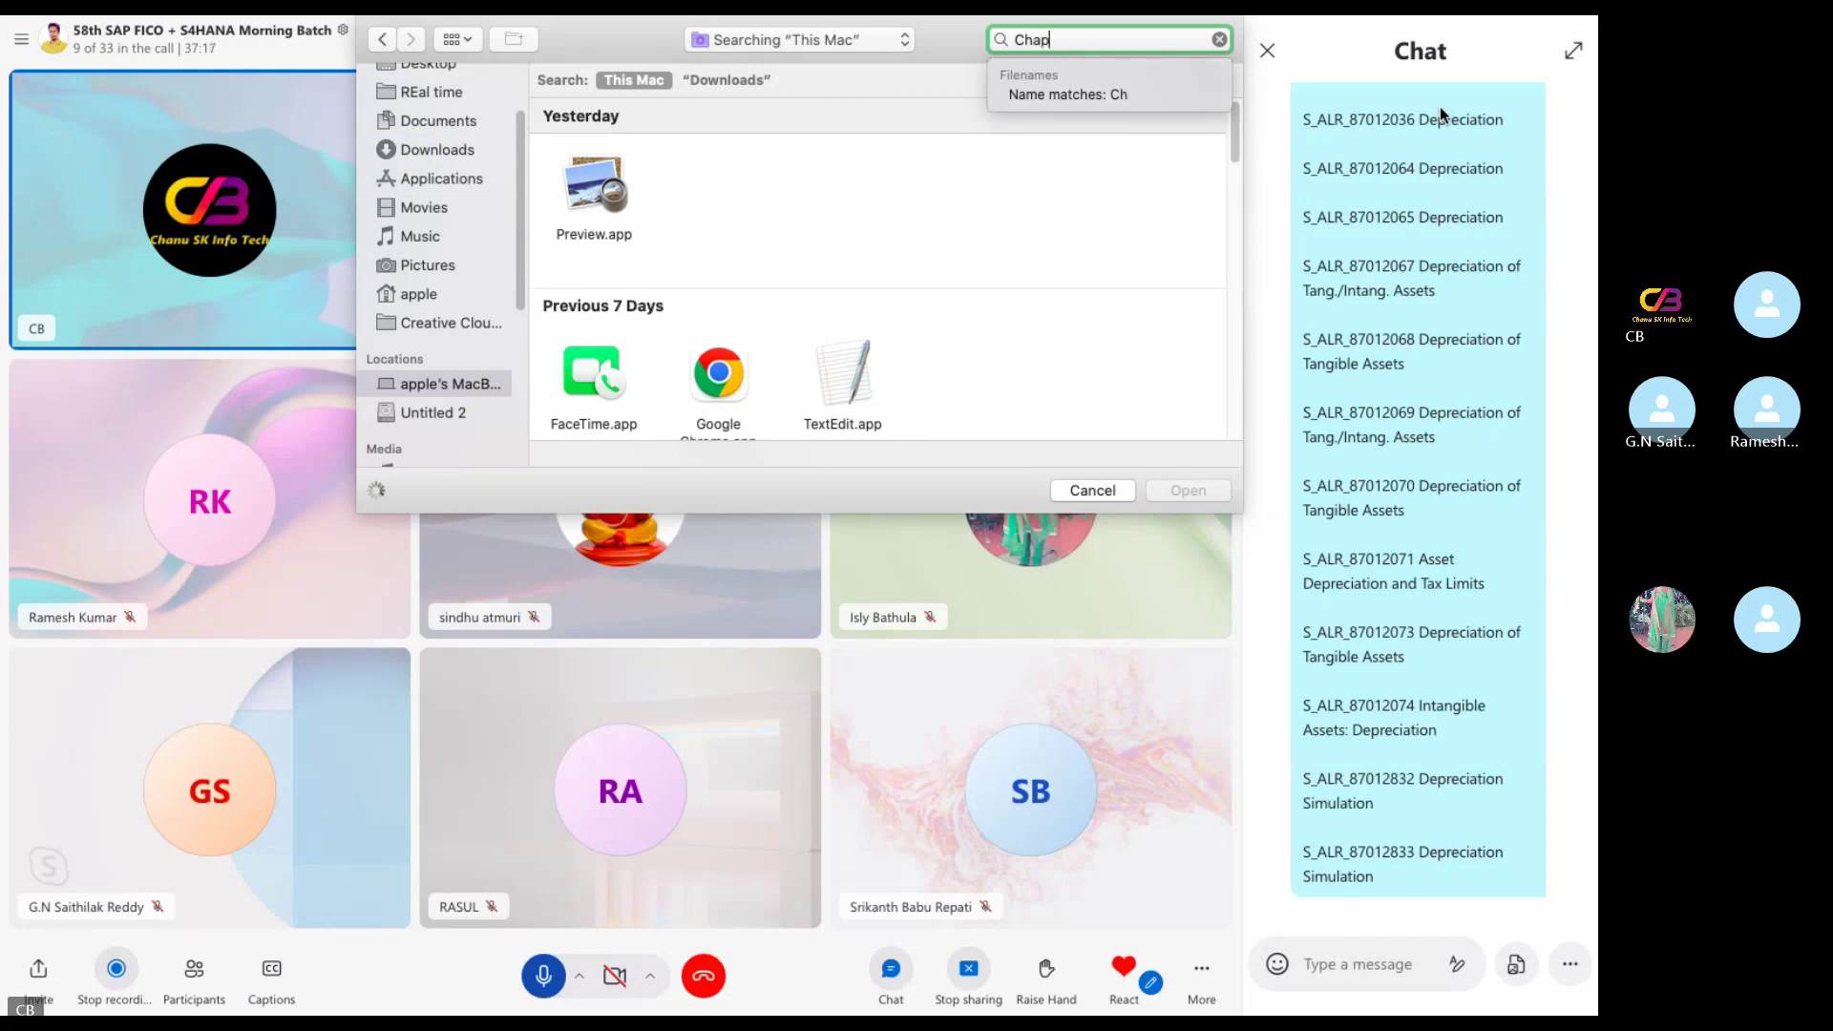
type("ter1")
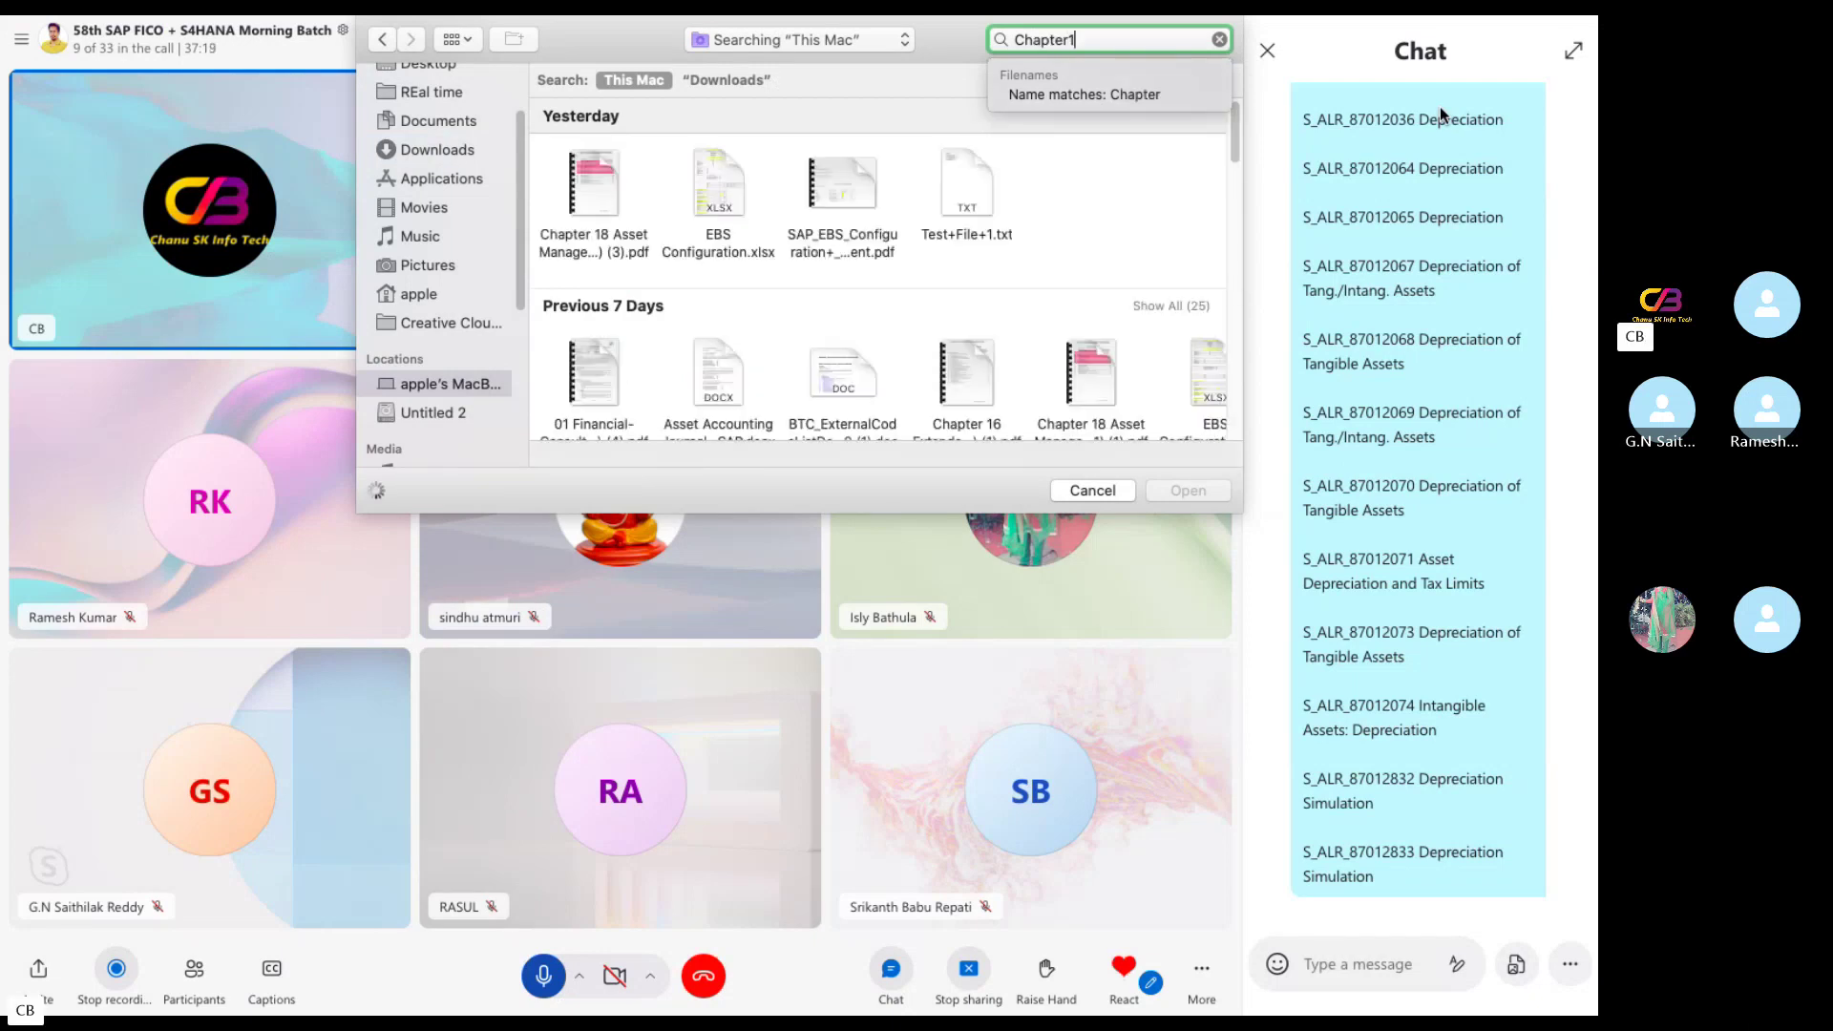
type("9")
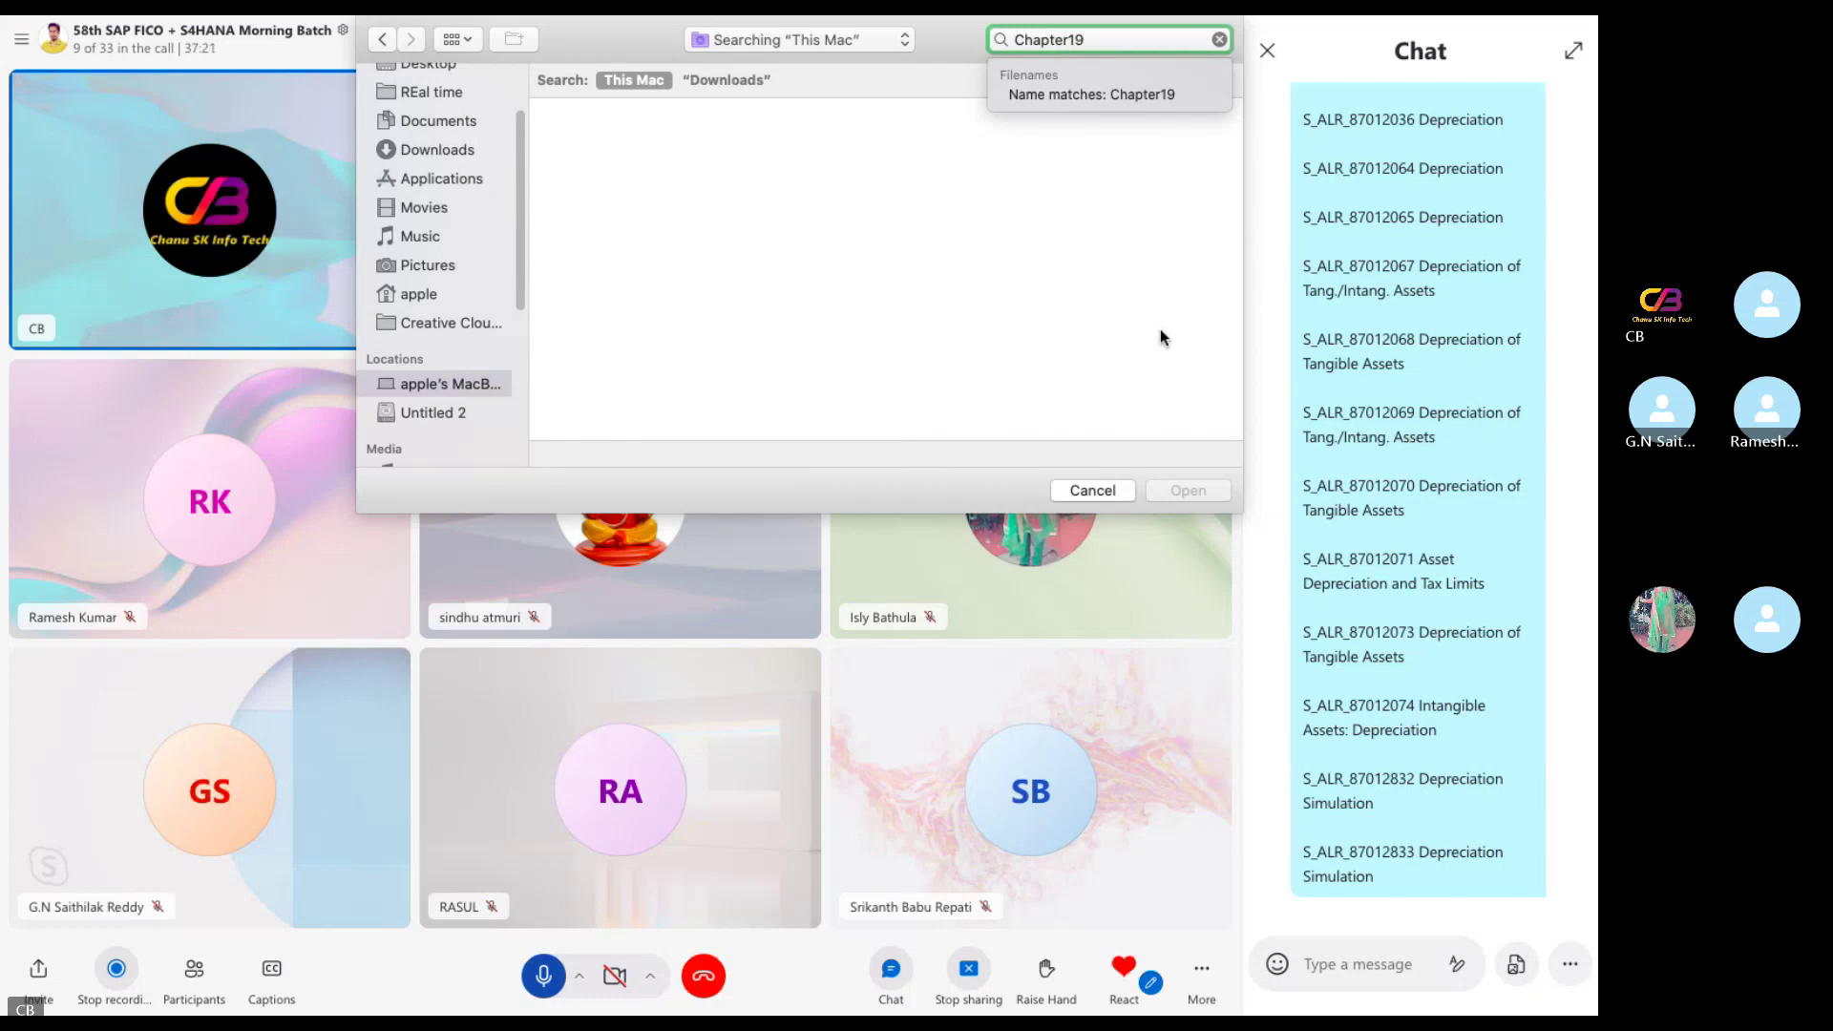
key("BackSpace")
Show the recent files and look through them for the Chapter 19 document
scroll(525, 181, "up", 3)
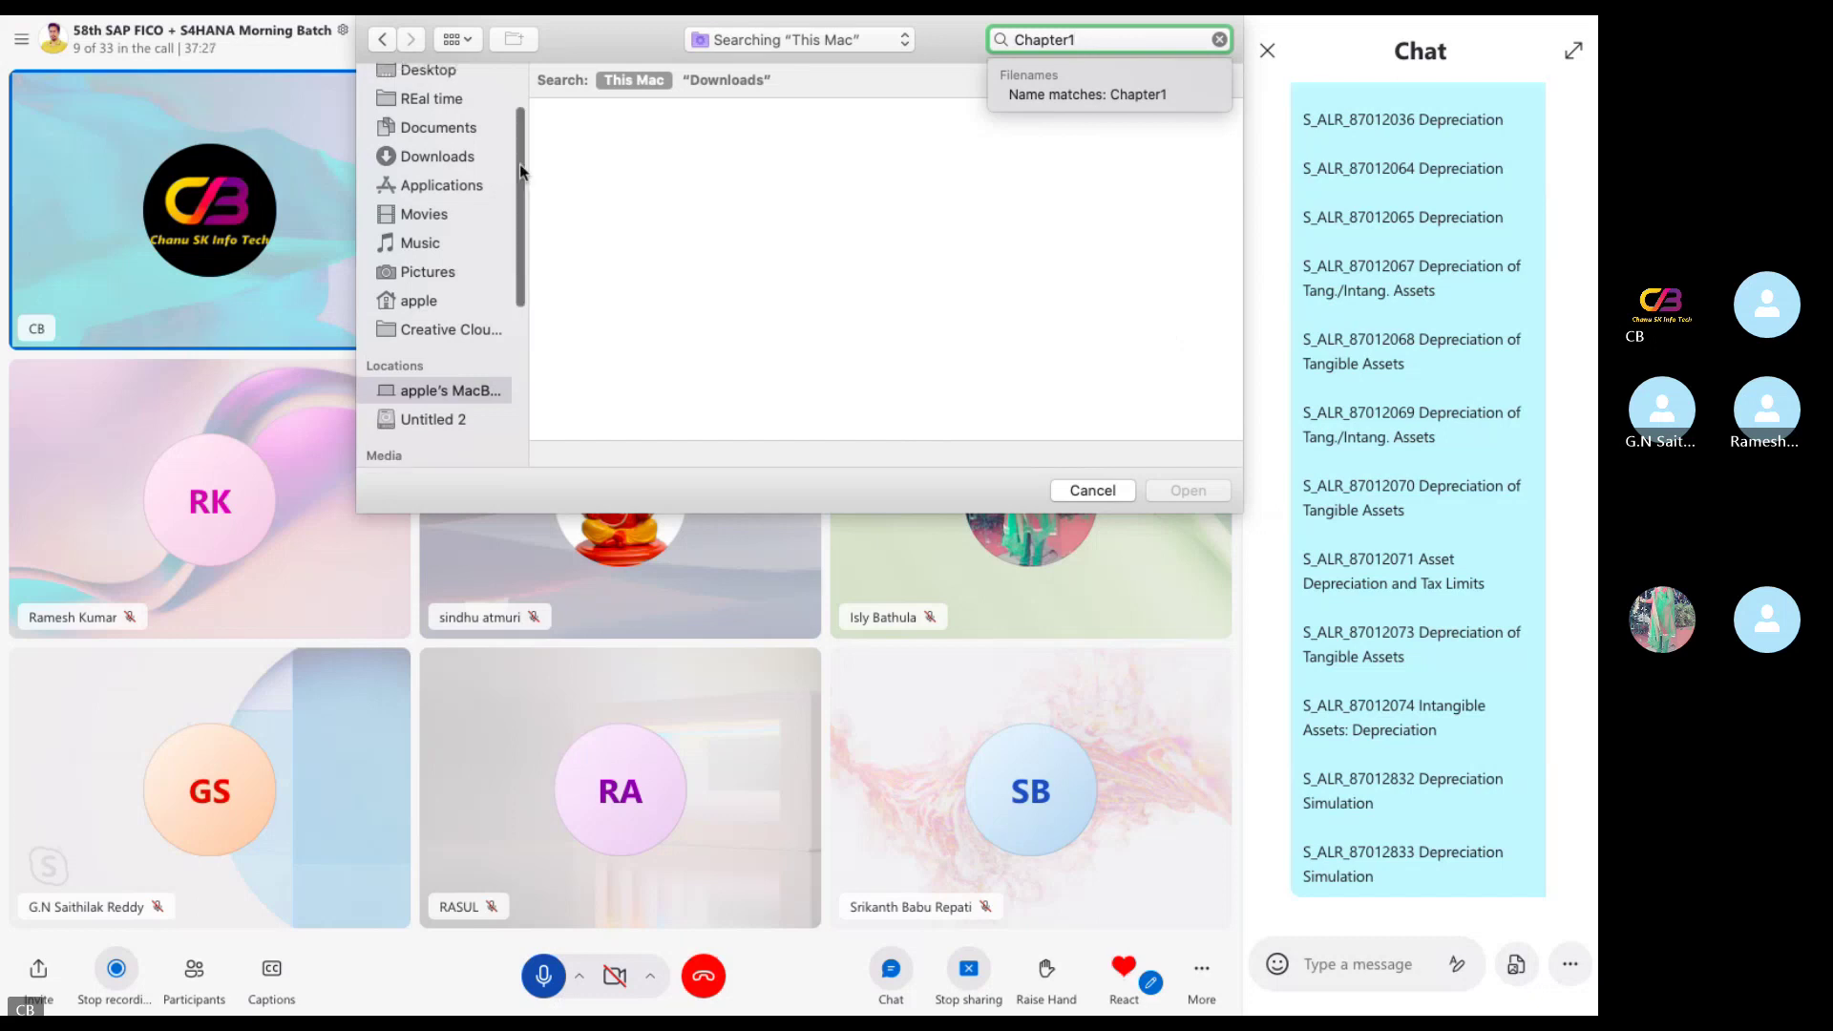
left_click(417, 108)
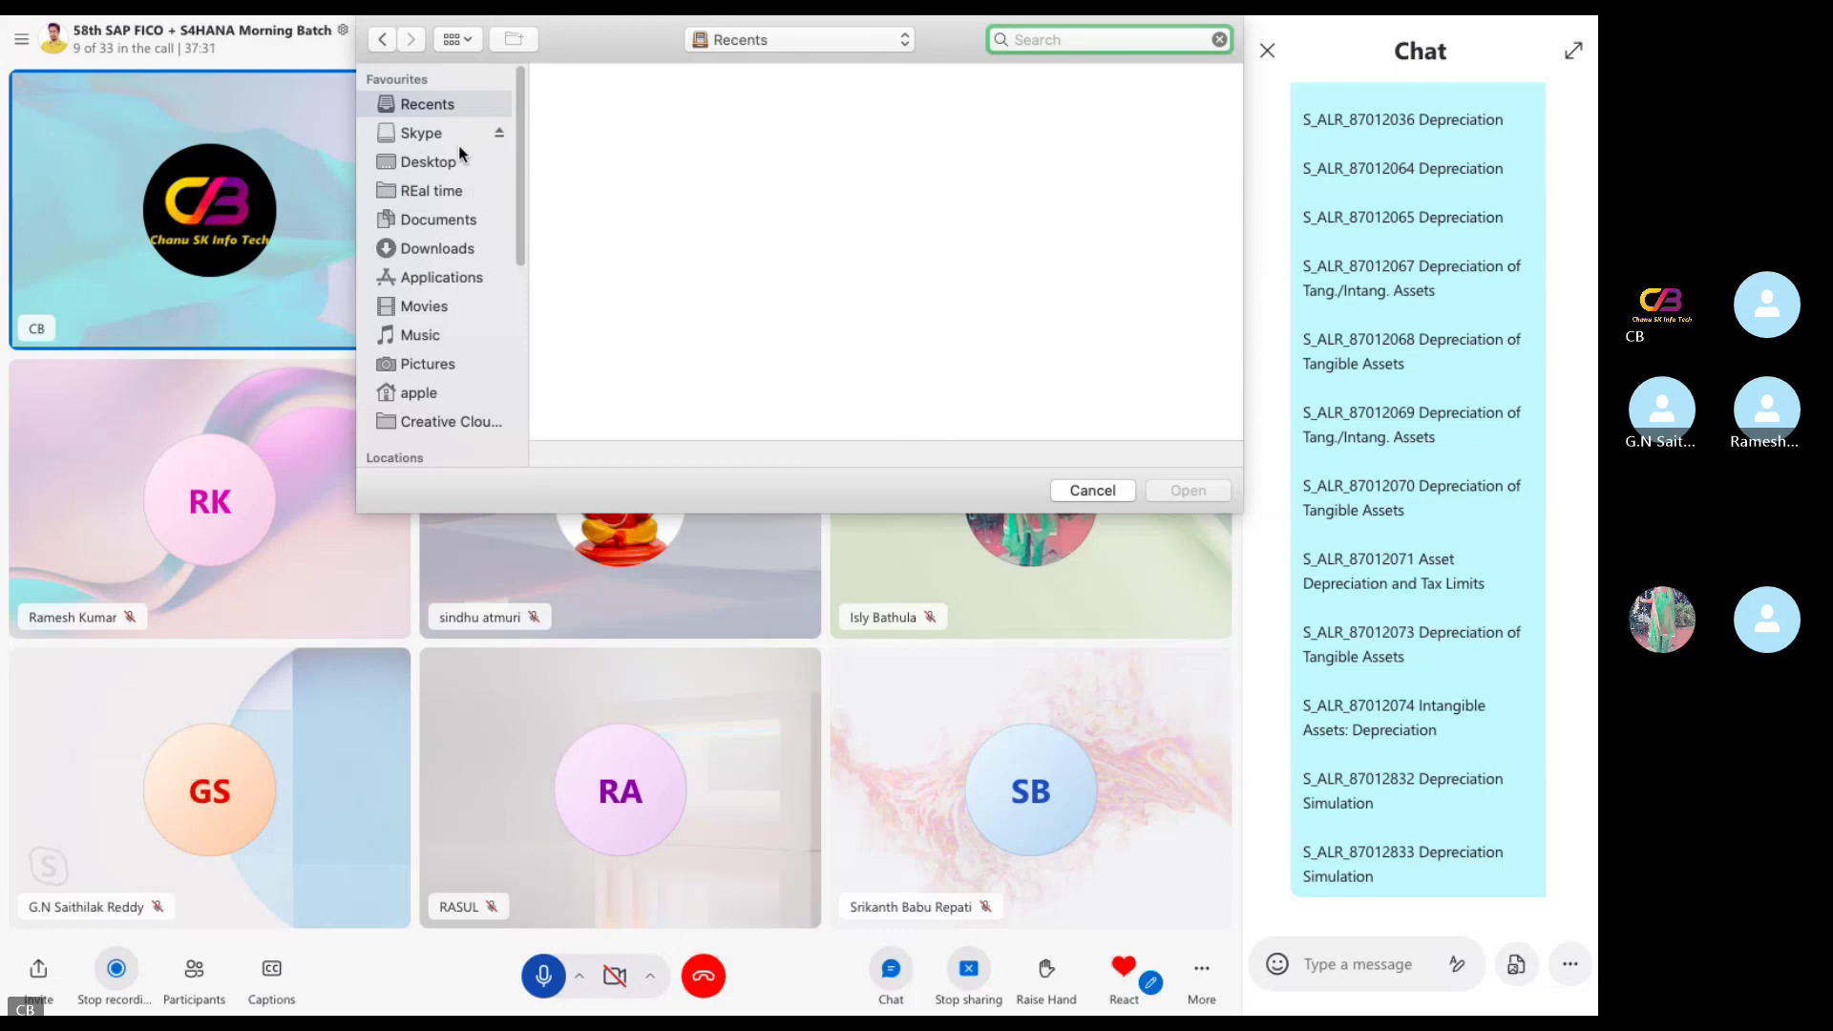
left_click(431, 133)
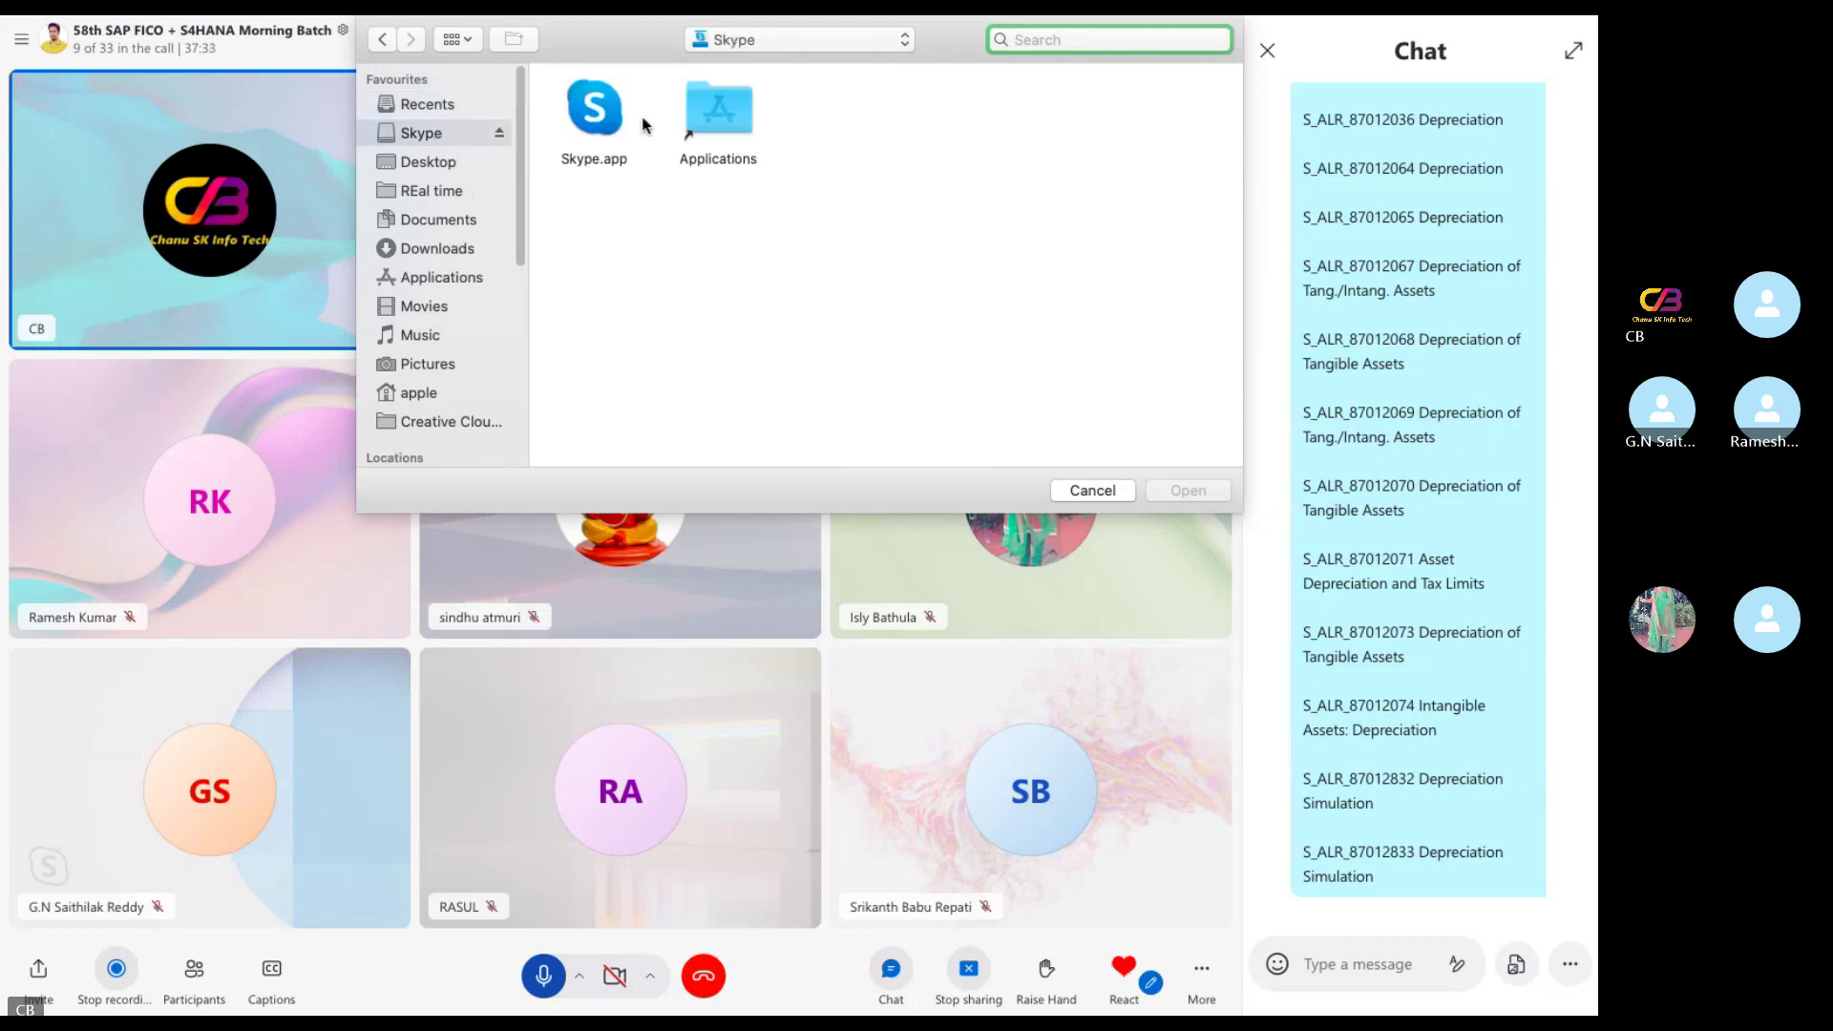
left_click(442, 107)
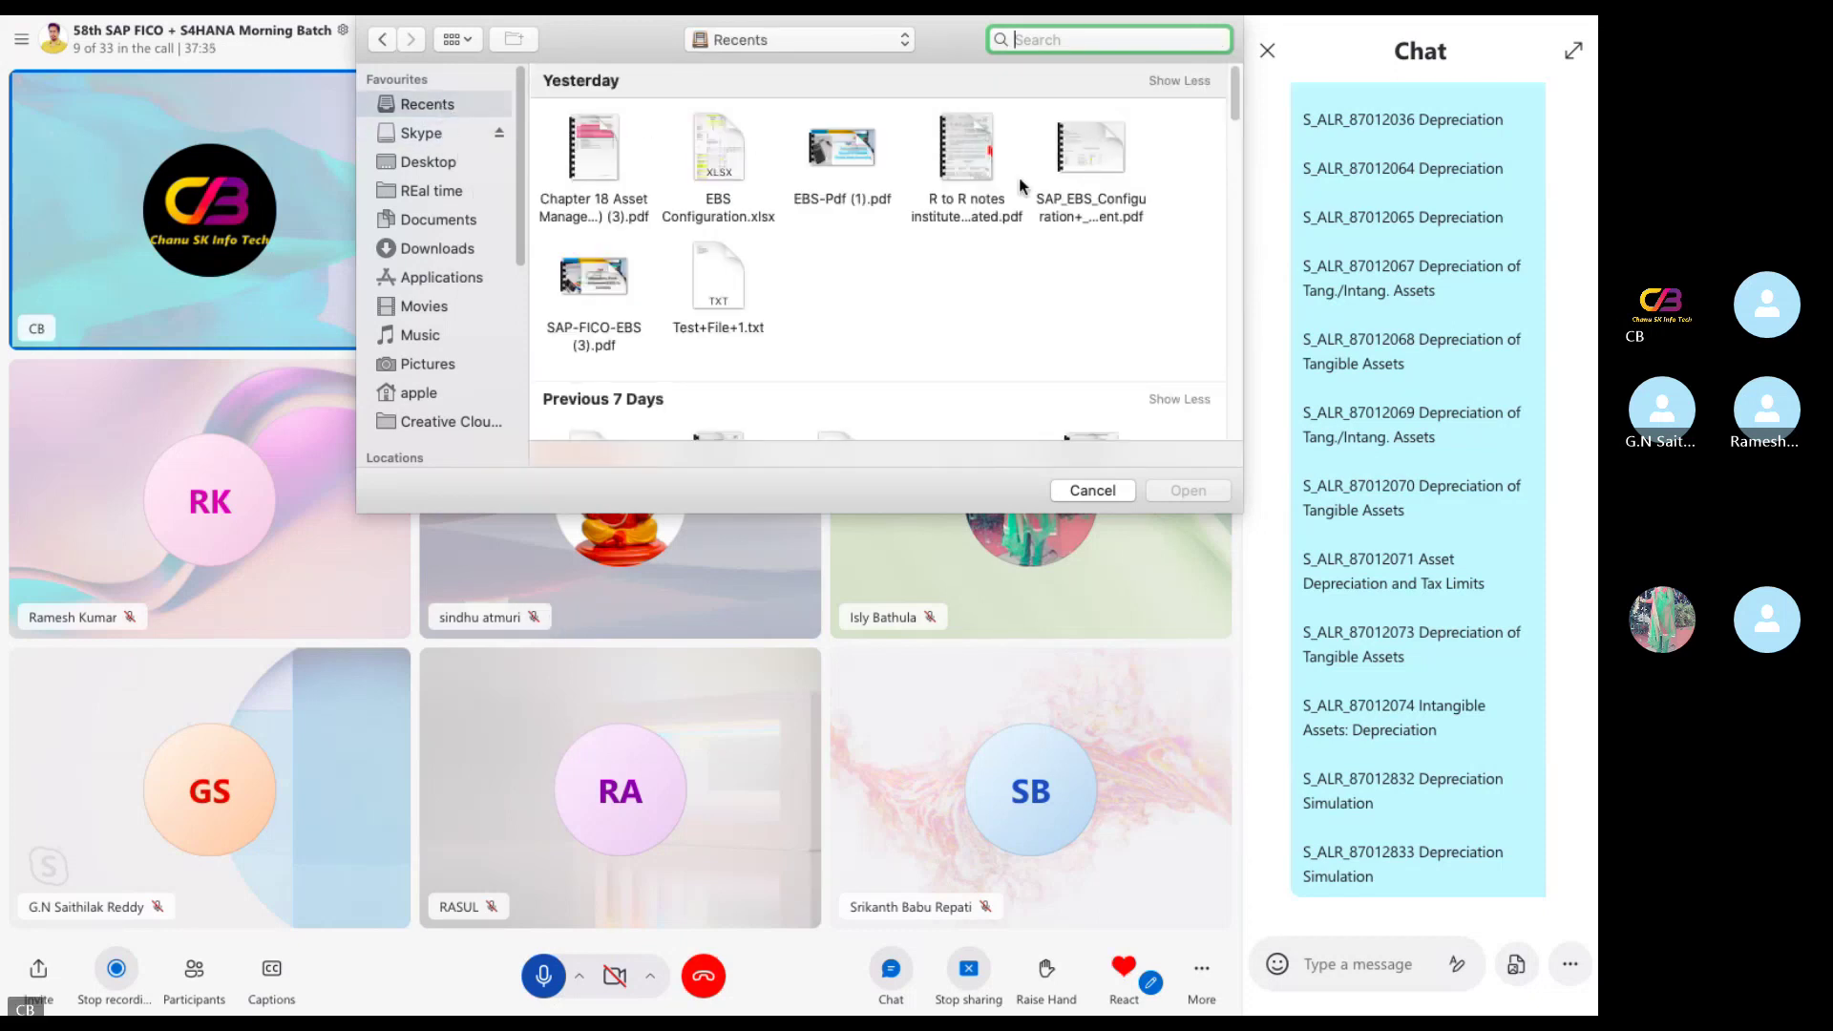
left_click_drag(1236, 108, 1231, 404)
scroll(969, 338, "up", 1)
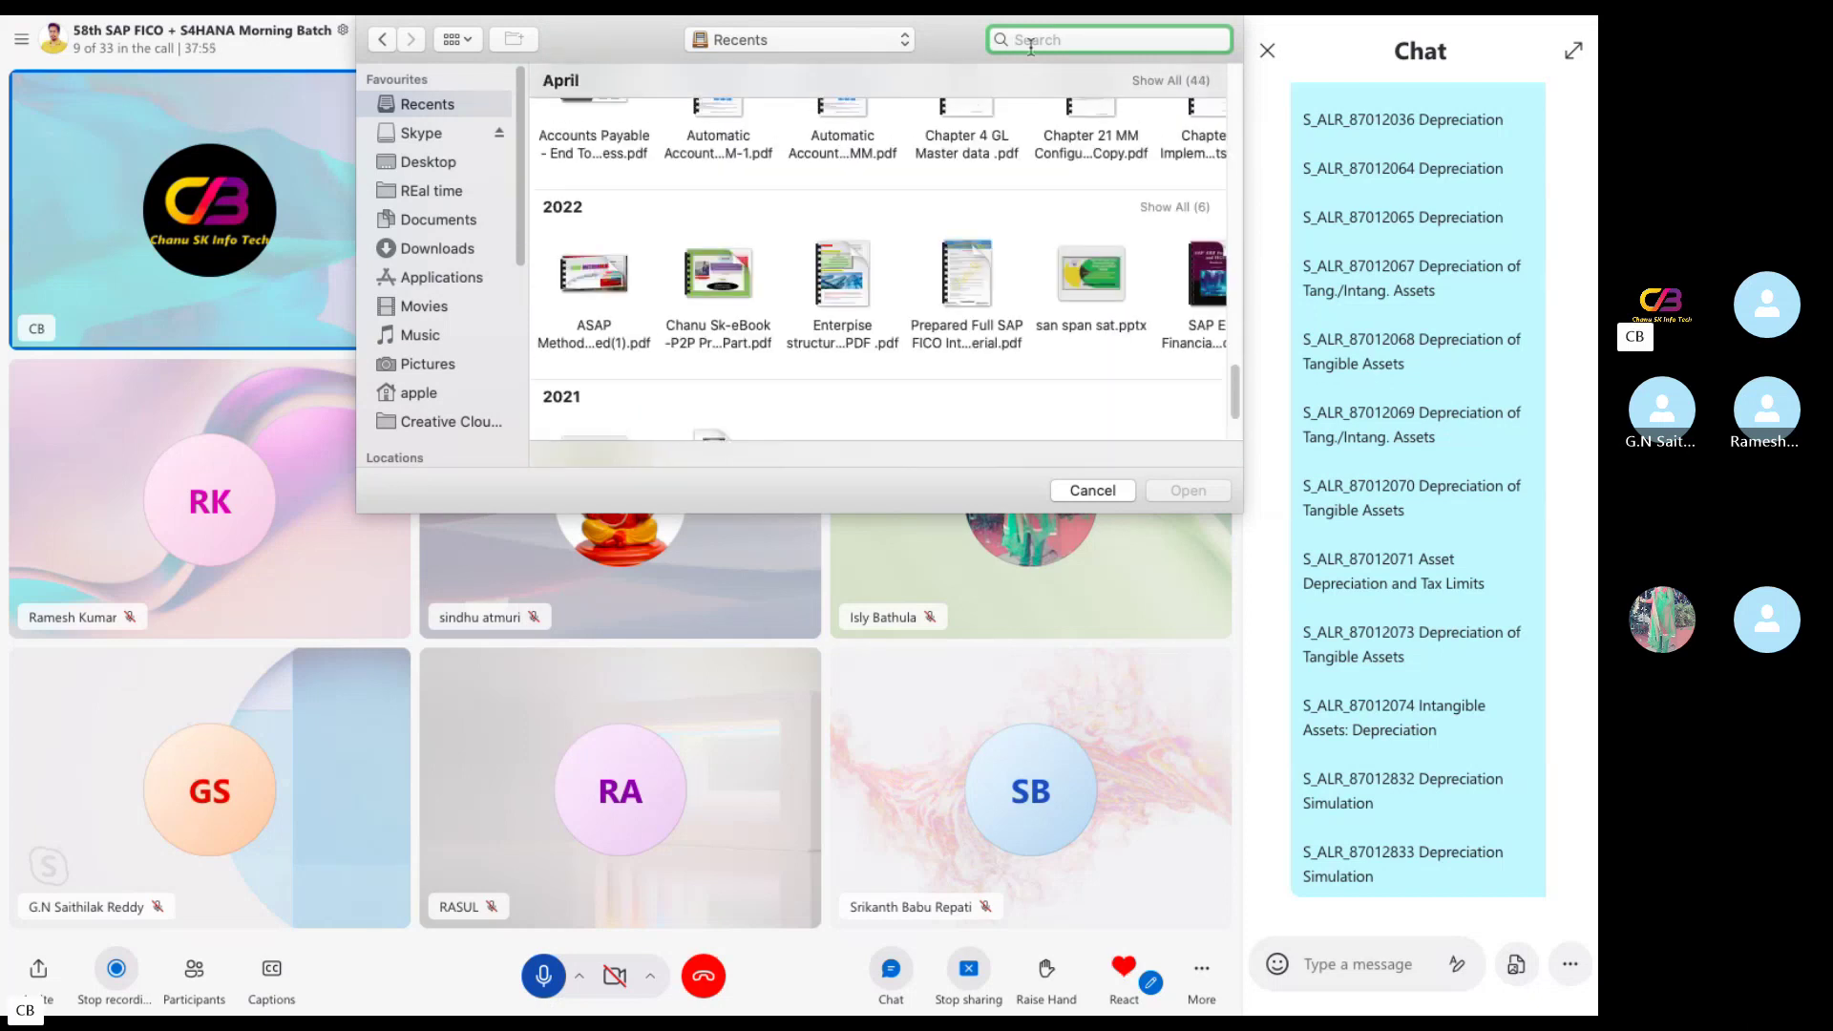
Search the recent files for "chapter 19", attach the Chapter 19 Asset PDF, and send it to the group chat
type("chapter")
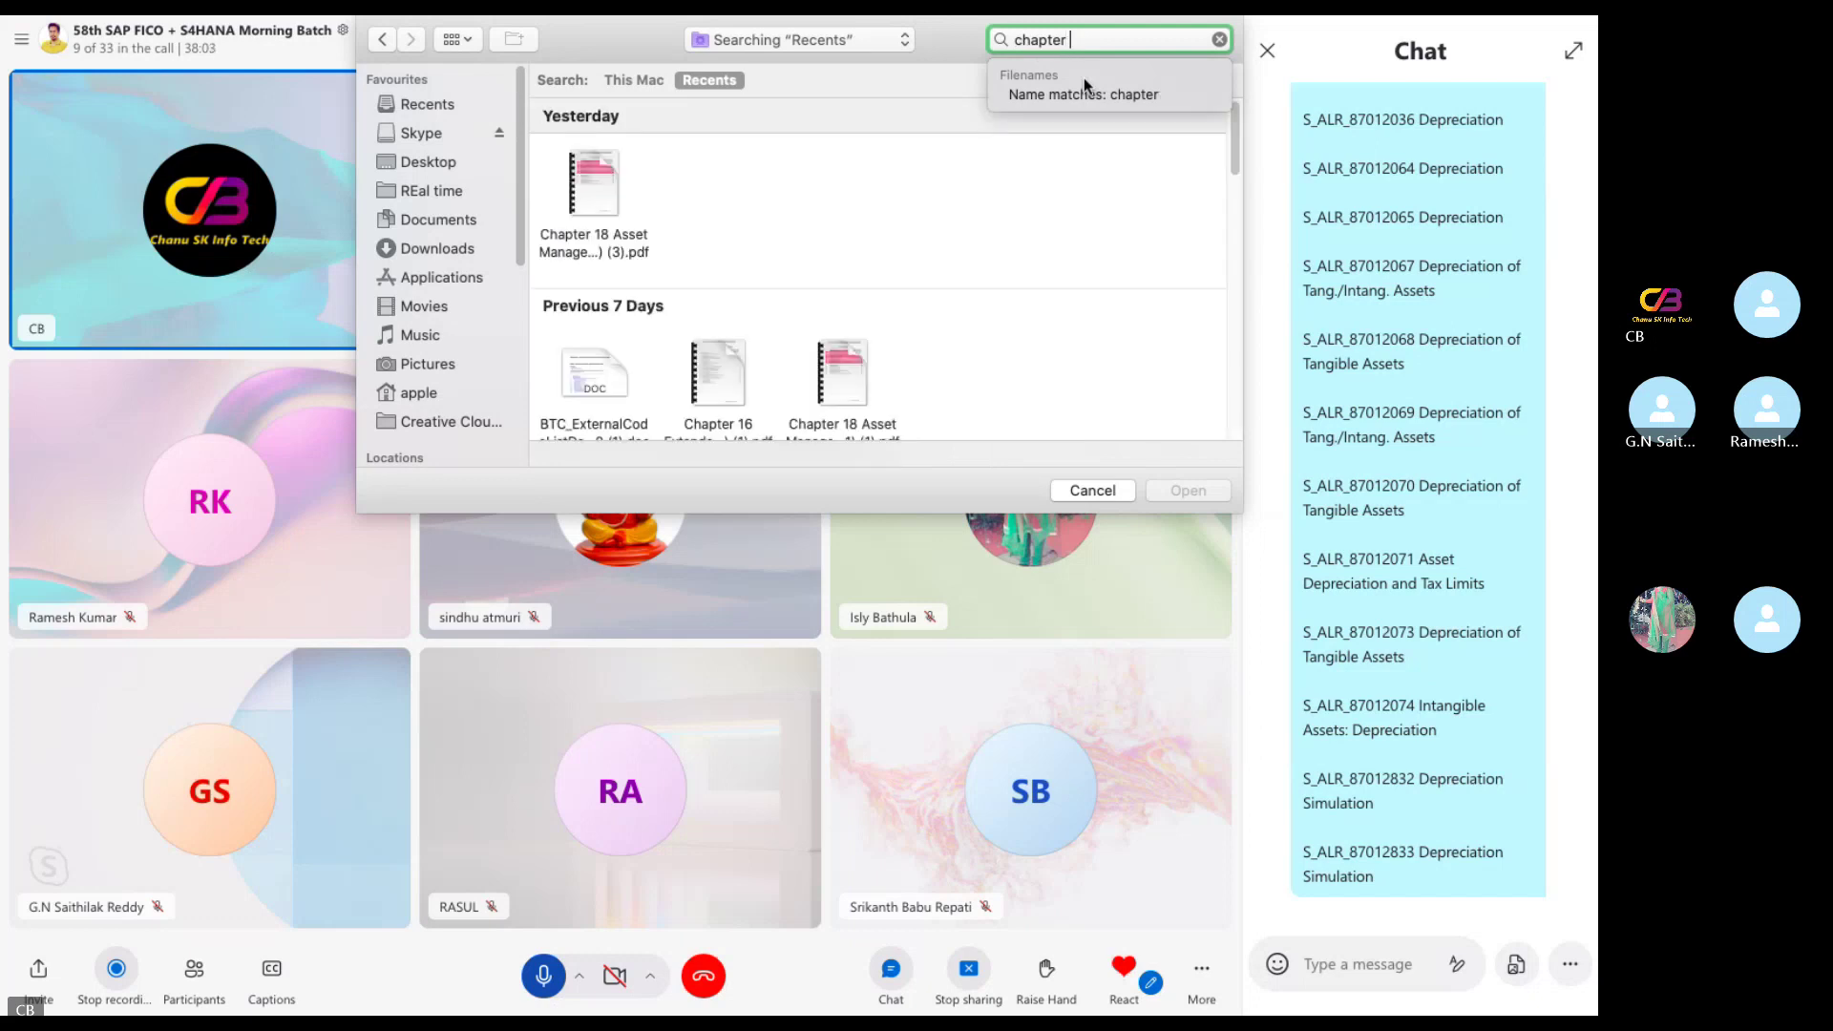
type("119")
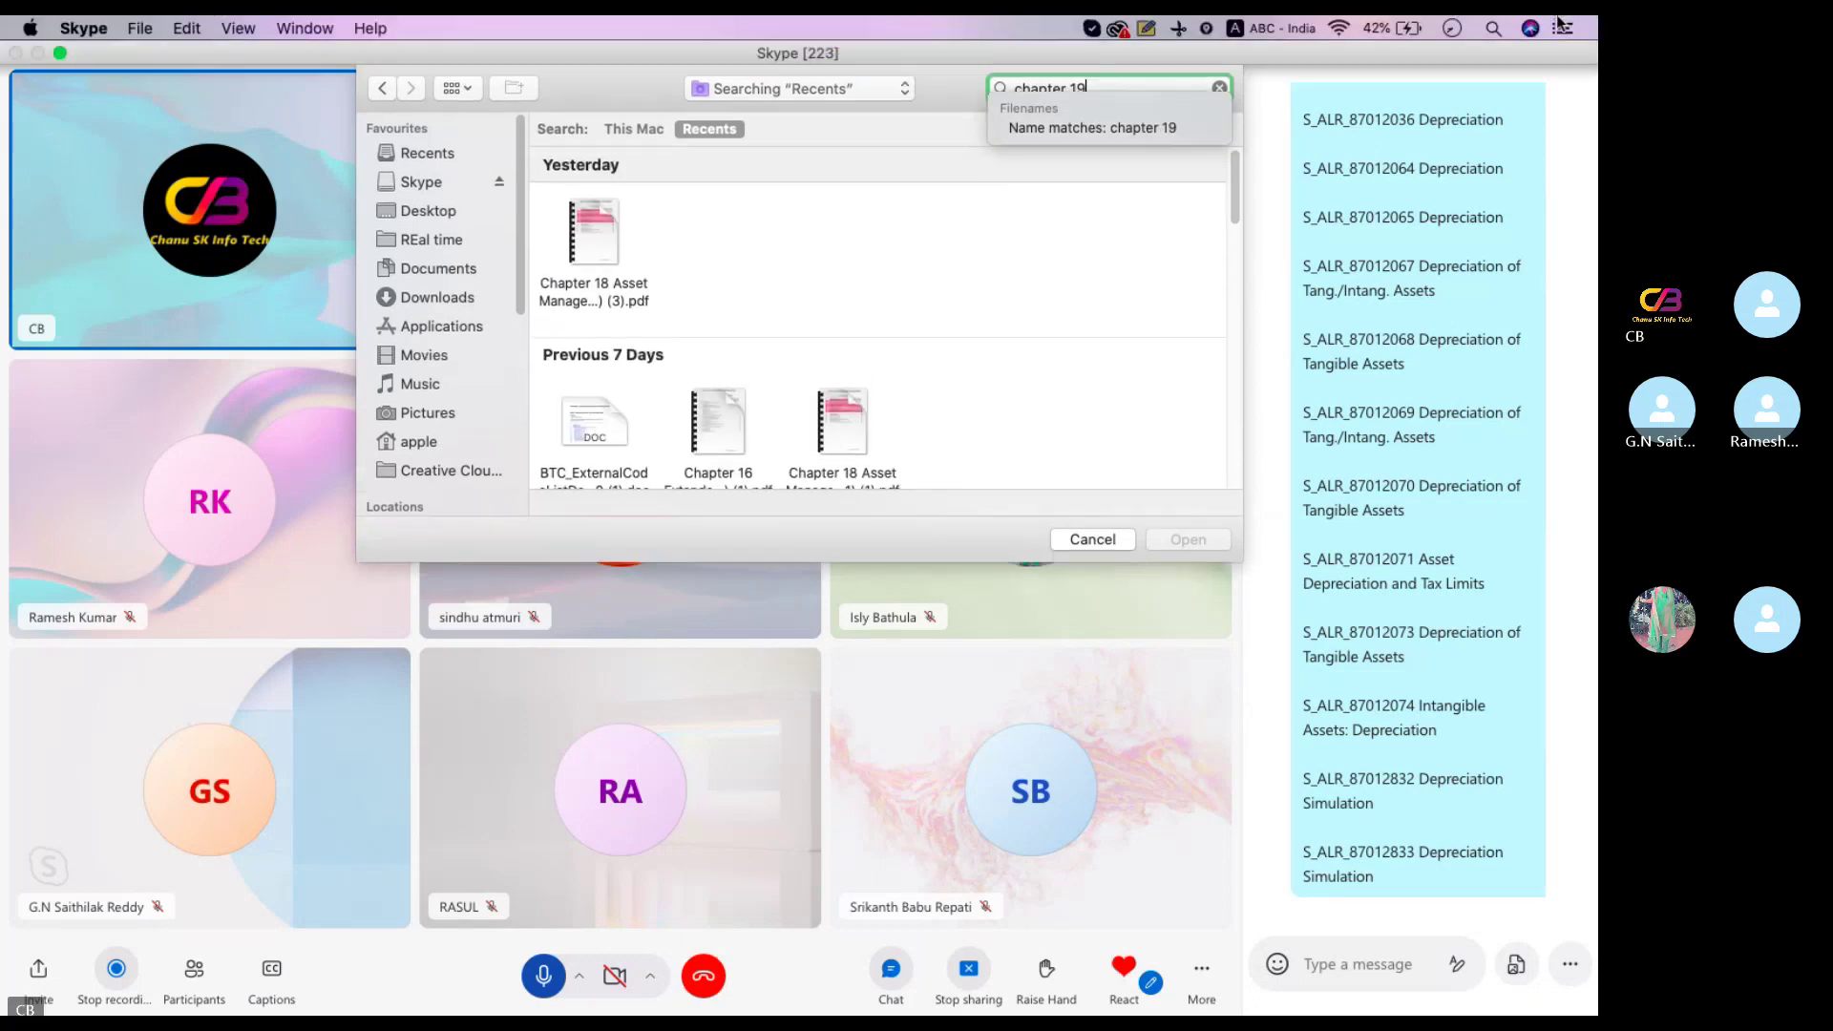
key("Down")
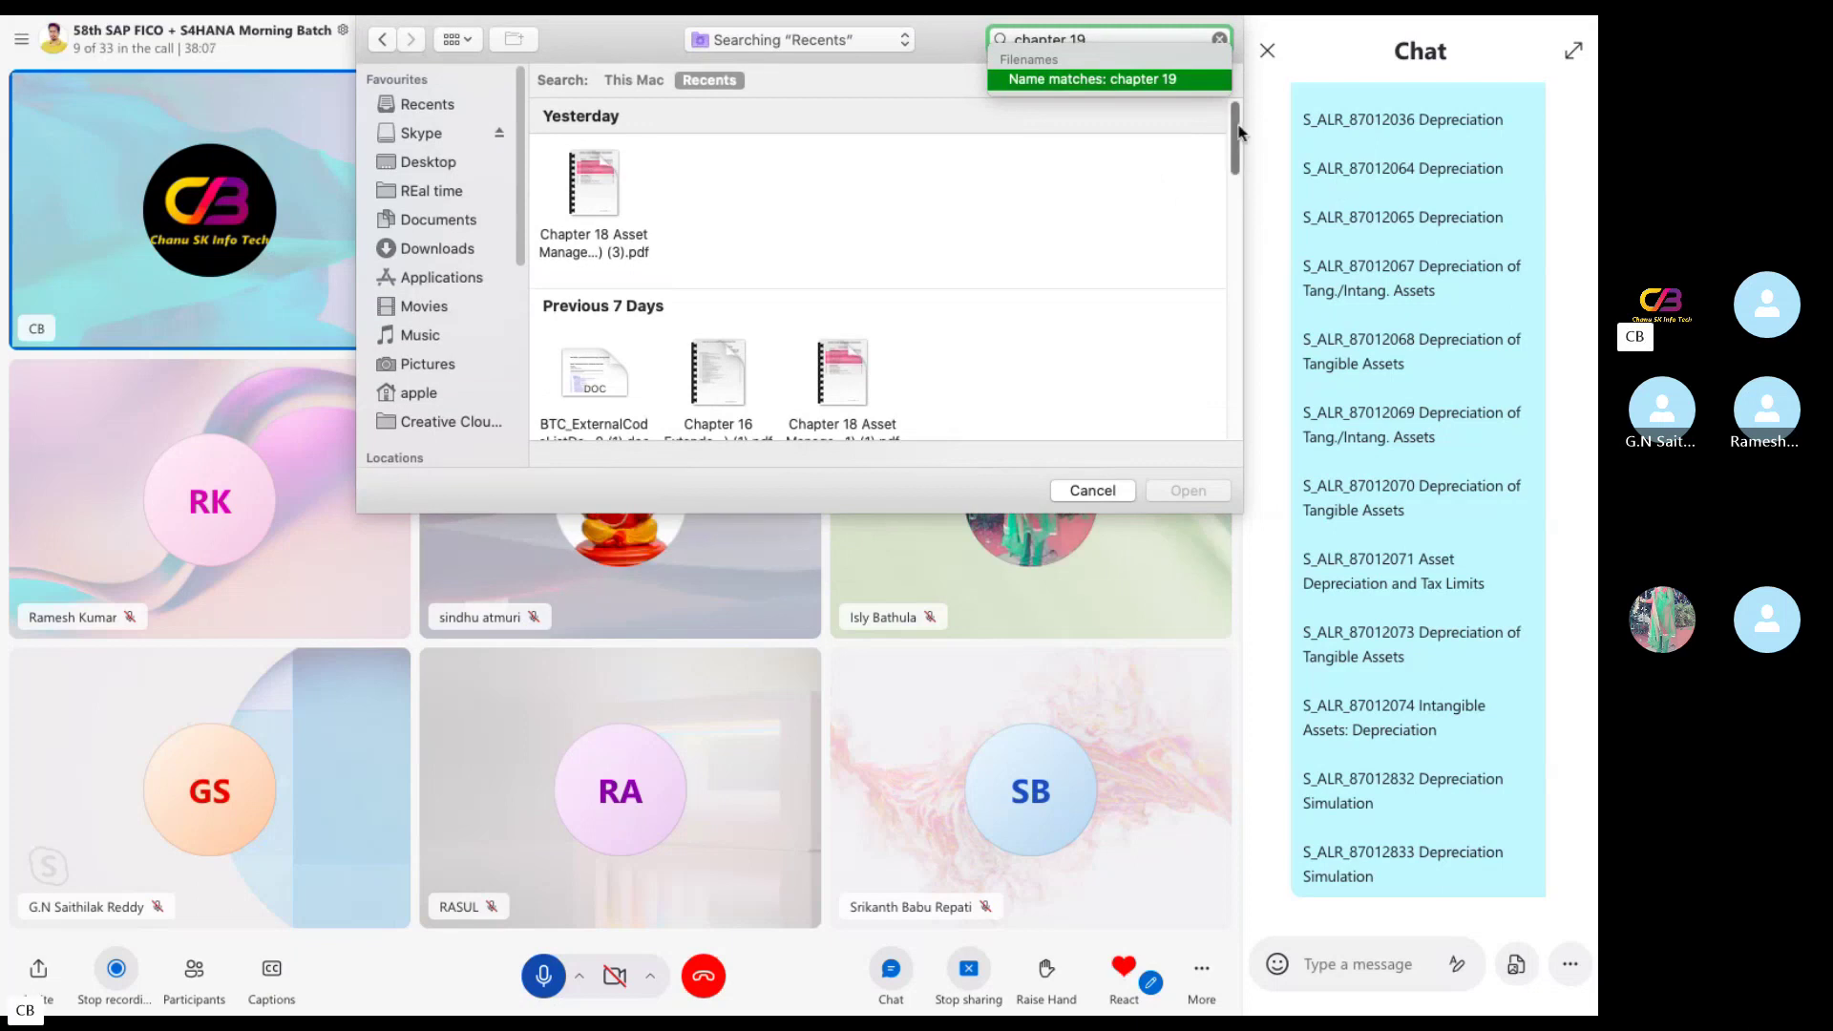
scroll(1235, 140, "down", 5)
left_click_drag(1238, 187, 1235, 231)
double_click(1081, 307)
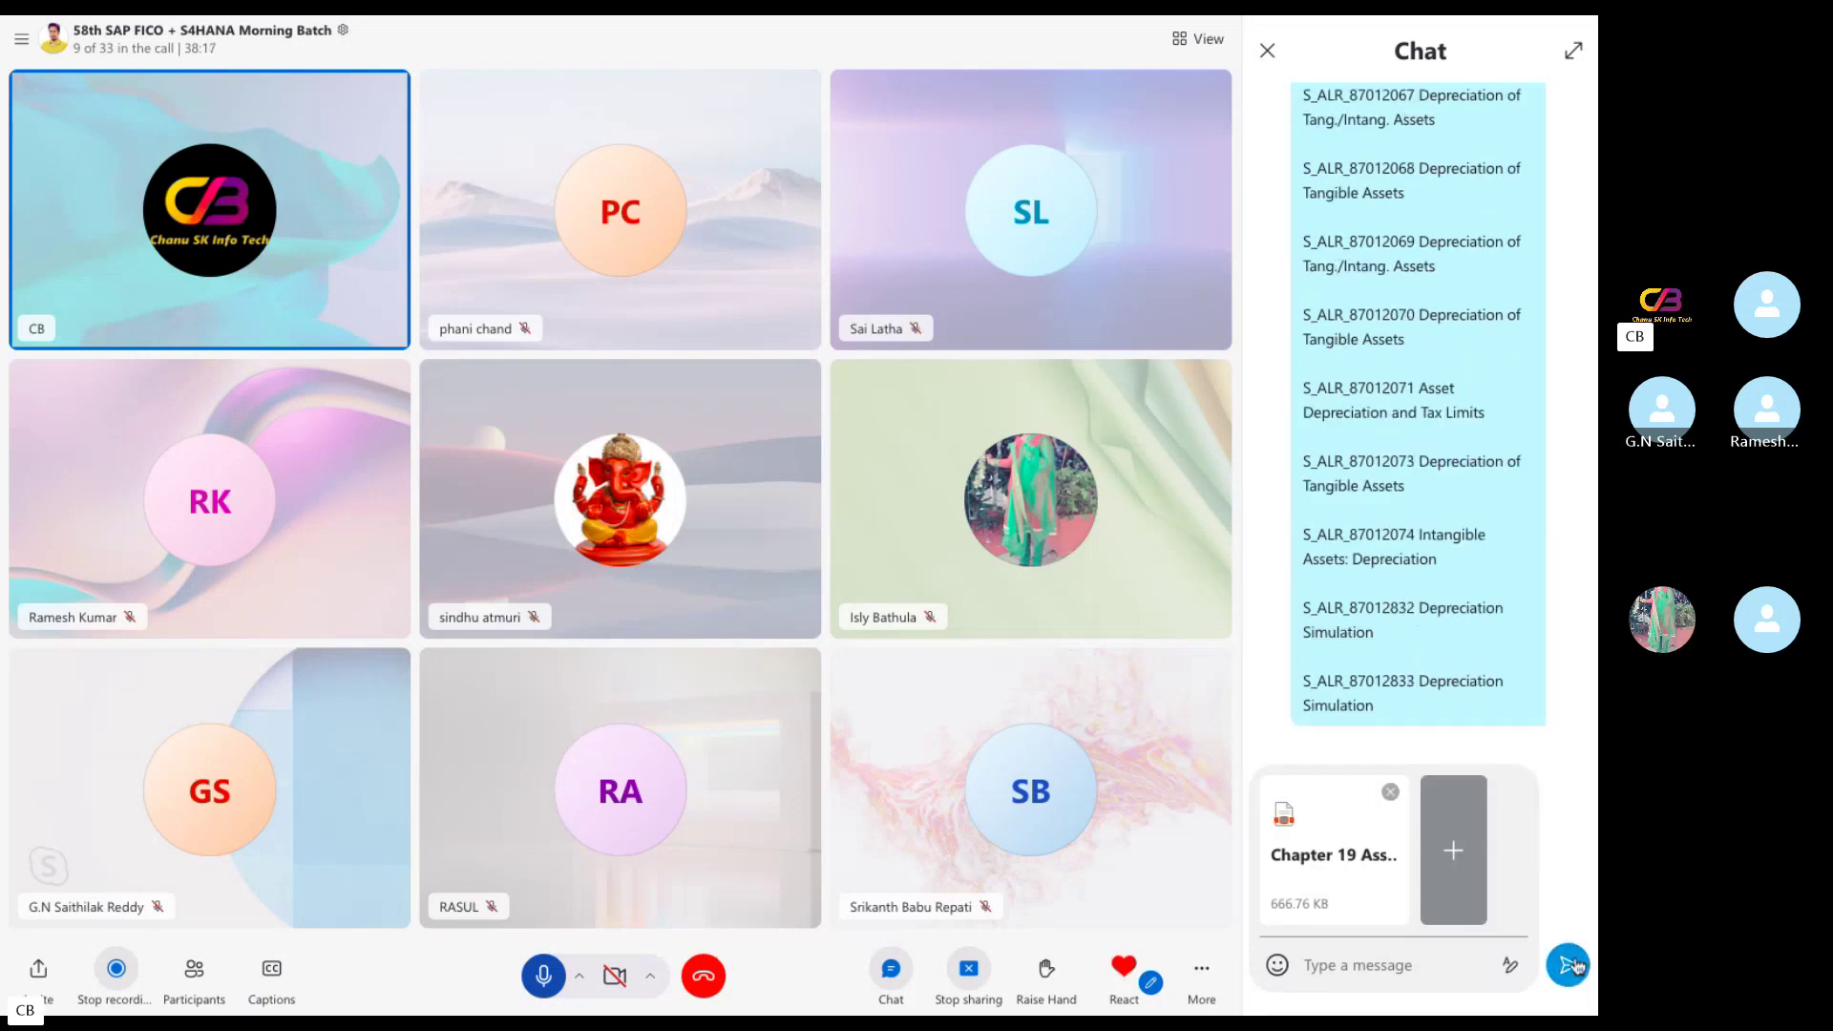
key("Return")
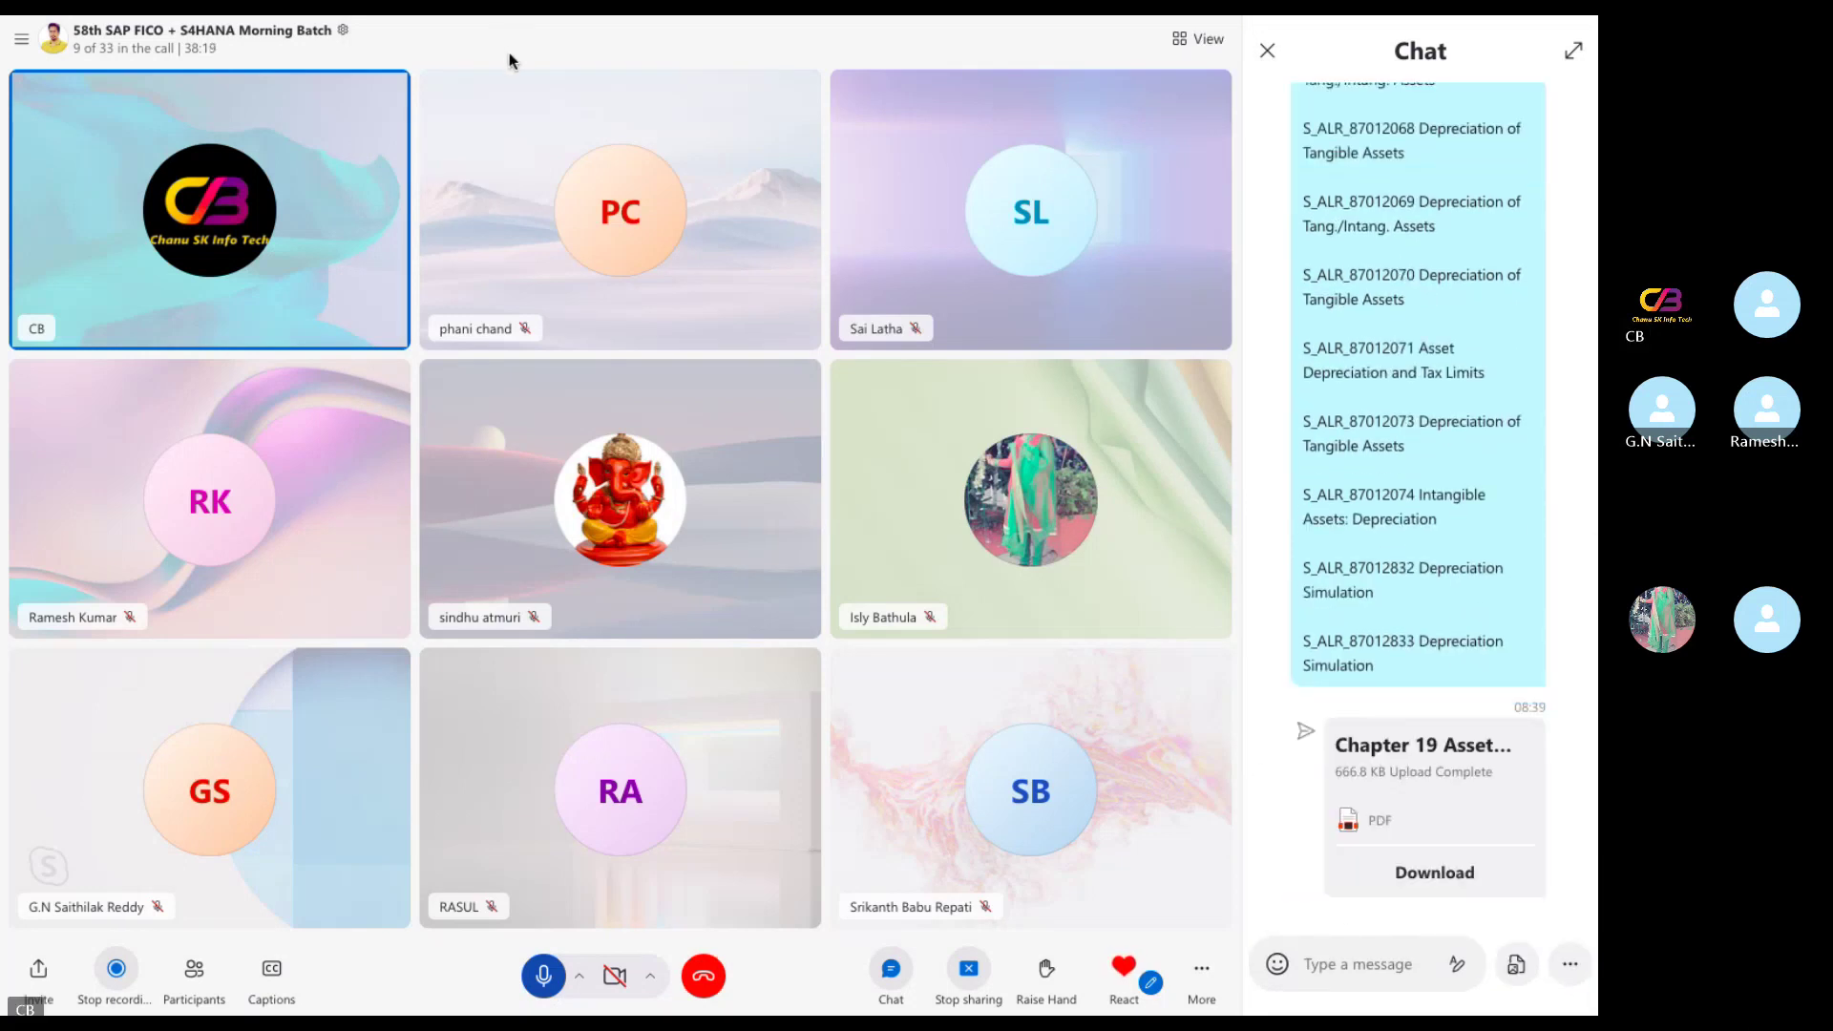